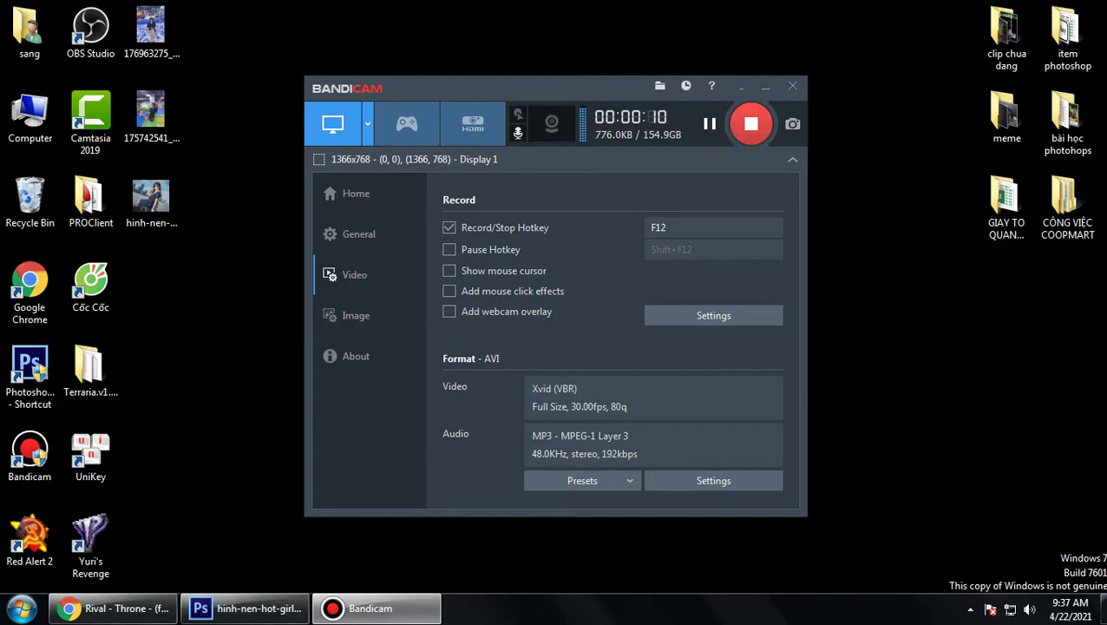
Step: Minimize Bandicam to the taskbar while the screen recording keeps running
click(766, 86)
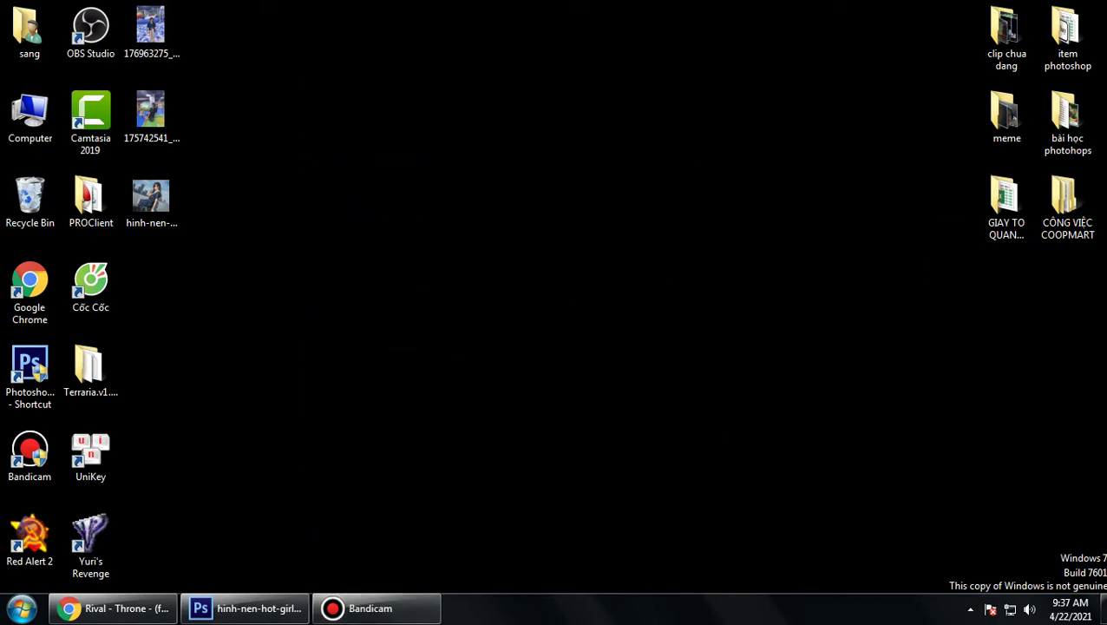
Step: Bring Chrome back on the Facebook tab and view both photos of the woman in the post
click(243, 512)
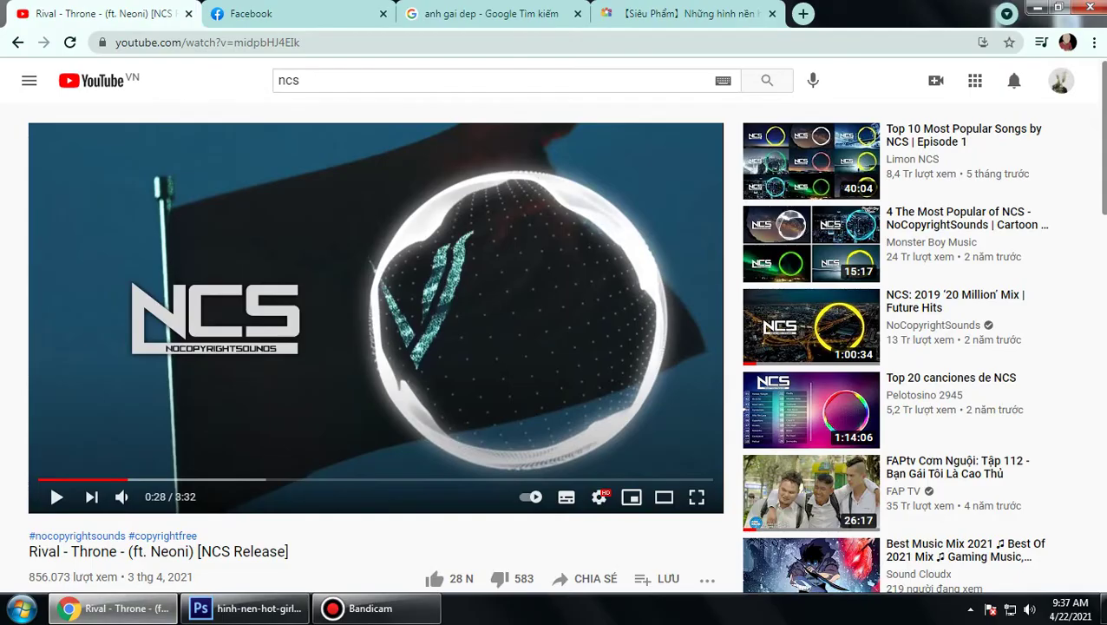
click(260, 14)
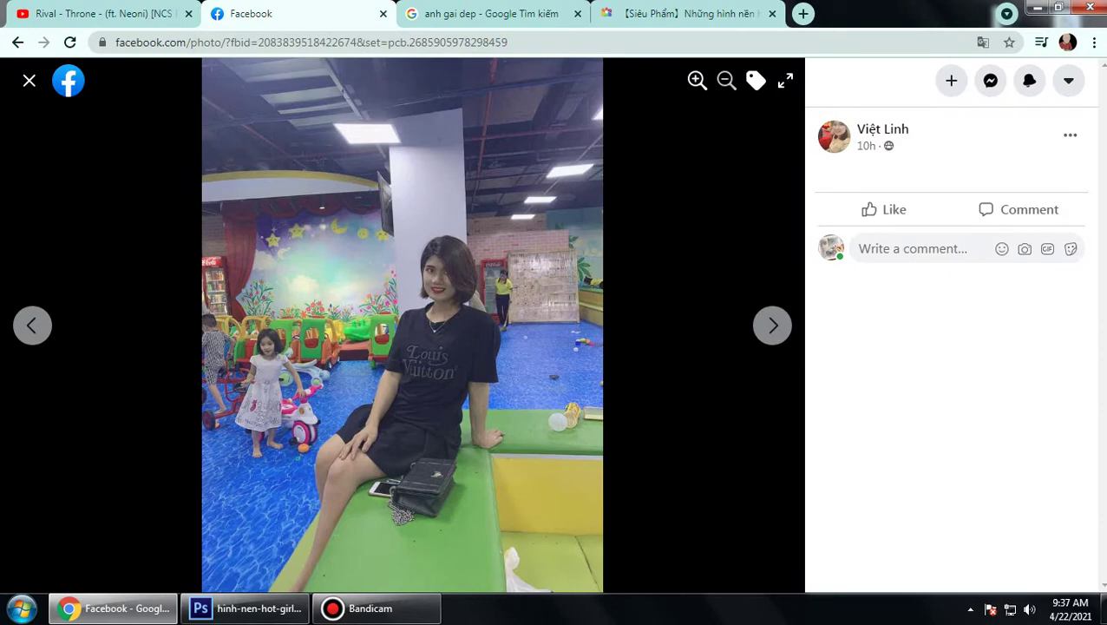
click(32, 326)
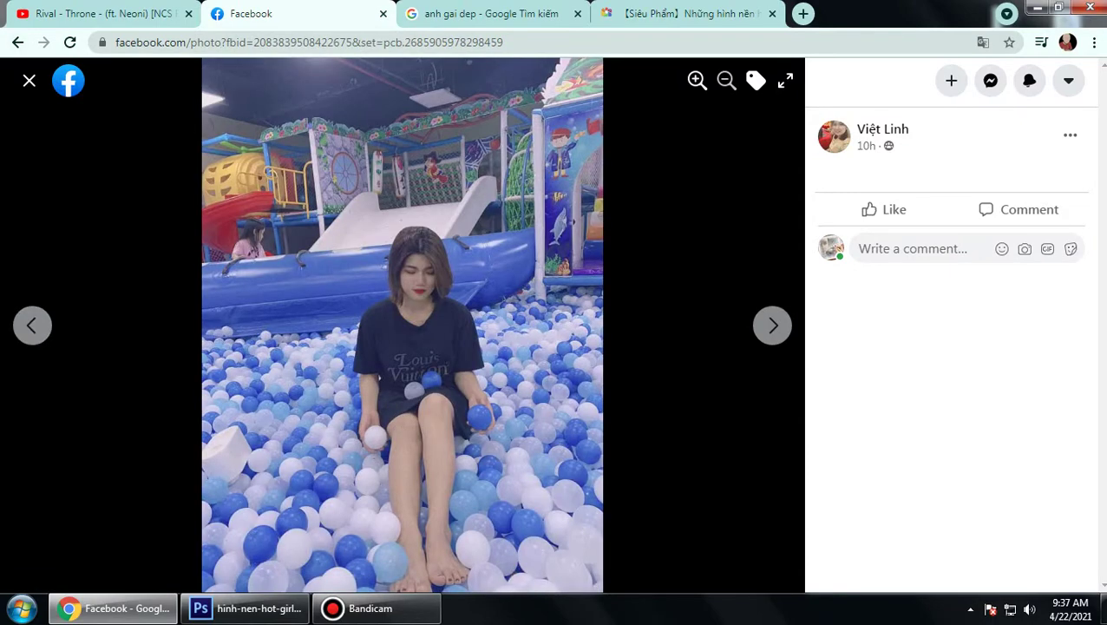
click(28, 81)
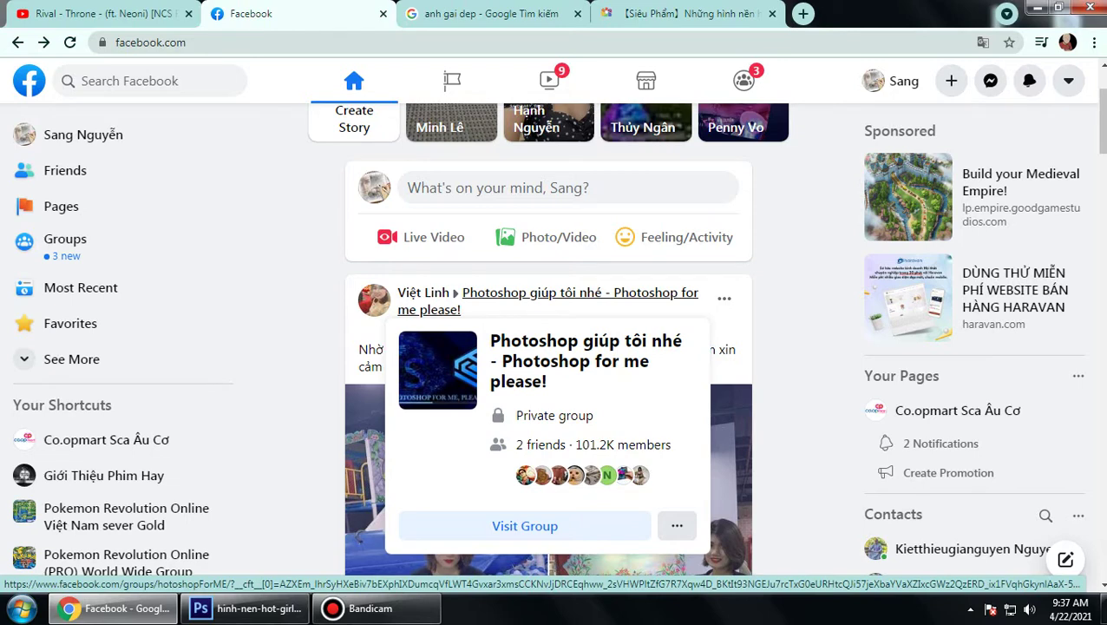
Step: Scroll up and down through the Photoshop-for-me-please edit-request post
scroll(548, 338, down, 2)
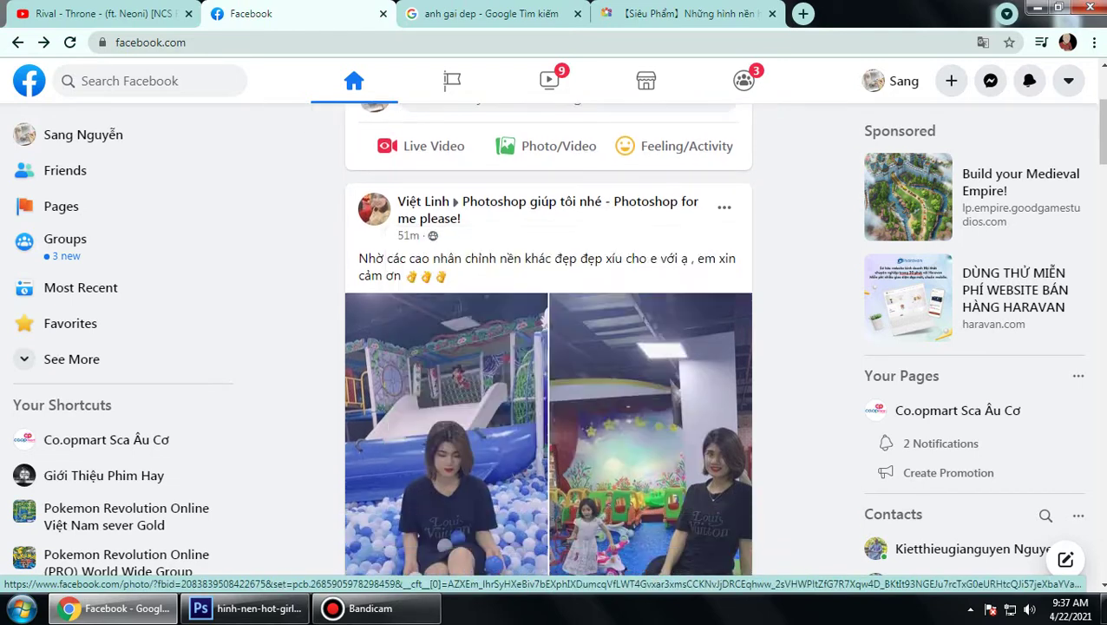
scroll(548, 339, down, 3)
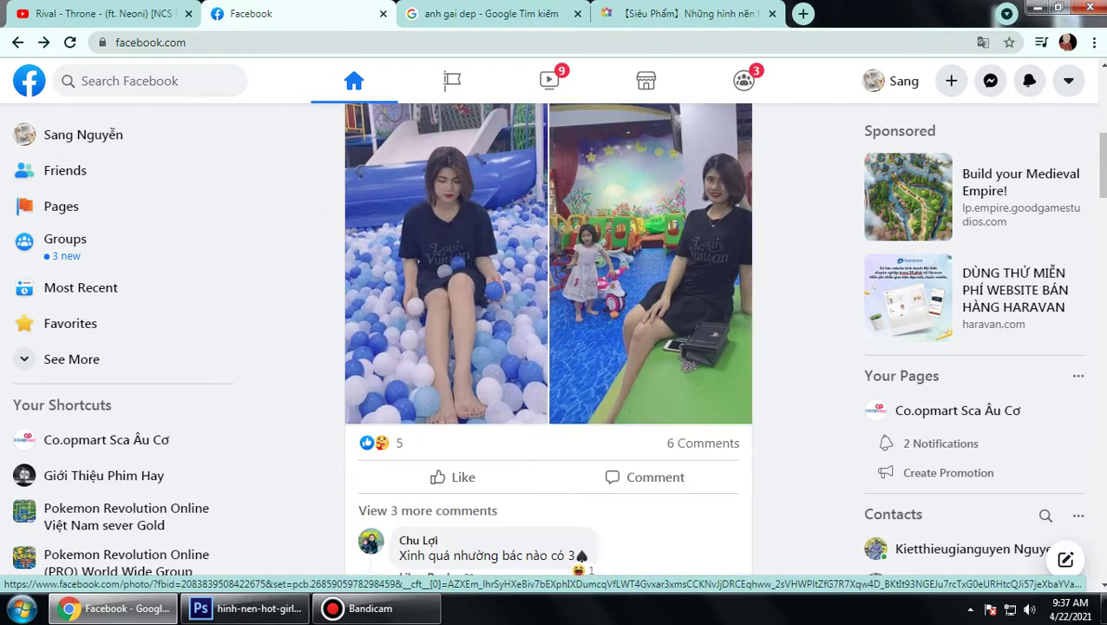
scroll(548, 339, up, 2)
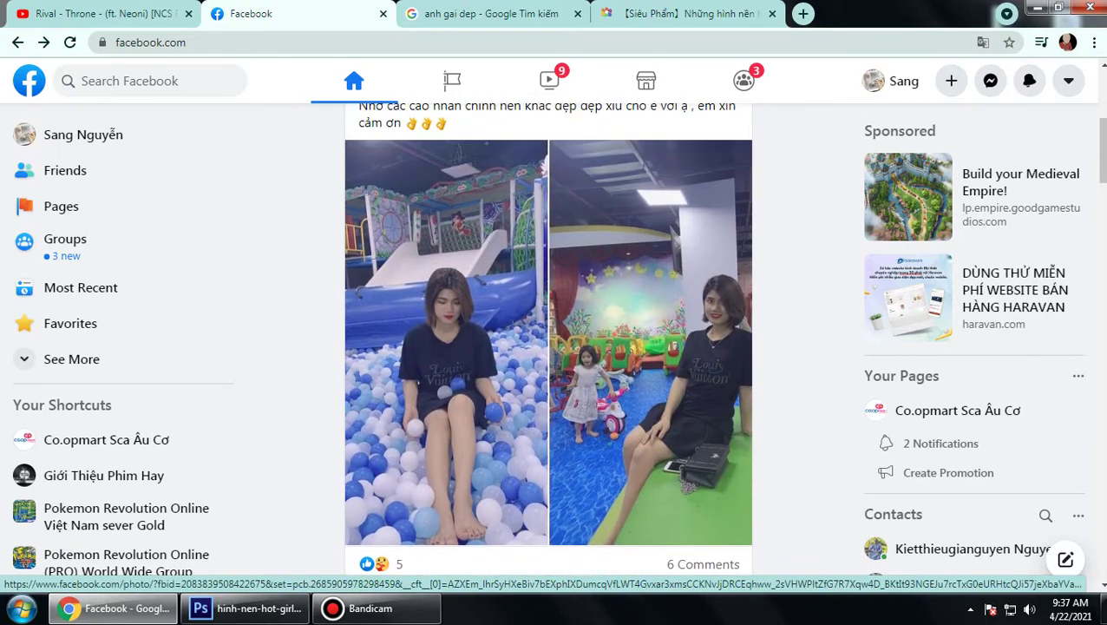
scroll(549, 339, up, 3)
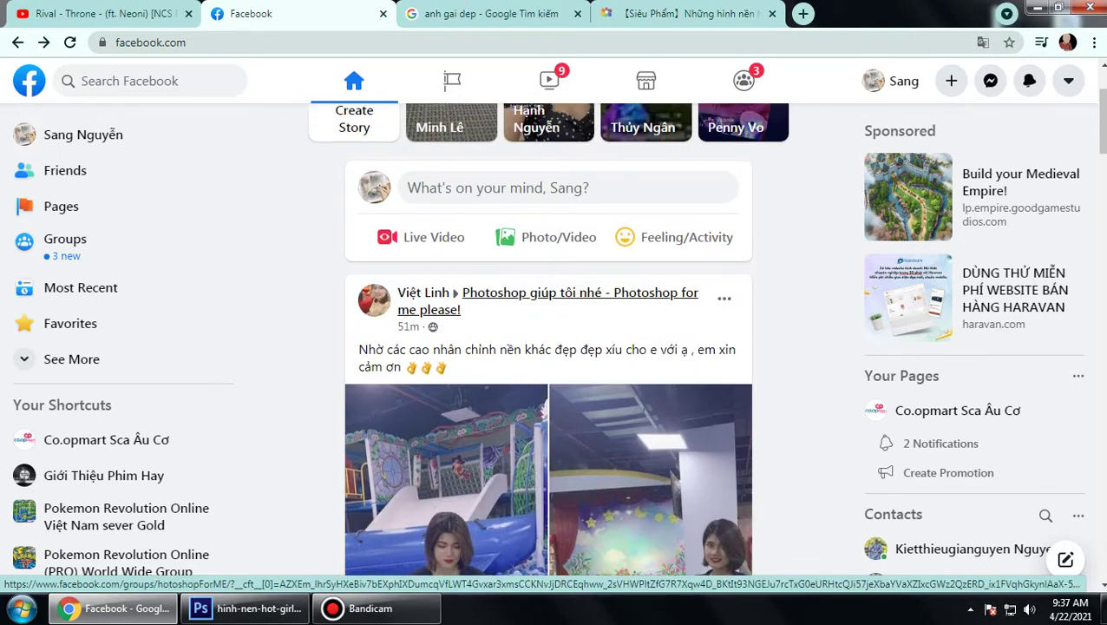
scroll(549, 338, down, 5)
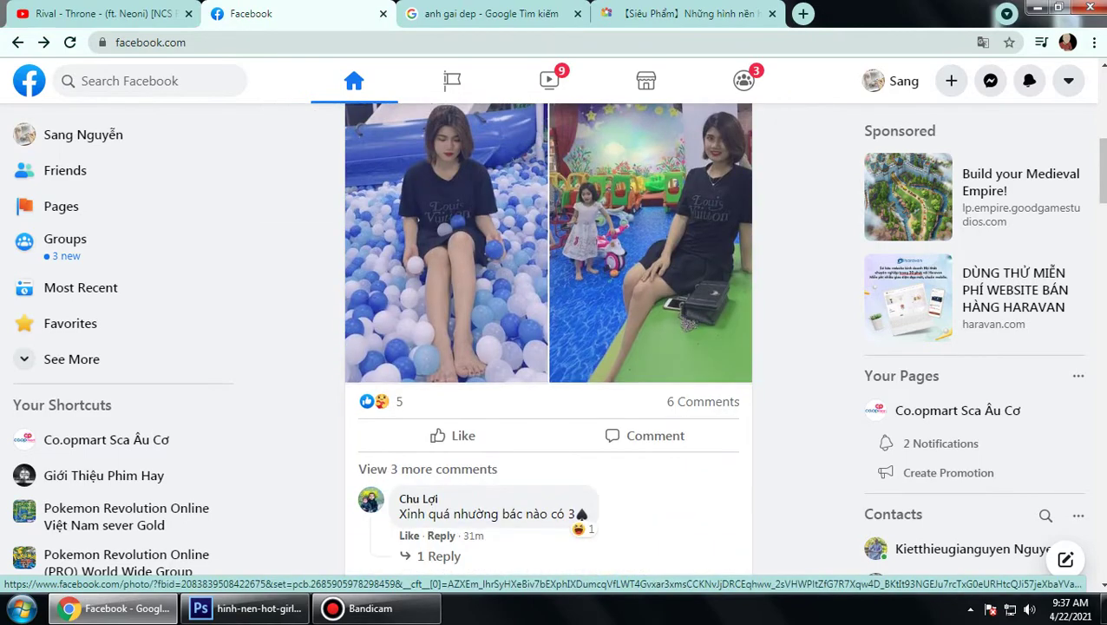
Step: Minimize Chrome, return to Photoshop, and zoom in on the riverside photo's bottom edge
click(1037, 8)
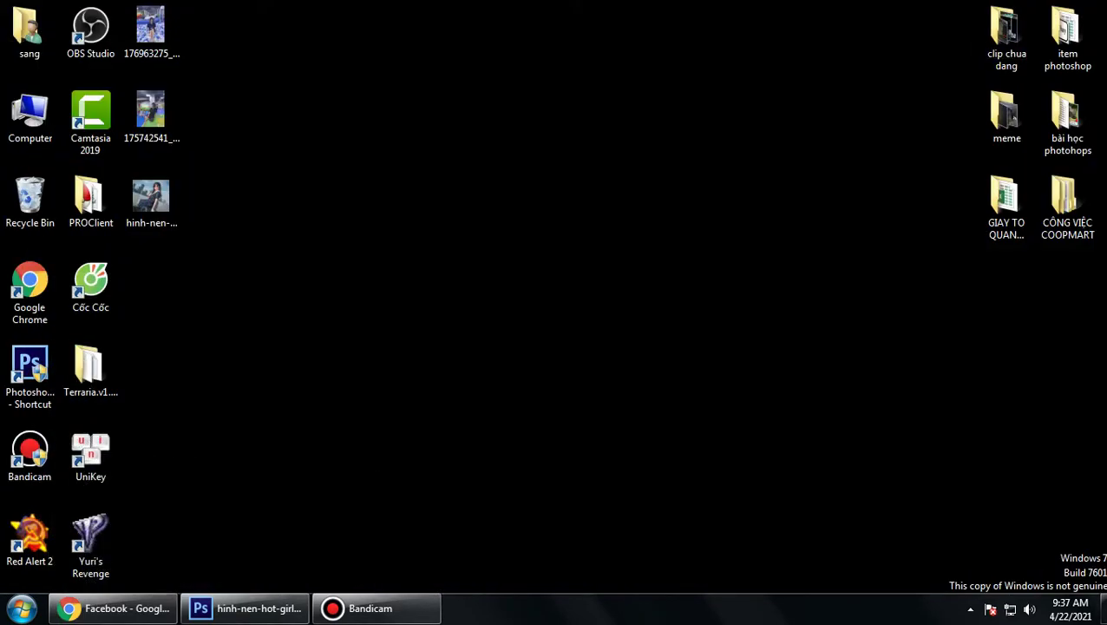
click(246, 609)
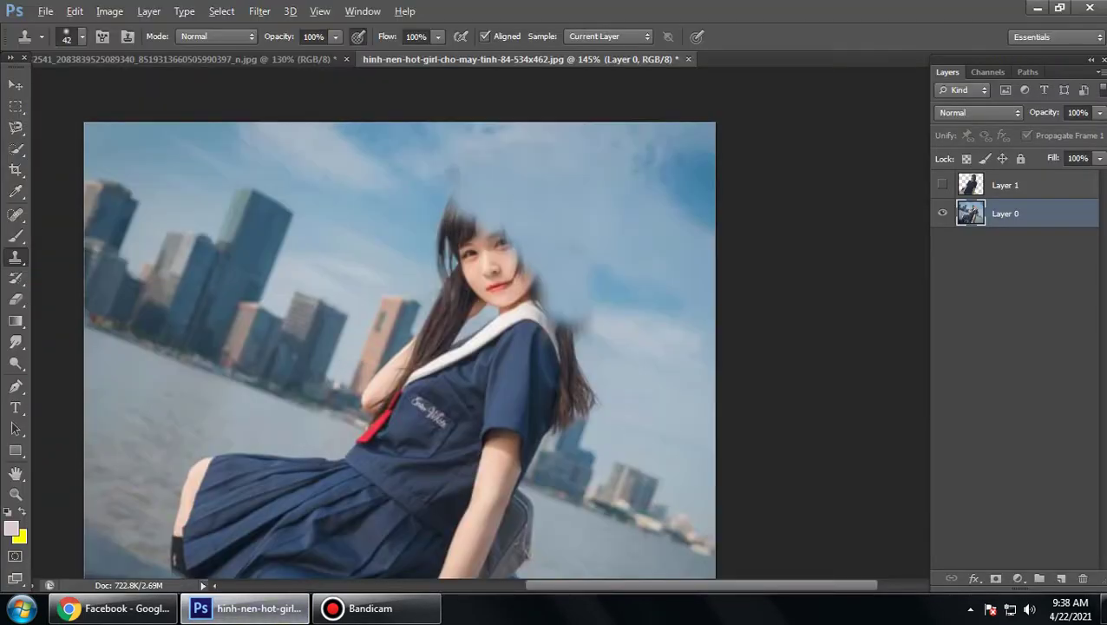
scroll(545, 339, up, 2)
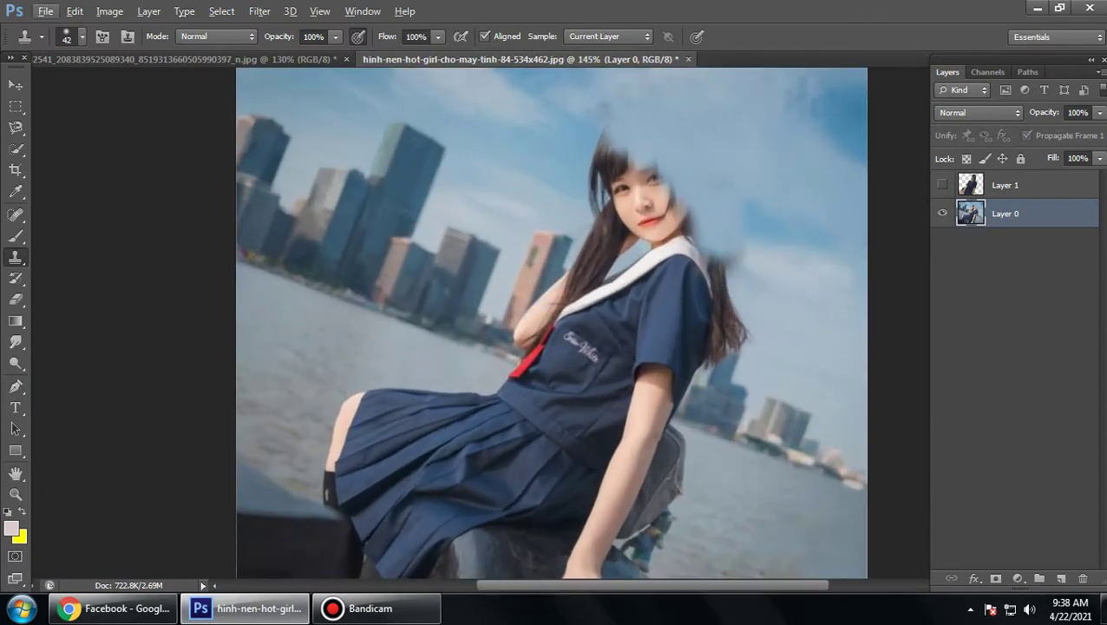
drag(790, 282, 726, 256)
mouse_move(494, 557)
mouse_down()
mouse_move(501, 531)
mouse_move(568, 536)
mouse_up()
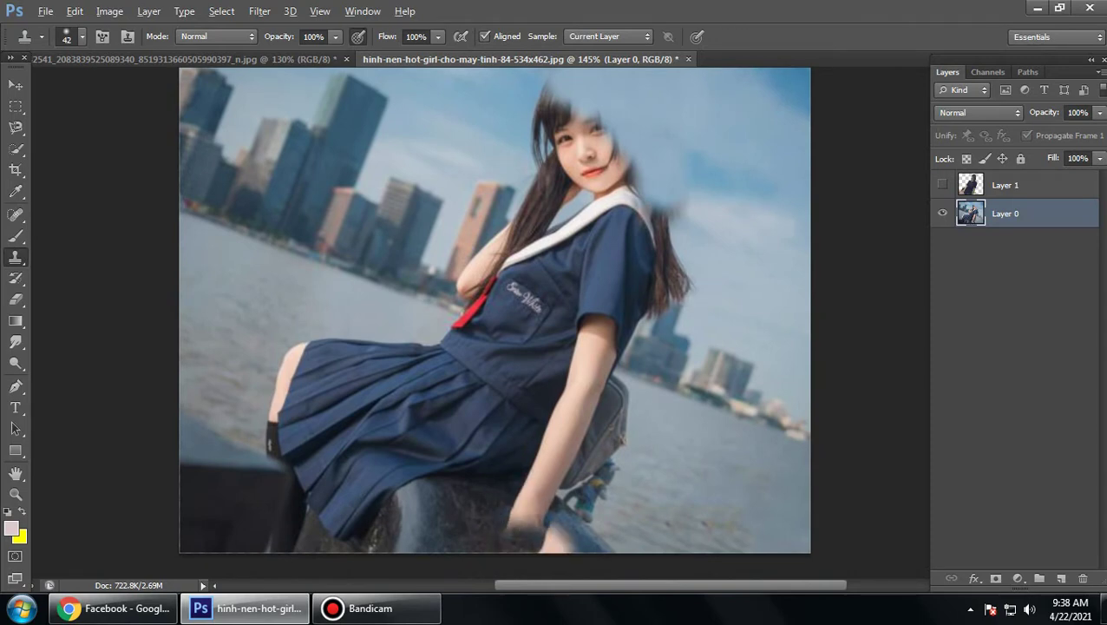
Step: Clone dark rock texture over the fingers of the hand at the photo's bottom
drag(512, 512, 577, 541)
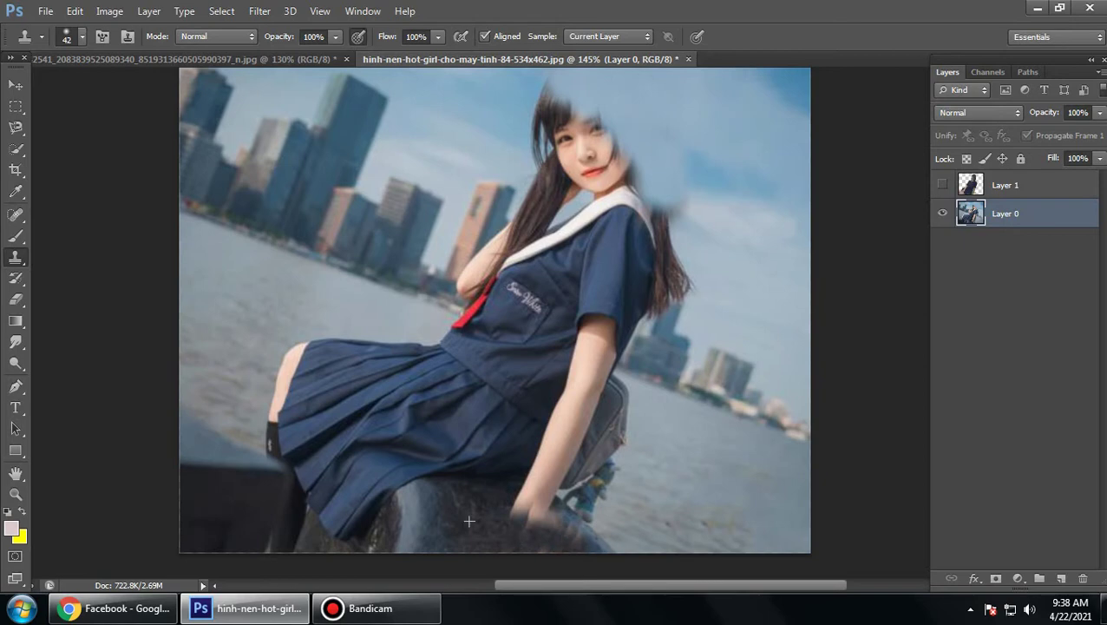
drag(468, 521, 511, 519)
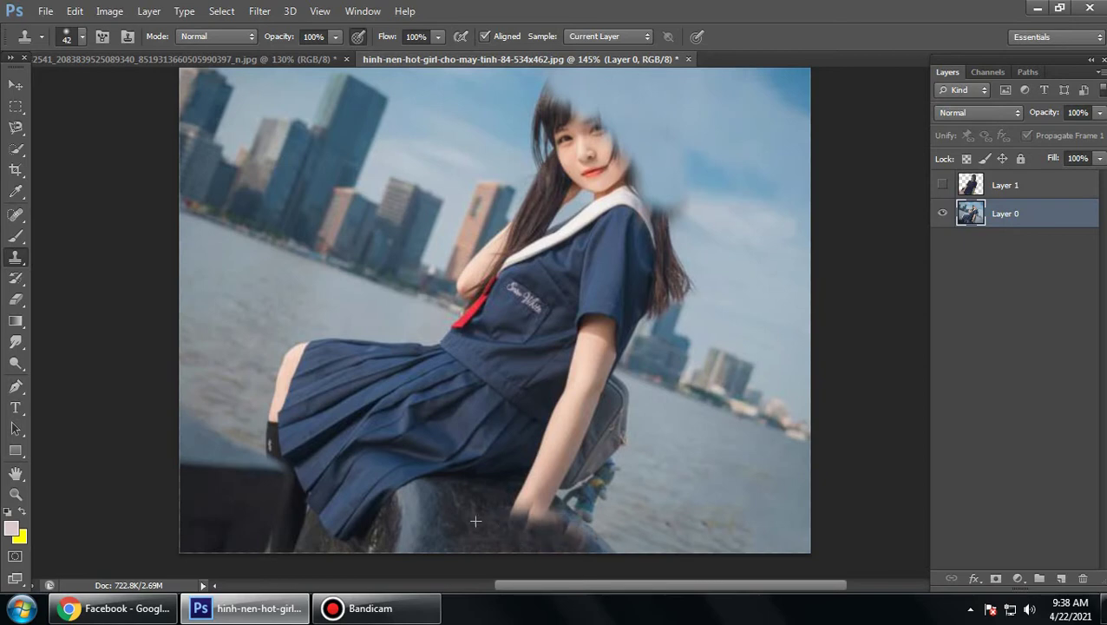
mouse_move(485, 531)
mouse_down()
mouse_move(533, 513)
mouse_move(468, 491)
mouse_move(491, 526)
mouse_up()
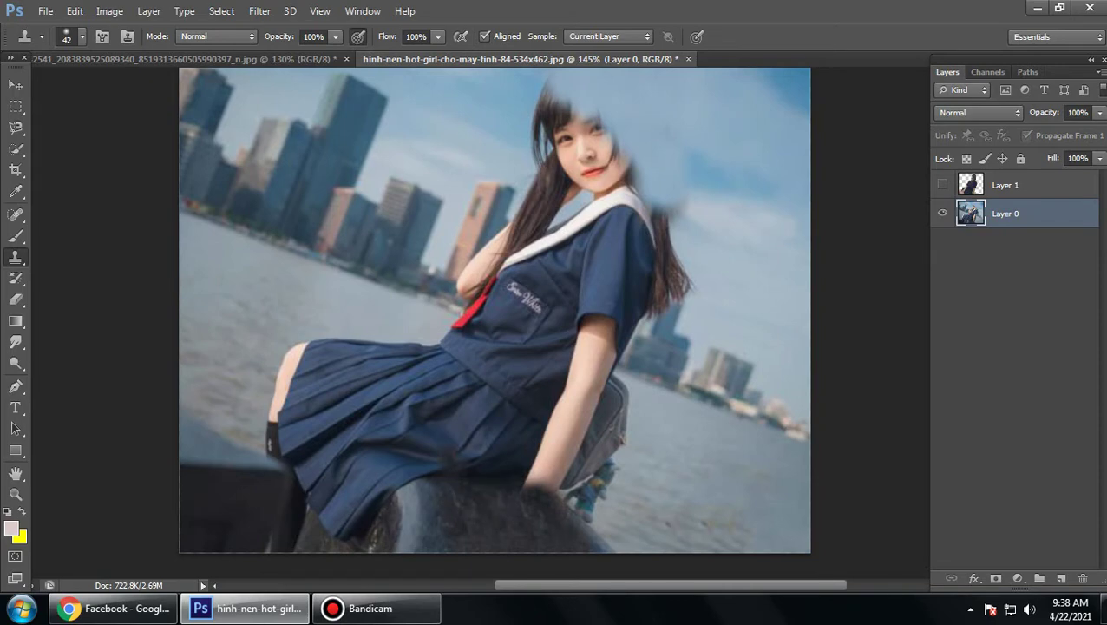
alt+click(353, 535)
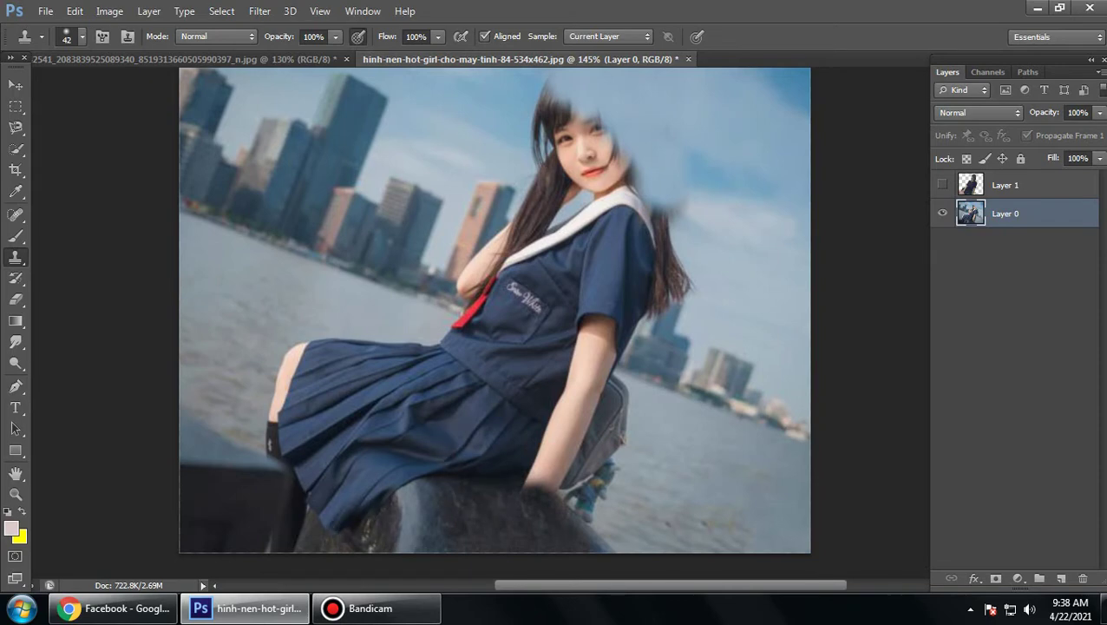
scroll(356, 516, up, 5)
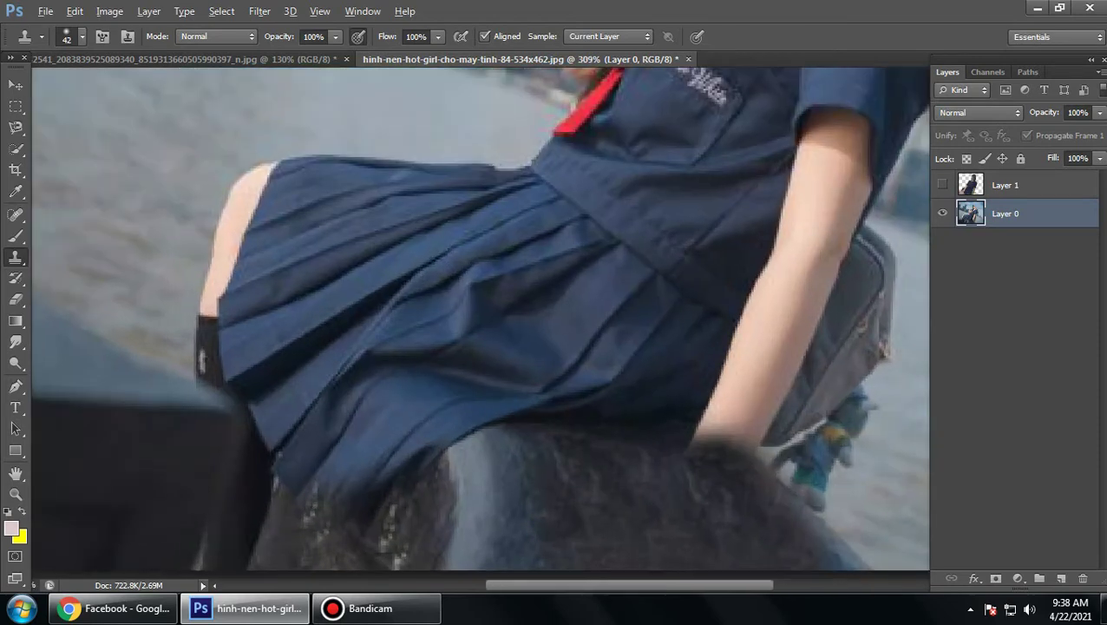
Step: Shrink the Clone Stamp brush to 19 px
scroll(209, 531, up, 2)
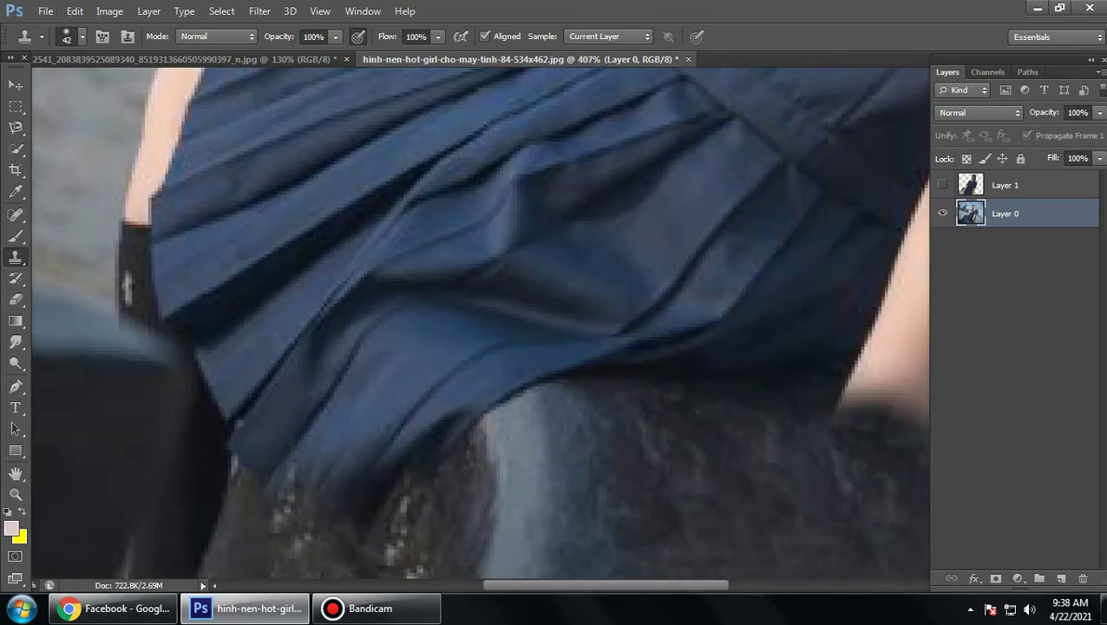
click(81, 36)
drag(64, 90, 57, 90)
key(Return)
Step: Clone dark rock texture over the bright speckles and lower edge below the skirt
mouse_move(321, 521)
mouse_down()
mouse_move(357, 519)
mouse_move(382, 555)
mouse_move(349, 536)
mouse_move(288, 531)
mouse_move(337, 543)
mouse_up()
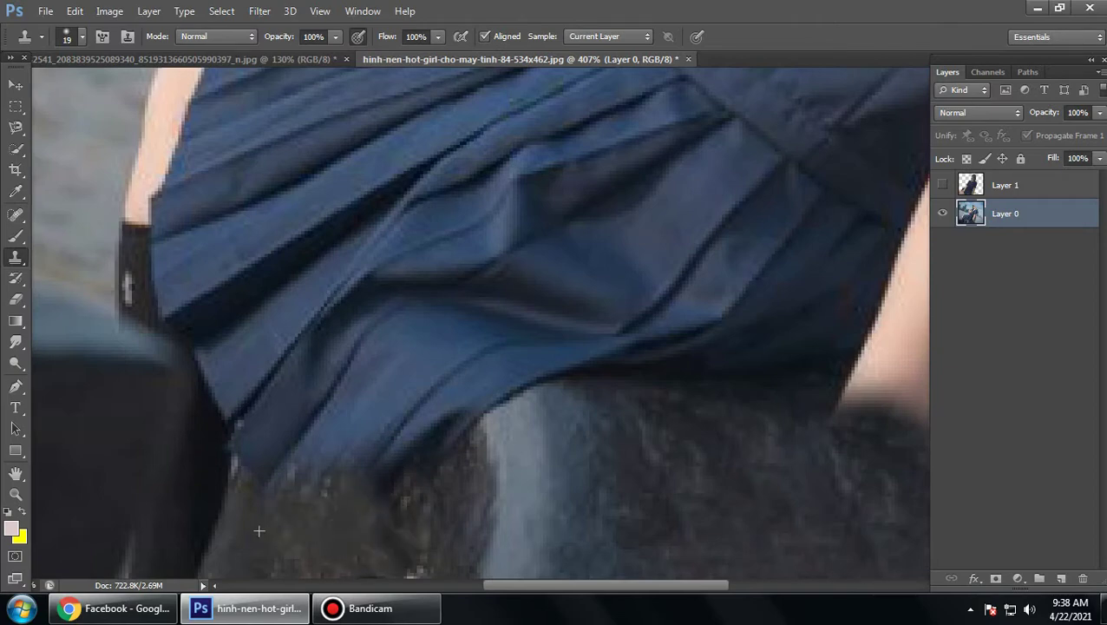
drag(425, 434, 319, 499)
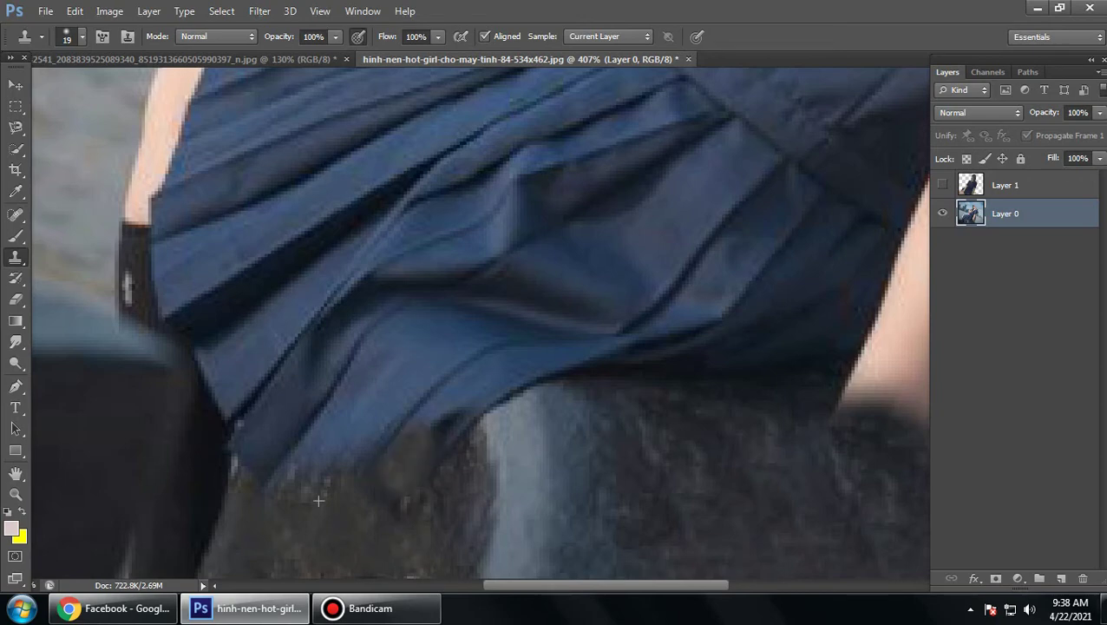
drag(434, 414, 356, 438)
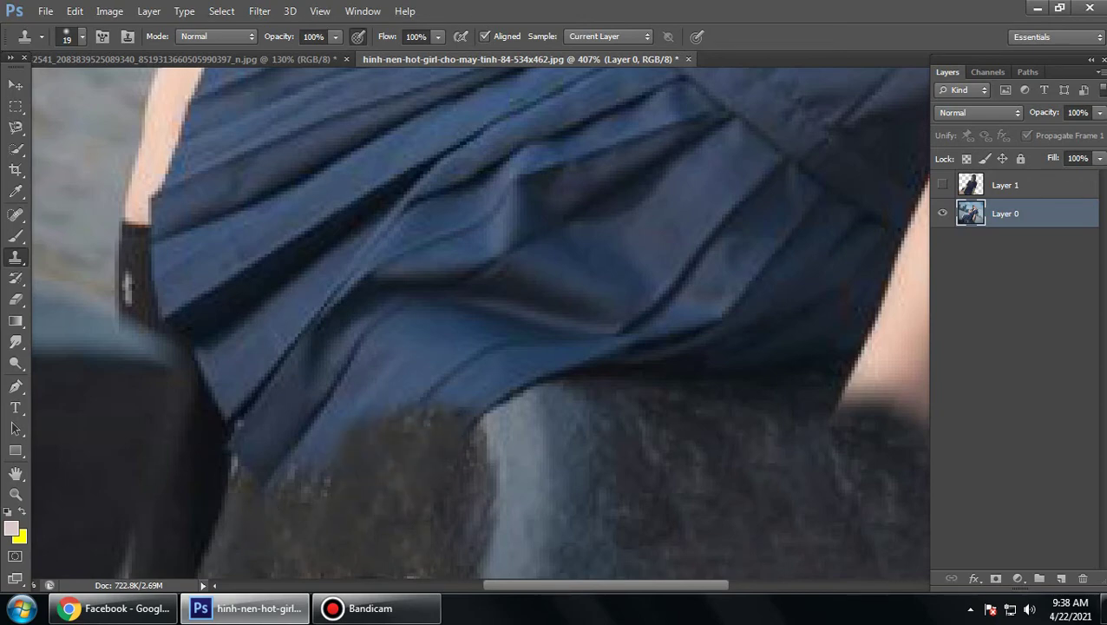
mouse_move(343, 490)
mouse_down()
mouse_move(348, 506)
mouse_move(302, 519)
mouse_move(321, 477)
mouse_move(462, 527)
mouse_move(389, 473)
mouse_up()
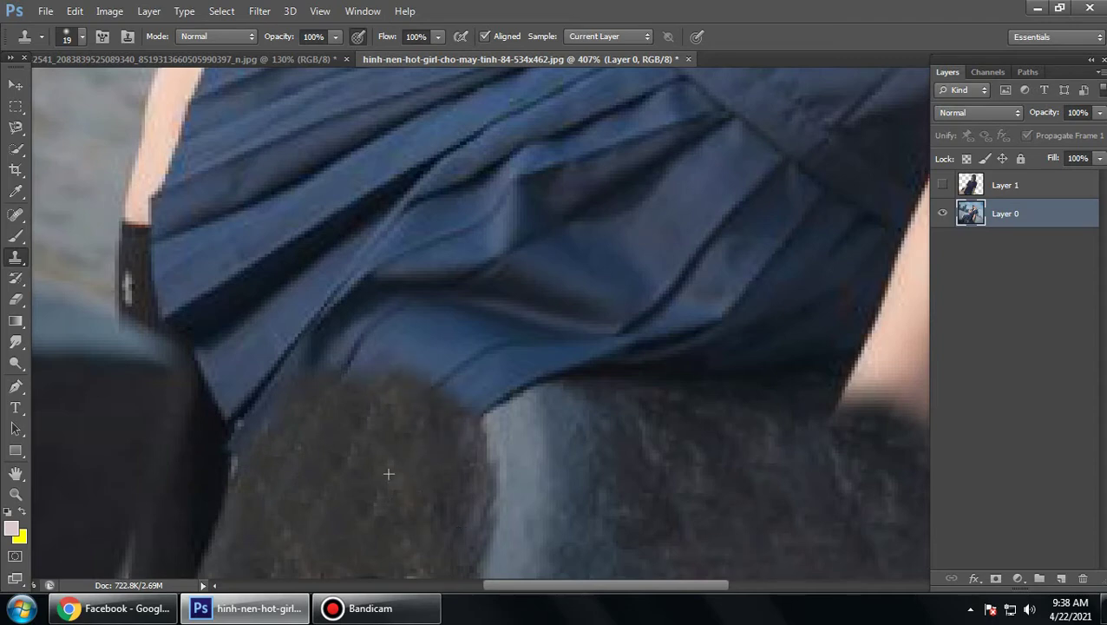
mouse_move(363, 368)
mouse_down()
mouse_move(323, 362)
mouse_move(414, 385)
mouse_move(333, 321)
mouse_move(430, 358)
mouse_move(370, 305)
mouse_move(345, 320)
mouse_move(272, 425)
mouse_up()
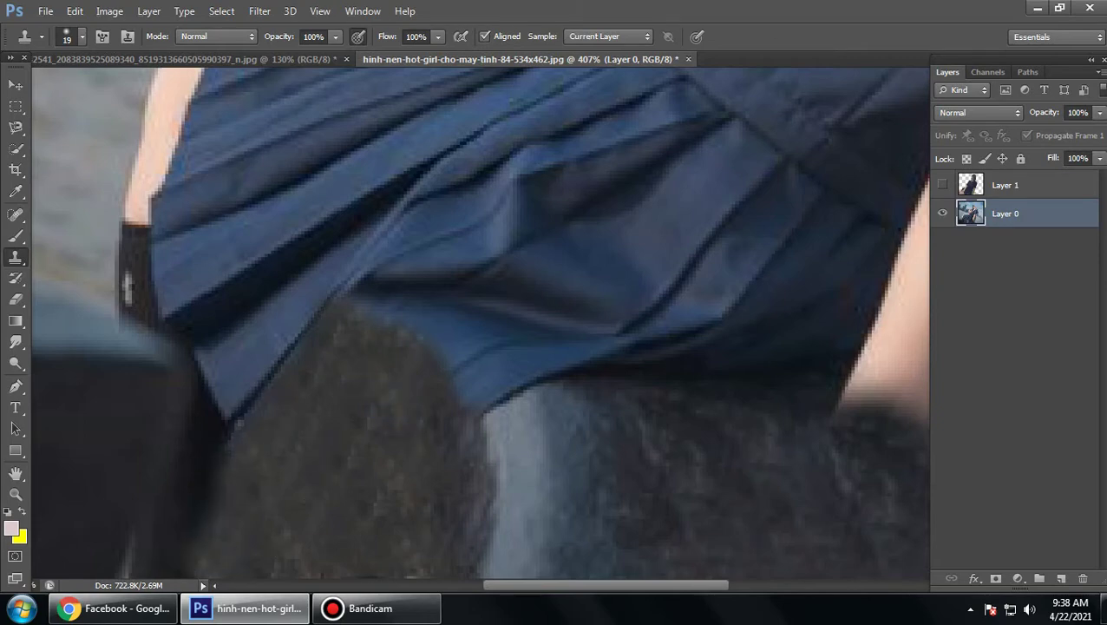
scroll(363, 387, down, 2)
drag(290, 343, 256, 399)
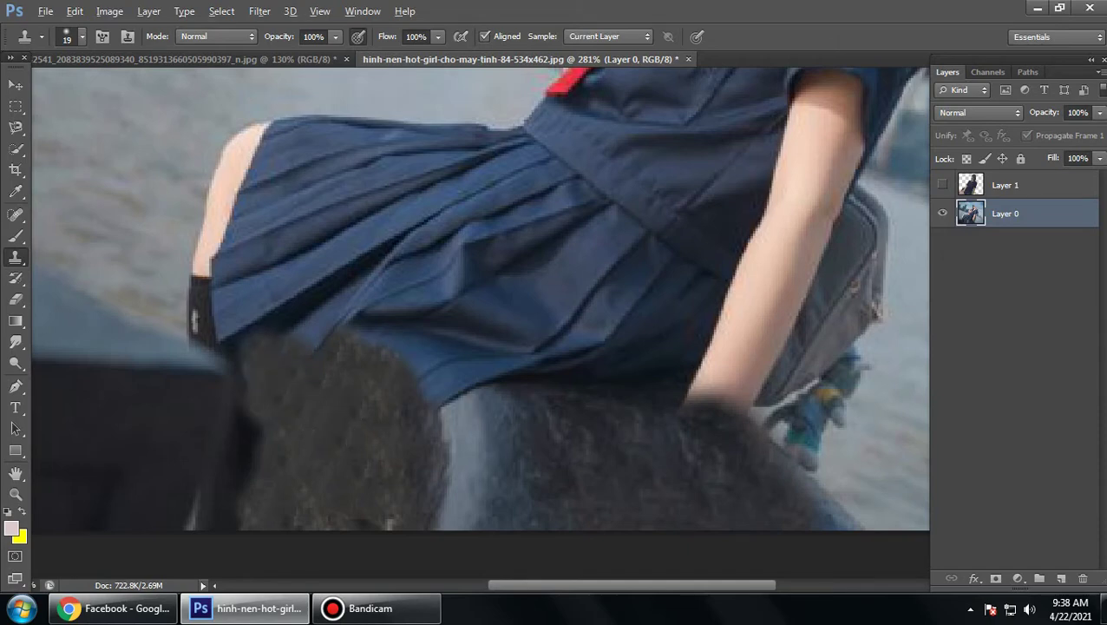
Step: Blend lighter blue-grey rock tone along the dark edge, then fit the whole image on screen
click(451, 390)
click(451, 366)
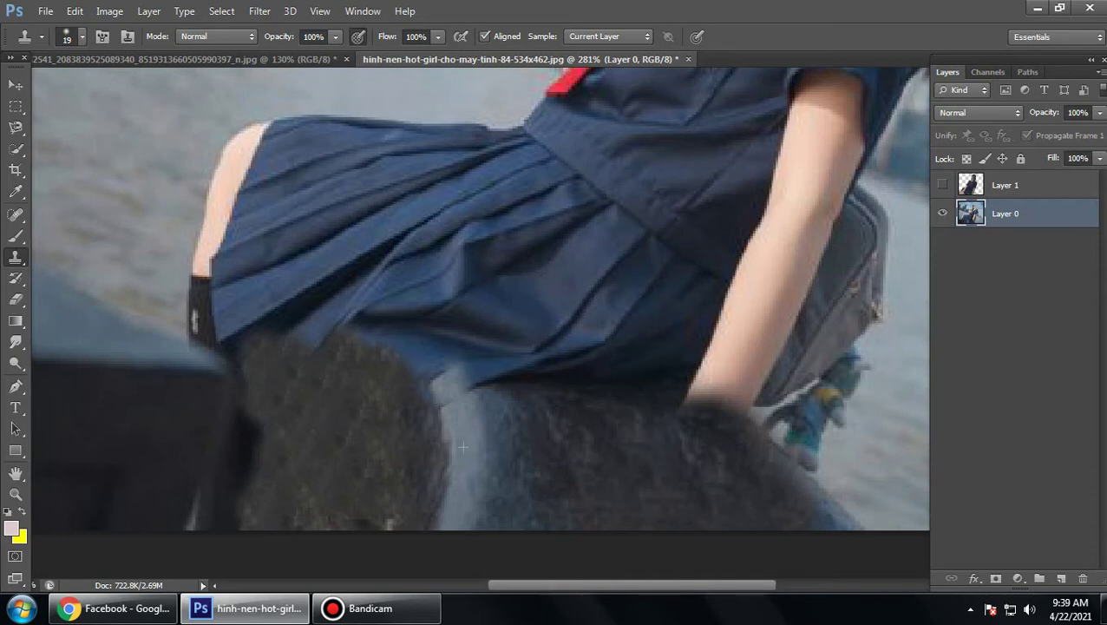
click(417, 358)
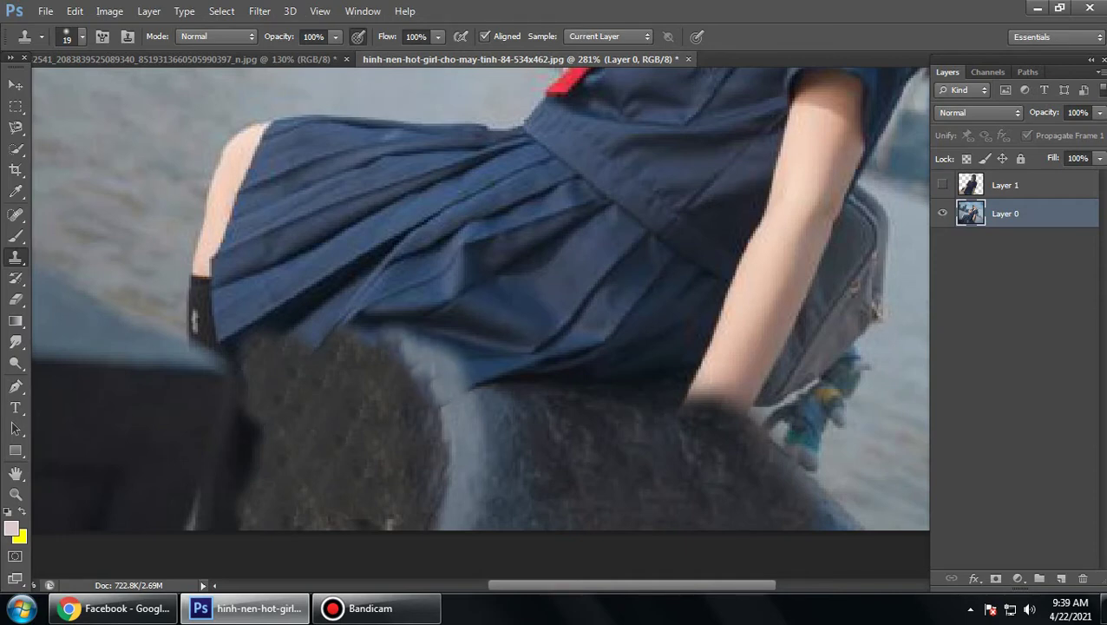
drag(392, 352, 375, 334)
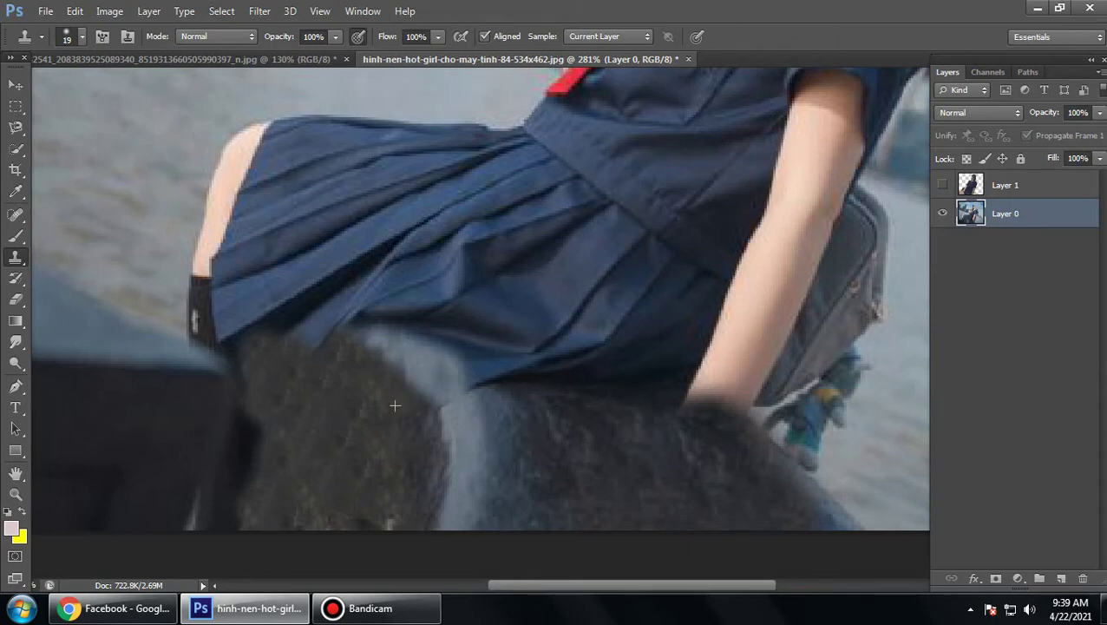
click(382, 358)
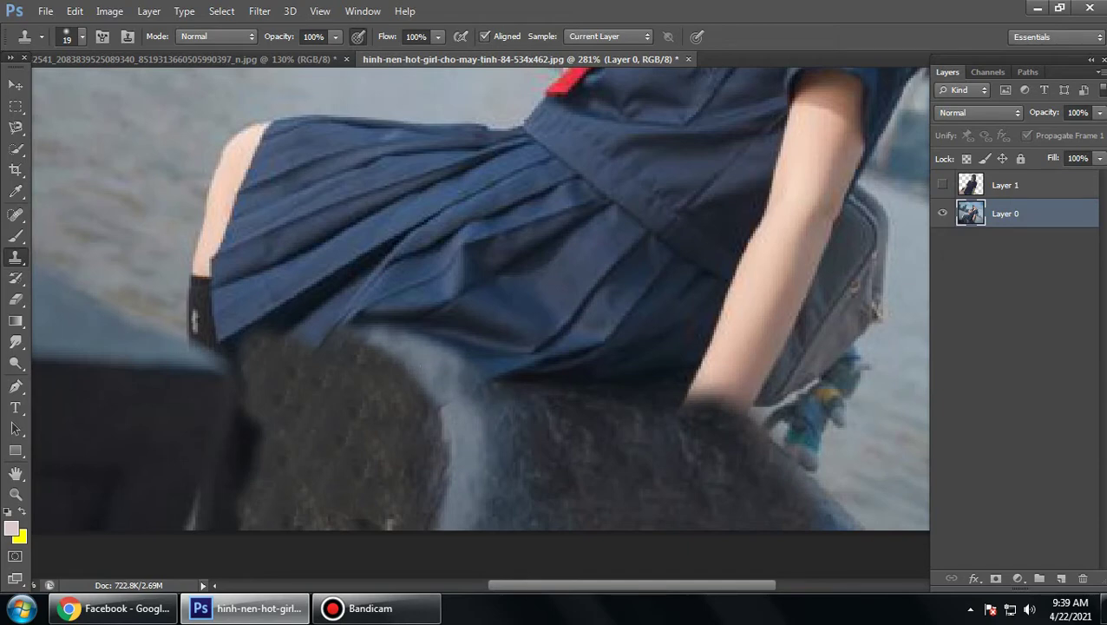
key(ctrl+0)
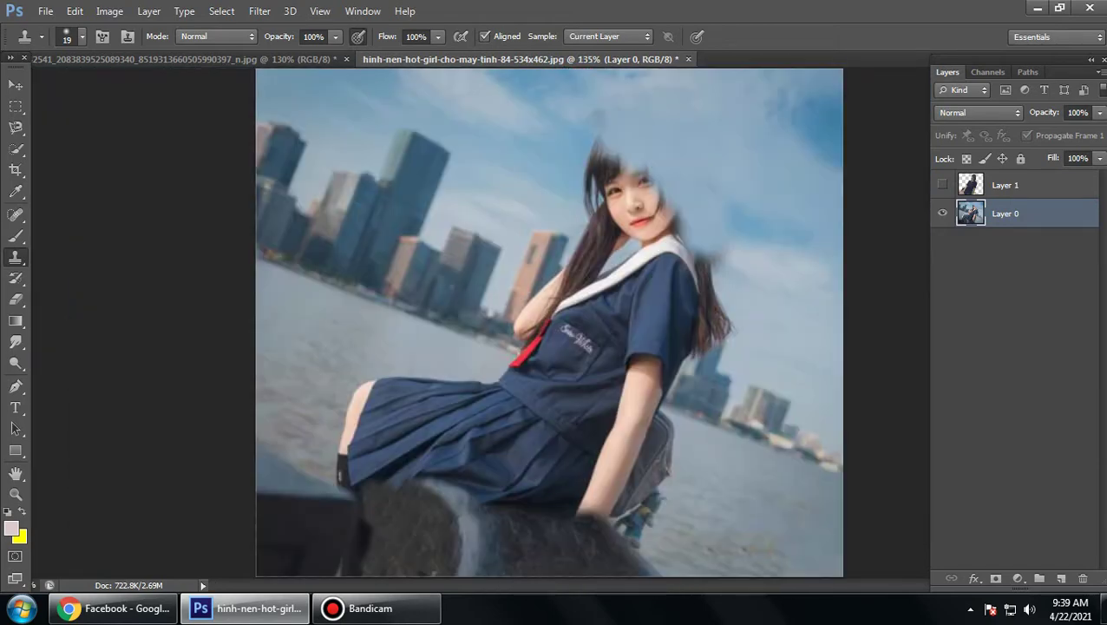
Step: Clone water over the girl's bare leg and the skirt's left edge
drag(369, 390, 401, 382)
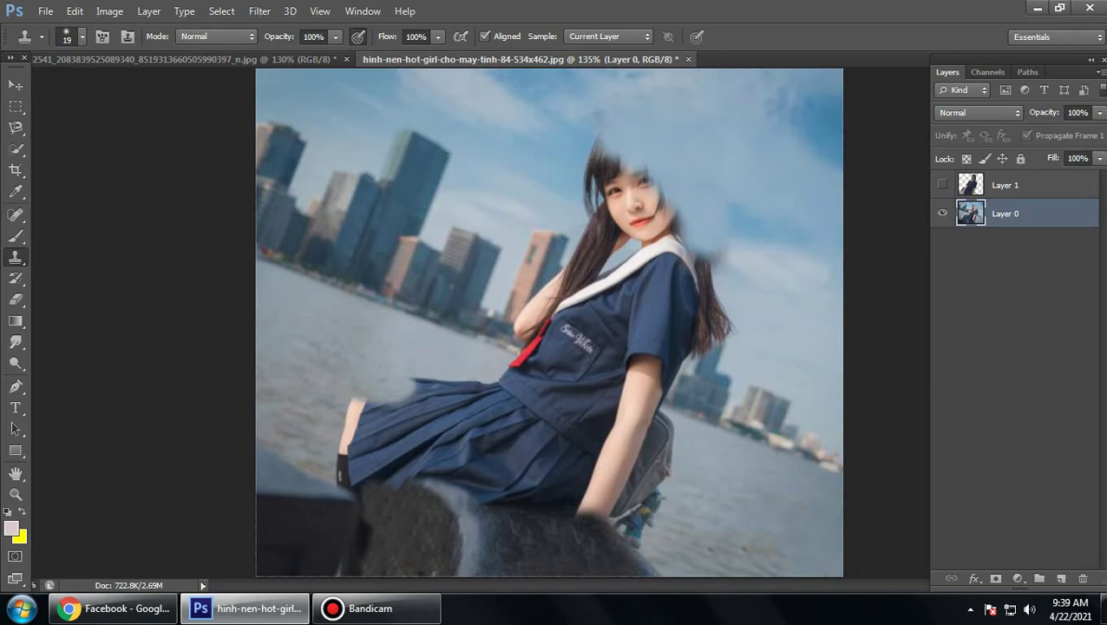
mouse_move(351, 413)
mouse_down()
mouse_move(366, 414)
mouse_move(356, 405)
mouse_move(342, 467)
mouse_move(351, 460)
mouse_up()
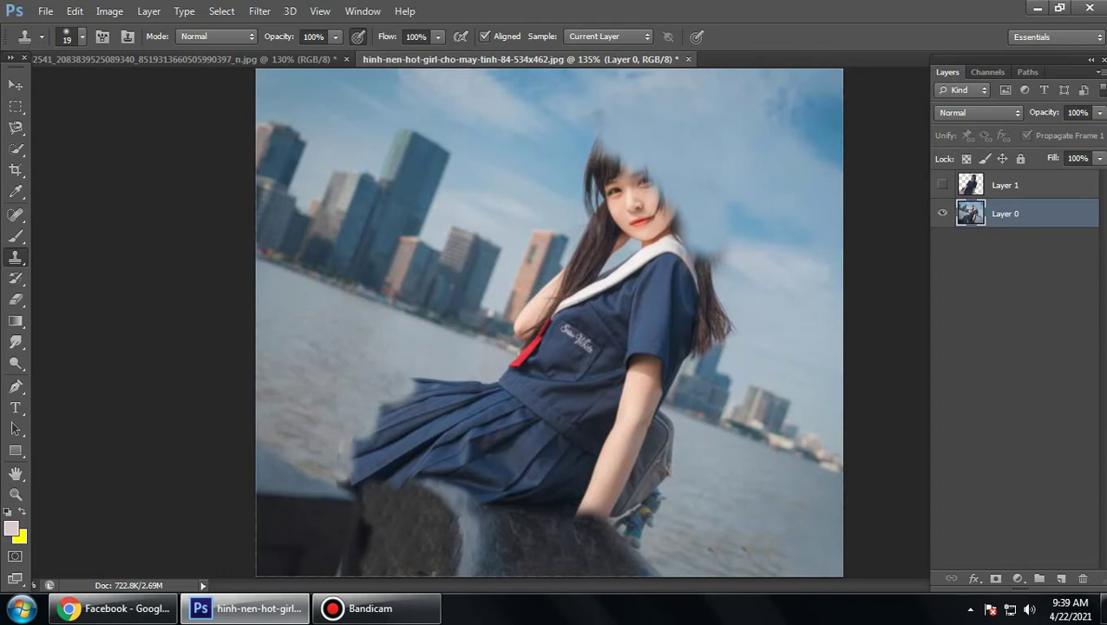
mouse_move(382, 397)
mouse_down()
mouse_move(479, 395)
mouse_move(430, 425)
mouse_move(390, 408)
mouse_up()
drag(356, 460, 378, 438)
drag(344, 478, 344, 476)
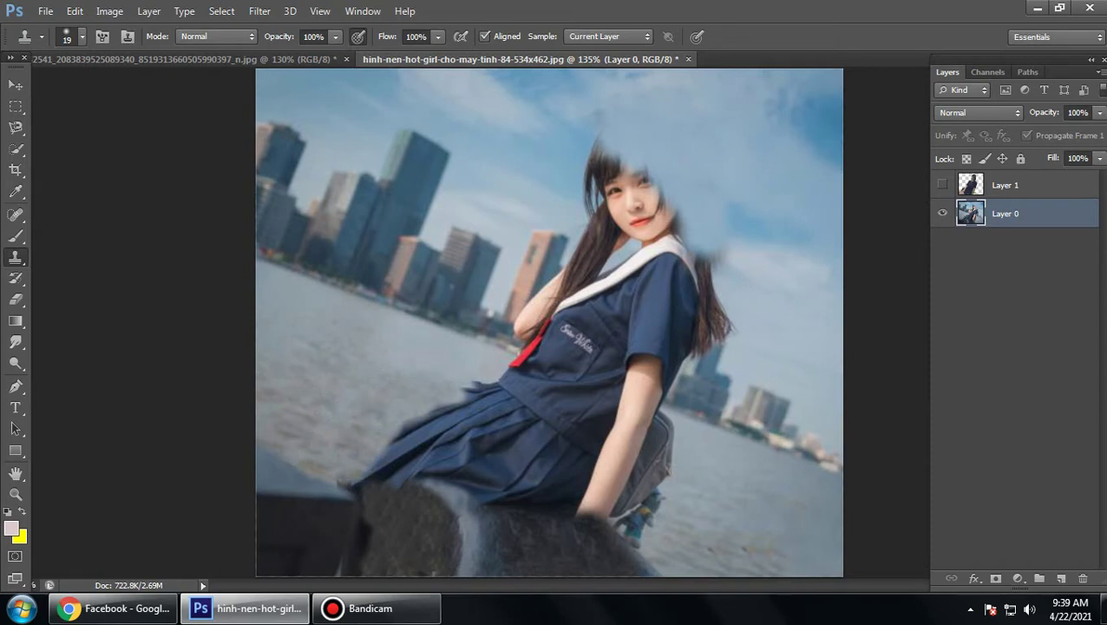
drag(391, 434, 434, 413)
drag(374, 460, 408, 420)
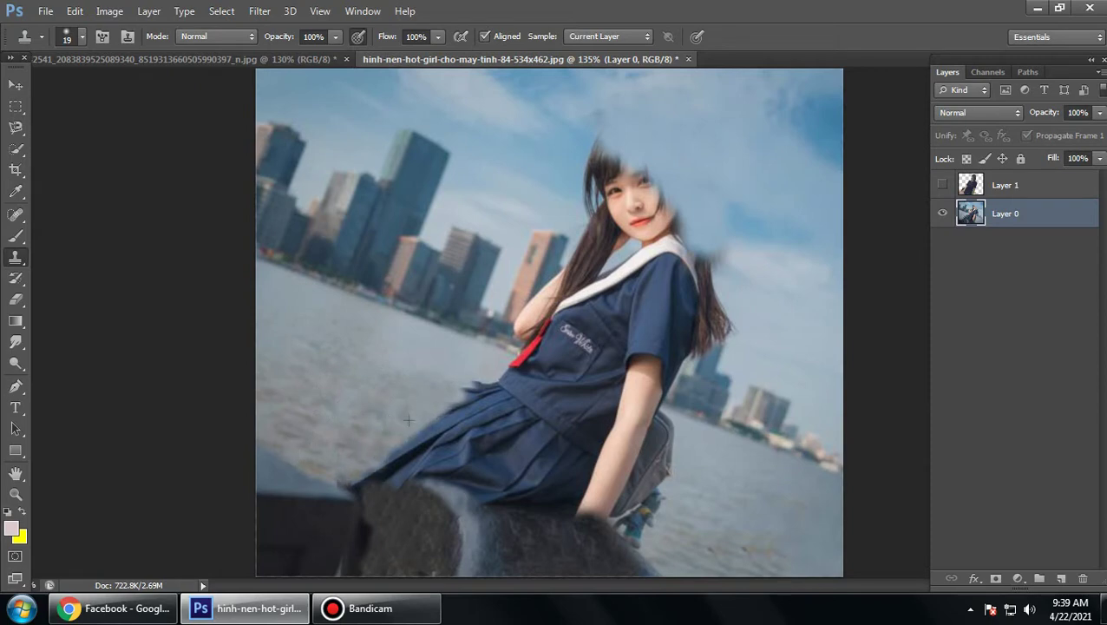
Step: Finish turning the skirt's lower-left edge into water and paint sky over the top of her hair
drag(393, 477, 382, 476)
click(347, 480)
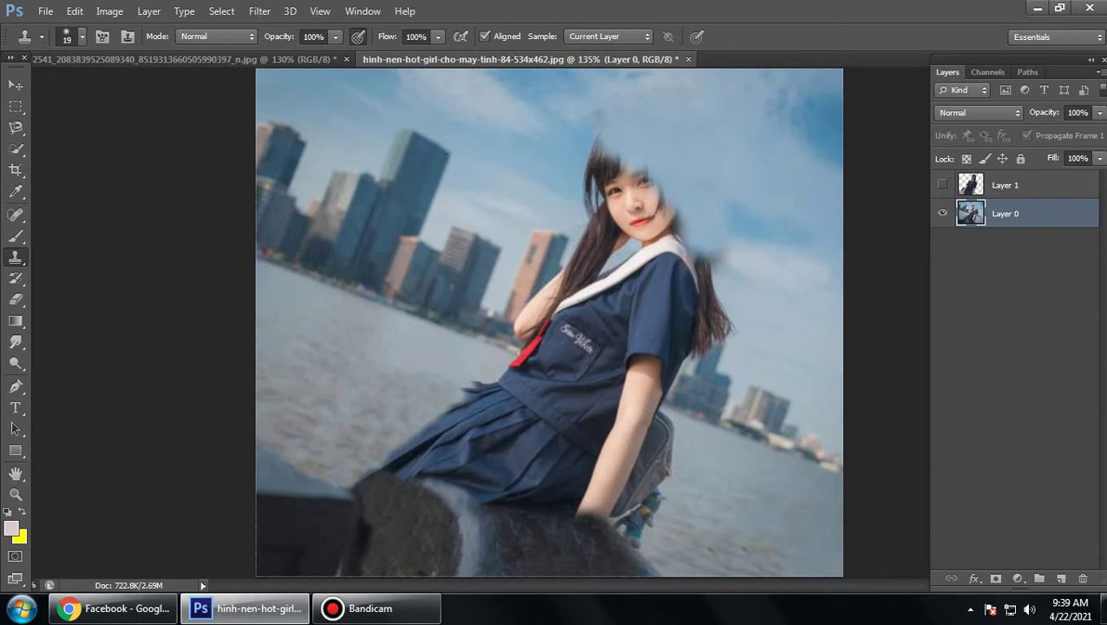
drag(365, 475, 424, 429)
click(393, 464)
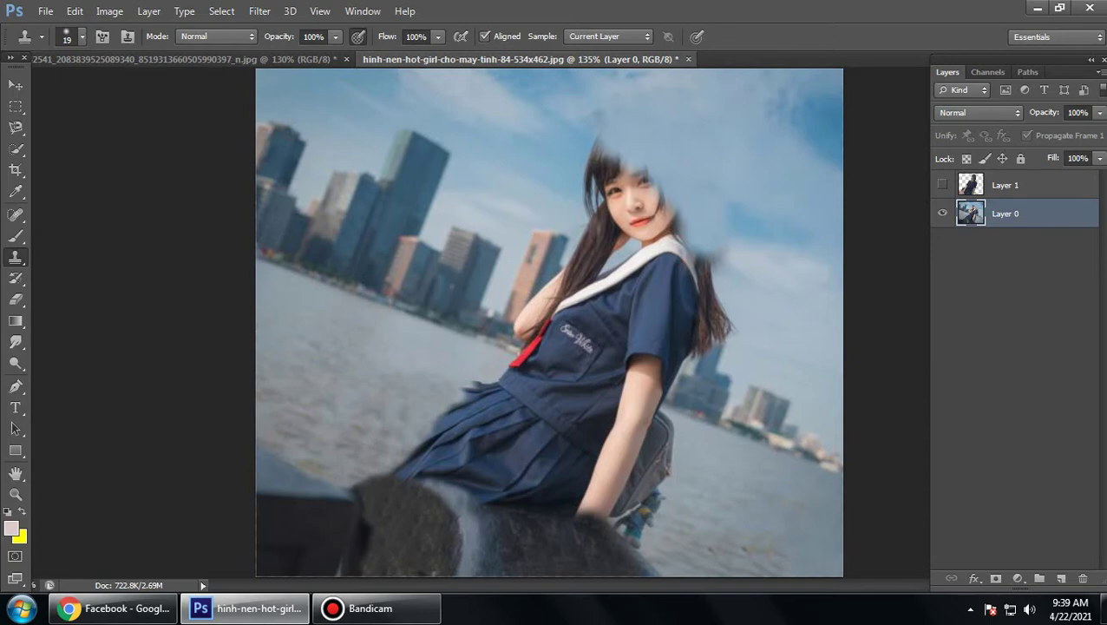
mouse_move(432, 431)
mouse_down()
mouse_move(477, 381)
mouse_move(474, 399)
mouse_up()
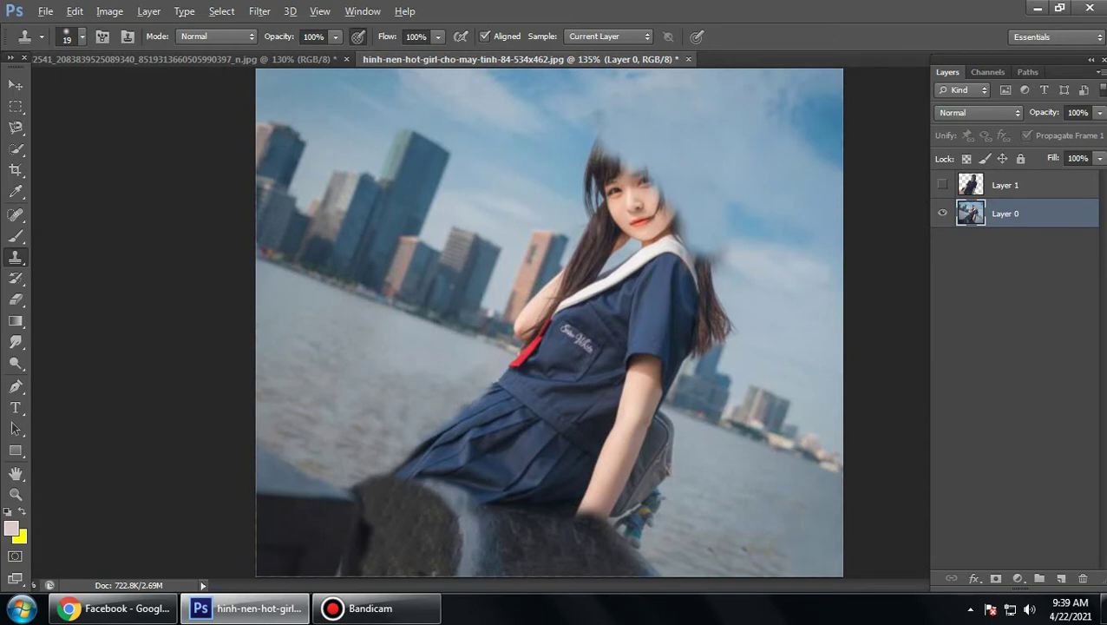
mouse_move(594, 144)
mouse_down()
mouse_move(612, 169)
mouse_move(642, 154)
mouse_move(655, 161)
mouse_move(651, 178)
mouse_move(573, 165)
mouse_up()
Step: Cover the dark streak over the forehead with sky and enlarge the brush to 71 px
mouse_move(646, 201)
mouse_down()
mouse_move(577, 173)
mouse_move(564, 156)
mouse_up()
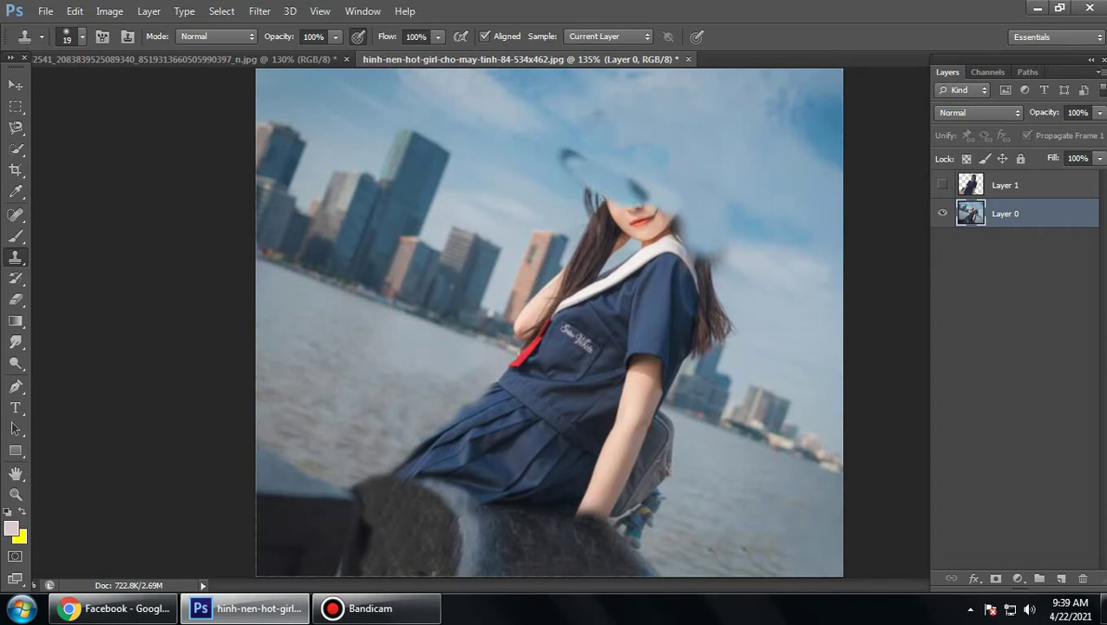
drag(660, 199, 572, 155)
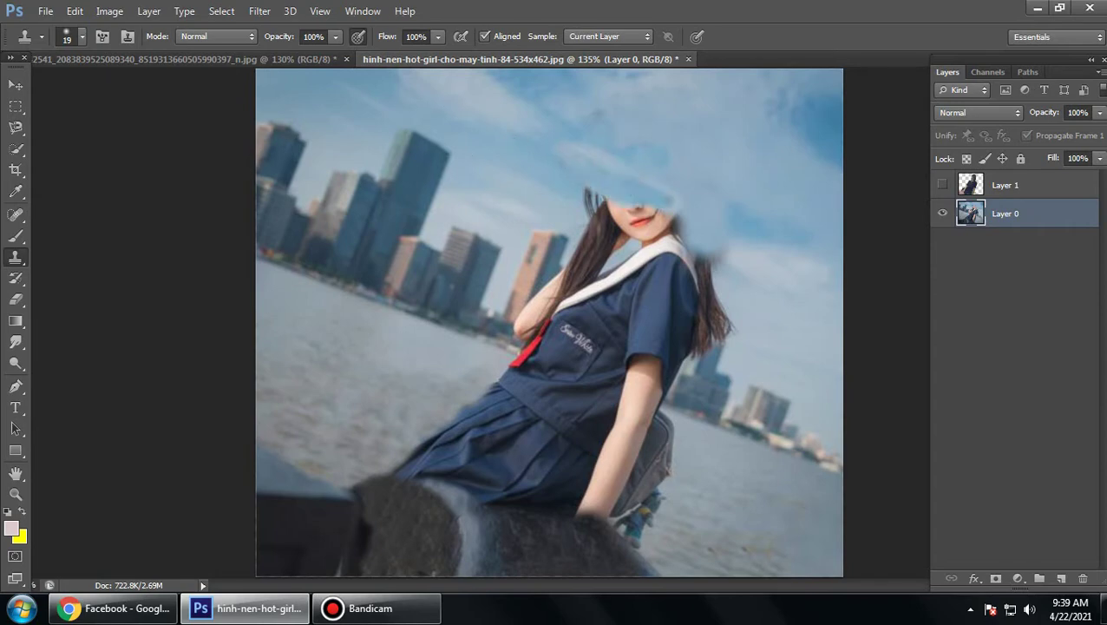
click(83, 36)
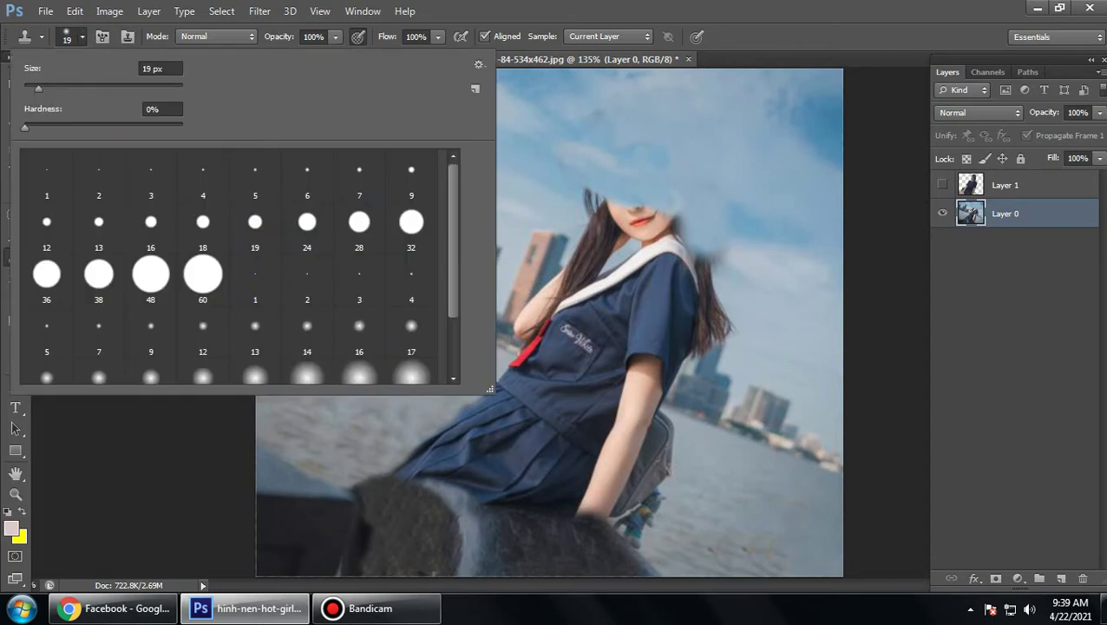
text(71)
key(Return)
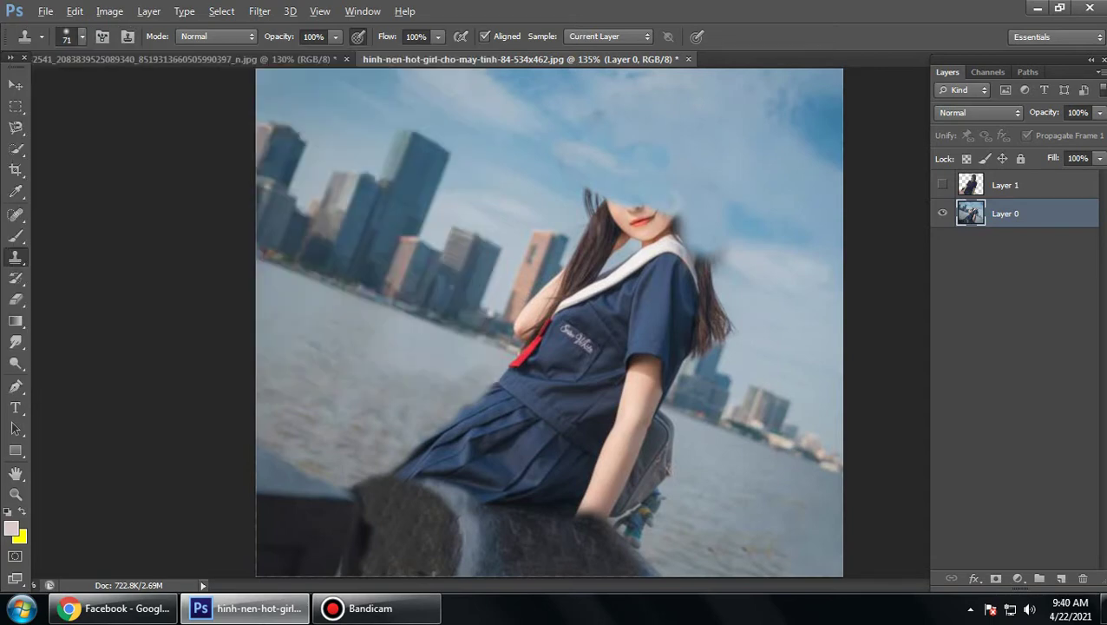
Step: Paint sky over the girl's face, the right side of her head and the hair beside it
drag(599, 200, 721, 260)
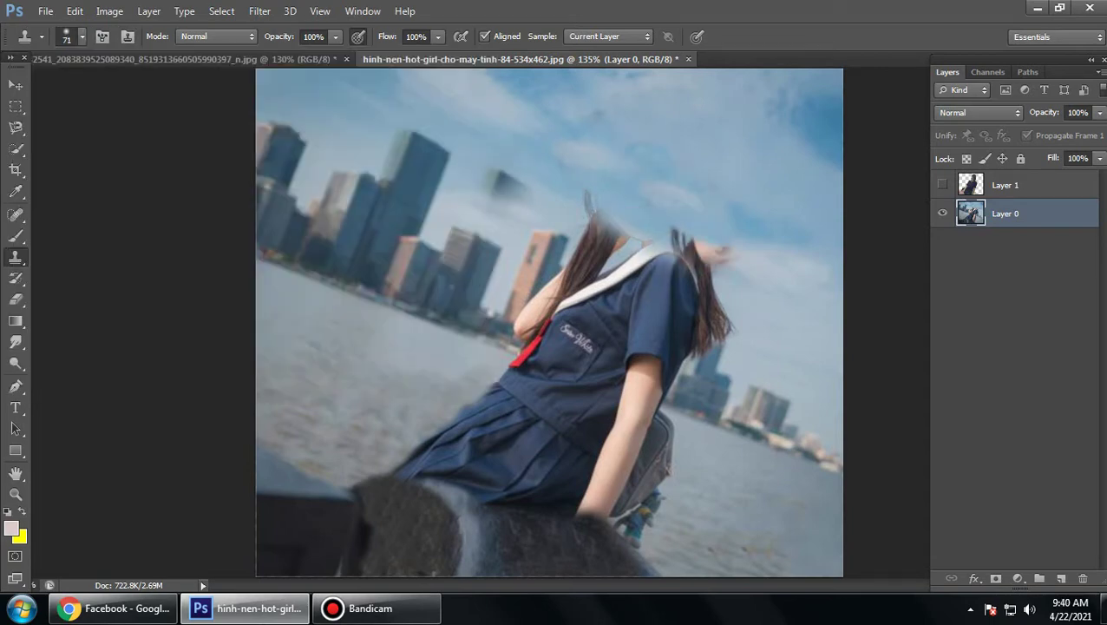
drag(592, 192, 604, 215)
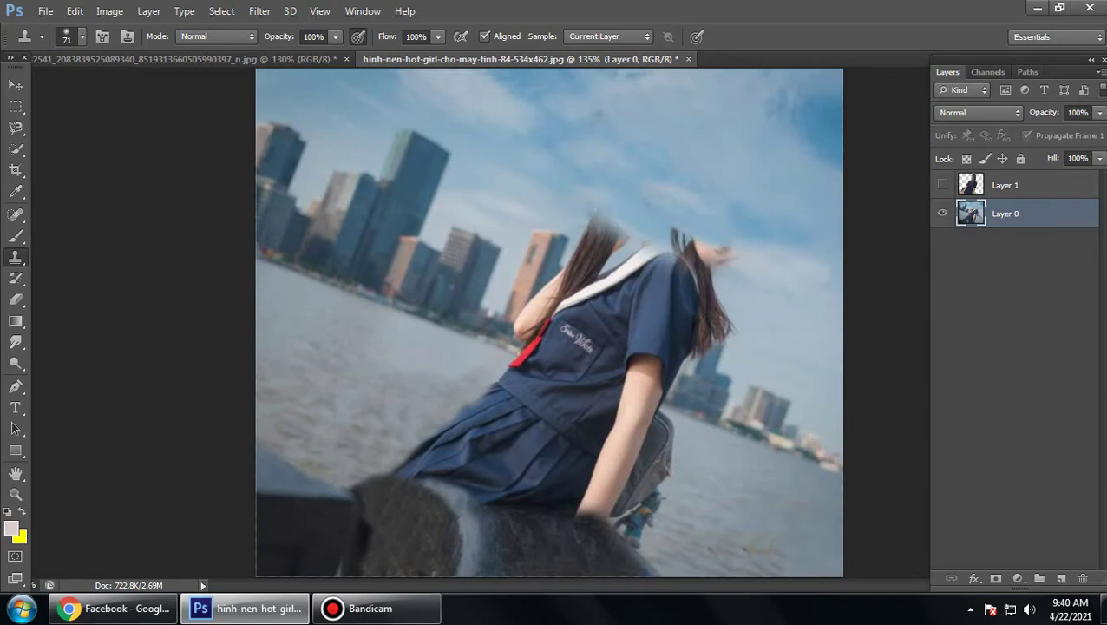
drag(686, 243, 698, 286)
drag(682, 238, 688, 276)
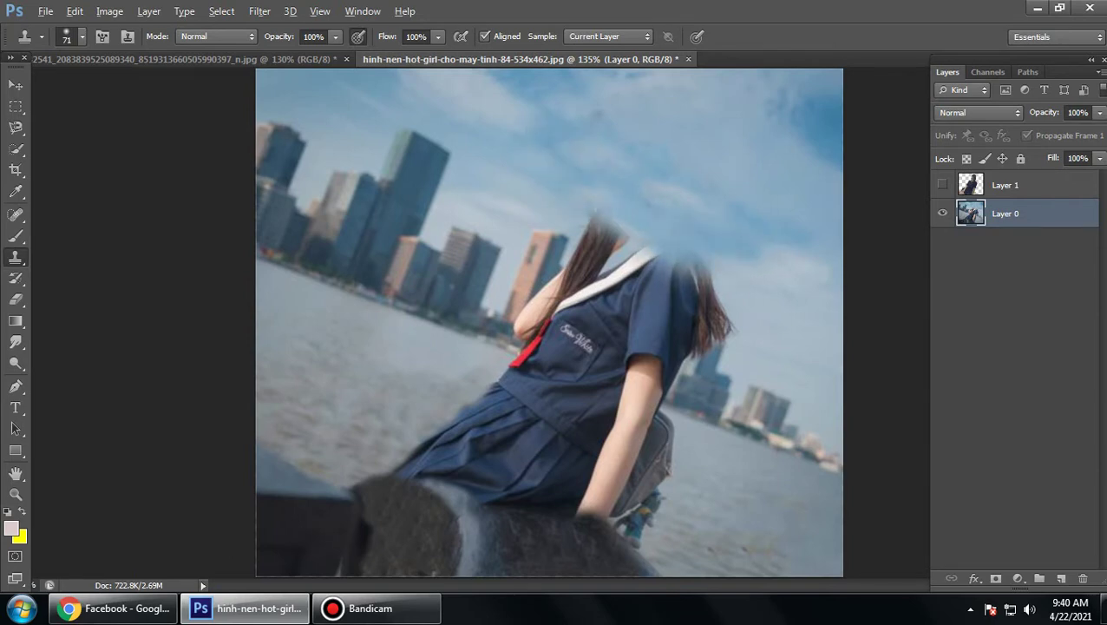
drag(708, 351, 675, 282)
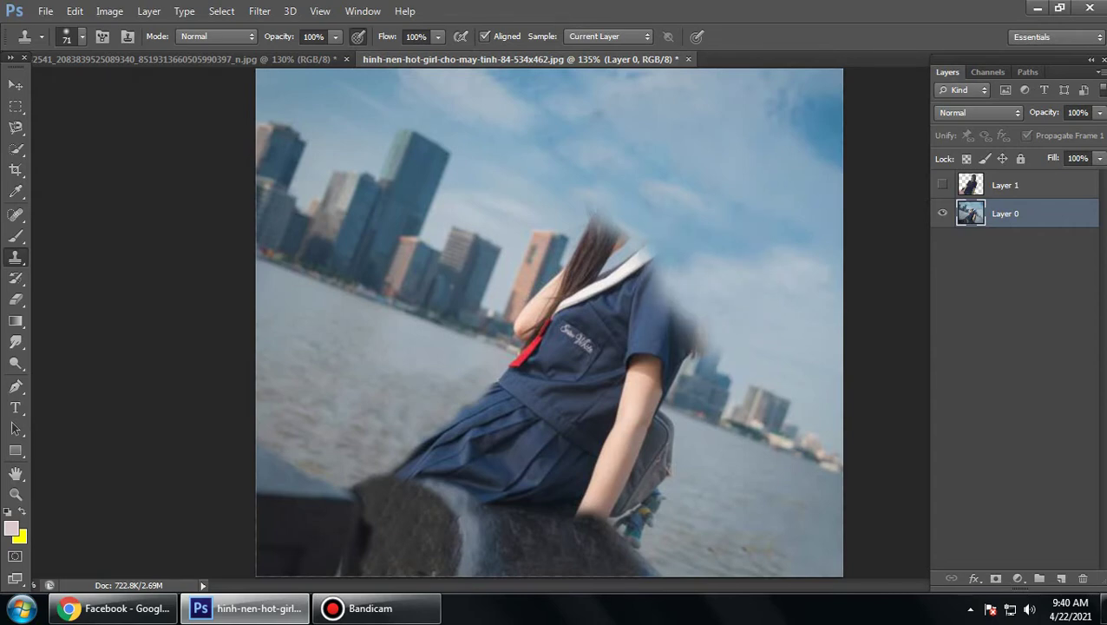
Step: Switch to the photo of the woman on the green seat
click(187, 59)
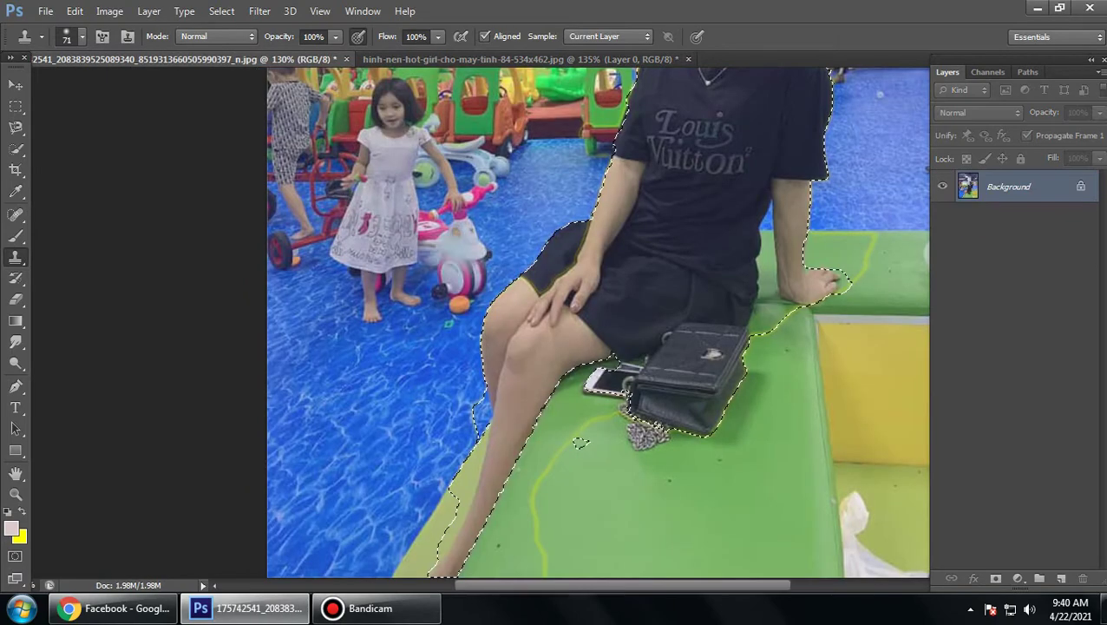
scroll(580, 532, up, 3)
scroll(579, 533, up, 3)
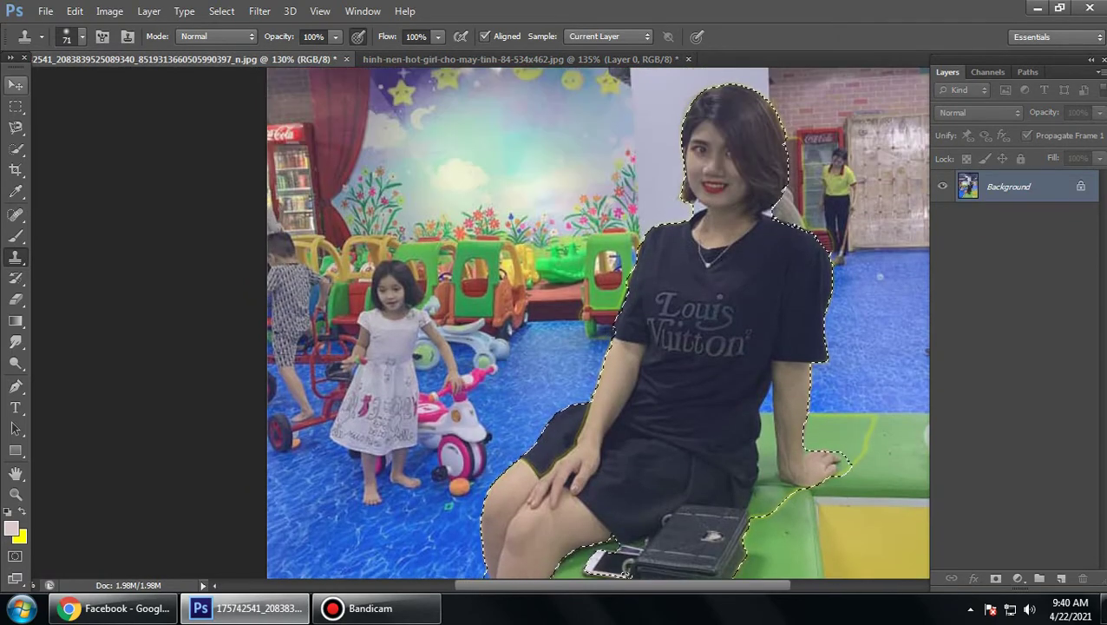
Step: Drag the selected woman into the riverside photo and shift her over the seat
key(v)
mouse_move(676, 213)
mouse_down()
mouse_move(516, 48)
mouse_move(620, 224)
mouse_up()
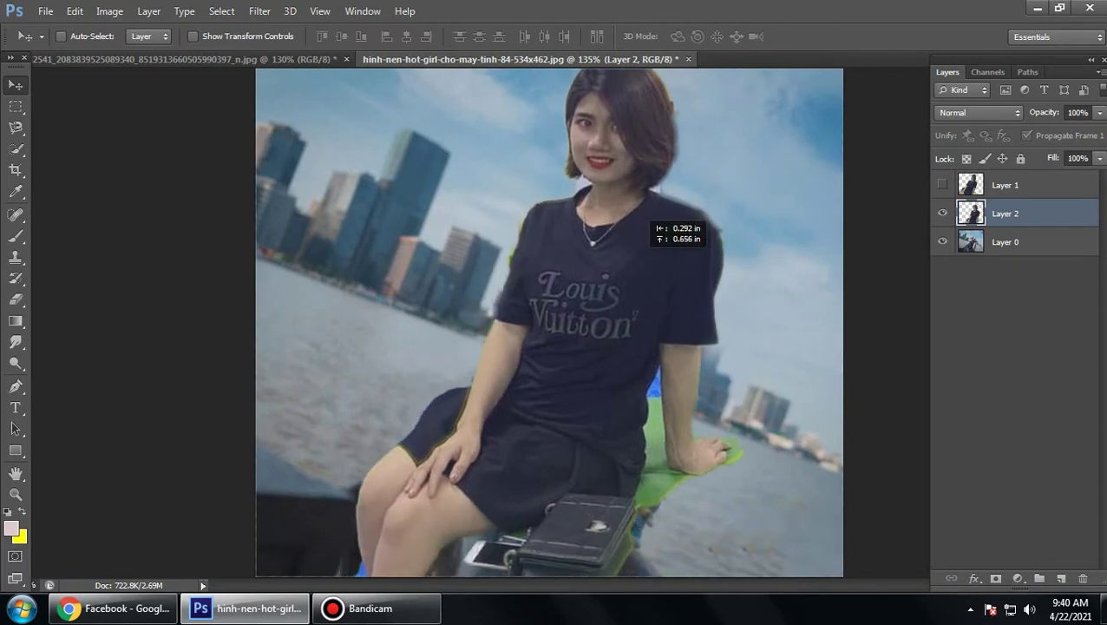
drag(630, 233, 658, 246)
Step: Rotate the woman about 9.24° and settle her at the river's edge
key(ctrl+t)
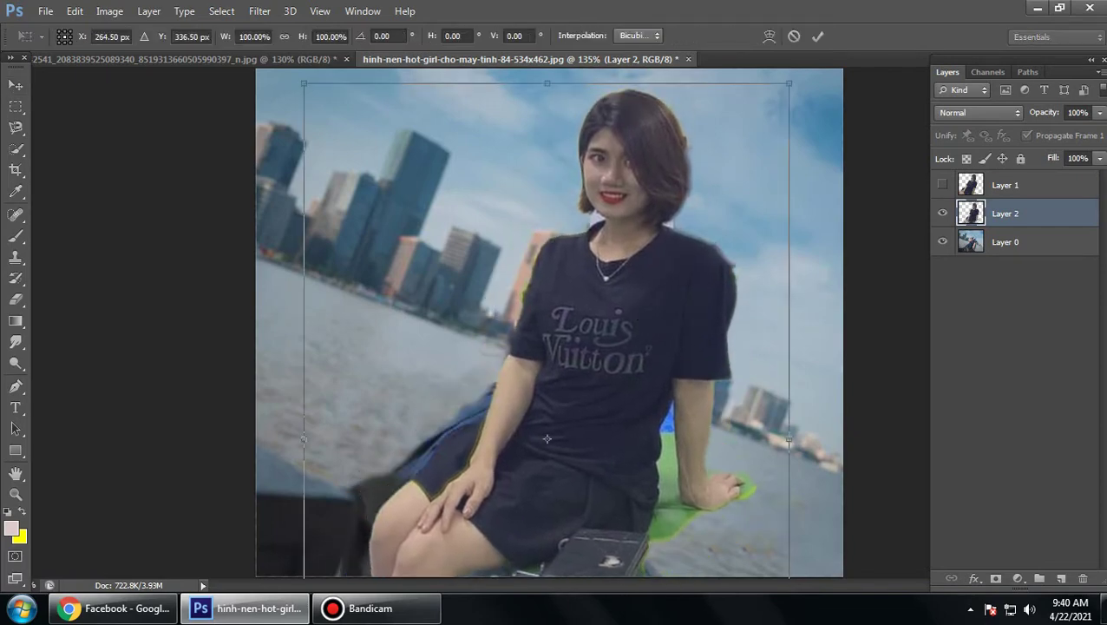
drag(293, 85, 361, 45)
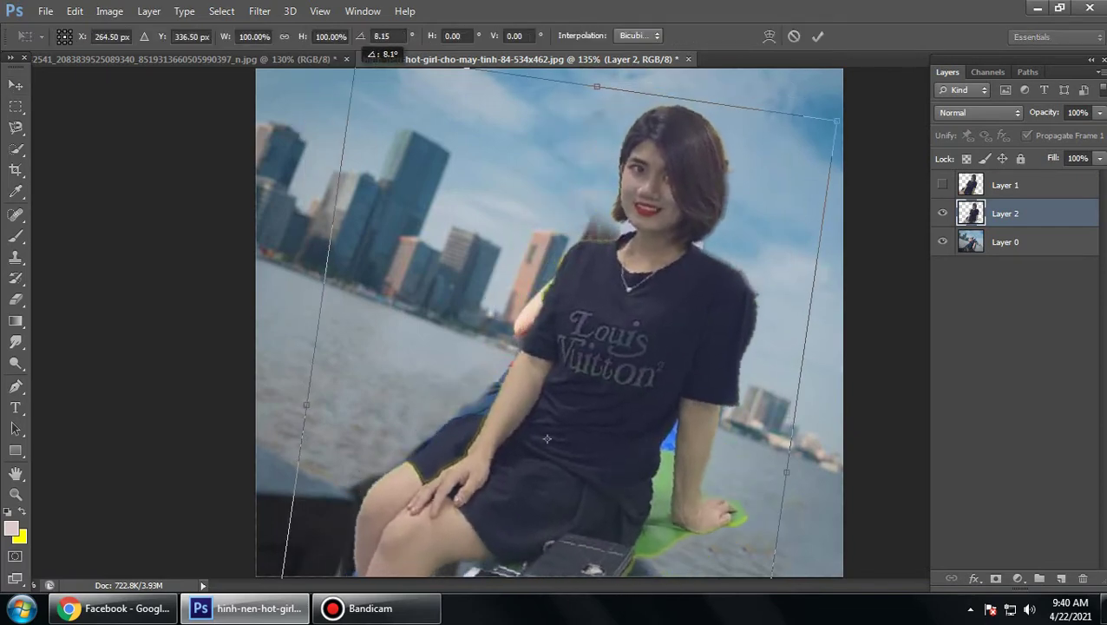
drag(498, 390, 455, 401)
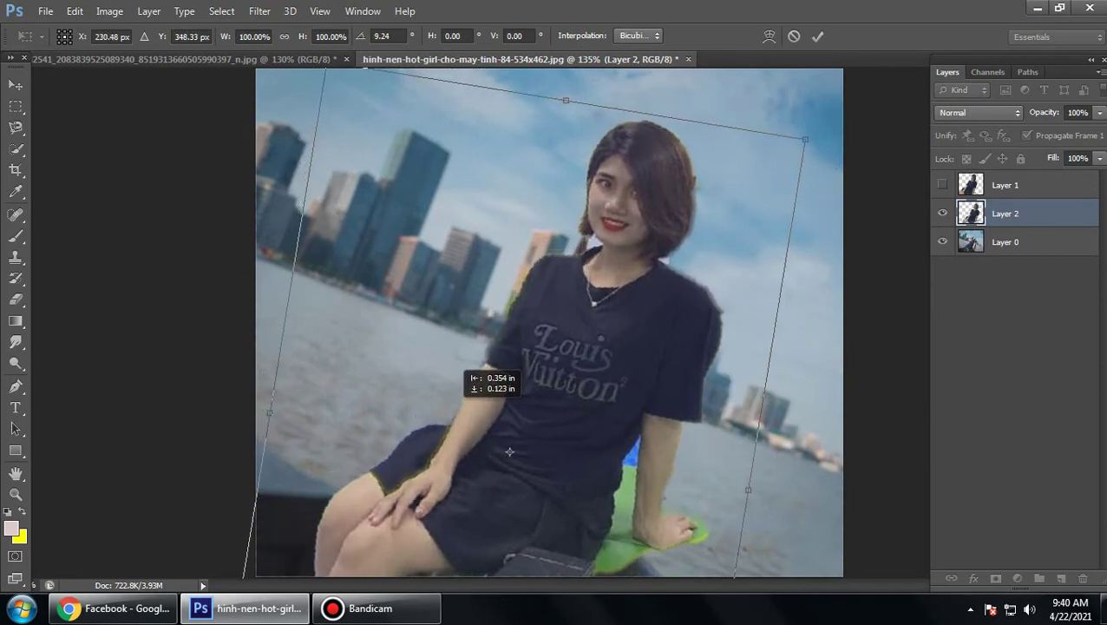
mouse_move(505, 449)
mouse_down()
mouse_move(507, 459)
mouse_move(506, 435)
mouse_up()
scroll(515, 425, down, 3)
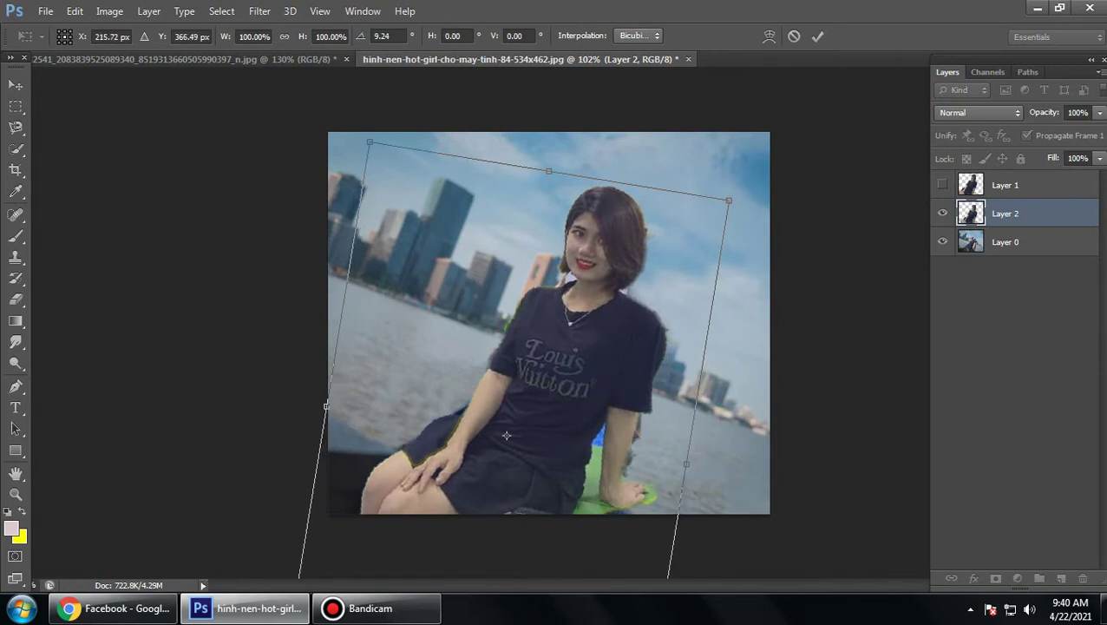
key(v)
key(Return)
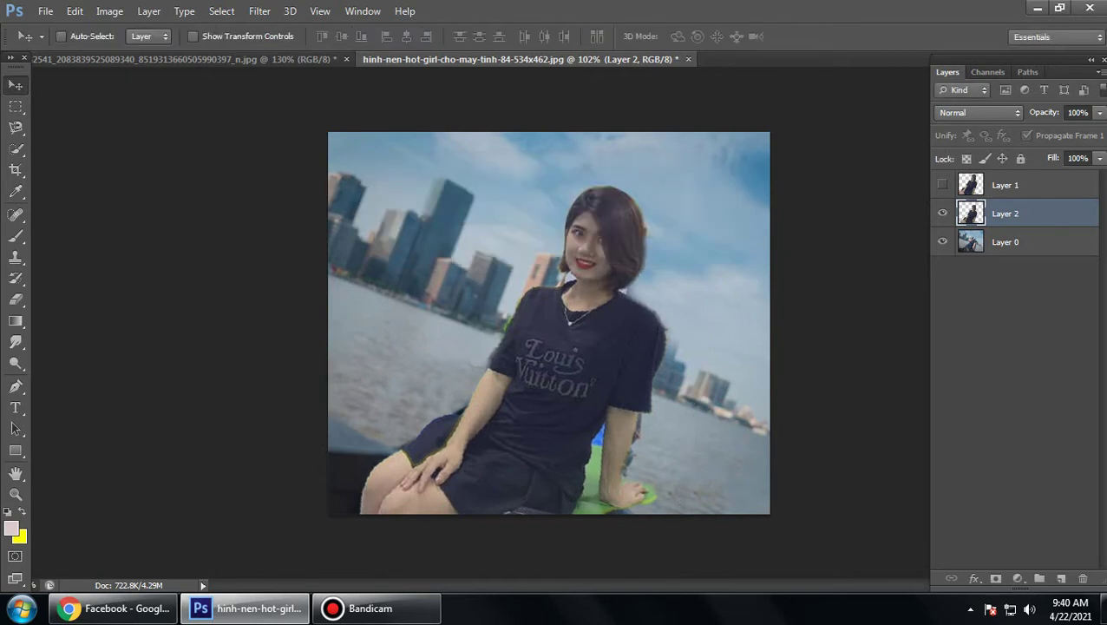
key(ctrl+0)
key(ctrl+plus)
scroll(764, 249, up, 2)
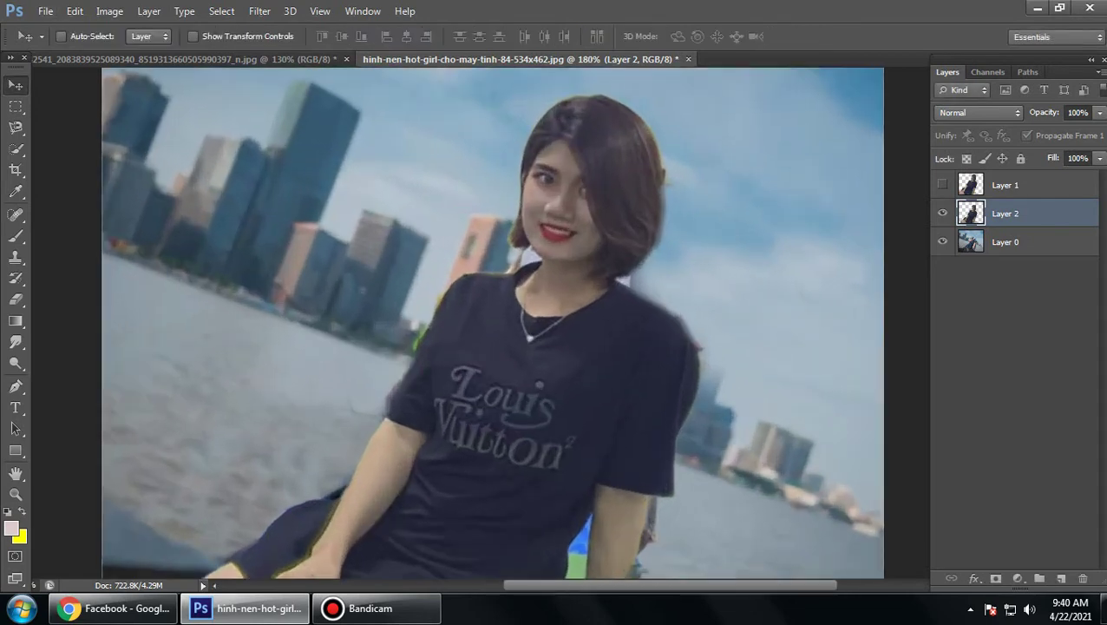
key(alt+bracketright)
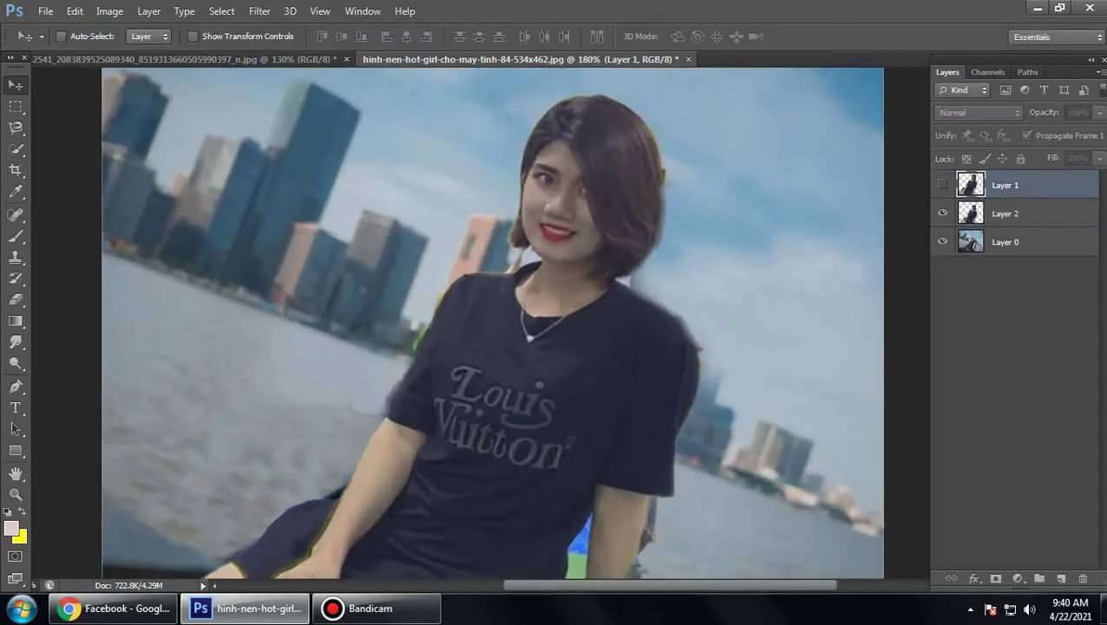
key(Delete)
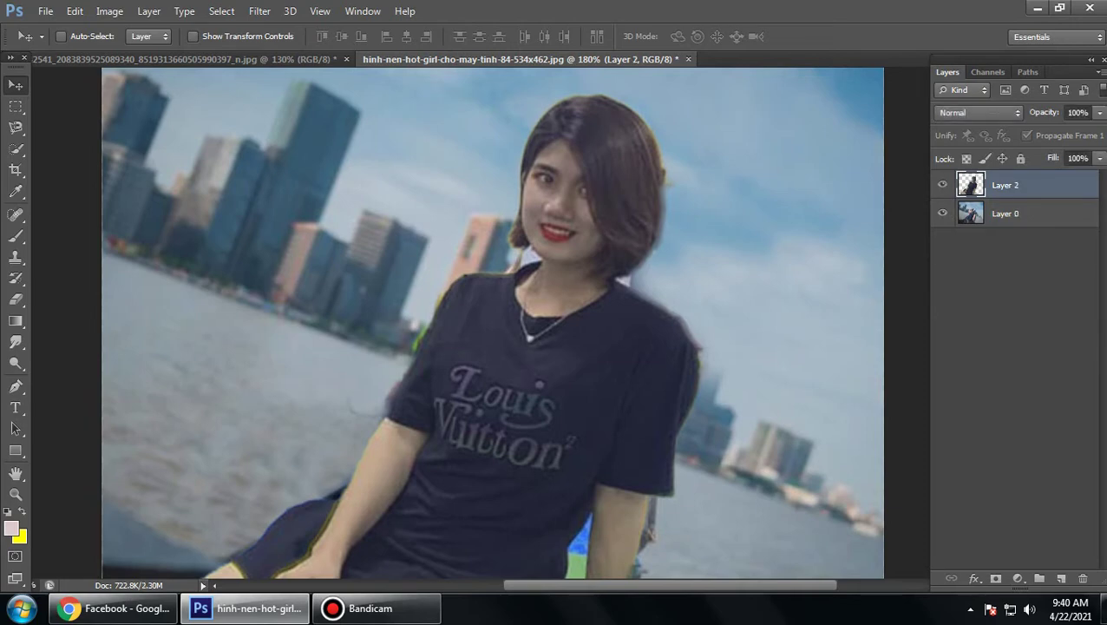
key(ctrl+comma)
click(943, 185)
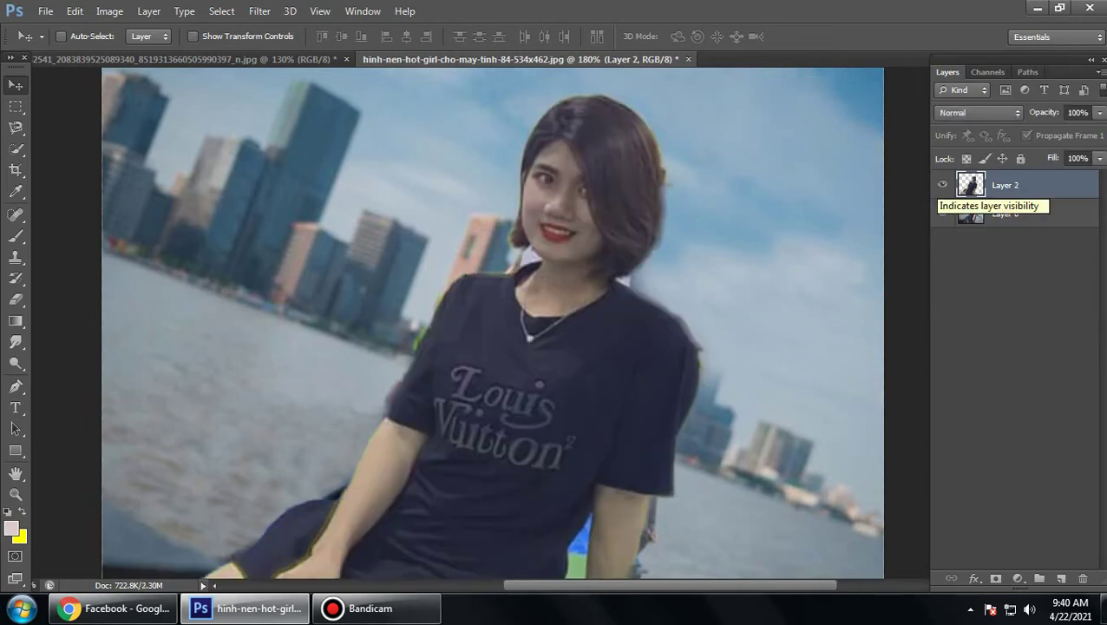
key(alt+bracketleft)
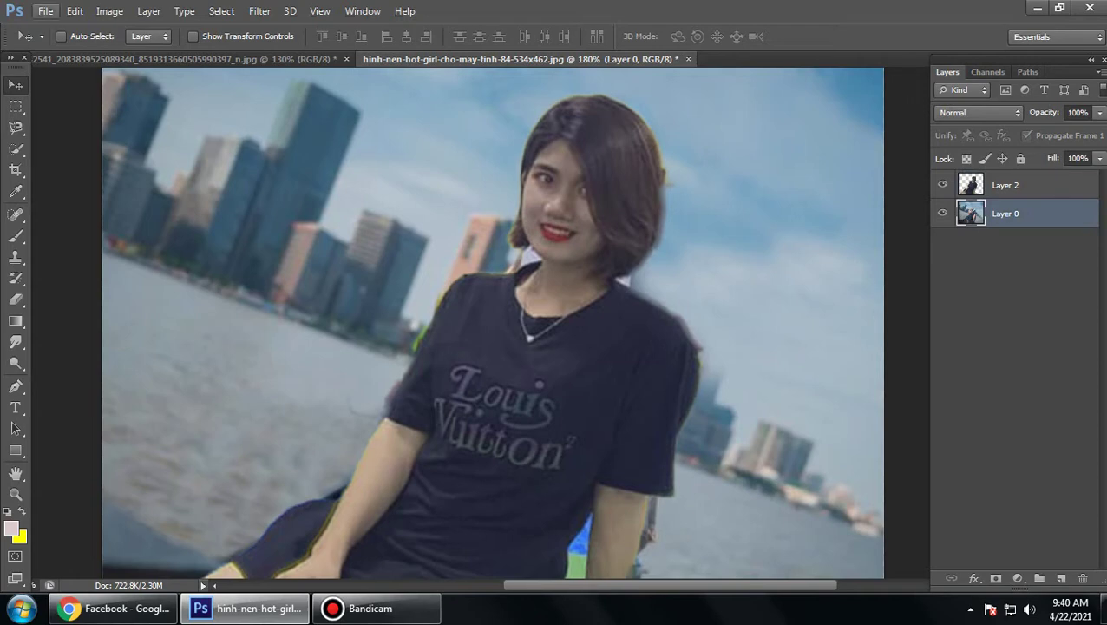
key(alt+bracketright)
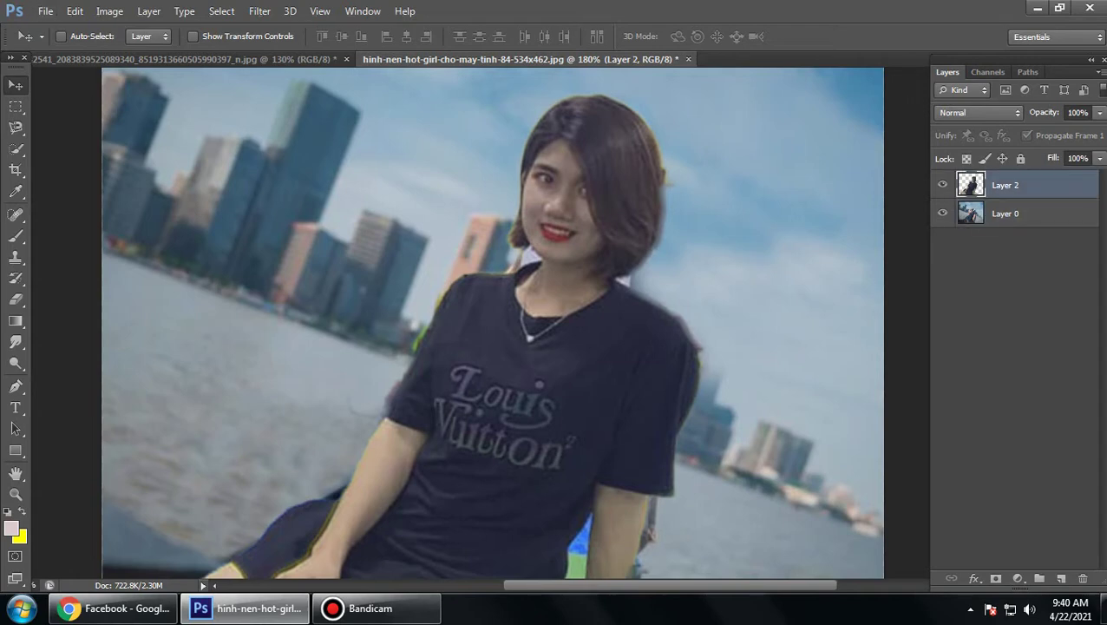
key(alt+bracketleft)
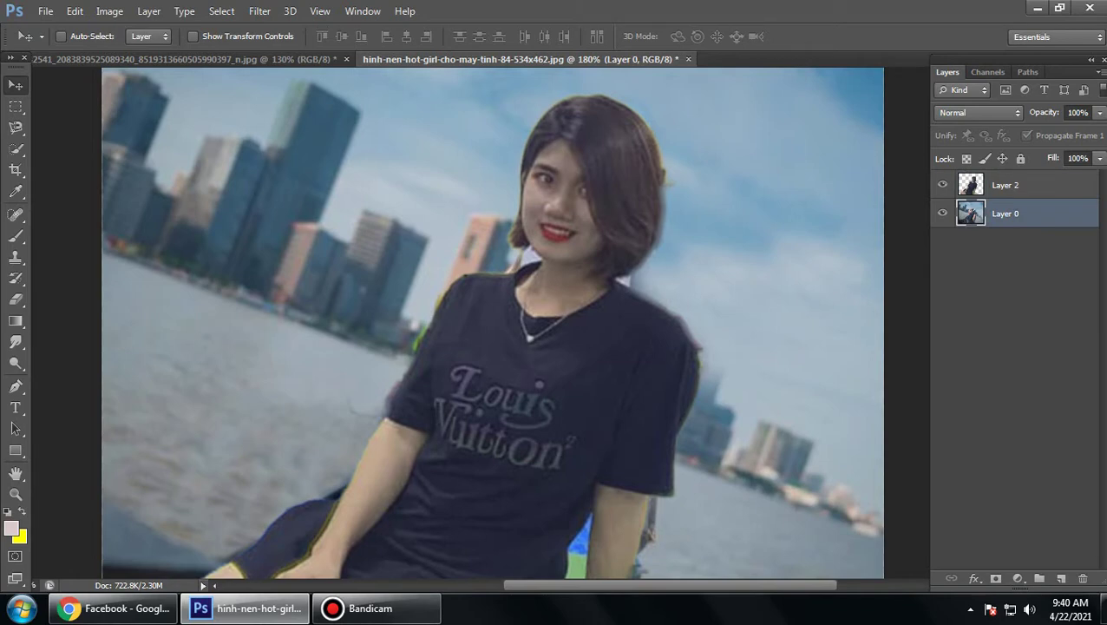
click(943, 213)
click(942, 185)
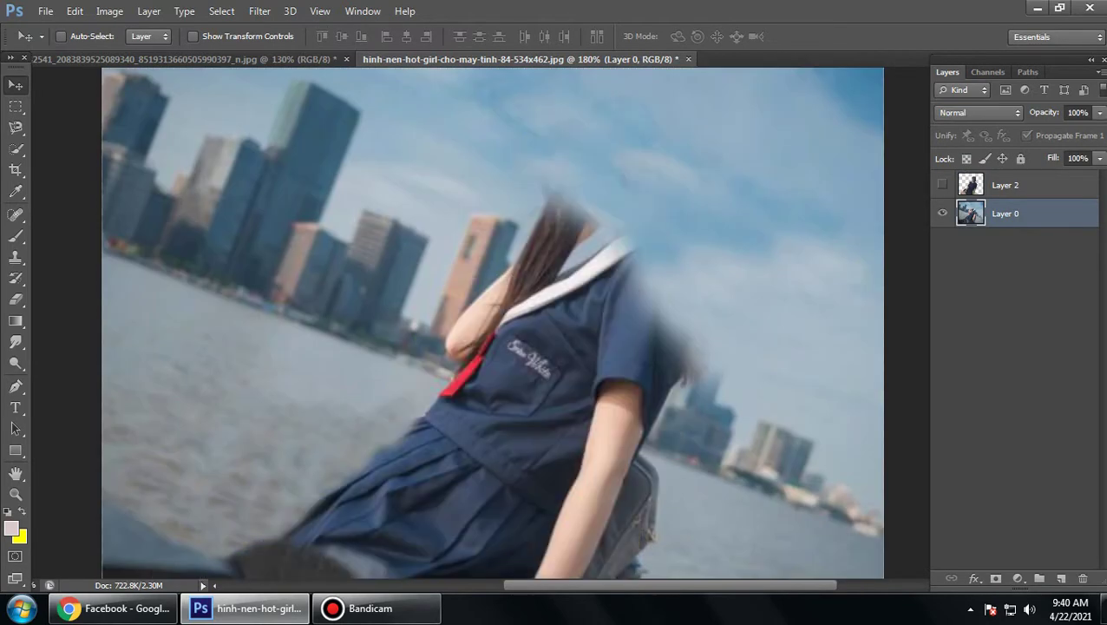
click(943, 185)
click(943, 185)
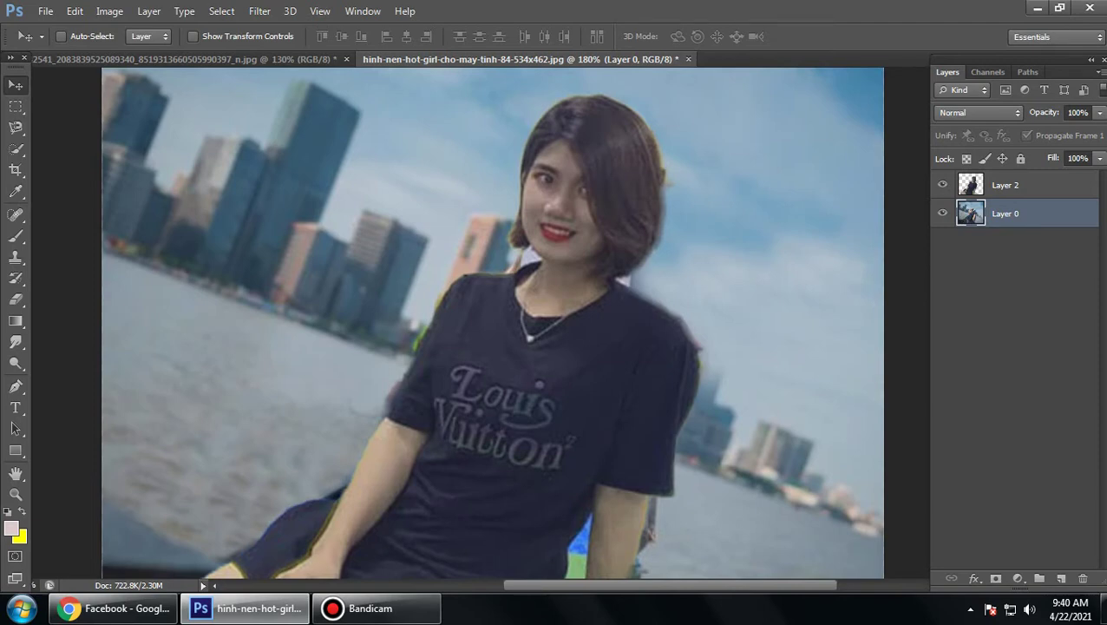
scroll(516, 286, up, 2)
scroll(516, 286, up, 4)
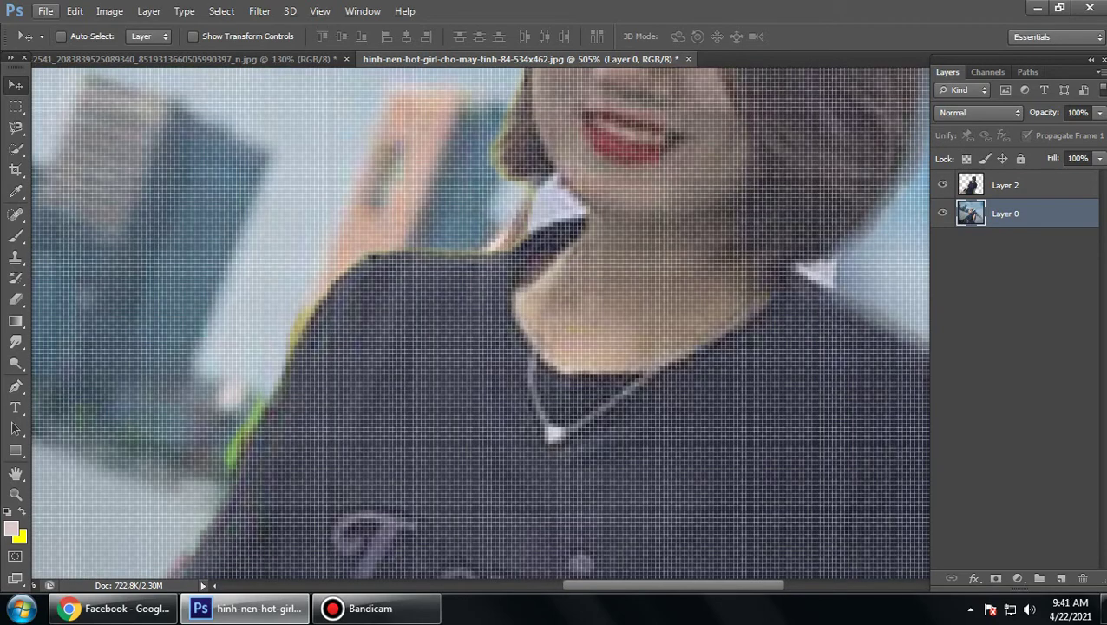
Step: Select Layer 2 and set up the Eraser at 6 px
scroll(480, 322, up, 2)
click(1006, 185)
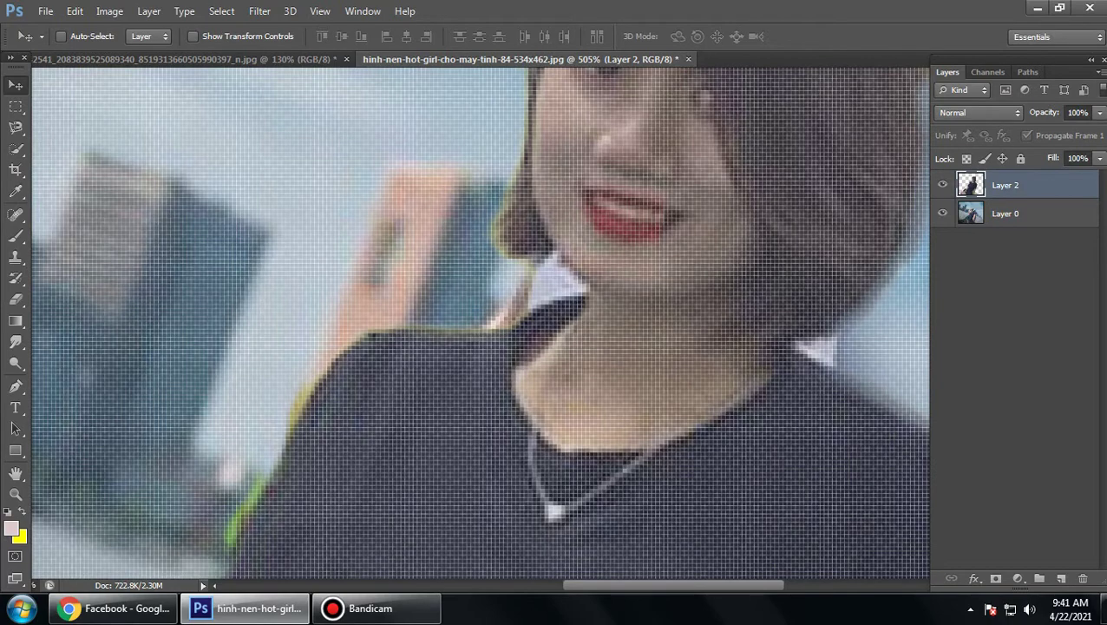
key(e)
click(81, 37)
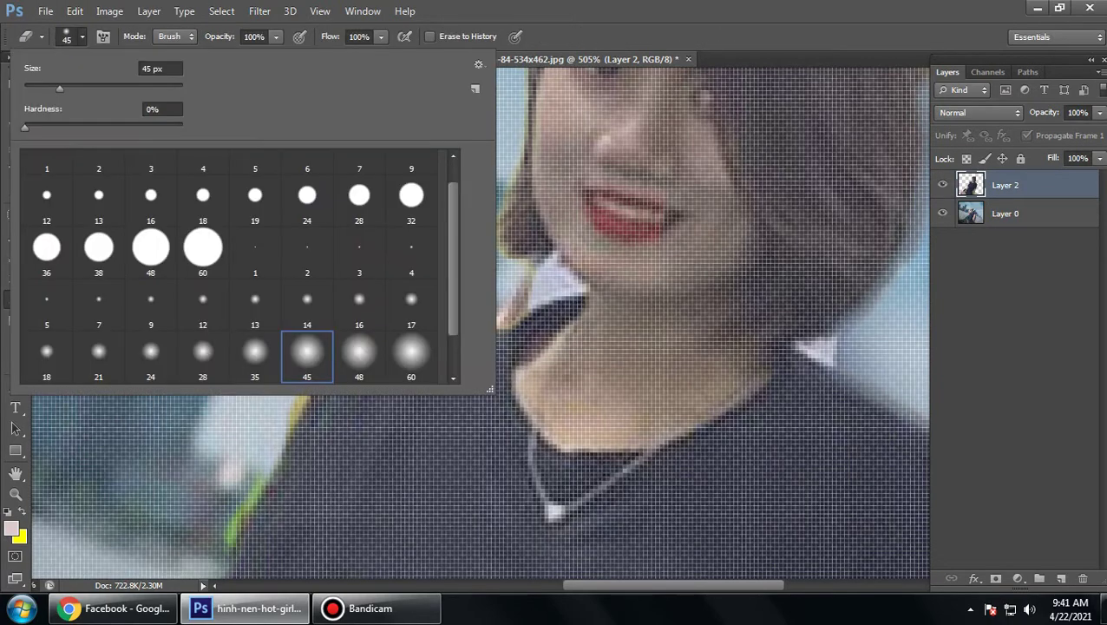
text(13)
key(Return)
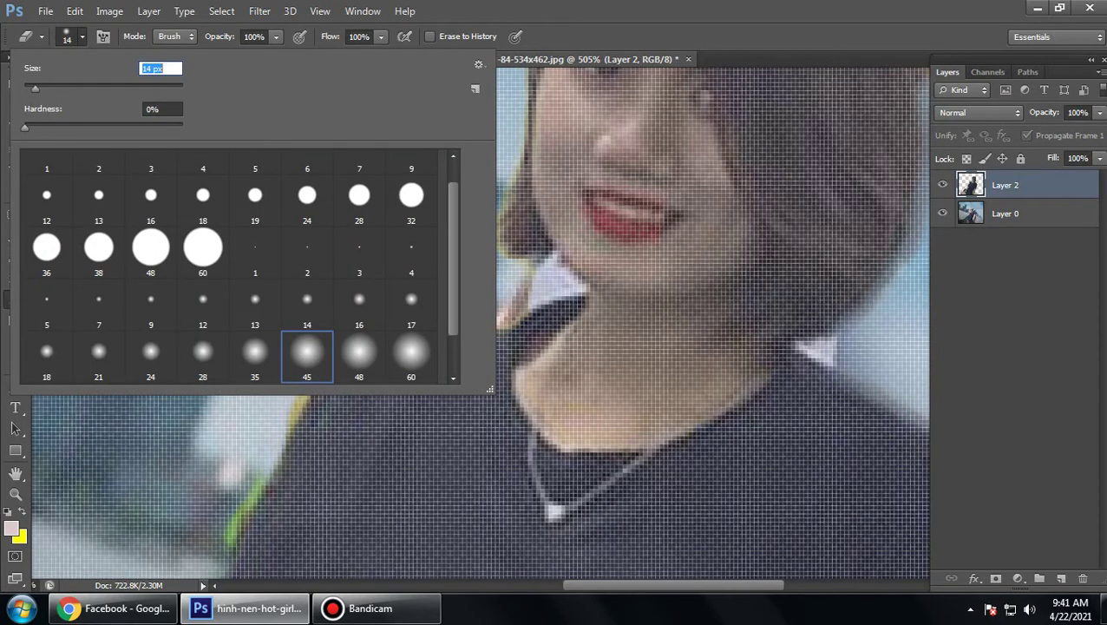
text(6)
key(Return)
key(Return)
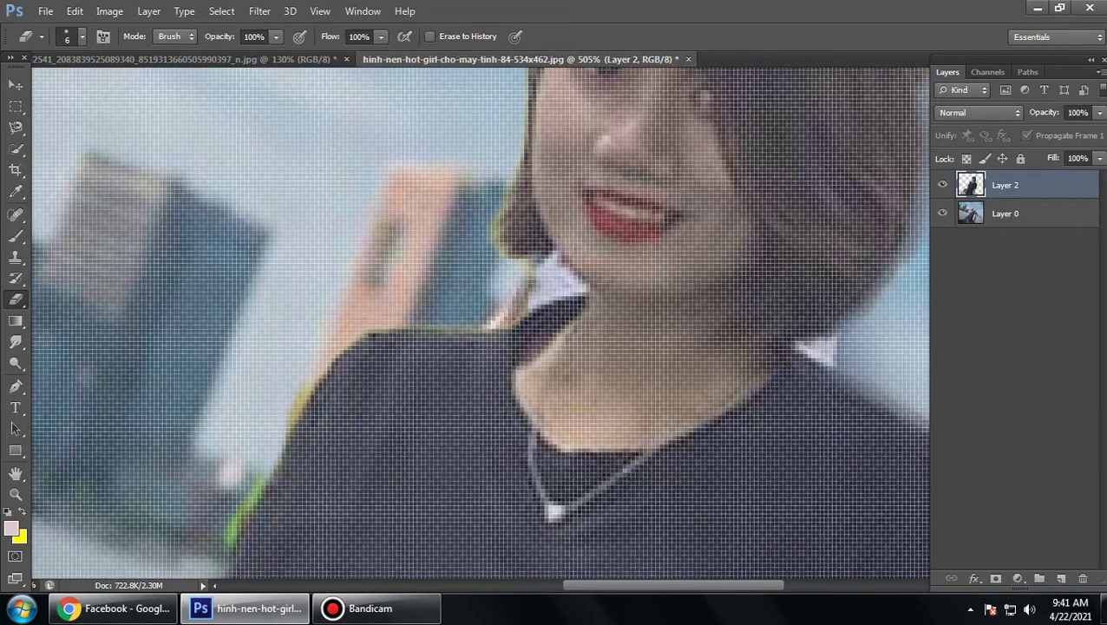
Step: Erase the white collar remnants beside the neck and at the right shoulder
key(alt)
mouse_move(529, 274)
mouse_down()
mouse_move(576, 290)
mouse_move(546, 302)
mouse_move(583, 283)
mouse_move(540, 251)
mouse_up()
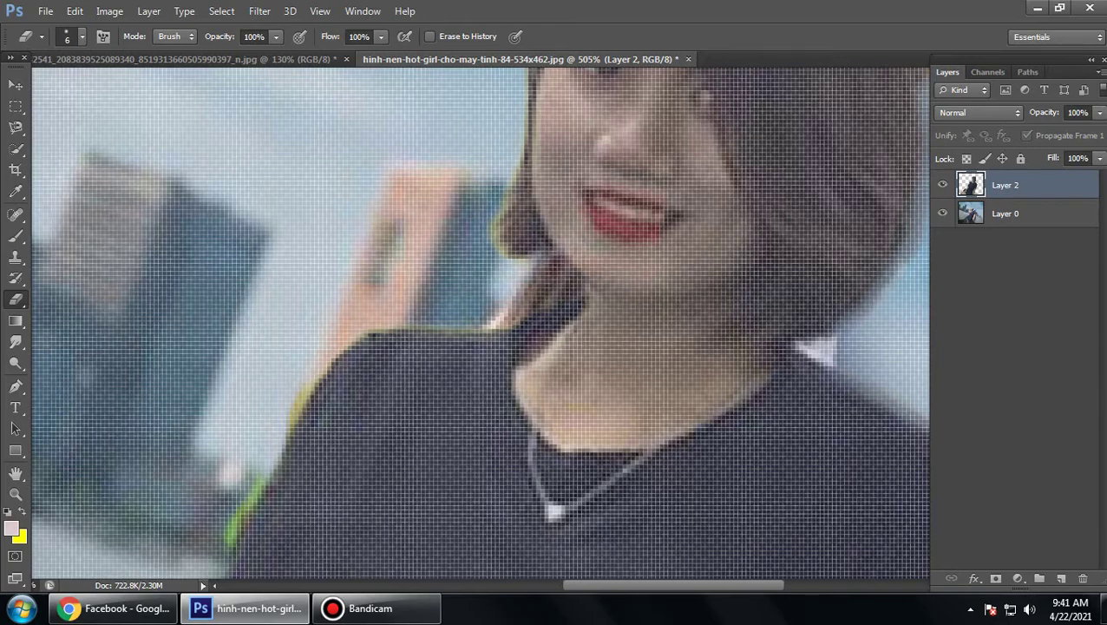
scroll(511, 252, down, 5)
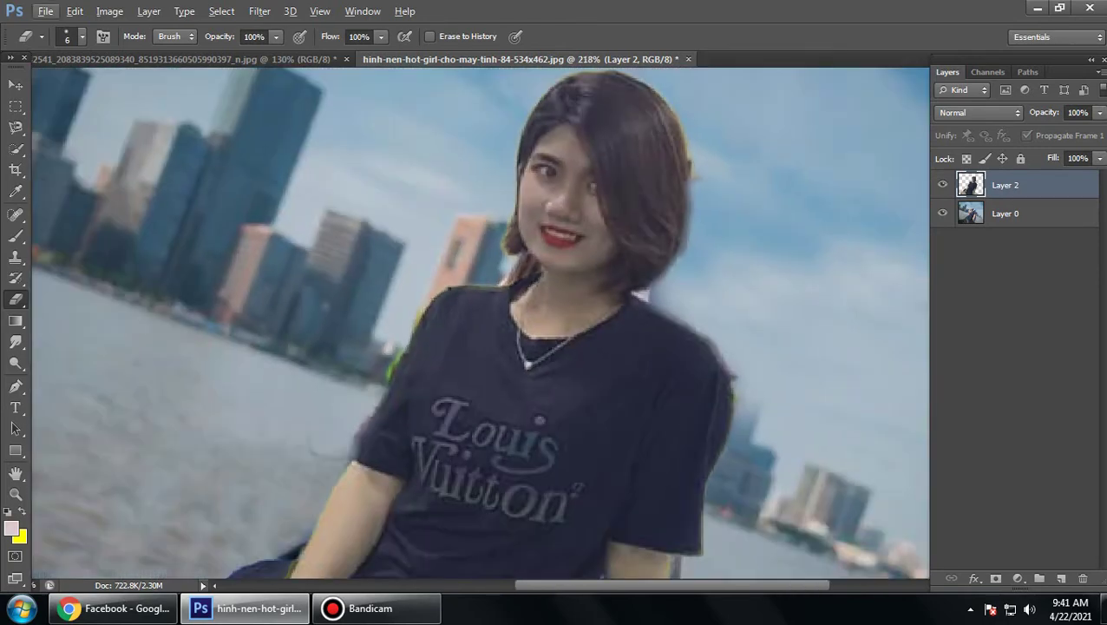
drag(521, 321, 448, 344)
scroll(663, 310, up, 3)
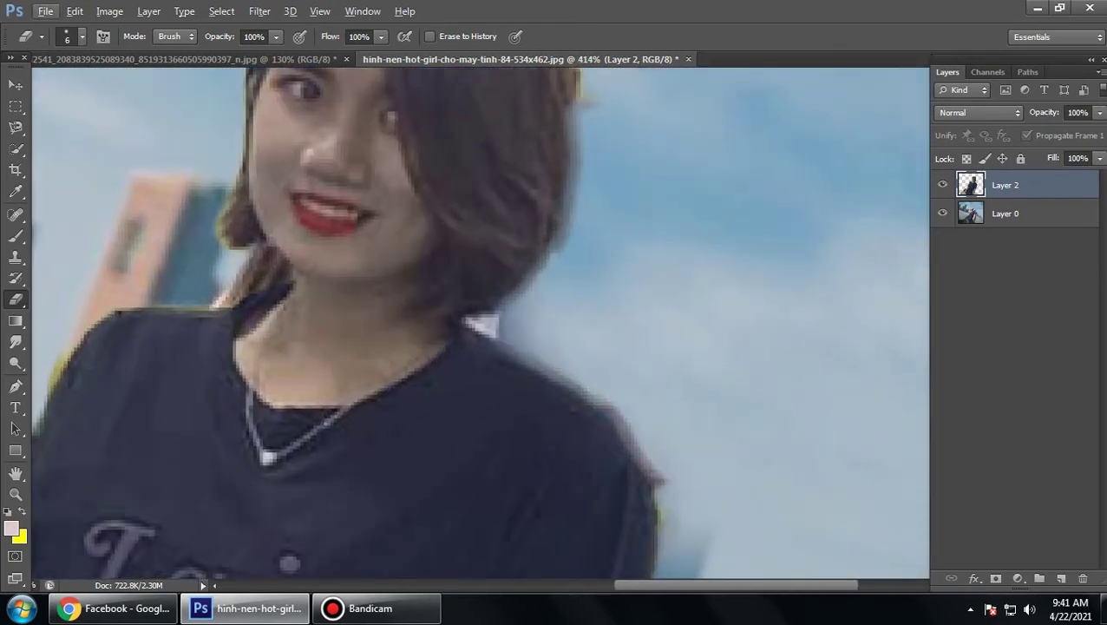
drag(476, 329, 495, 333)
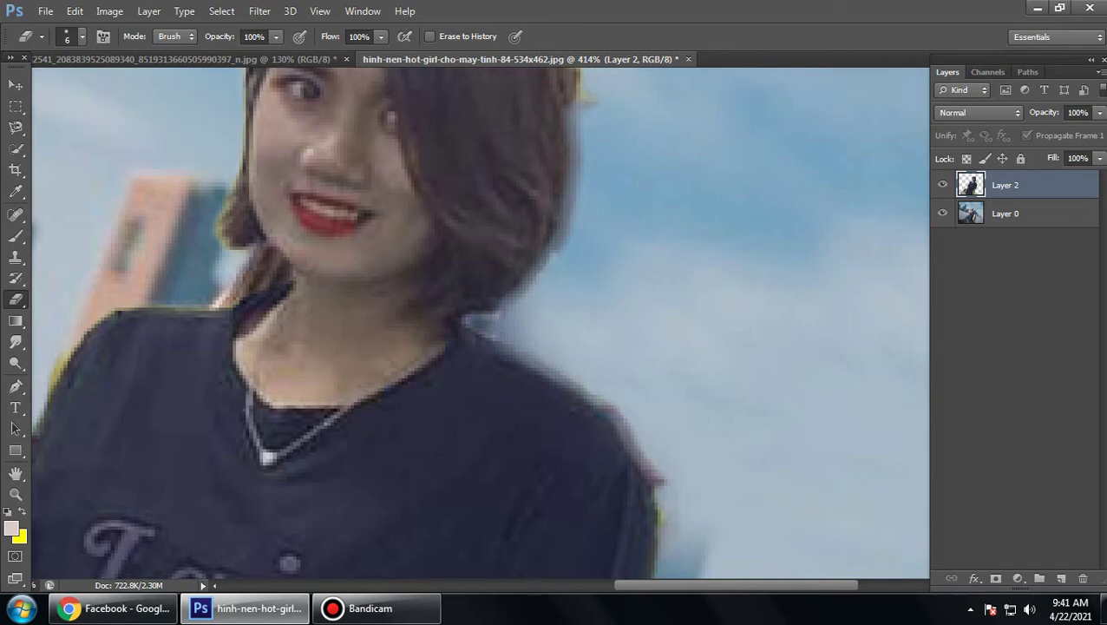
Step: Undo an accidental erase on the background layer and reselect the woman's layer
key(alt+bracketleft)
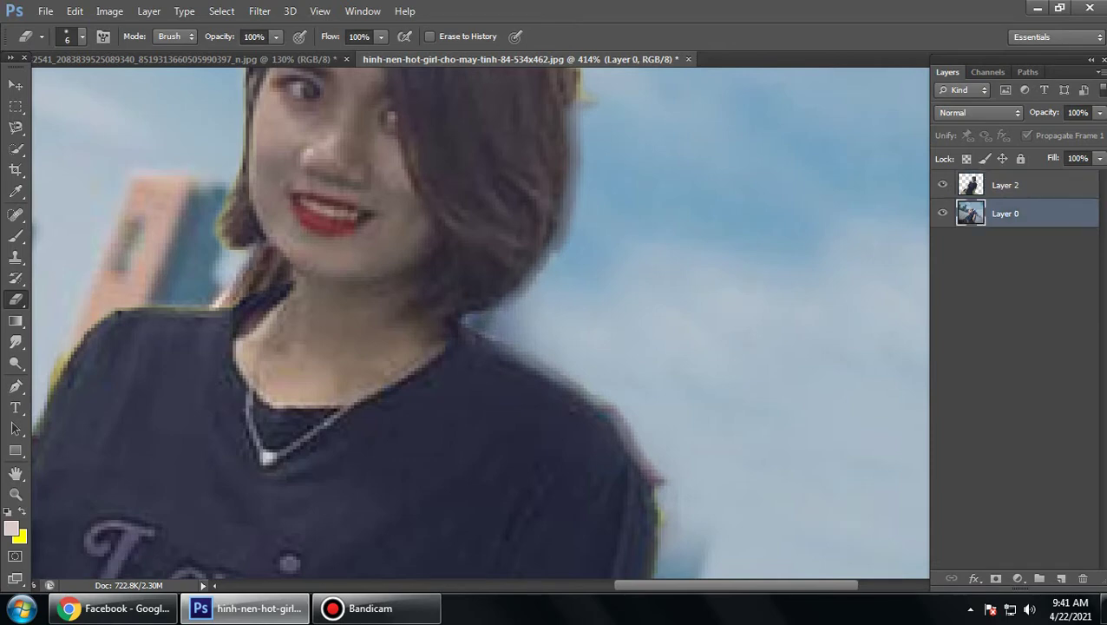
drag(516, 325, 476, 324)
key(ctrl+z)
key(alt+bracketright)
Step: Switch to the Clone Stamp with a 15 px brush
key(s)
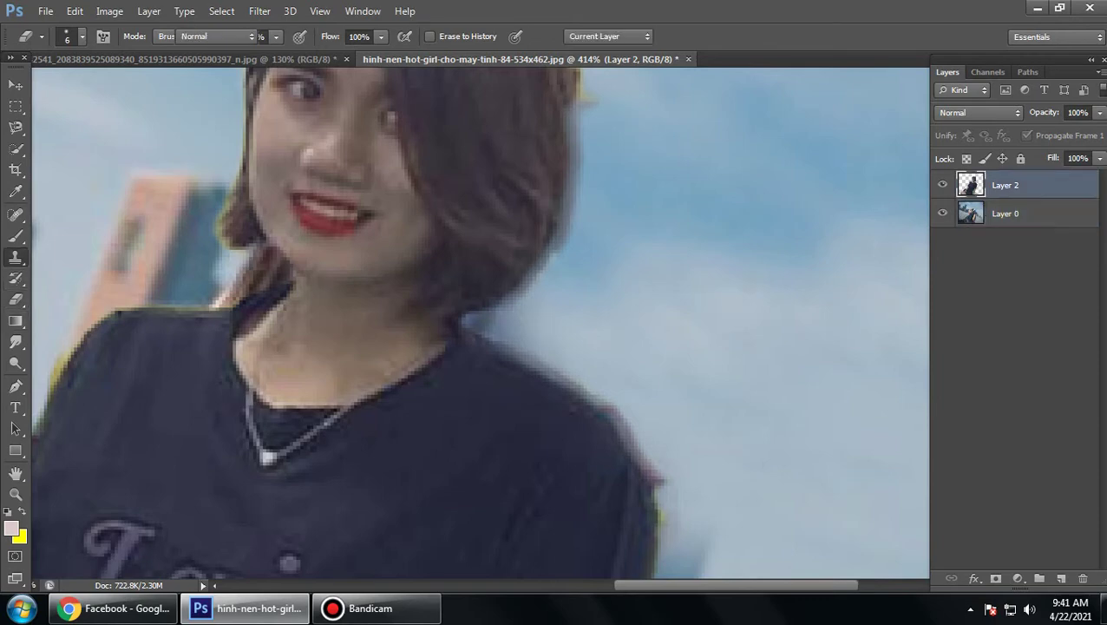
click(82, 37)
text(19)
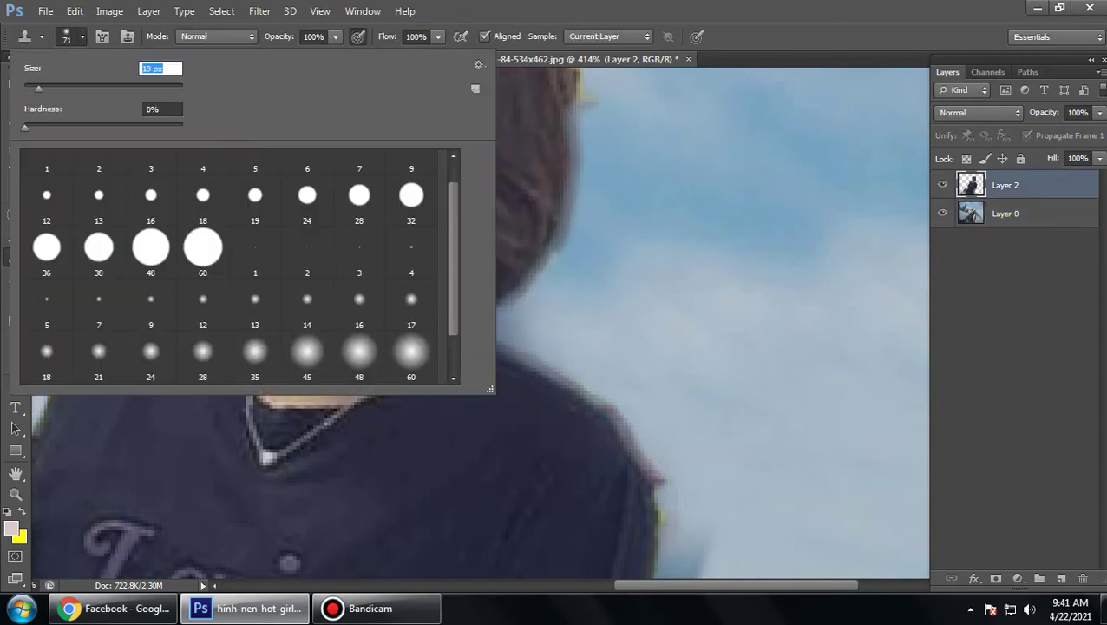
key(Return)
text(15)
key(Return)
key(Return)
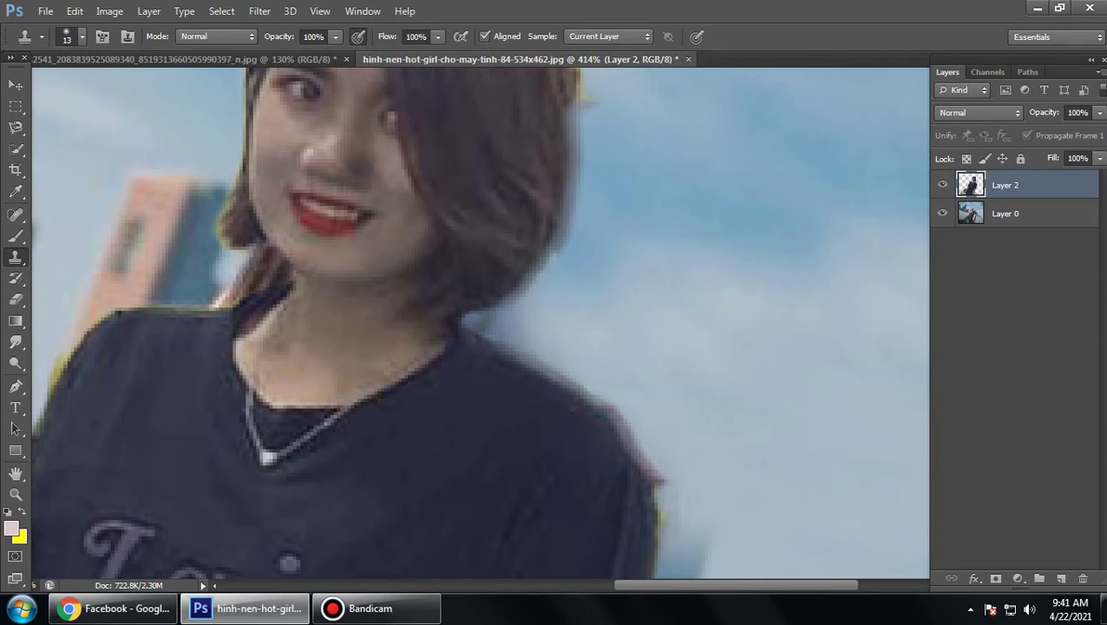
Step: On the background layer, clone sky over the dark halo at the right shoulder and hair edge
key(alt+bracketleft)
key(alt+bracketright)
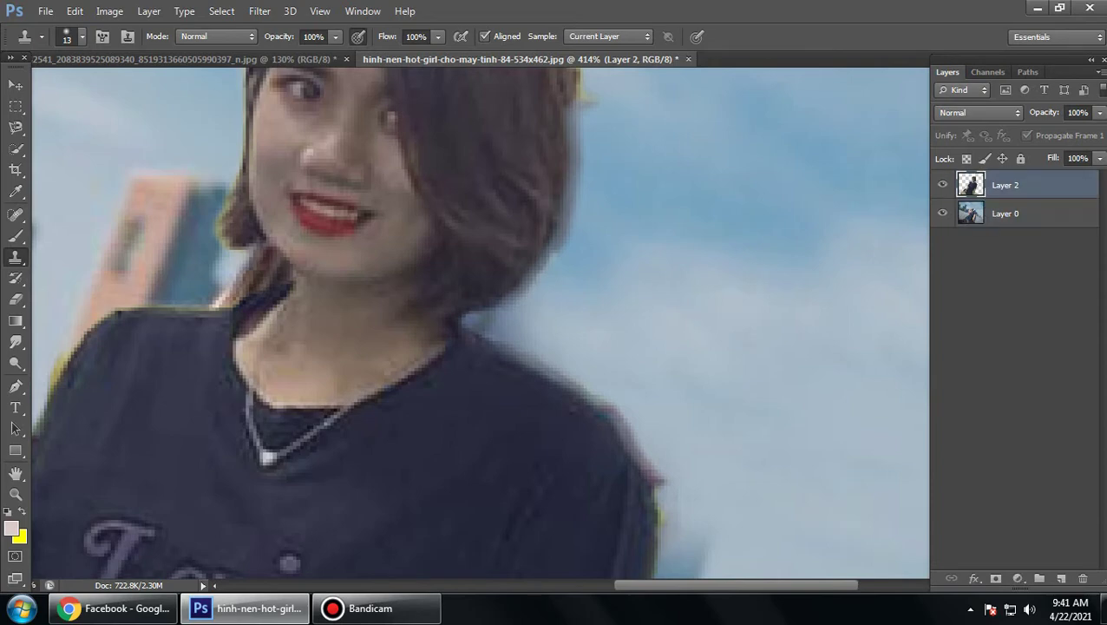
key(alt+bracketleft)
drag(498, 322, 523, 345)
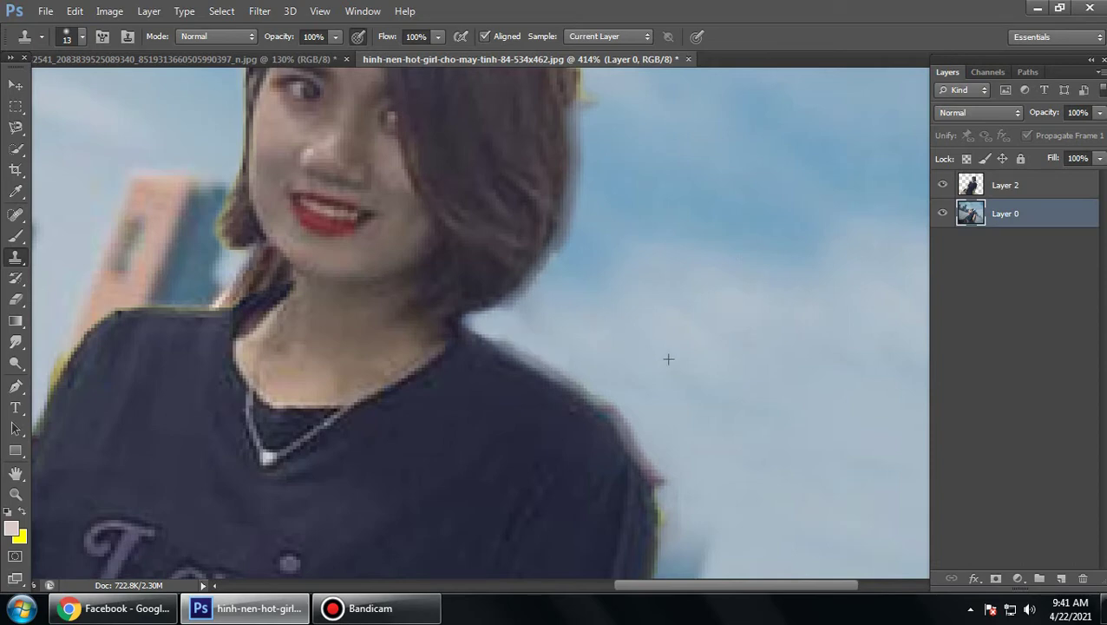
drag(521, 314, 568, 253)
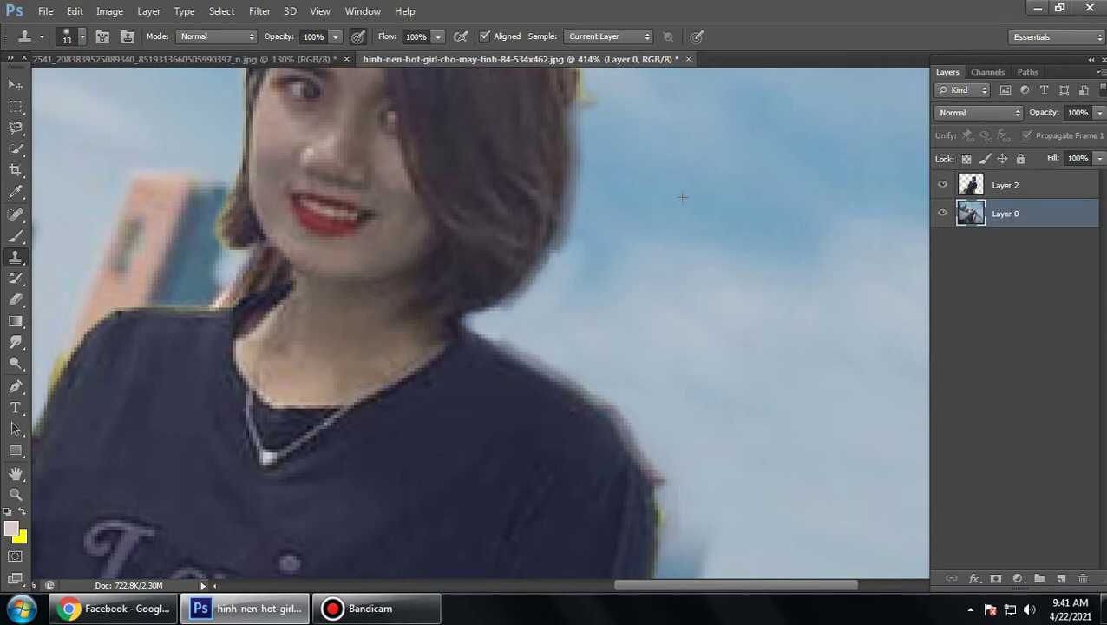
scroll(682, 197, down, 3)
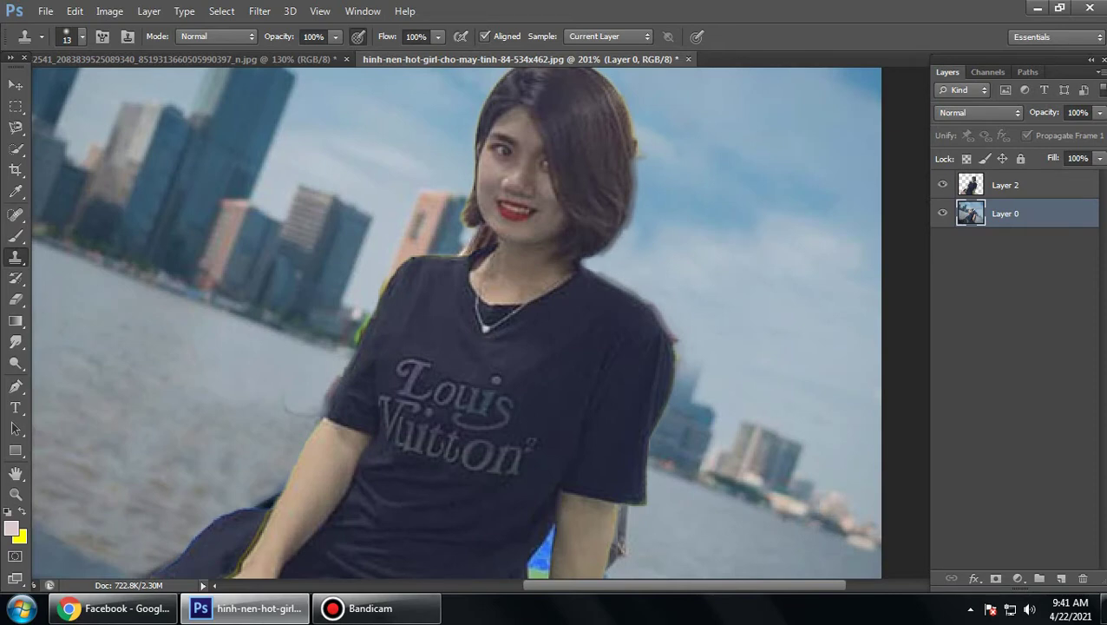
key(alt+bracketright)
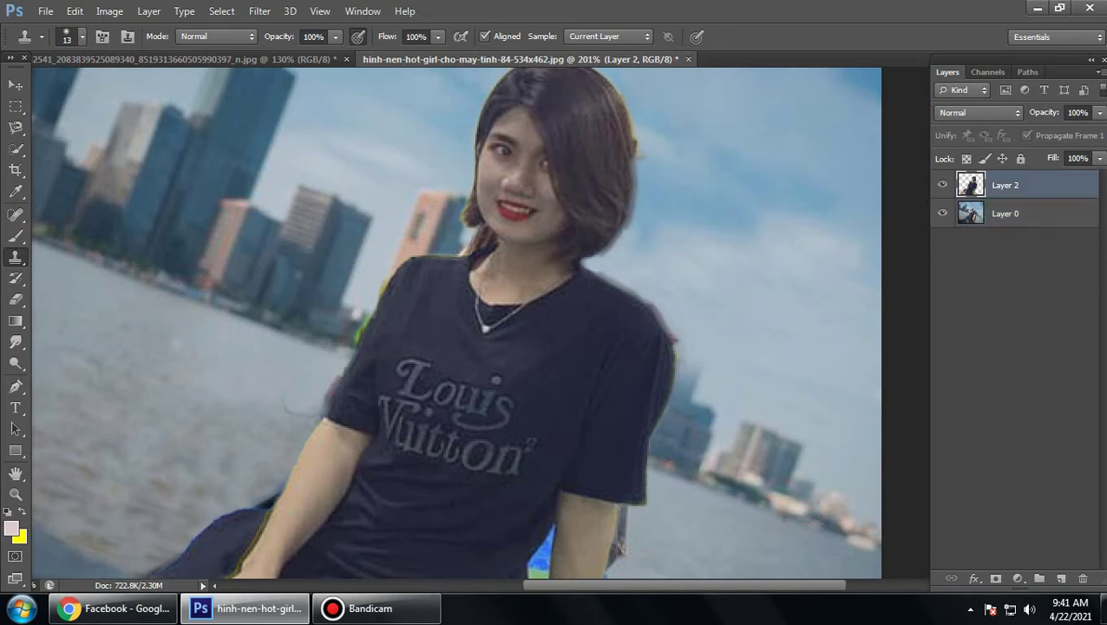
Step: Erase the dark fringe along the right shoulder and set the eraser size to 27 px
key(e)
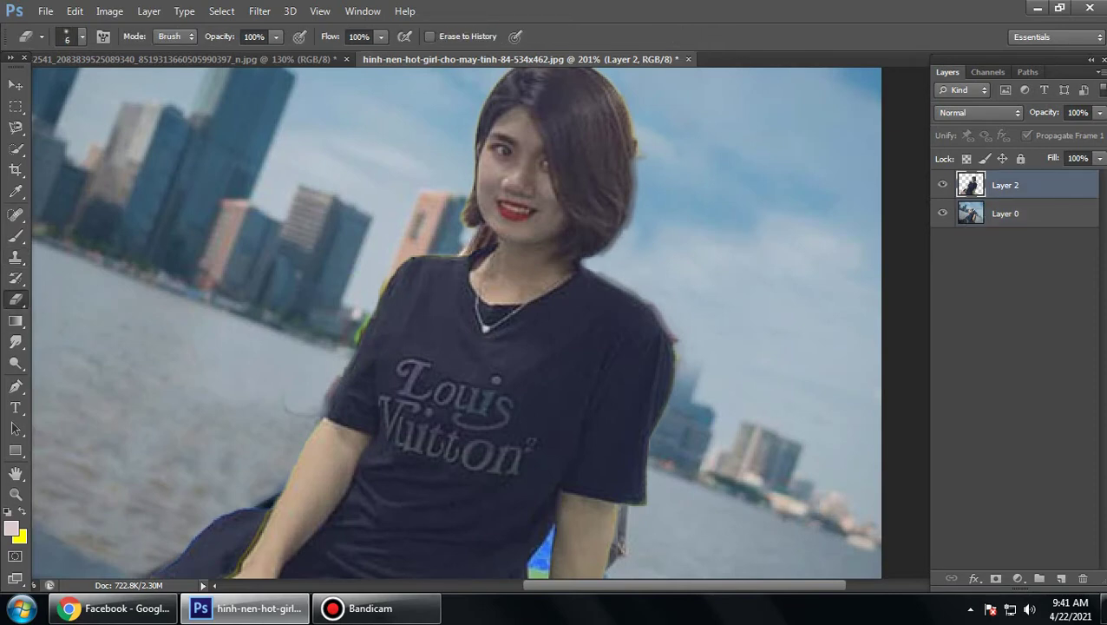
mouse_move(598, 270)
mouse_down()
mouse_move(646, 304)
mouse_move(674, 342)
mouse_move(628, 295)
mouse_up()
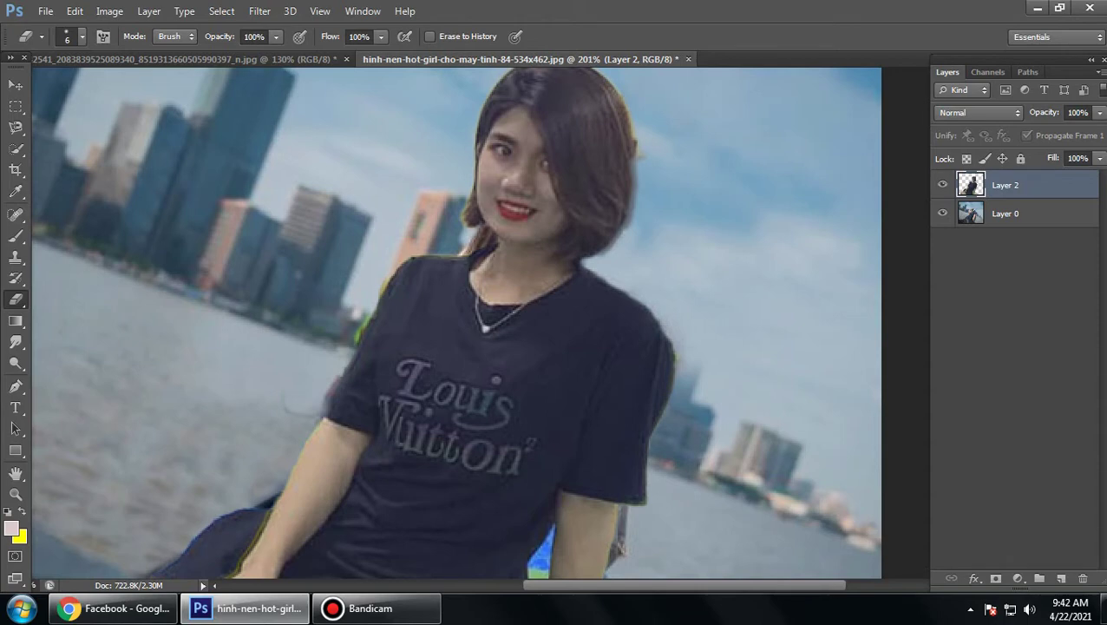
scroll(456, 321, up, 2)
scroll(456, 321, up, 2)
scroll(697, 304, up, 2)
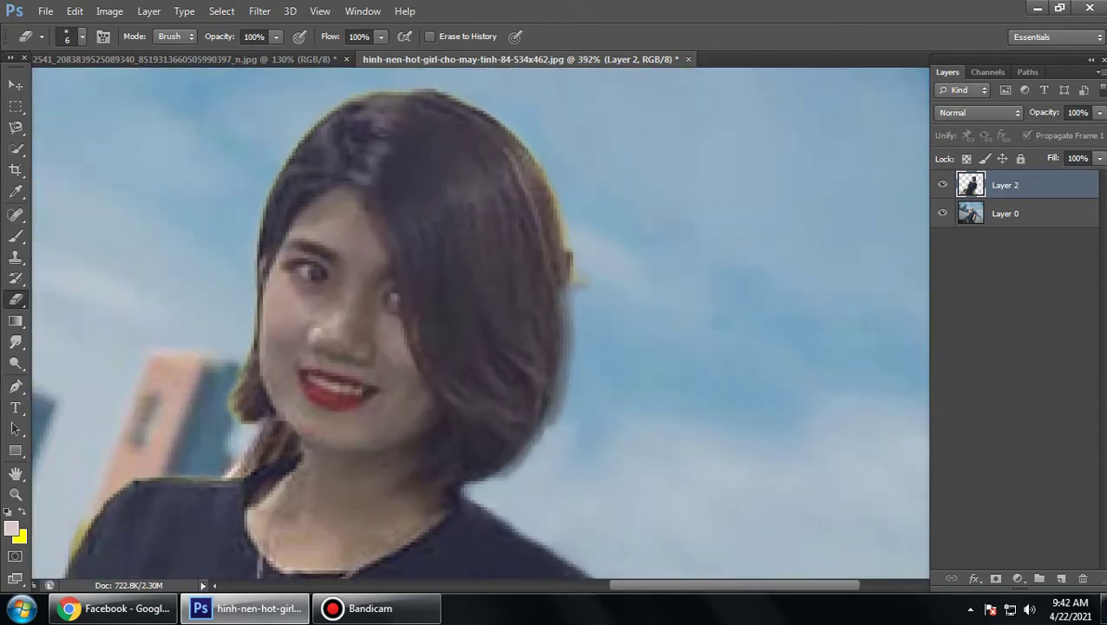
scroll(698, 304, up, 1)
click(81, 36)
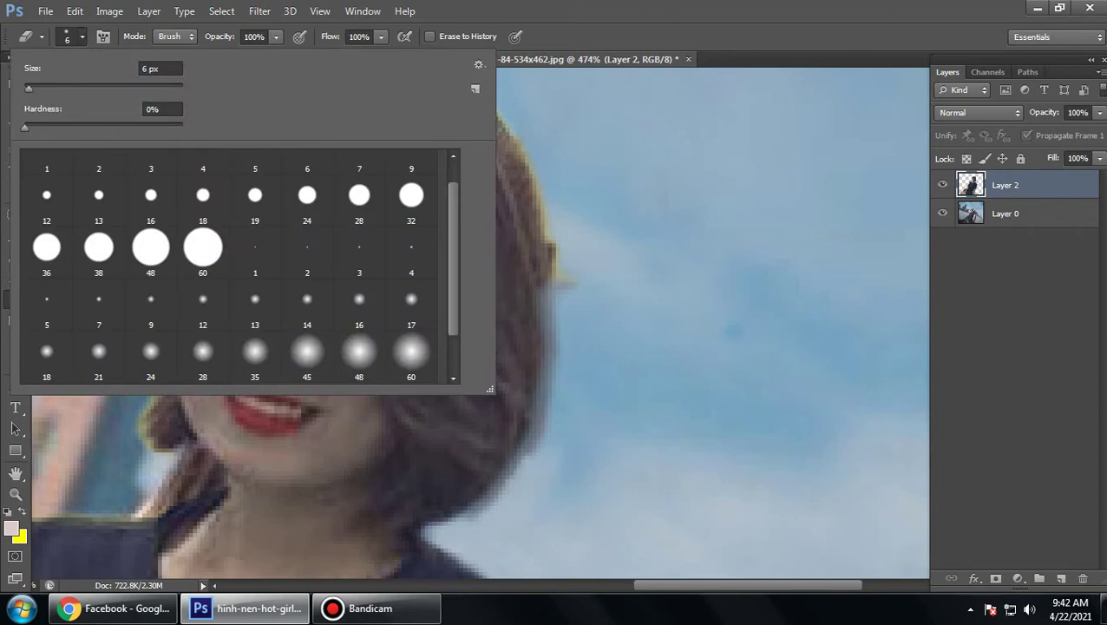
text(27)
key(Return)
Step: With a soft 28 px eraser, soften the right, lower-right and top hair edges
double_click(307, 351)
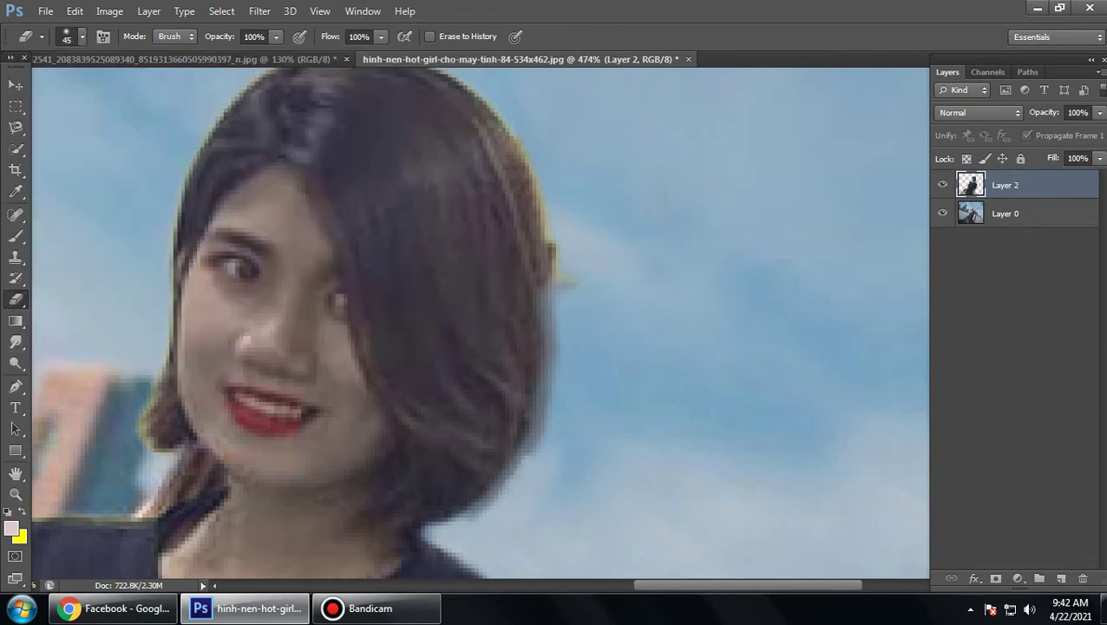
click(81, 36)
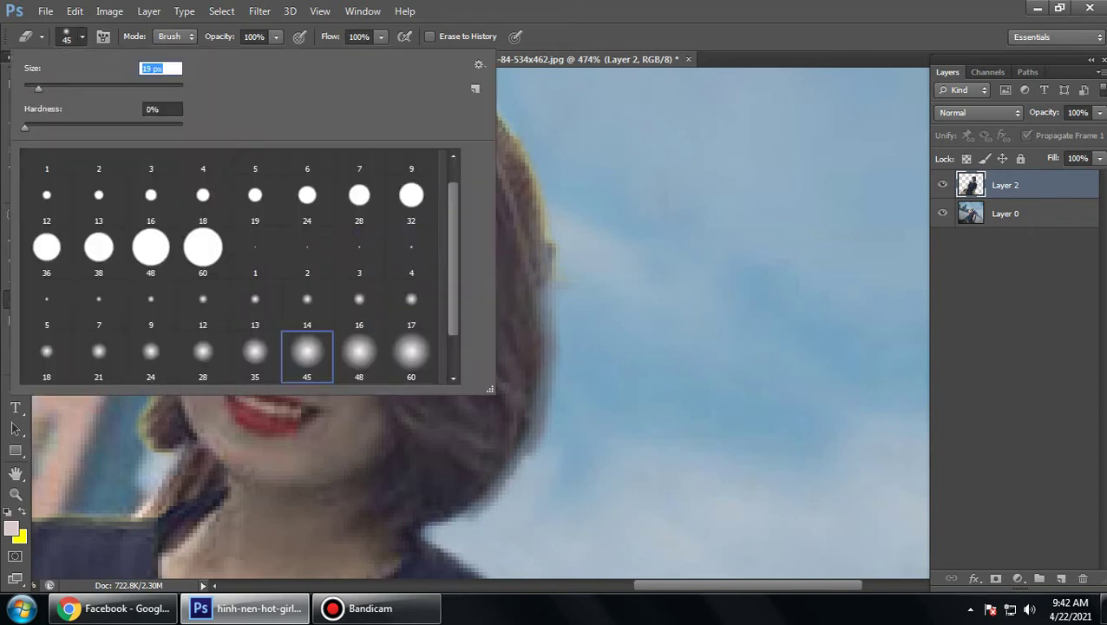
text(28)
key(Return)
drag(538, 330, 538, 421)
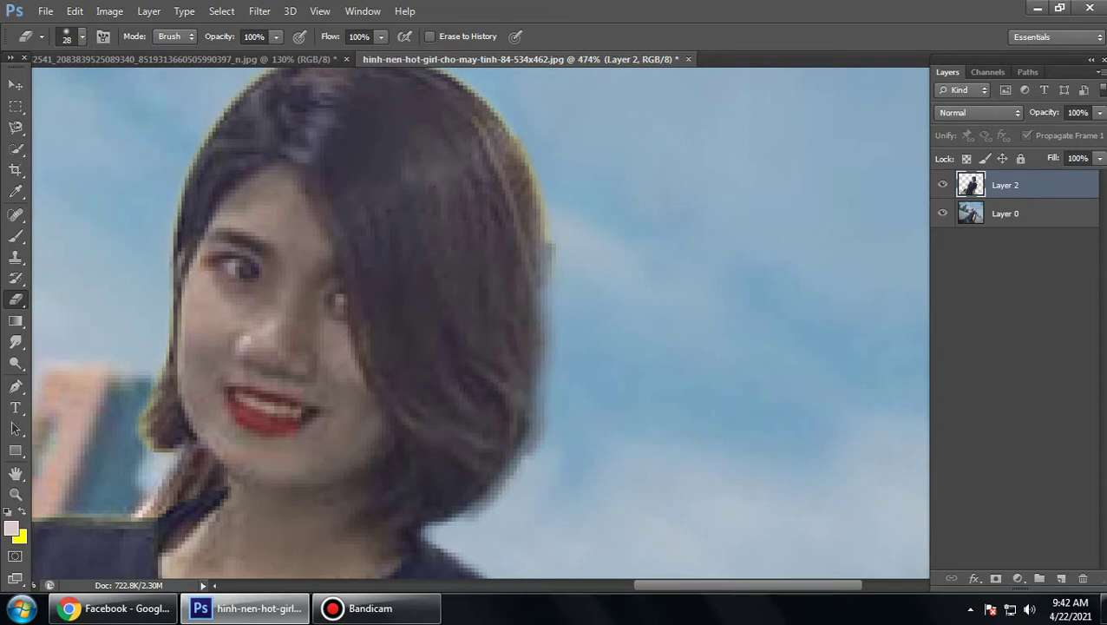
mouse_move(491, 504)
mouse_down()
mouse_move(491, 460)
mouse_move(534, 433)
mouse_move(534, 412)
mouse_up()
drag(525, 456, 526, 397)
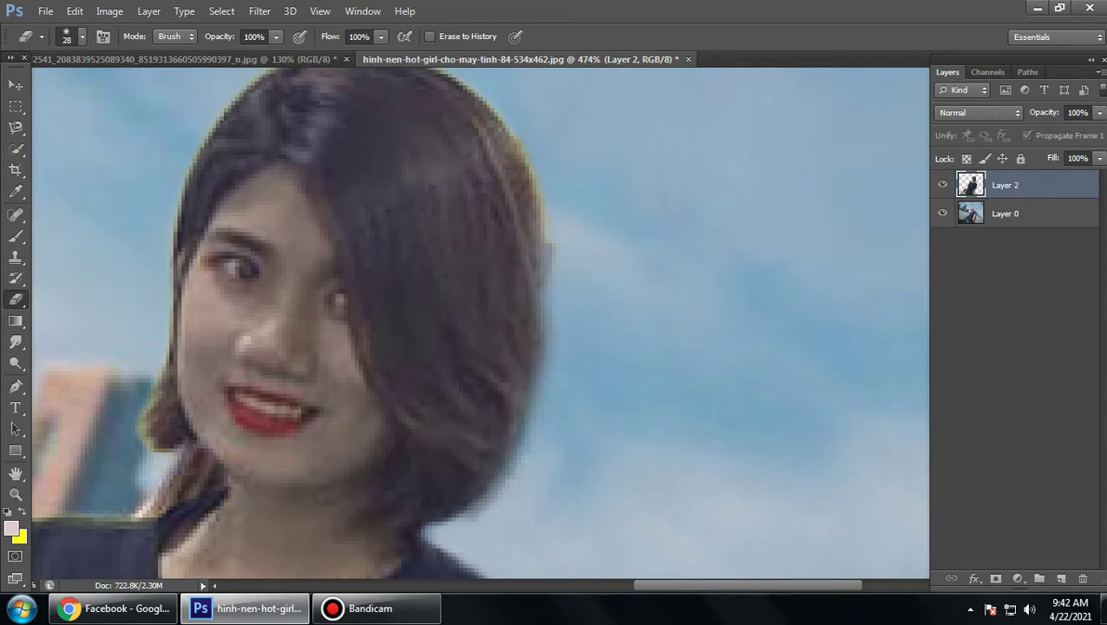
drag(546, 252, 634, 374)
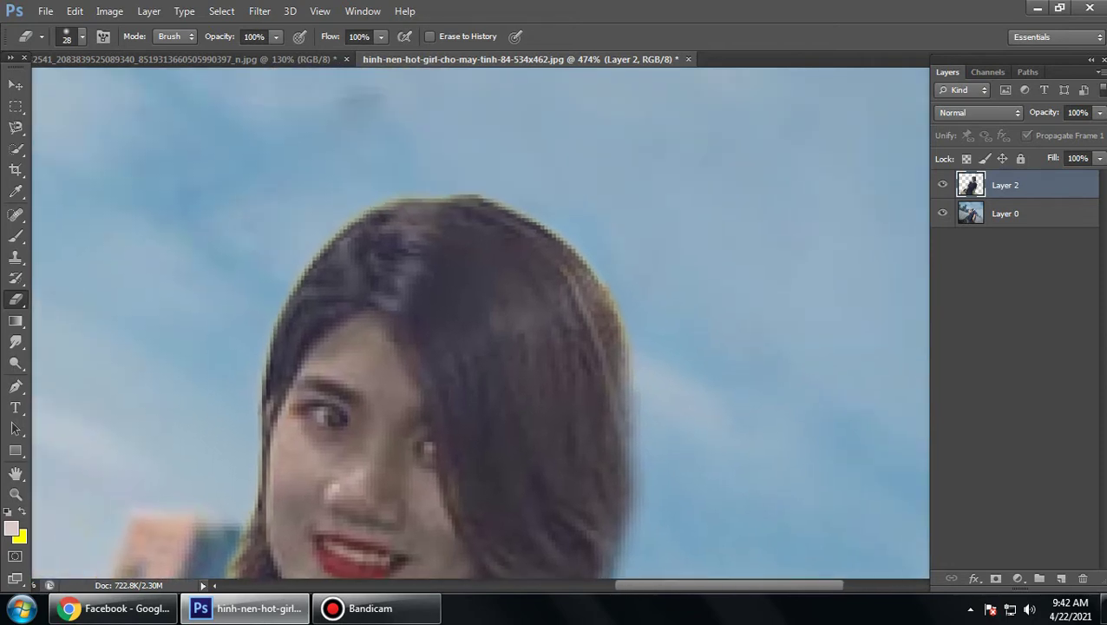
mouse_move(464, 196)
mouse_down()
mouse_move(515, 213)
mouse_move(587, 272)
mouse_move(626, 369)
mouse_up()
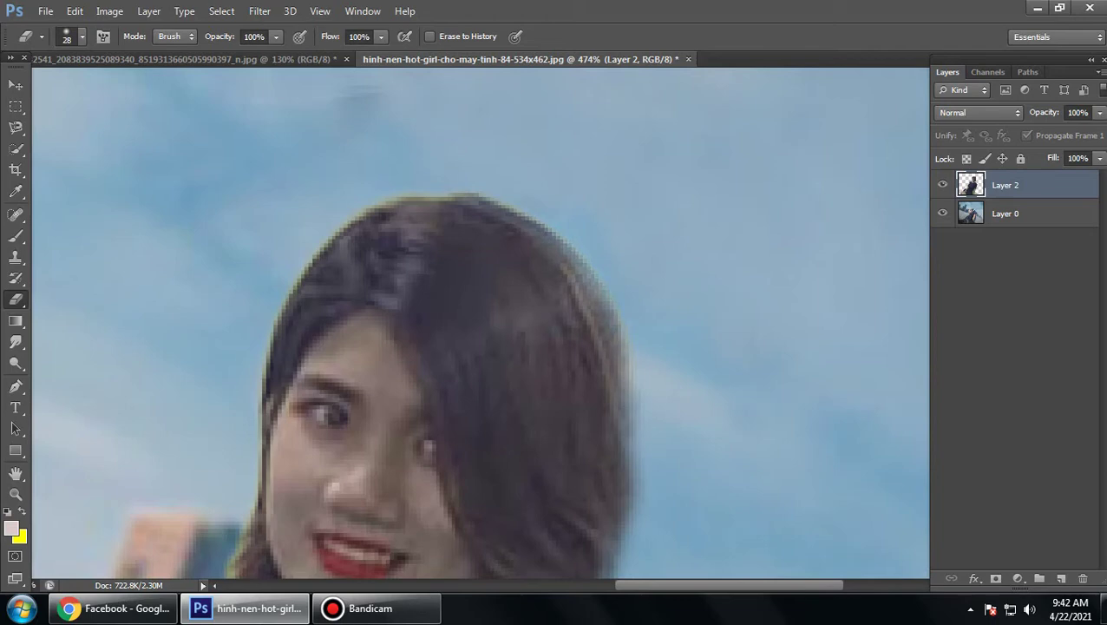
Step: Lighten and soften the fringe along the left edge of the hair
drag(346, 230, 276, 342)
drag(434, 434, 538, 182)
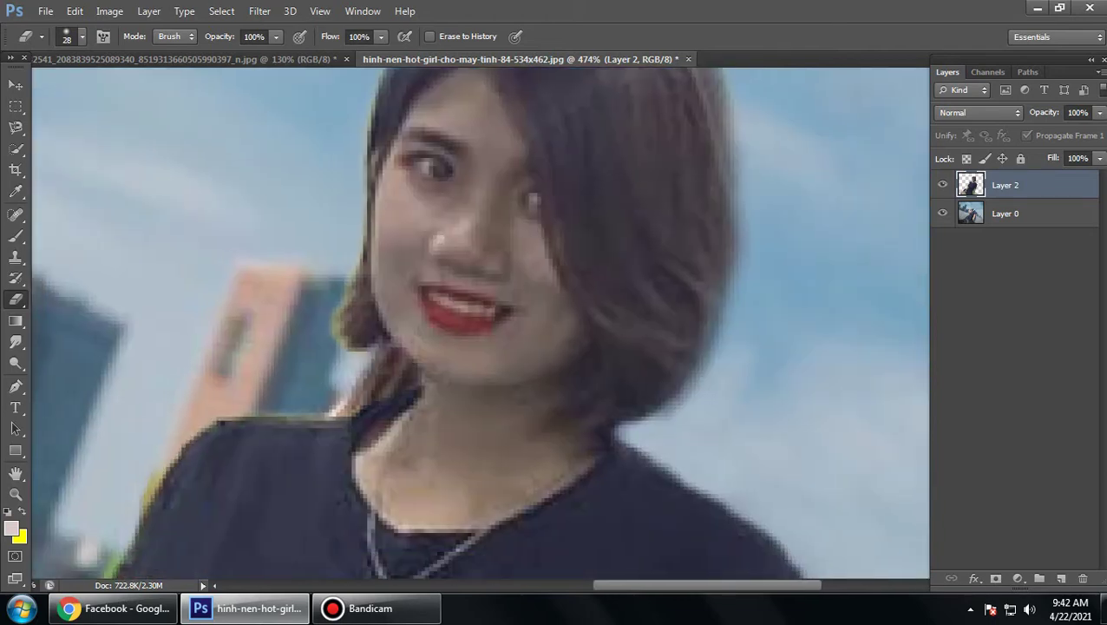
drag(363, 250, 360, 285)
drag(373, 125, 361, 276)
drag(372, 139, 369, 208)
drag(434, 347, 525, 220)
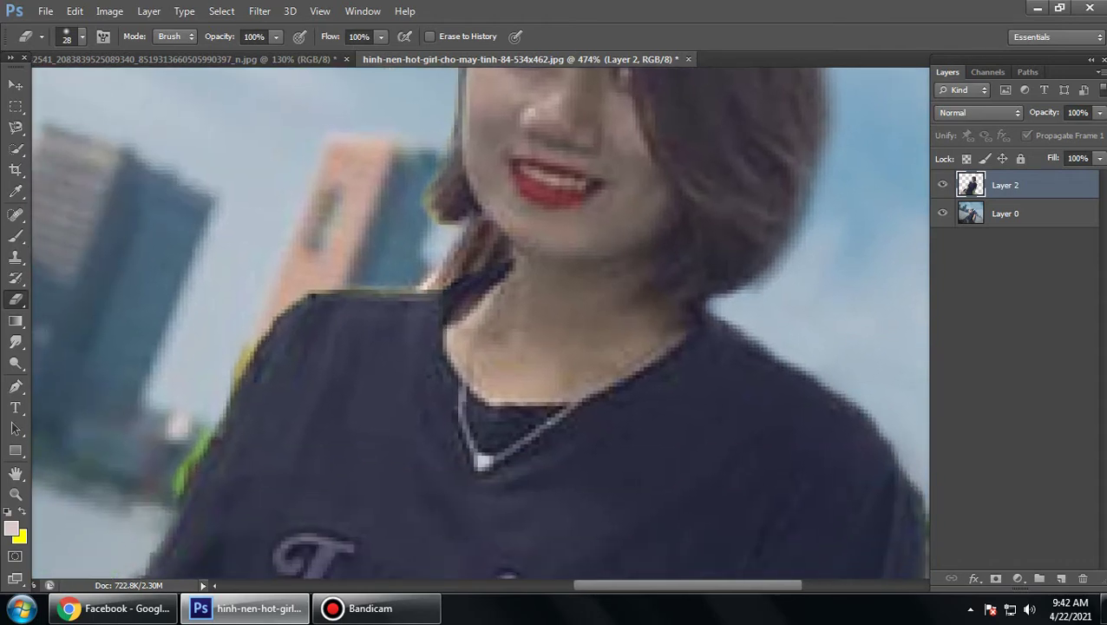
Step: Clean the left shoulder edge and erase the green strip along the shoulder
drag(412, 299, 286, 309)
drag(408, 301, 334, 297)
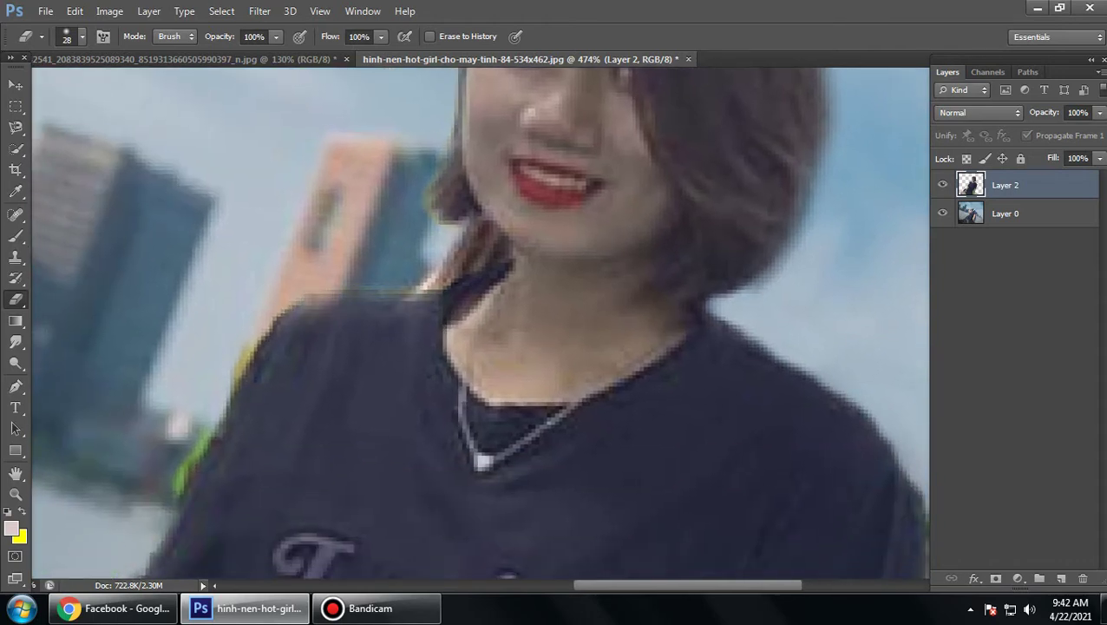
mouse_move(348, 347)
mouse_down()
mouse_move(416, 276)
mouse_move(522, 197)
mouse_up()
mouse_move(425, 228)
mouse_down()
mouse_move(443, 189)
mouse_move(427, 233)
mouse_up()
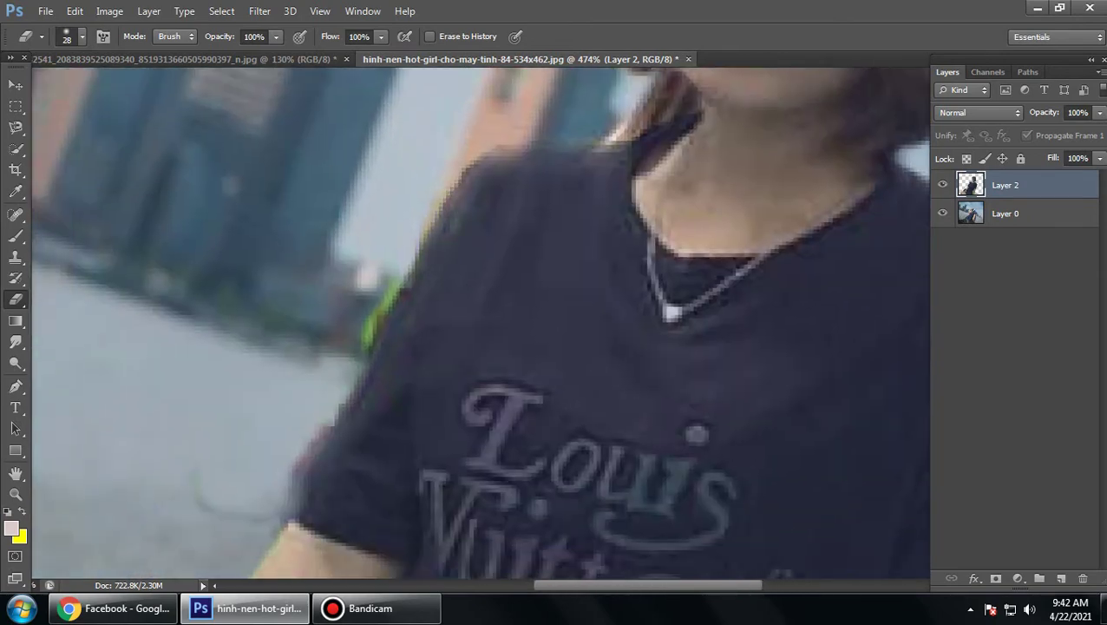
drag(467, 181, 422, 252)
drag(382, 303, 368, 342)
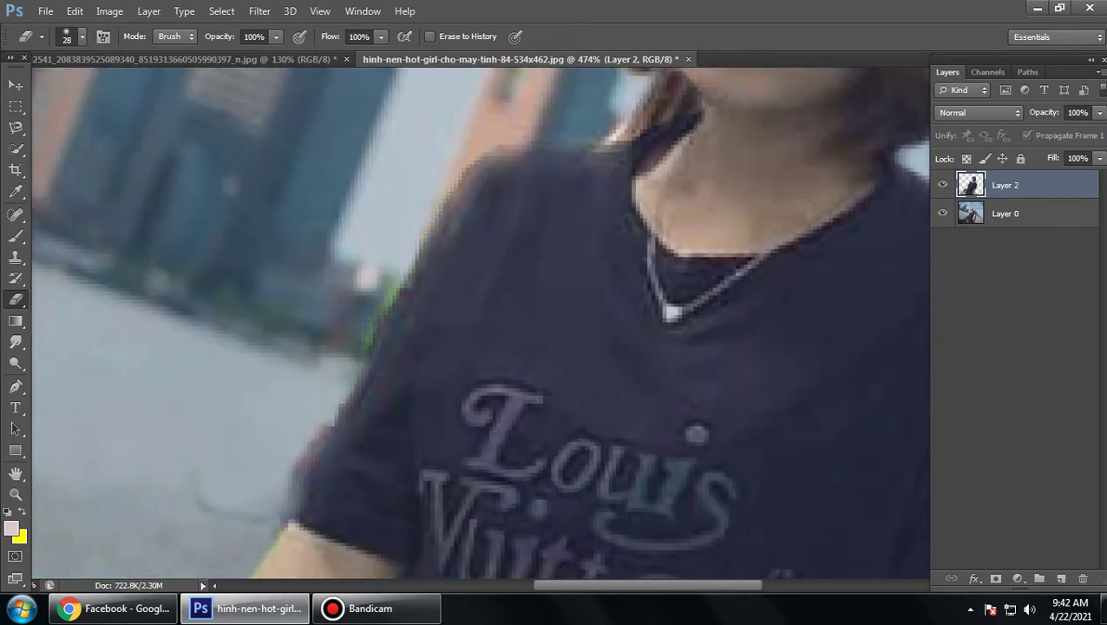
drag(410, 276, 393, 304)
Step: Clean the shirt's upper-left edge and remove the green strand beside the shoulder
drag(434, 390, 521, 148)
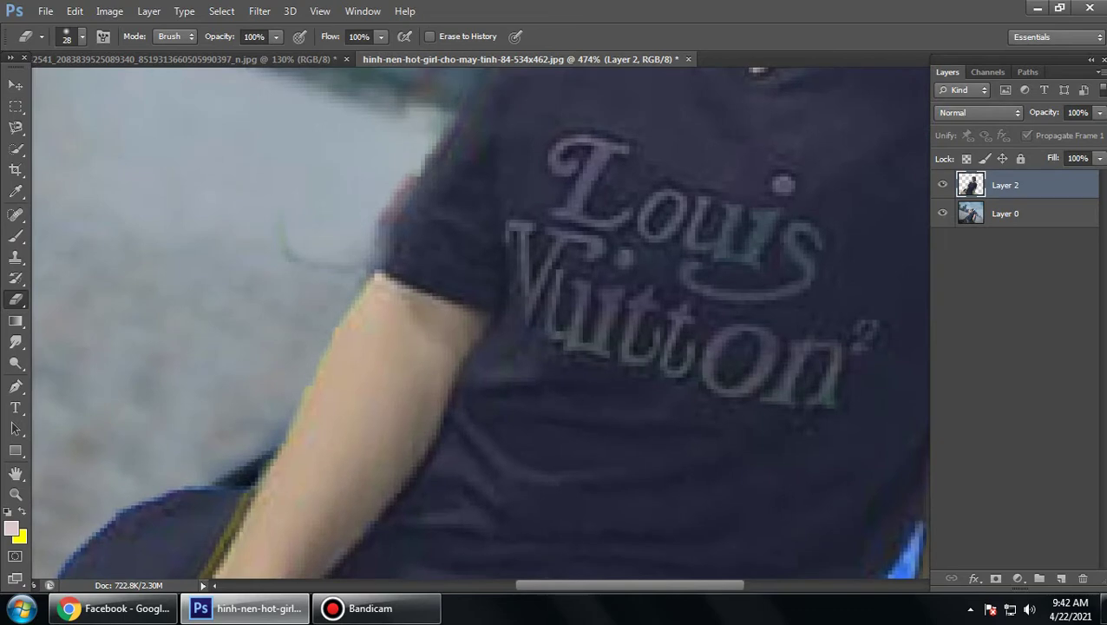
drag(425, 174, 380, 227)
drag(445, 142, 399, 206)
drag(285, 250, 324, 266)
drag(396, 225, 340, 274)
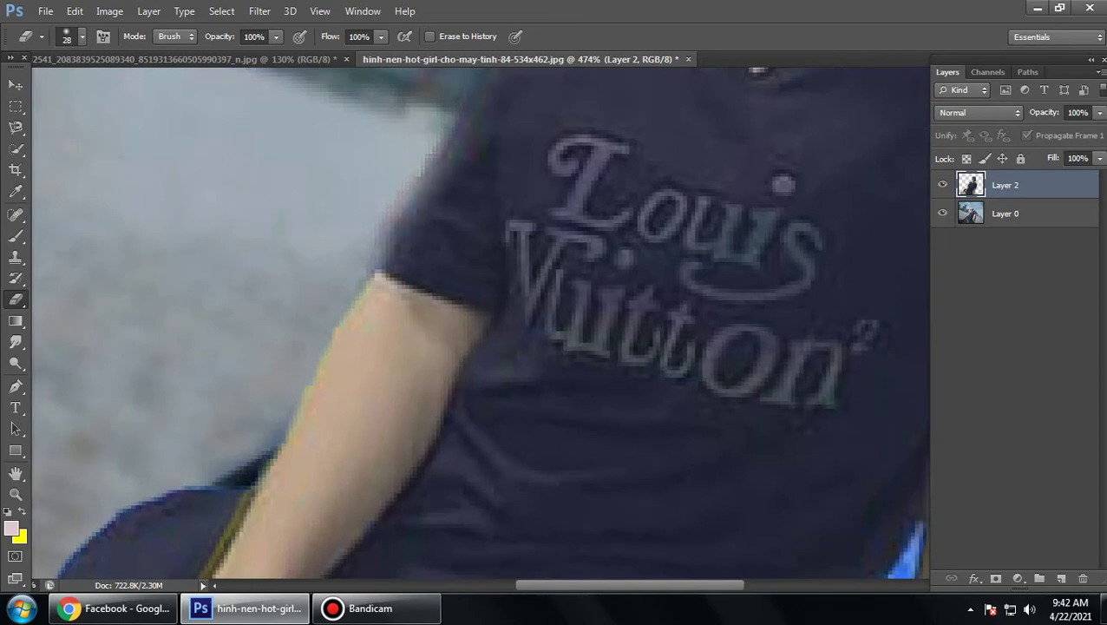
drag(434, 390, 538, 191)
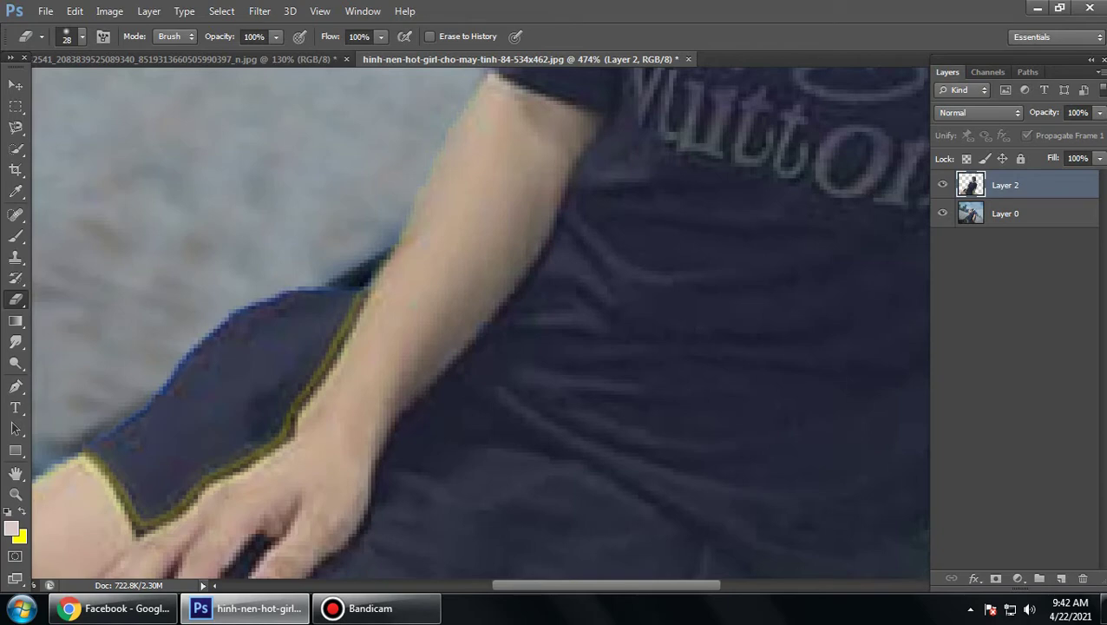
Step: Remove the blue and light fringe along the sleeve edge, sleeve corner and leg
mouse_move(305, 290)
mouse_down()
mouse_move(252, 306)
mouse_move(178, 371)
mouse_move(295, 252)
mouse_up()
drag(434, 391, 525, 291)
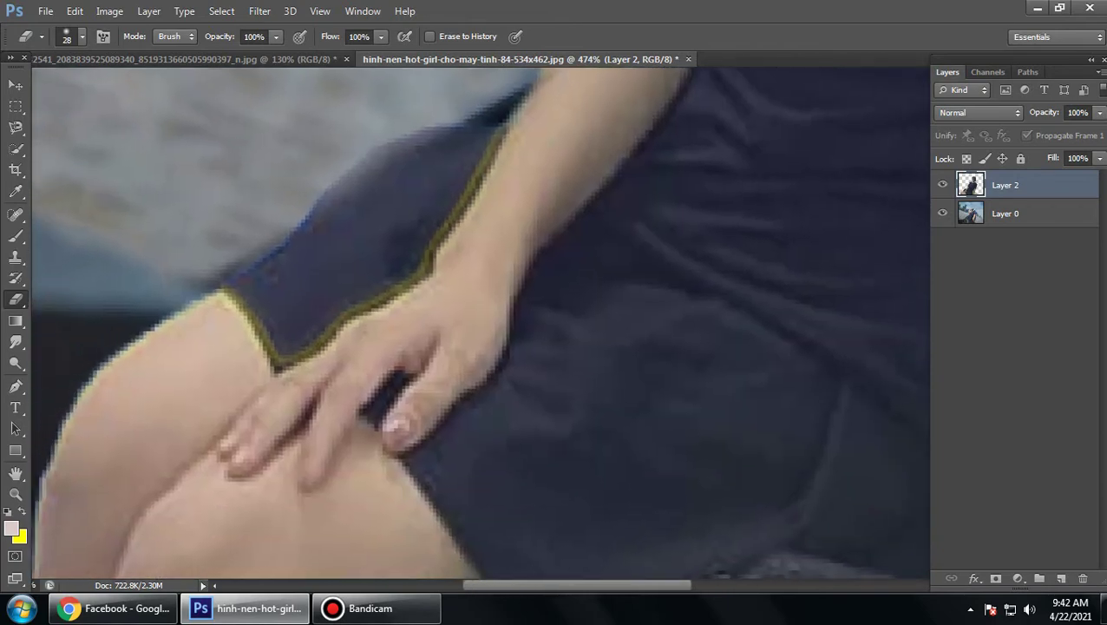
drag(236, 281, 201, 306)
click(220, 294)
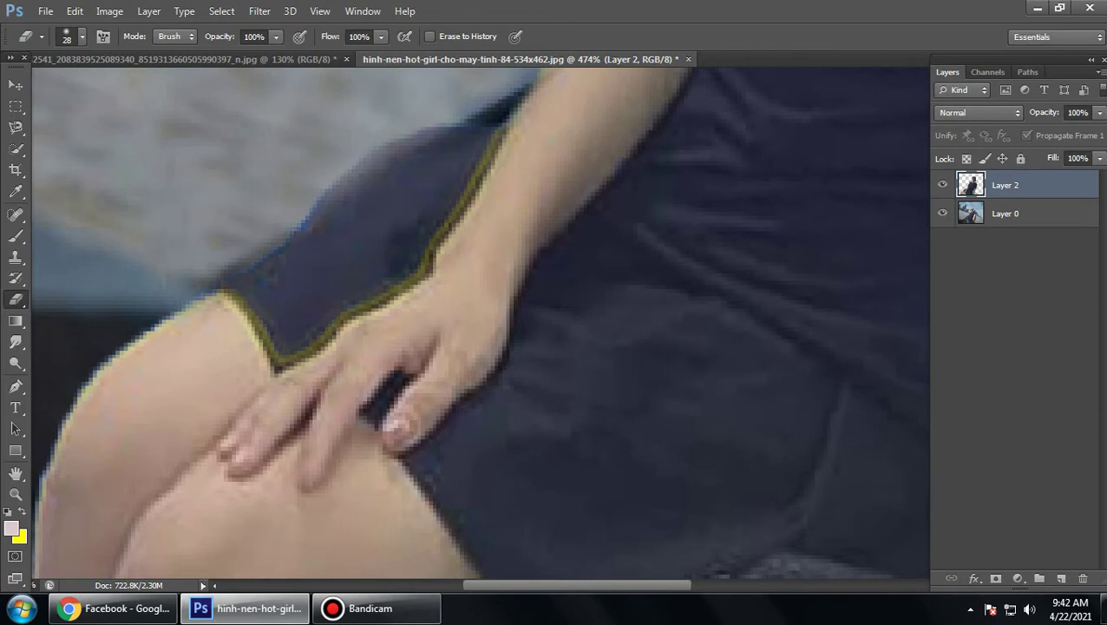
drag(390, 391, 577, 285)
mouse_move(395, 193)
mouse_down()
mouse_move(295, 260)
mouse_move(271, 295)
mouse_move(231, 408)
mouse_move(224, 477)
mouse_move(227, 408)
mouse_move(264, 296)
mouse_up()
Step: Zoom in on the hand and erase the green strip around the fingertips
scroll(264, 295, up, 1)
scroll(493, 286, down, 3)
scroll(493, 287, up, 2)
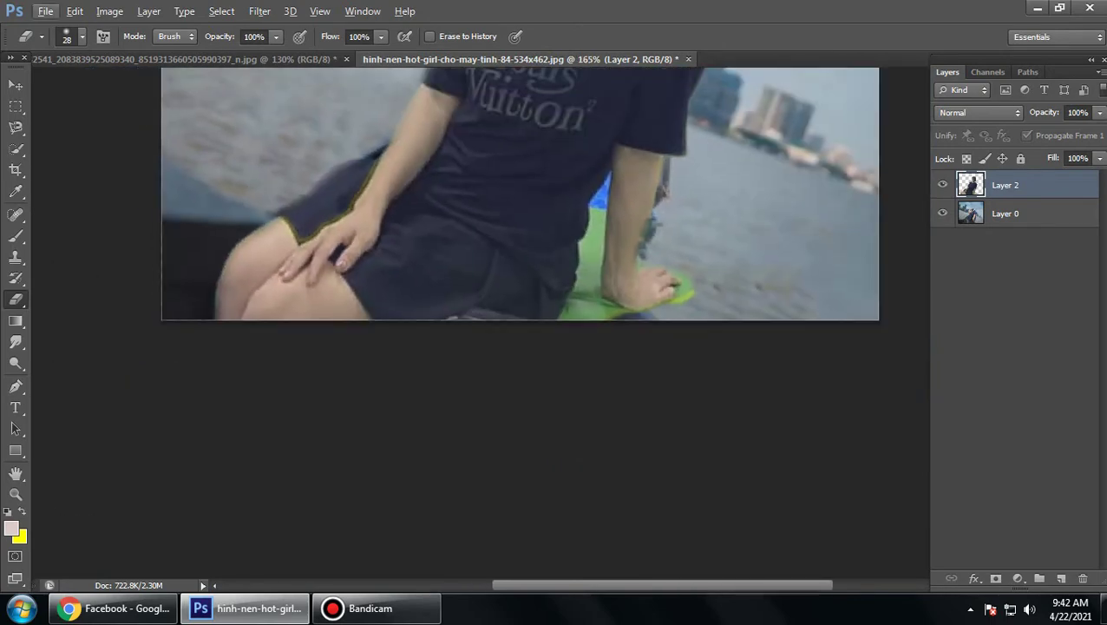
scroll(493, 286, up, 2)
scroll(493, 287, up, 1)
scroll(460, 321, down, 2)
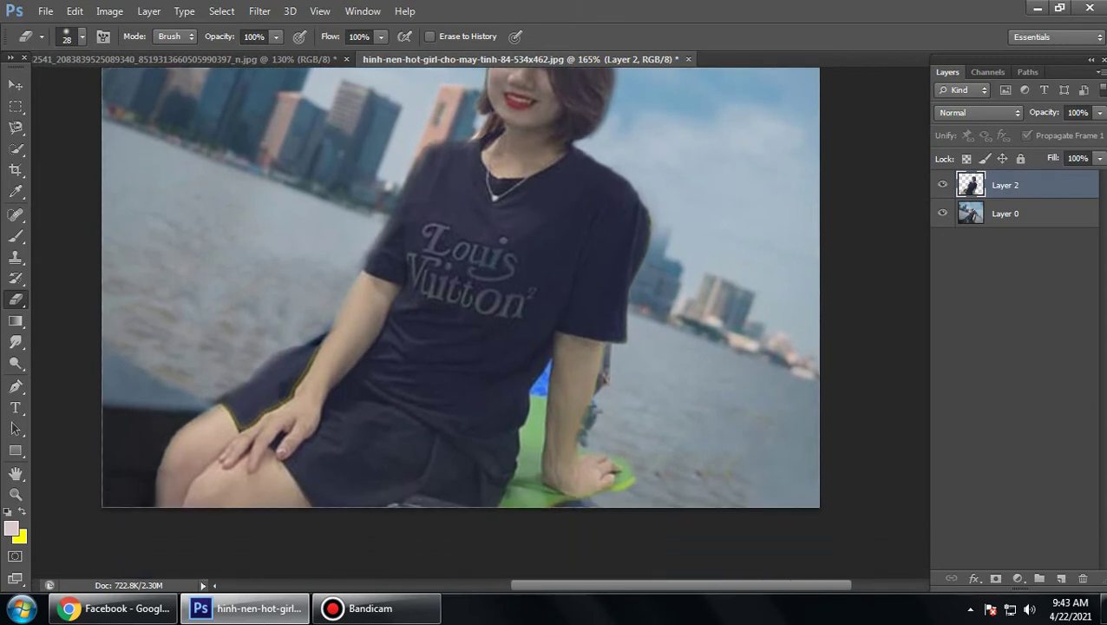
scroll(447, 321, up, 4)
scroll(447, 321, down, 1)
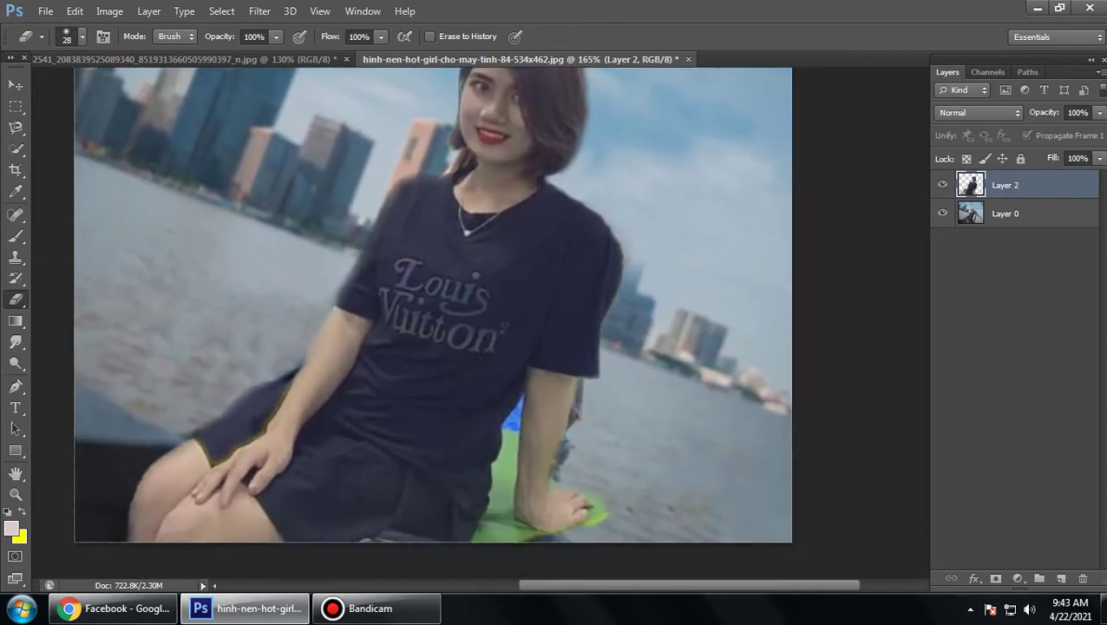
scroll(447, 321, down, 2)
scroll(447, 321, up, 1)
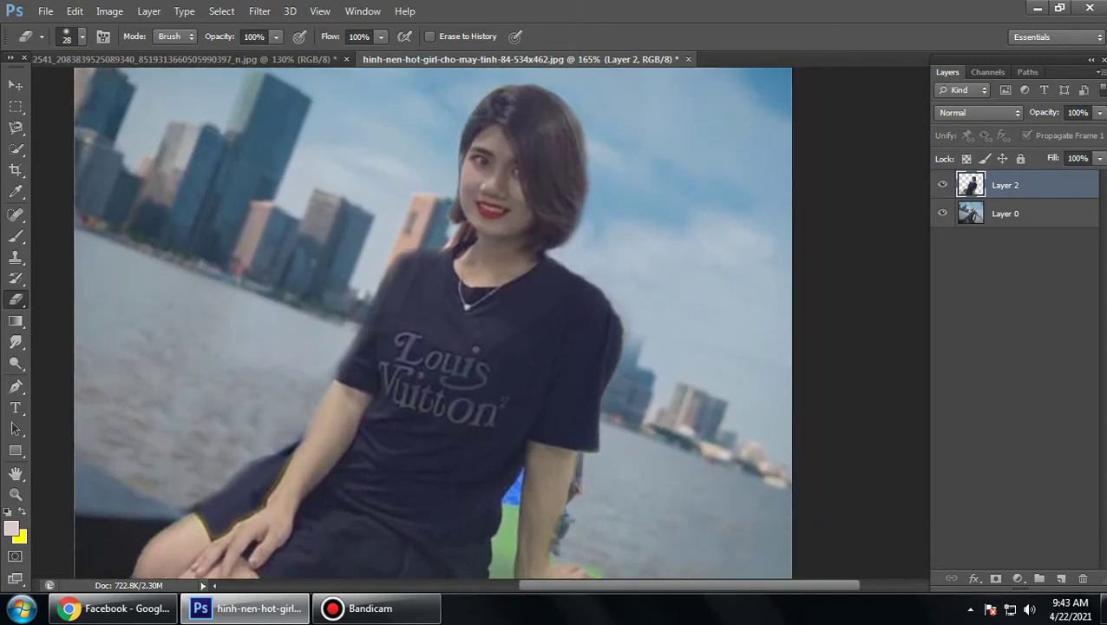
scroll(538, 486, down, 2)
scroll(538, 486, up, 1)
scroll(538, 486, up, 2)
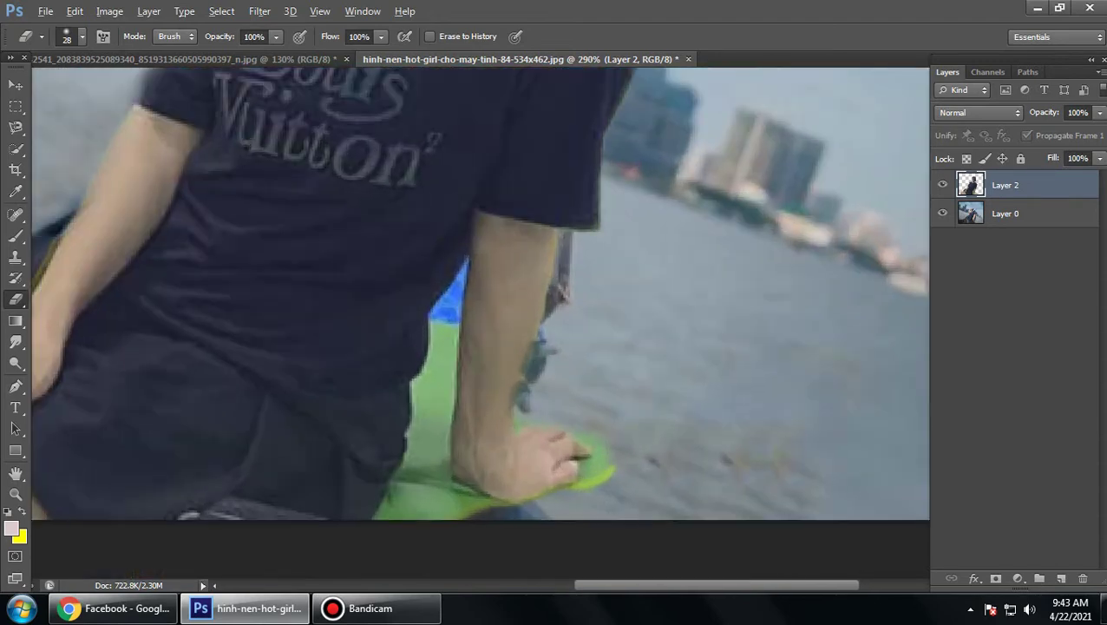
scroll(538, 486, up, 2)
drag(657, 512, 612, 534)
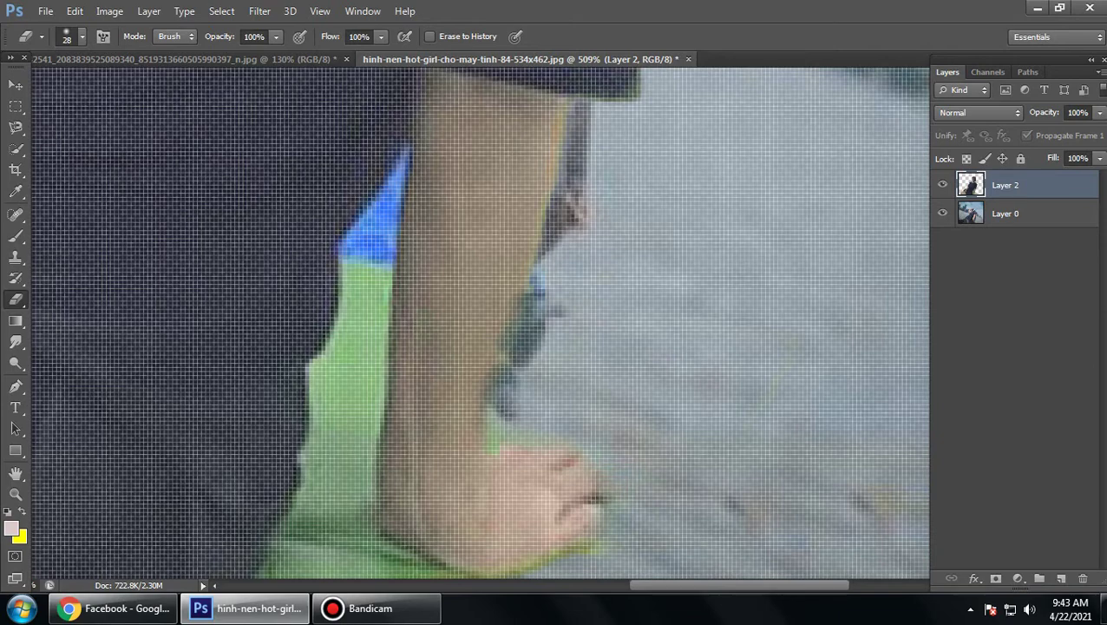
Step: Toggle between Layer 0 and Layer 2, then erase the green area beneath the hand
scroll(480, 321, down, 1)
scroll(480, 321, down, 2)
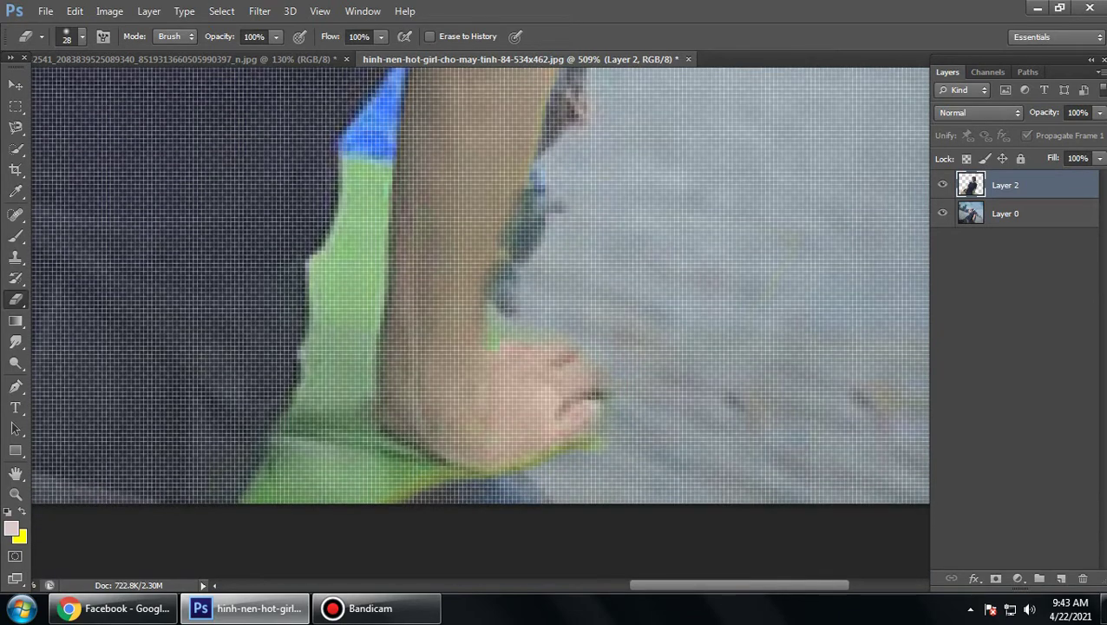
scroll(555, 347, down, 3)
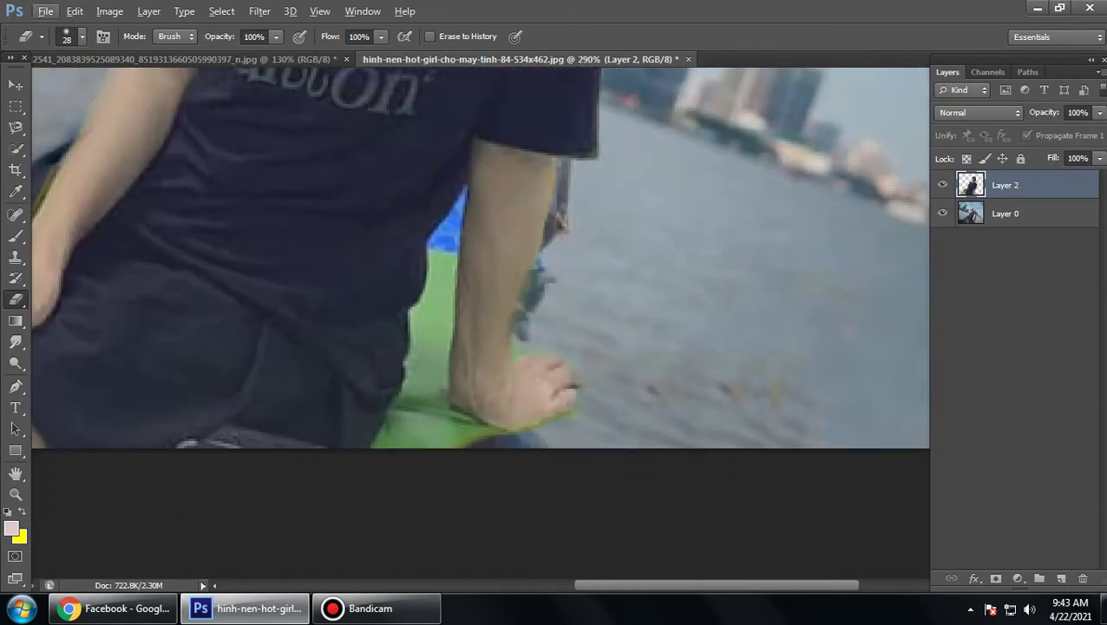
key(alt+bracketleft)
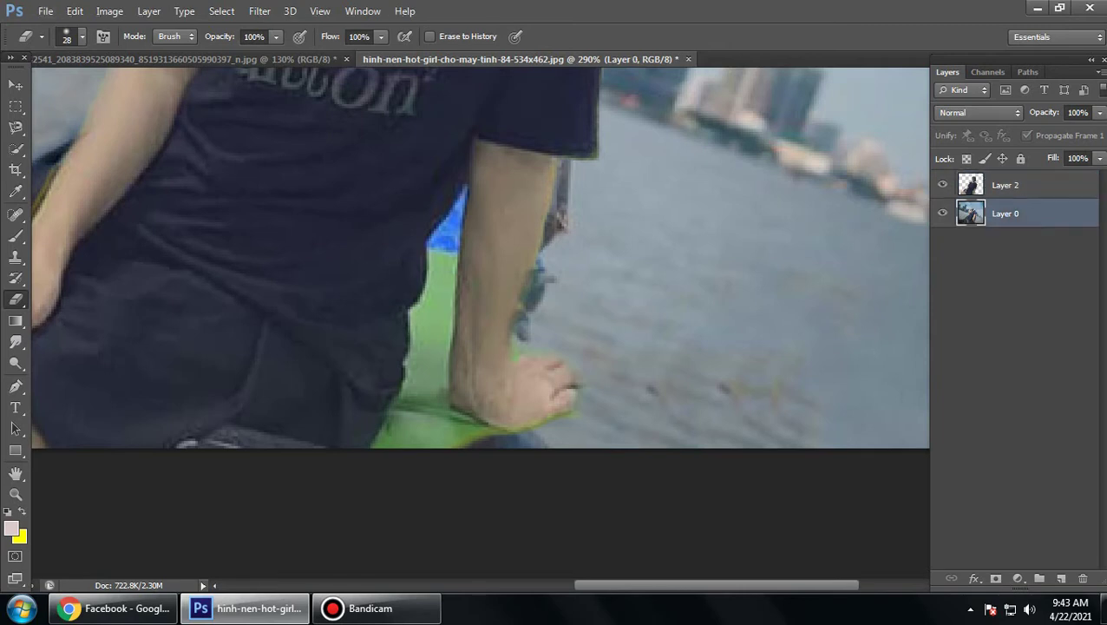
key(alt+bracketright)
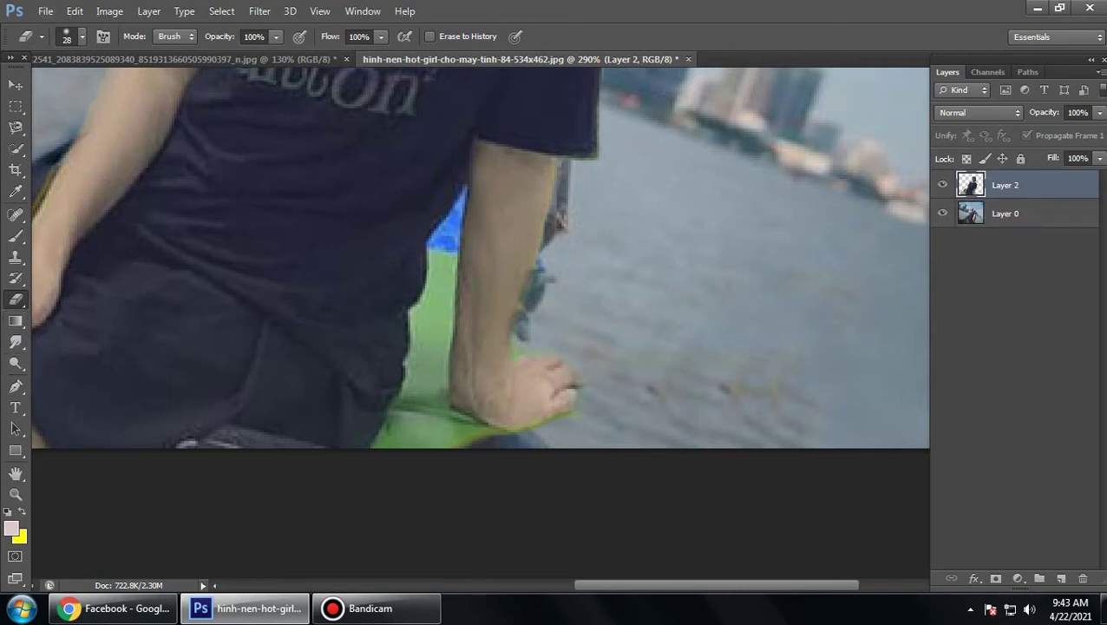
mouse_move(486, 436)
mouse_down()
mouse_move(382, 434)
mouse_move(412, 421)
mouse_move(476, 434)
mouse_move(460, 417)
mouse_move(508, 423)
mouse_move(469, 413)
mouse_move(525, 427)
mouse_up()
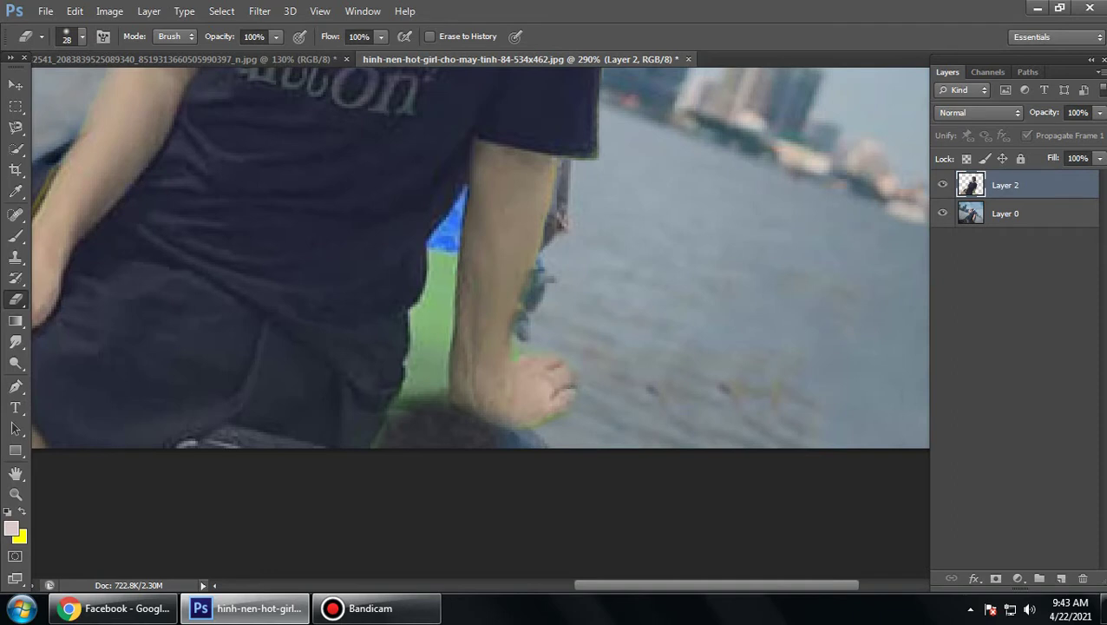
Step: Set the eraser to 8 px and erase the green and blue fringe along arm and hand
click(82, 37)
text(8)
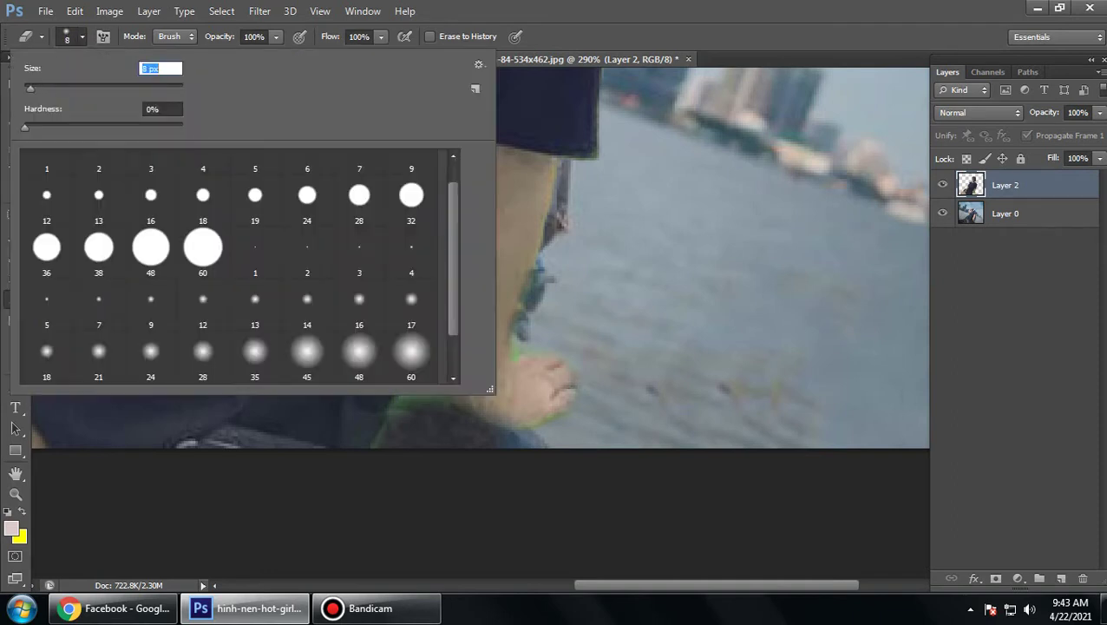
key(Return)
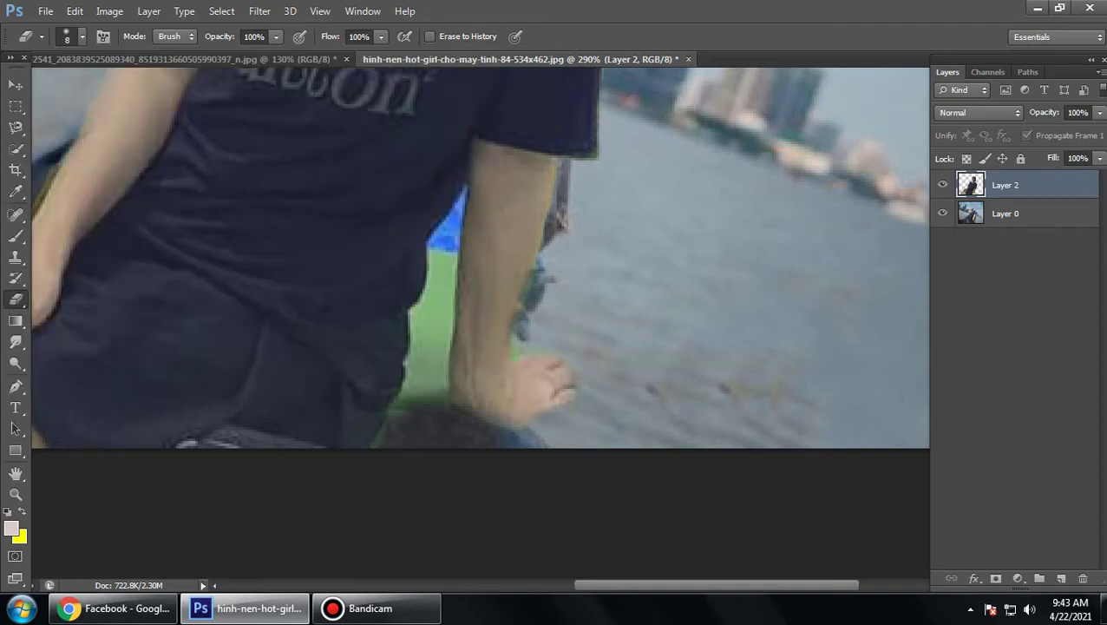
mouse_move(439, 405)
mouse_down()
mouse_move(434, 292)
mouse_move(446, 243)
mouse_move(432, 396)
mouse_move(410, 403)
mouse_move(373, 446)
mouse_up()
mouse_move(401, 399)
mouse_down()
mouse_move(391, 413)
mouse_move(427, 361)
mouse_move(406, 375)
mouse_move(420, 344)
mouse_move(415, 311)
mouse_move(411, 341)
mouse_move(424, 348)
mouse_move(425, 250)
mouse_move(462, 193)
mouse_move(449, 356)
mouse_up()
mouse_move(434, 228)
mouse_down()
mouse_move(463, 192)
mouse_move(462, 247)
mouse_up()
click(461, 185)
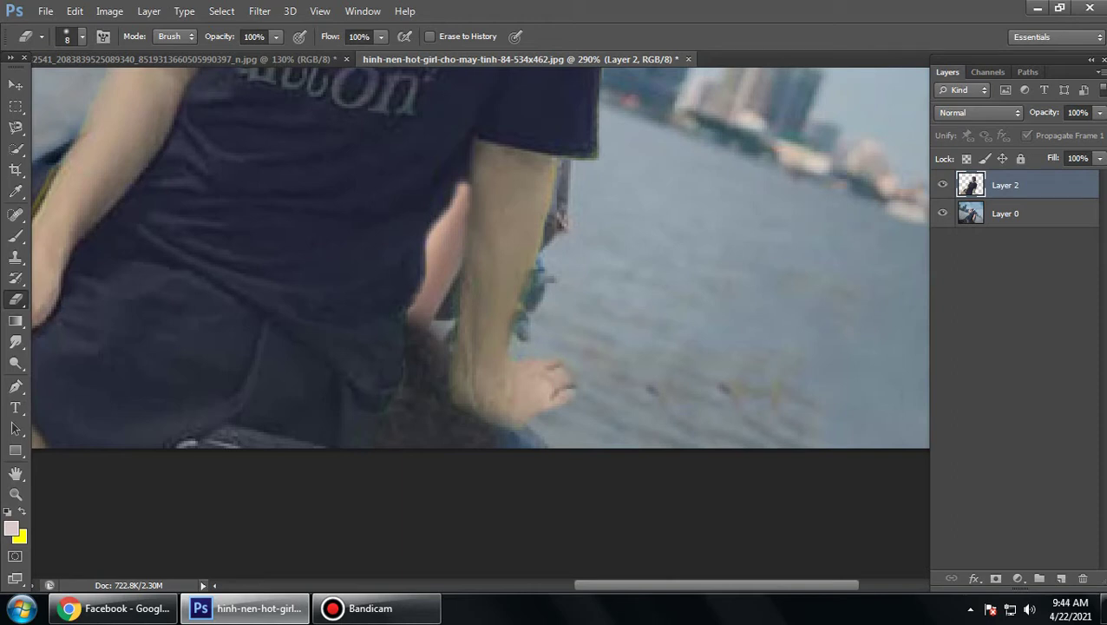
Step: On Layer 0, clone-stamp river water over the dark fringe and gap between arm and body
key(alt+bracketleft)
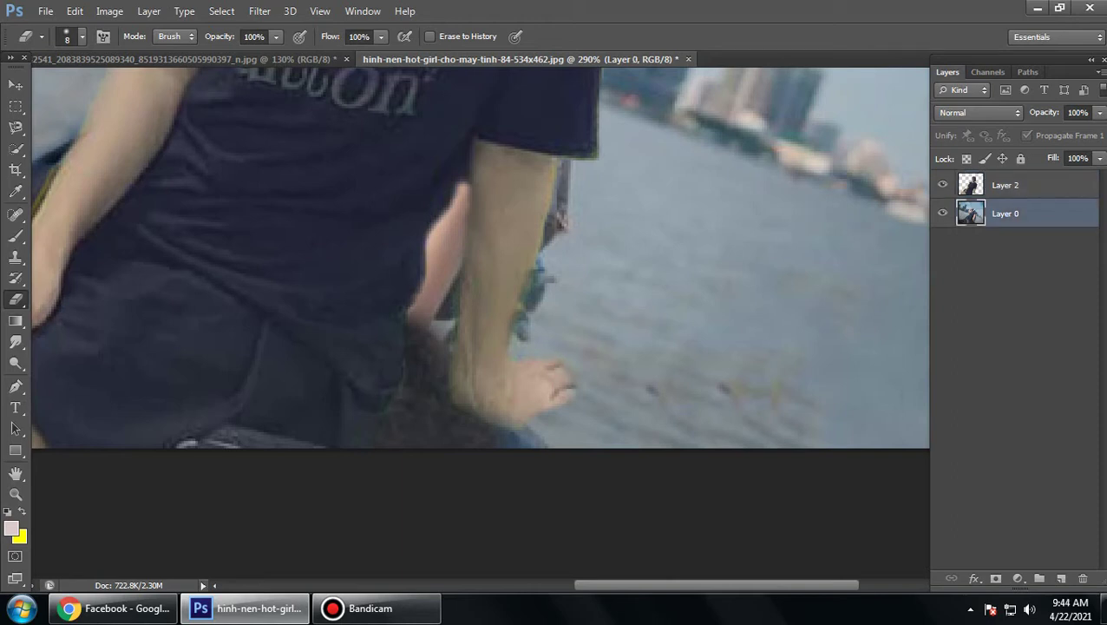
drag(576, 172, 562, 251)
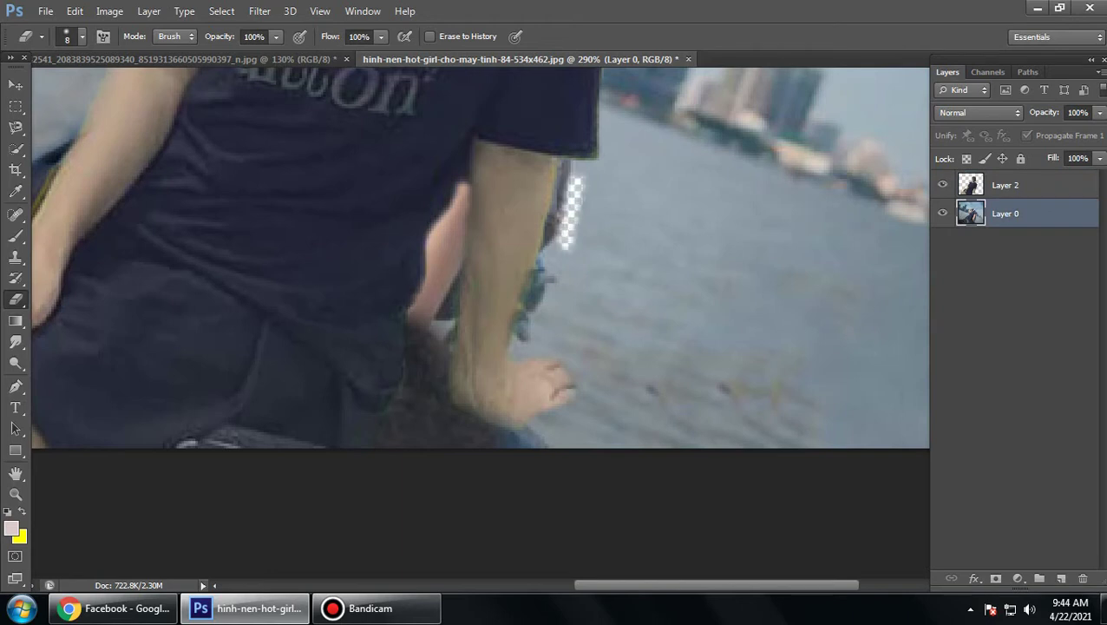
key(ctrl+z)
key(s)
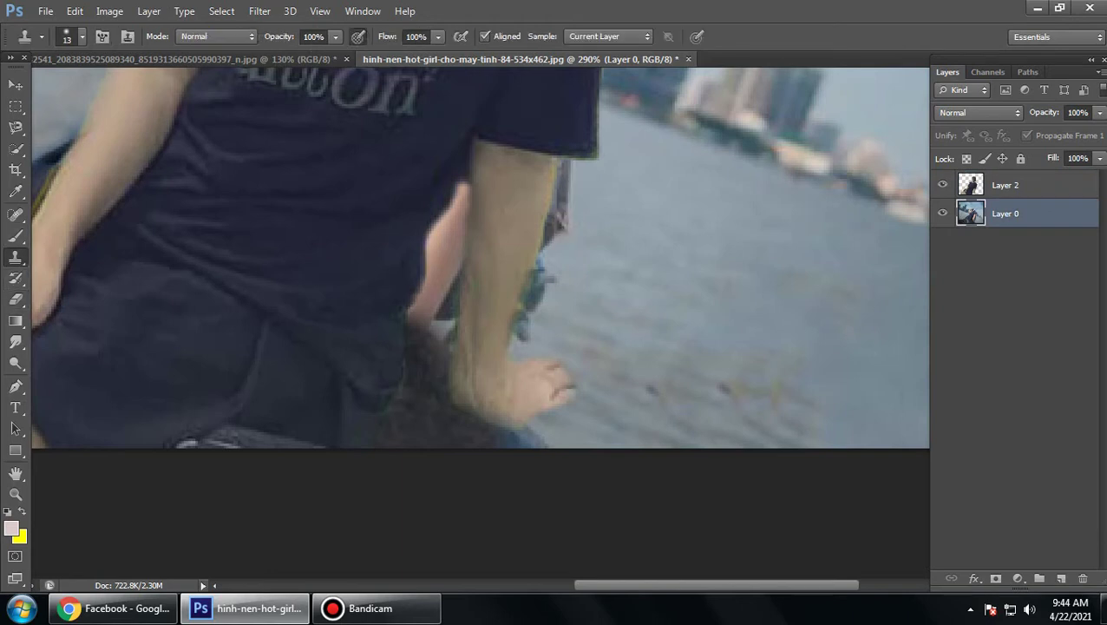
mouse_move(564, 191)
mouse_down()
mouse_move(554, 237)
mouse_move(562, 164)
mouse_up()
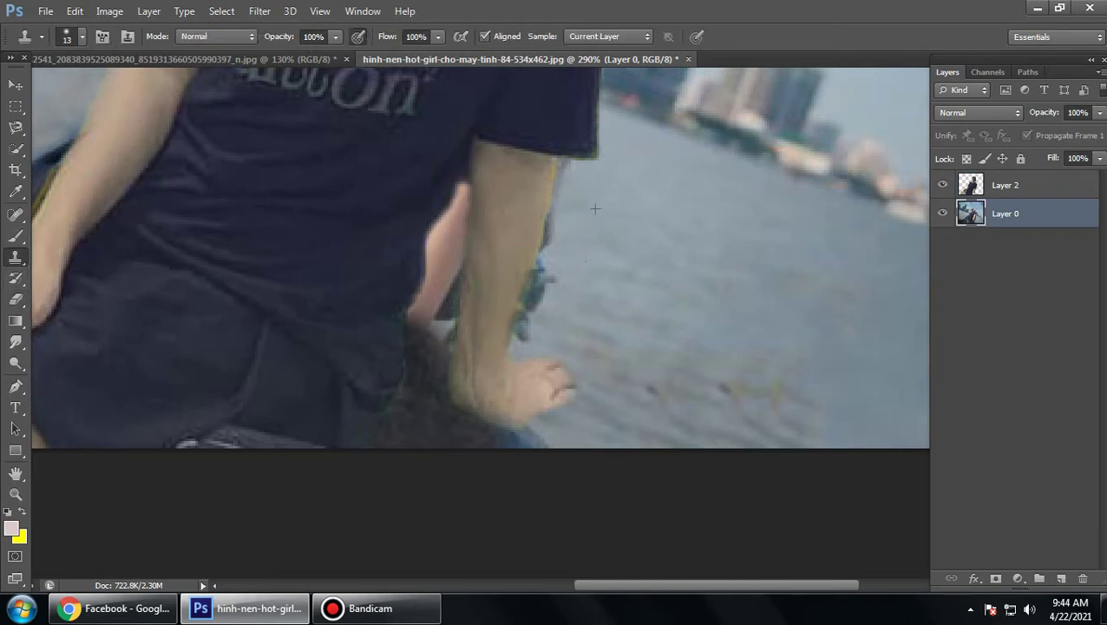
drag(547, 221, 531, 308)
drag(522, 269, 518, 338)
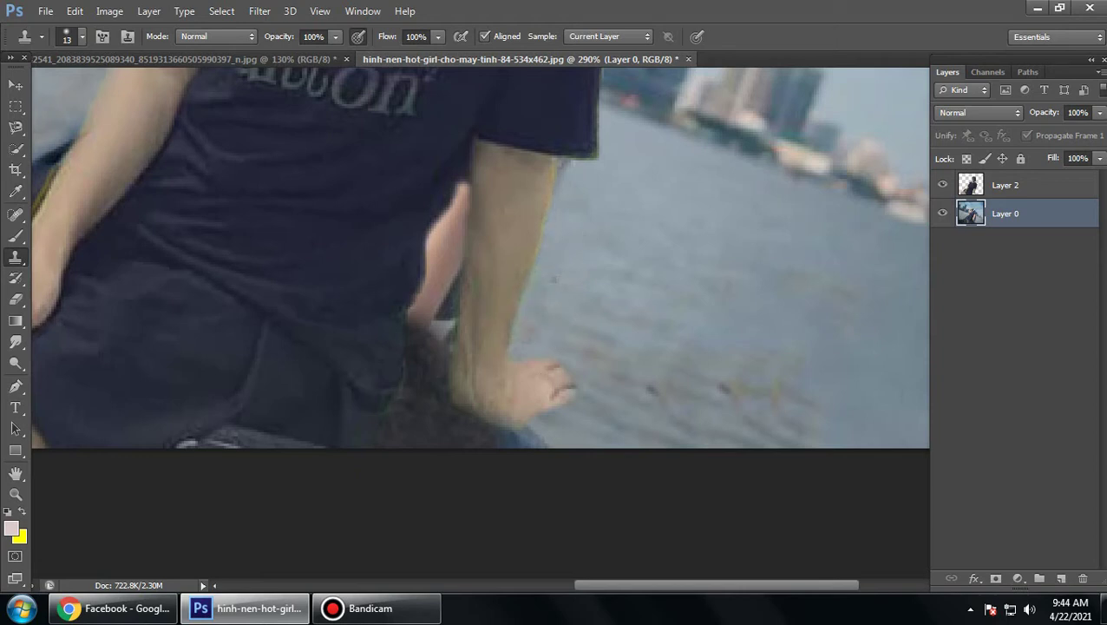
mouse_move(453, 282)
mouse_down()
mouse_move(443, 343)
mouse_move(425, 308)
mouse_move(444, 234)
mouse_up()
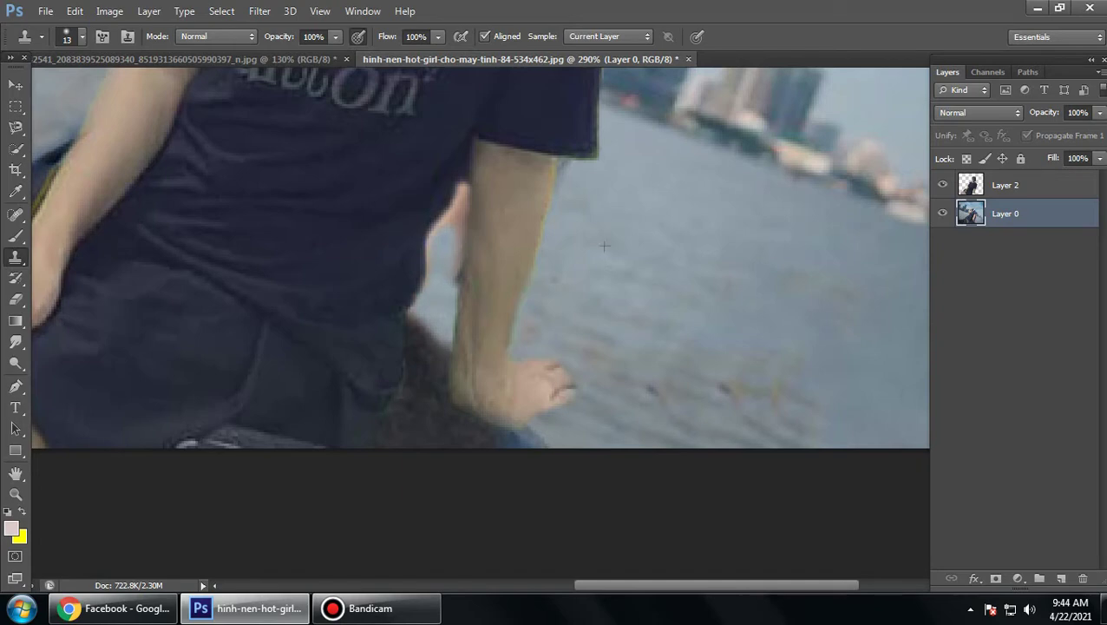
drag(455, 279, 460, 195)
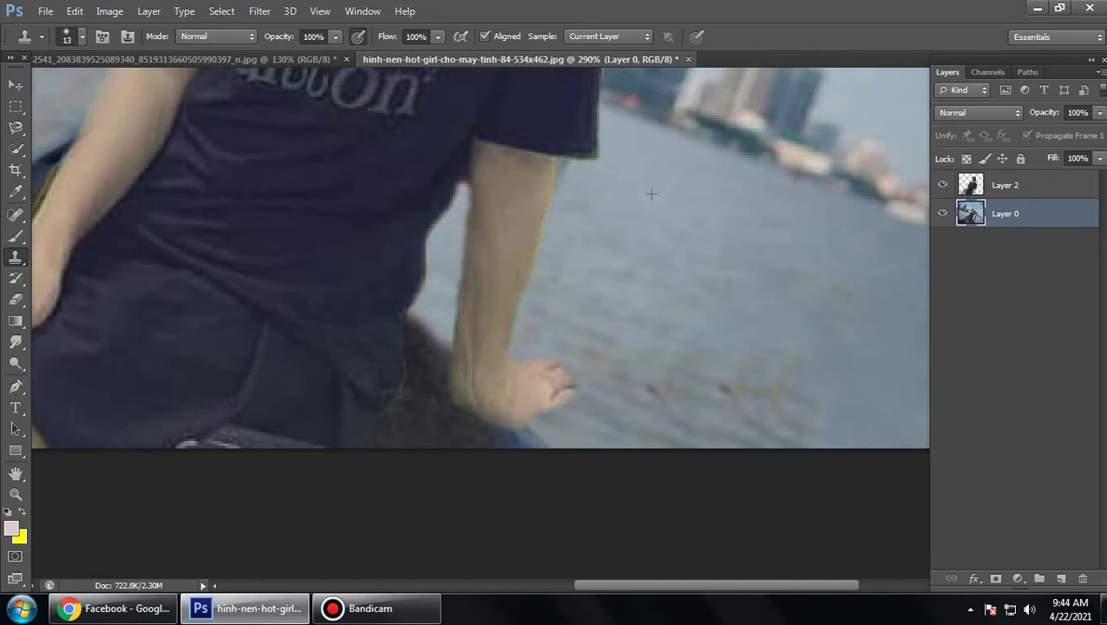
scroll(650, 193, down, 3)
scroll(611, 281, down, 2)
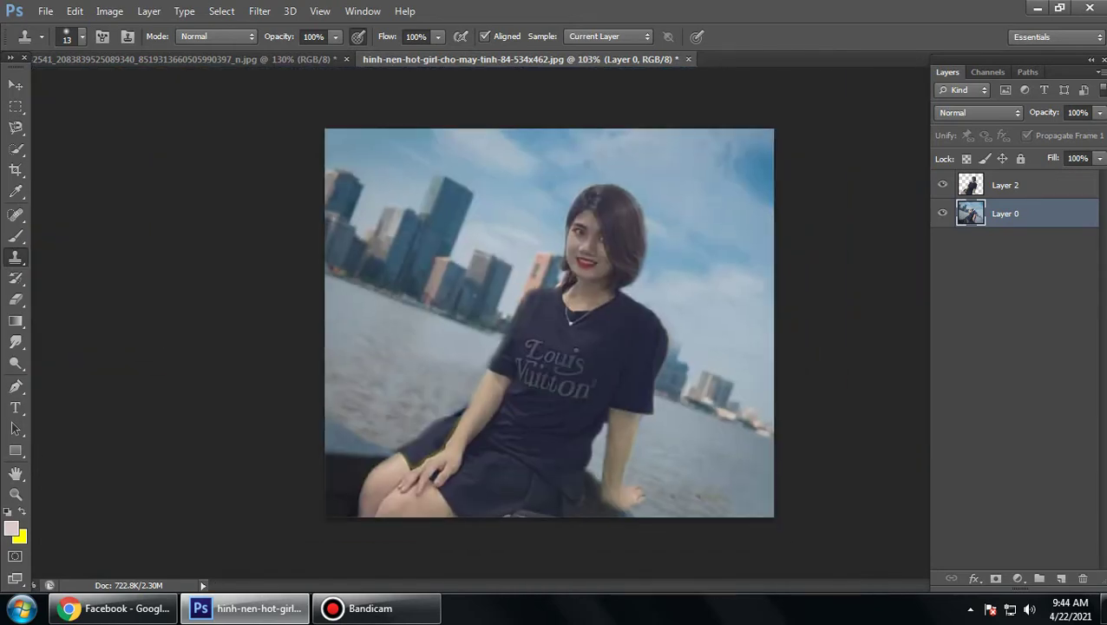
Step: Zoom in on the neck and clone blue background over the stray hair left of the chin
scroll(561, 291, up, 2)
scroll(561, 291, up, 2)
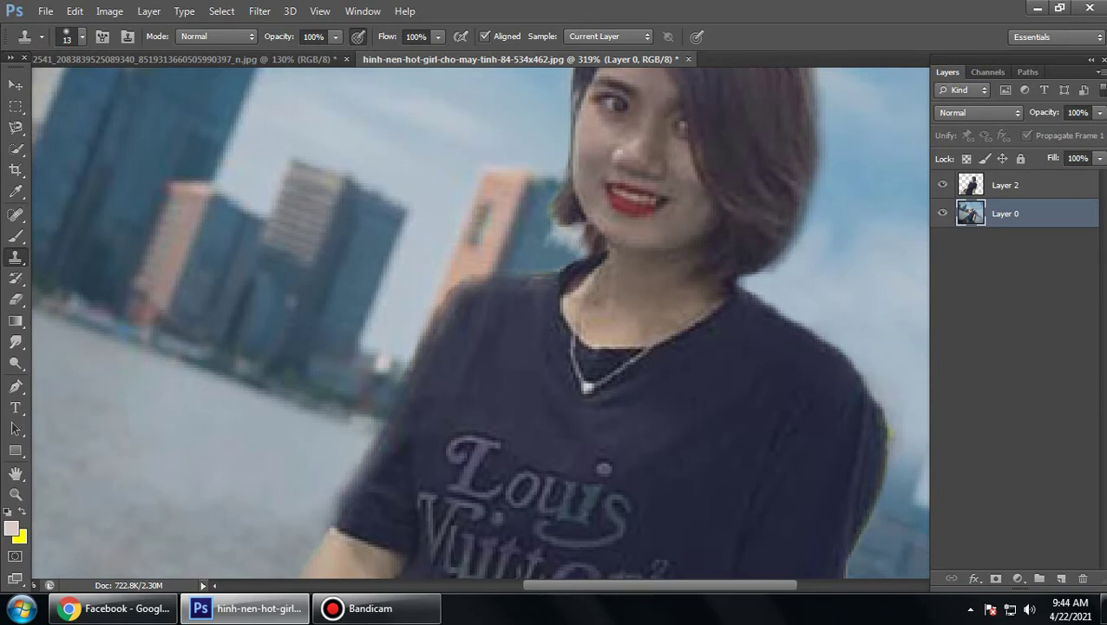
scroll(626, 275, down, 1)
scroll(626, 275, down, 2)
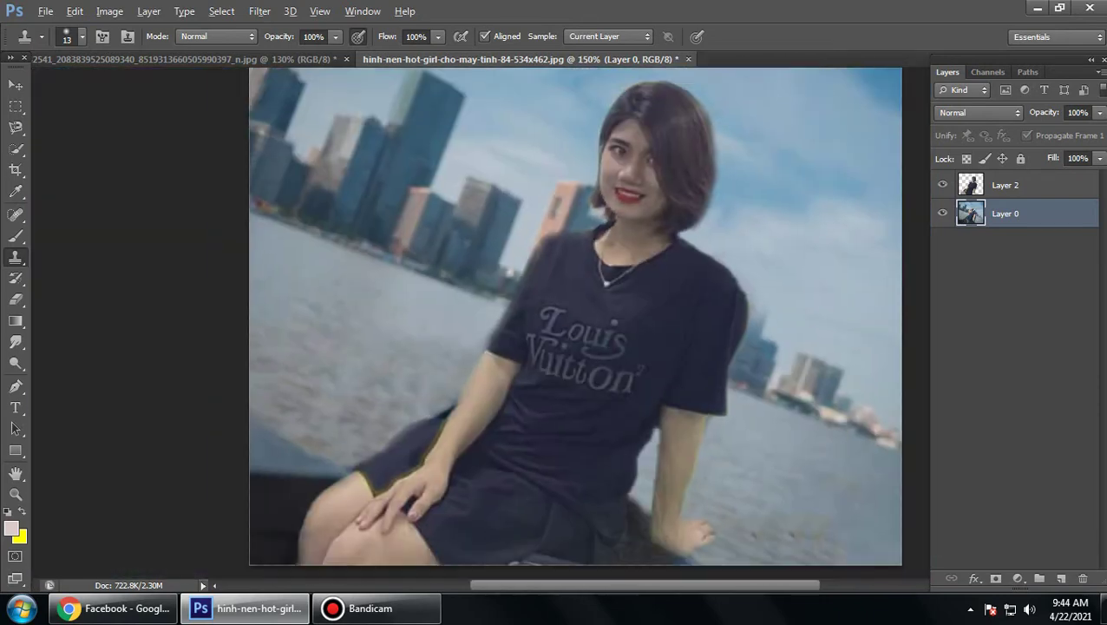
scroll(627, 275, down, 2)
scroll(566, 312, up, 2)
scroll(566, 313, up, 2)
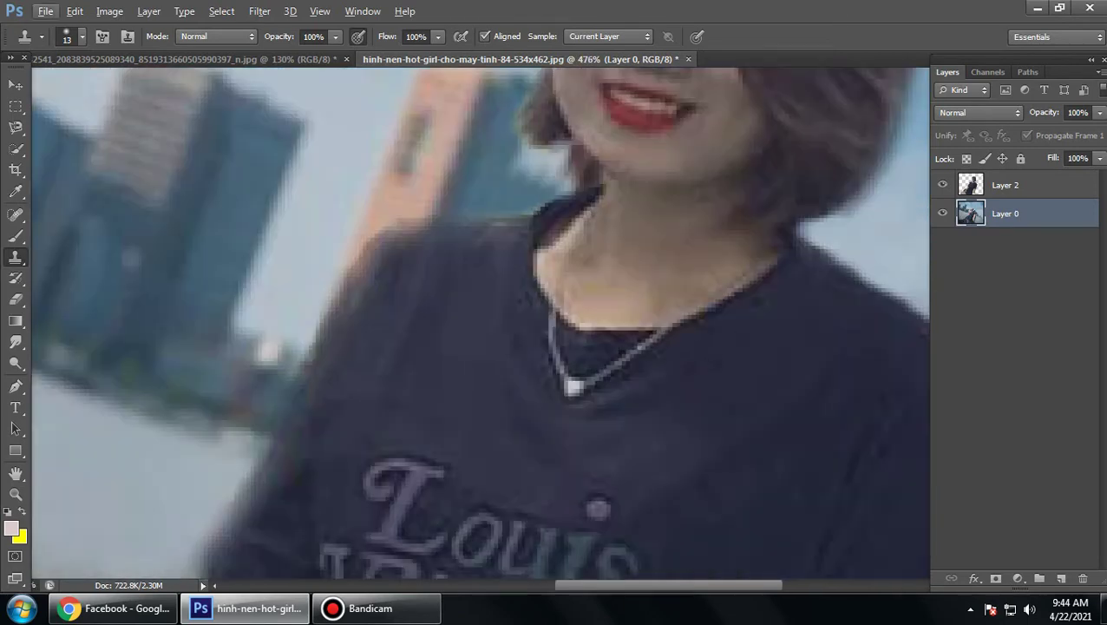
scroll(565, 312, up, 1)
mouse_move(512, 170)
mouse_down()
mouse_move(555, 160)
mouse_move(564, 182)
mouse_move(526, 170)
mouse_up()
scroll(538, 152, down, 3)
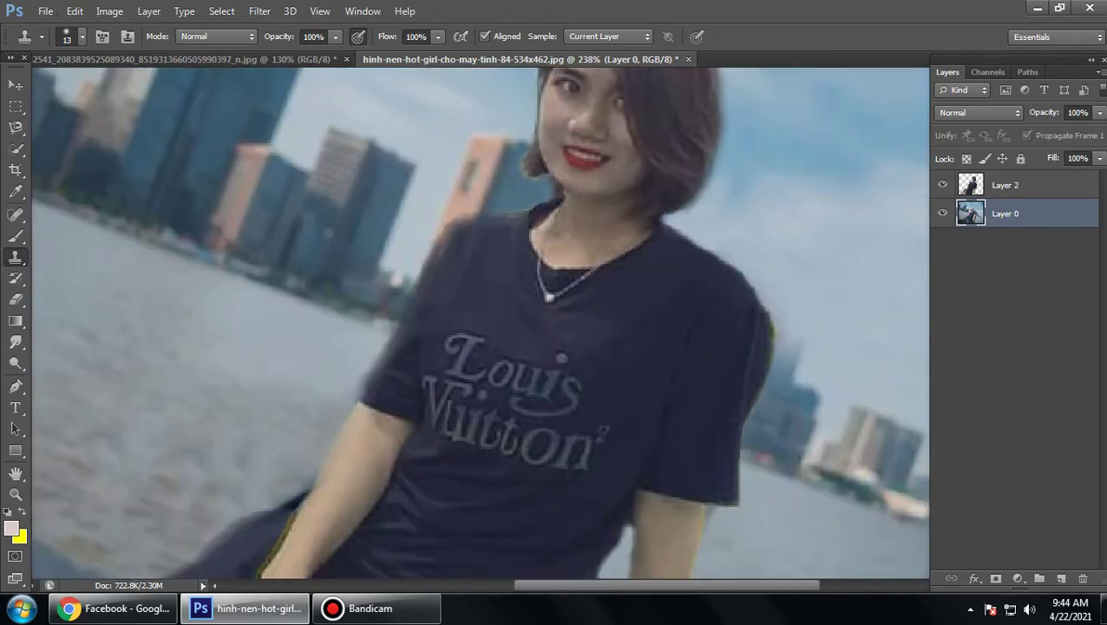
scroll(538, 152, down, 3)
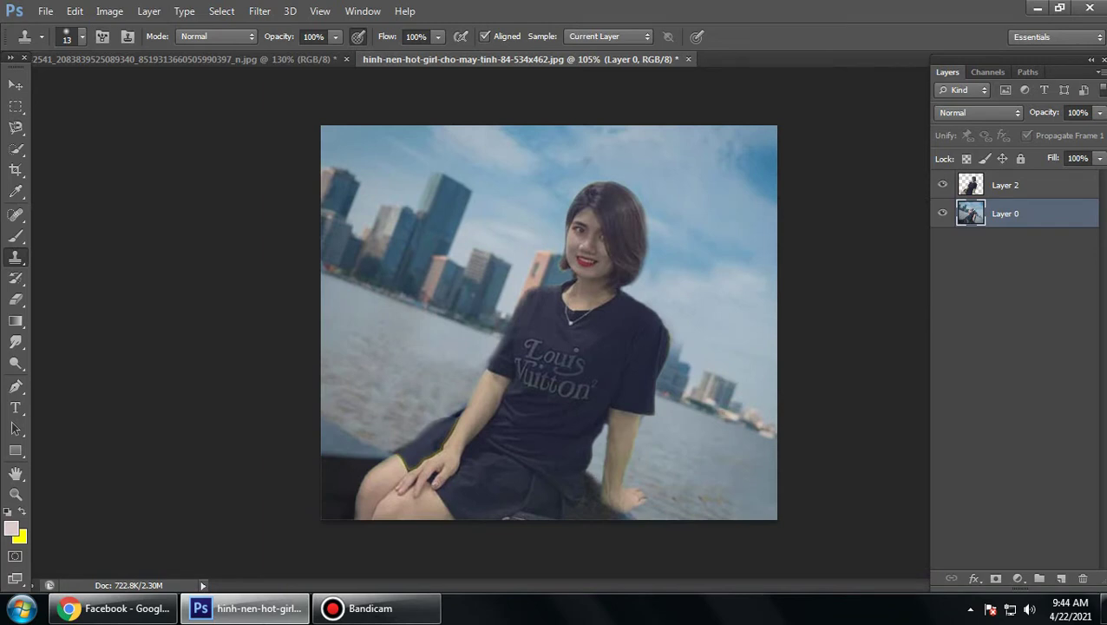
key(alt+bracketright)
key(alt+bracketleft)
scroll(659, 486, up, 1)
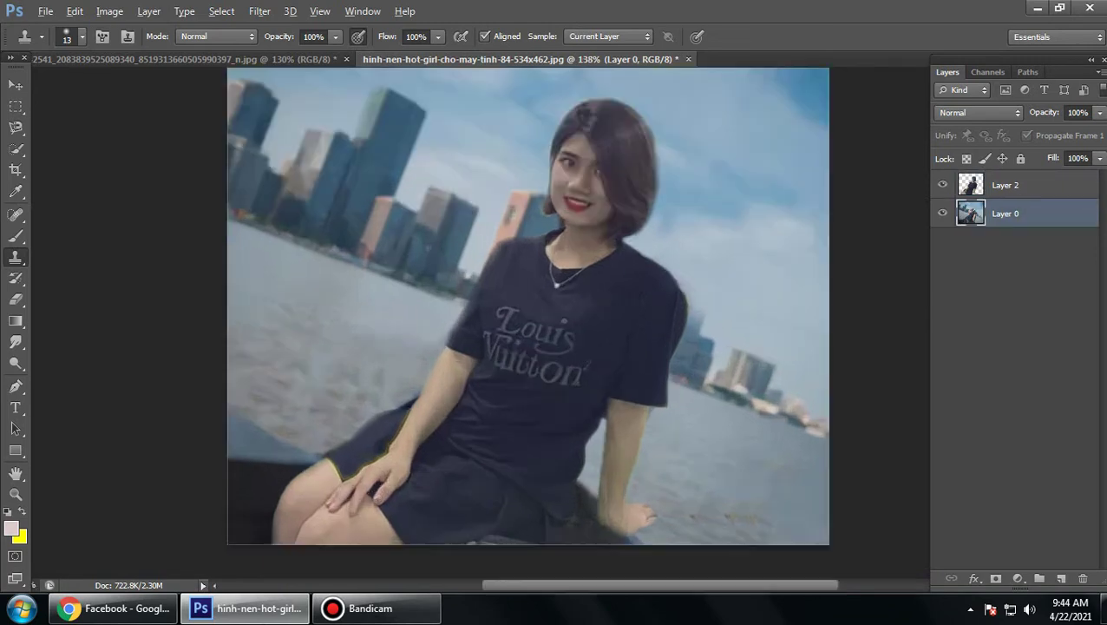
scroll(660, 486, up, 2)
scroll(660, 486, up, 1)
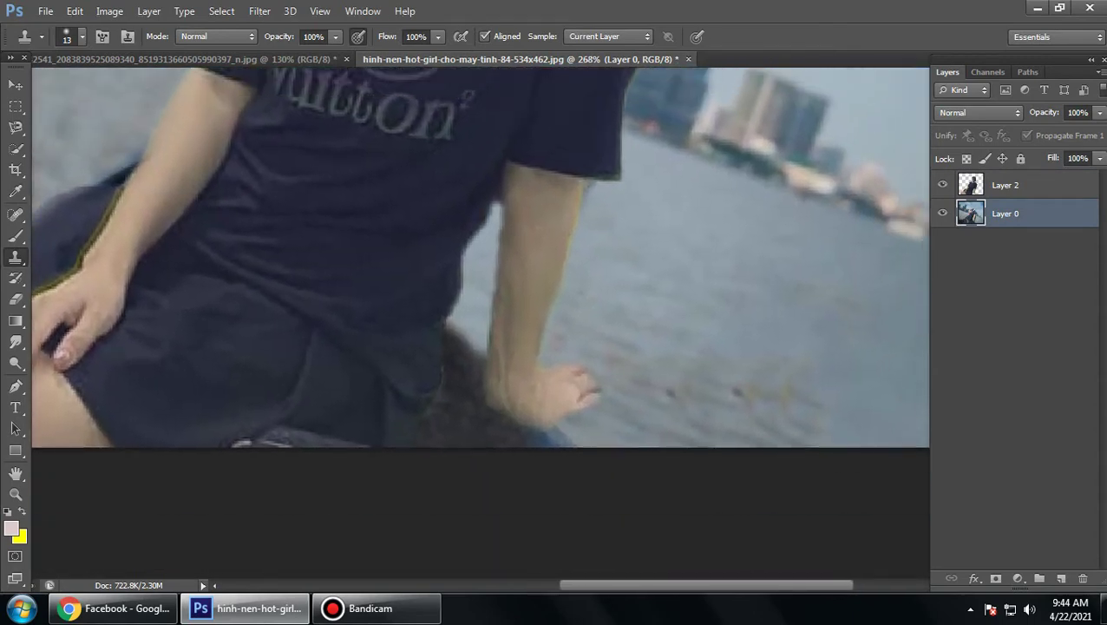
Step: Clone dark rock texture to the right of the hand and along the shirt edge
mouse_move(564, 432)
mouse_down()
mouse_move(581, 431)
mouse_move(568, 418)
mouse_move(551, 431)
mouse_move(527, 427)
mouse_move(613, 442)
mouse_move(581, 409)
mouse_move(651, 437)
mouse_up()
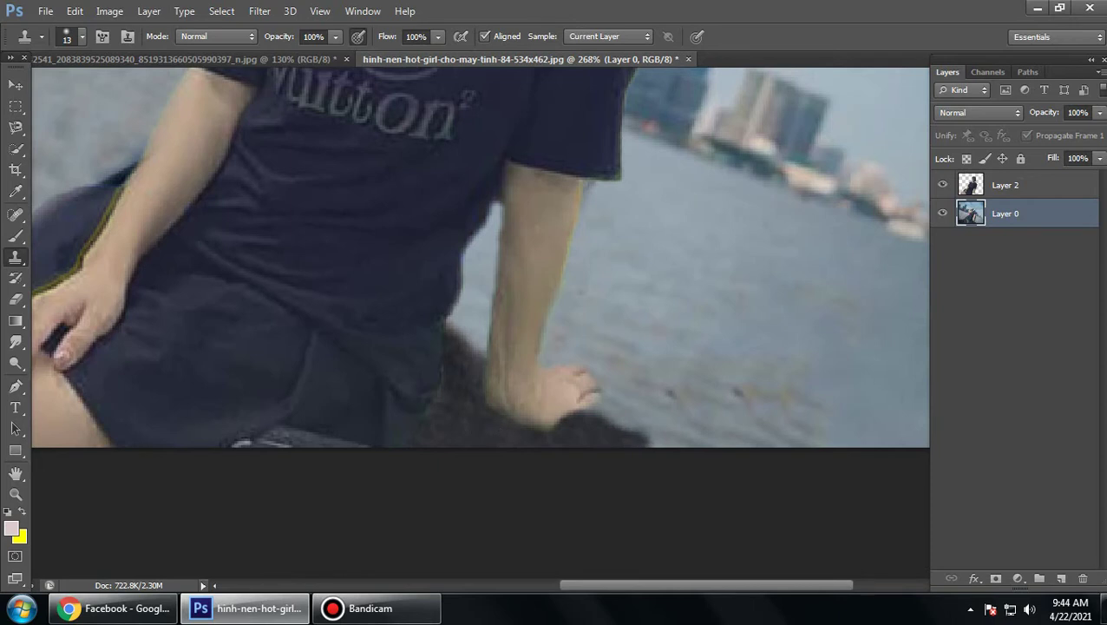
mouse_move(588, 409)
mouse_down()
mouse_move(650, 439)
mouse_move(590, 408)
mouse_up()
drag(644, 438, 668, 437)
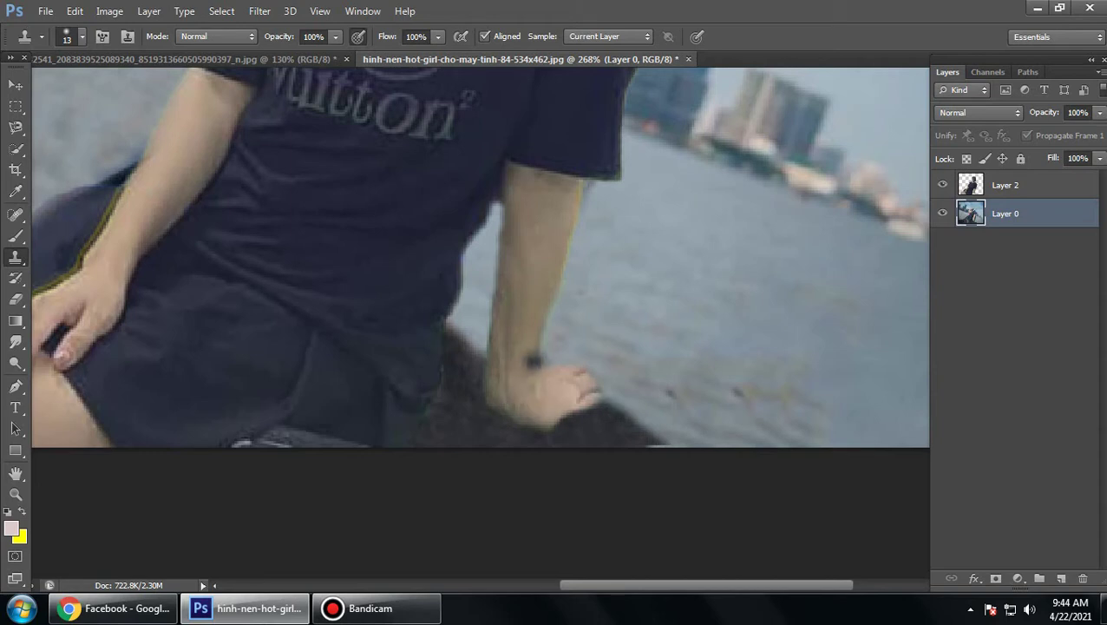
mouse_move(486, 351)
mouse_down()
mouse_move(449, 323)
mouse_move(456, 313)
mouse_move(483, 334)
mouse_move(457, 305)
mouse_move(486, 321)
mouse_move(460, 303)
mouse_up()
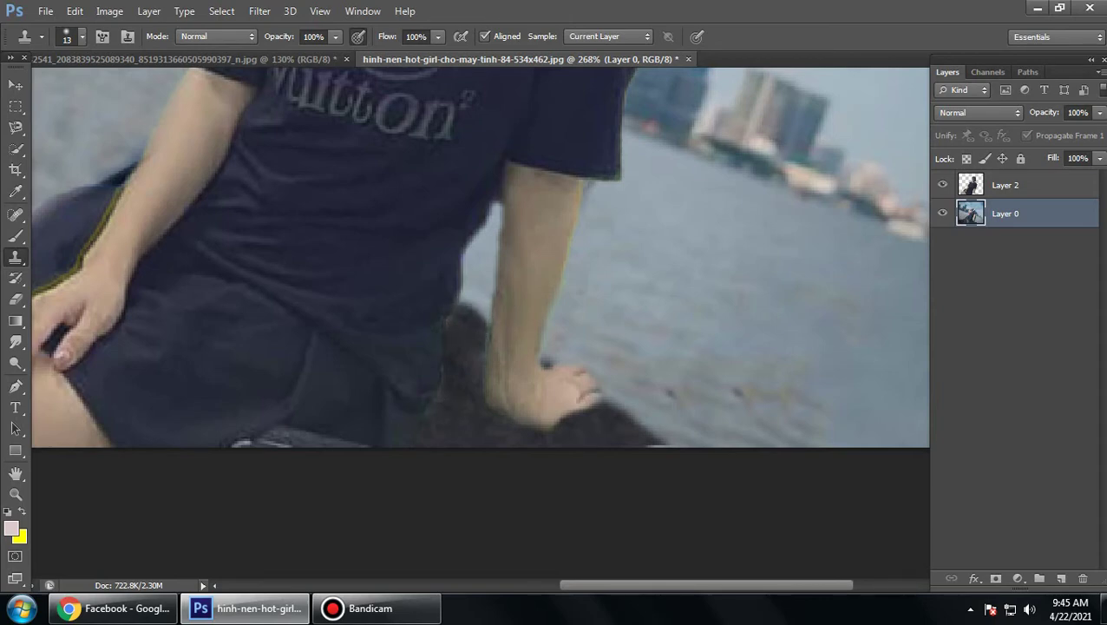
Step: Make Layer 2 the active layer from the Layers panel
scroll(477, 261, down, 3)
click(20, 609)
click(248, 608)
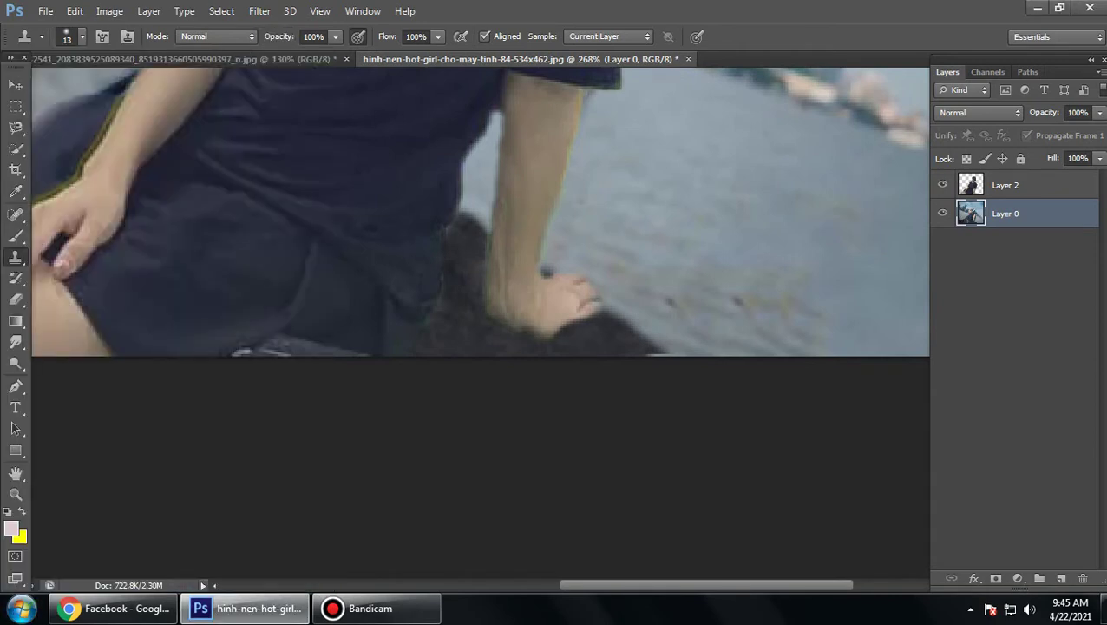
key(alt+bracketright)
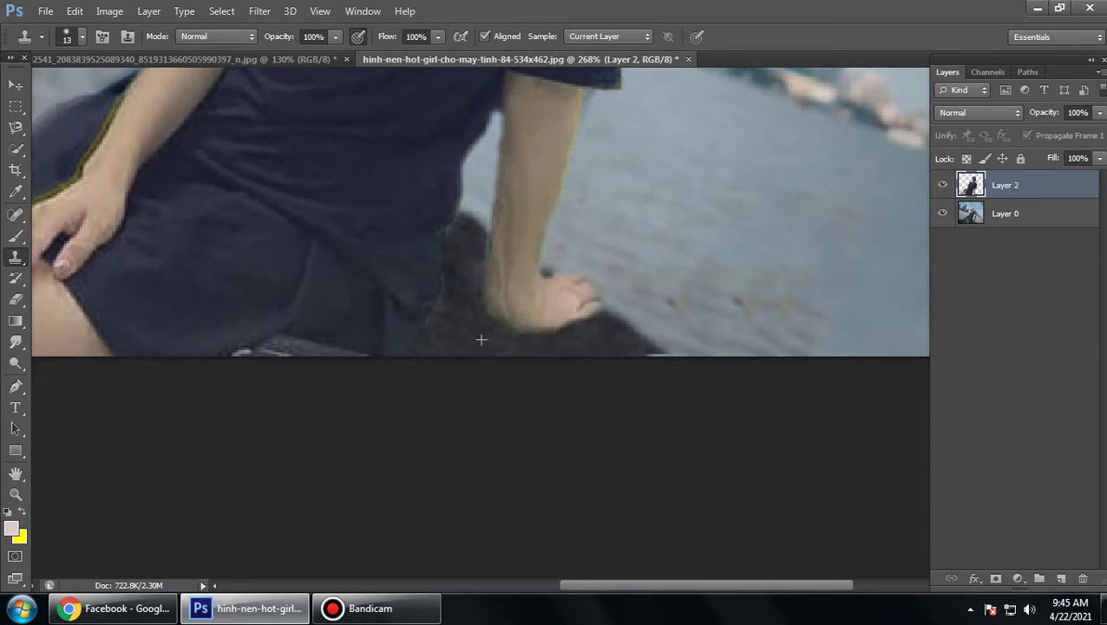
Step: Fit the whole composite on screen and add a new empty Layer 3 above Layer 2
key(ctrl+0)
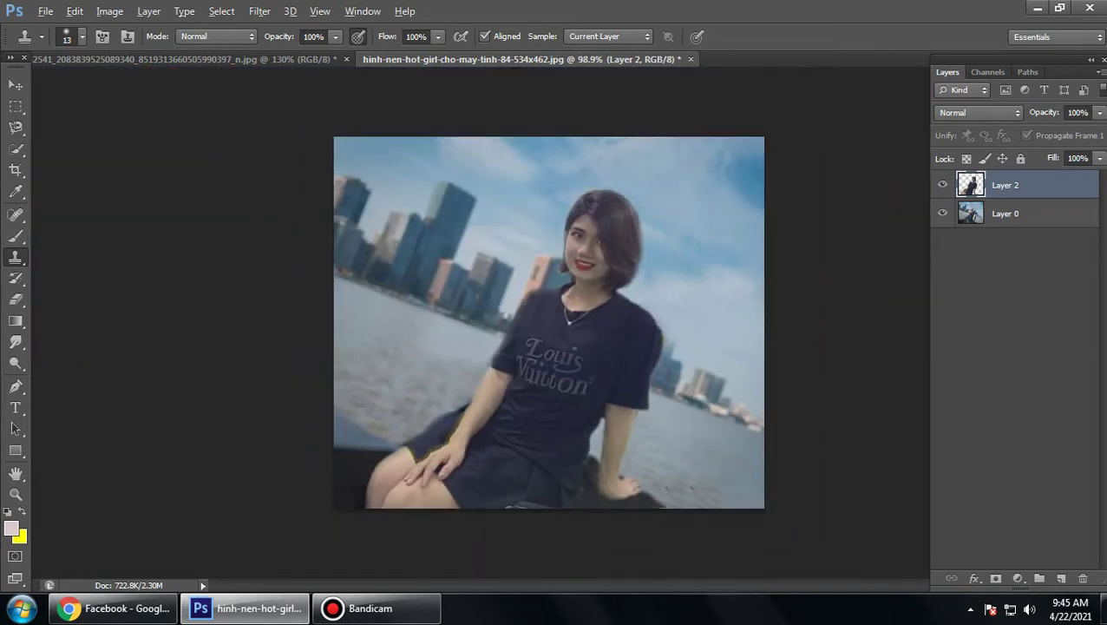
scroll(550, 323, down, 1)
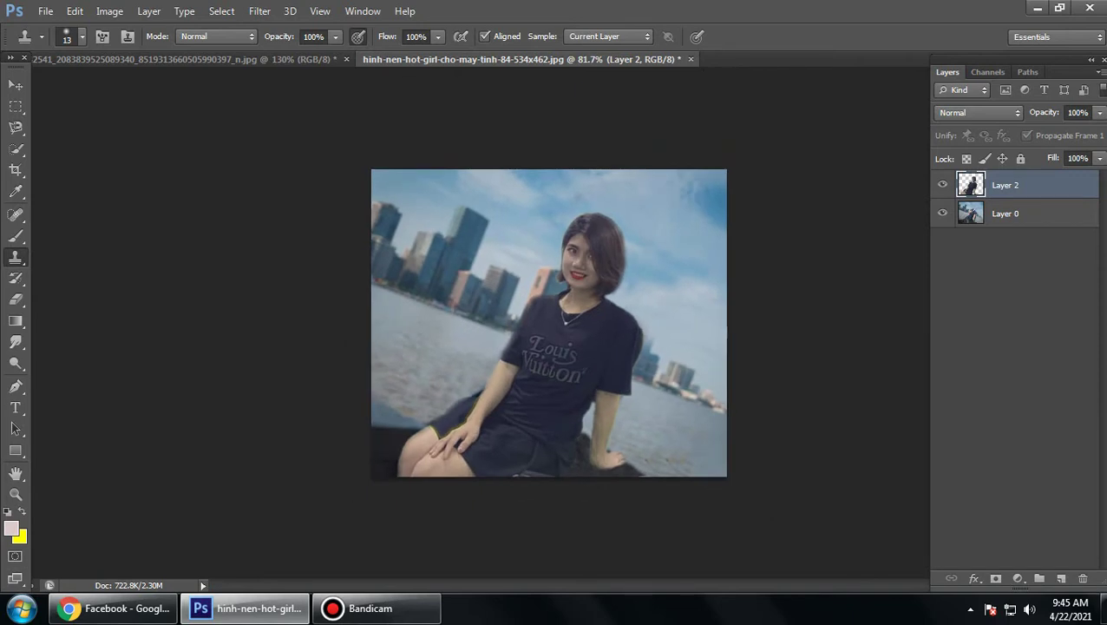
scroll(550, 323, up, 2)
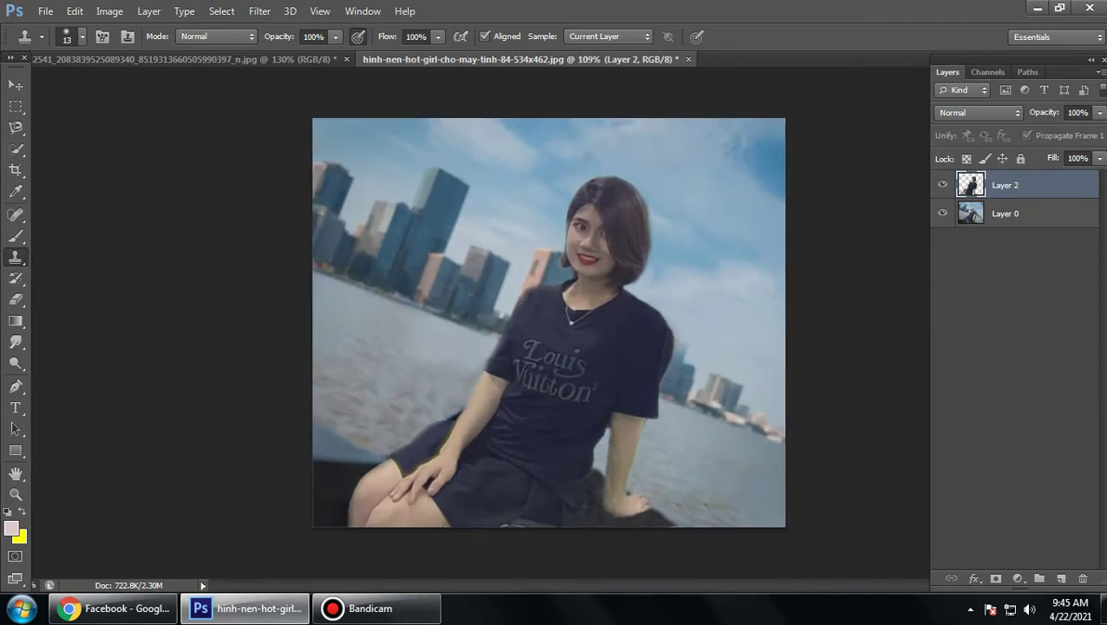
scroll(549, 323, down, 4)
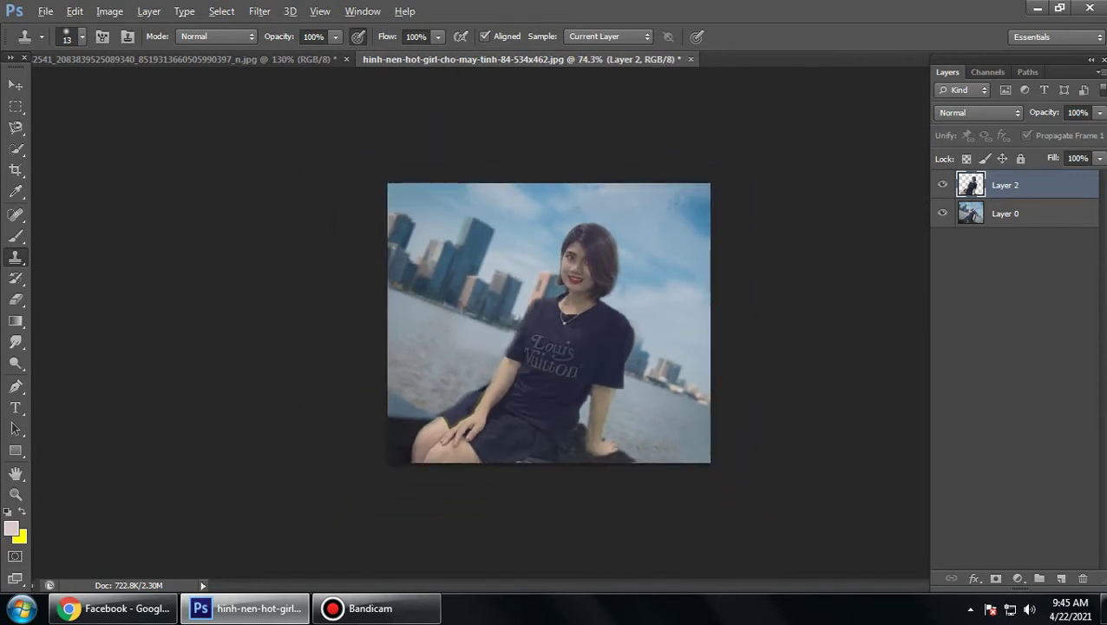
scroll(550, 323, up, 7)
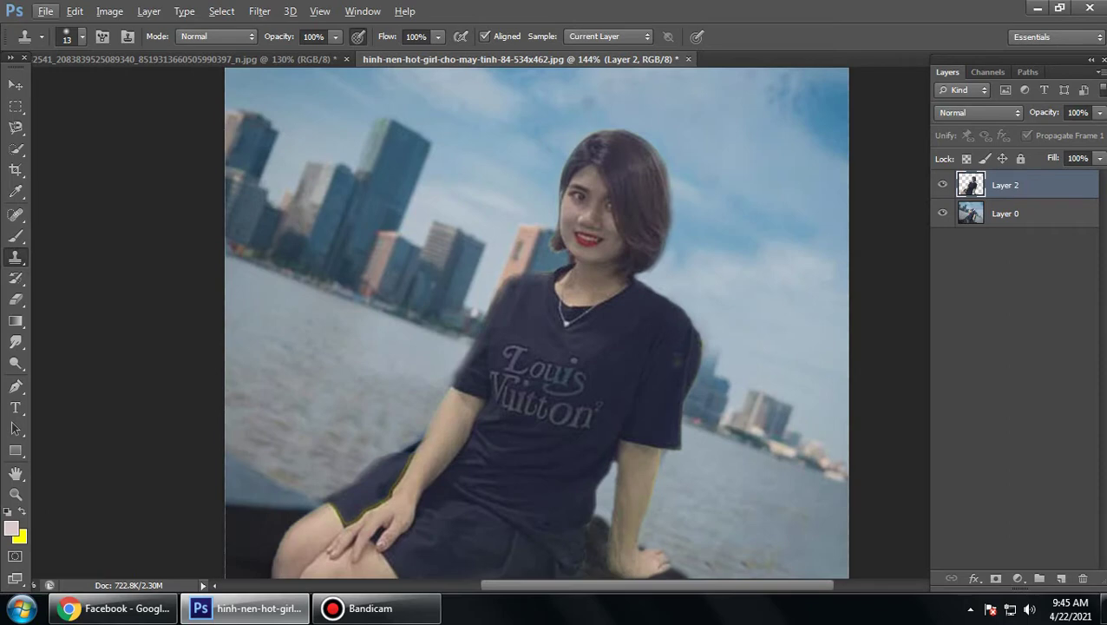
scroll(586, 321, down, 1)
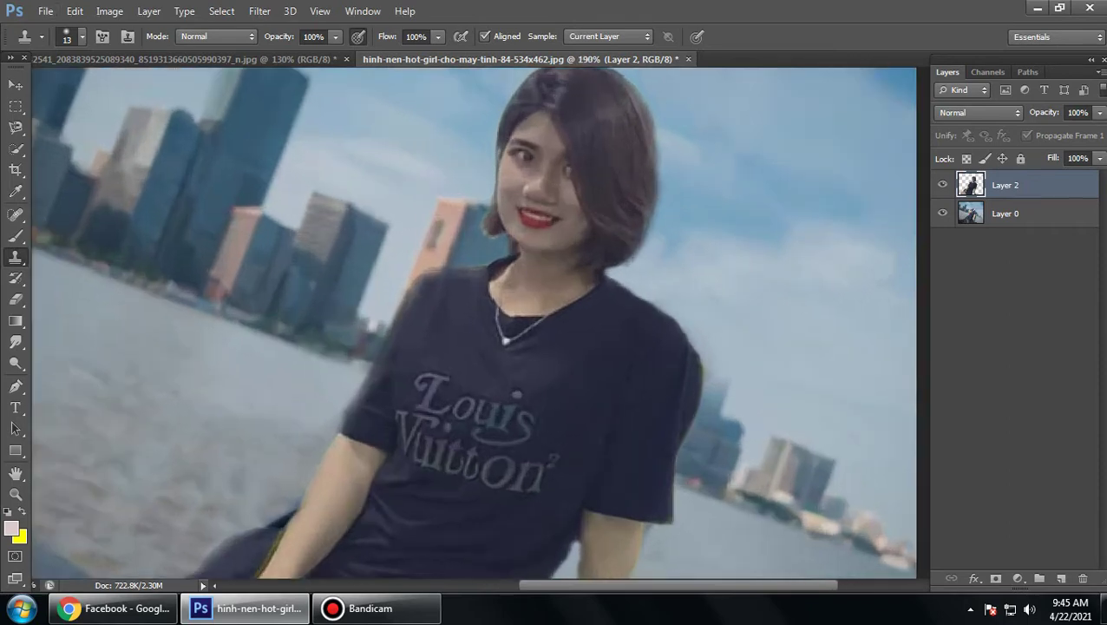
scroll(586, 321, down, 1)
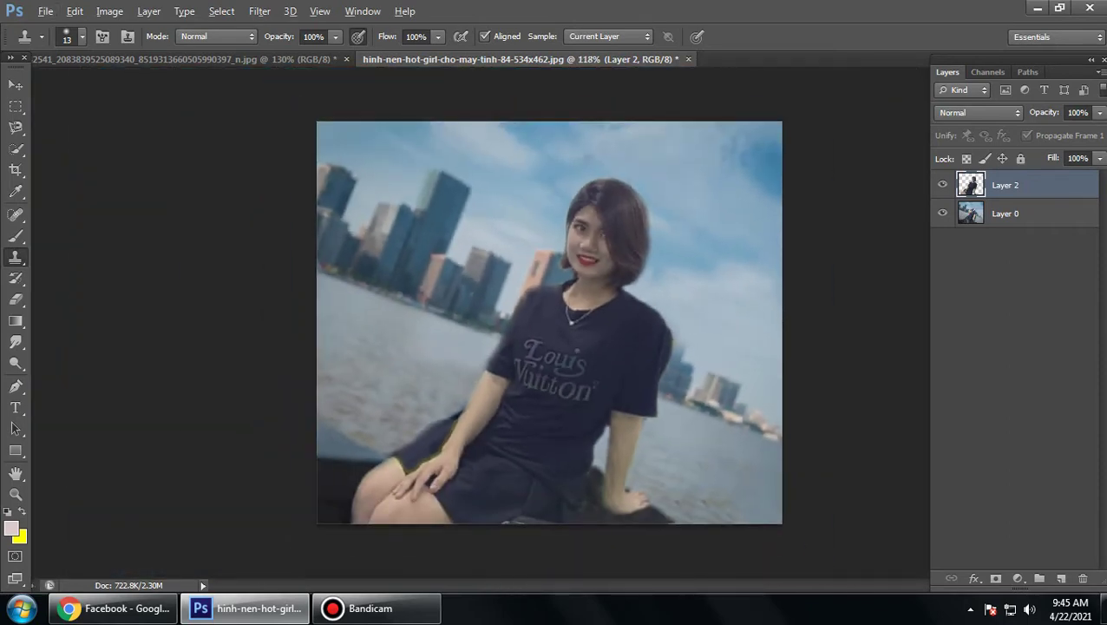
scroll(549, 323, up, 2)
scroll(549, 323, down, 1)
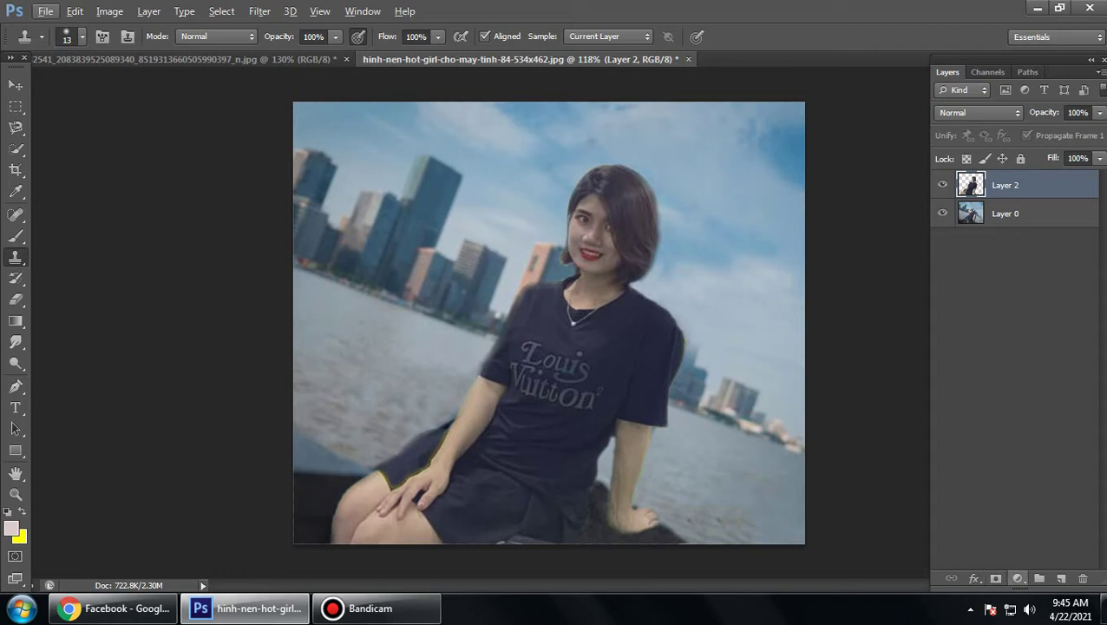
click(1060, 578)
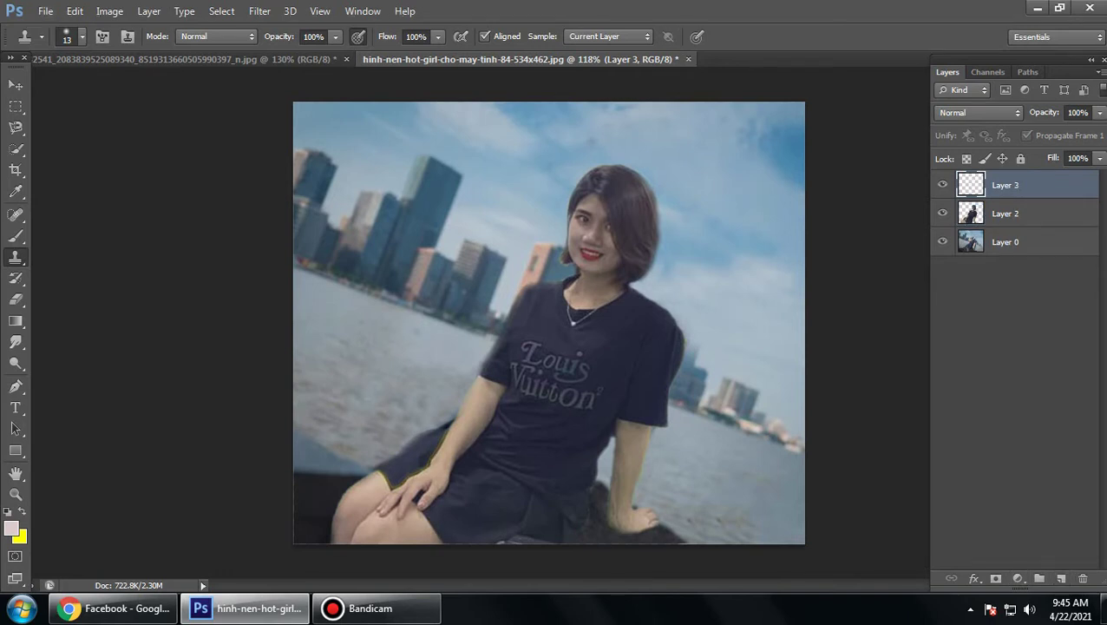
Step: Set up a 16 px soft brush with yellow as the painting colour
key(b)
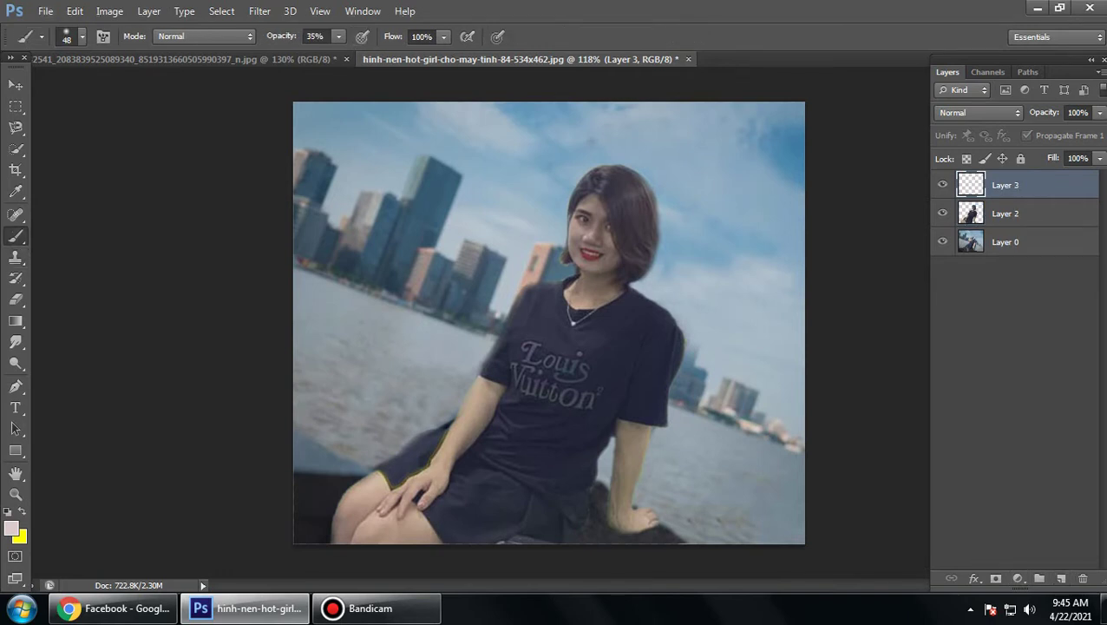
click(82, 37)
text(16)
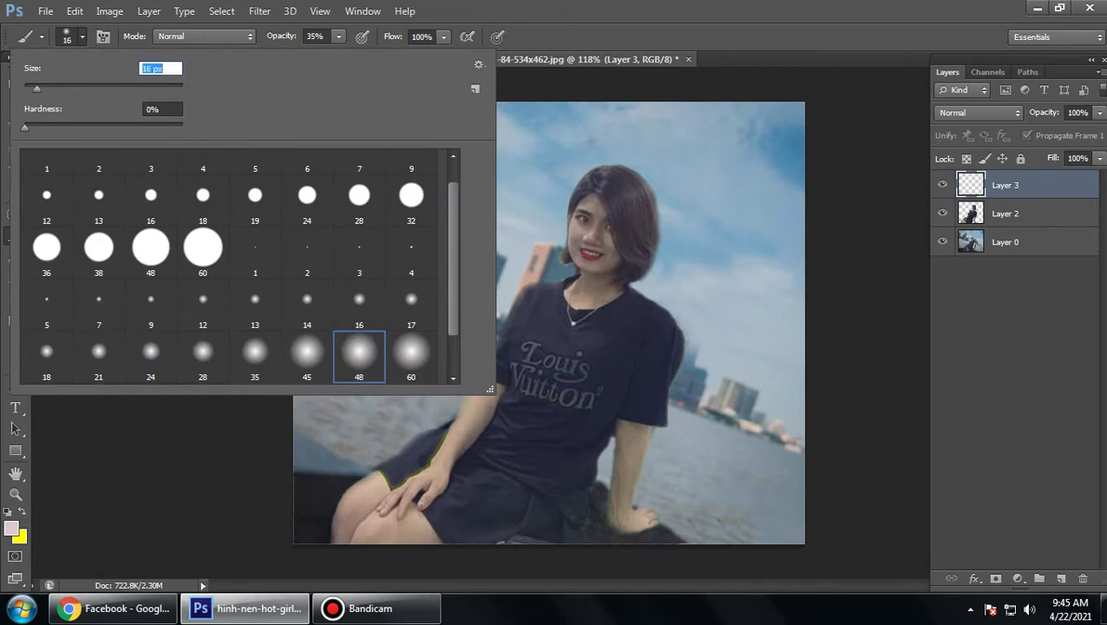
key(Return)
key(x)
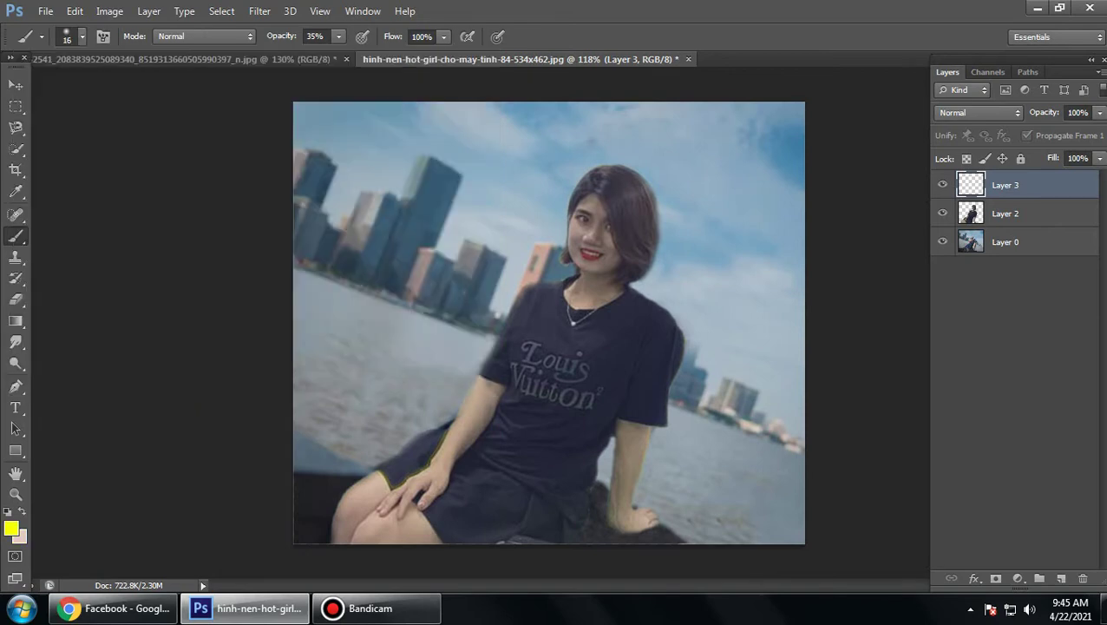
Step: Paint a yellow glow stroke along the lower-left knee and thigh edge, redoing the first attempt
mouse_move(326, 538)
mouse_down()
mouse_move(328, 504)
mouse_move(354, 481)
mouse_up()
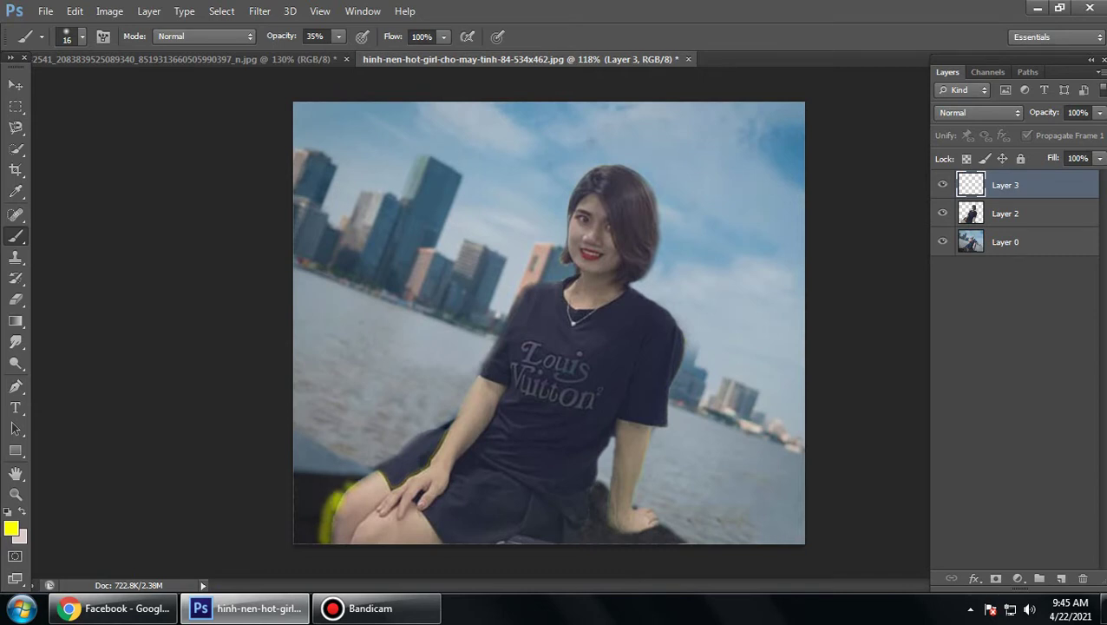
key(ctrl+z)
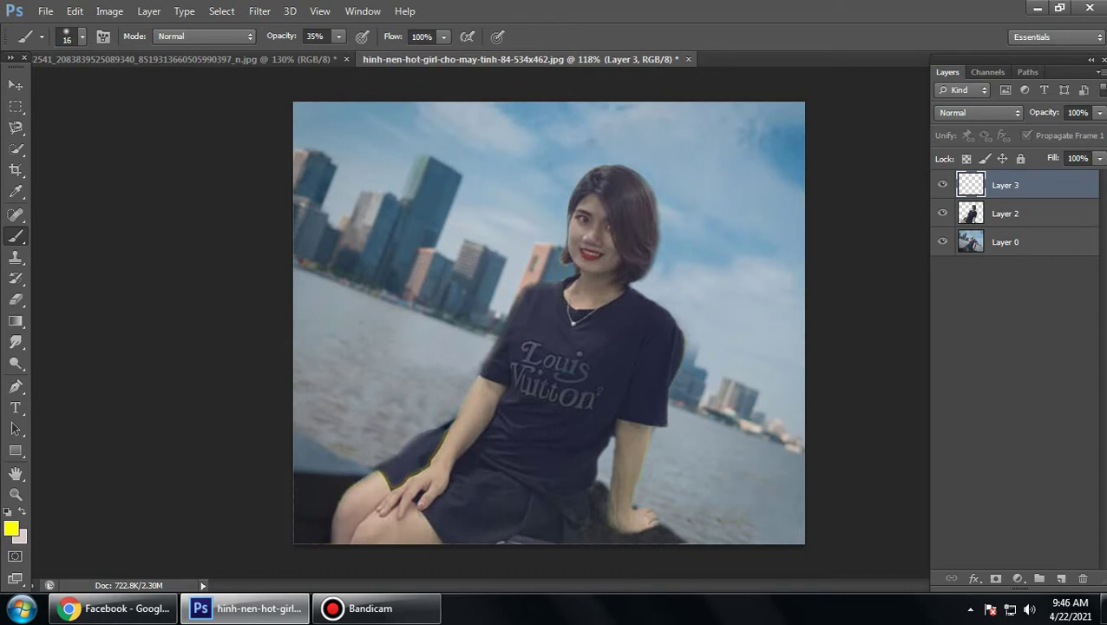
mouse_move(330, 540)
mouse_down()
mouse_move(338, 504)
mouse_move(377, 470)
mouse_up()
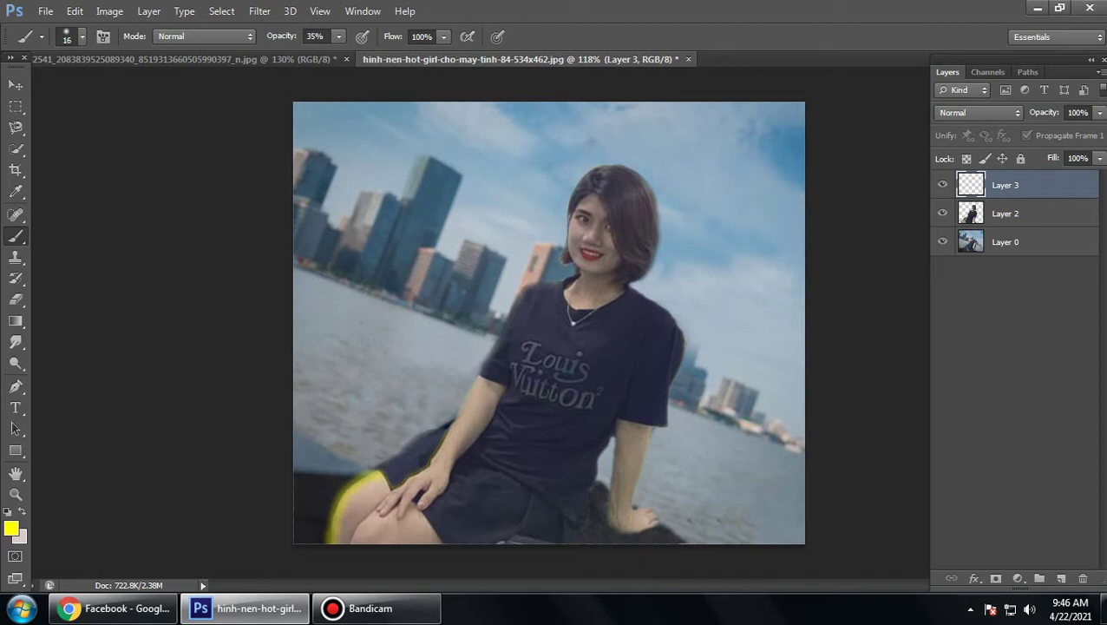
Step: Move Layer 3 below Layer 2 and trace yellow along the thigh, arm and shoulder
key(ctrl+bracketleft)
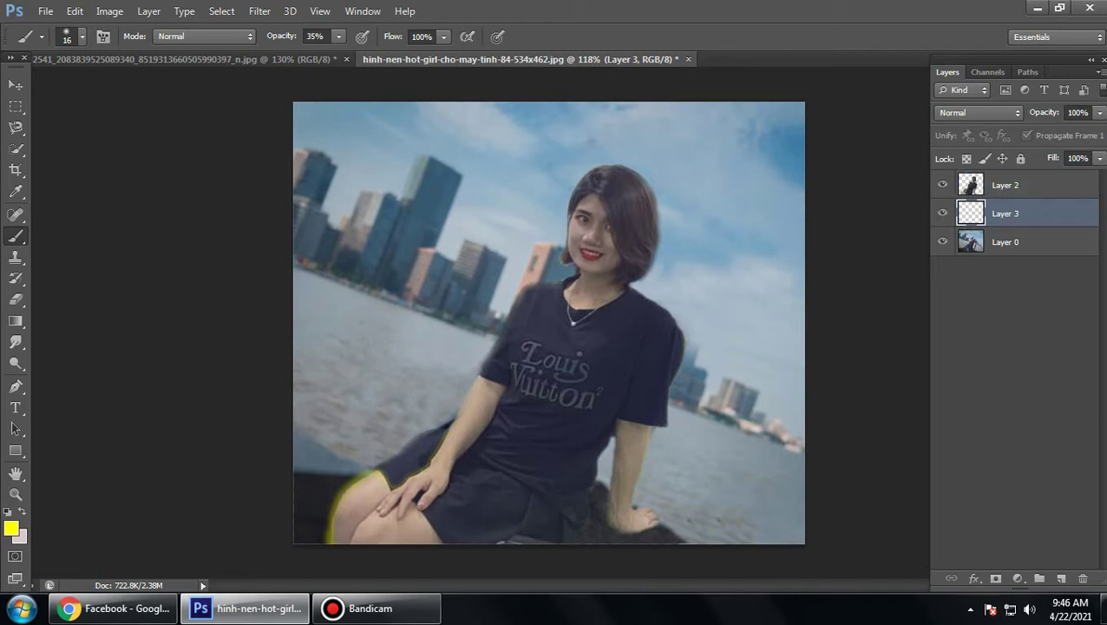
drag(375, 469, 448, 423)
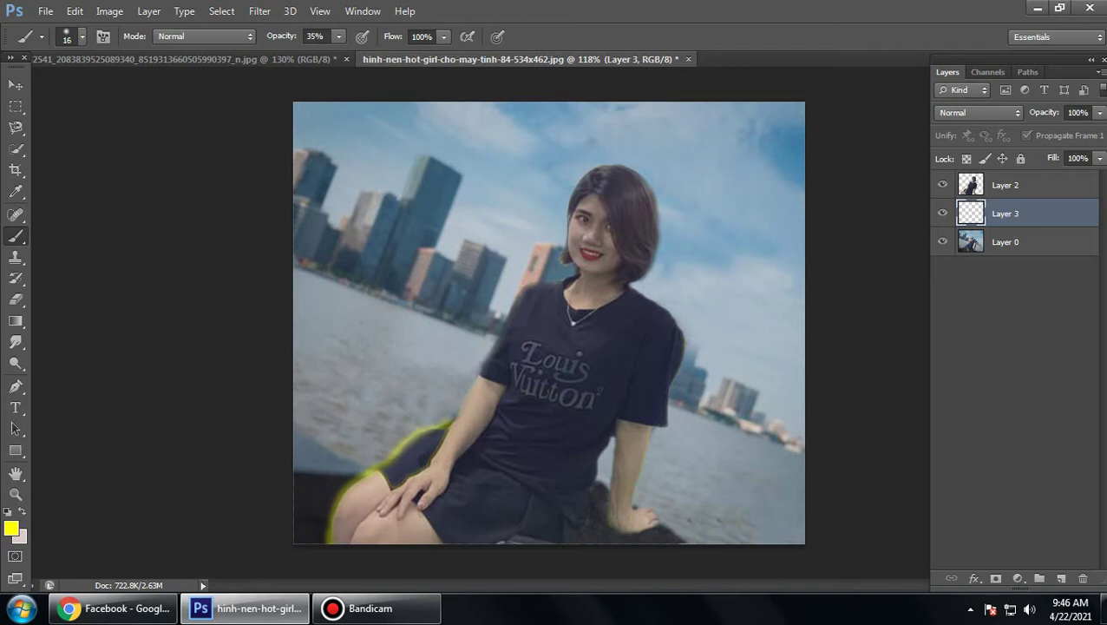
mouse_move(451, 421)
mouse_down()
mouse_move(469, 384)
mouse_move(443, 424)
mouse_up()
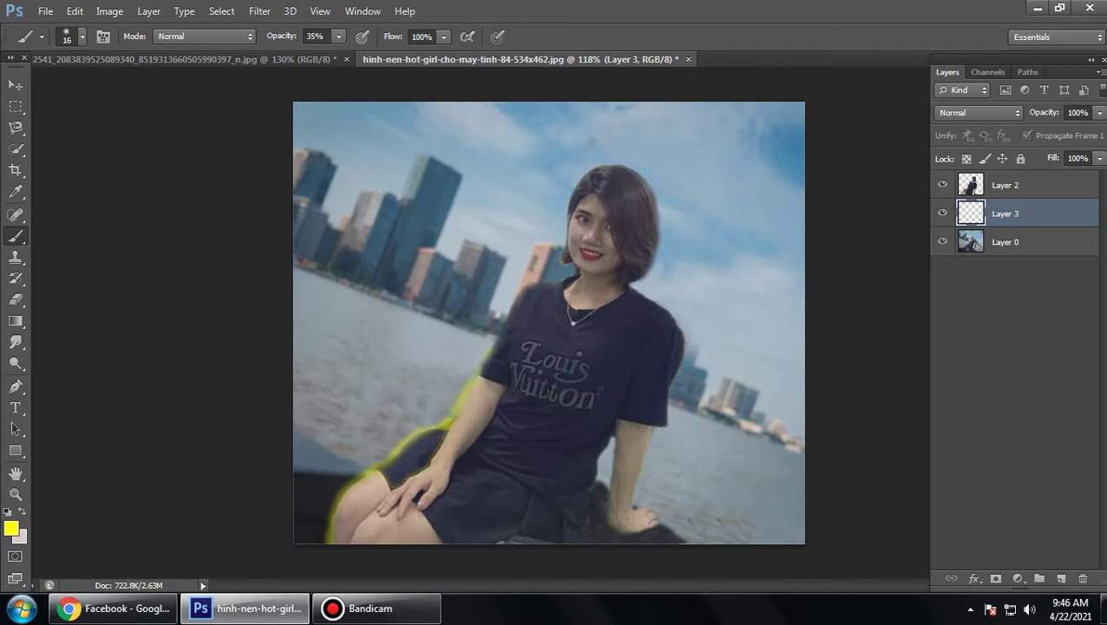
drag(495, 336, 503, 320)
drag(527, 283, 577, 269)
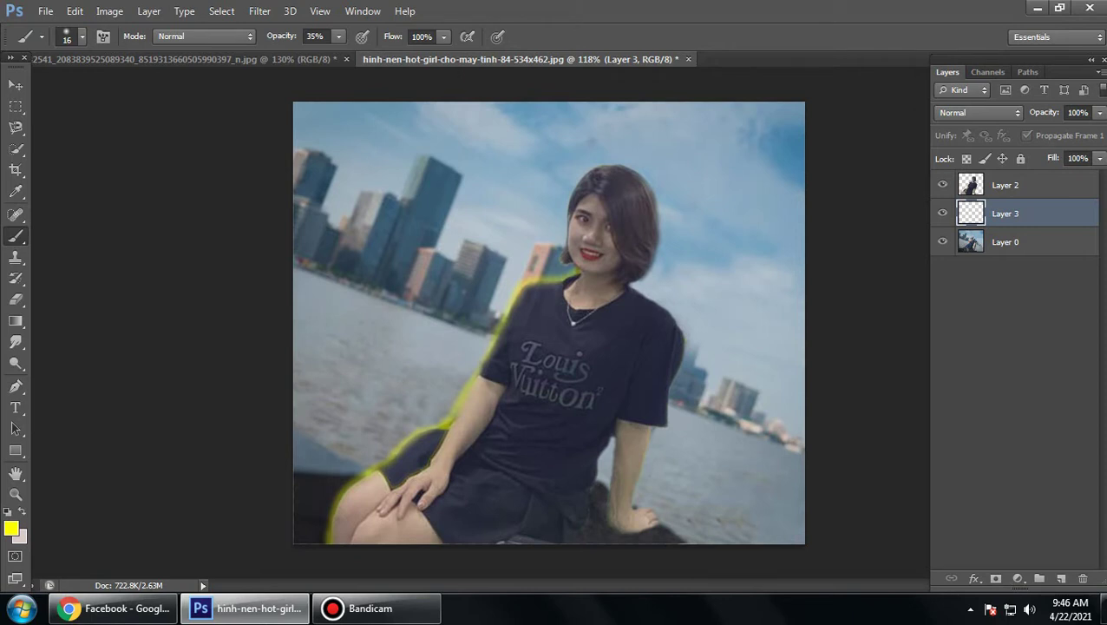
Step: Trace yellow glow along the other arm, hand, right sleeve, shoulder and top of the hair
drag(598, 458, 600, 475)
drag(605, 482, 606, 488)
mouse_move(645, 529)
mouse_down()
mouse_move(654, 525)
mouse_move(602, 503)
mouse_move(621, 531)
mouse_move(605, 484)
mouse_up()
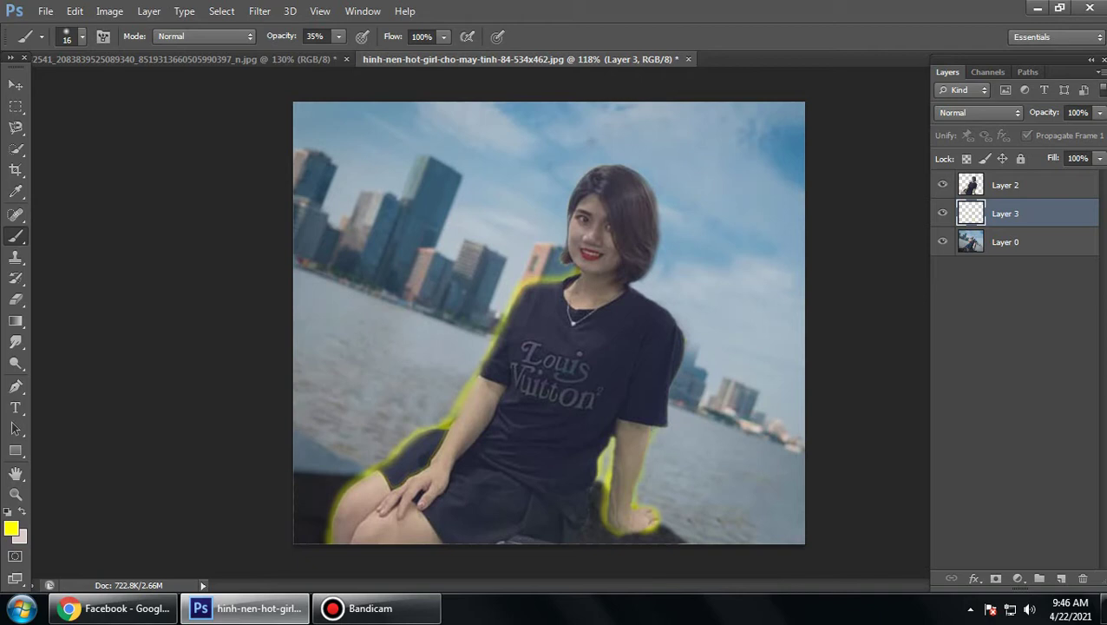
drag(672, 415, 686, 351)
click(649, 296)
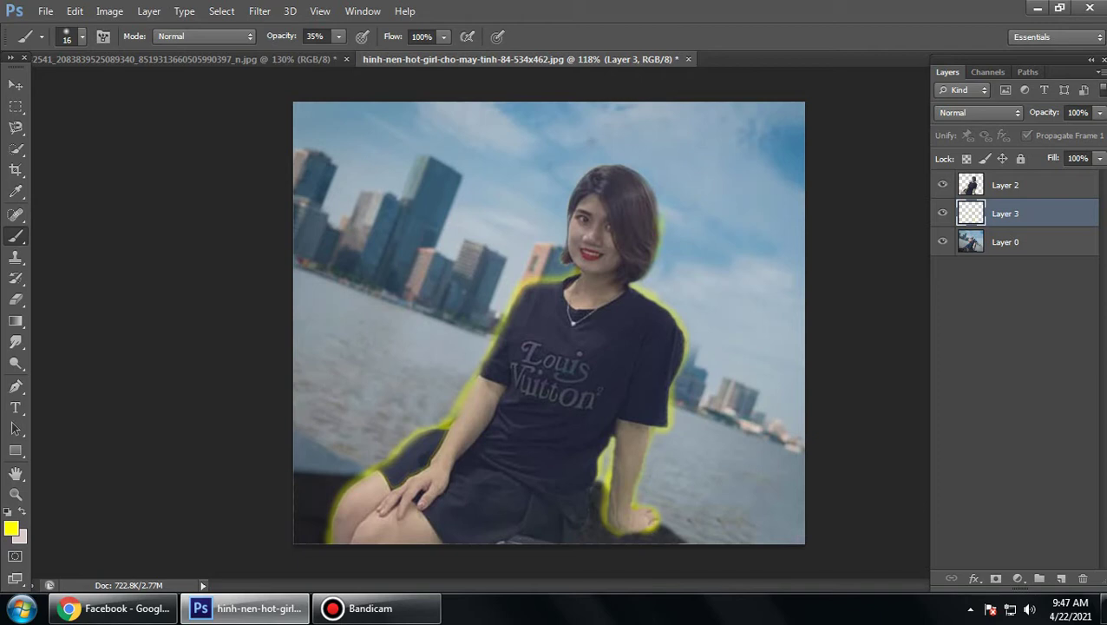
click(657, 196)
drag(643, 174, 598, 162)
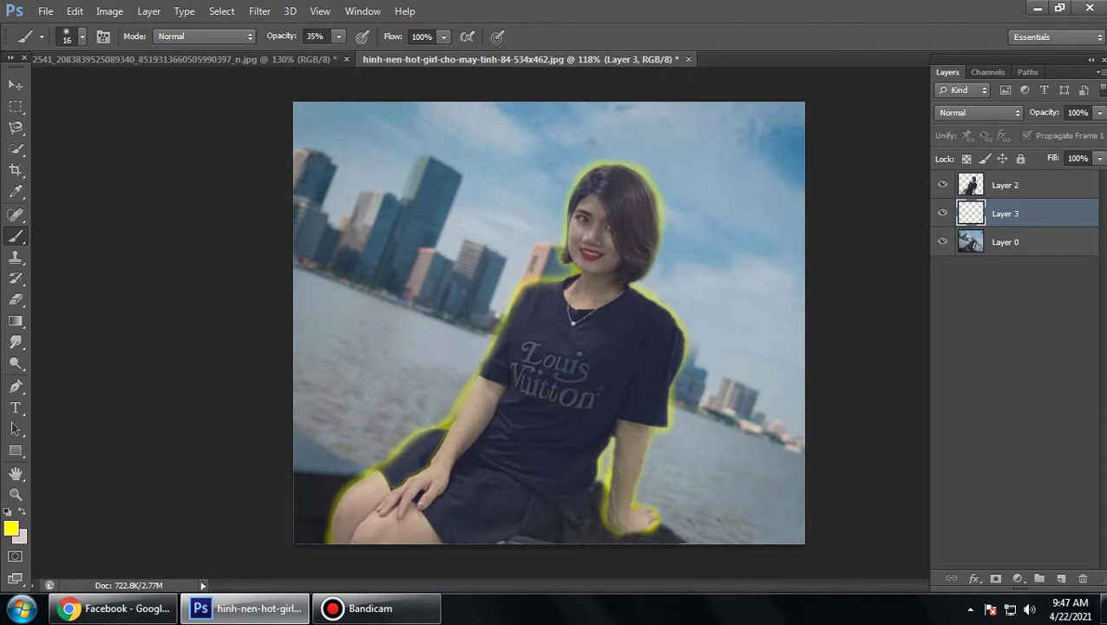
Step: Open Layer 3's blend-mode list and try Multiply on the yellow glow
scroll(550, 323, down, 2)
scroll(550, 323, up, 1)
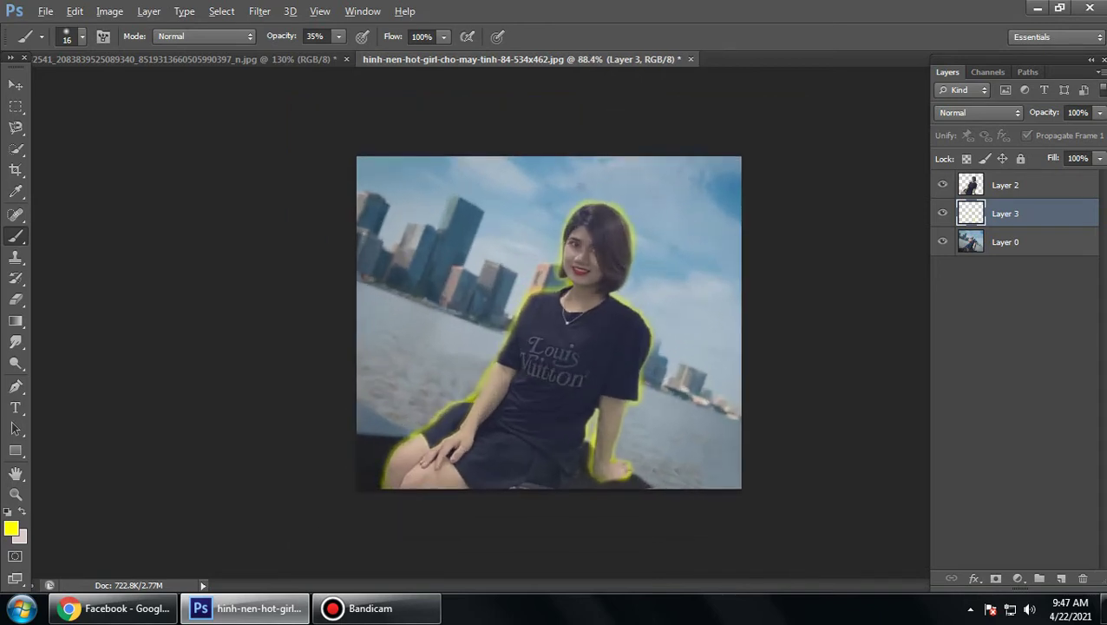
scroll(549, 323, up, 1)
scroll(549, 323, up, 1)
scroll(550, 323, down, 1)
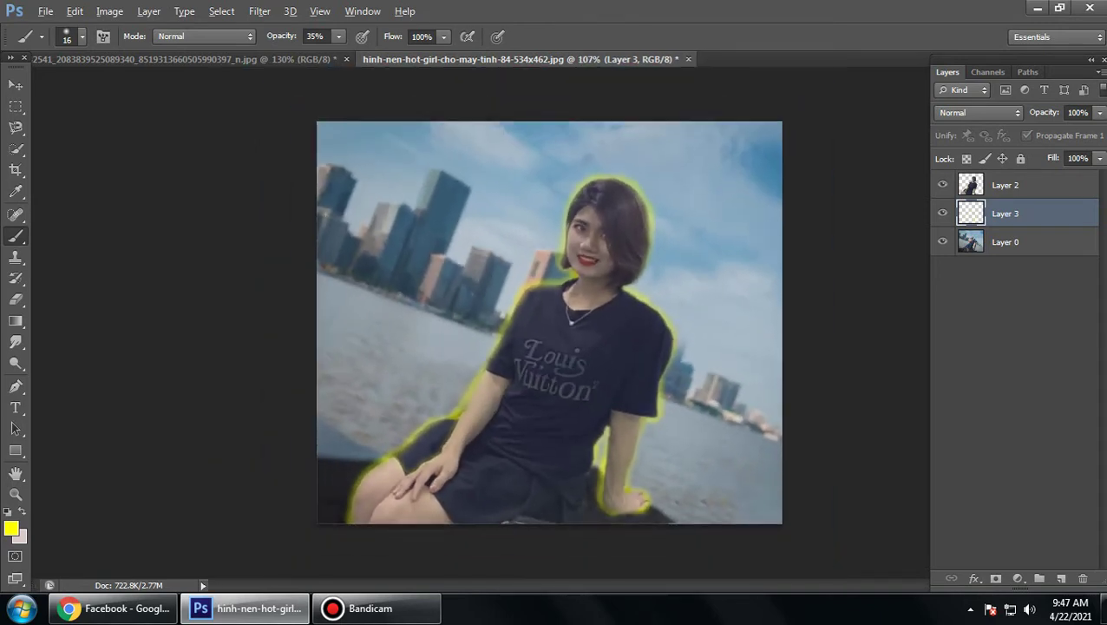
scroll(550, 323, up, 1)
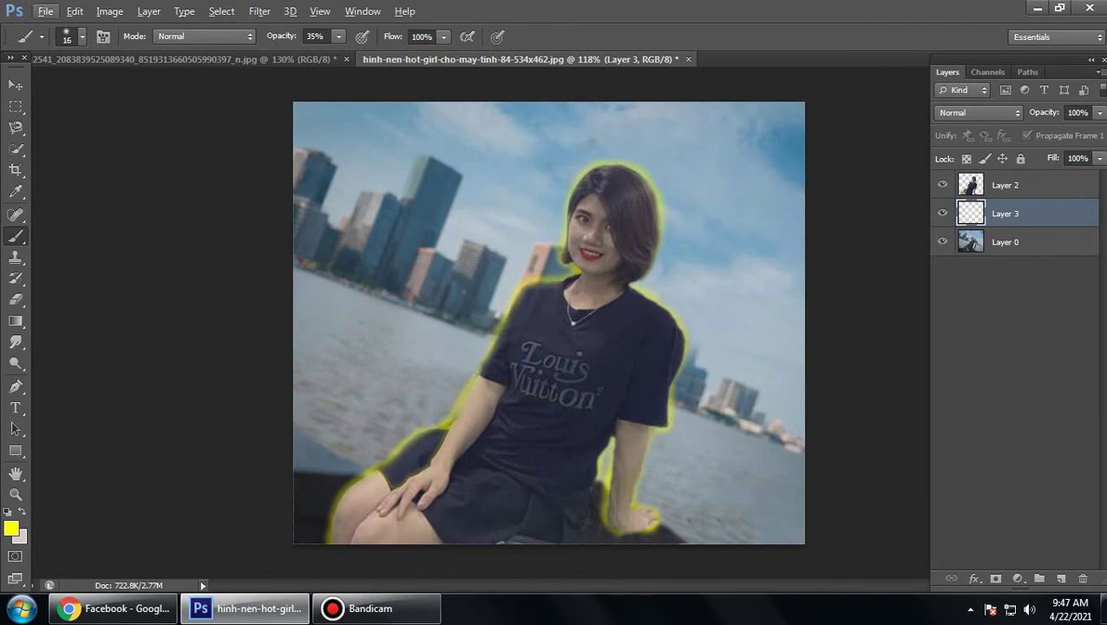
scroll(549, 323, down, 2)
scroll(550, 322, up, 1)
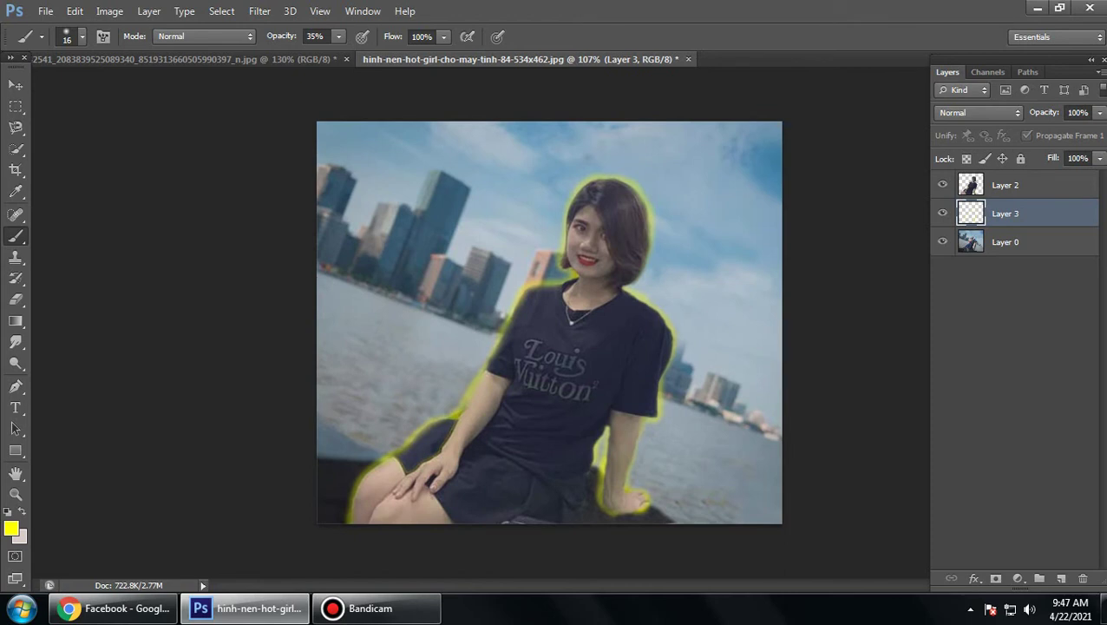
click(979, 112)
click(964, 180)
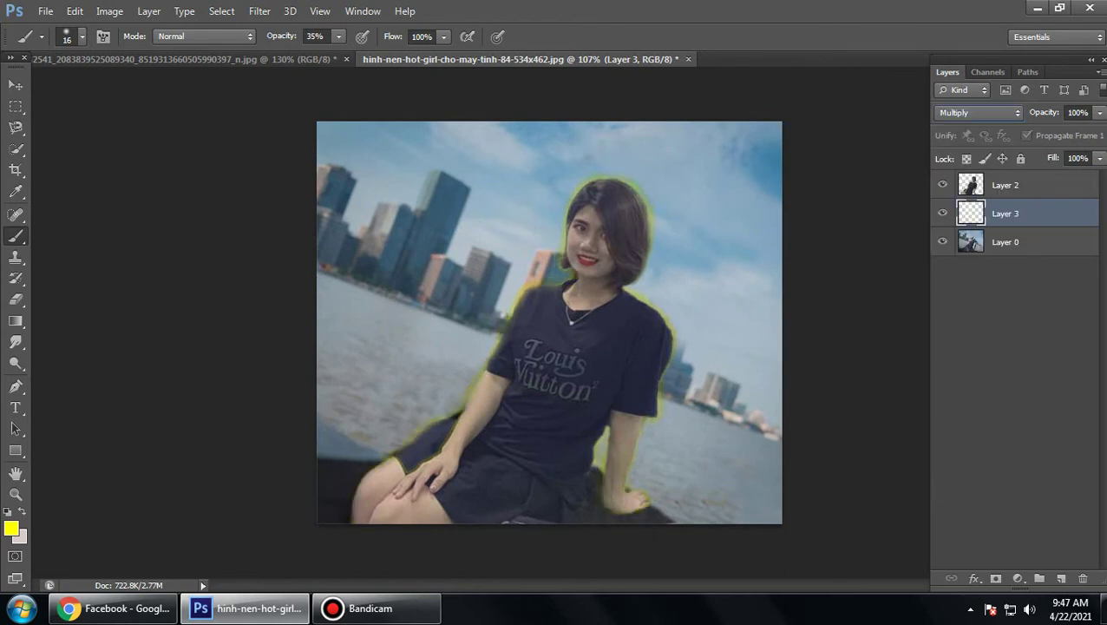
Step: Cycle through Darken, Screen and other modes, settle on Vivid Light, and zoom out to check
key(Up)
key(Down)
key(Down)
key(Down)
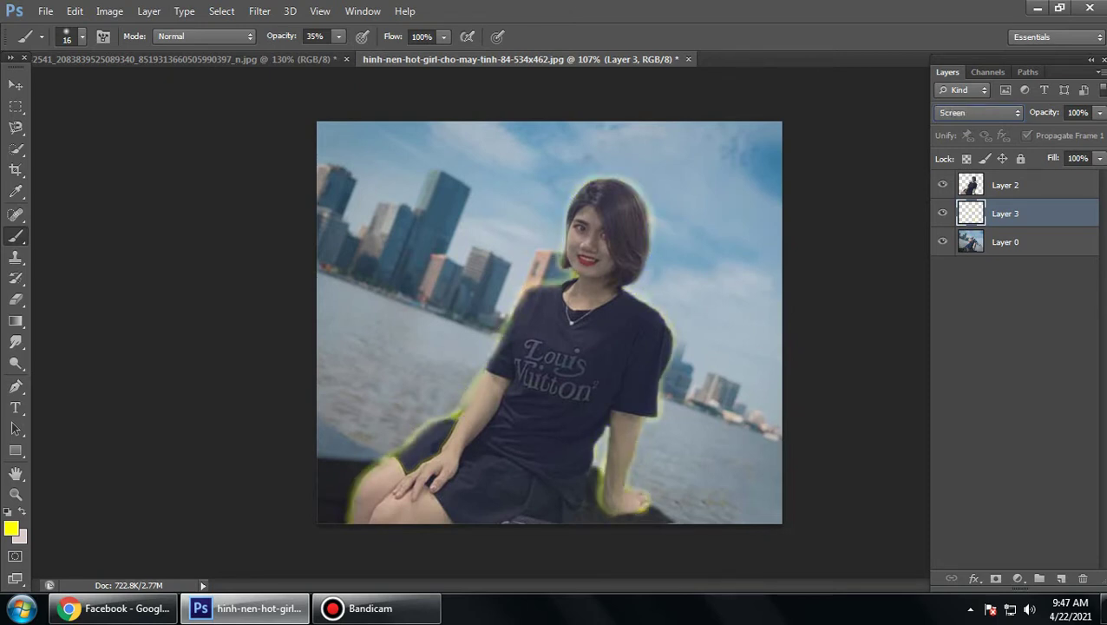
key(Down)
key(Down)
key(Down)
key(Down)
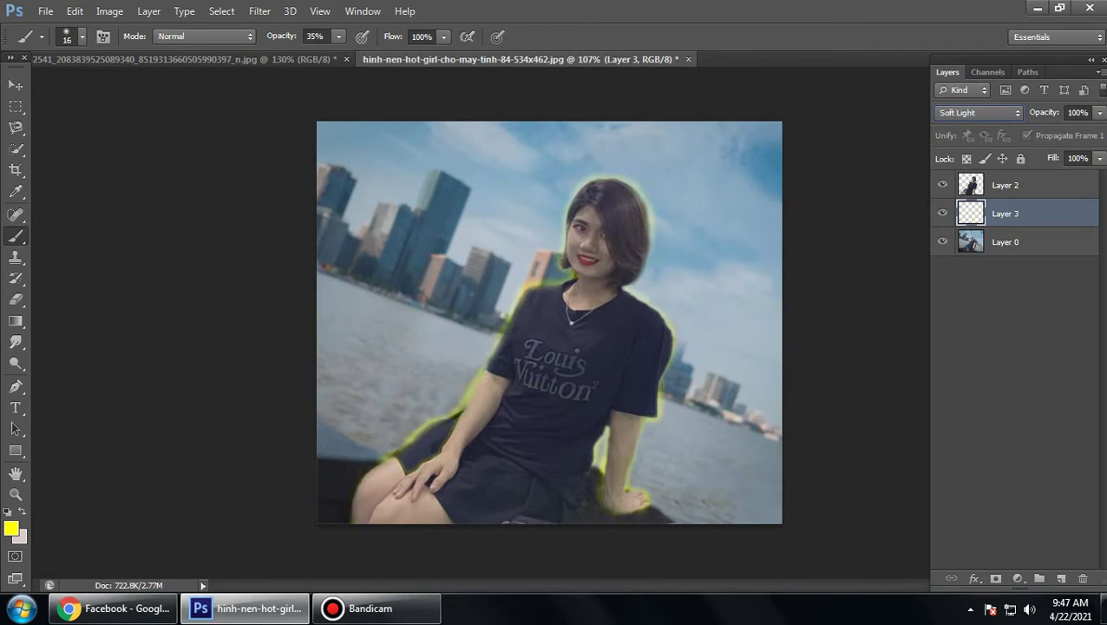
key(Up)
key(Down)
key(Down)
key(Down)
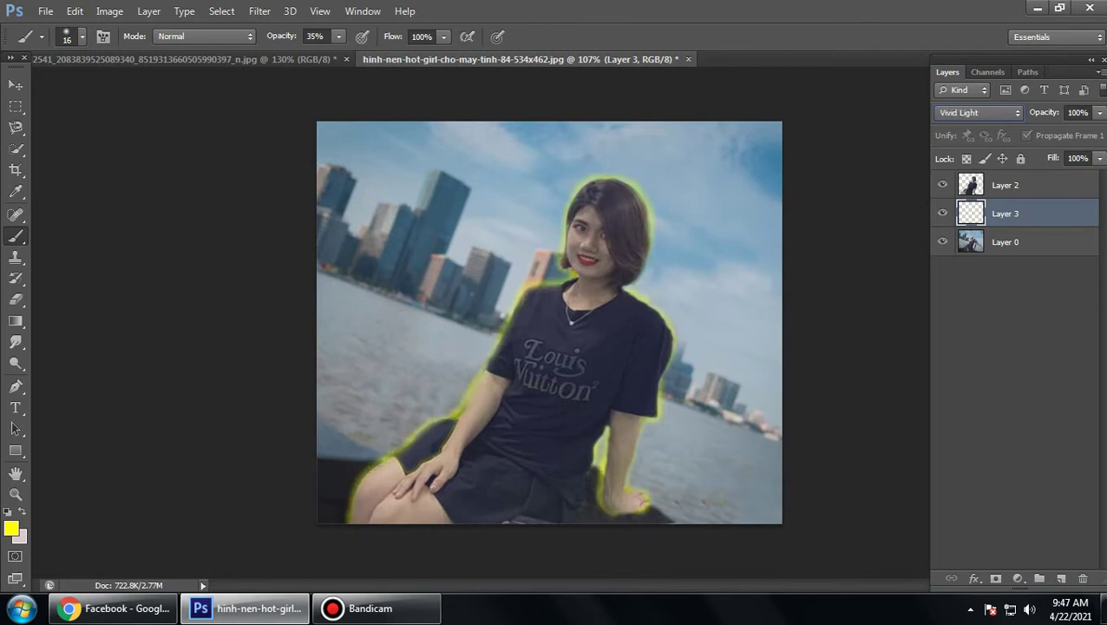
key(ctrl+minus)
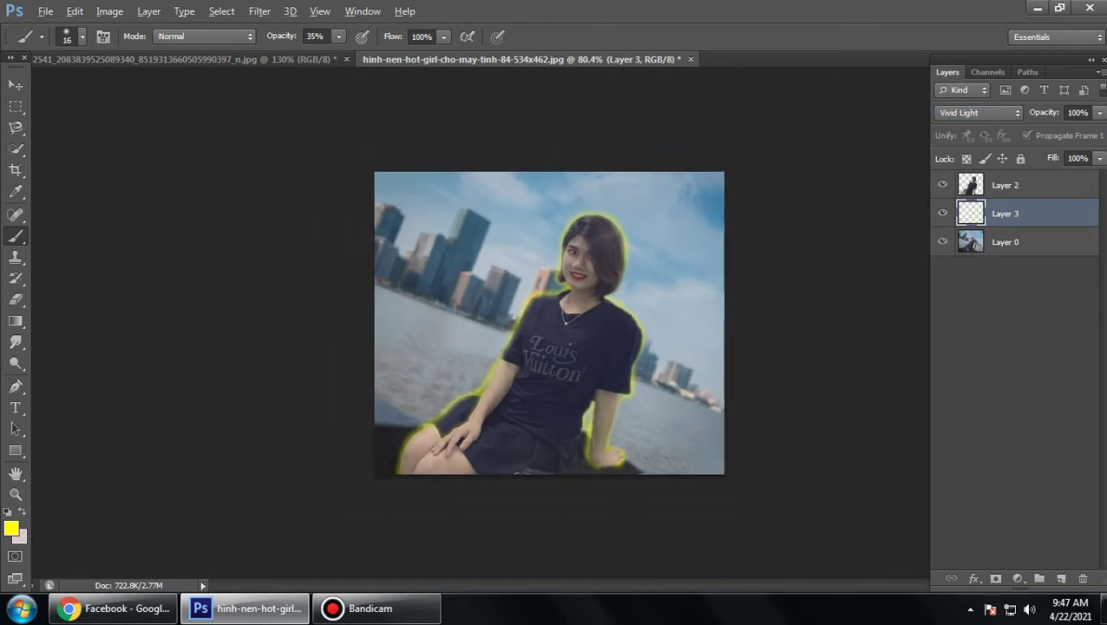
scroll(571, 344, up, 5)
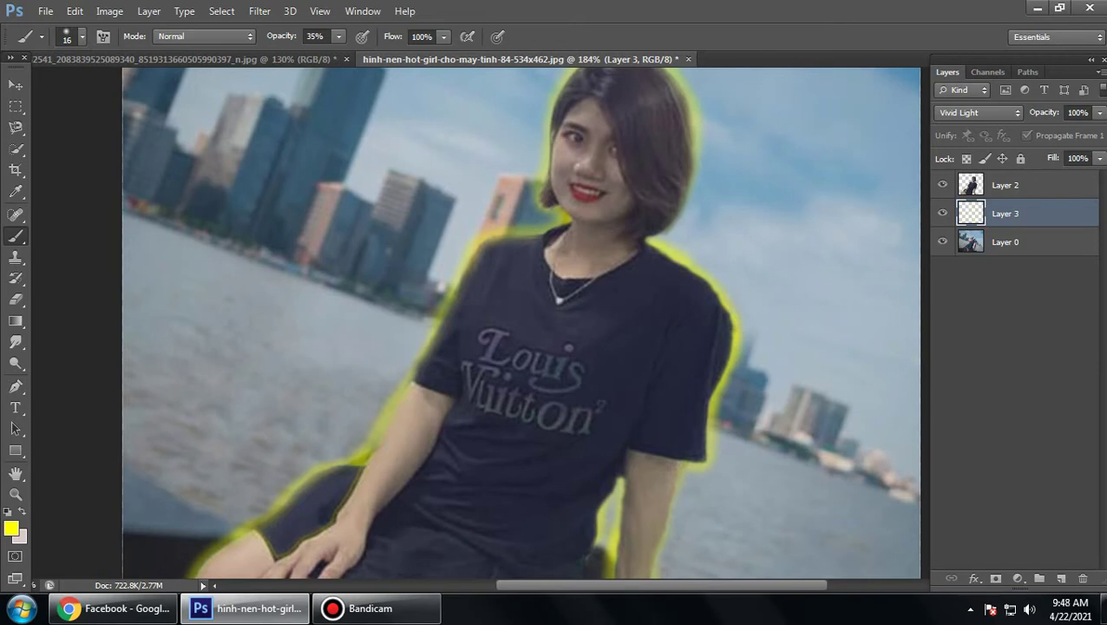
scroll(584, 350, down, 3)
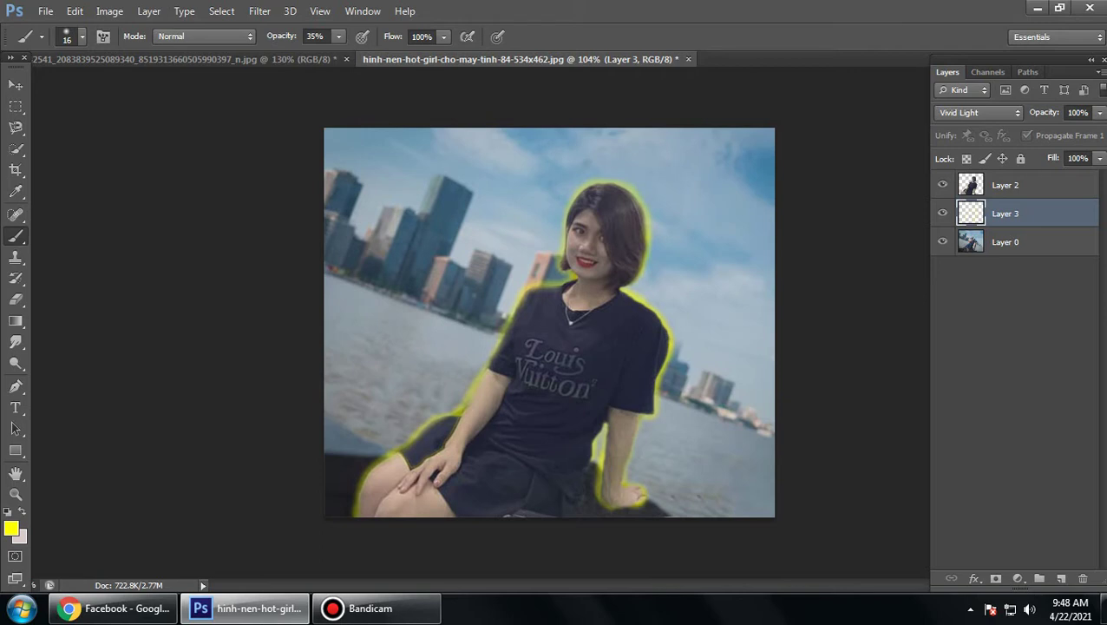
Step: Close the playground source photo tab, discarding its changes
key(ctrl+minus)
key(ctrl+plus)
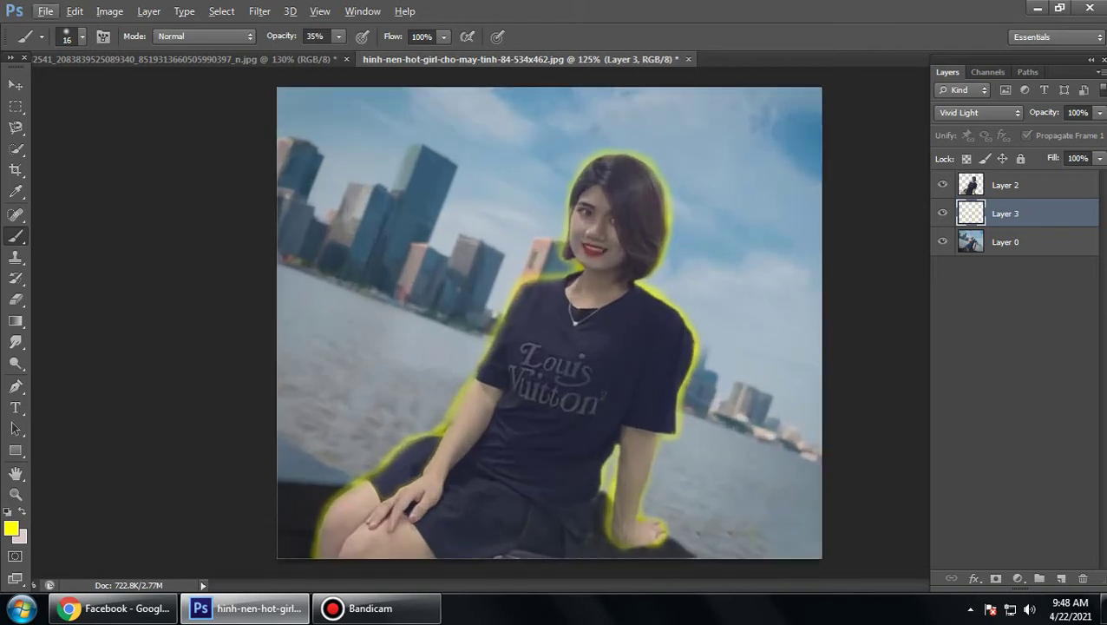
key(ctrl+Tab)
key(ctrl+w)
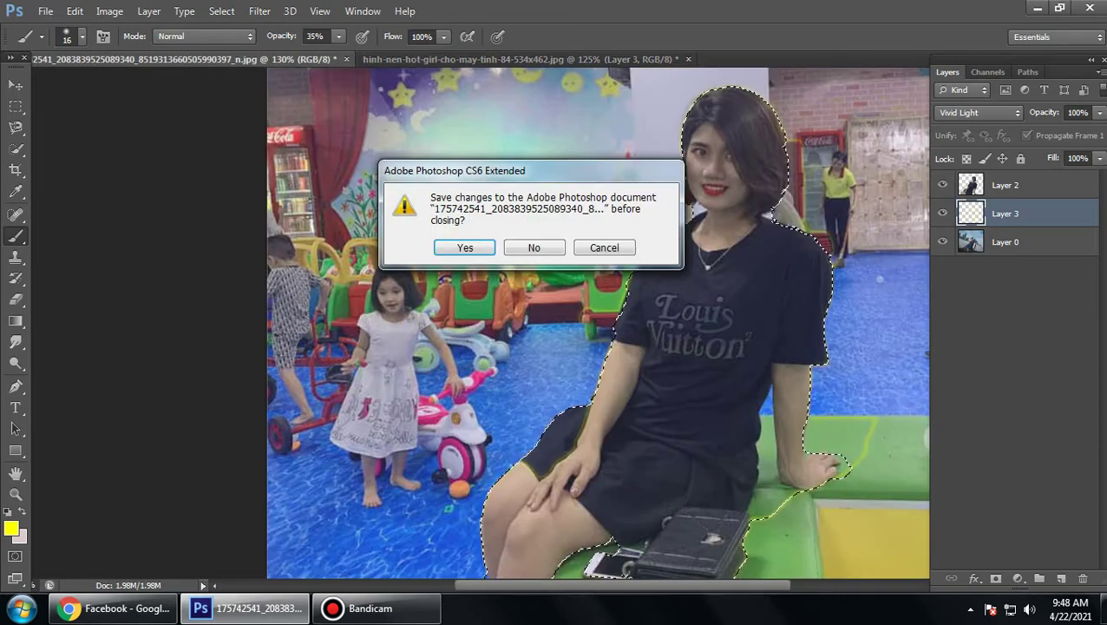
key(Return)
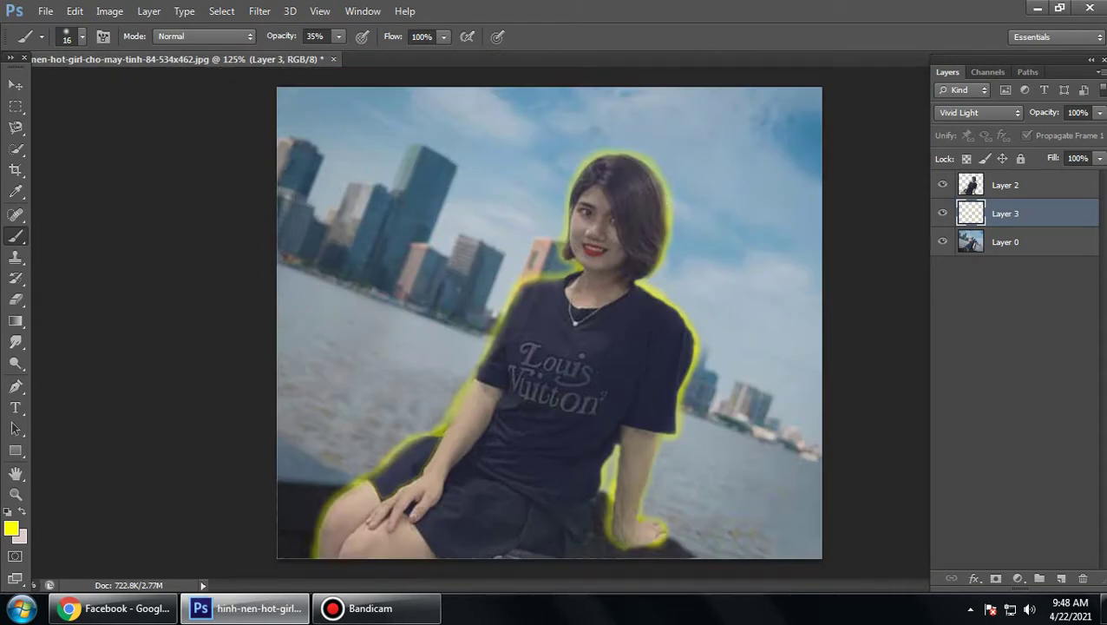
scroll(549, 322, down, 3)
scroll(550, 322, up, 2)
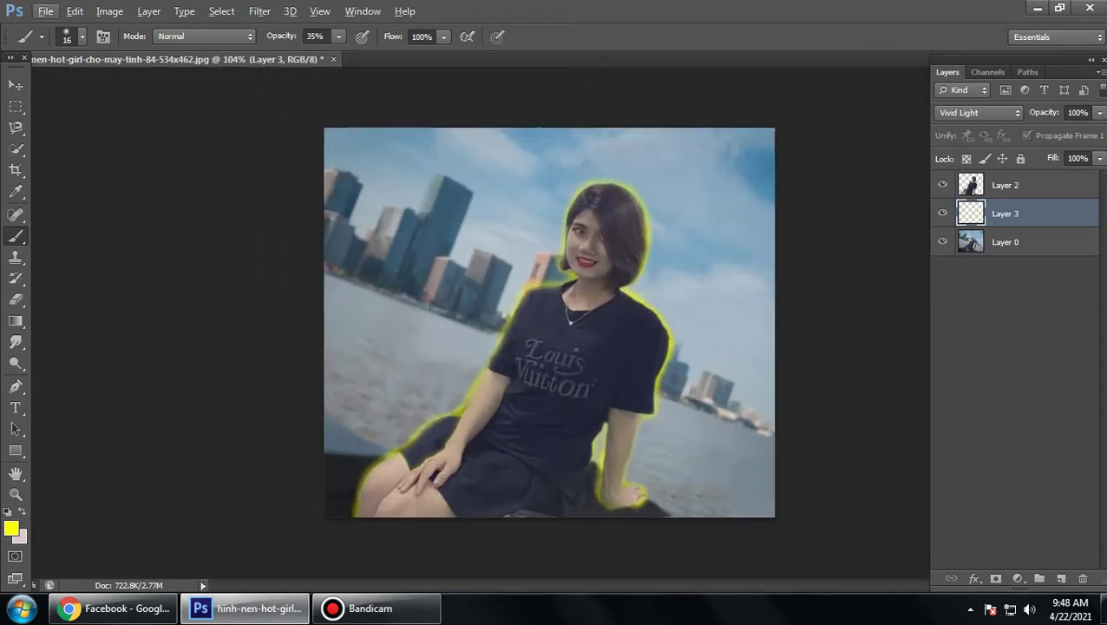
Step: Start Save As for the composite and choose JPEG as the file format
click(45, 10)
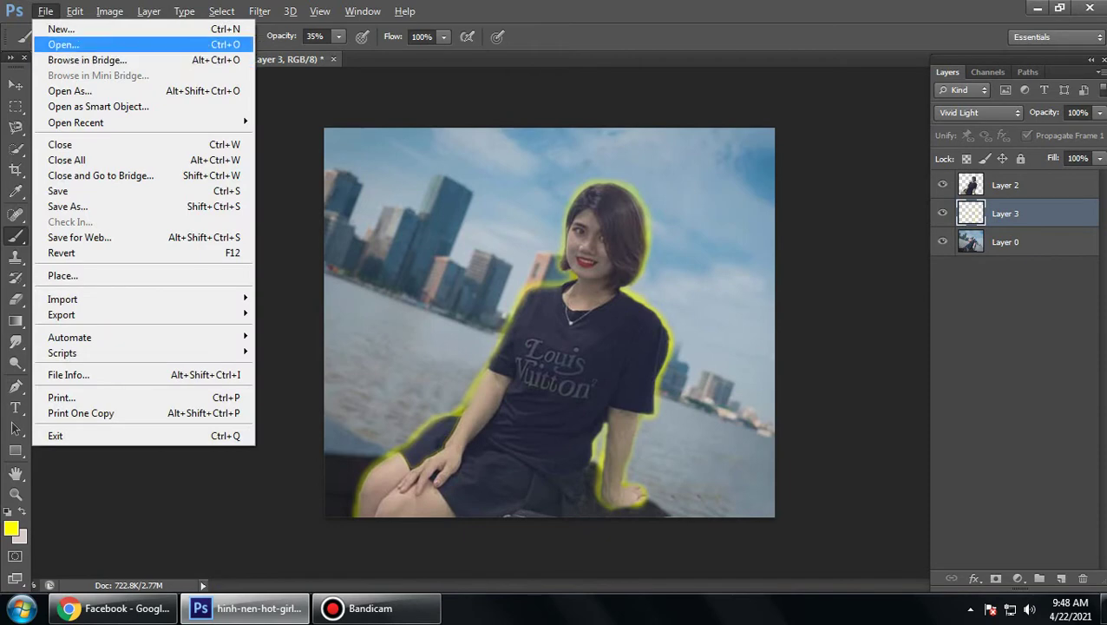
click(68, 205)
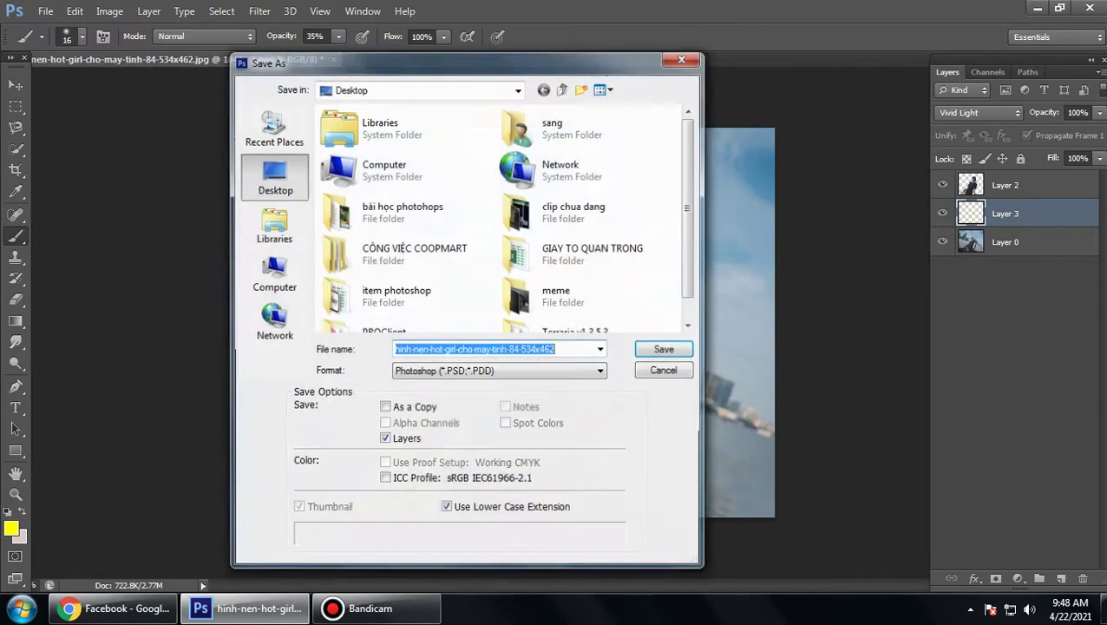
click(499, 372)
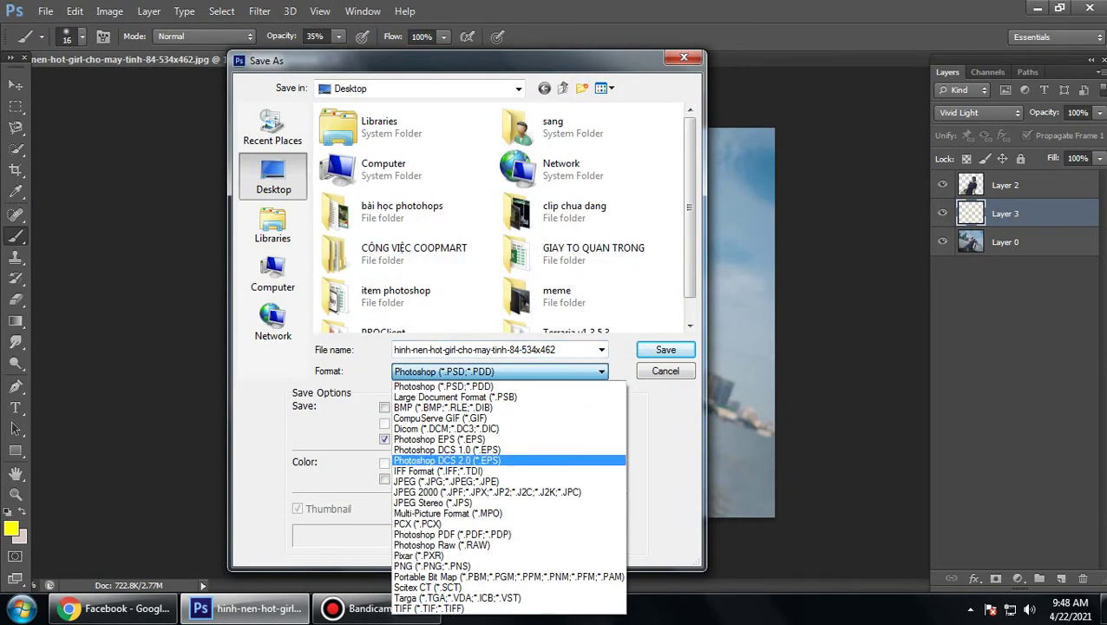
key(Up)
key(Up)
key(Up)
key(Return)
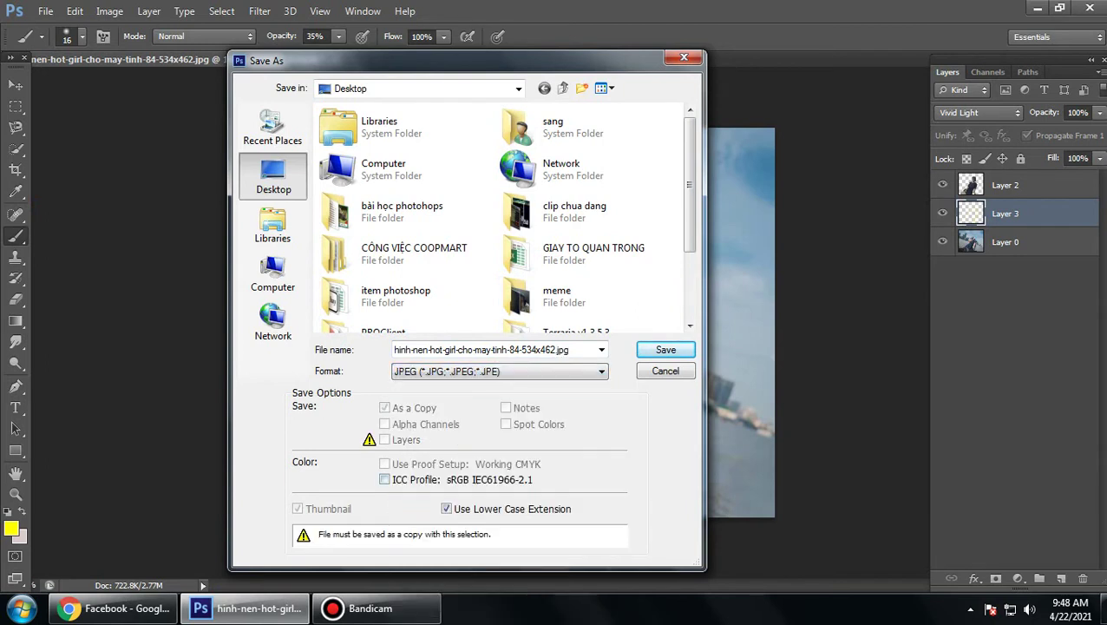
Step: Save it as new file '1' instead of overwriting, accepting Quality 12 Baseline JPEG options
key(Return)
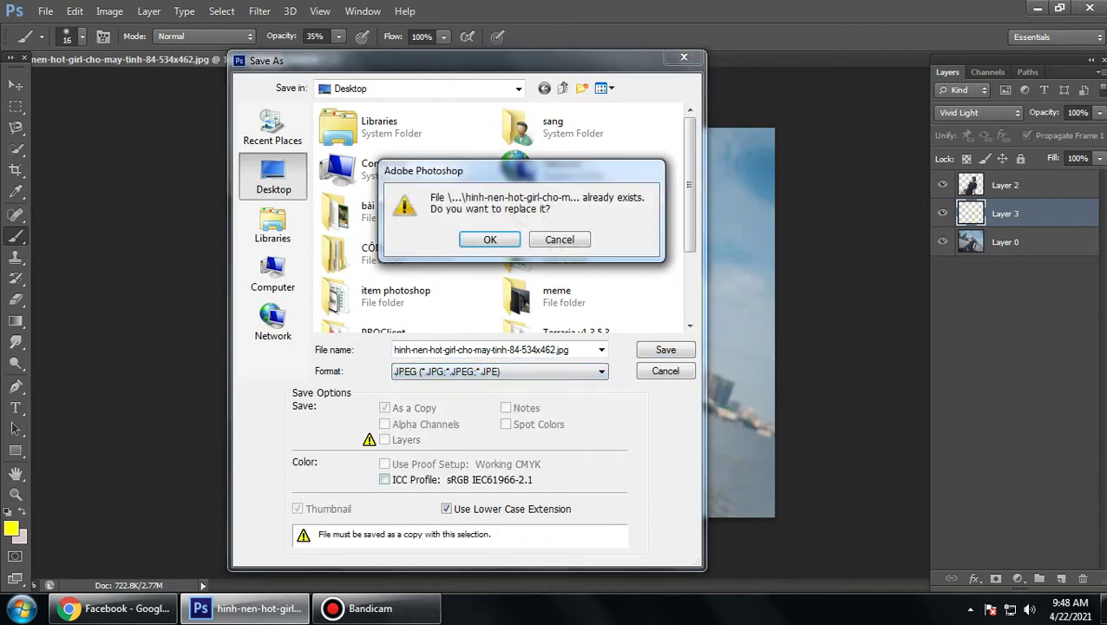
key(Tab)
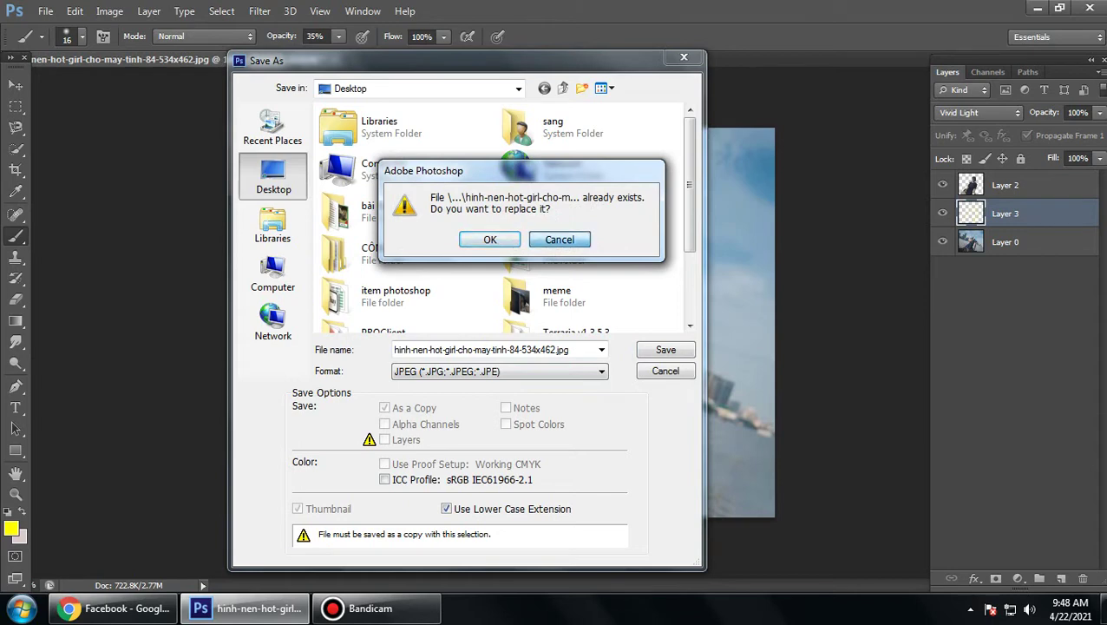
key(Return)
text(1)
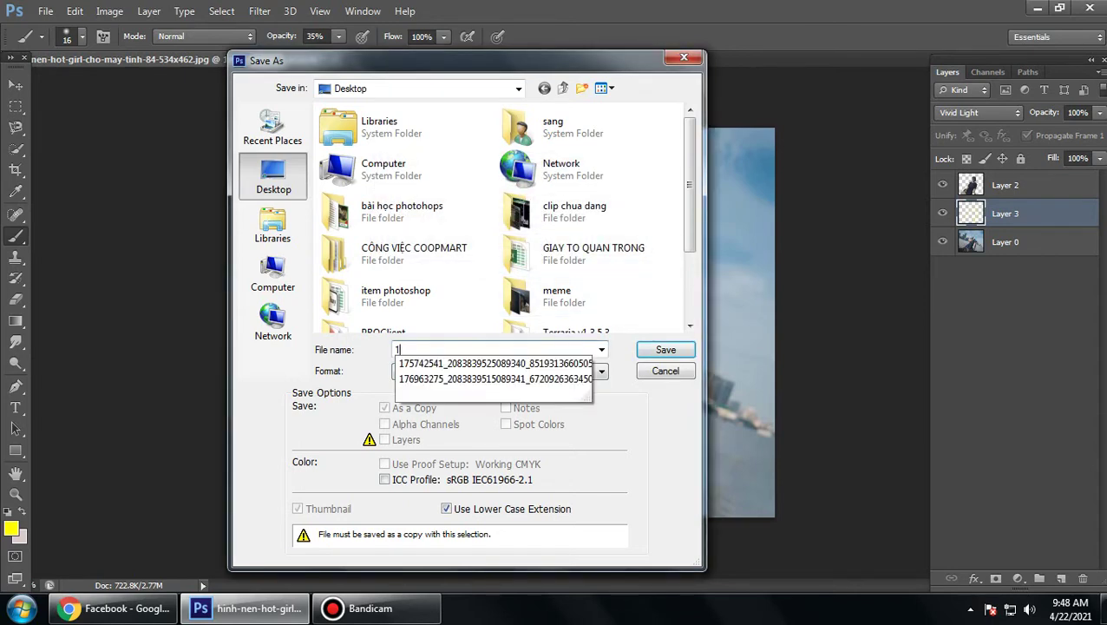
key(Return)
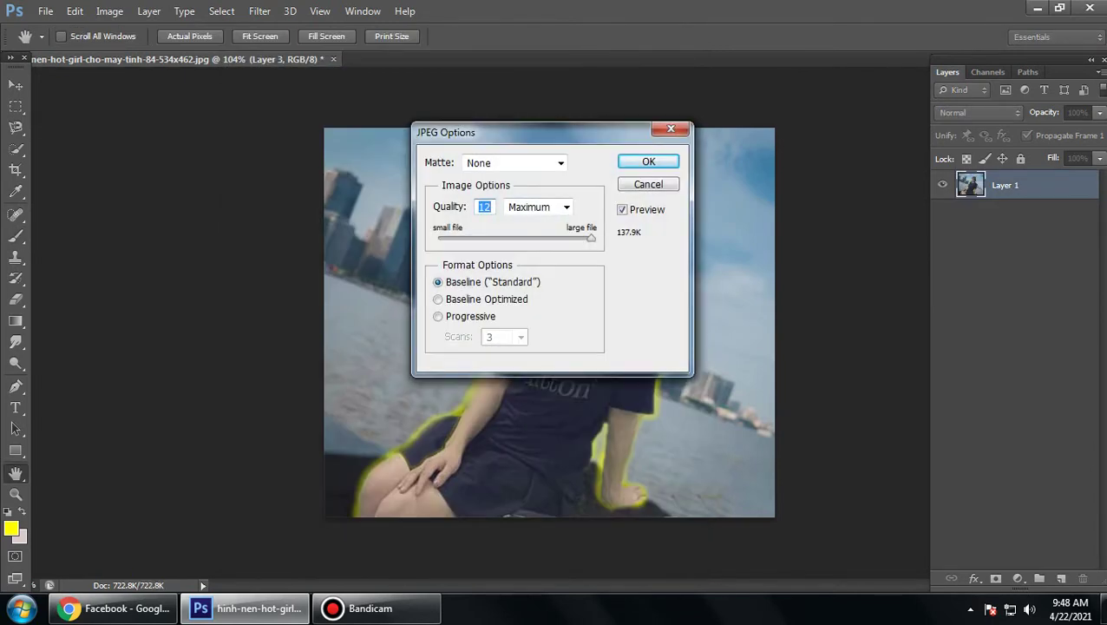
key(Return)
click(1038, 8)
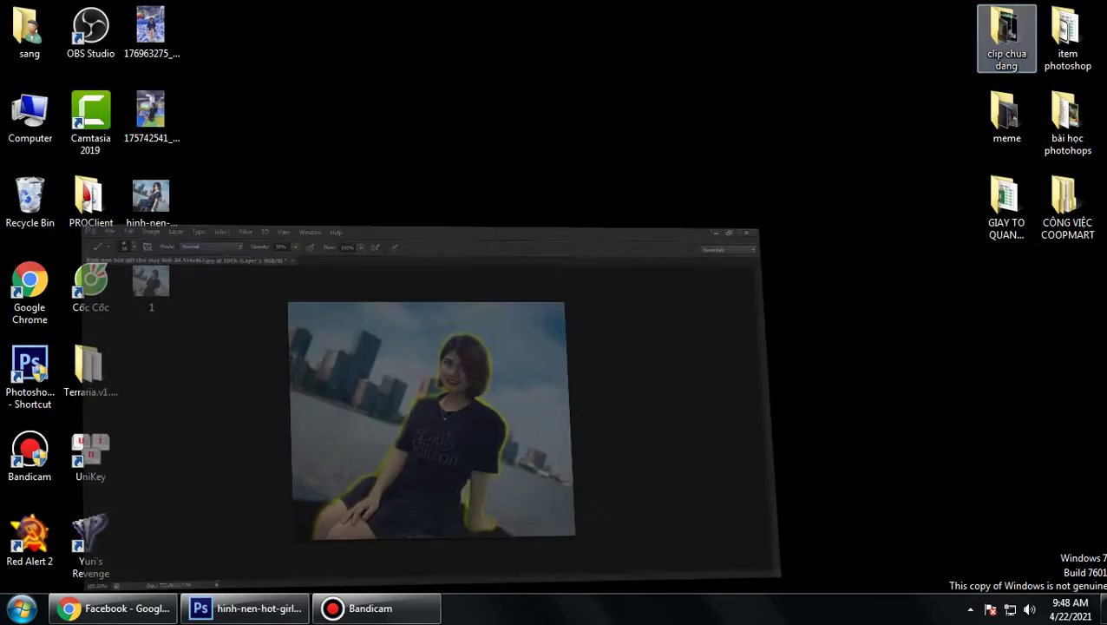
double_click(151, 282)
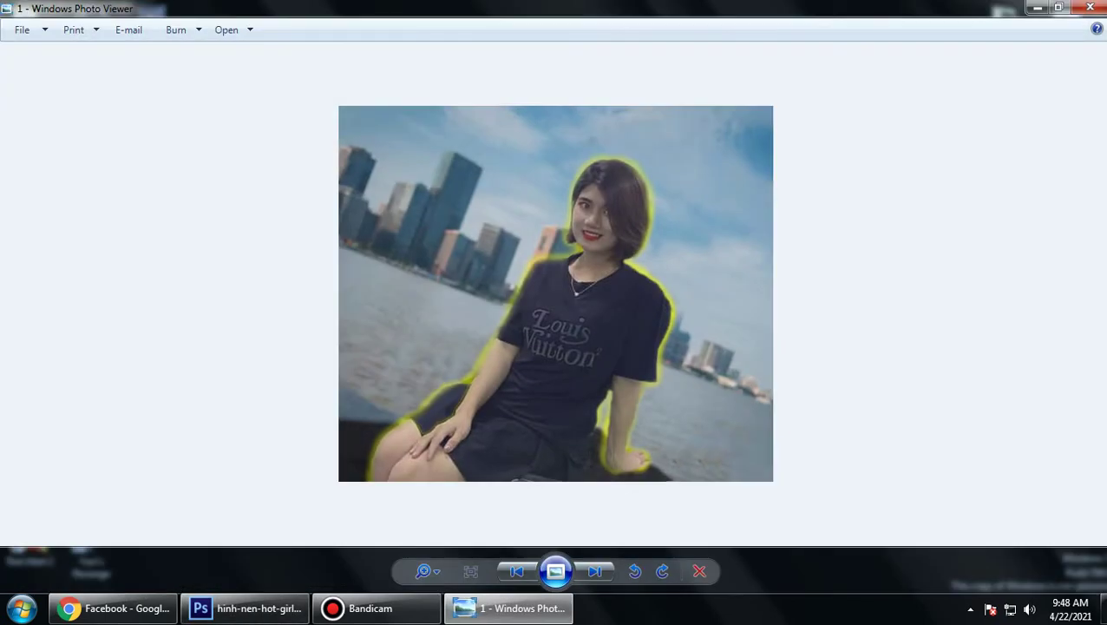
click(1090, 8)
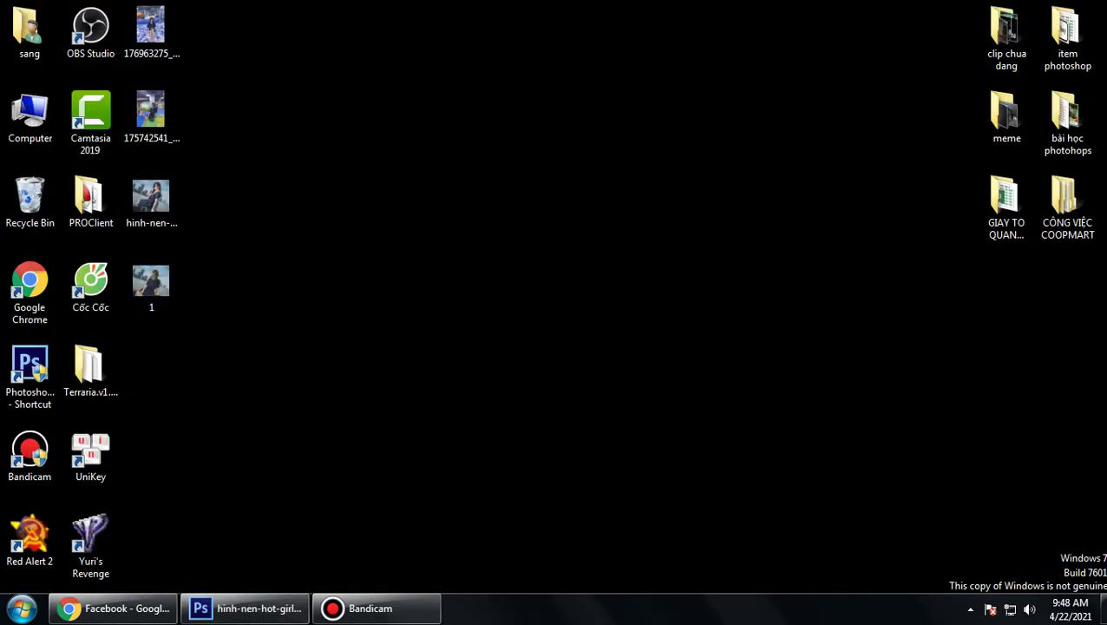
double_click(151, 197)
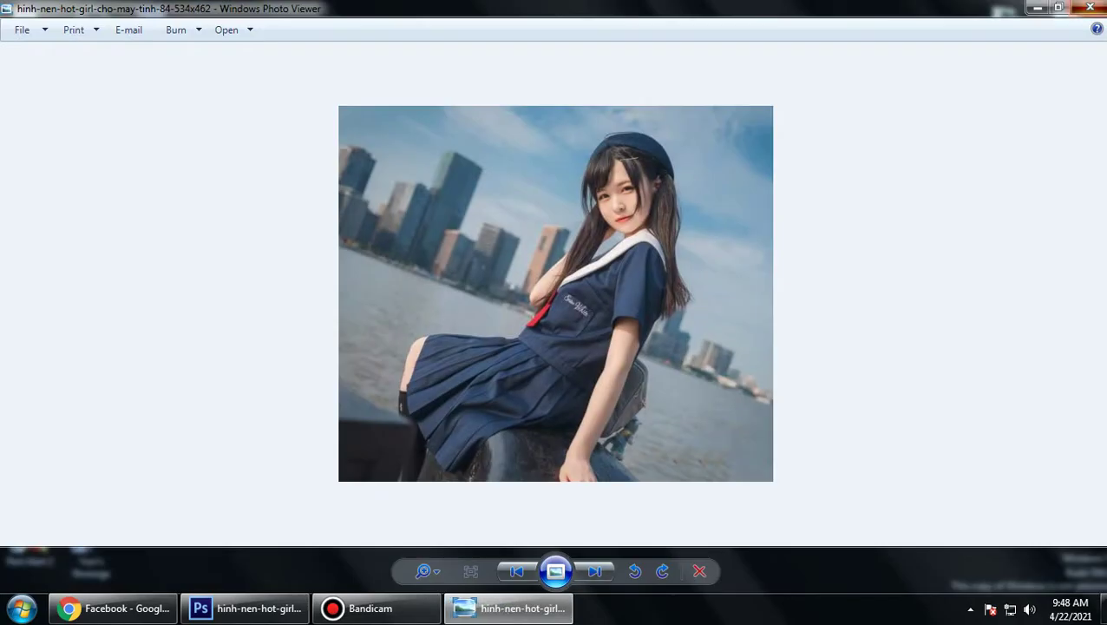
click(1090, 8)
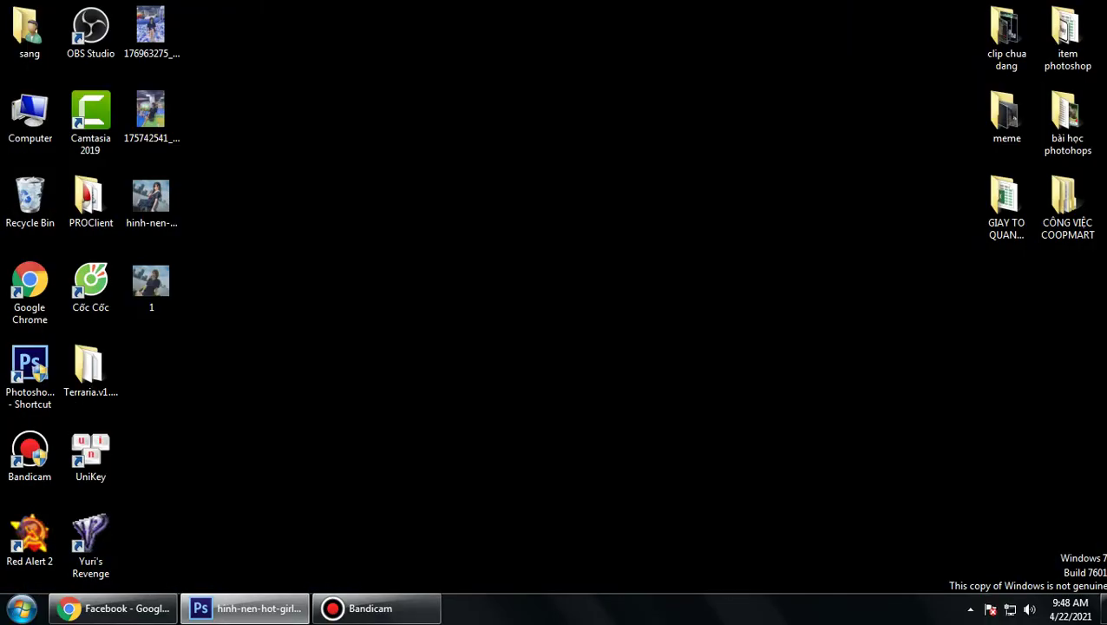
click(151, 282)
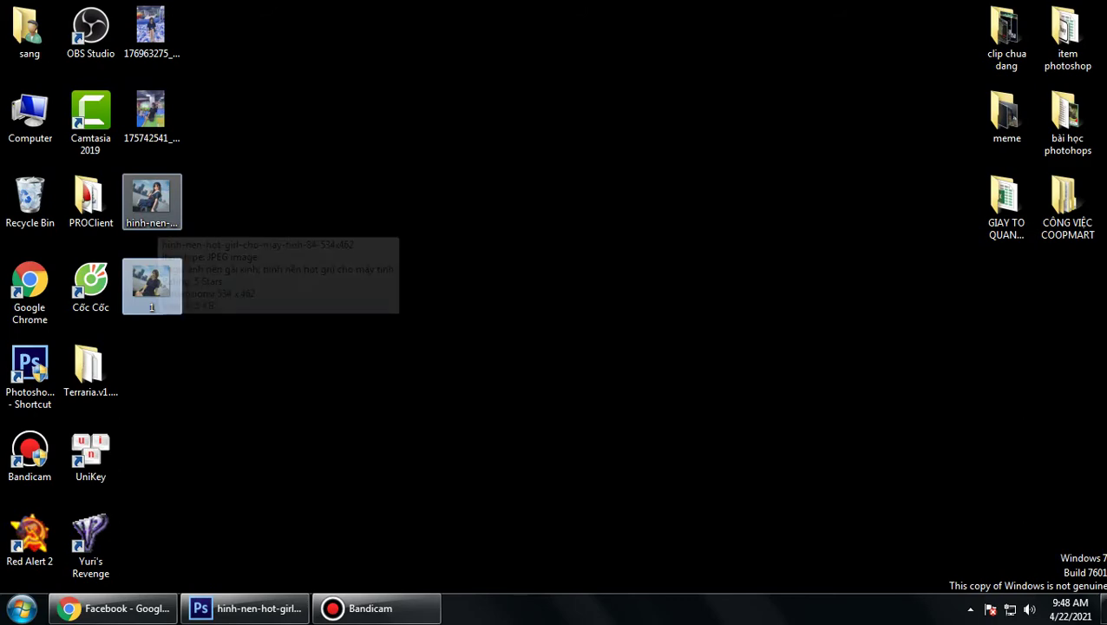
double_click(151, 282)
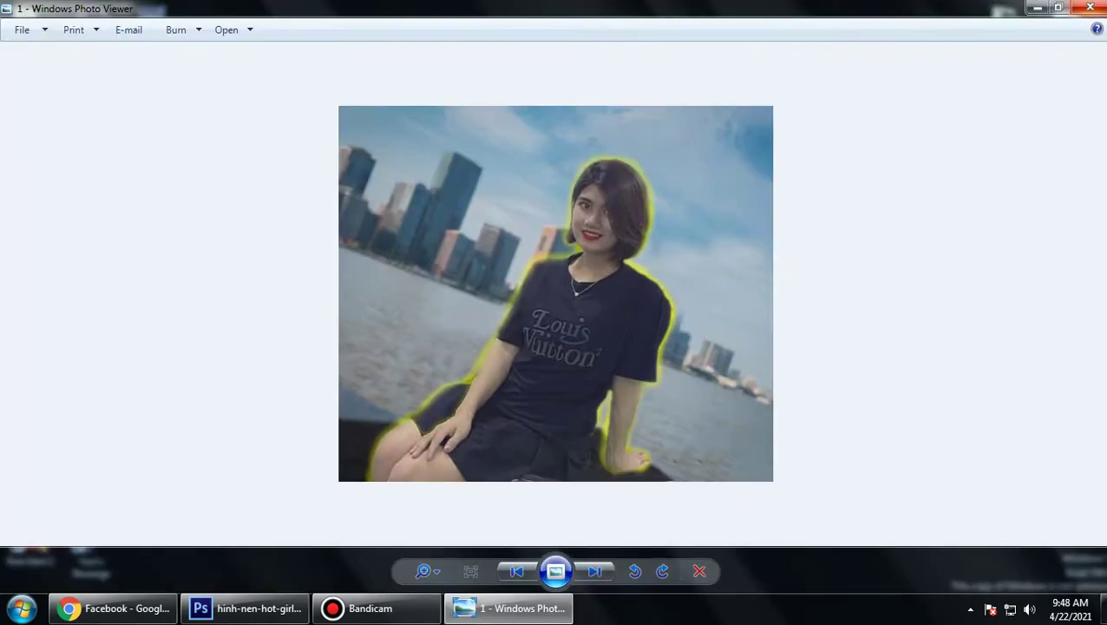
key(alt+F4)
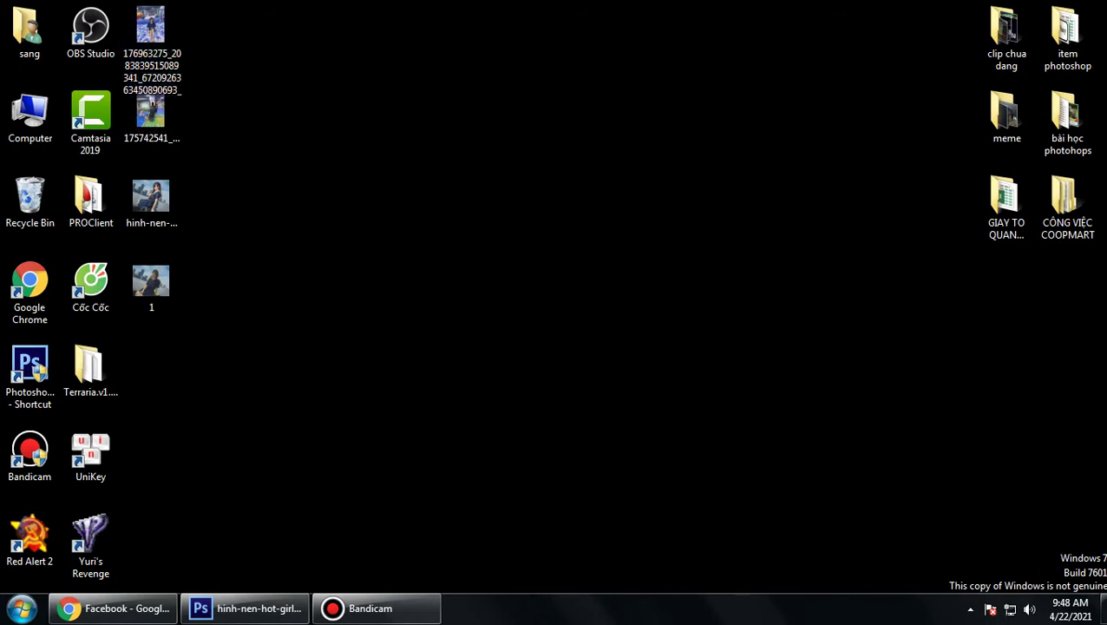
click(246, 609)
Step: Close the composite unsaved and open the 176963275 ball-pit JPEG from the Desktop
click(333, 59)
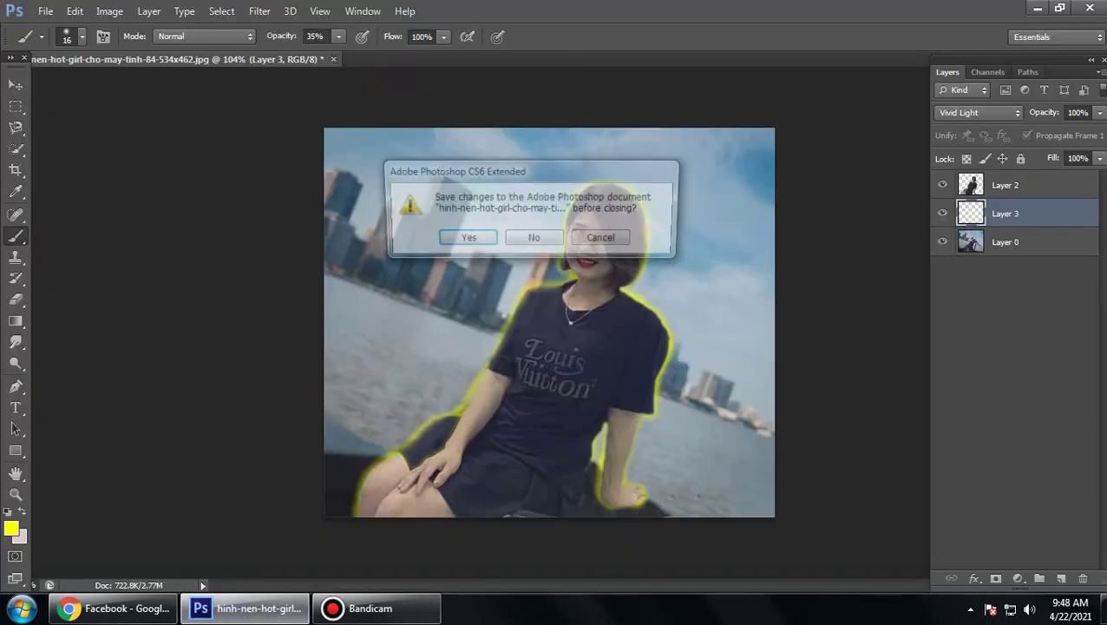
click(524, 239)
key(alt+f)
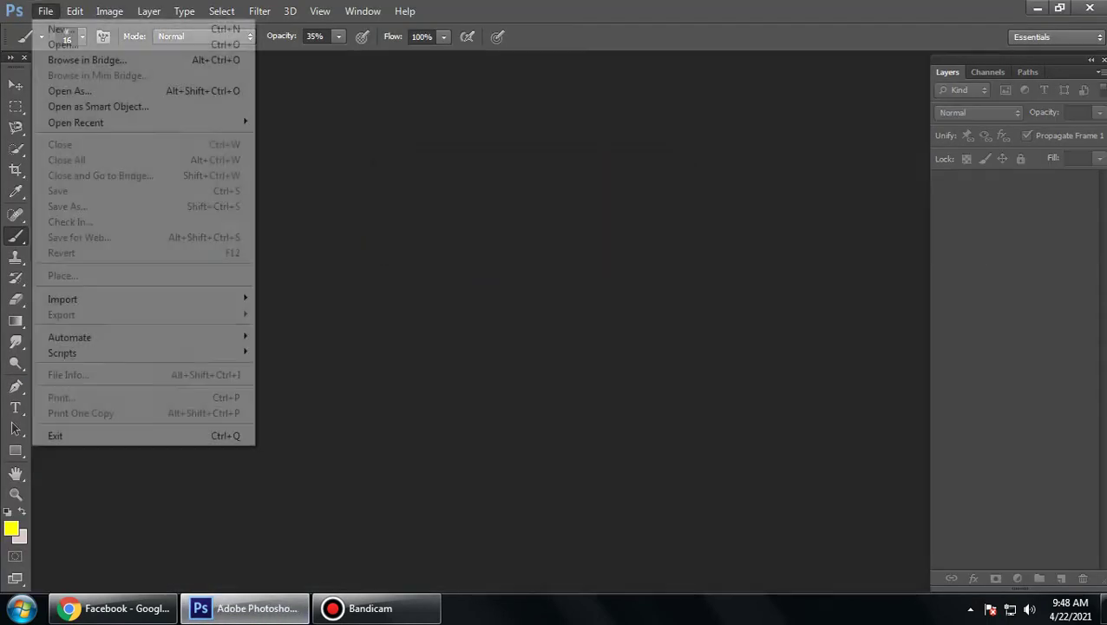
key(Down)
key(Down)
key(Return)
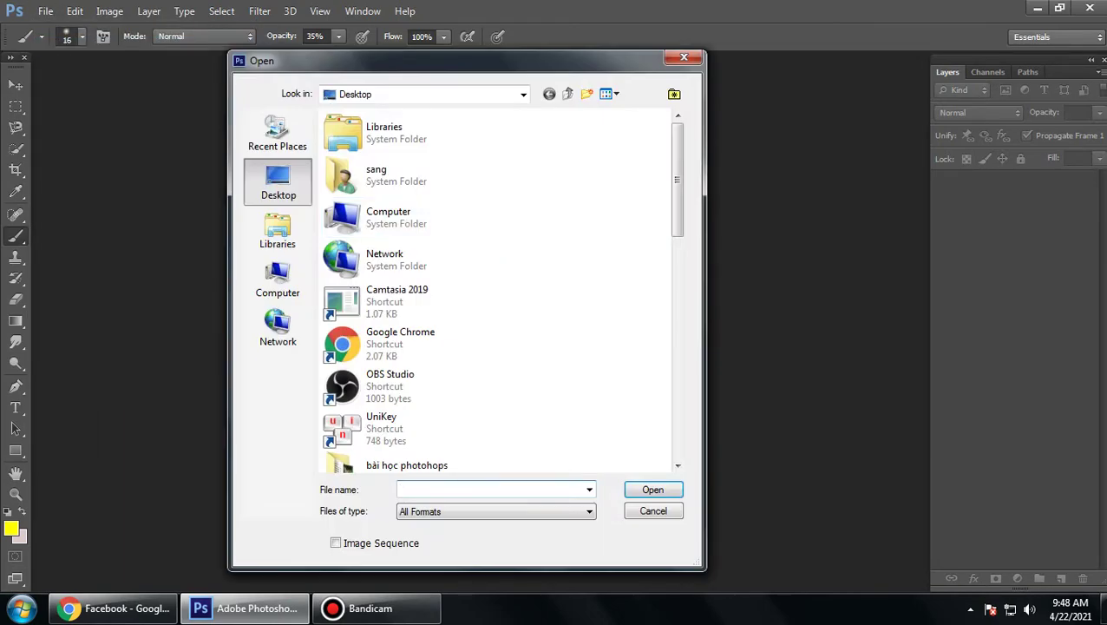
drag(677, 180, 677, 401)
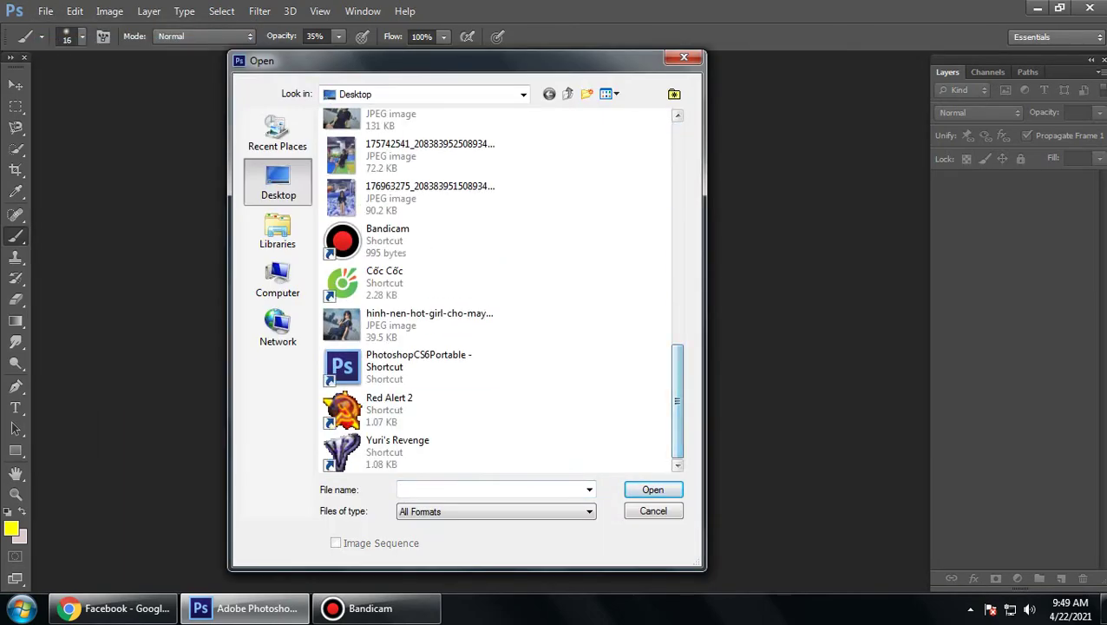
double_click(408, 195)
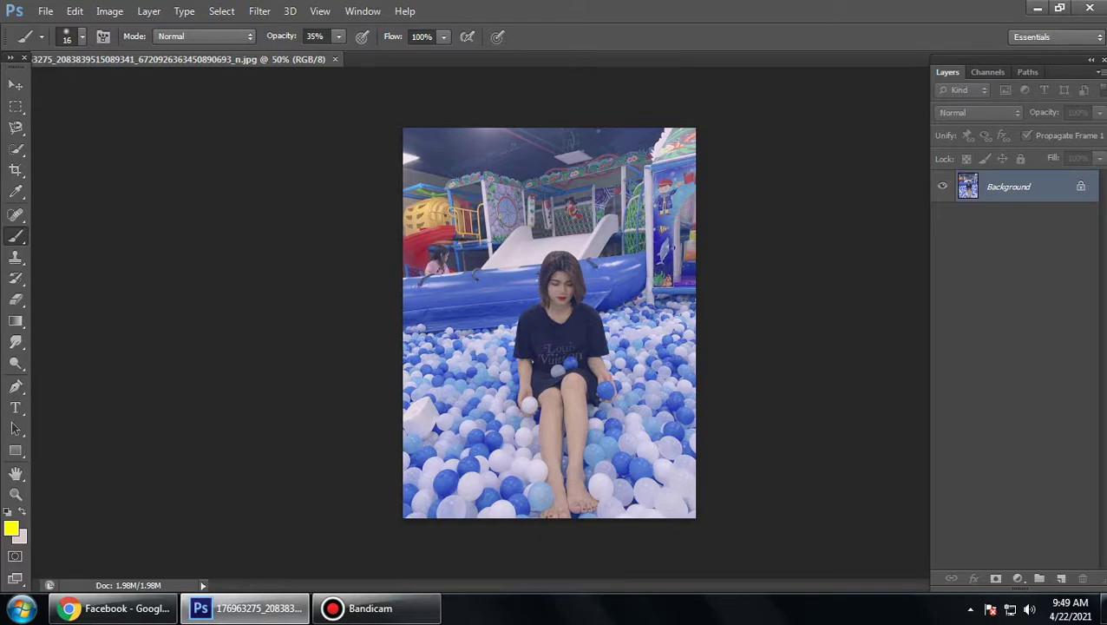
Step: Switch to Chrome's Google Images tab and browse the anh gai dep results
click(113, 609)
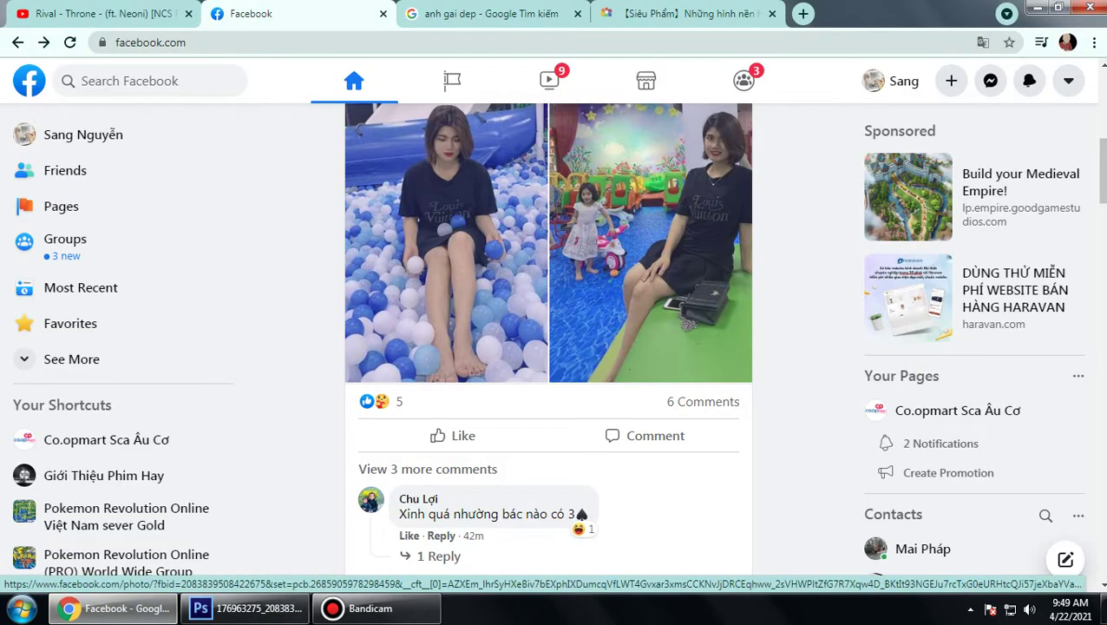
click(487, 13)
scroll(304, 347, down, 3)
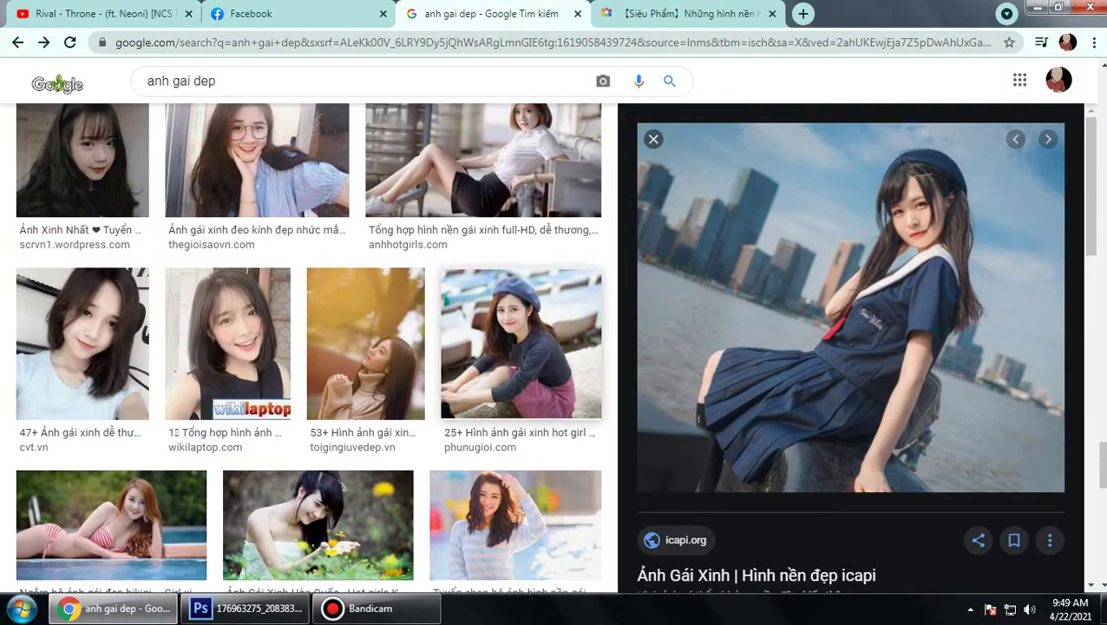
scroll(707, 390, down, 5)
scroll(707, 364, down, 4)
scroll(707, 364, down, 2)
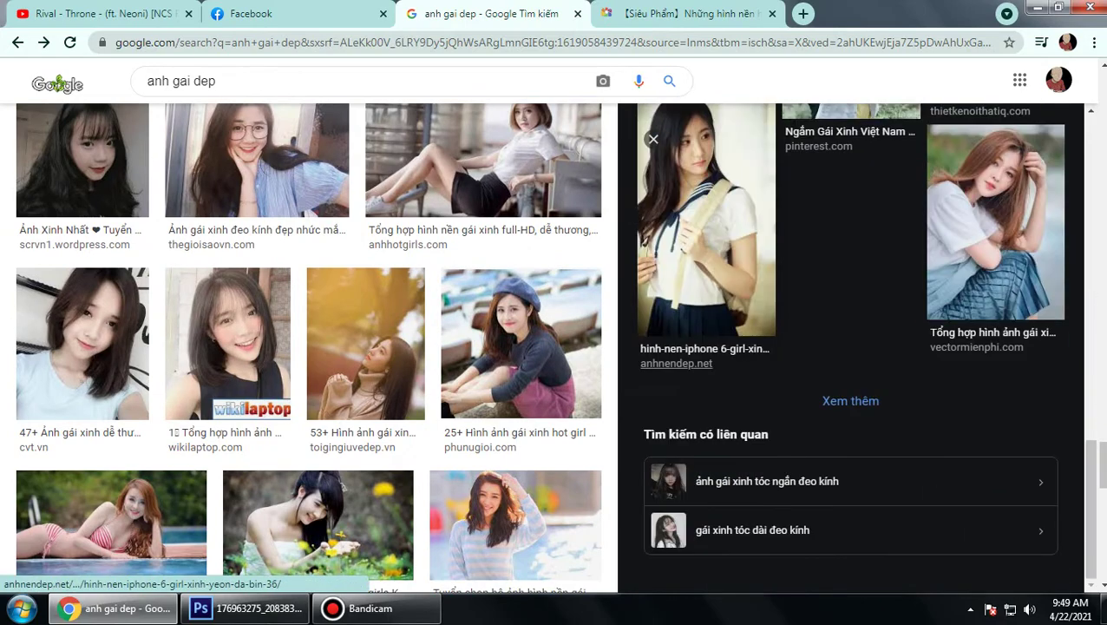
scroll(706, 364, up, 2)
scroll(707, 364, up, 5)
scroll(706, 365, down, 4)
scroll(355, 260, up, 4)
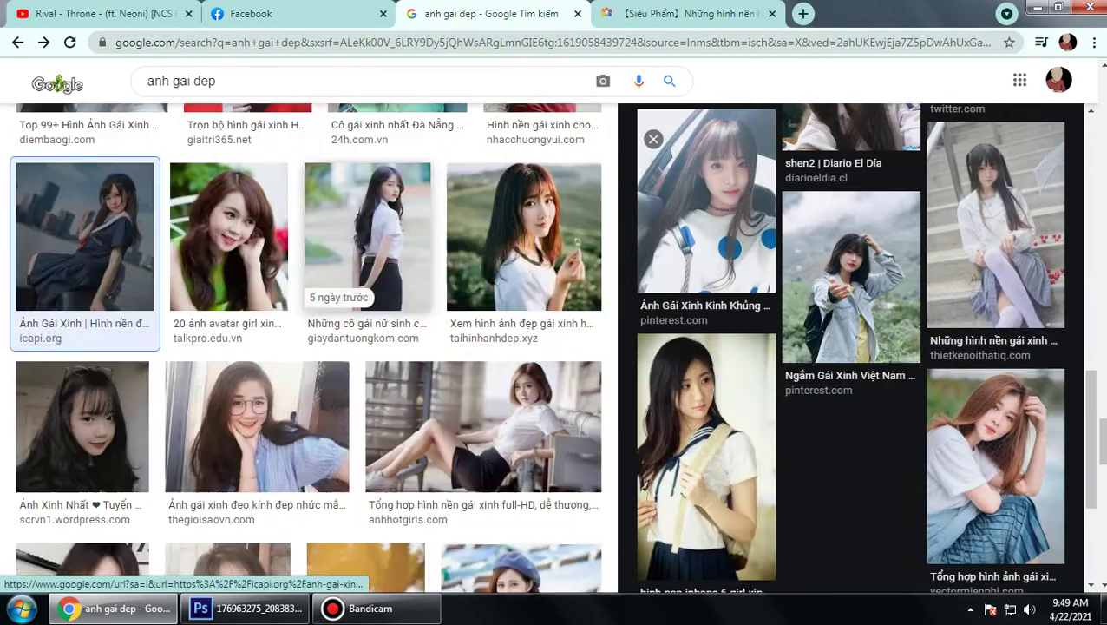
scroll(355, 260, up, 4)
scroll(360, 200, up, 3)
scroll(360, 199, up, 3)
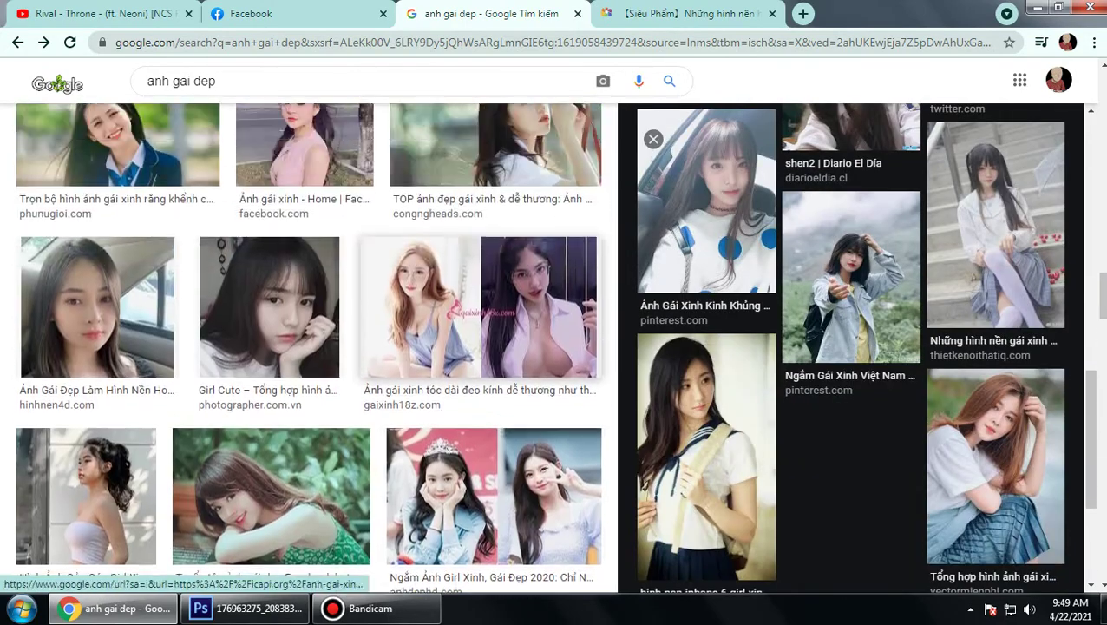
scroll(360, 200, up, 3)
scroll(360, 199, up, 2)
scroll(360, 199, up, 3)
scroll(360, 199, up, 3)
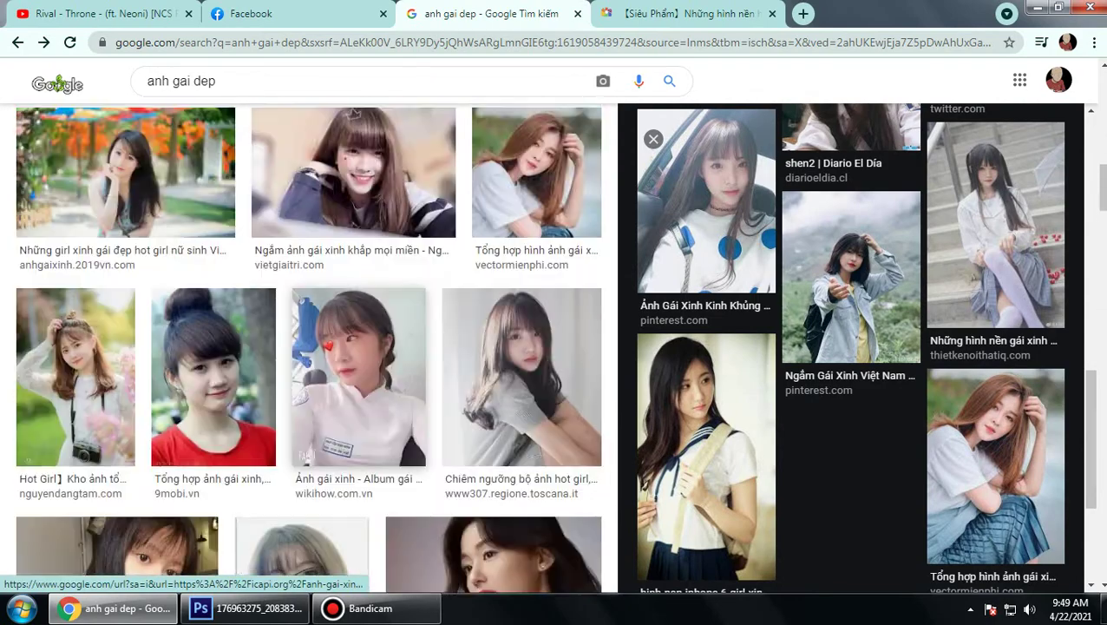
scroll(360, 200, up, 3)
scroll(361, 200, up, 1)
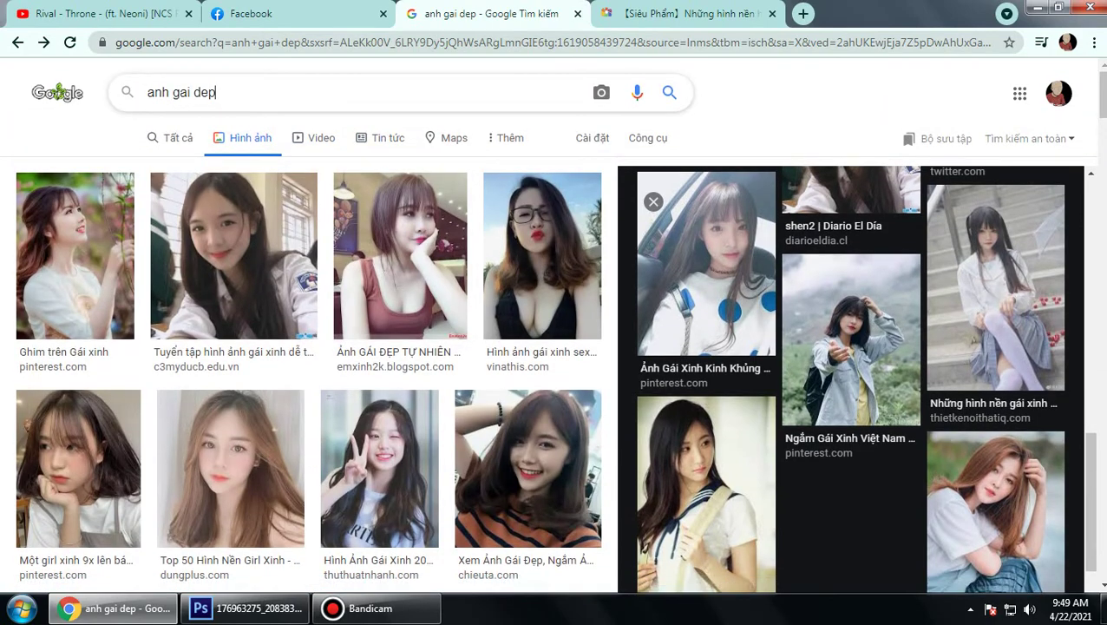
Step: Replace the query with 'girl and bloon' and run the image search
drag(217, 92, 146, 92)
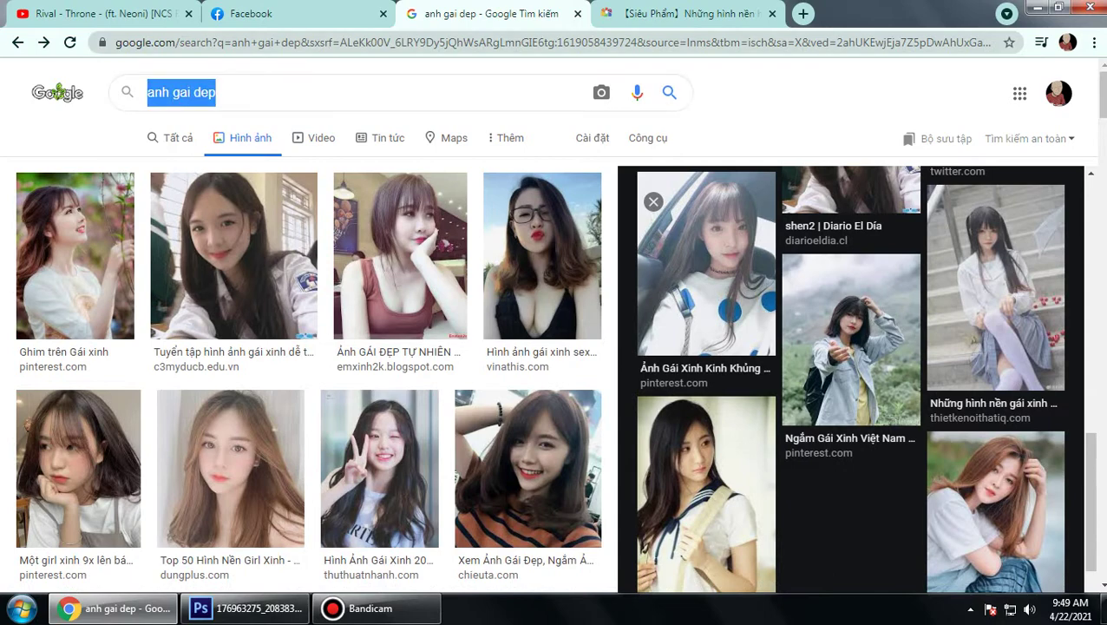
text(girl )
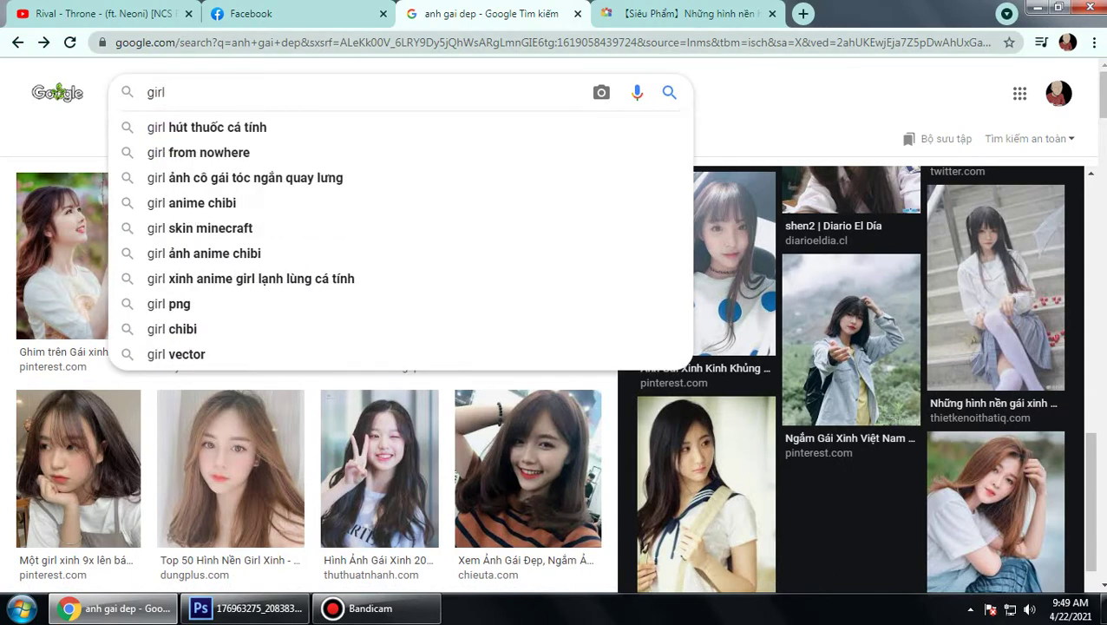
text(and bllon)
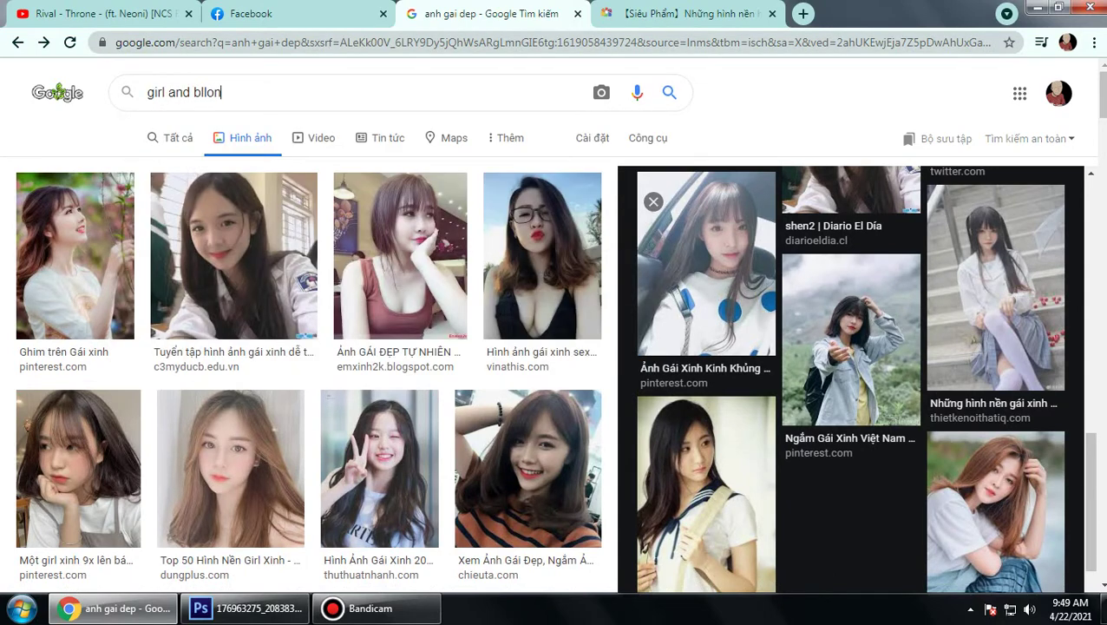
key(BackSpace)
key(BackSpace)
key(BackSpace)
text(oon)
key(Return)
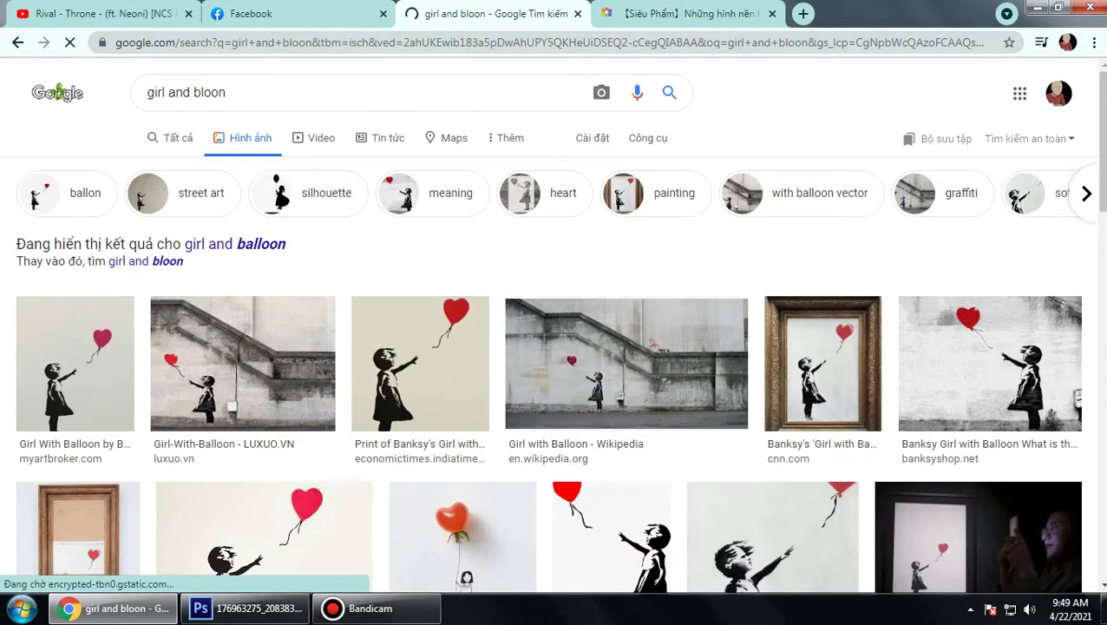
Step: Browse the girl and bloon results, then go back to the anh gai dep results
scroll(554, 347, down, 5)
scroll(553, 347, up, 5)
scroll(554, 347, down, 5)
scroll(553, 347, down, 5)
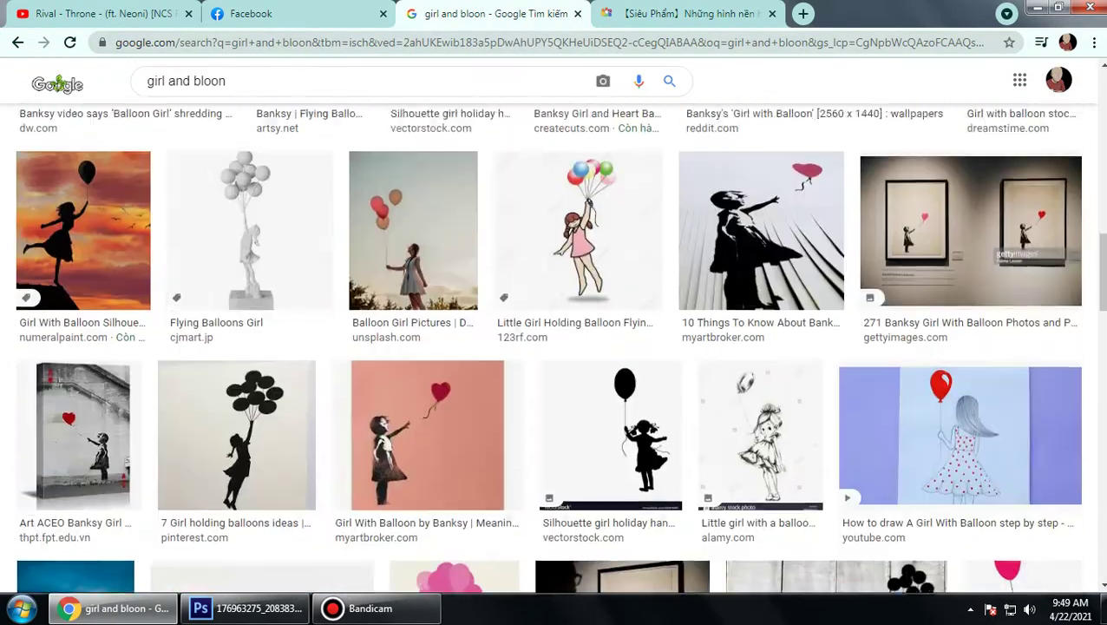
scroll(554, 347, down, 5)
scroll(554, 347, down, 5)
scroll(553, 348, down, 5)
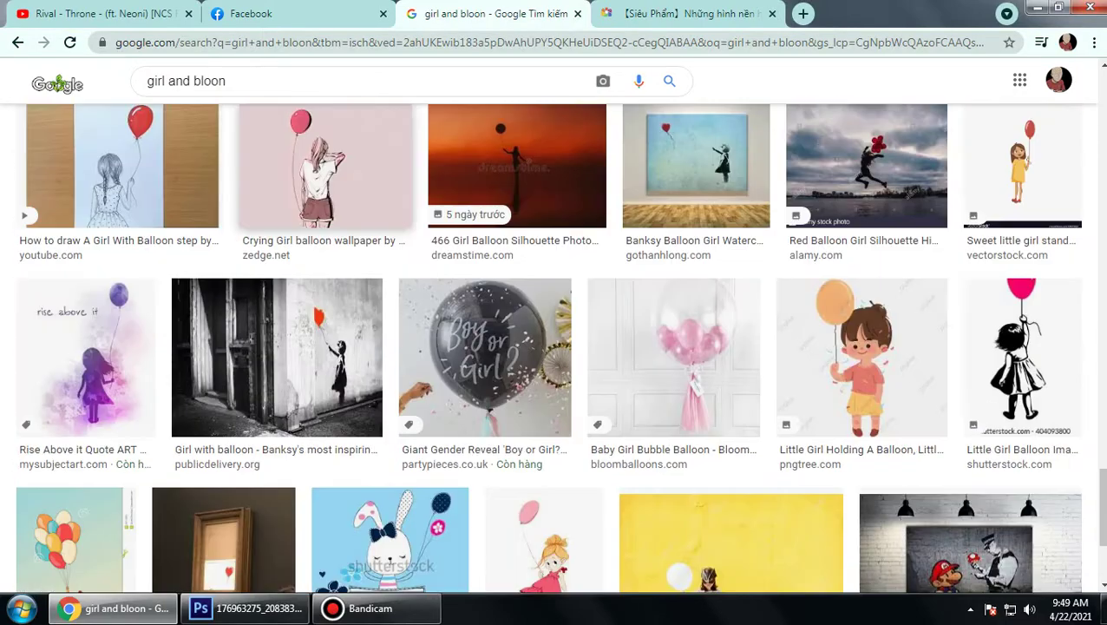
scroll(553, 347, down, 2)
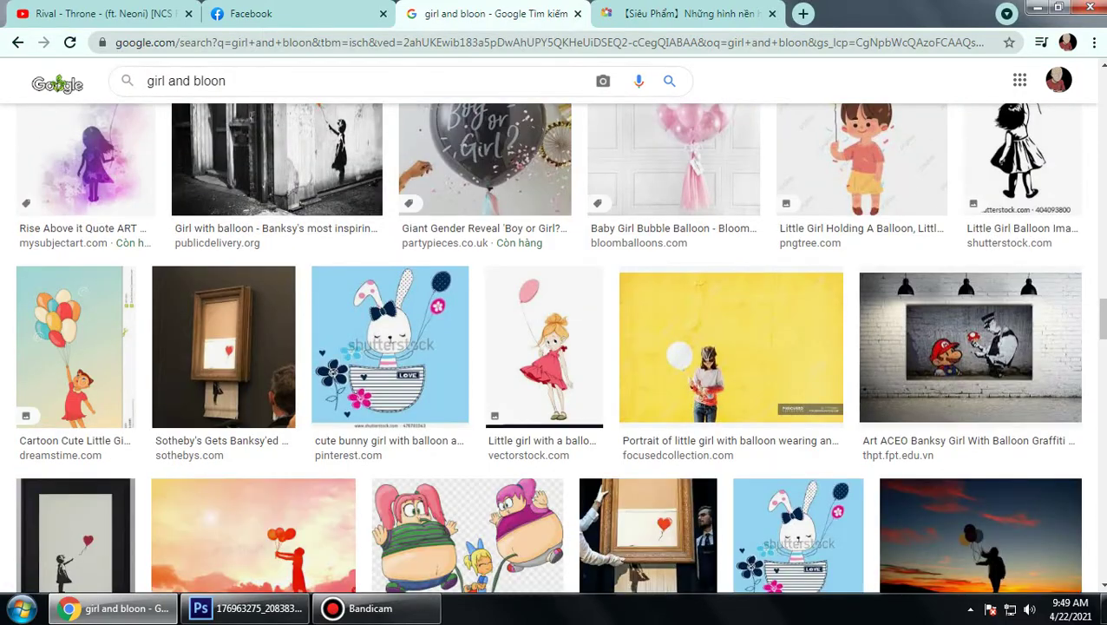
click(18, 42)
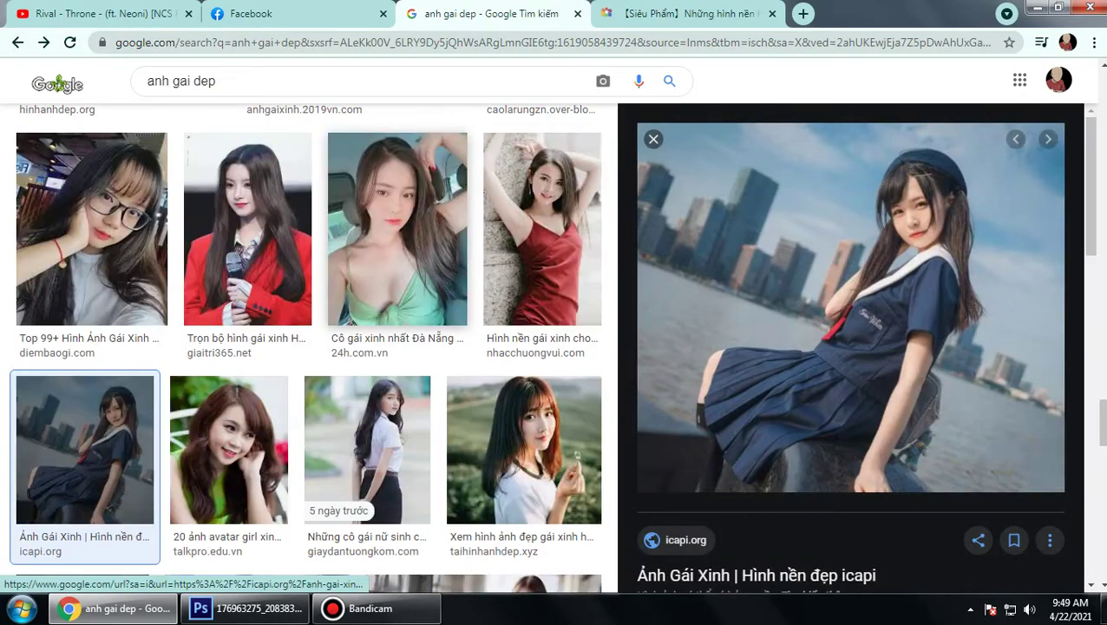
Step: Hide the Bandicam recorder window and return to Chrome
scroll(308, 347, down, 5)
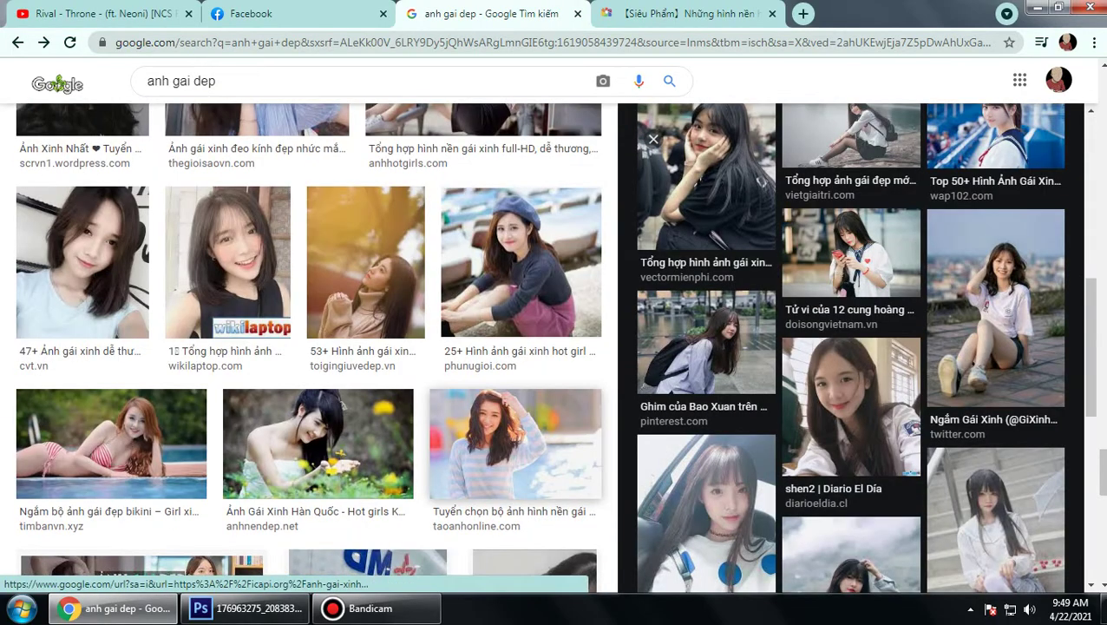
scroll(308, 348, down, 4)
click(368, 608)
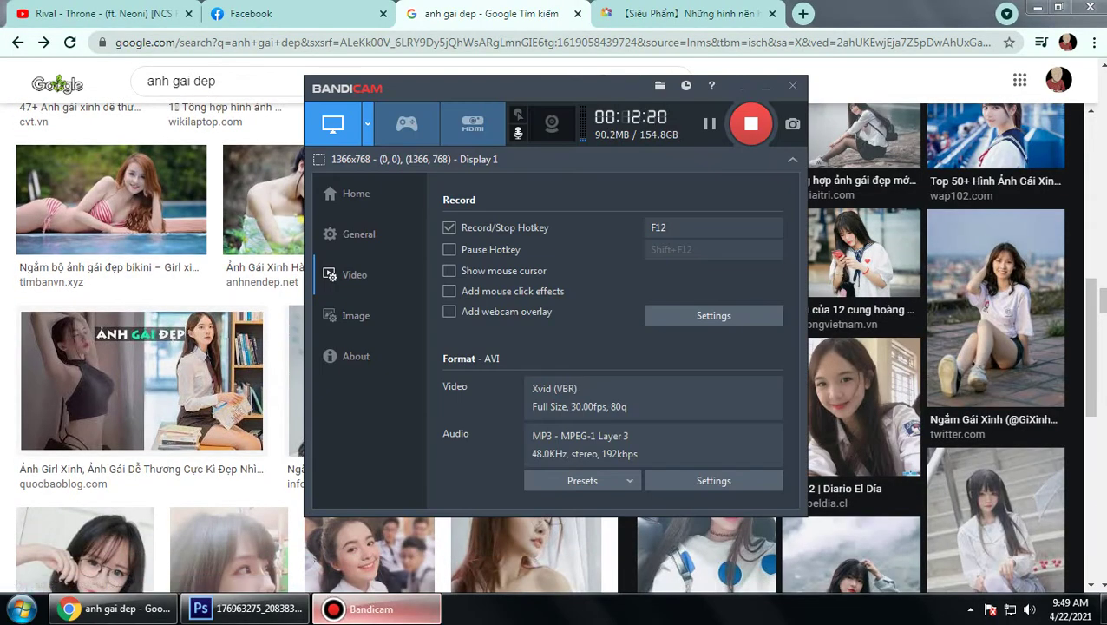
click(247, 609)
click(113, 609)
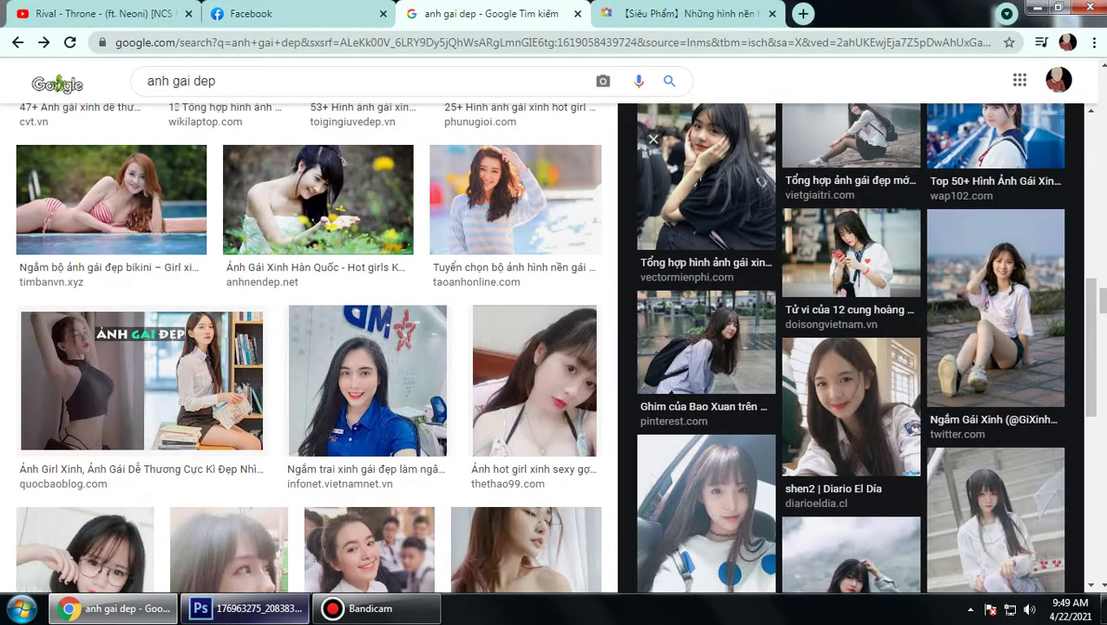
Step: Scroll the preview panel and open 'Xem thêm' for similar images
scroll(850, 348, down, 1)
scroll(851, 347, down, 4)
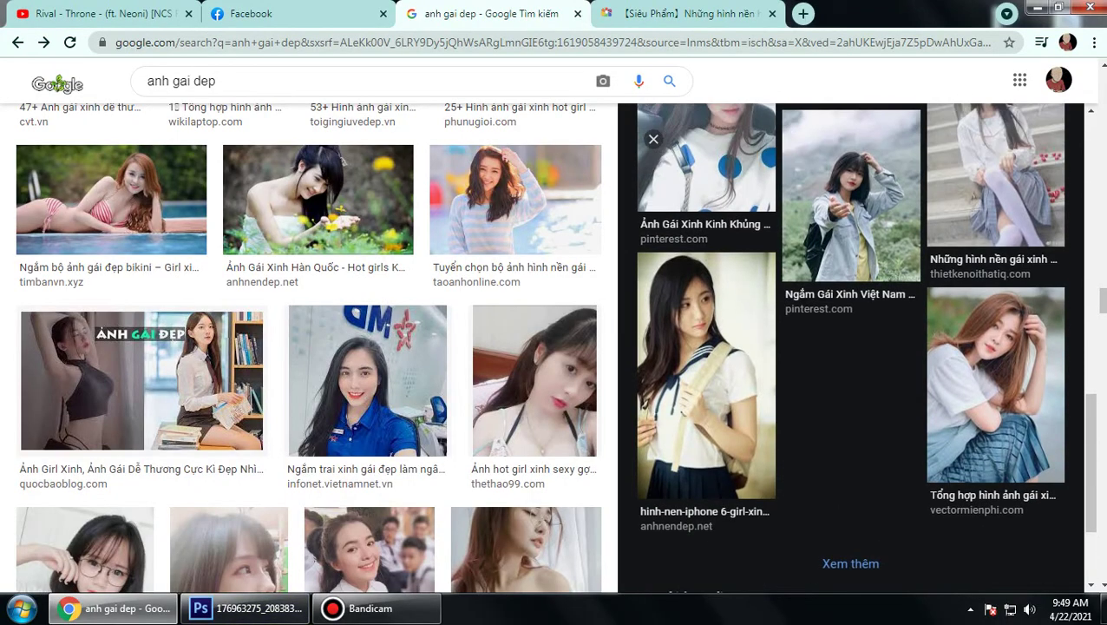
scroll(850, 398, down, 2)
click(850, 397)
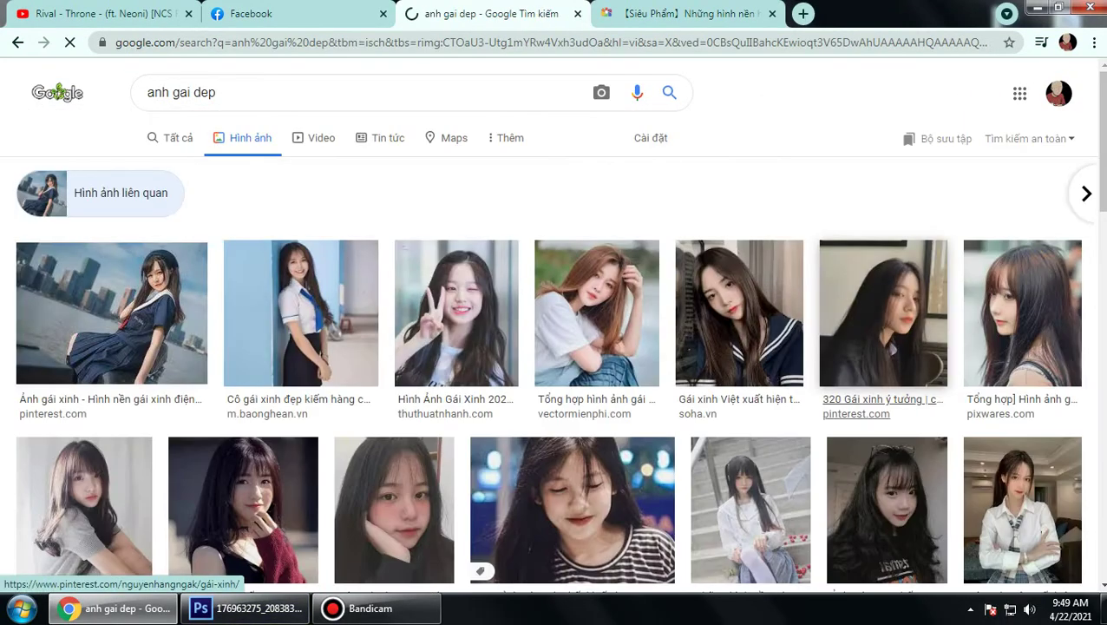
Step: Scroll through the list of images similar to the riverside schoolgirl photo
scroll(554, 347, down, 5)
scroll(553, 347, down, 4)
scroll(832, 364, down, 3)
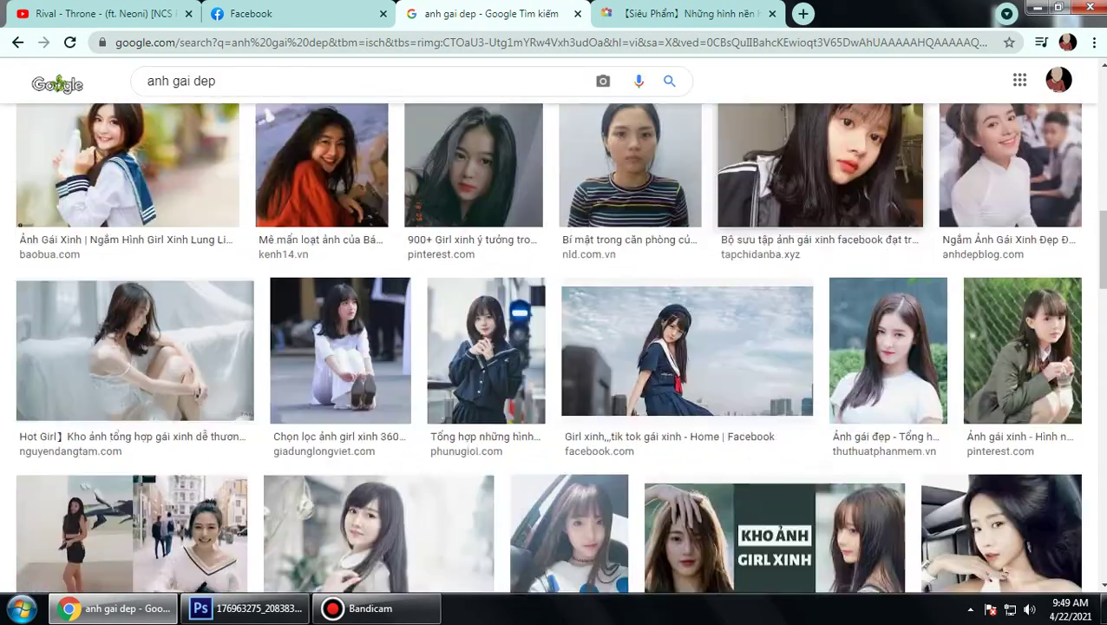
scroll(832, 365, down, 3)
scroll(832, 364, down, 3)
scroll(554, 347, down, 4)
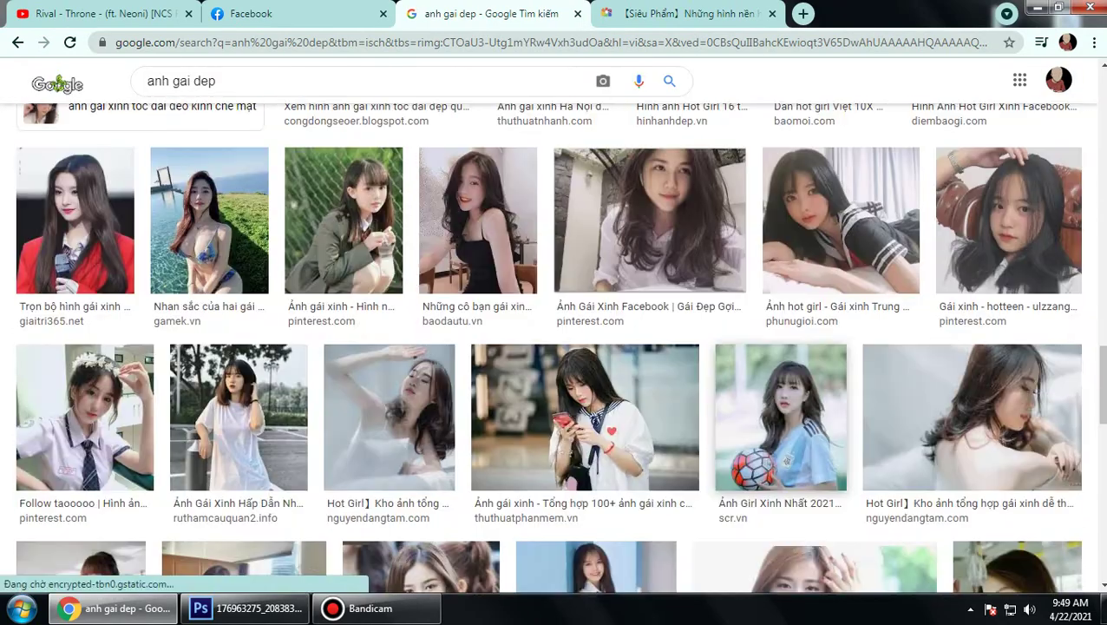
scroll(554, 347, down, 3)
scroll(553, 347, down, 3)
scroll(554, 347, down, 3)
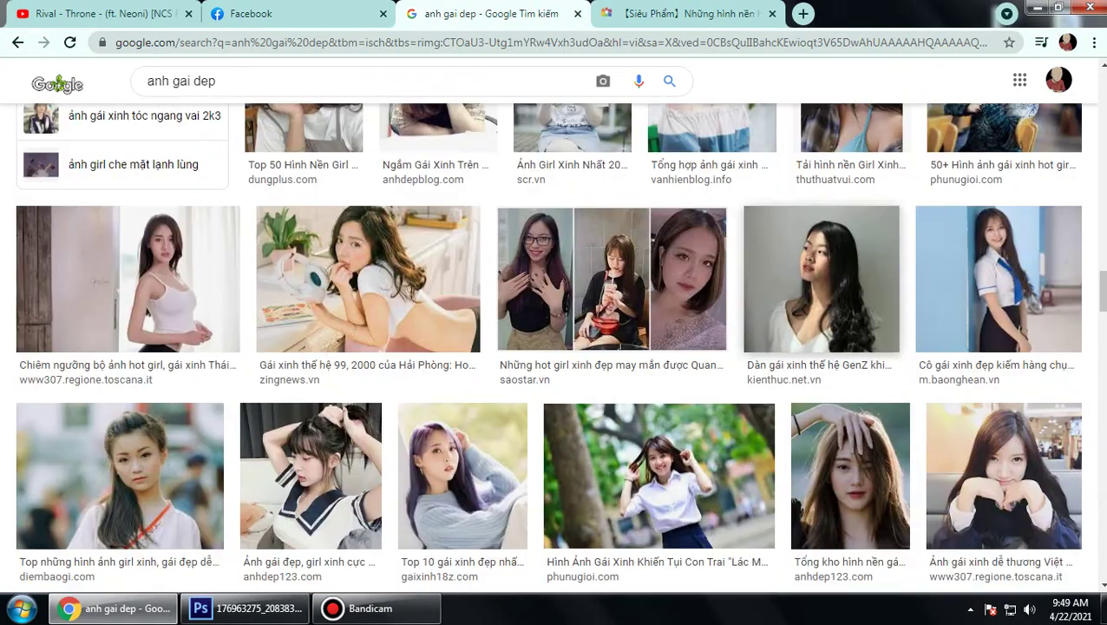
scroll(554, 348, down, 5)
scroll(554, 347, up, 2)
scroll(553, 347, up, 1)
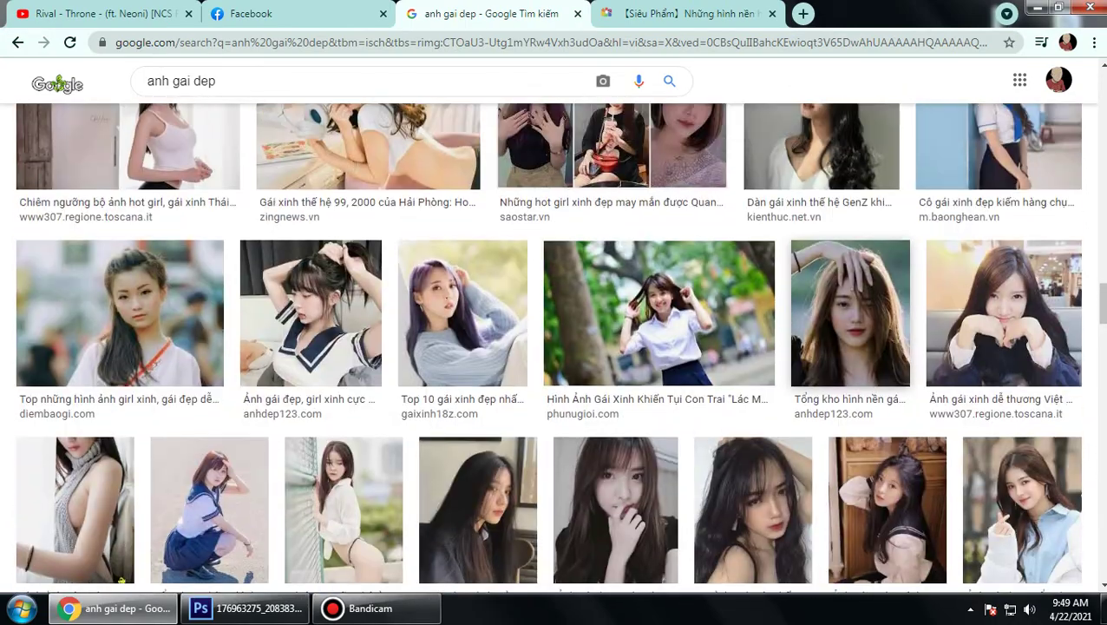
scroll(554, 347, down, 5)
scroll(554, 347, down, 2)
scroll(554, 348, down, 4)
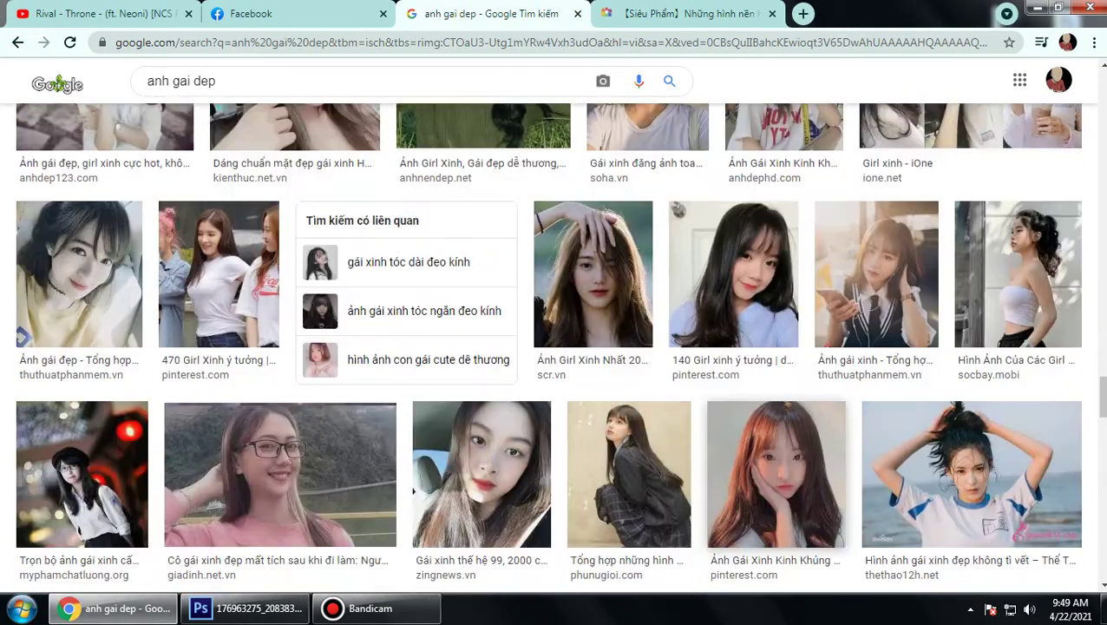
scroll(554, 348, down, 3)
scroll(554, 347, down, 2)
scroll(554, 347, down, 5)
scroll(554, 347, down, 1)
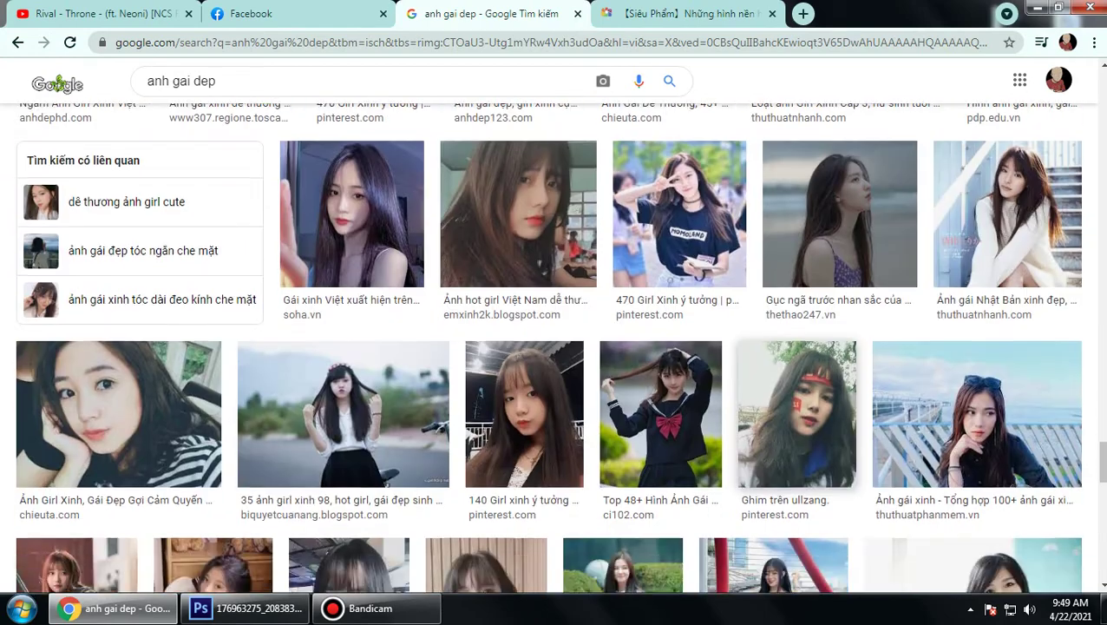
scroll(554, 348, down, 4)
scroll(554, 347, down, 4)
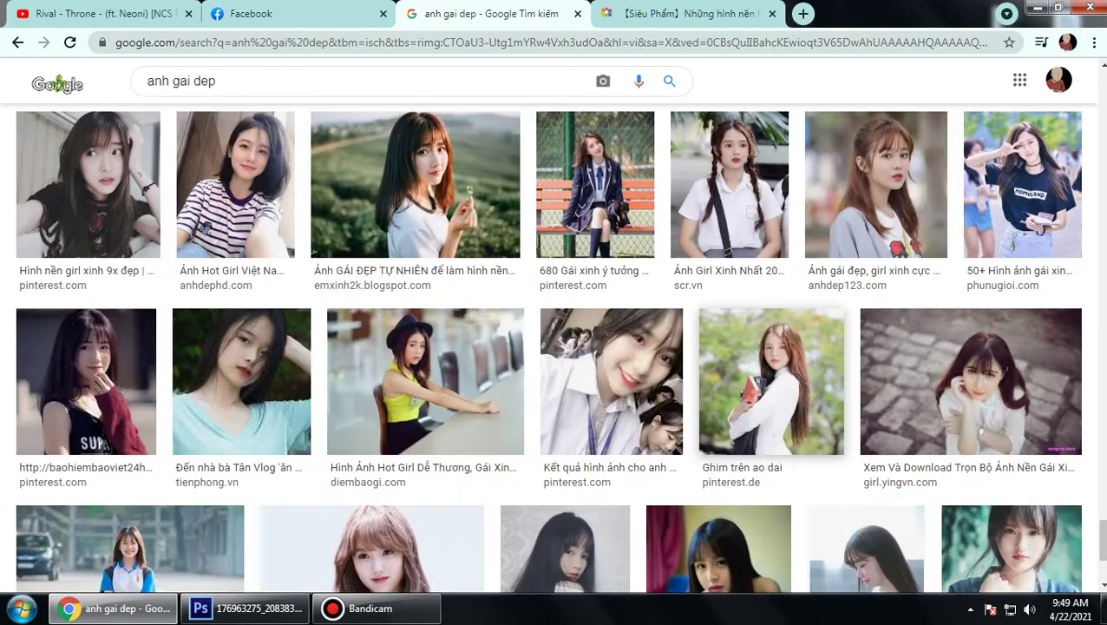
scroll(554, 347, down, 3)
scroll(553, 347, down, 3)
scroll(554, 347, down, 4)
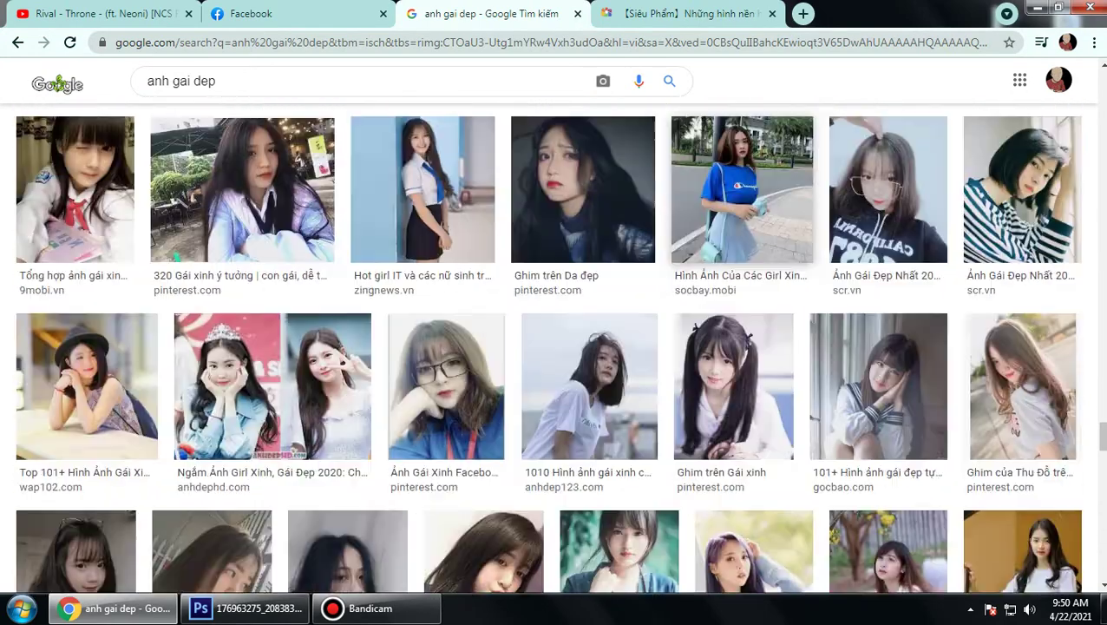
scroll(554, 347, down, 1)
scroll(554, 347, down, 3)
scroll(554, 347, down, 1)
scroll(554, 348, down, 4)
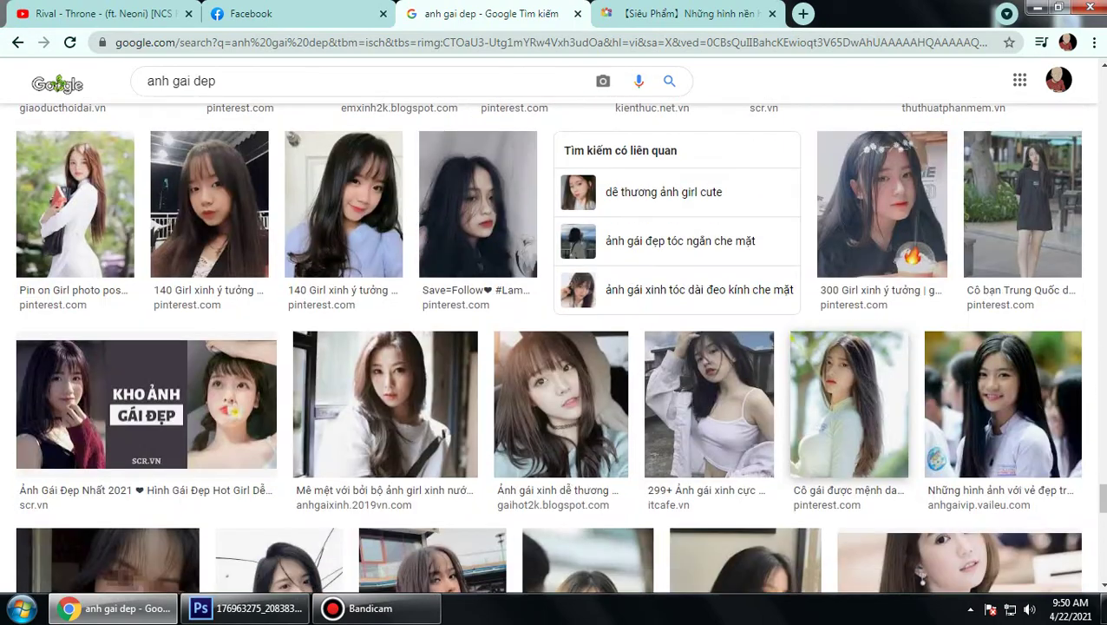
scroll(554, 347, down, 3)
scroll(554, 347, down, 3)
Step: Search Google Images for 'nguoi mau'
key(Home)
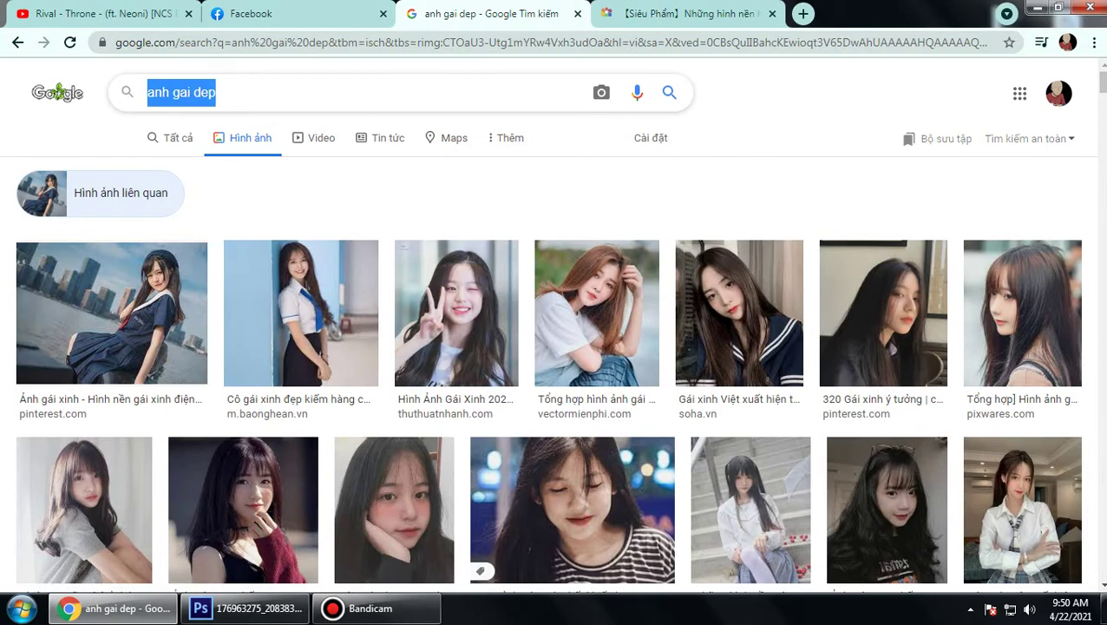
text(nguoi)
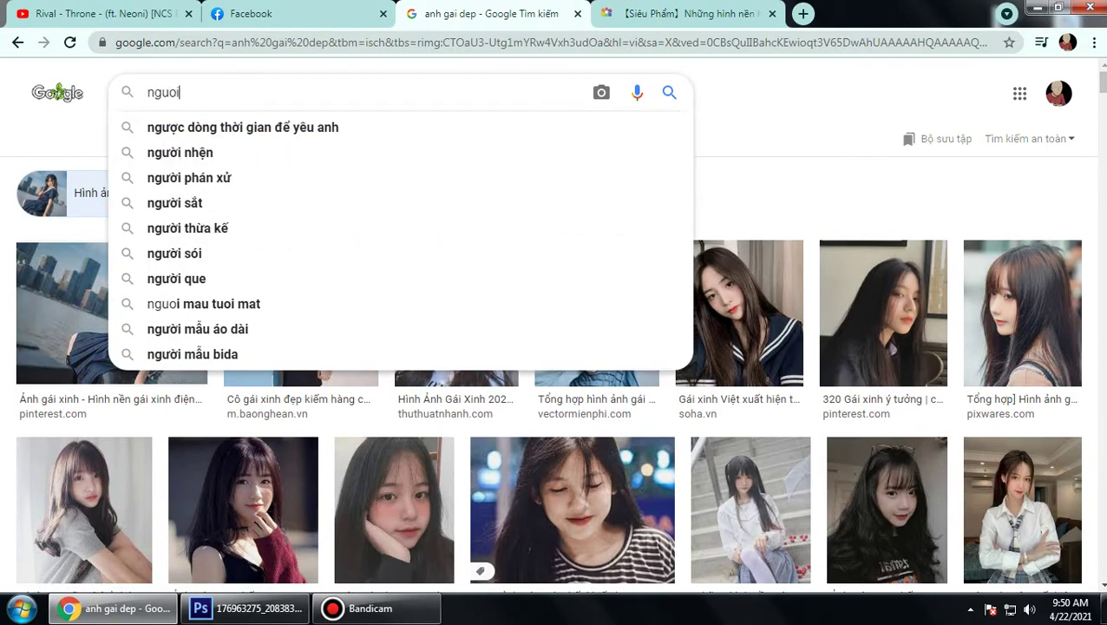
text( mau)
key(Return)
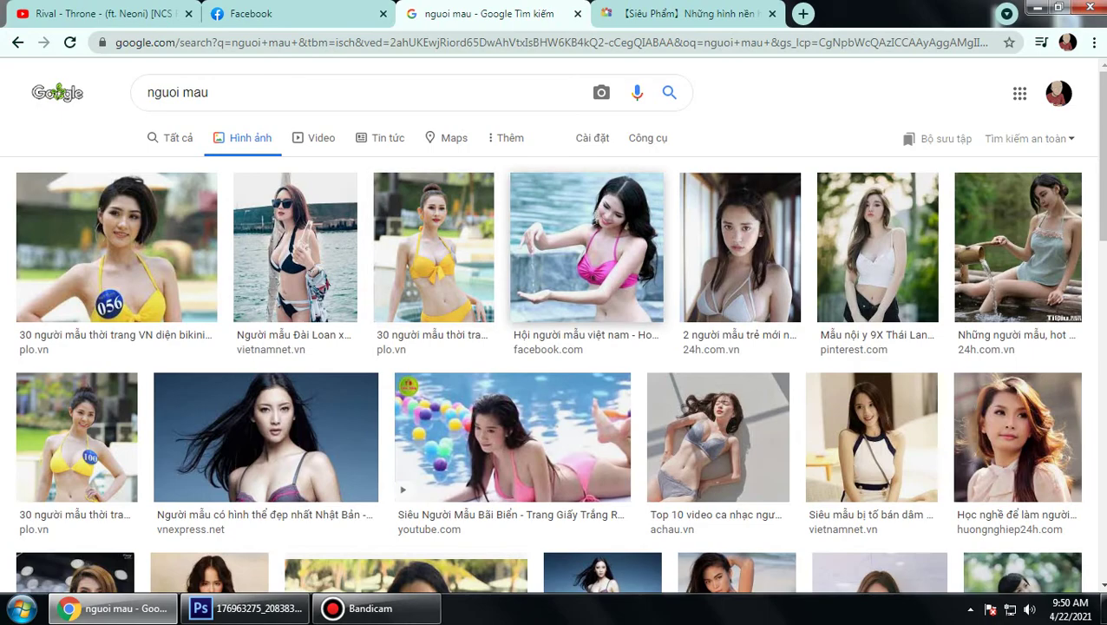
Step: Browse the nguoi mau results, then bring the Photoshop ball-pit photo to the front
scroll(556, 330, down, 5)
scroll(555, 330, down, 1)
scroll(556, 329, down, 3)
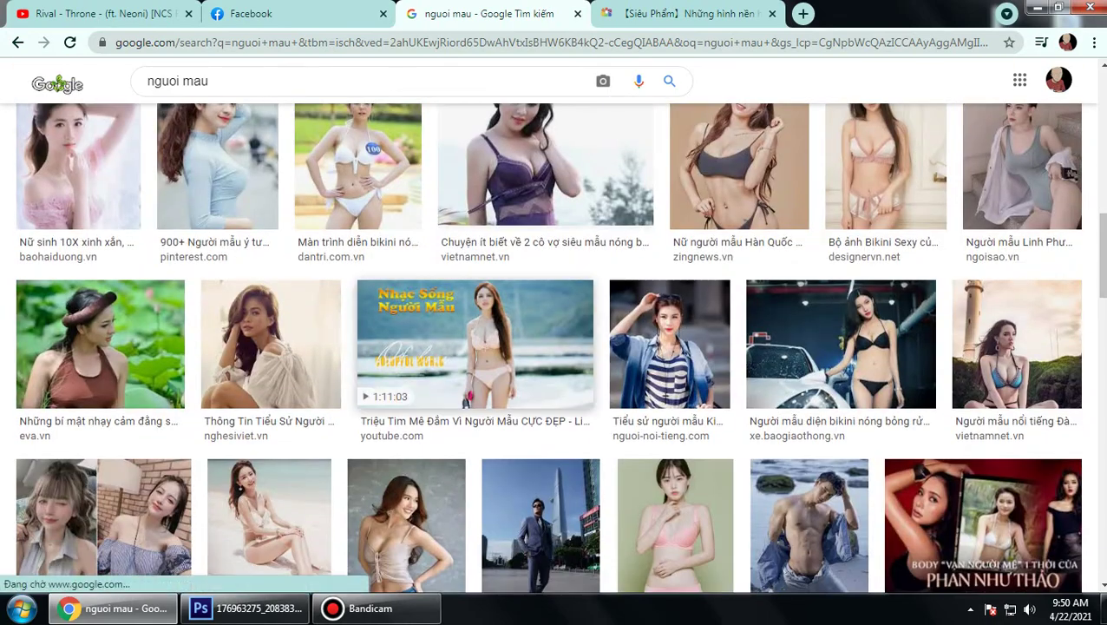
scroll(555, 347, down, 5)
scroll(555, 347, down, 1)
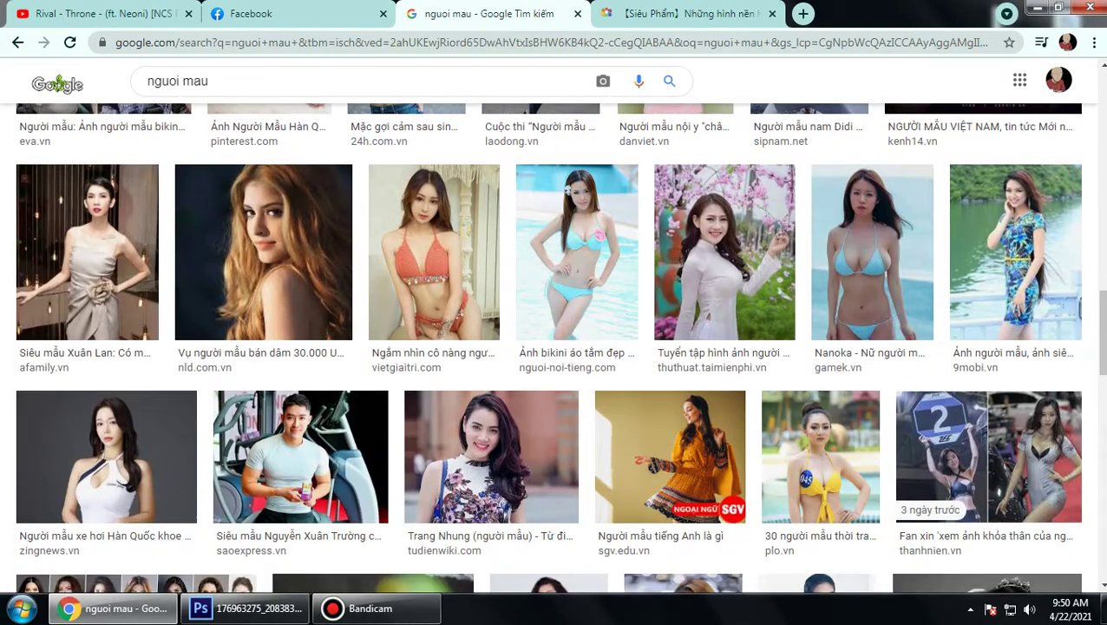
scroll(462, 380, down, 5)
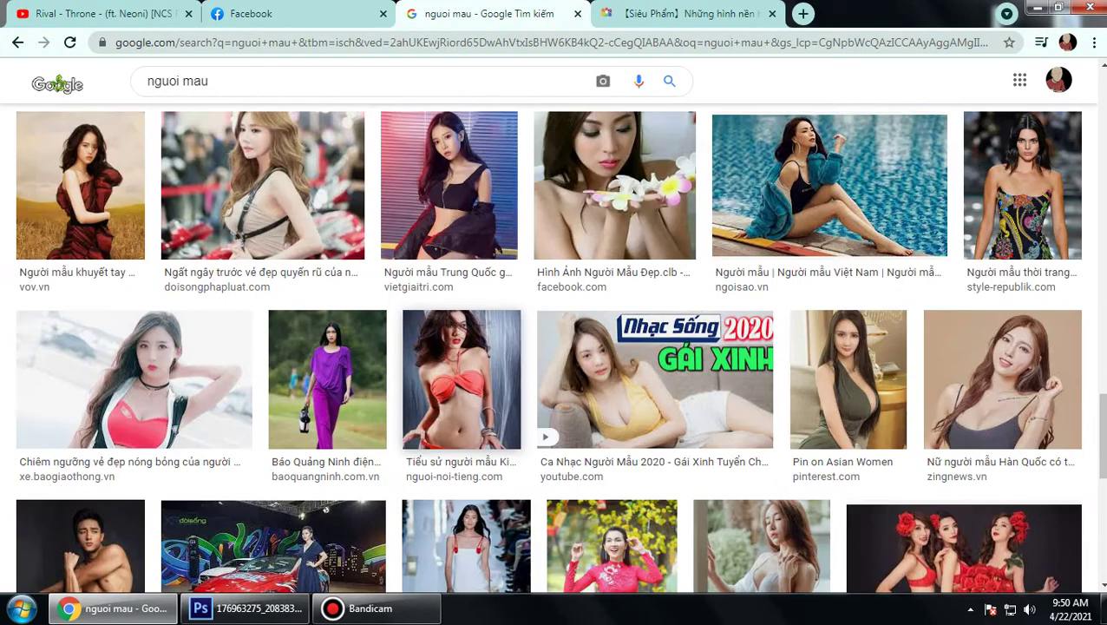
scroll(461, 379, down, 5)
scroll(462, 379, up, 4)
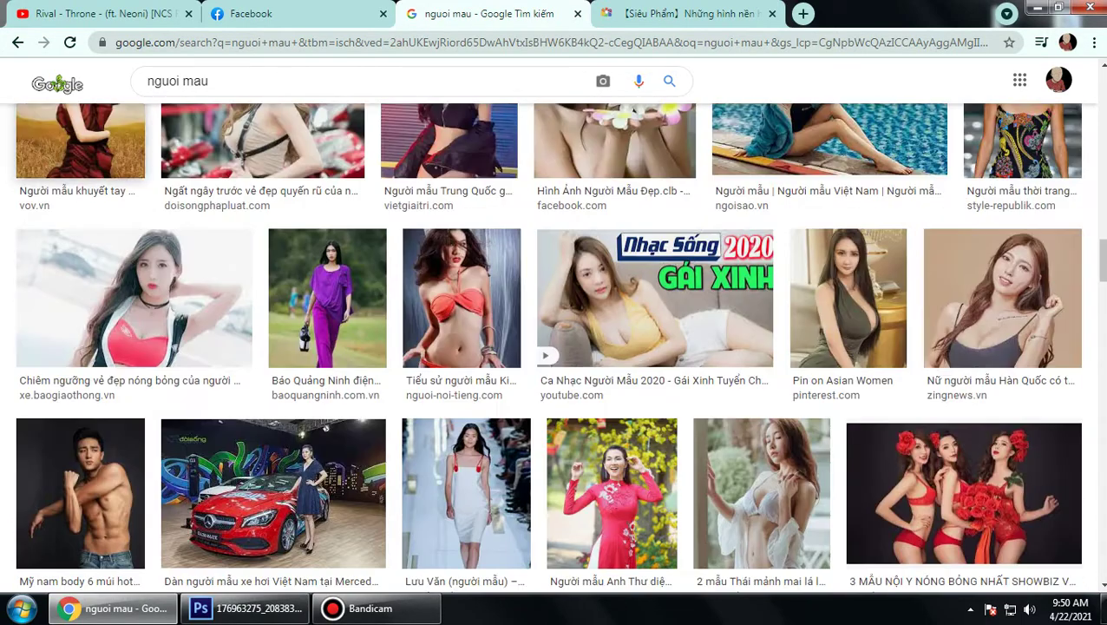
scroll(555, 347, up, 8)
scroll(555, 347, up, 8)
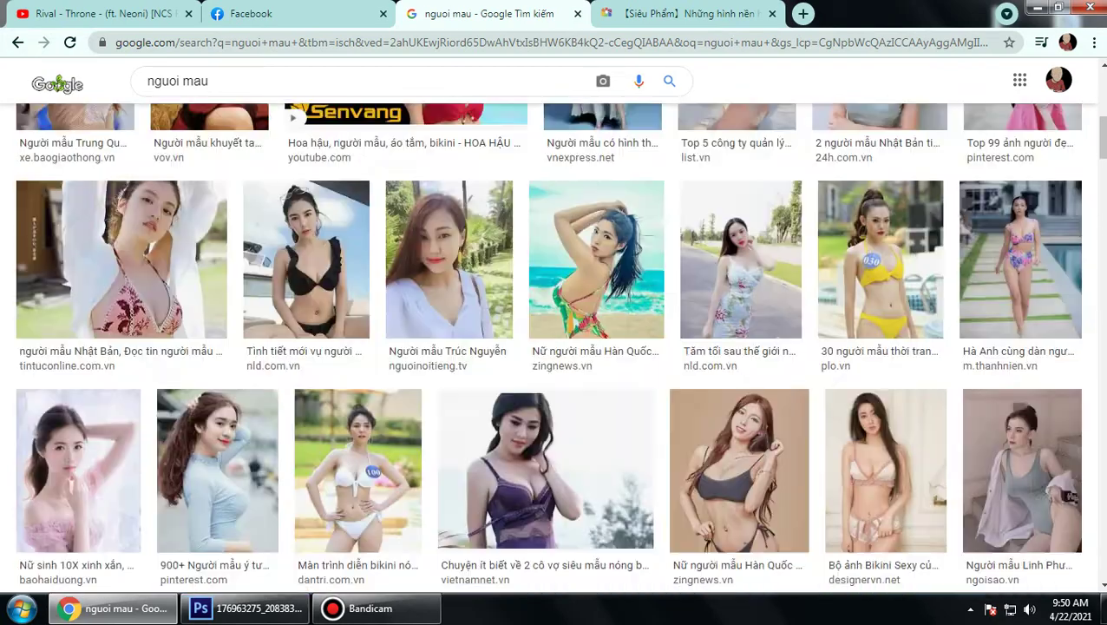
scroll(556, 347, up, 8)
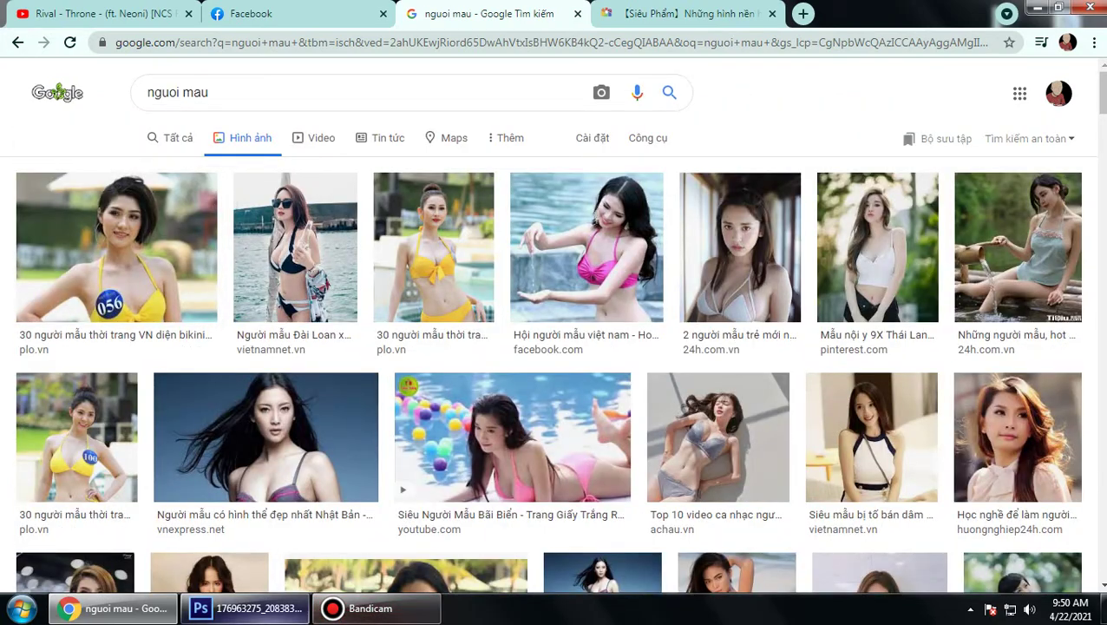
click(245, 609)
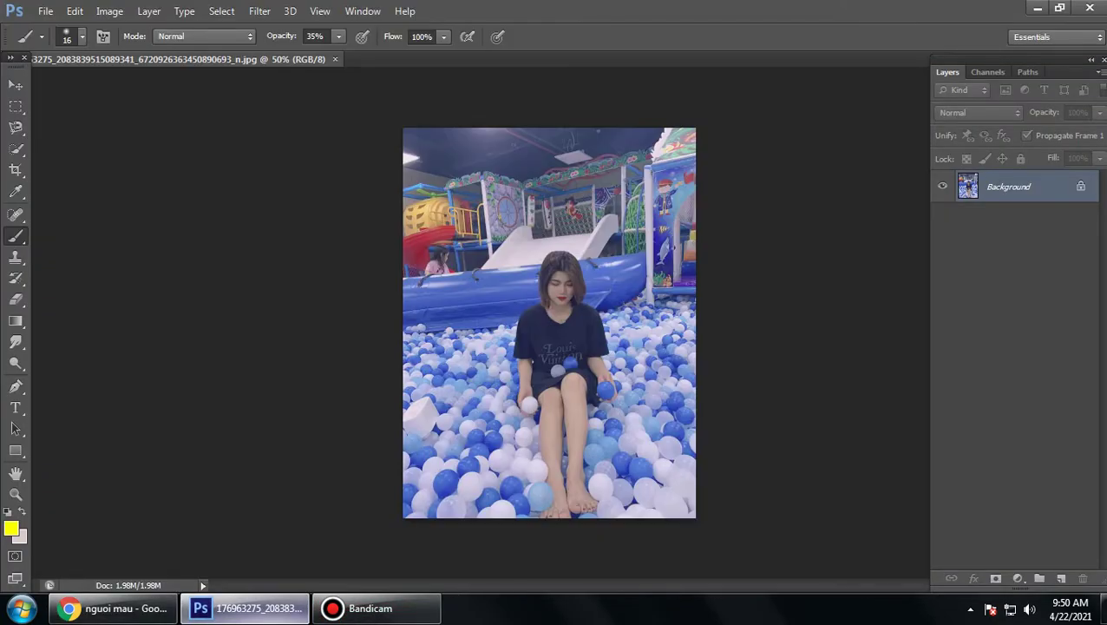
Step: Back in Chrome, replace the query with 'gai xinh bien' and run the search
click(113, 608)
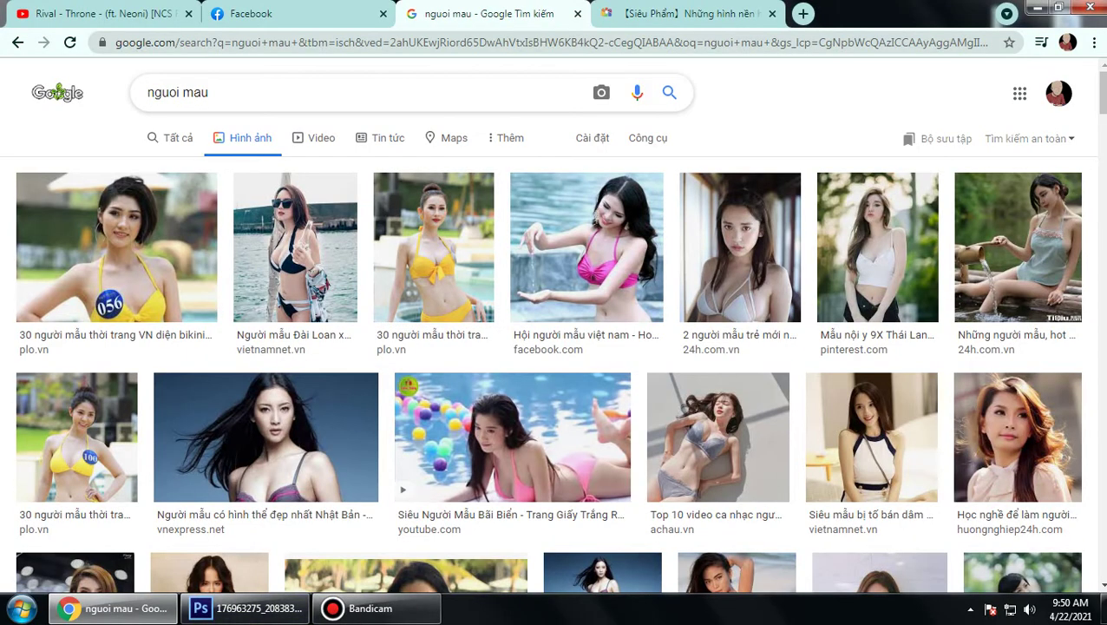
triple_click(178, 92)
text(b)
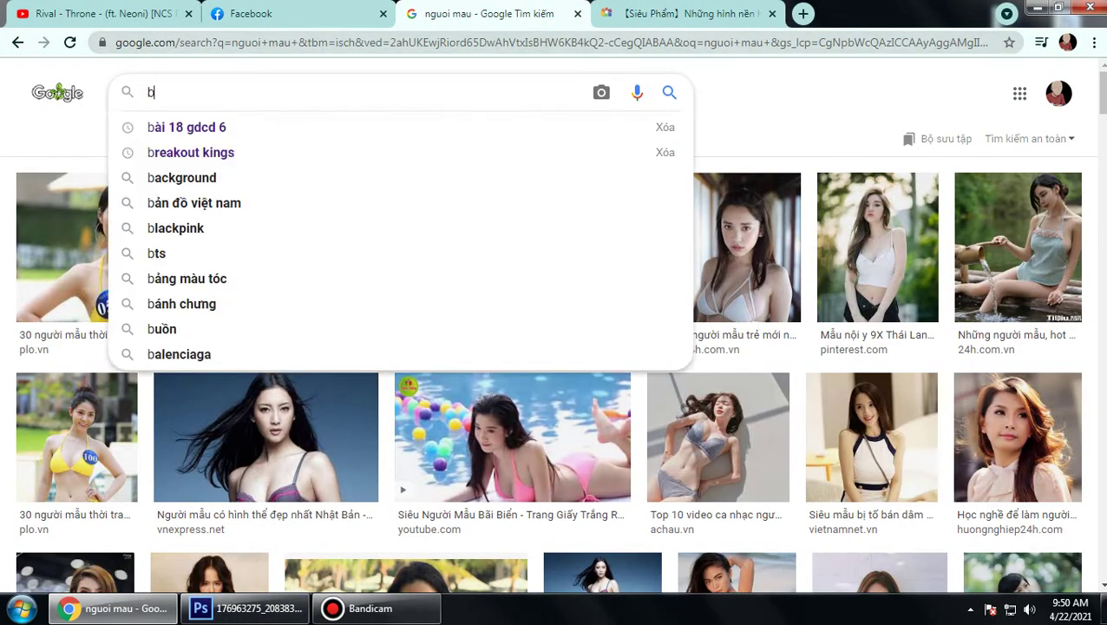
key(BackSpace)
text(gai)
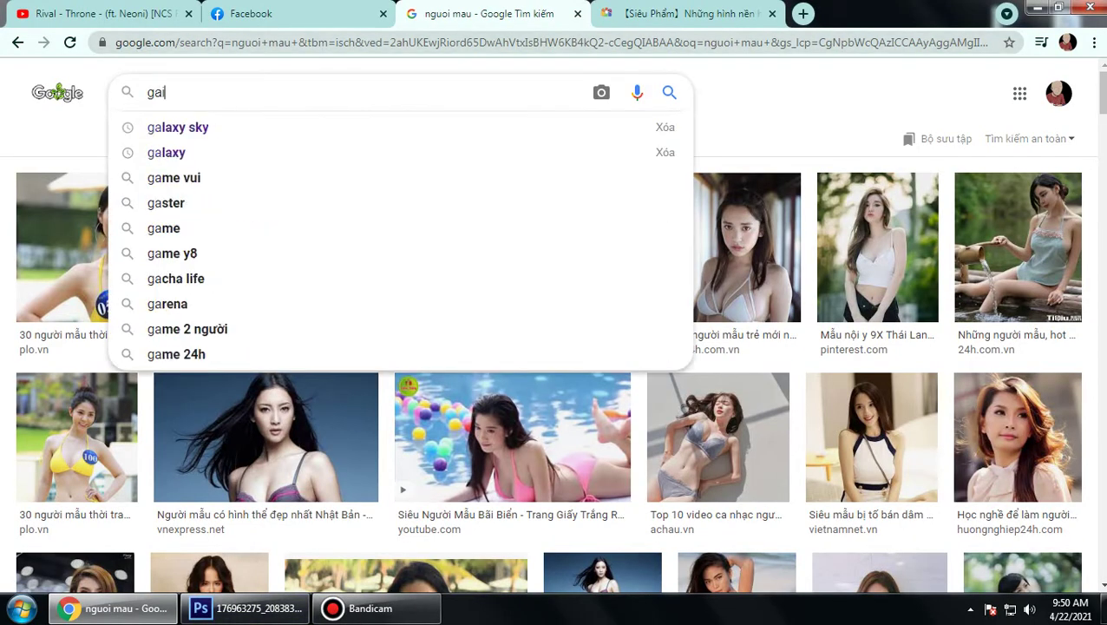
text(1)
key(BackSpace)
text(xin)
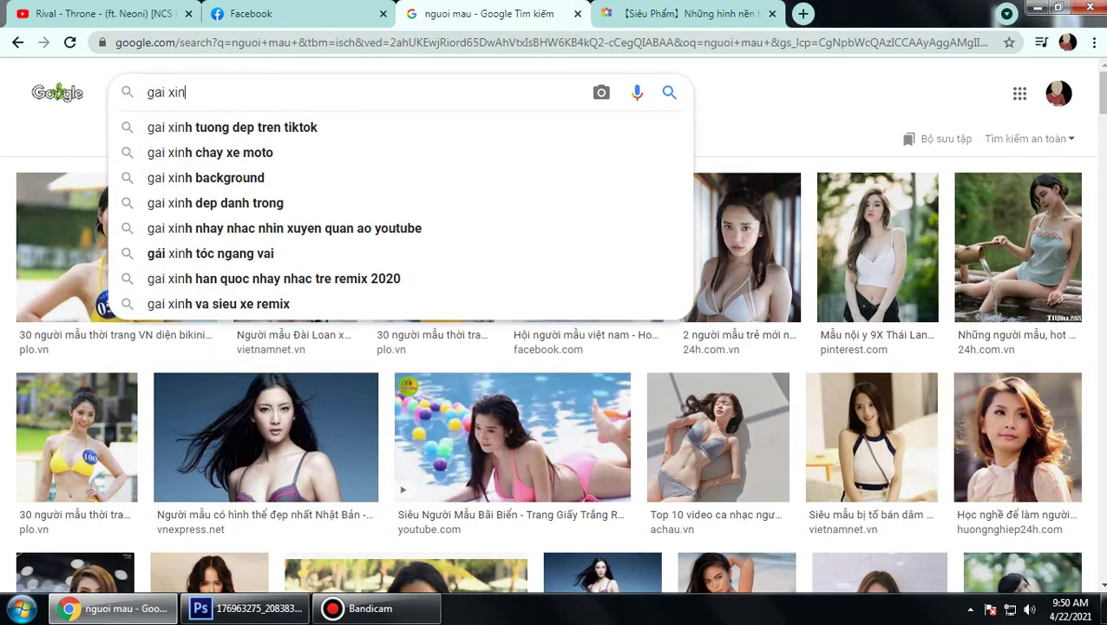
text(h bien)
key(Return)
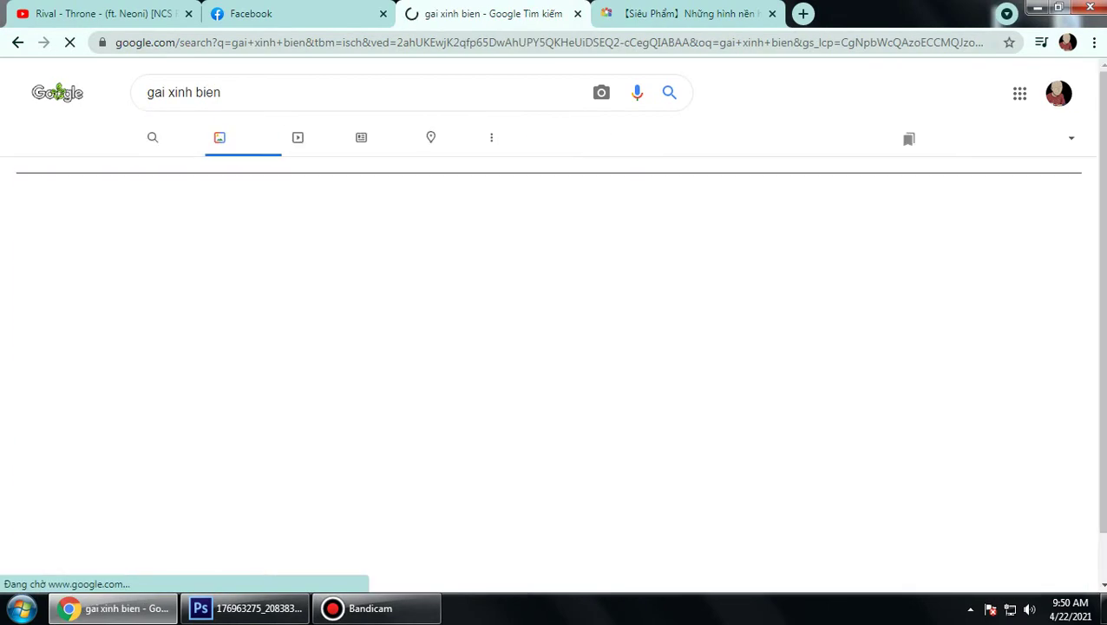
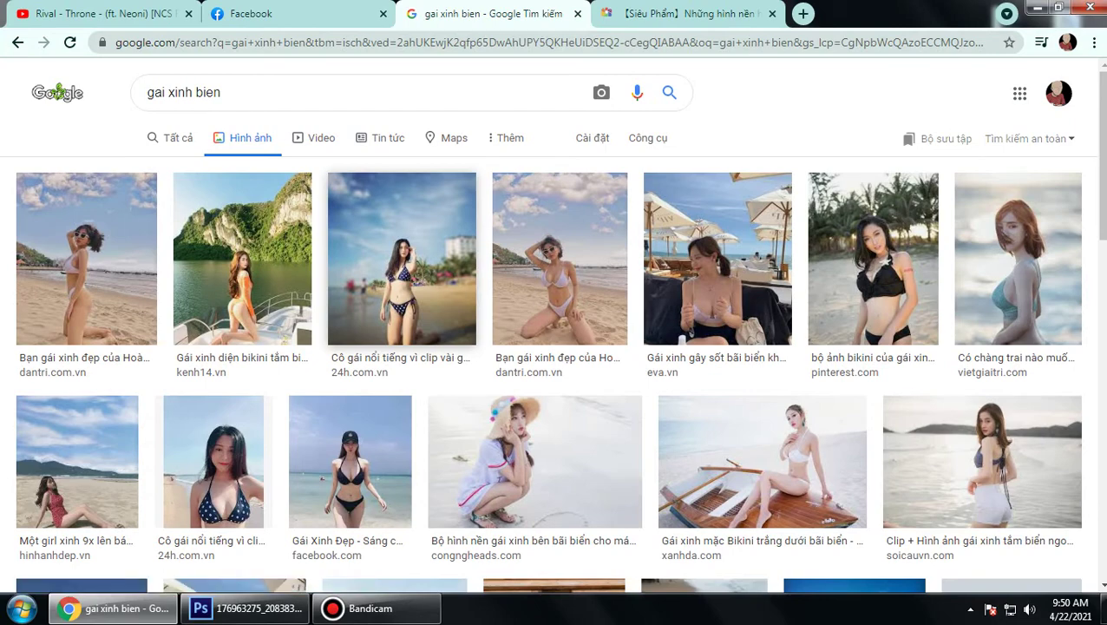
Step: Browse the Google Images results and preview the dantri.com photo of the kneeling girl
scroll(452, 225, down, 5)
scroll(451, 226, up, 3)
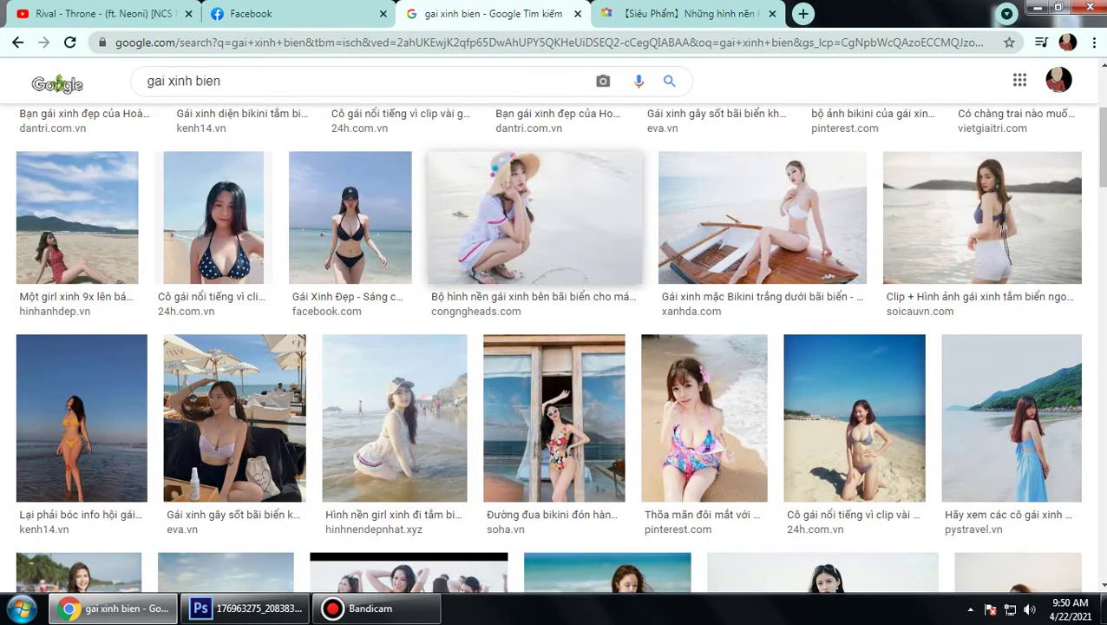
scroll(547, 347, down, 2)
scroll(546, 347, down, 3)
scroll(546, 347, up, 3)
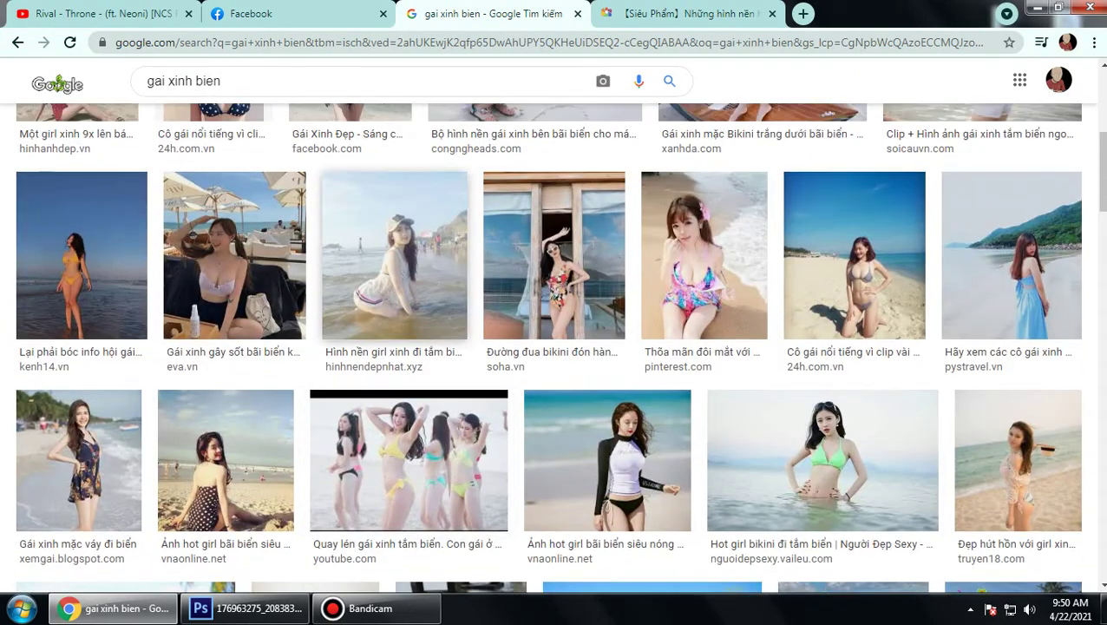
scroll(451, 251, down, 5)
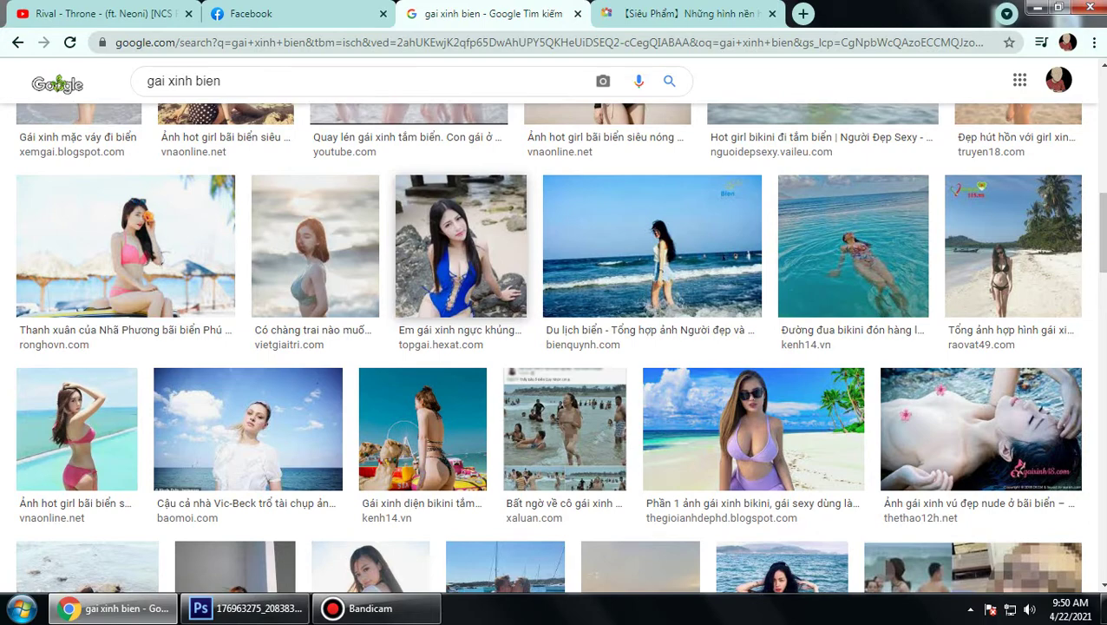
scroll(486, 260, down, 4)
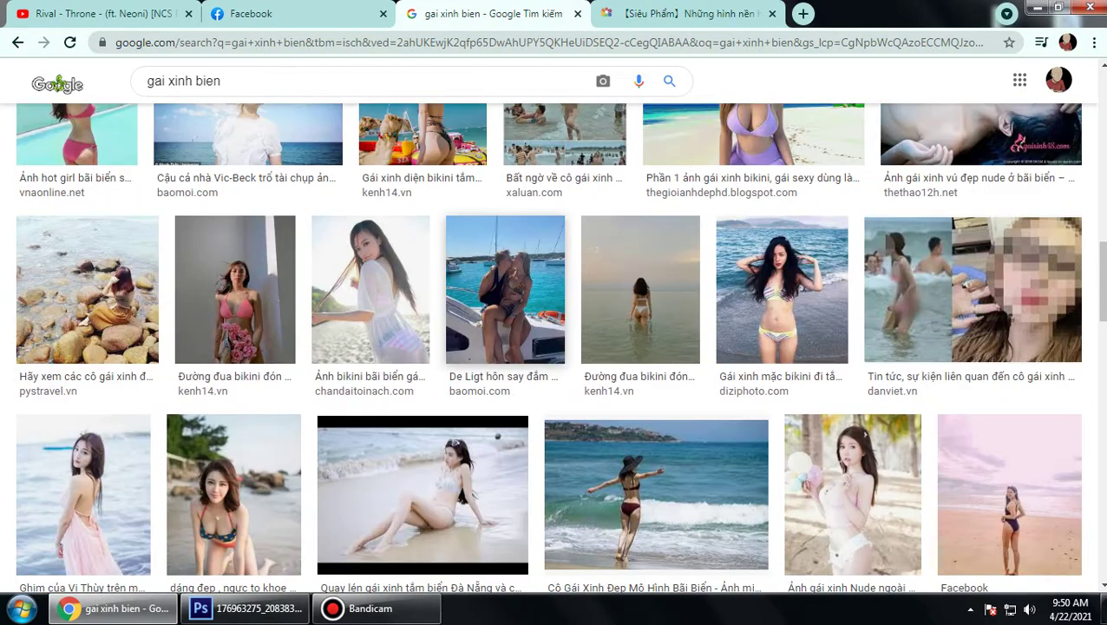
scroll(503, 291, down, 3)
scroll(499, 300, down, 2)
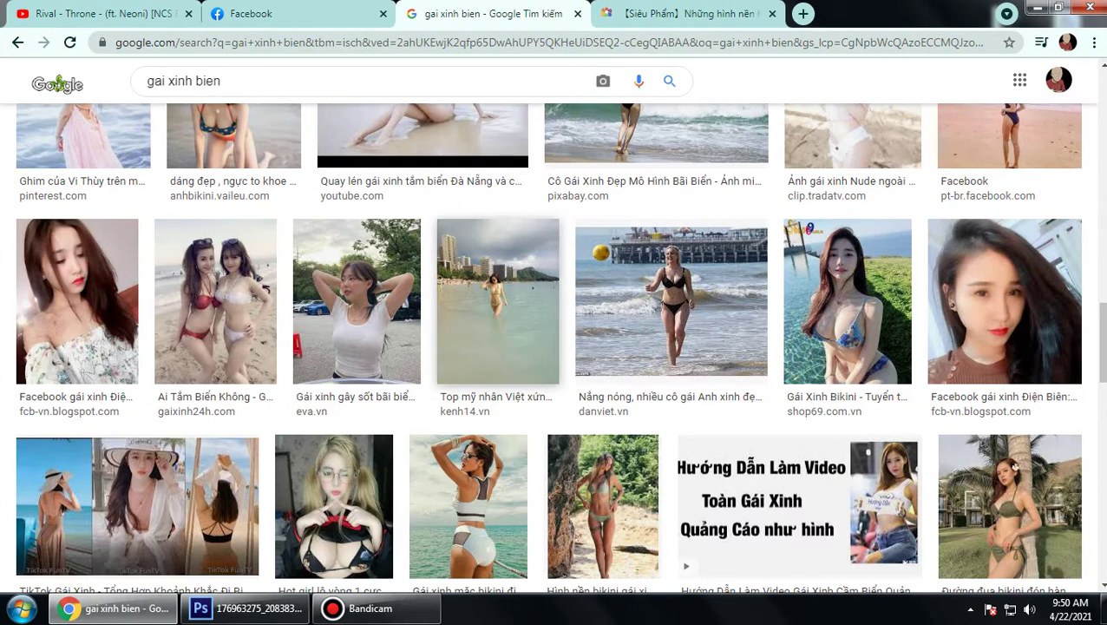
scroll(499, 299, down, 2)
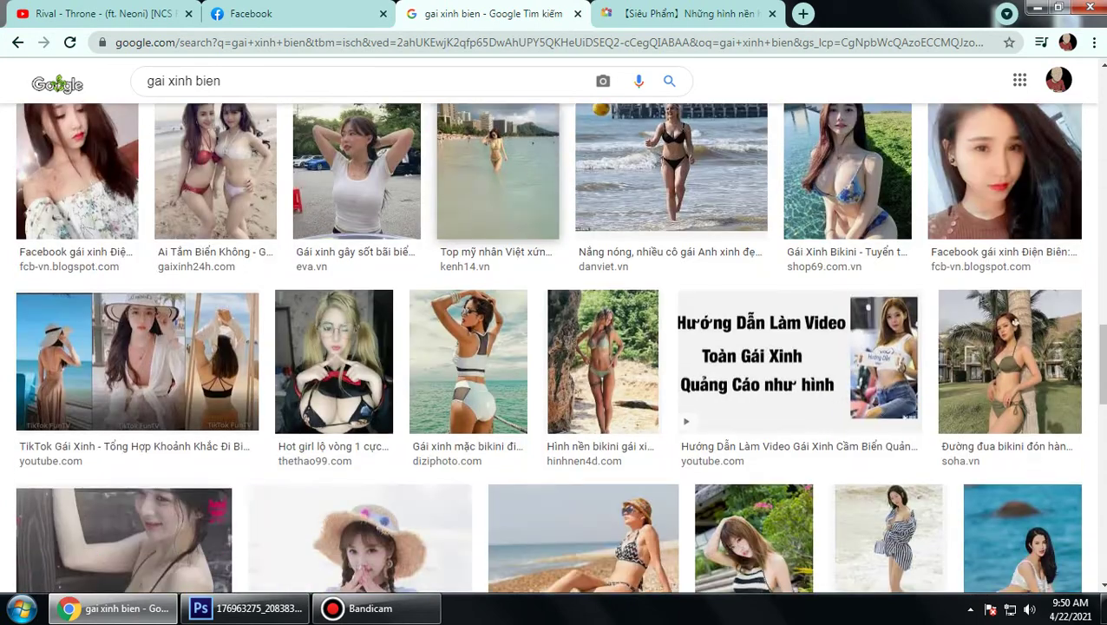
scroll(499, 299, up, 1)
scroll(499, 300, down, 5)
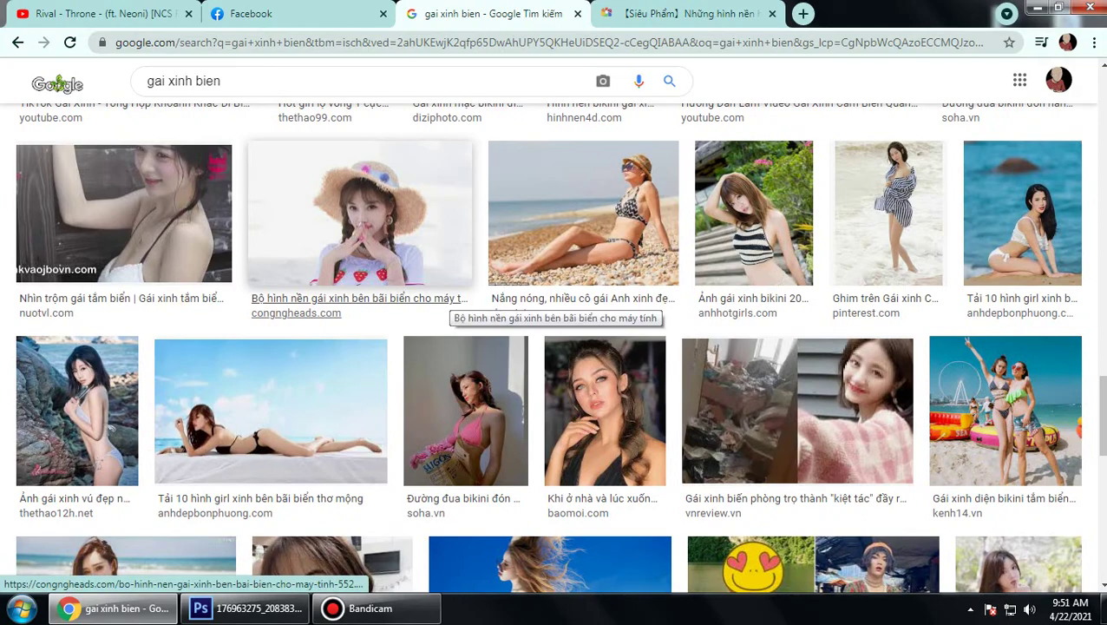
scroll(499, 299, down, 5)
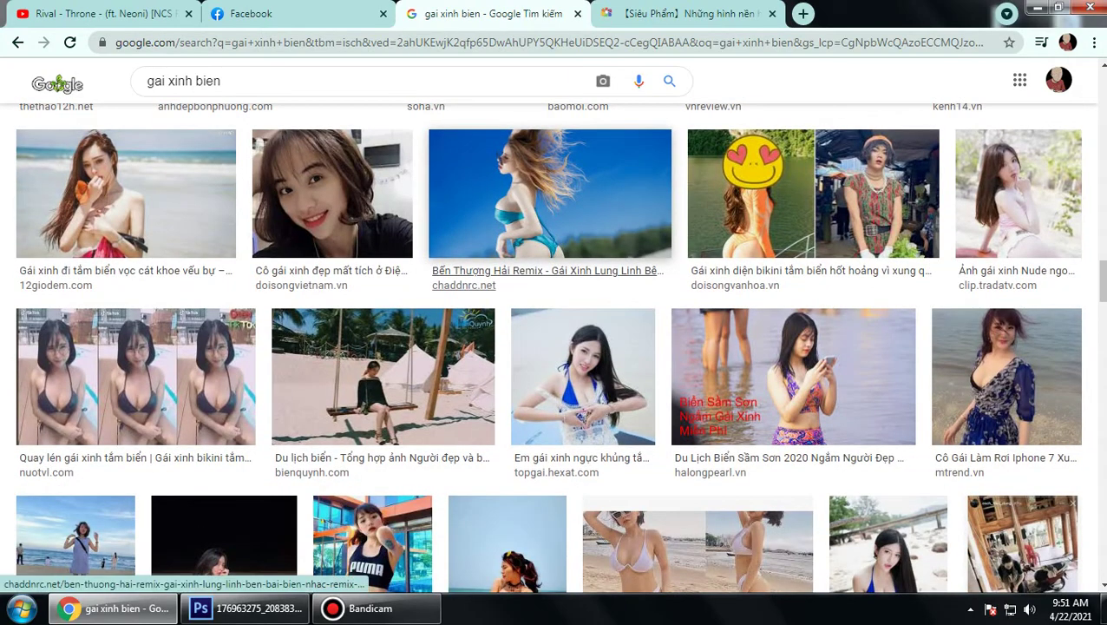
scroll(499, 300, down, 4)
scroll(500, 299, down, 5)
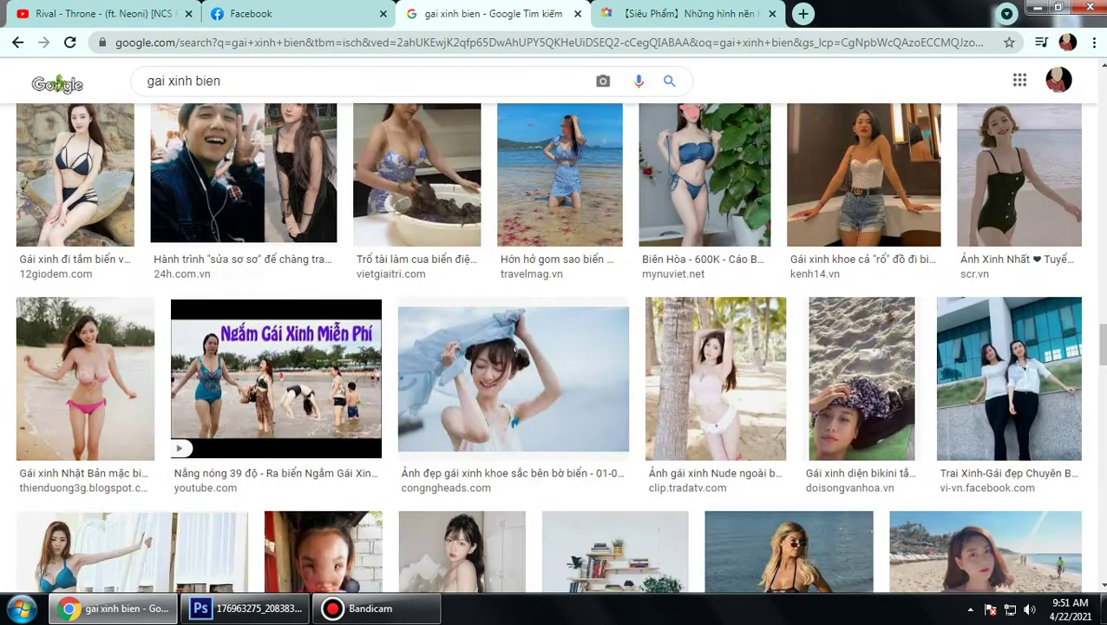
scroll(499, 299, down, 2)
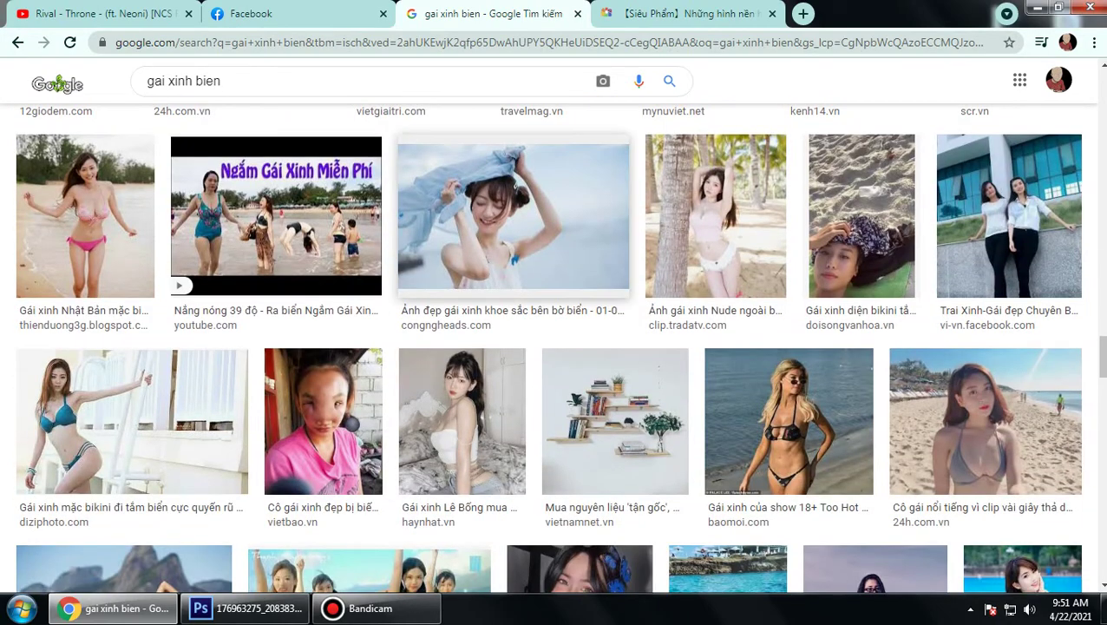
scroll(499, 299, down, 5)
scroll(499, 300, down, 1)
scroll(499, 299, down, 4)
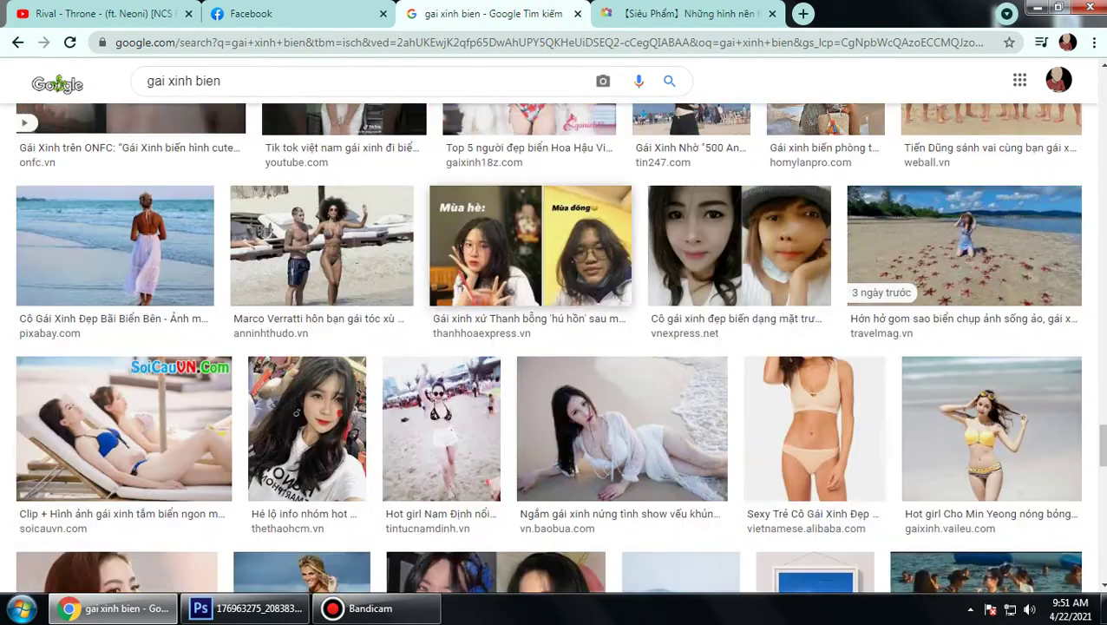
scroll(499, 299, down, 5)
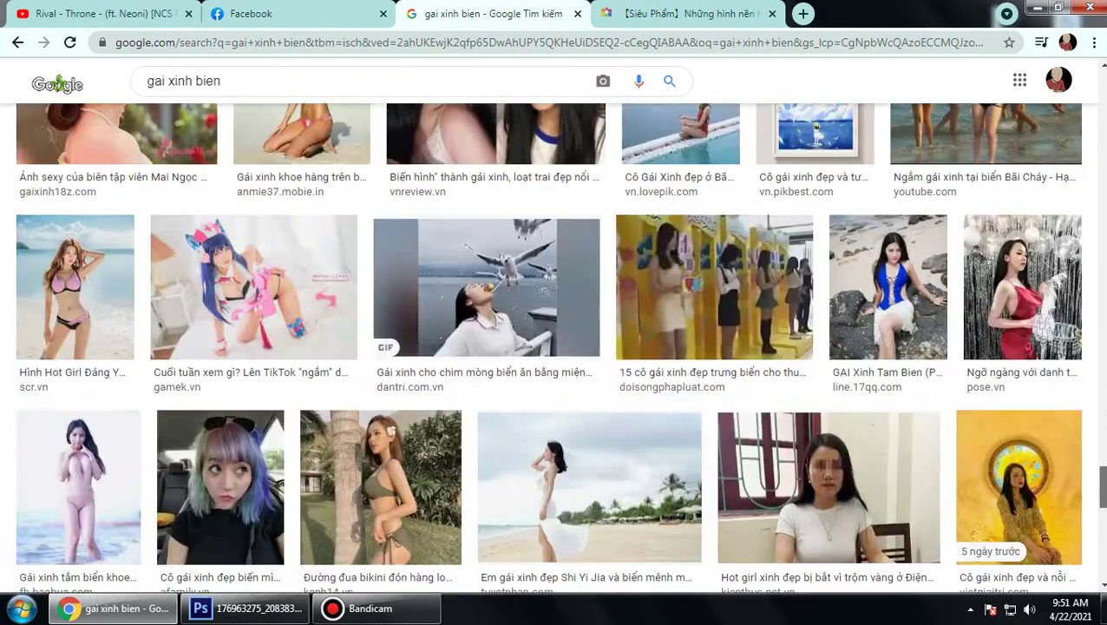
scroll(499, 299, down, 4)
scroll(548, 347, down, 3)
key(Home)
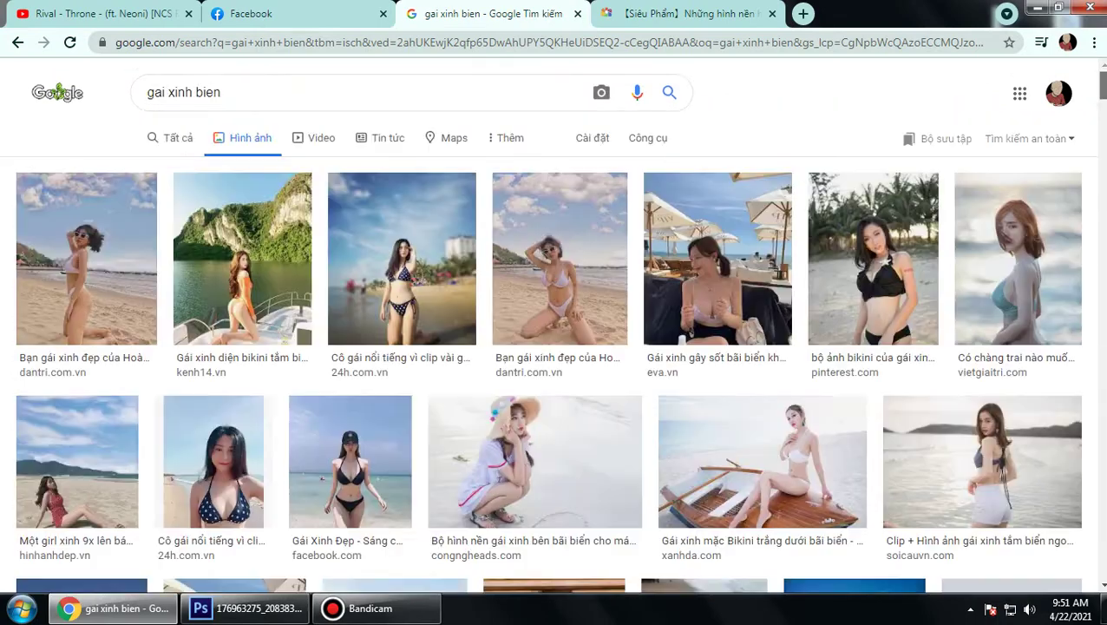
click(560, 260)
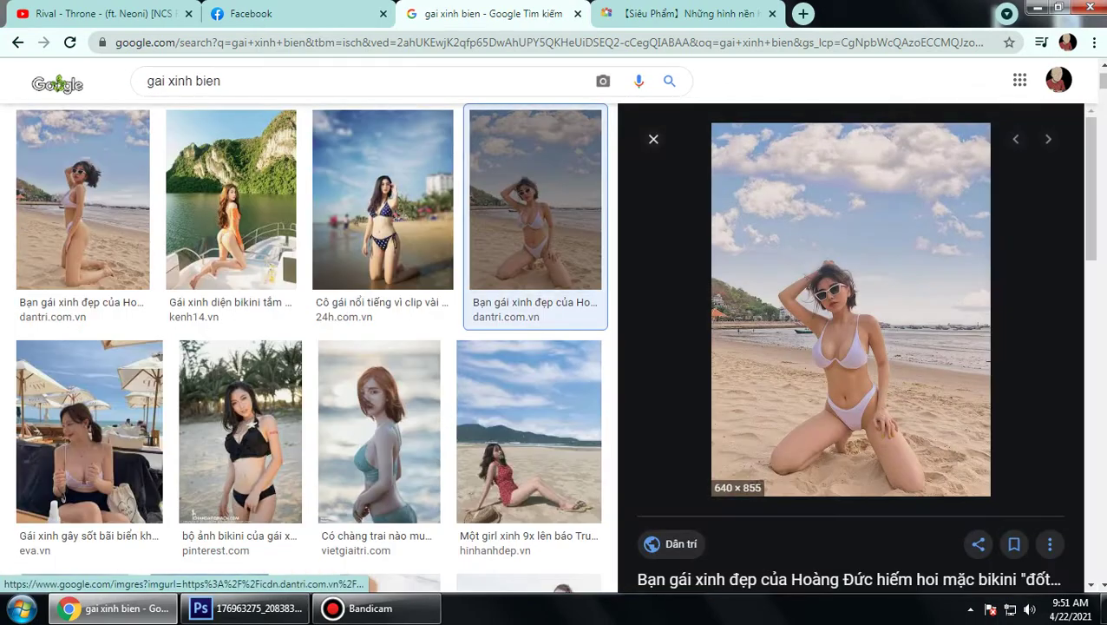
scroll(850, 313, down, 4)
scroll(851, 313, up, 4)
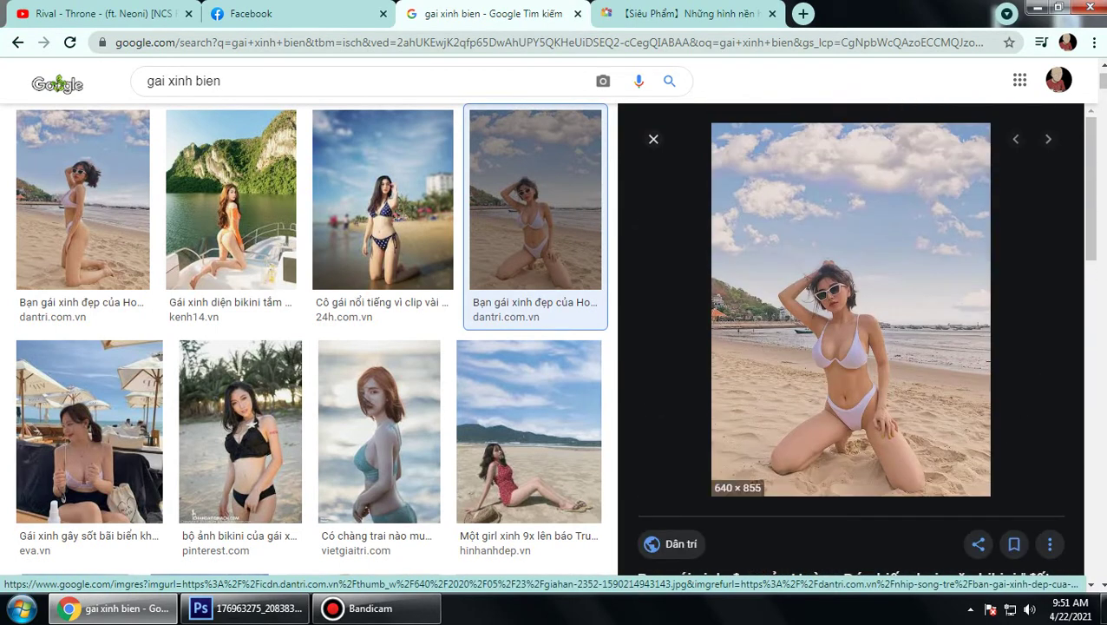
scroll(851, 313, down, 3)
scroll(850, 313, down, 3)
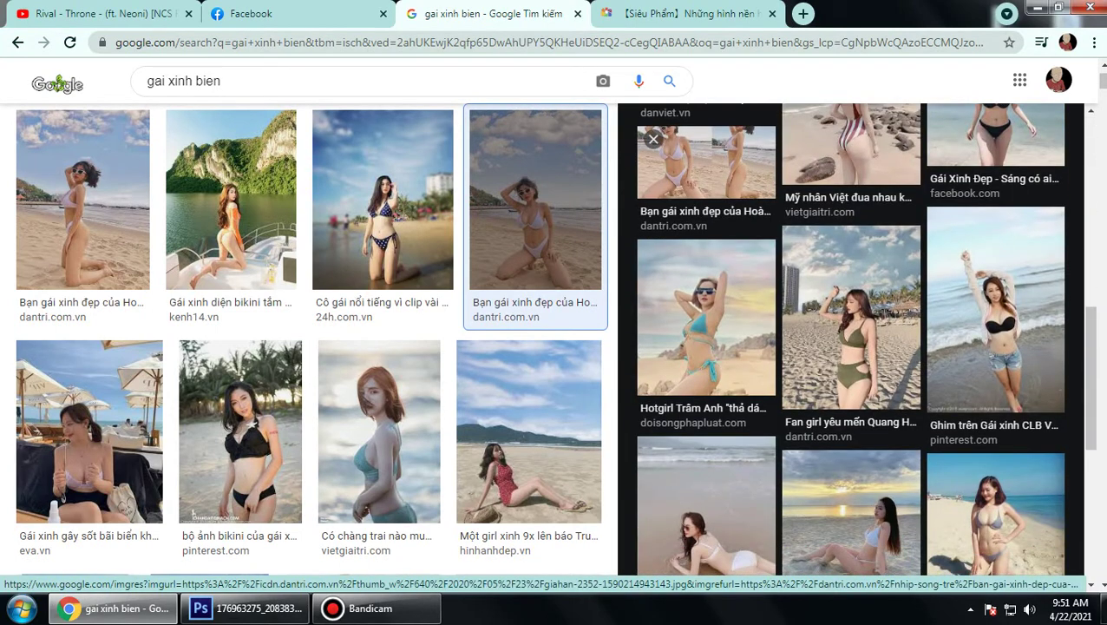
scroll(850, 339, down, 2)
scroll(851, 339, up, 2)
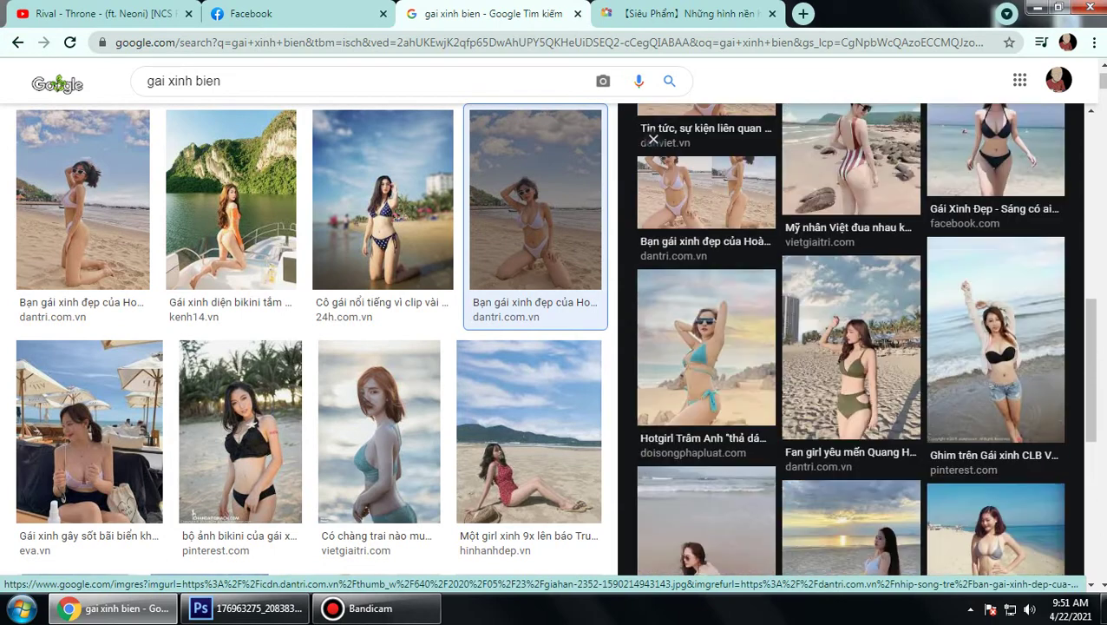
scroll(851, 339, up, 2)
scroll(850, 338, up, 2)
scroll(851, 338, down, 1)
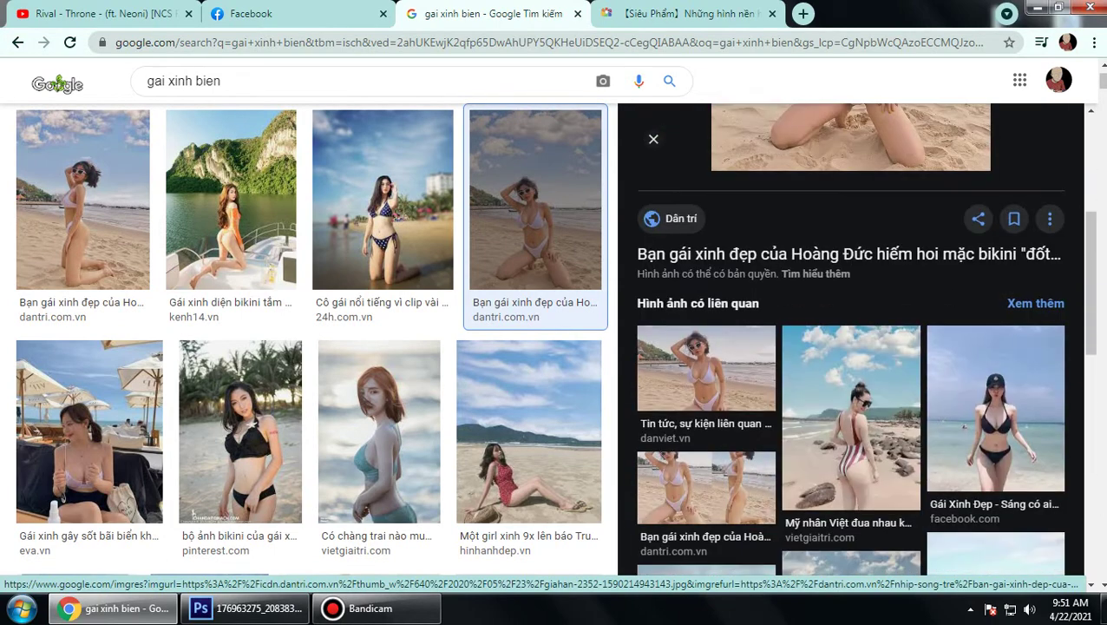
scroll(851, 339, up, 3)
right_click(748, 340)
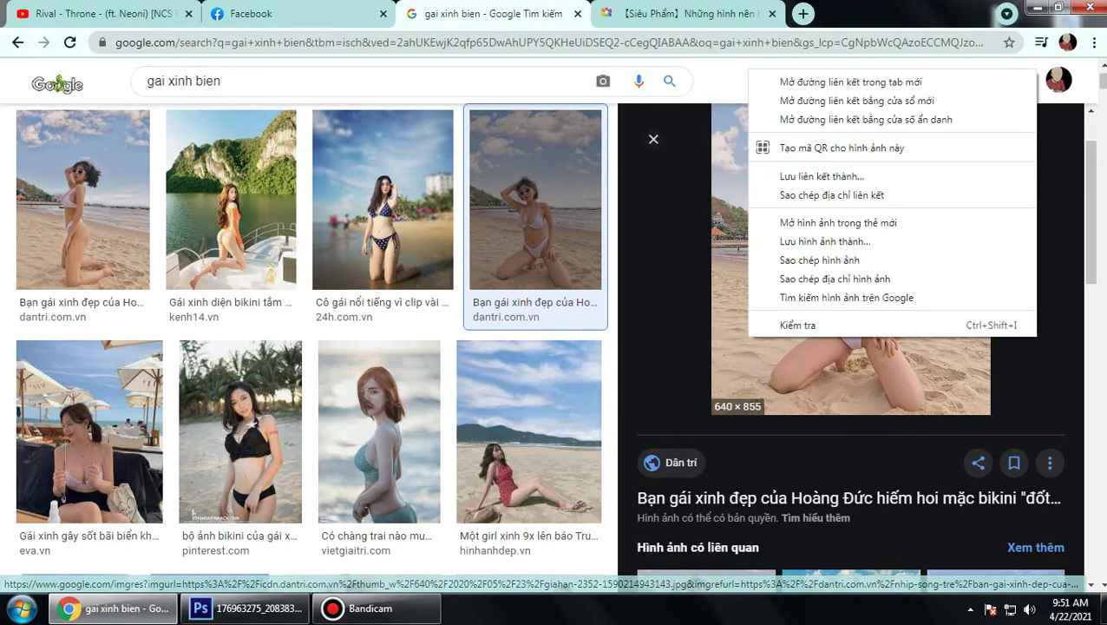
click(825, 241)
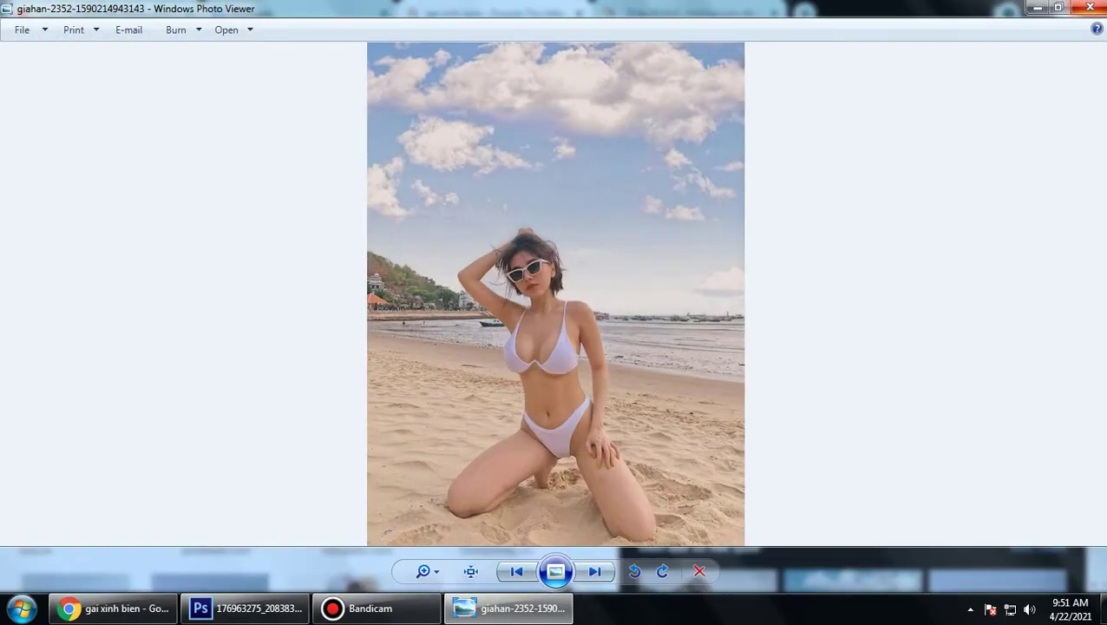
key(alt+F4)
click(247, 608)
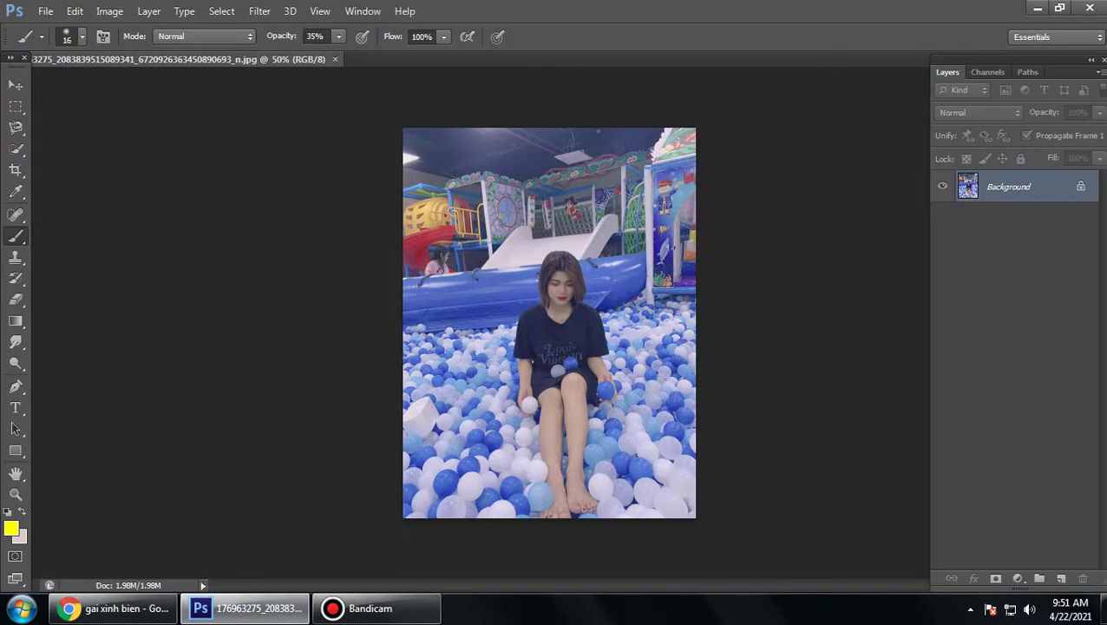
click(45, 10)
click(52, 42)
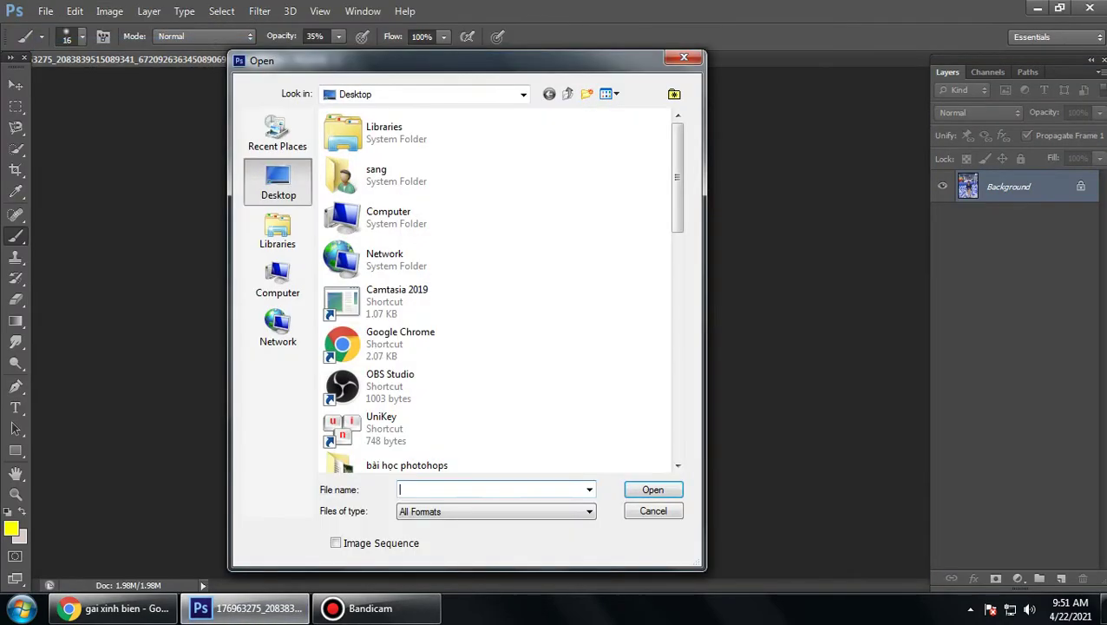
scroll(499, 290, down, 5)
scroll(500, 291, down, 4)
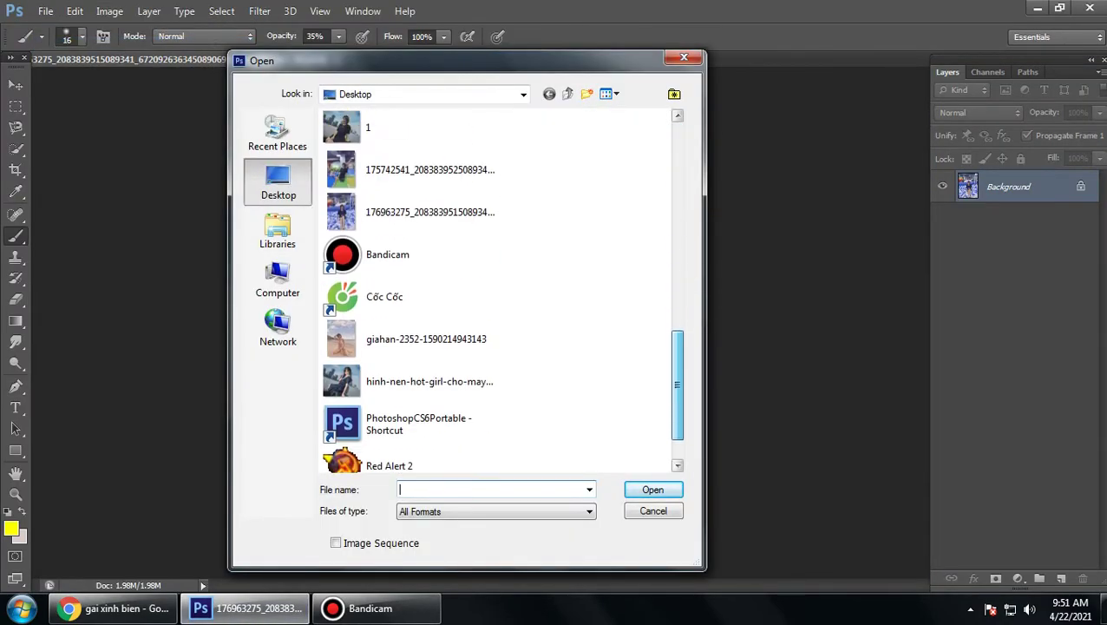
scroll(499, 291, down, 2)
double_click(417, 276)
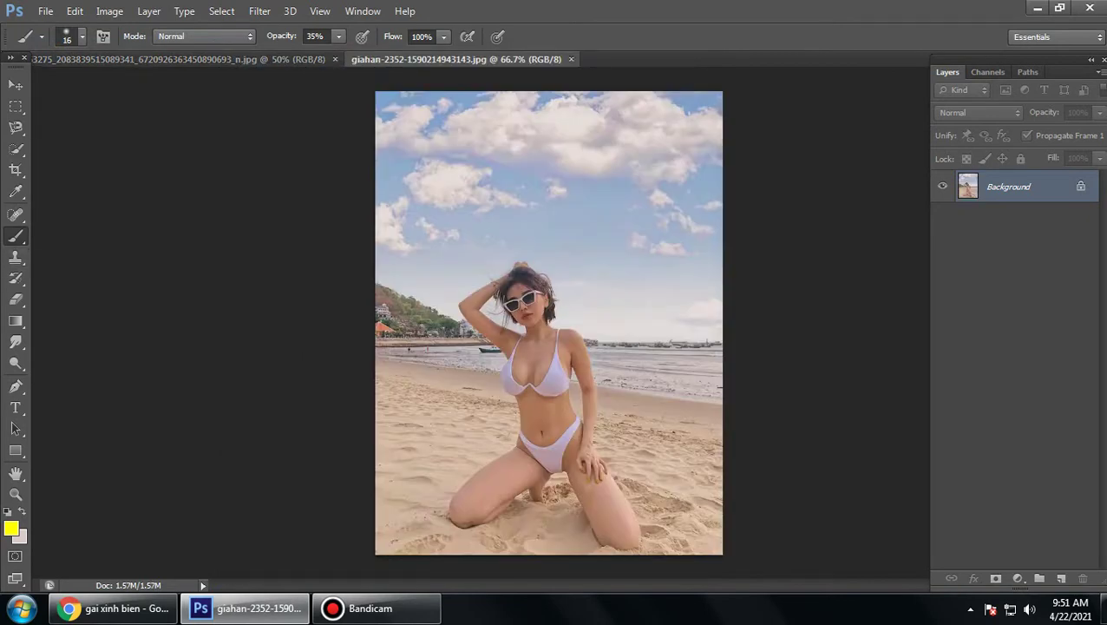
Step: Convert the beach photo's locked Background into an editable Layer 0
double_click(1009, 187)
key(Return)
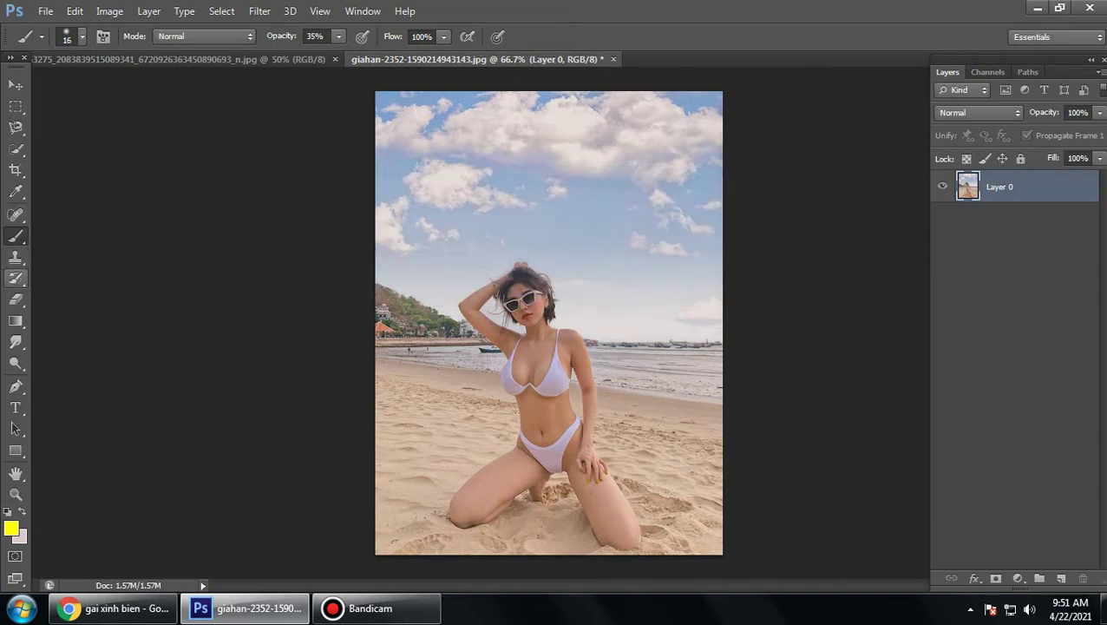
click(174, 59)
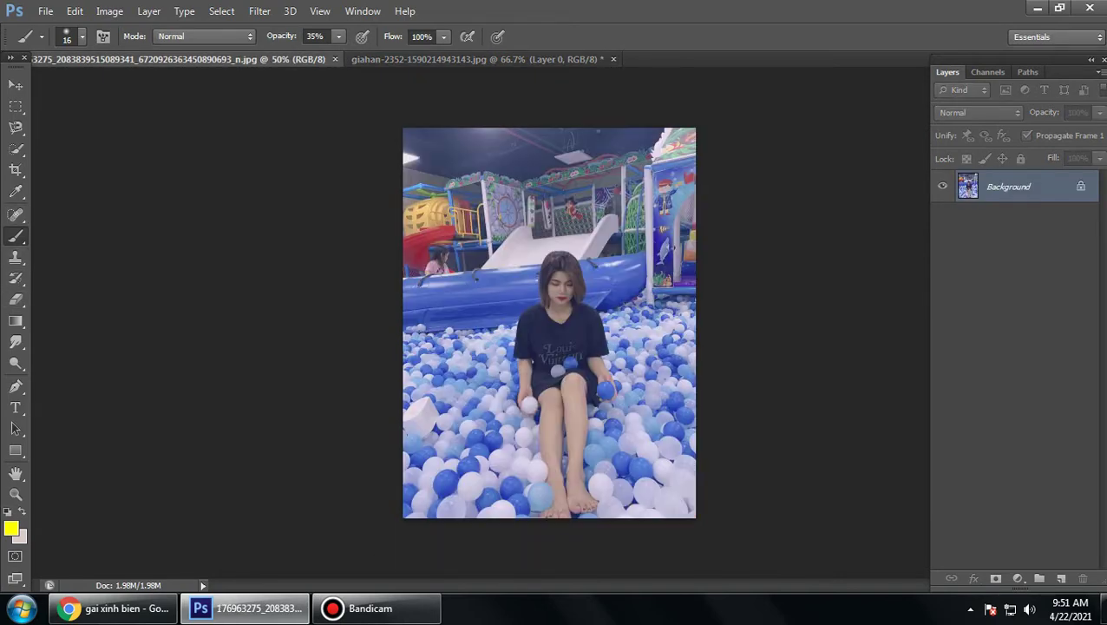
key(ctrl+Tab)
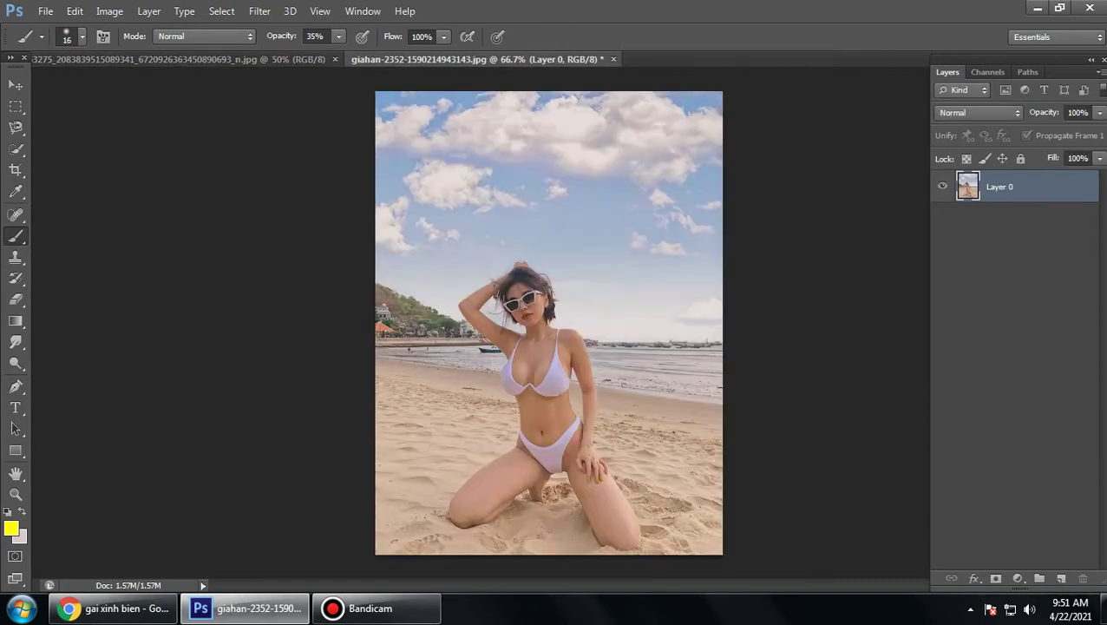
click(16, 149)
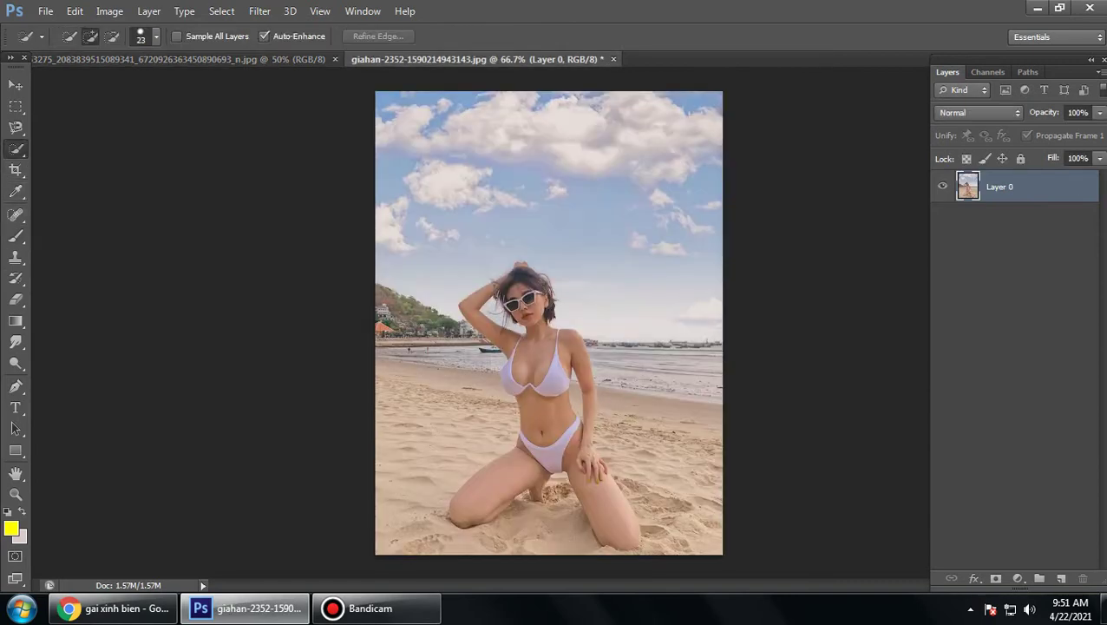
Step: Set up the Clone Stamp tool with a 102 px brush
click(15, 257)
click(82, 36)
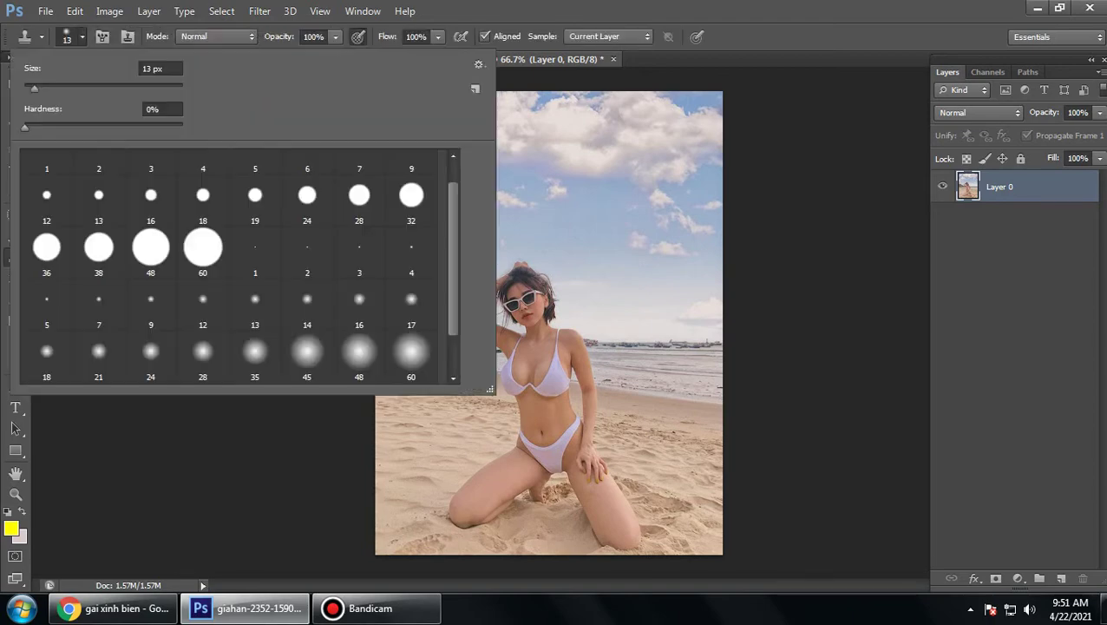
text(100)
key(Return)
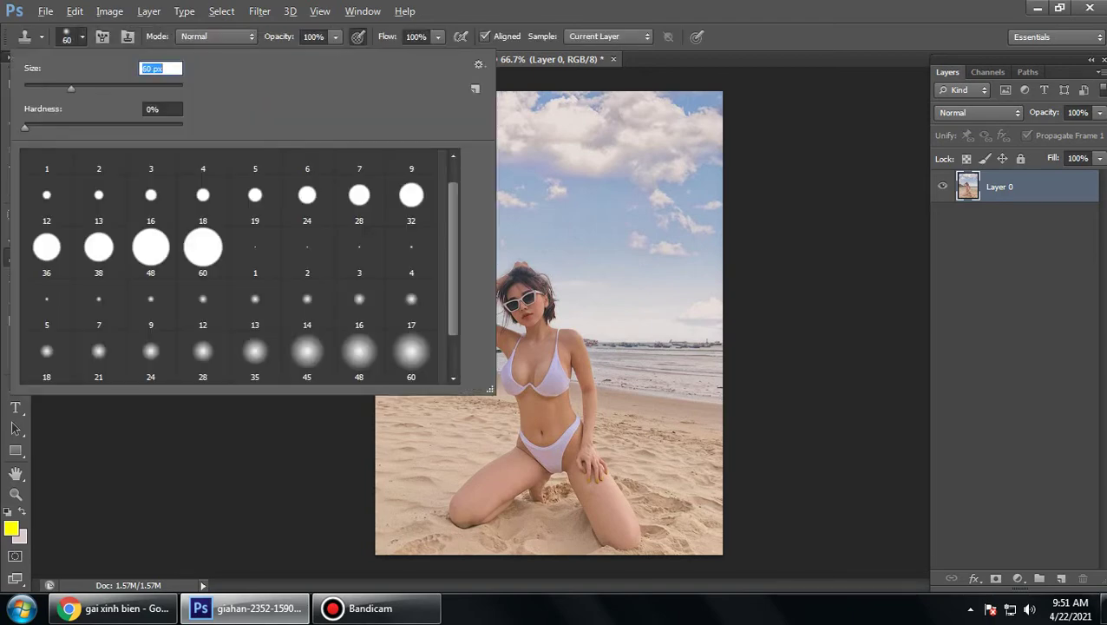
text(102)
key(Return)
click(549, 329)
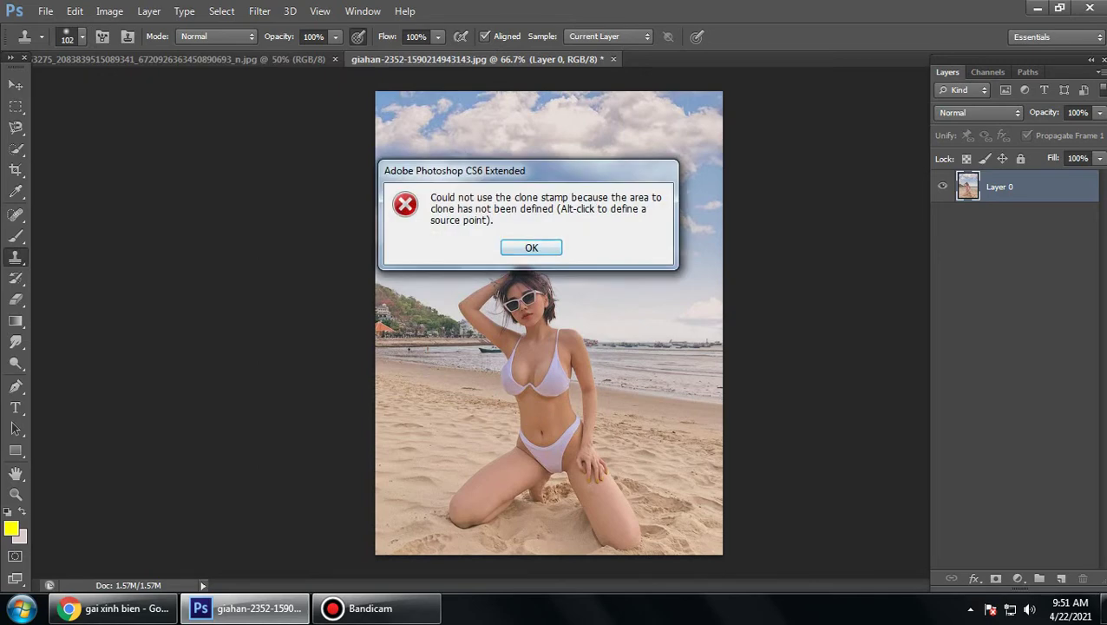
key(Return)
Step: Clone sand from the beach over the woman's legs, hands, hips and waist
alt+click(383, 473)
mouse_move(499, 458)
mouse_down()
mouse_move(482, 504)
mouse_move(608, 521)
mouse_move(625, 547)
mouse_move(653, 536)
mouse_move(603, 555)
mouse_up()
mouse_move(677, 512)
mouse_down()
mouse_move(530, 460)
mouse_move(625, 430)
mouse_up()
drag(695, 521, 651, 491)
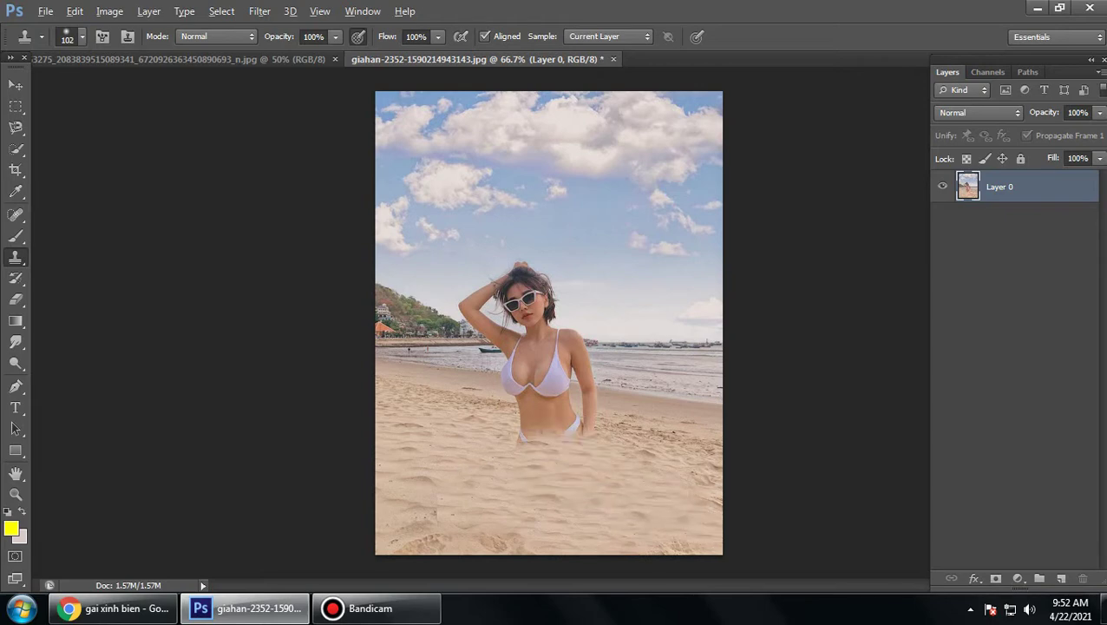
mouse_move(513, 421)
mouse_down()
mouse_move(590, 416)
mouse_move(625, 460)
mouse_move(599, 418)
mouse_up()
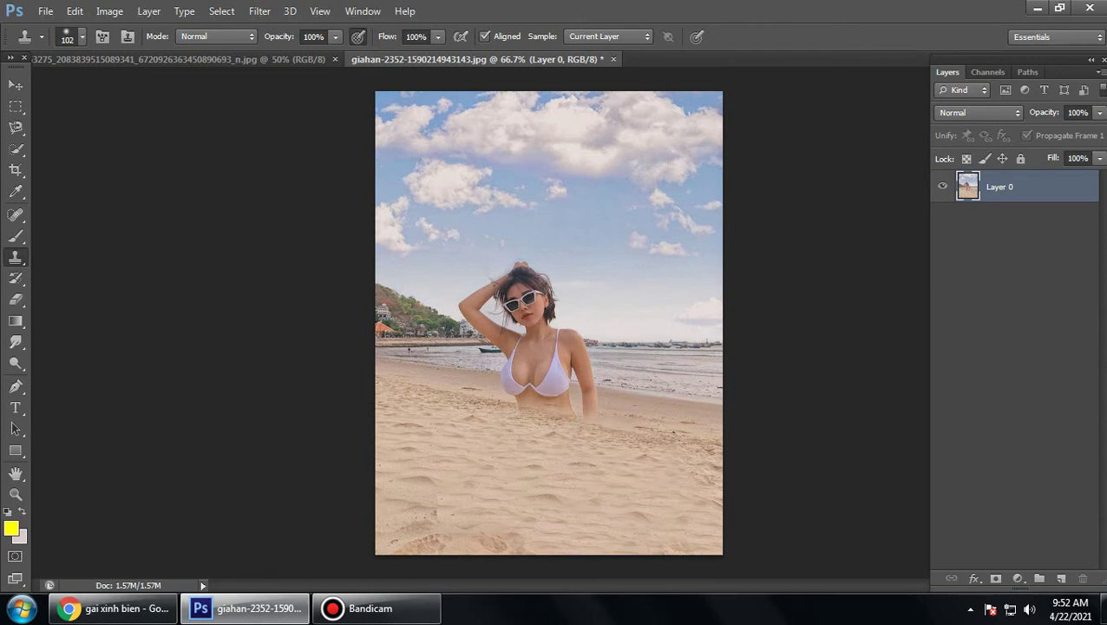
drag(495, 389, 630, 408)
key(ctrl+z)
drag(521, 395, 590, 399)
mouse_move(521, 391)
mouse_down()
mouse_move(590, 395)
mouse_move(573, 405)
mouse_move(486, 325)
mouse_up()
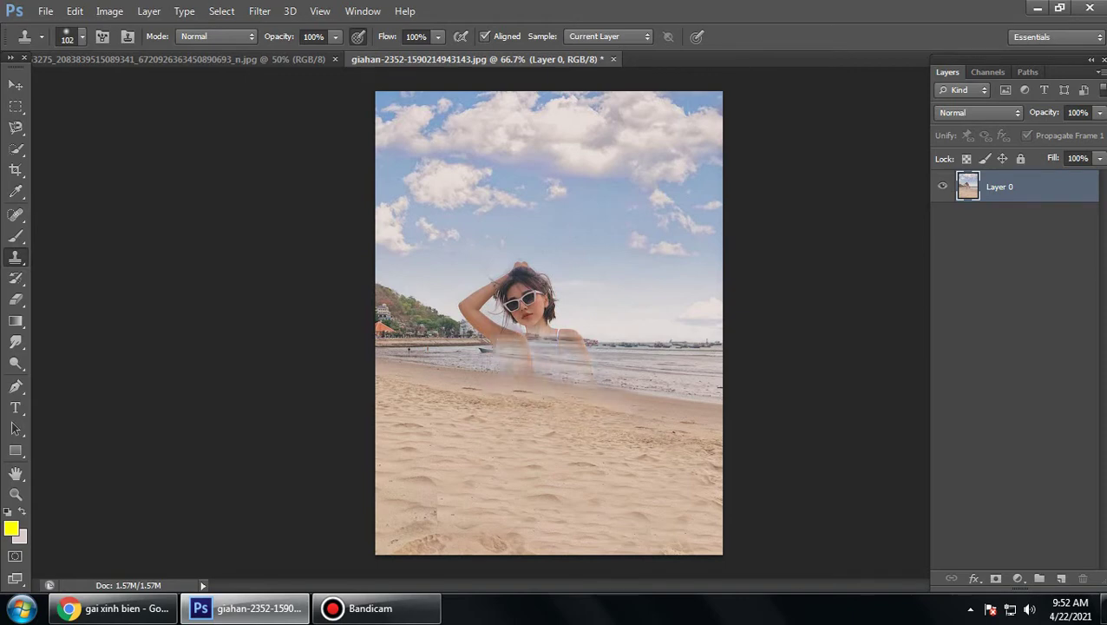
drag(547, 356, 595, 360)
Step: Clone water and sky over her torso, face and arm, and rebuild the shoreline
click(606, 362)
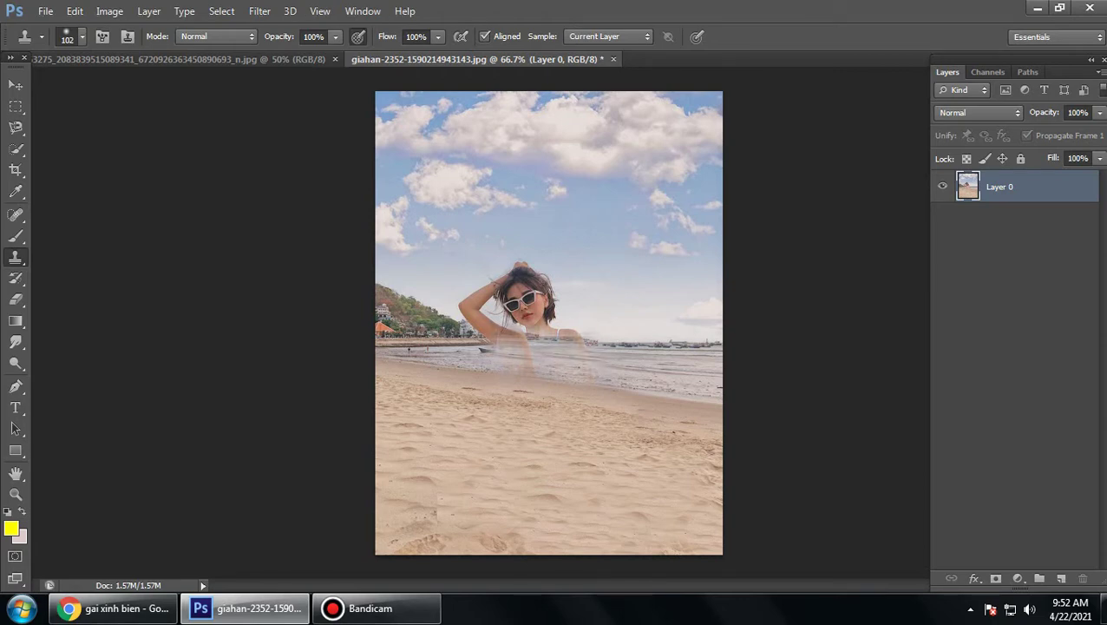
drag(499, 334, 529, 365)
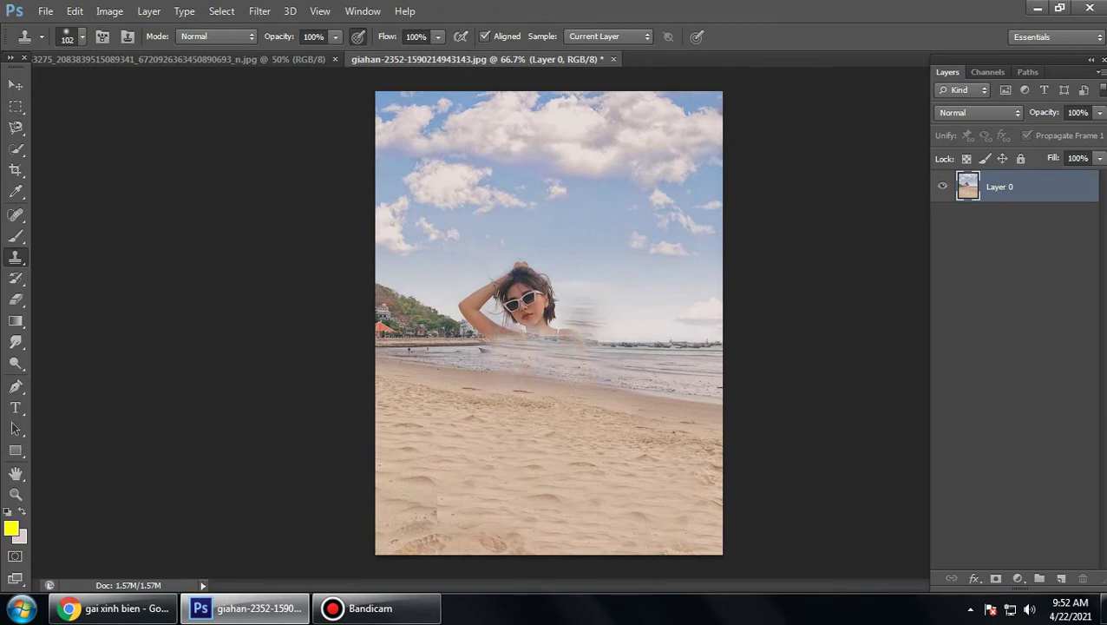
mouse_move(556, 308)
mouse_down()
mouse_move(516, 296)
mouse_move(525, 274)
mouse_up()
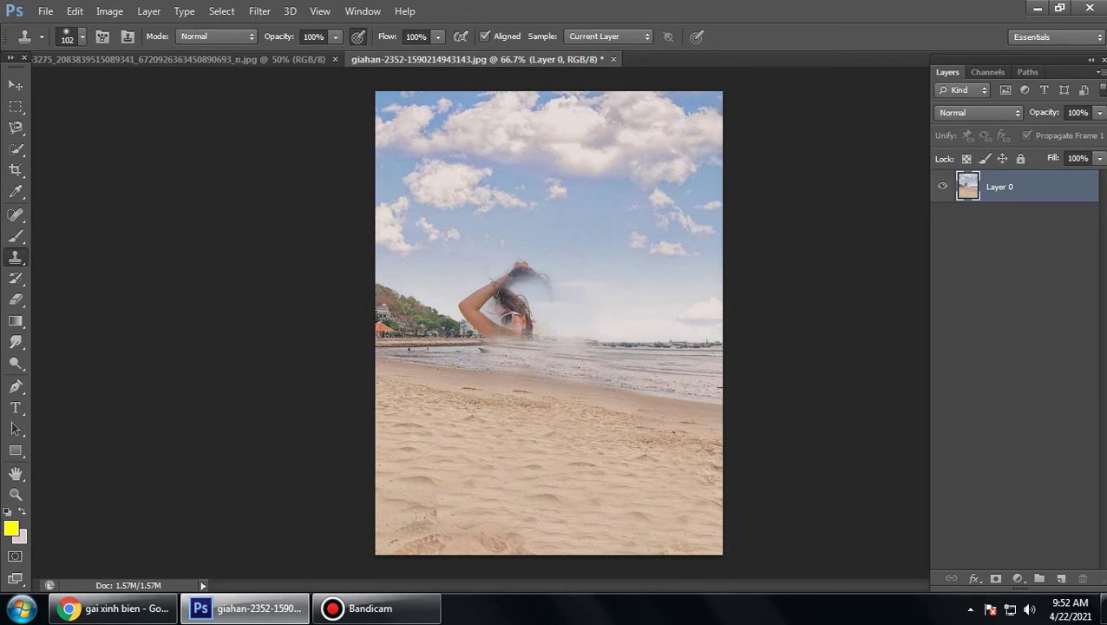
drag(499, 323, 569, 340)
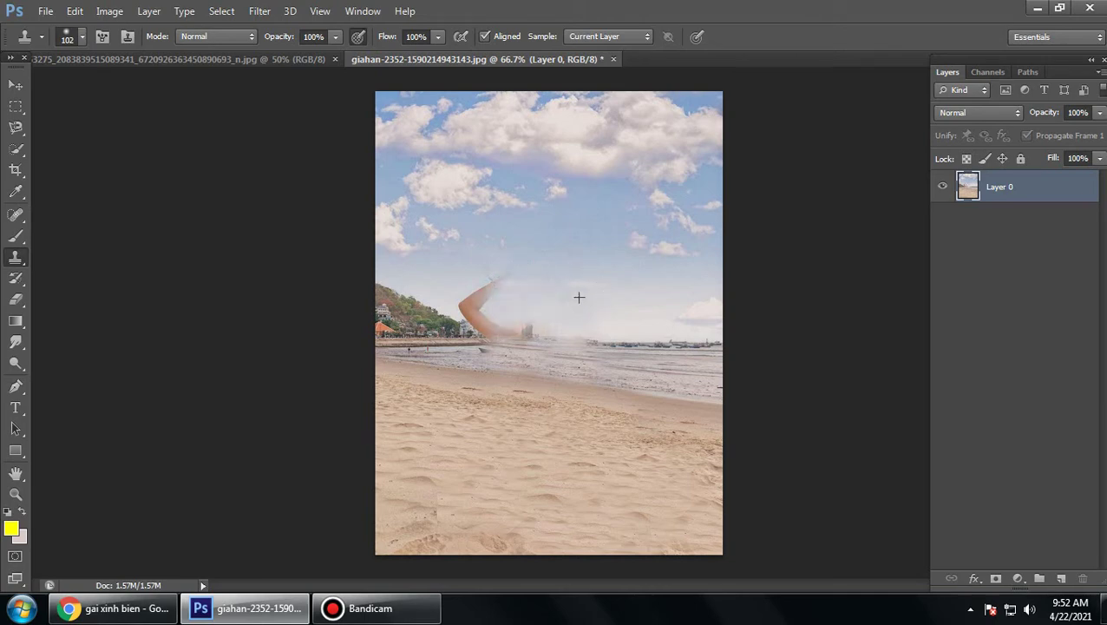
mouse_move(477, 305)
mouse_down()
mouse_move(456, 331)
mouse_move(572, 347)
mouse_move(612, 334)
mouse_move(564, 369)
mouse_up()
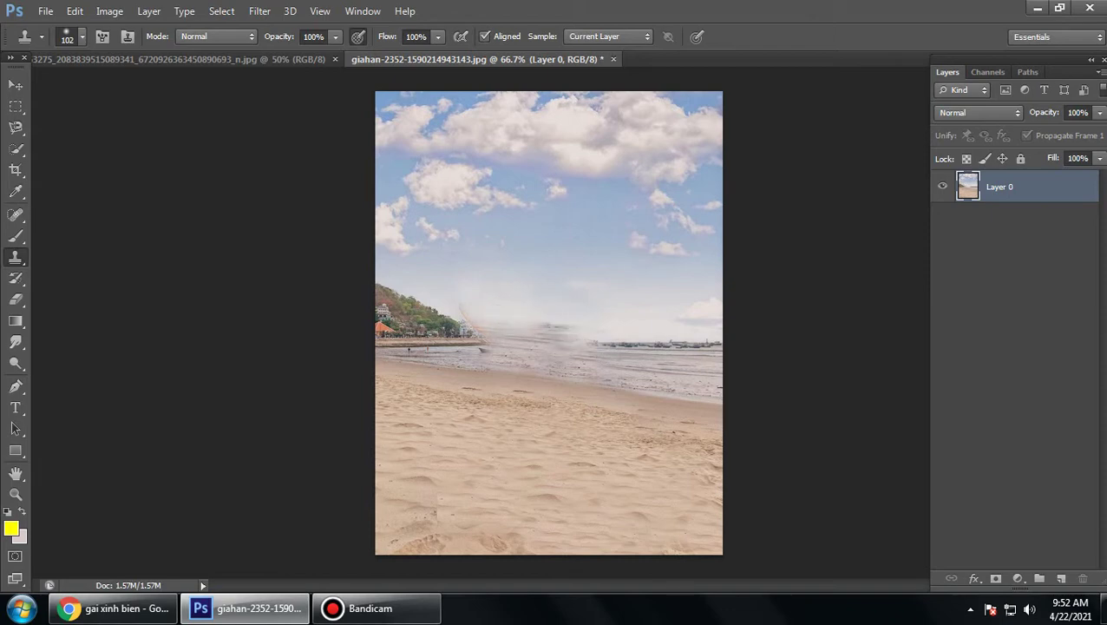
drag(503, 330, 577, 335)
mouse_move(464, 322)
mouse_down()
mouse_move(491, 338)
mouse_move(503, 295)
mouse_up()
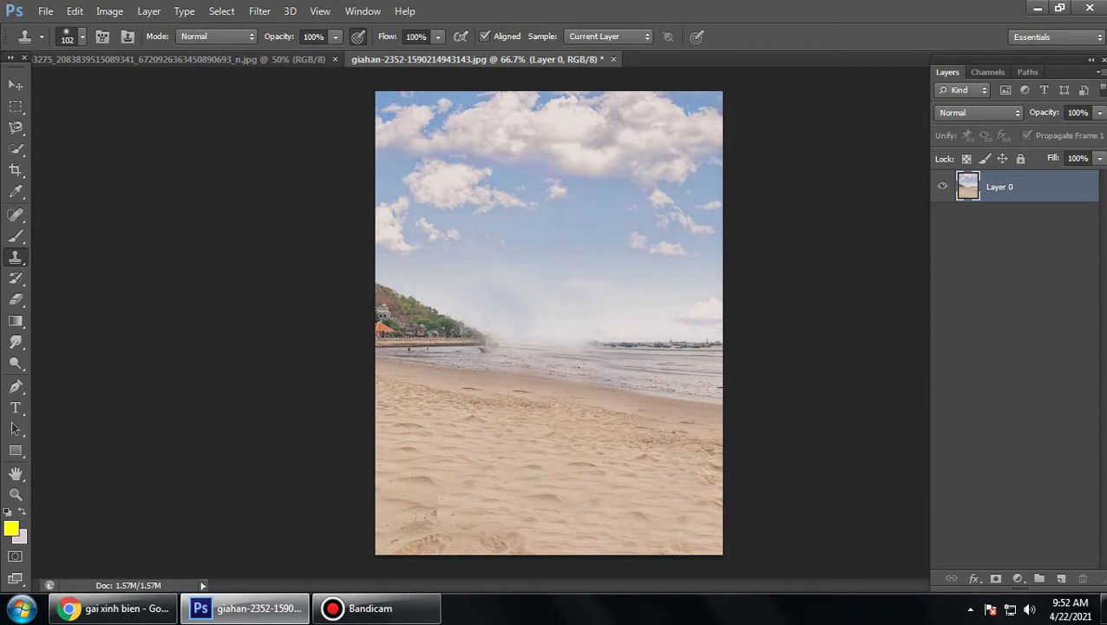
mouse_move(547, 339)
mouse_down()
mouse_move(599, 338)
mouse_move(585, 341)
mouse_up()
mouse_move(598, 340)
mouse_down()
mouse_move(515, 346)
mouse_move(524, 342)
mouse_up()
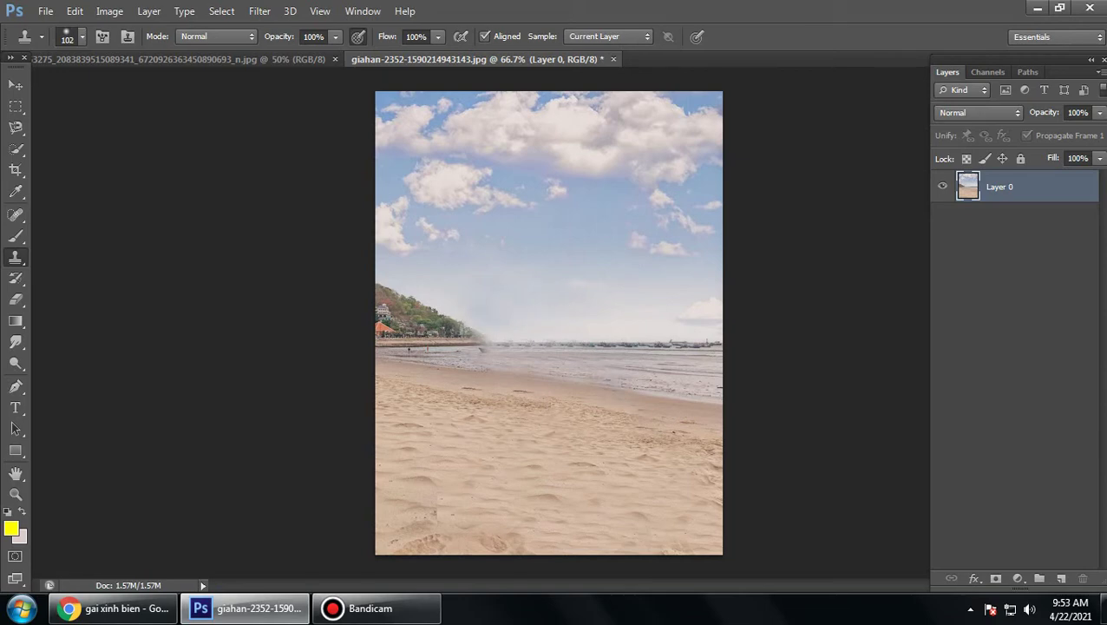
Step: In the ball-pit photo, Quick-select the girl's head, shirt, knees, blue ball and hand
key(ctrl+Tab)
key(ctrl+0)
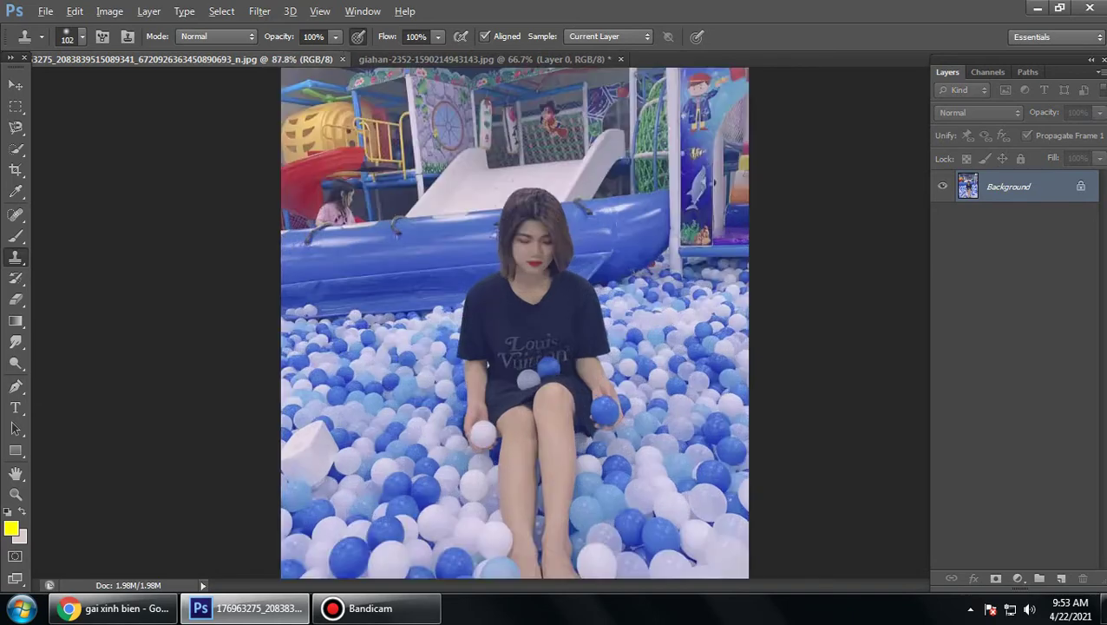
alt+scroll(331, 298, up, 4)
scroll(331, 298, down, 1)
scroll(309, 248, up, 1)
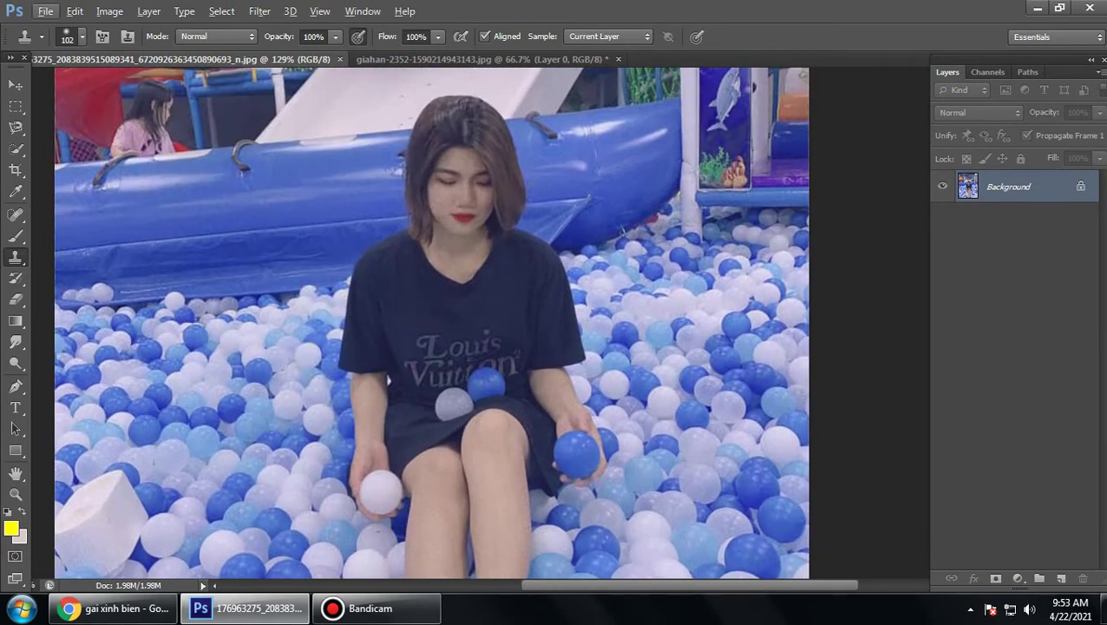
key(i)
key(w)
drag(460, 160, 417, 130)
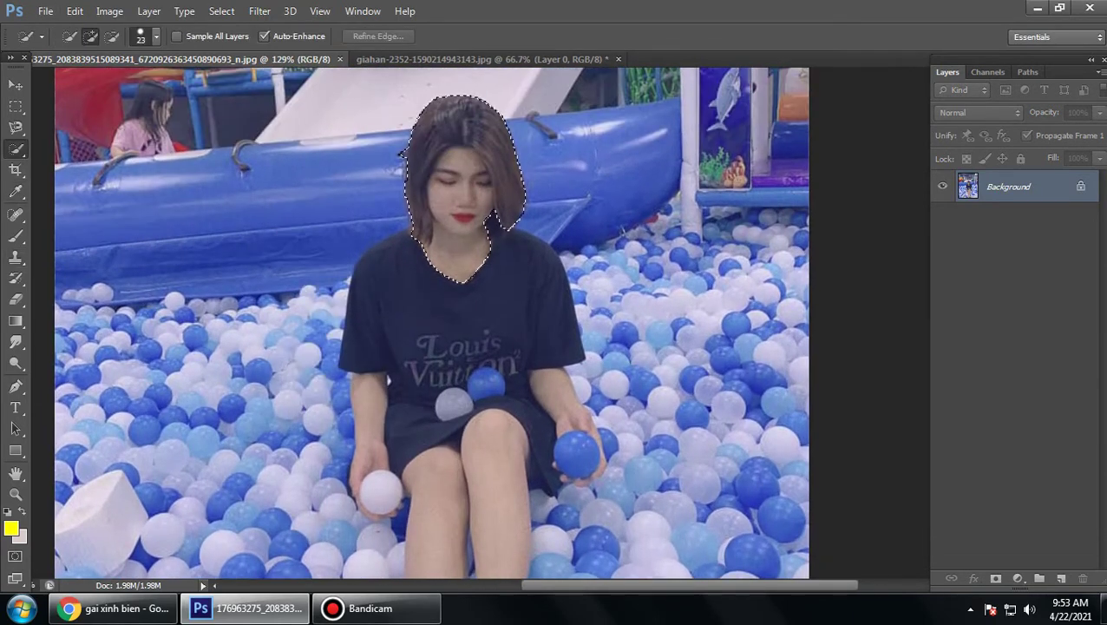
drag(490, 252, 595, 434)
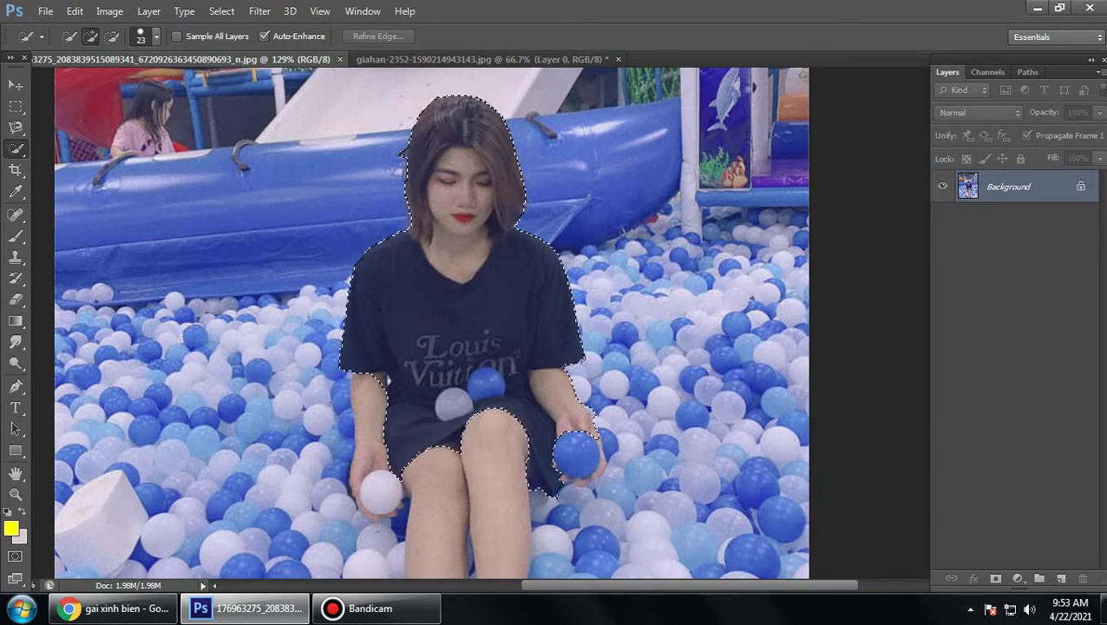
click(594, 456)
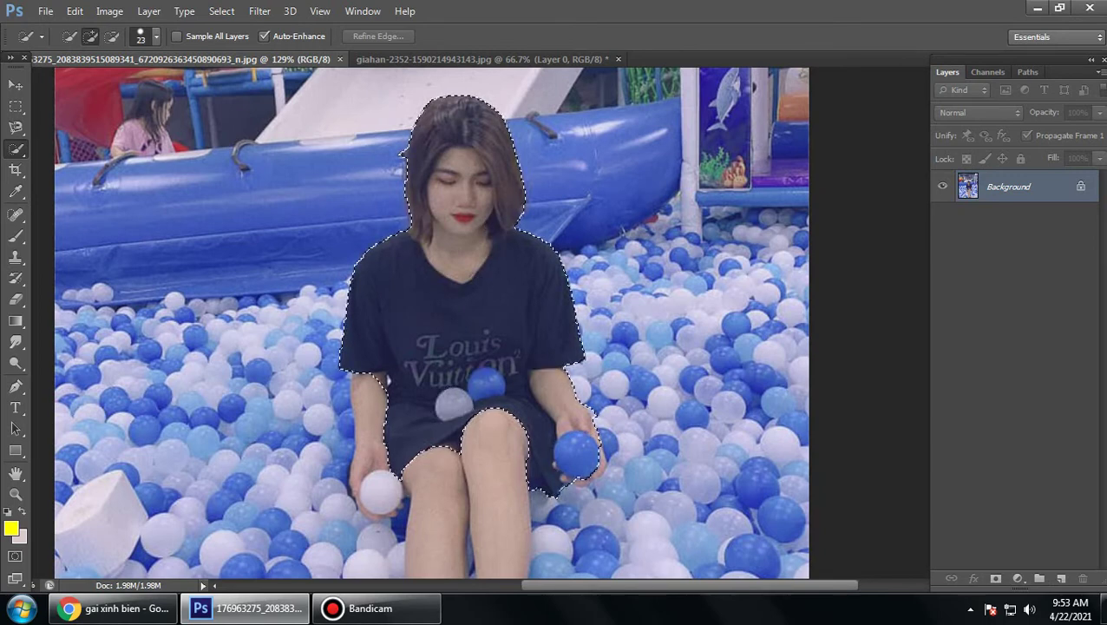
drag(386, 442, 373, 477)
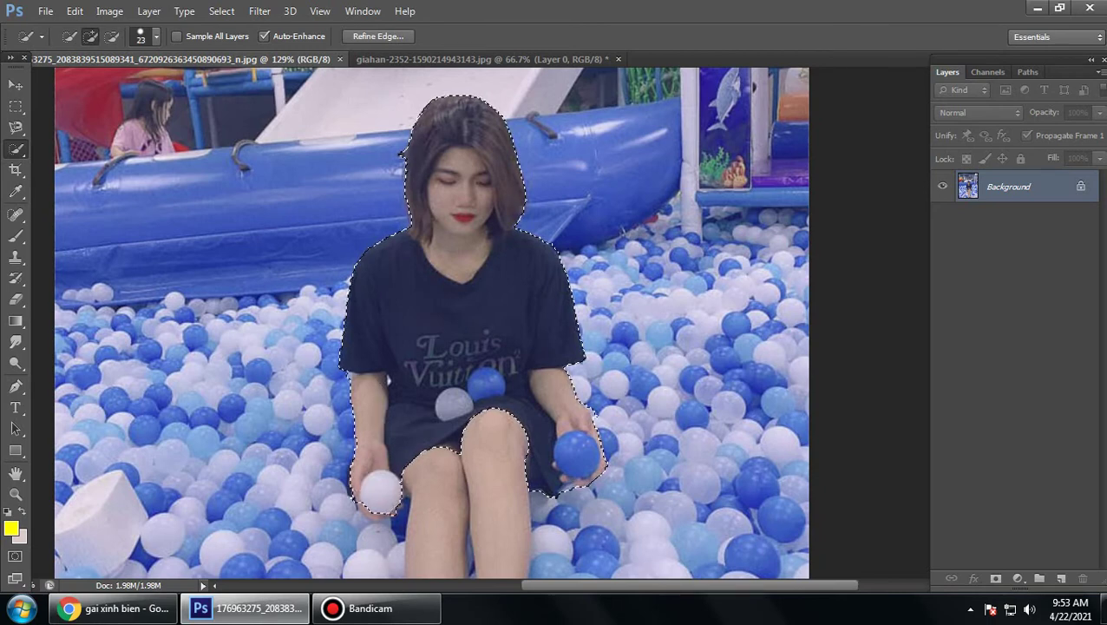
Step: Extend the girl's selection to the white ball and down to her feet
click(382, 502)
scroll(434, 347, down, 2)
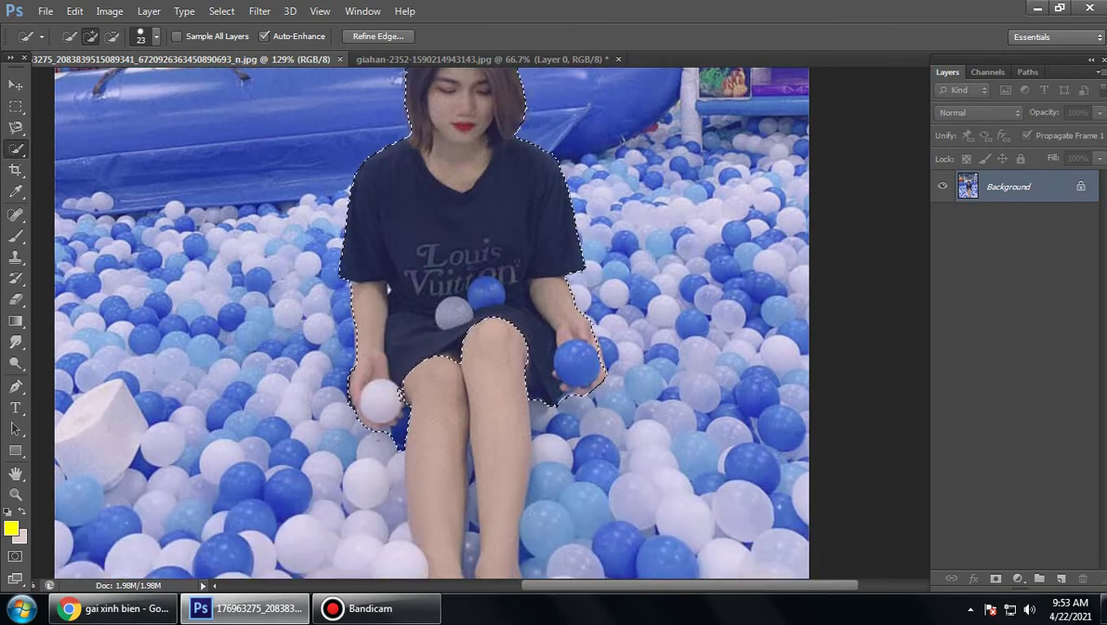
mouse_move(434, 400)
mouse_down()
mouse_move(464, 538)
mouse_move(491, 339)
mouse_up()
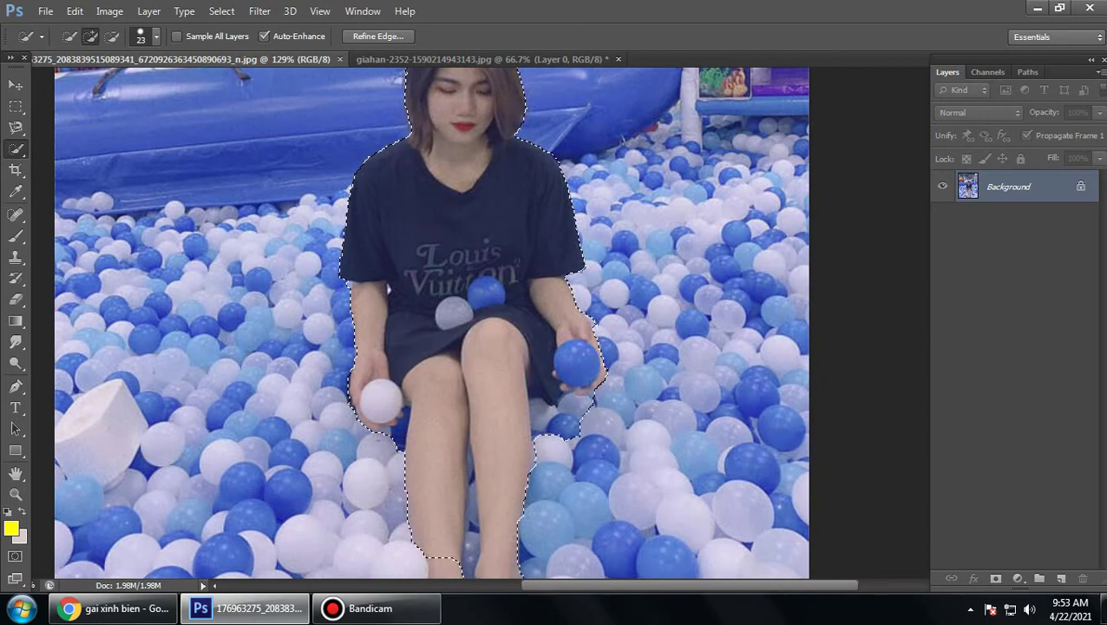
click(447, 566)
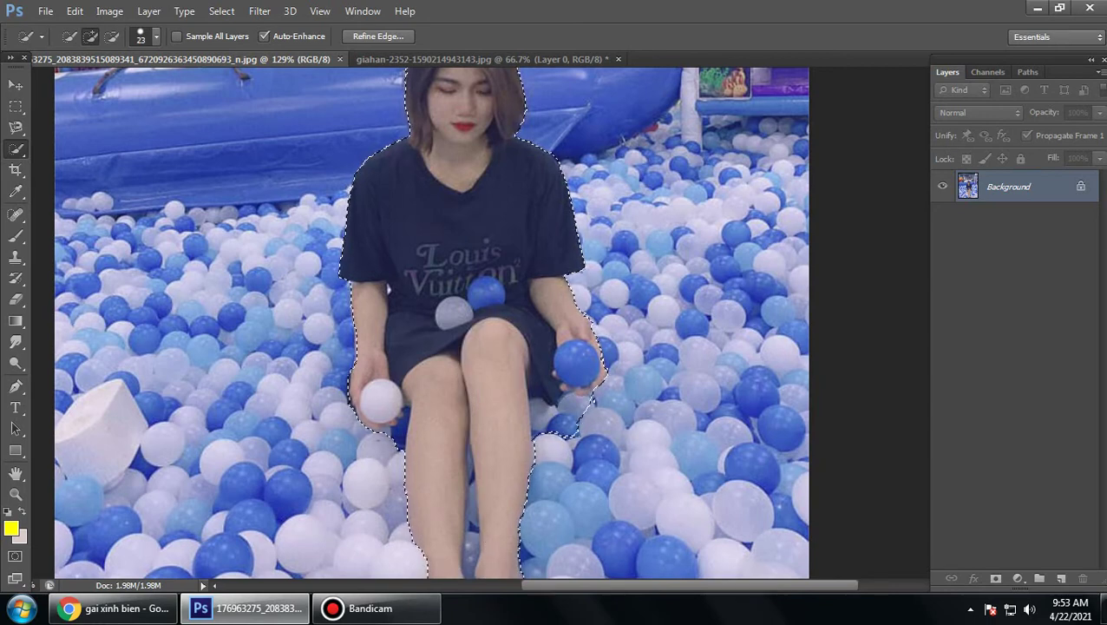
key(super)
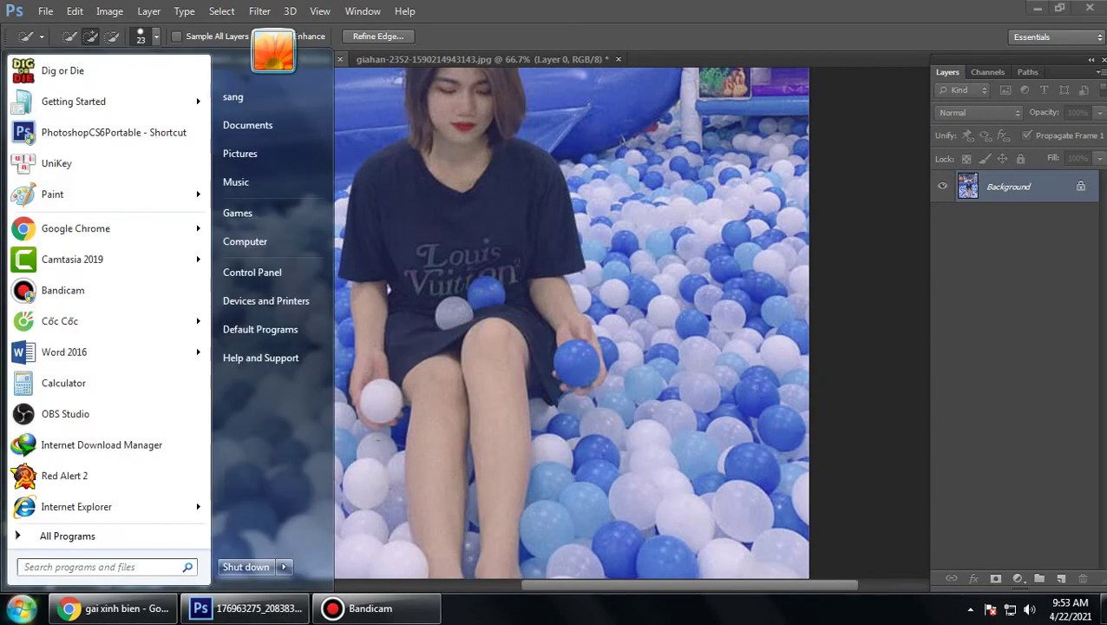
key(super)
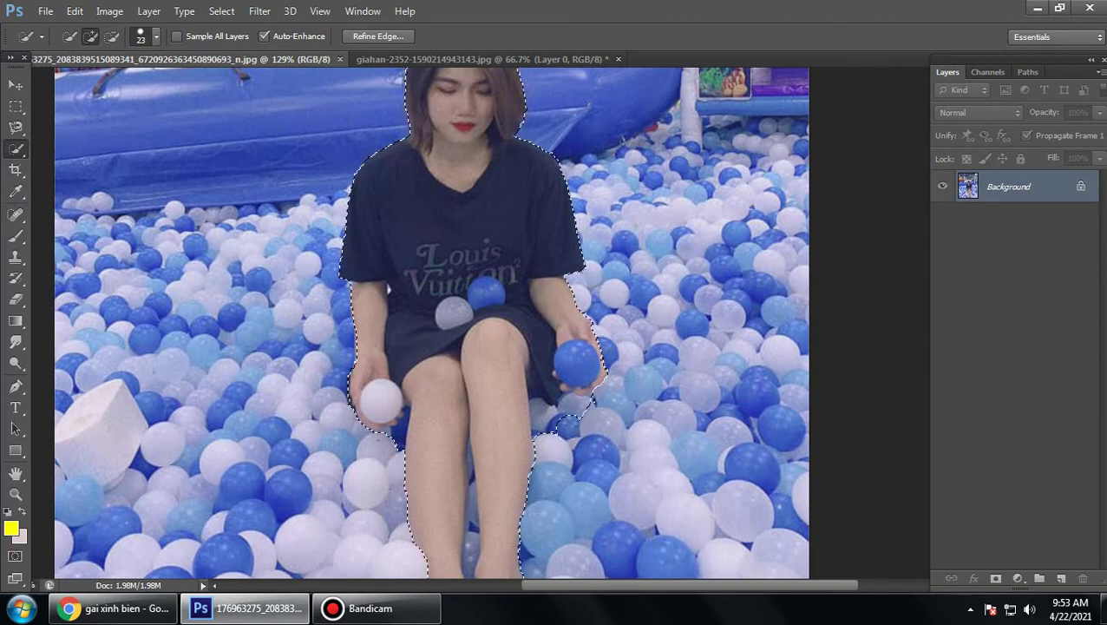
Step: Trim stray areas near her hand and drag the girl into the beach photo
alt+click(573, 421)
alt+click(564, 404)
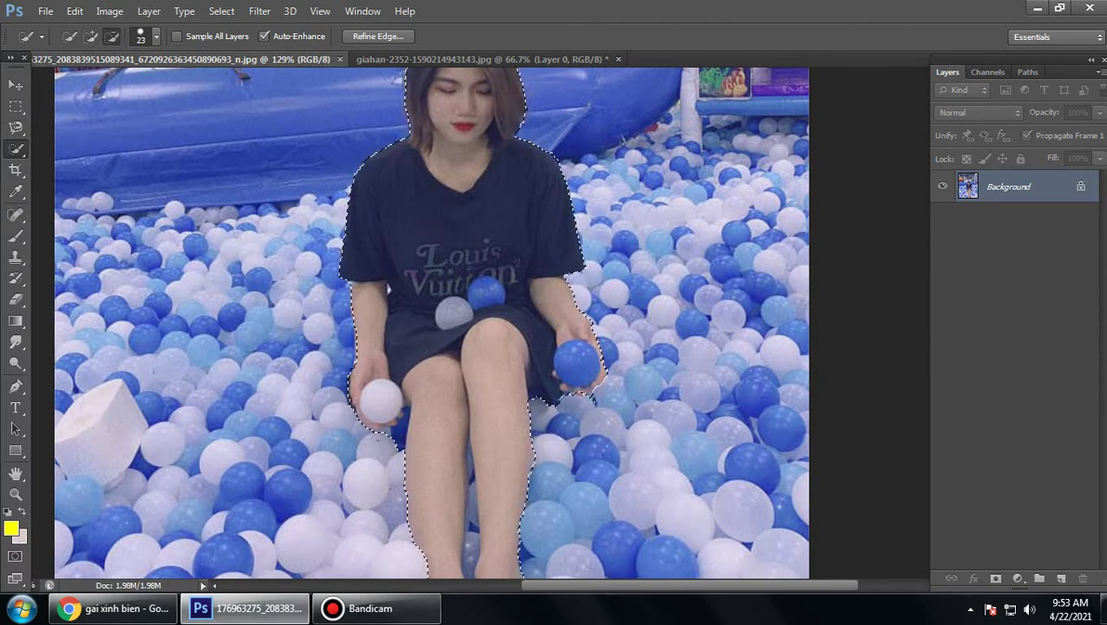
click(15, 84)
mouse_move(455, 187)
mouse_down()
mouse_move(452, 70)
mouse_move(547, 262)
mouse_move(540, 322)
mouse_up()
Step: Free Transform the girl down to about 74% and position her on the sand
key(ctrl+t)
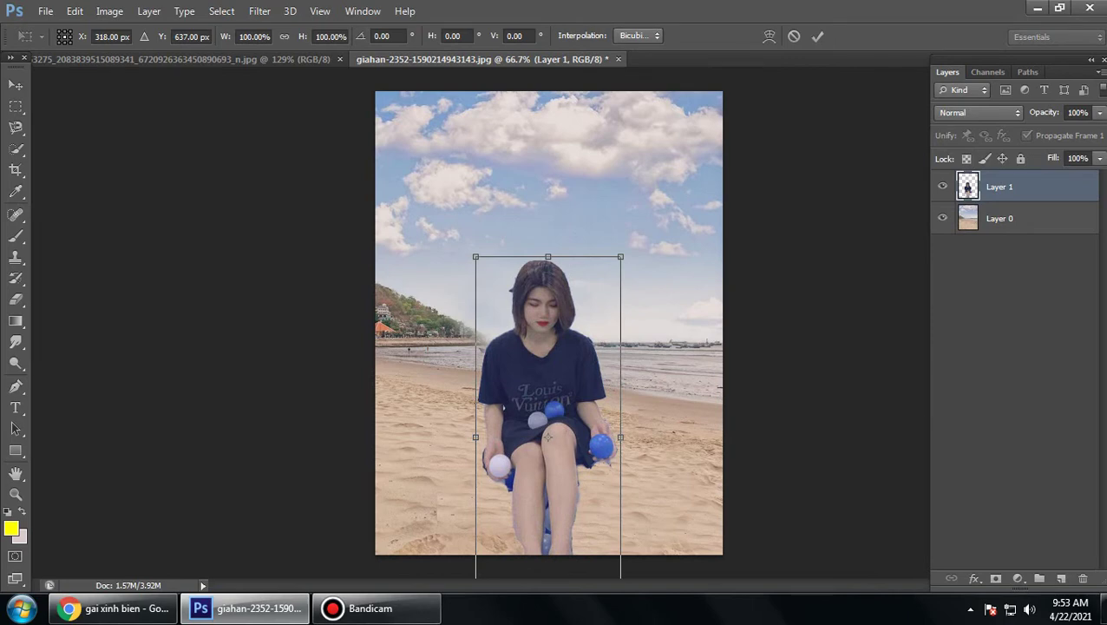
drag(620, 257, 597, 310)
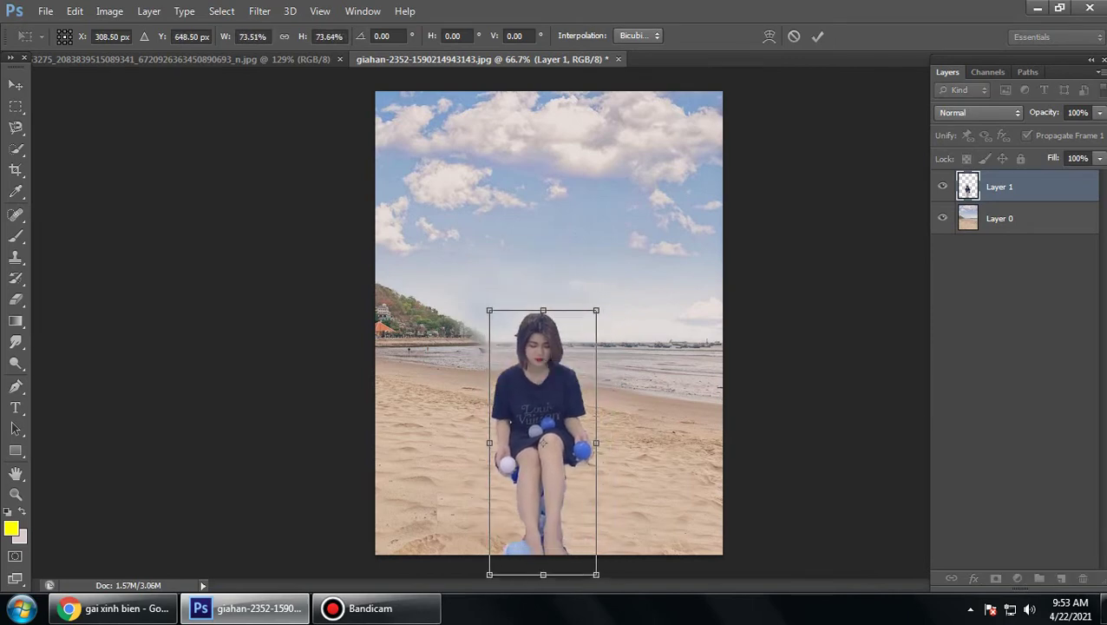
drag(560, 349, 545, 336)
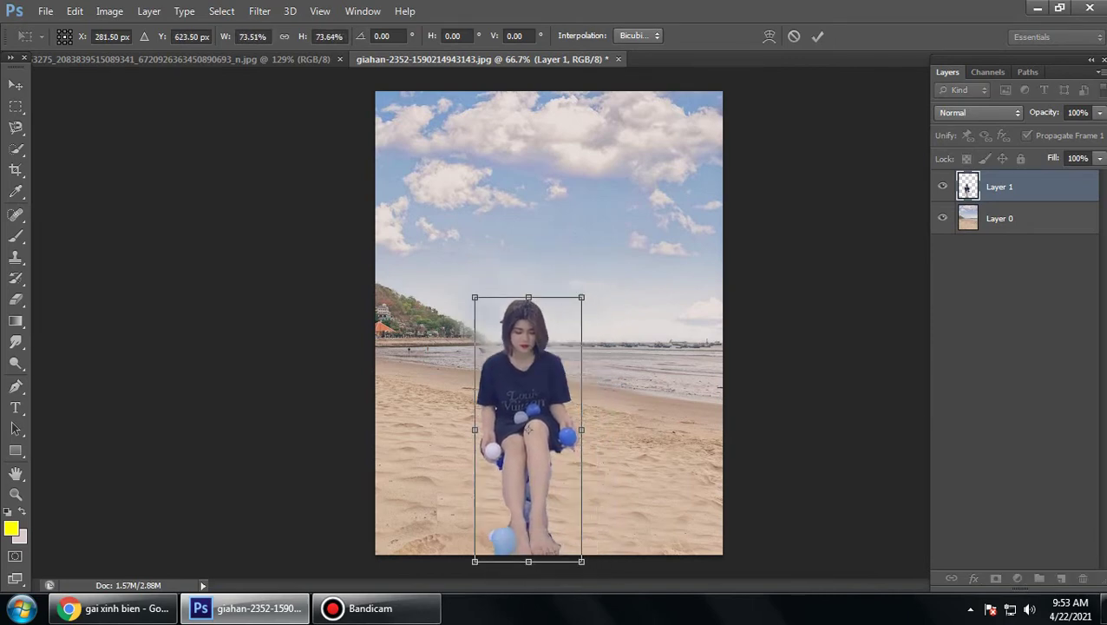
drag(529, 429, 552, 445)
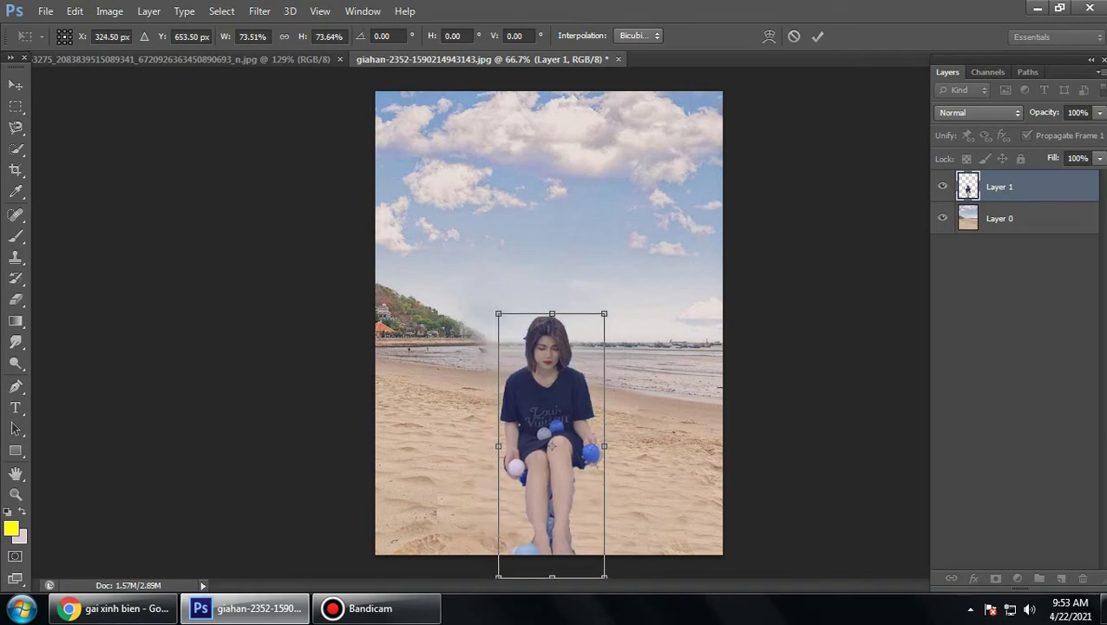
drag(552, 445, 550, 416)
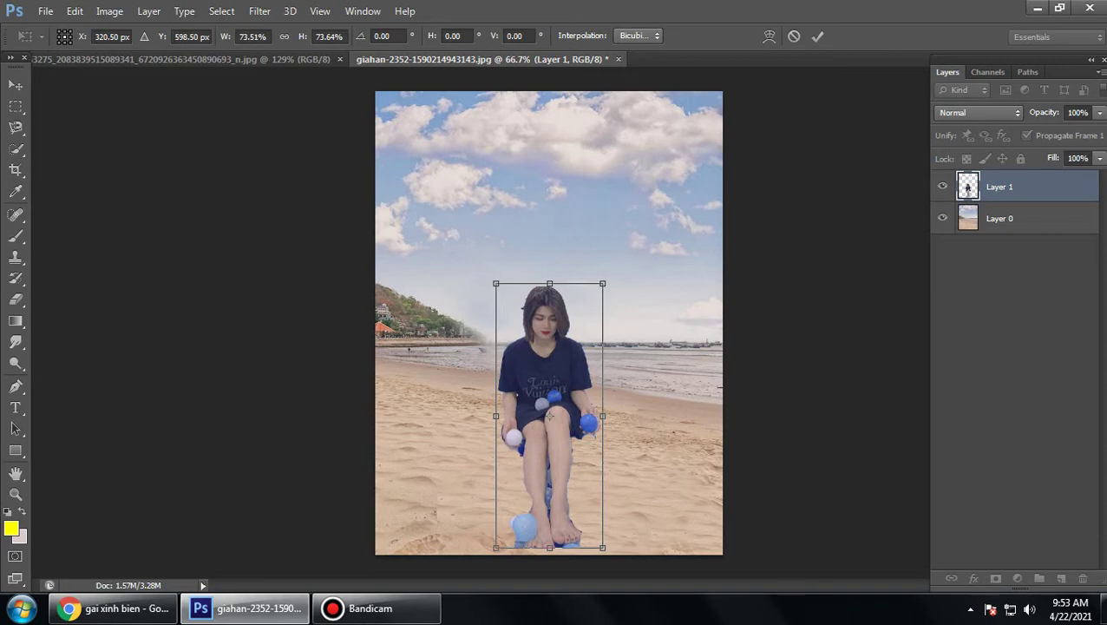
drag(550, 415, 558, 442)
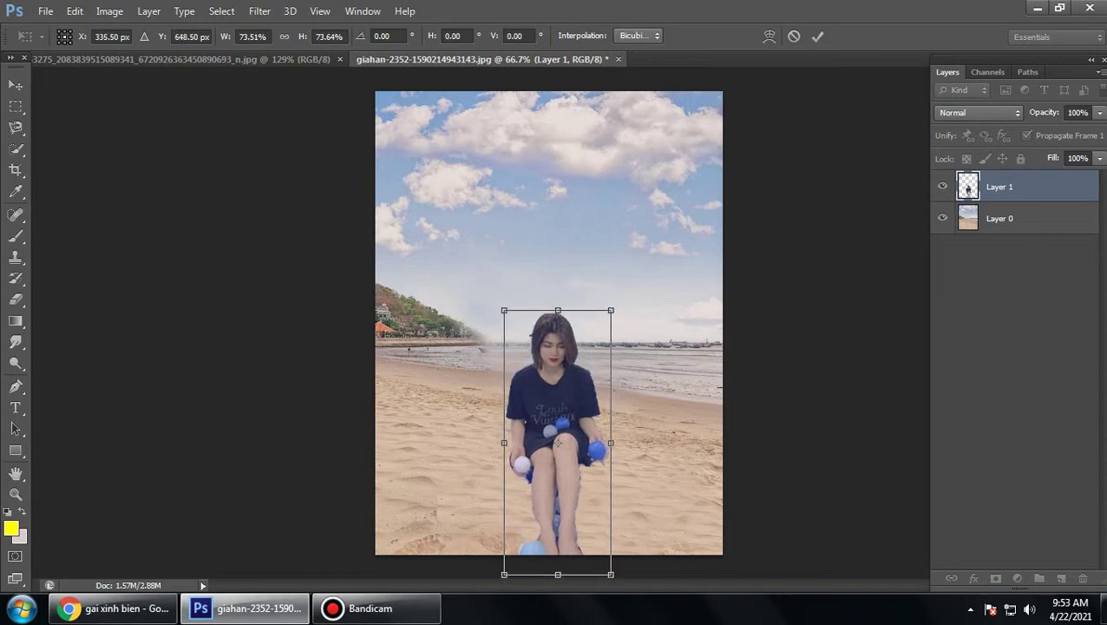
drag(558, 442, 539, 439)
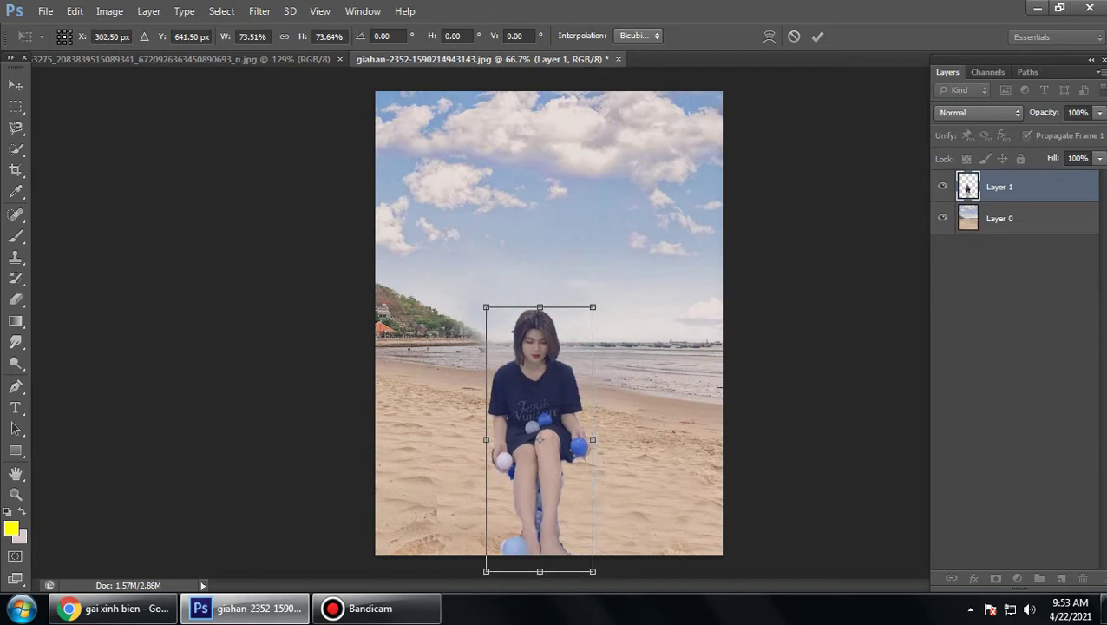
Step: Apply the transformation and nudge the girl into place on the beach
key(v)
key(Return)
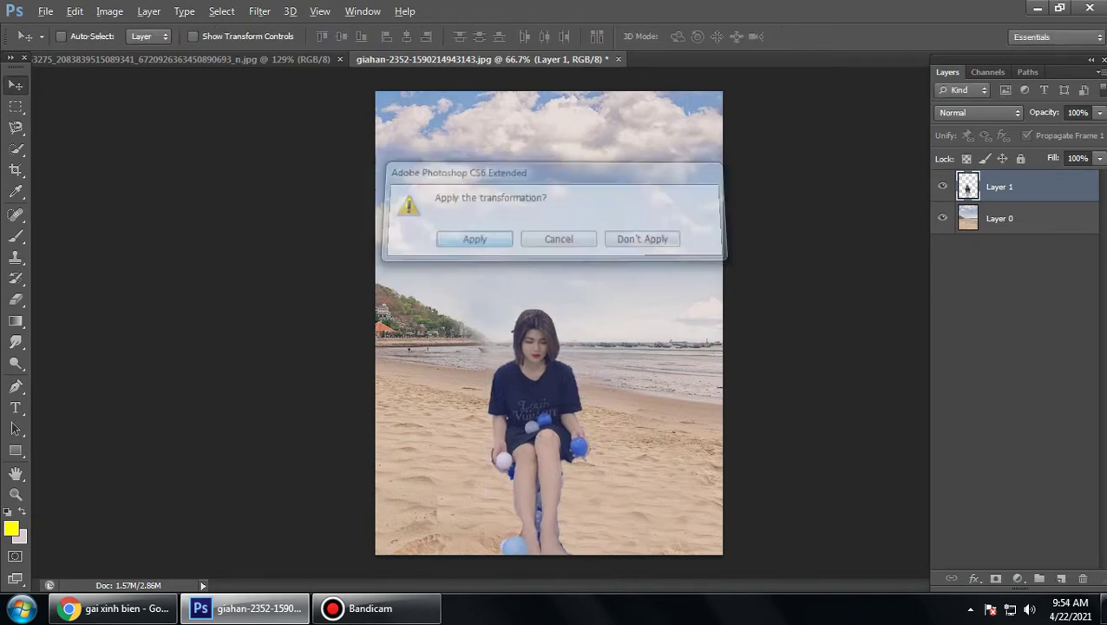
scroll(534, 364, down, 2)
mouse_move(534, 363)
mouse_down()
mouse_move(548, 359)
mouse_move(555, 399)
mouse_up()
scroll(549, 359, down, 2)
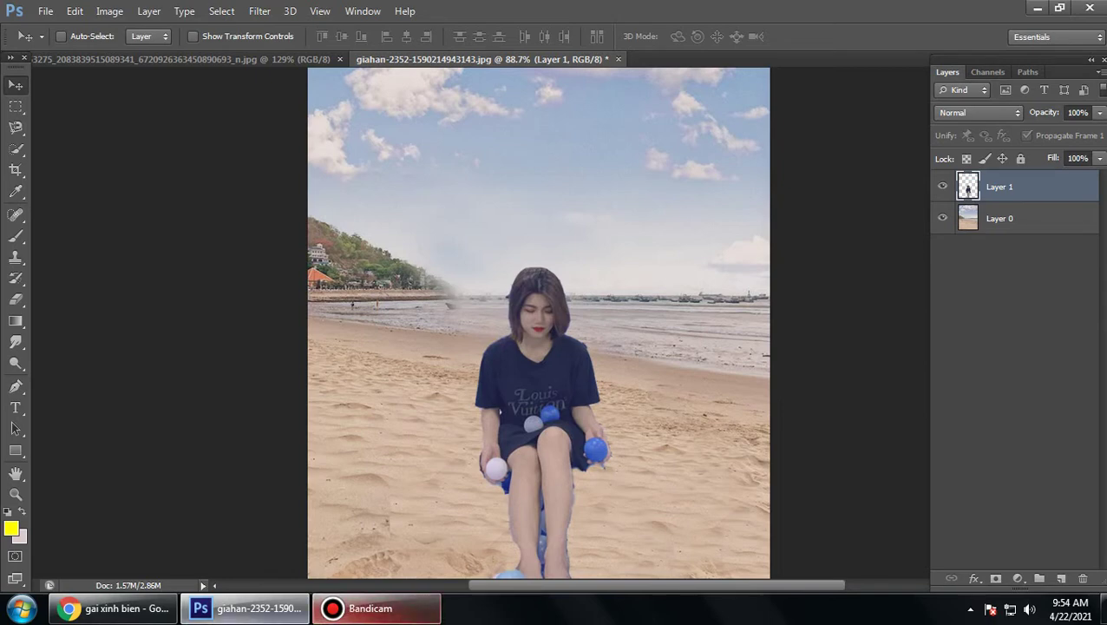
Step: In Chrome, browse the Google Images beach results and preview the eva.vn beach photo
click(113, 608)
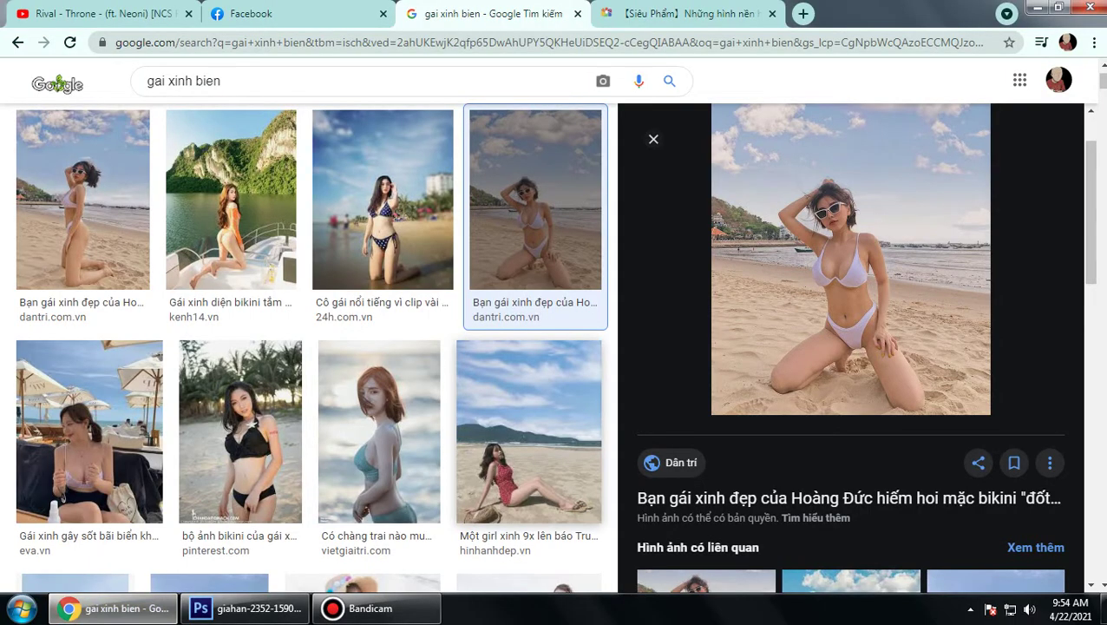
scroll(529, 368, down, 5)
scroll(530, 369, up, 5)
scroll(530, 369, up, 3)
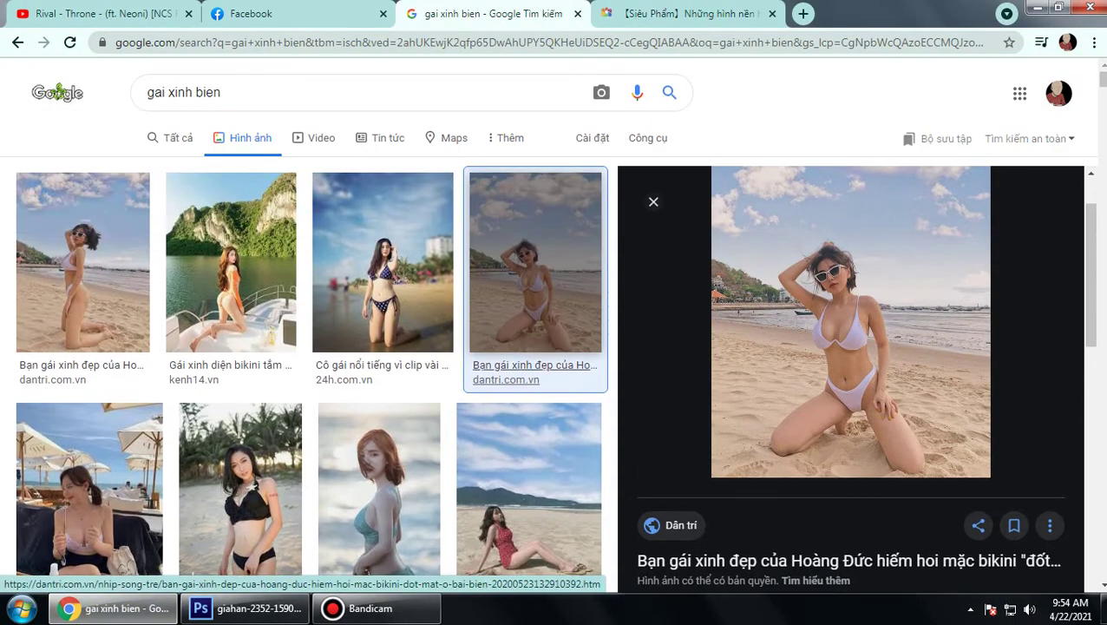
scroll(193, 251, down, 2)
scroll(192, 251, down, 2)
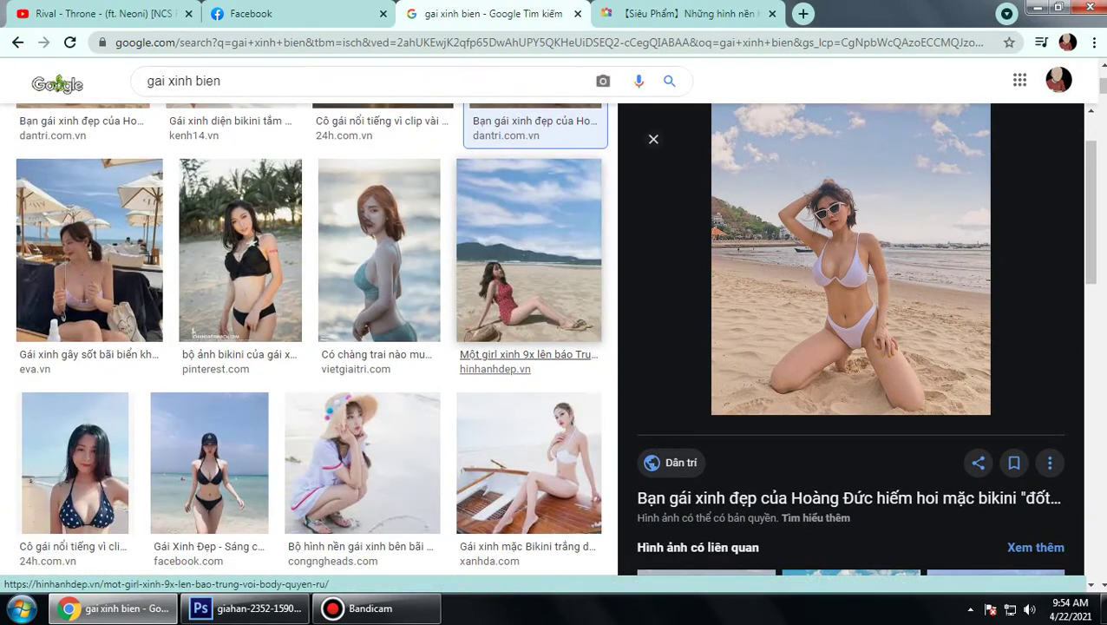
scroll(311, 339, down, 3)
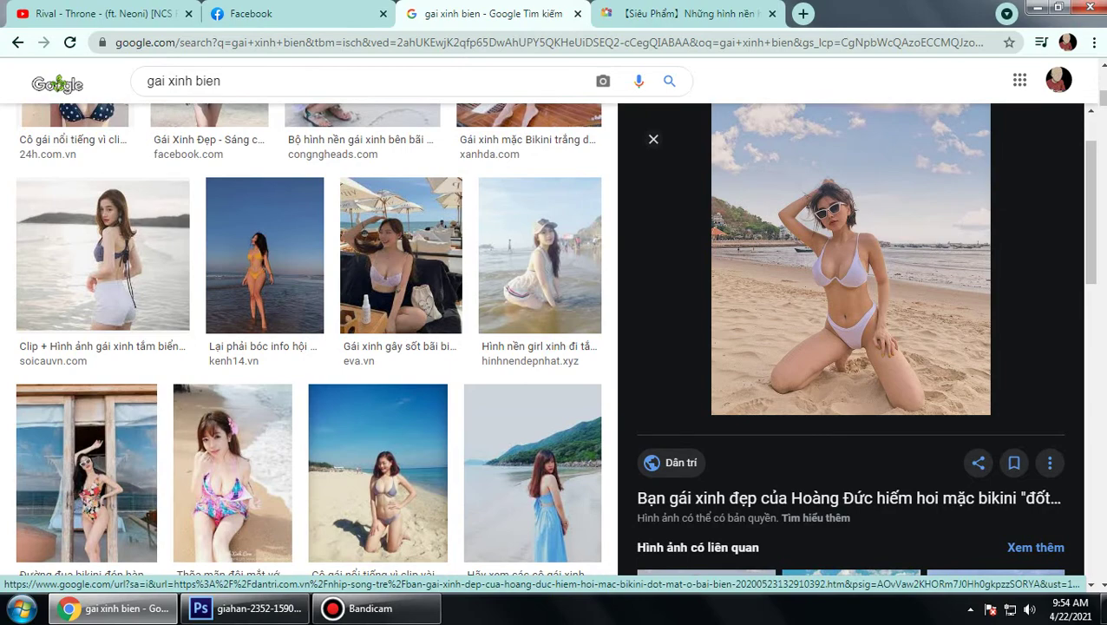
scroll(401, 256, down, 3)
scroll(401, 255, up, 3)
click(401, 256)
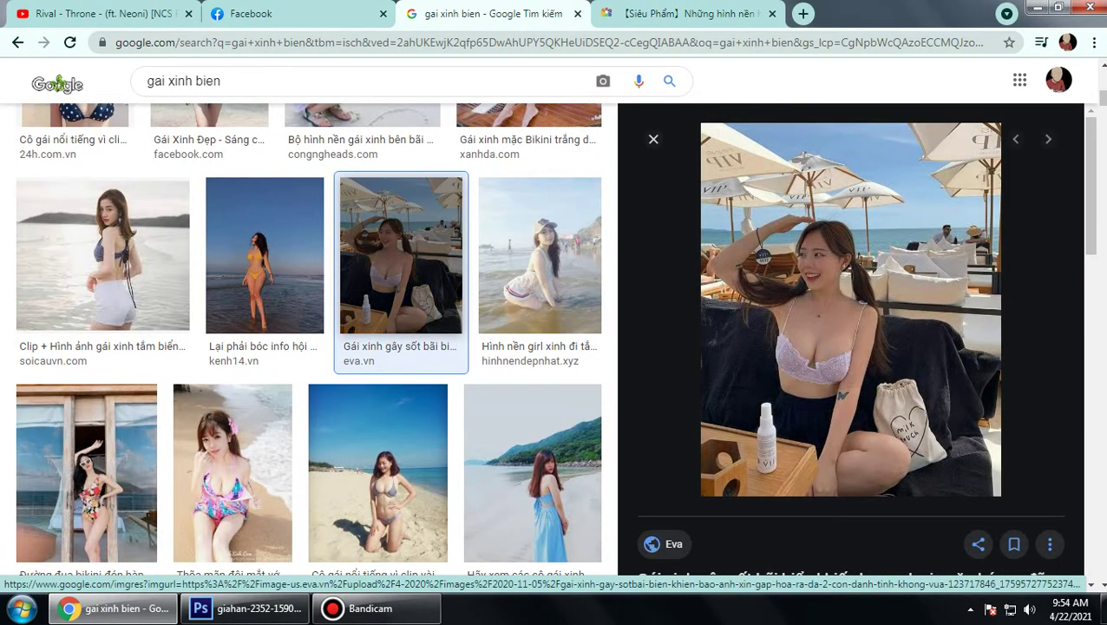
scroll(401, 260, down, 5)
scroll(824, 364, down, 5)
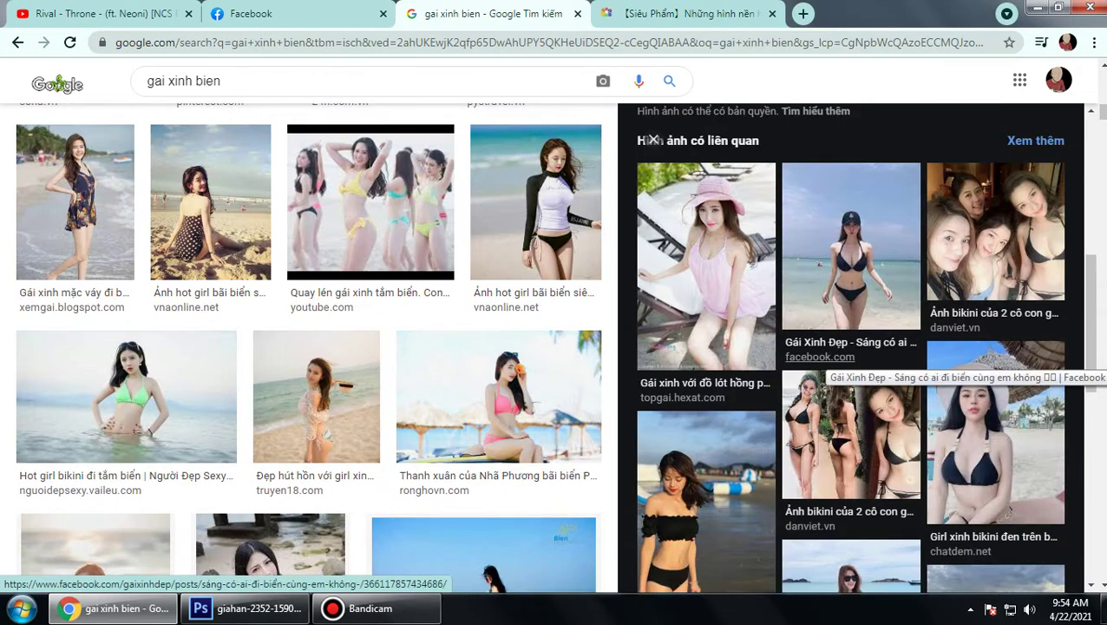
scroll(825, 365, down, 3)
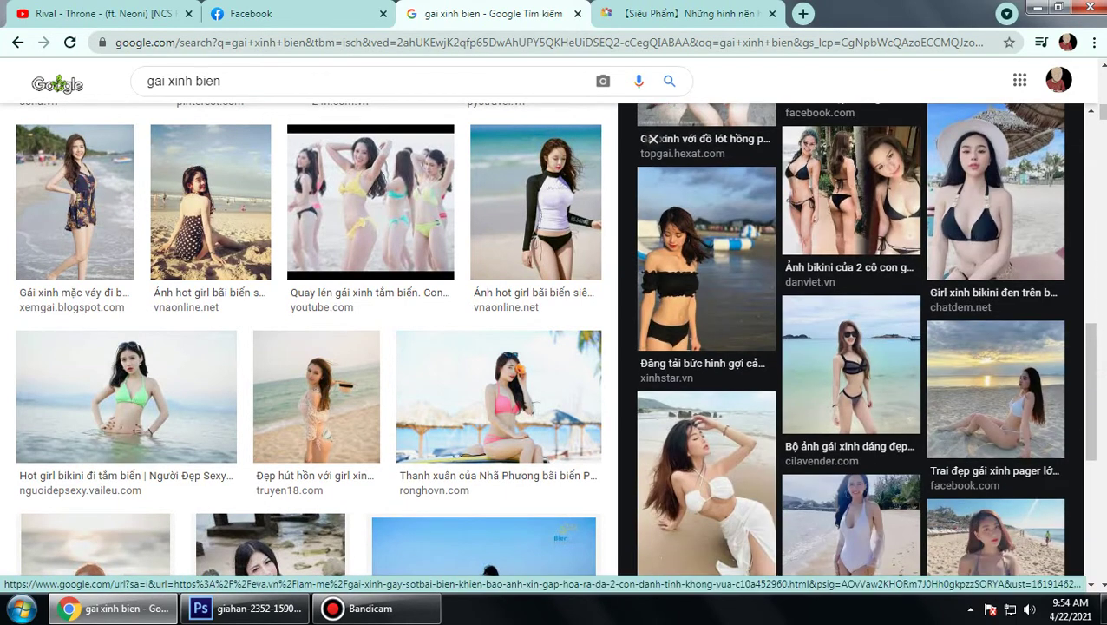
scroll(850, 347, down, 2)
scroll(851, 348, down, 3)
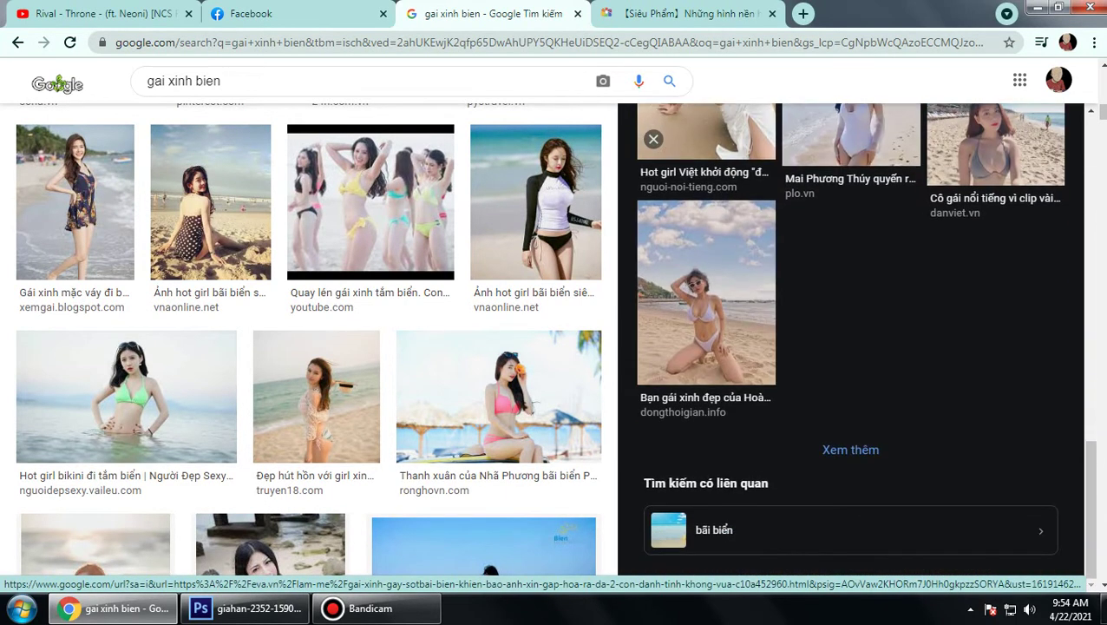
Step: Browse related images, preview the Nhã Phương and saostar photos, then close the preview
click(851, 458)
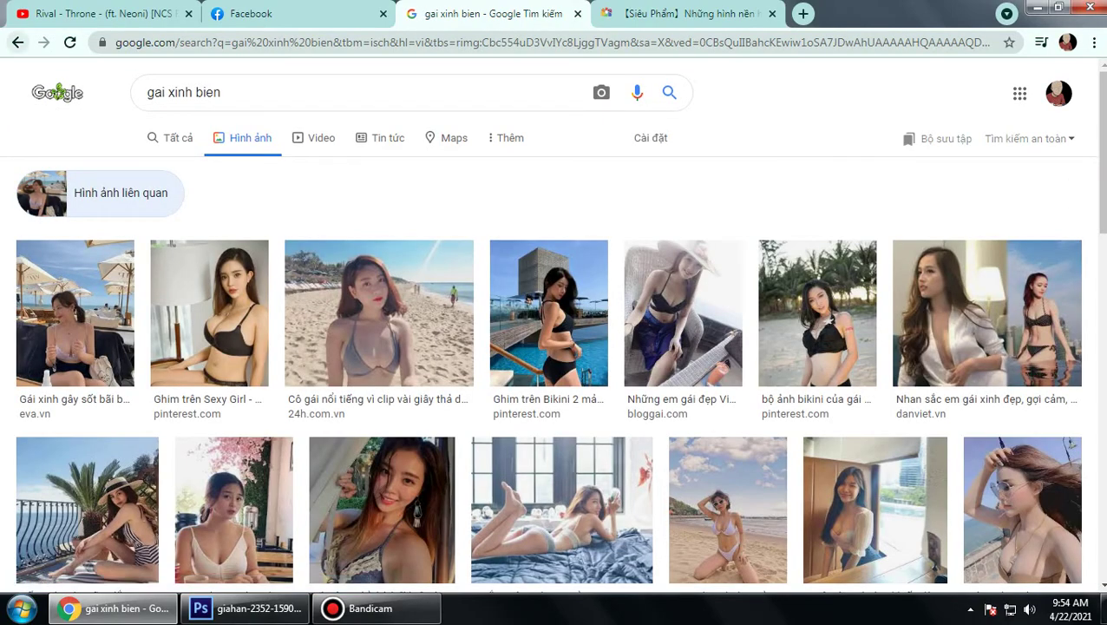
scroll(310, 339, down, 2)
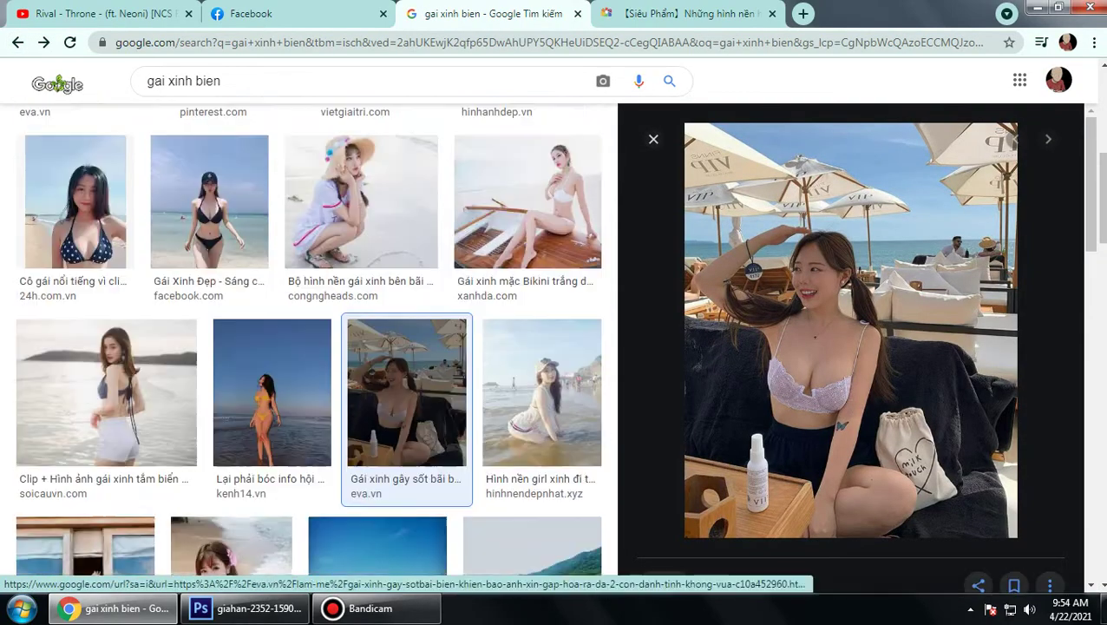
scroll(310, 338, down, 2)
scroll(311, 338, down, 4)
scroll(311, 338, down, 2)
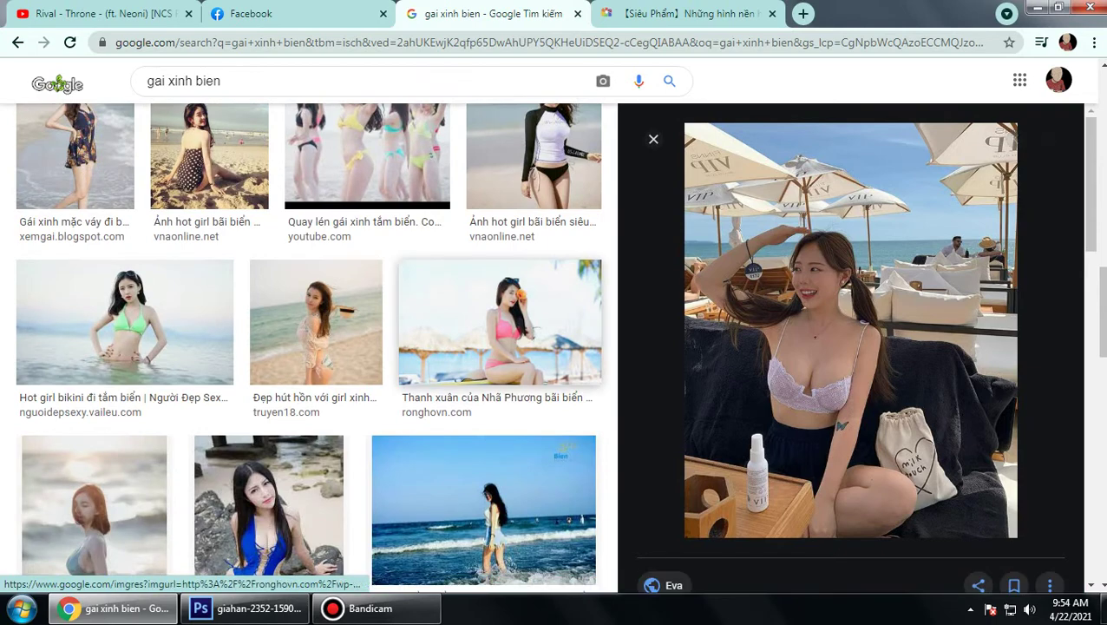
click(499, 321)
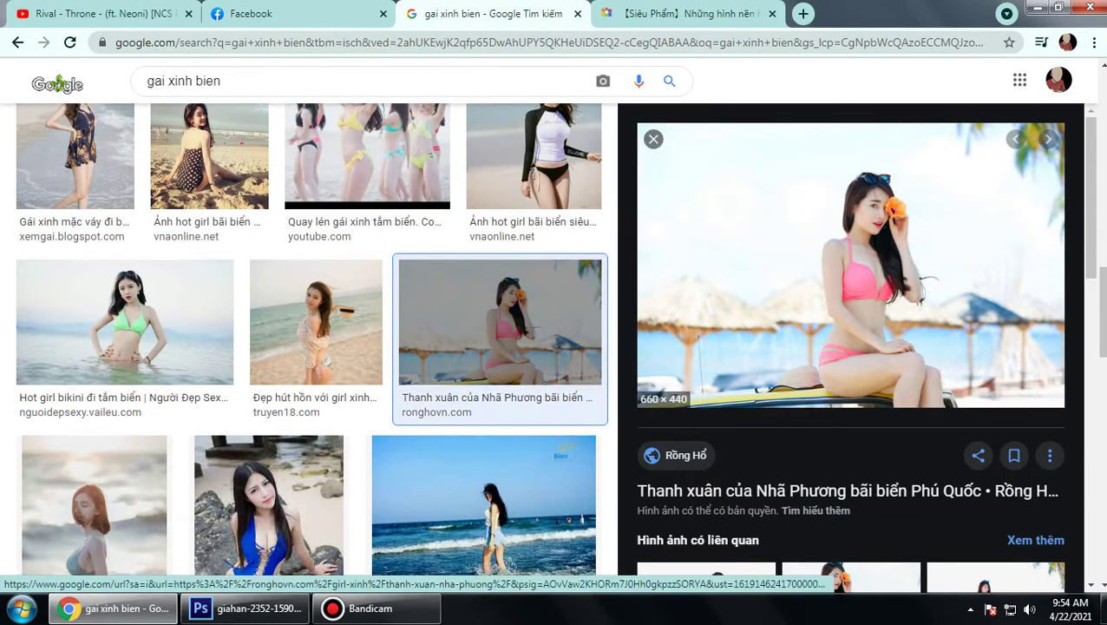
scroll(850, 261, down, 1)
scroll(850, 339, down, 4)
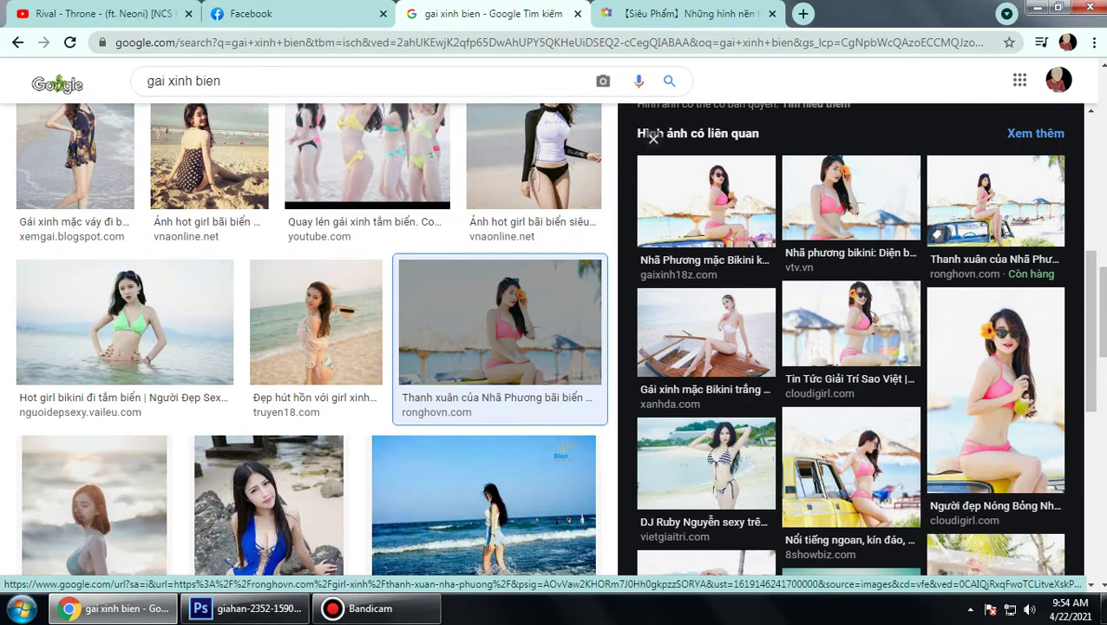
scroll(654, 138, down, 3)
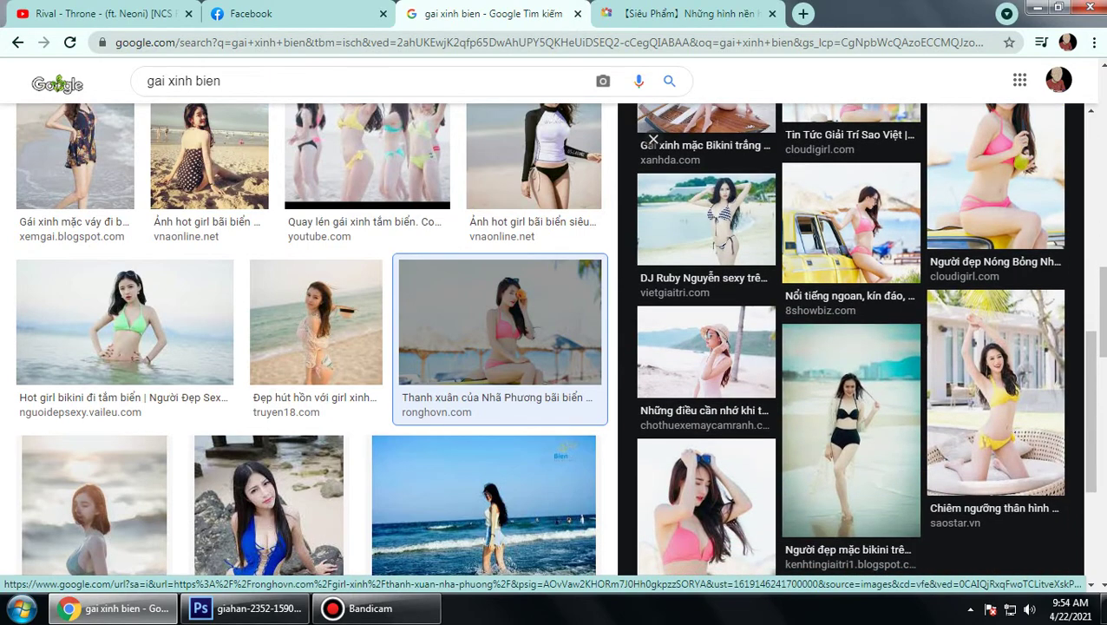
scroll(653, 138, down, 3)
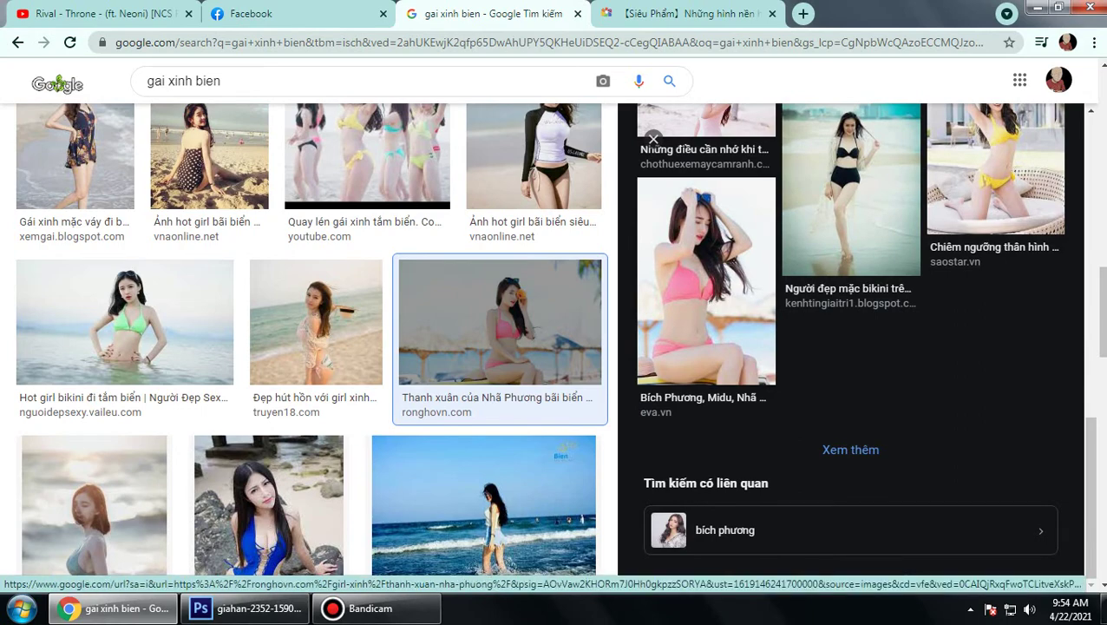
click(995, 173)
scroll(996, 174, down, 5)
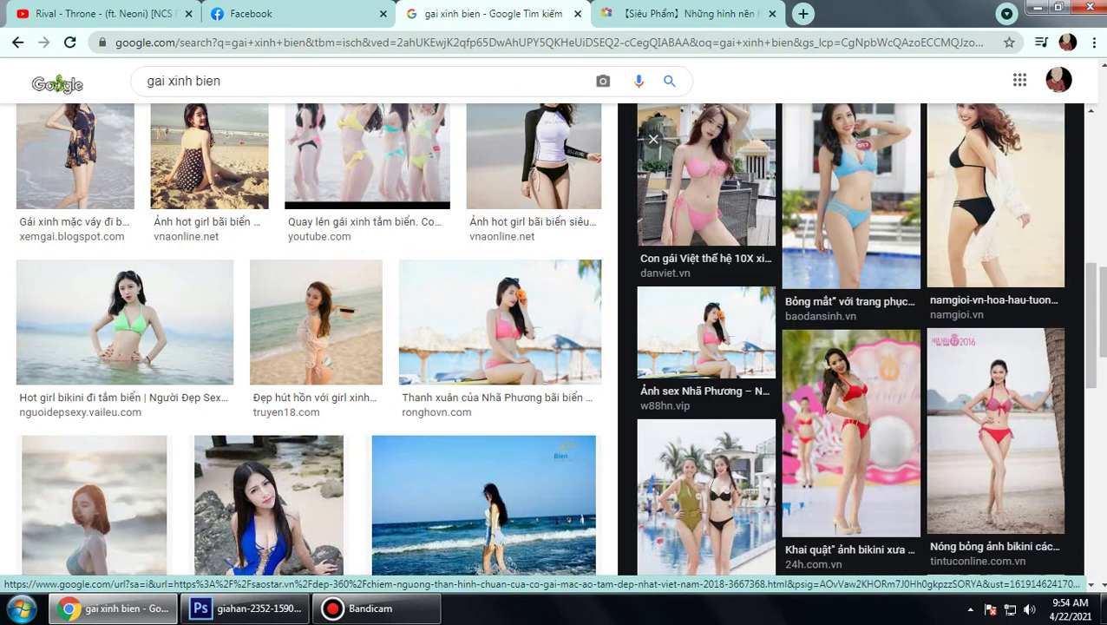
scroll(850, 338, down, 2)
scroll(851, 338, down, 3)
scroll(851, 339, down, 1)
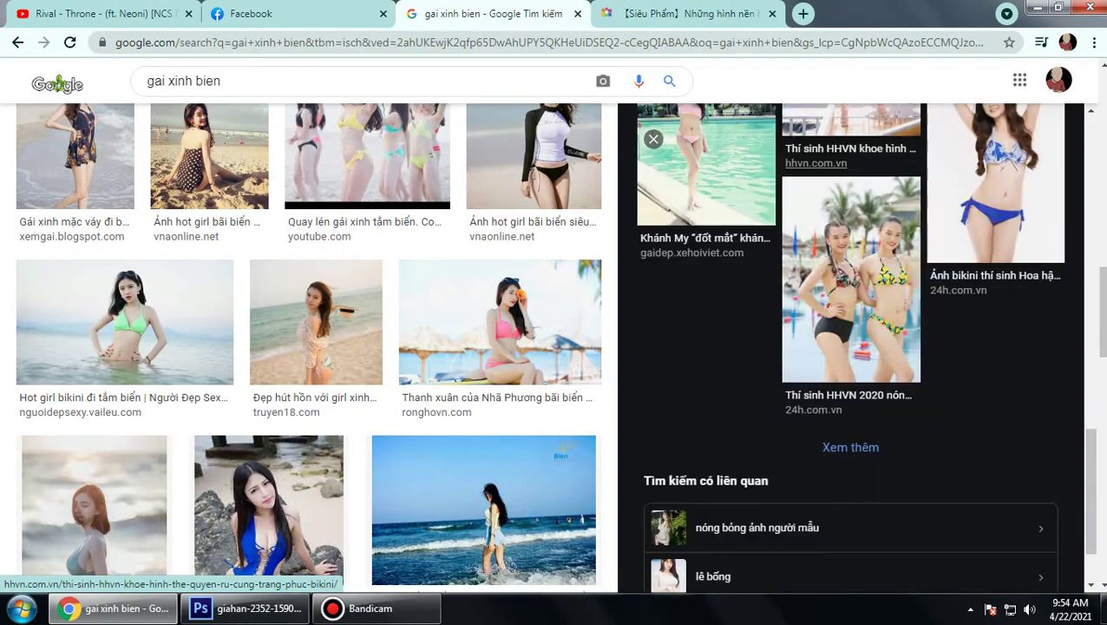
scroll(850, 338, down, 1)
scroll(308, 338, down, 1)
scroll(308, 339, down, 3)
scroll(308, 338, down, 2)
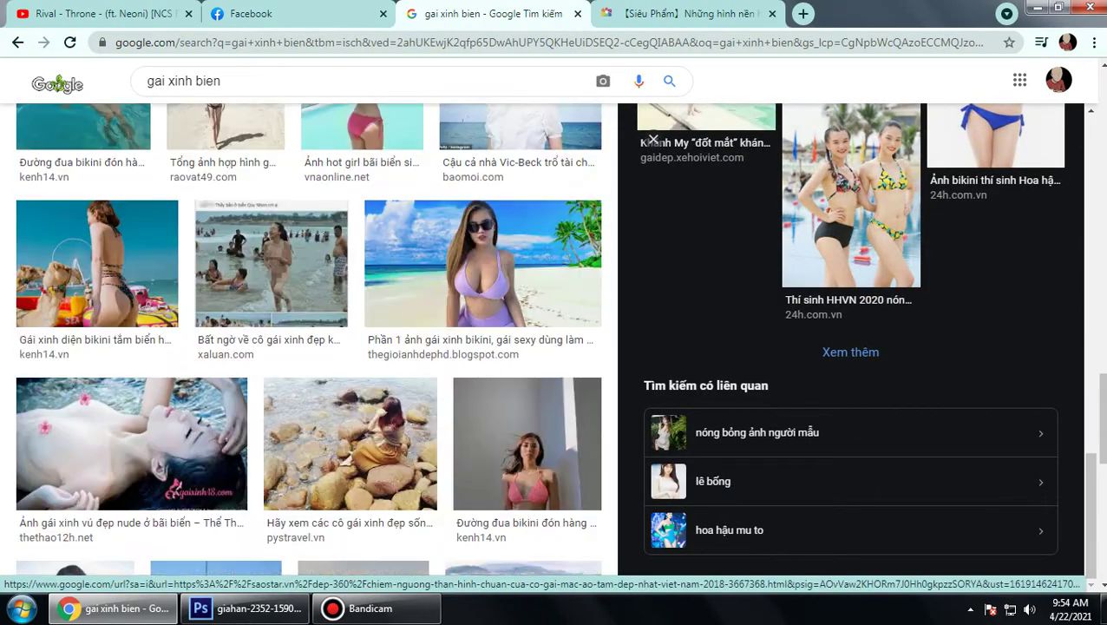
scroll(309, 339, down, 1)
scroll(308, 339, down, 2)
scroll(308, 339, down, 2)
scroll(308, 339, down, 2)
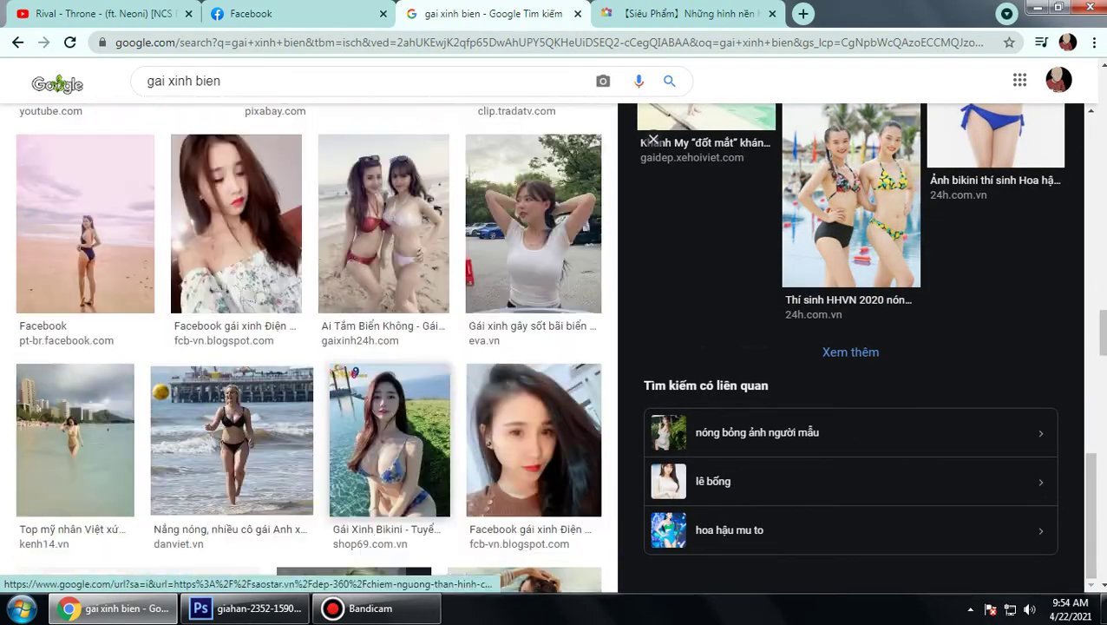
scroll(308, 338, down, 2)
key(alt+Tab)
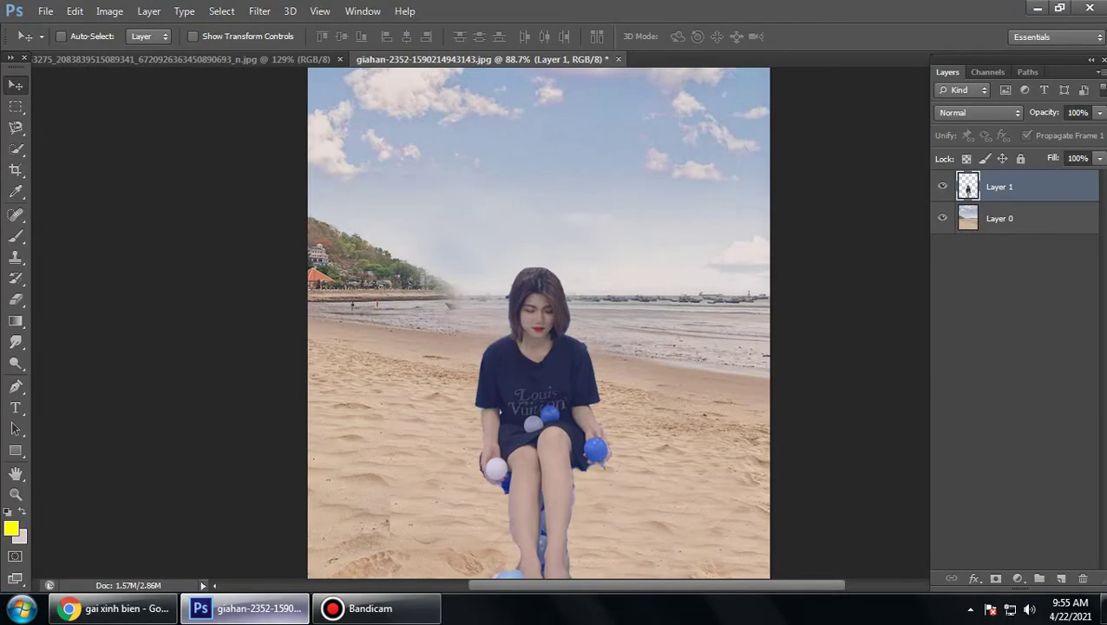
key(alt+Tab)
scroll(308, 338, down, 2)
scroll(308, 339, down, 2)
scroll(308, 338, down, 2)
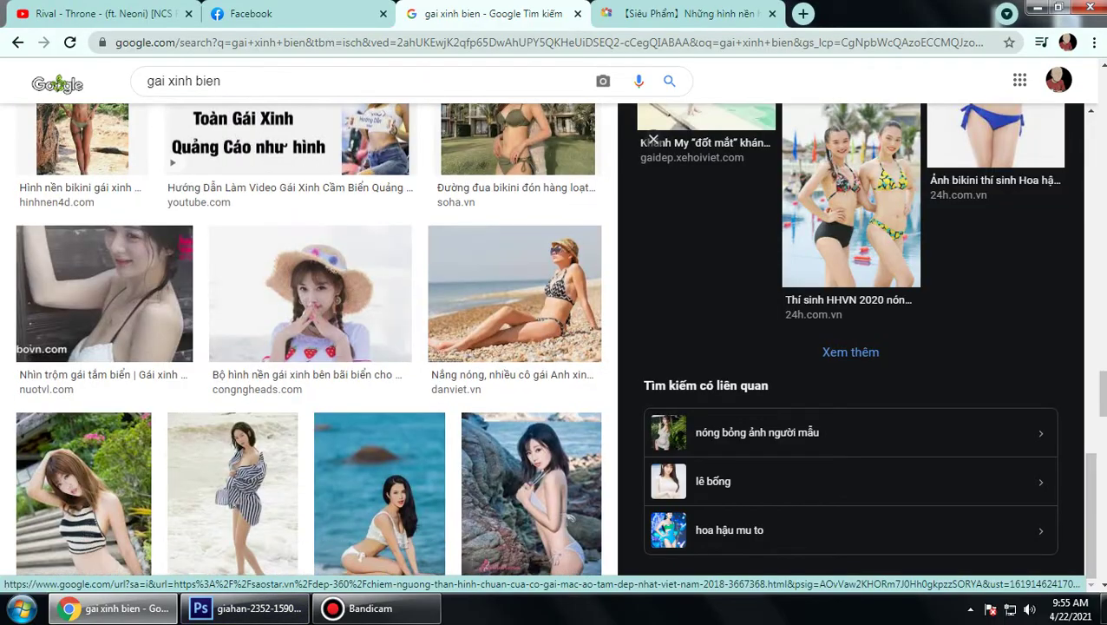
scroll(308, 339, down, 2)
scroll(308, 338, down, 1)
scroll(308, 339, down, 2)
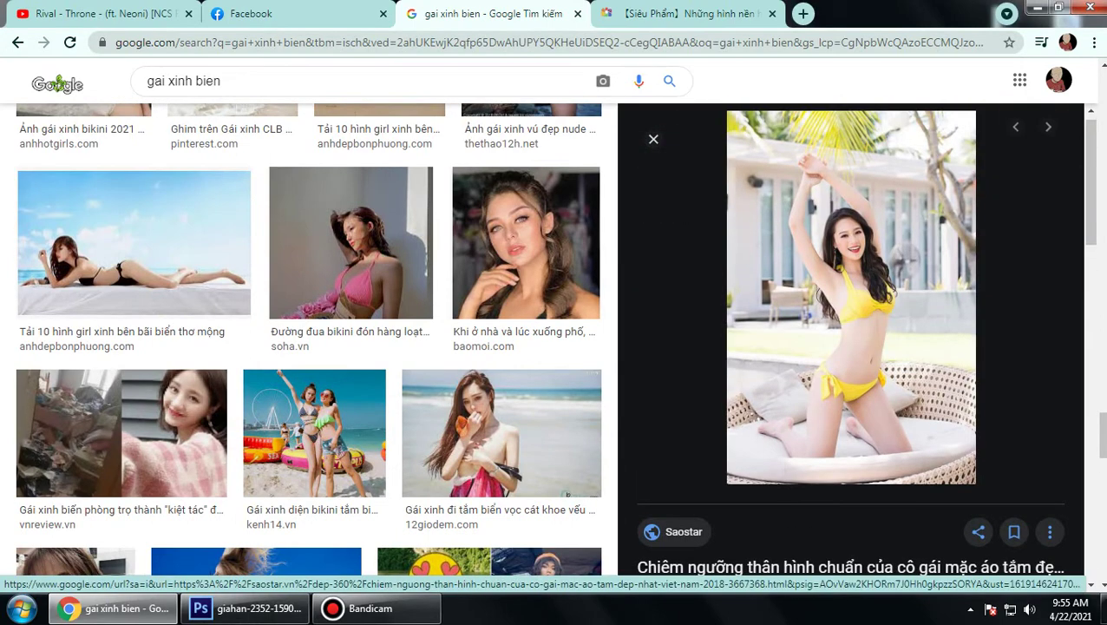
scroll(308, 347, up, 3)
key(Escape)
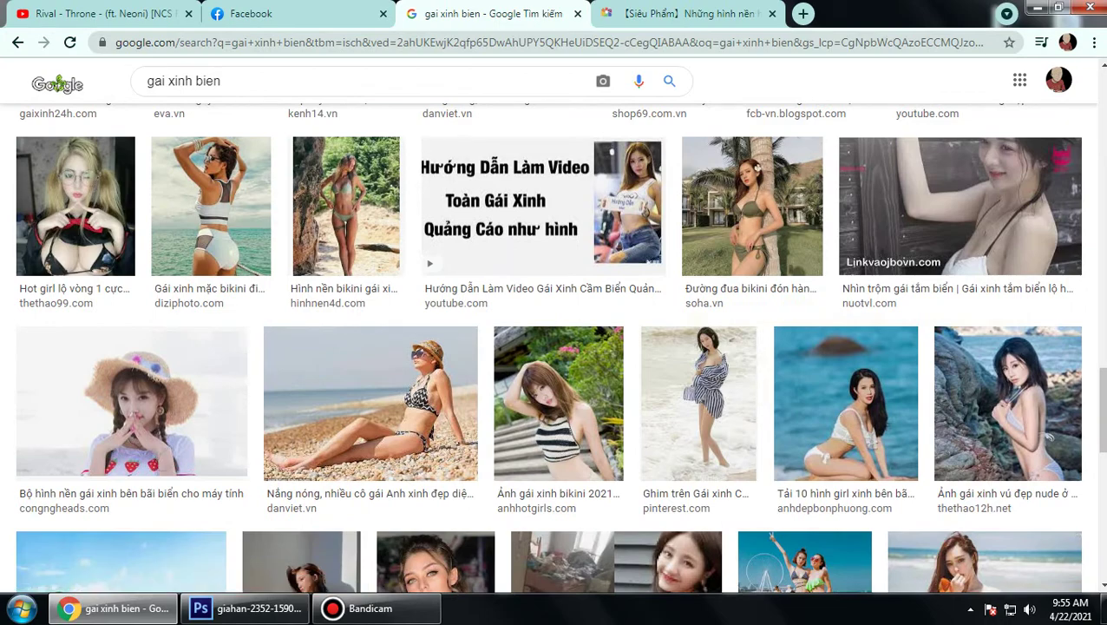
scroll(553, 347, up, 1)
scroll(554, 347, up, 2)
scroll(553, 347, up, 3)
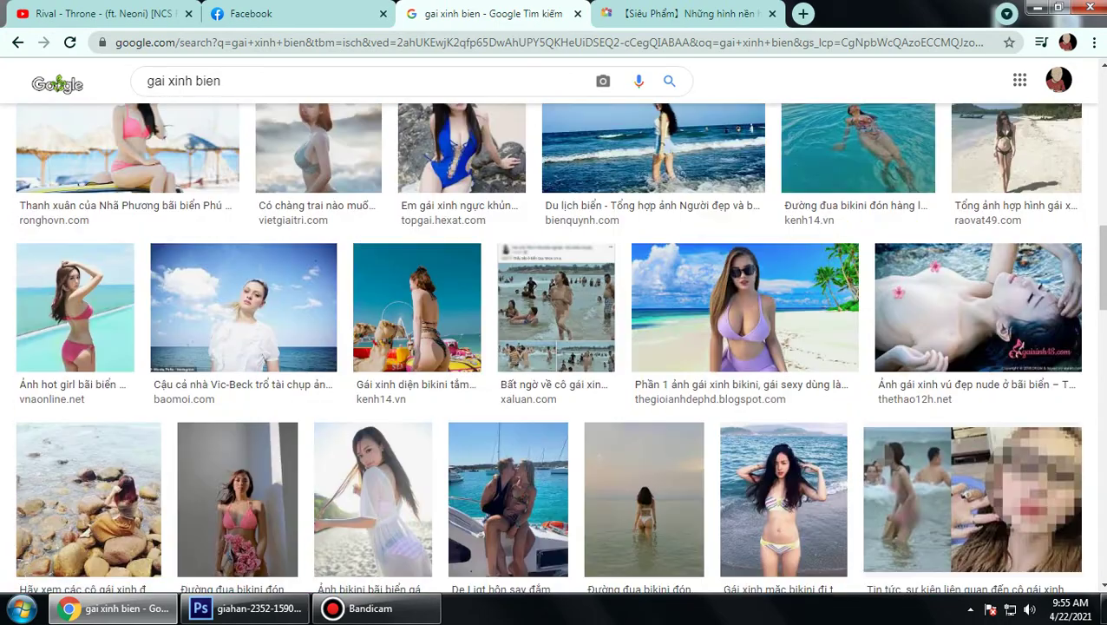
scroll(781, 286, up, 4)
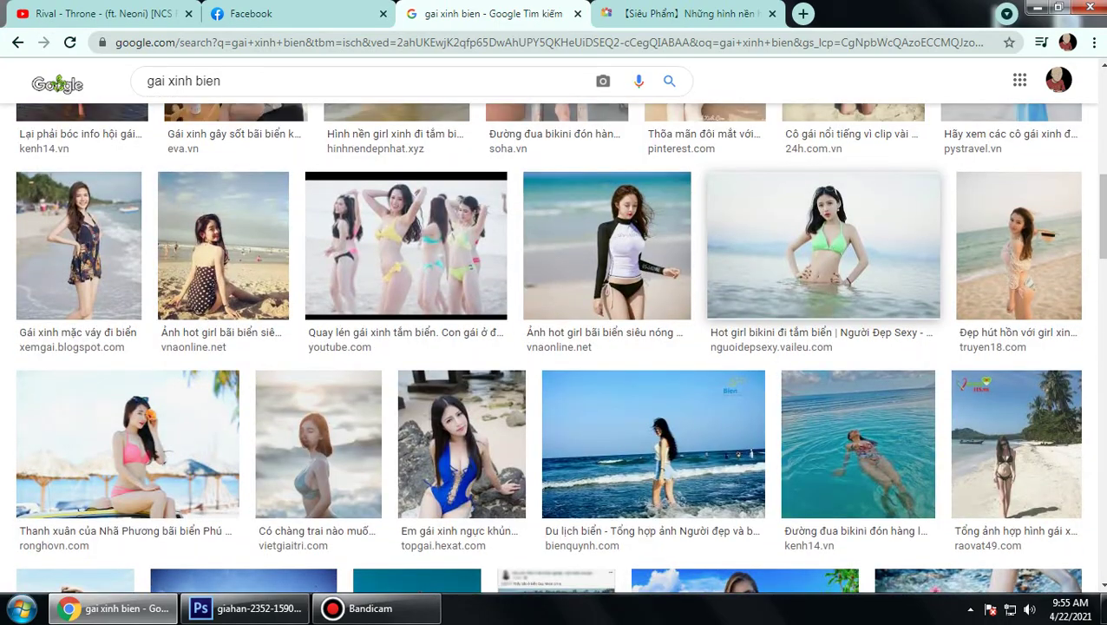
scroll(553, 347, up, 5)
scroll(553, 347, up, 3)
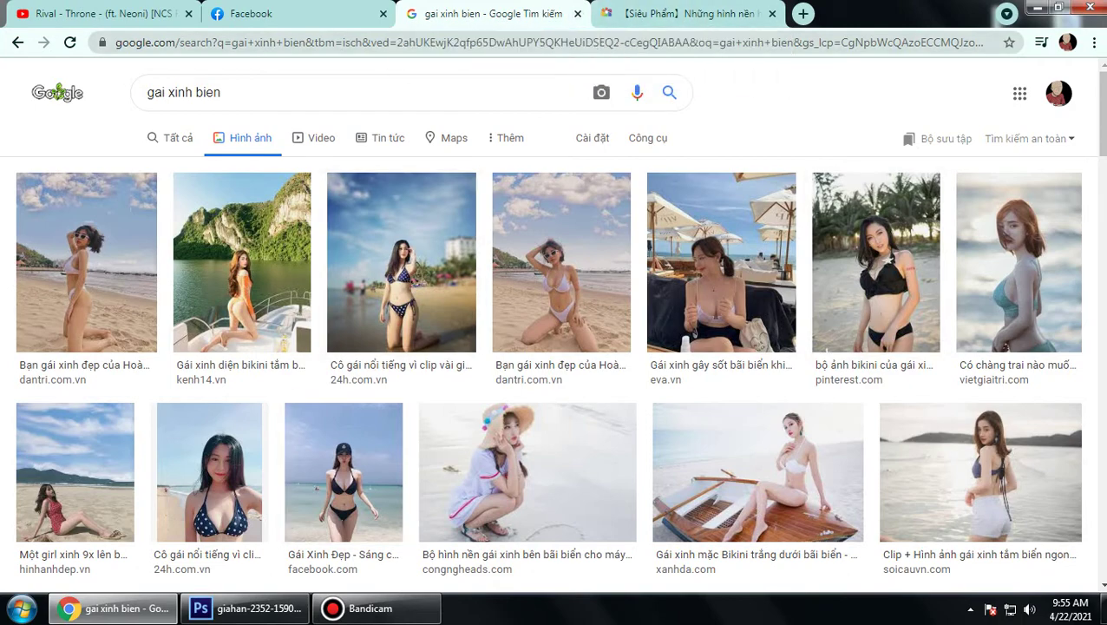
Step: Back in Photoshop, nudge the girl layer up-left, then slightly lower onto the sand
click(247, 609)
mouse_move(529, 347)
mouse_down()
mouse_move(512, 310)
mouse_move(511, 354)
mouse_up()
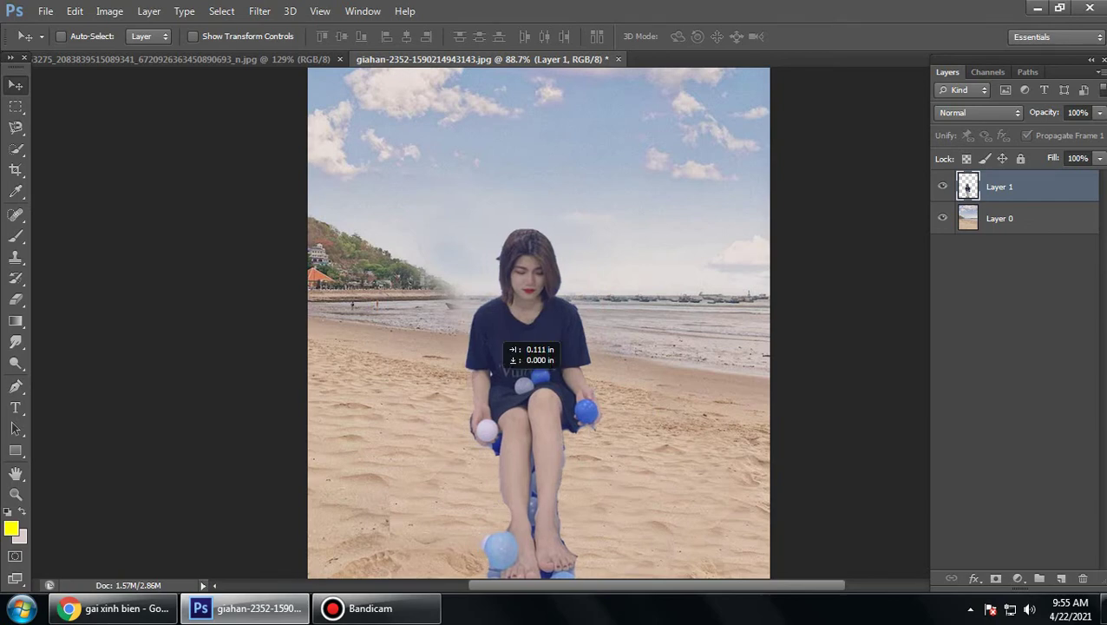
drag(558, 419, 559, 430)
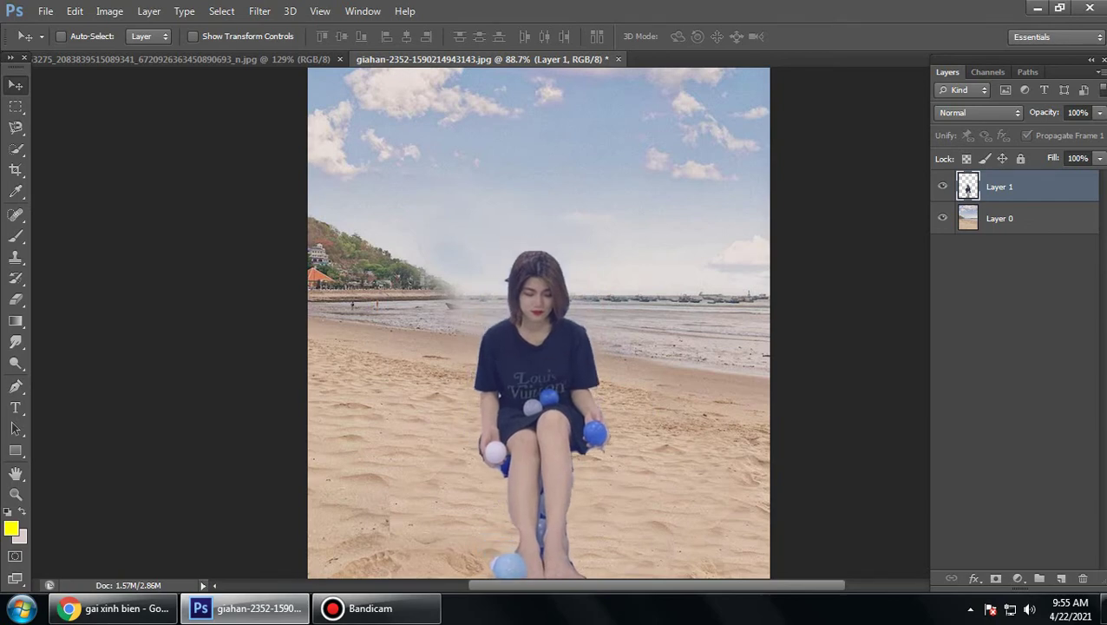
Step: Select the Clone Stamp tool with a 28 px brush
scroll(433, 408, up, 5)
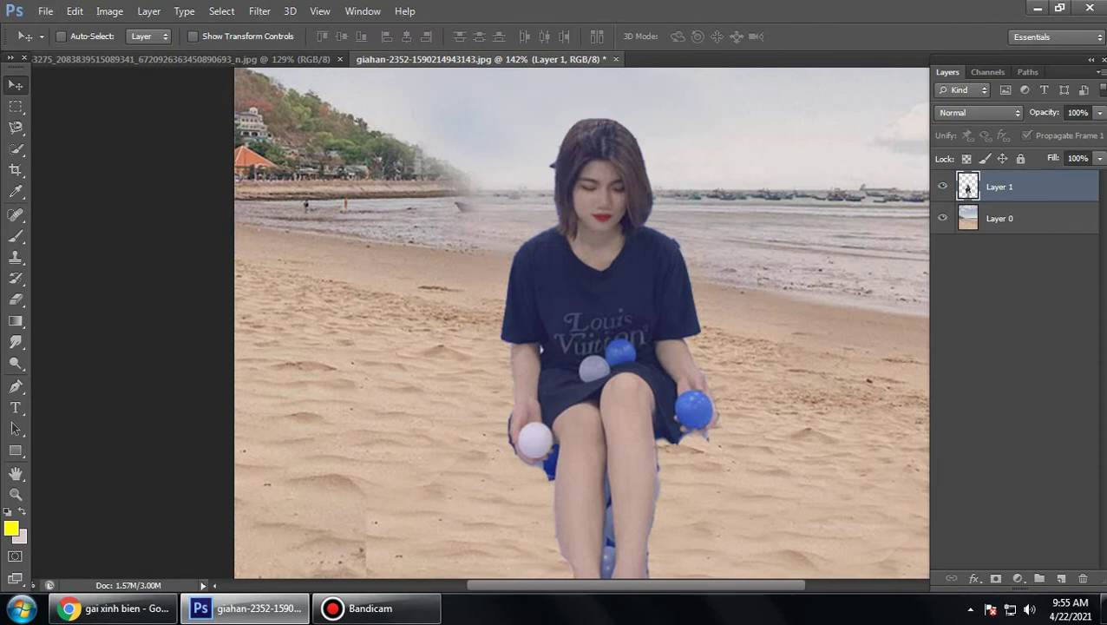
click(16, 257)
click(82, 37)
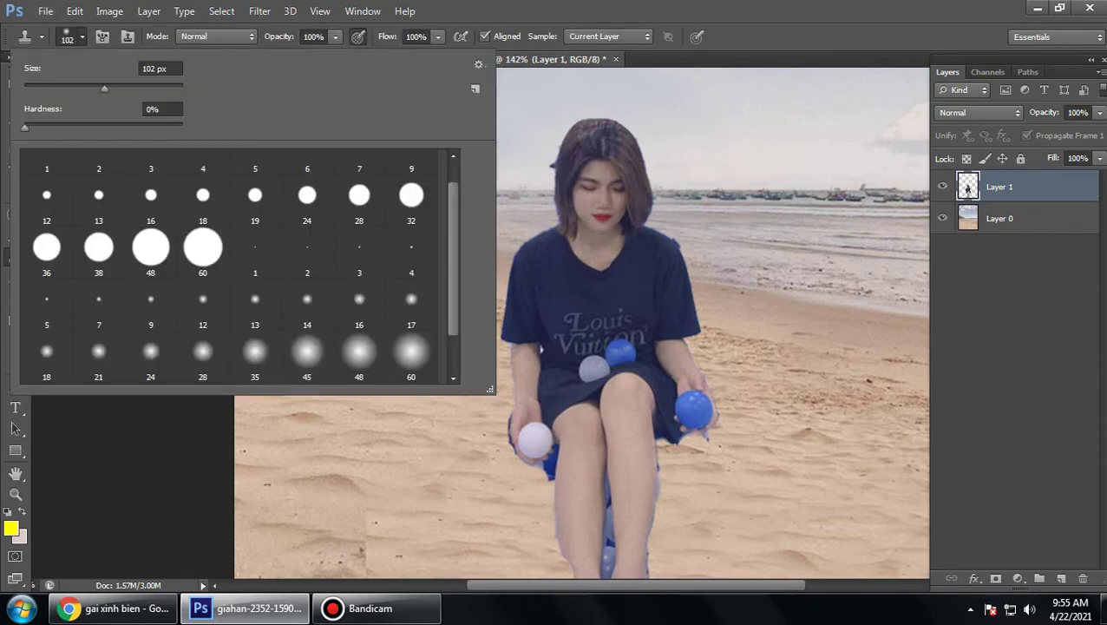
text(28)
key(Return)
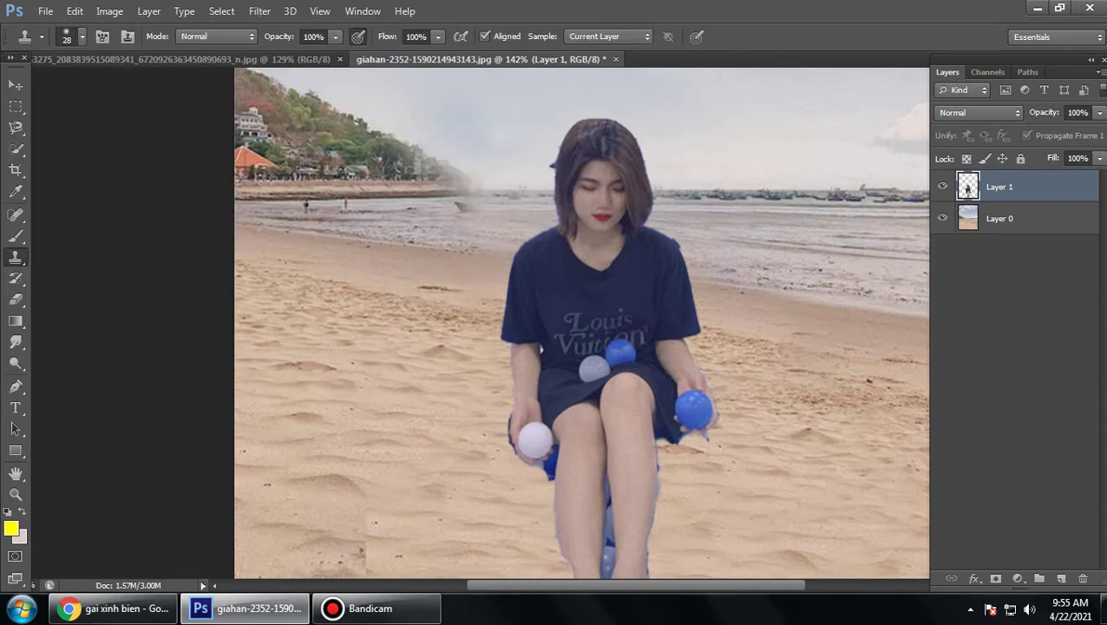
Step: On Layer 0, clone trees and shore over the horizon haze, then reselect the girl layer
key(alt+bracketleft)
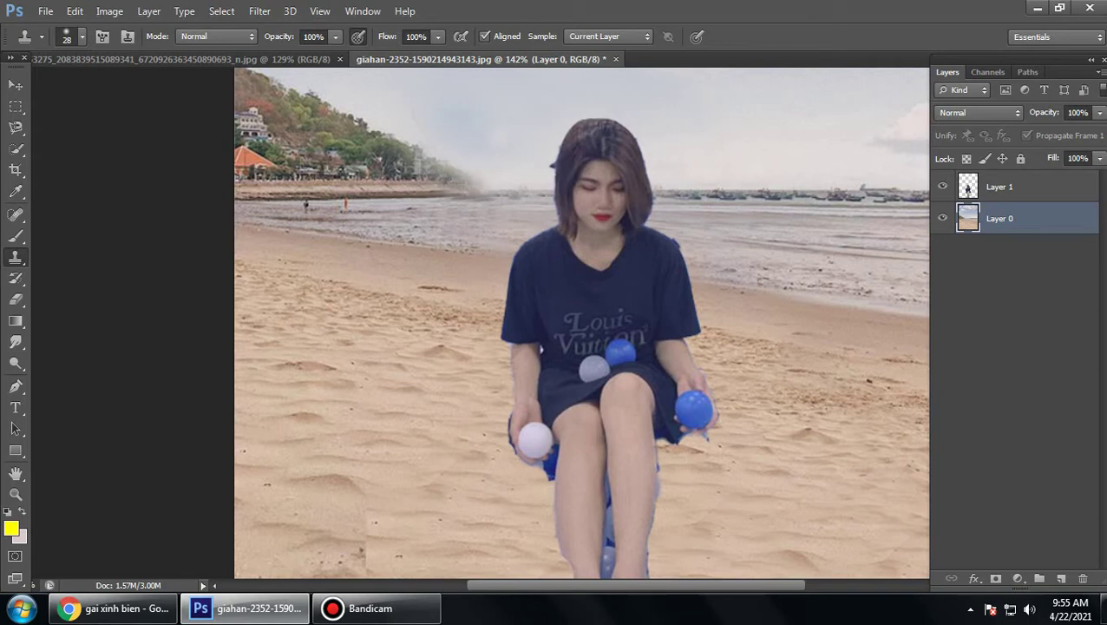
click(473, 185)
scroll(635, 418, down, 2)
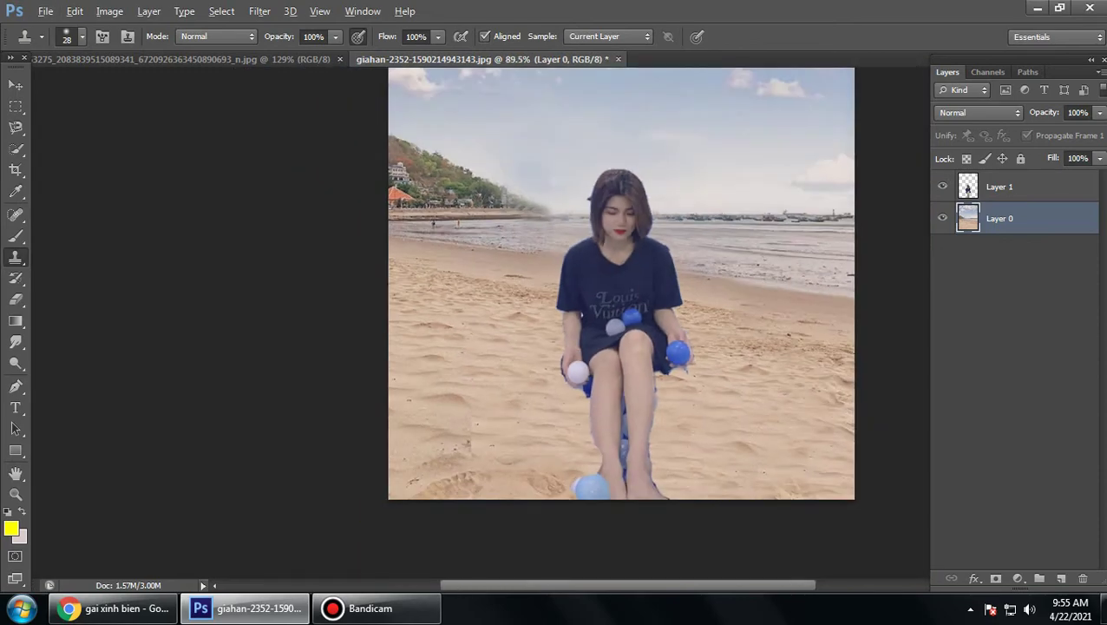
scroll(635, 417, up, 3)
click(998, 187)
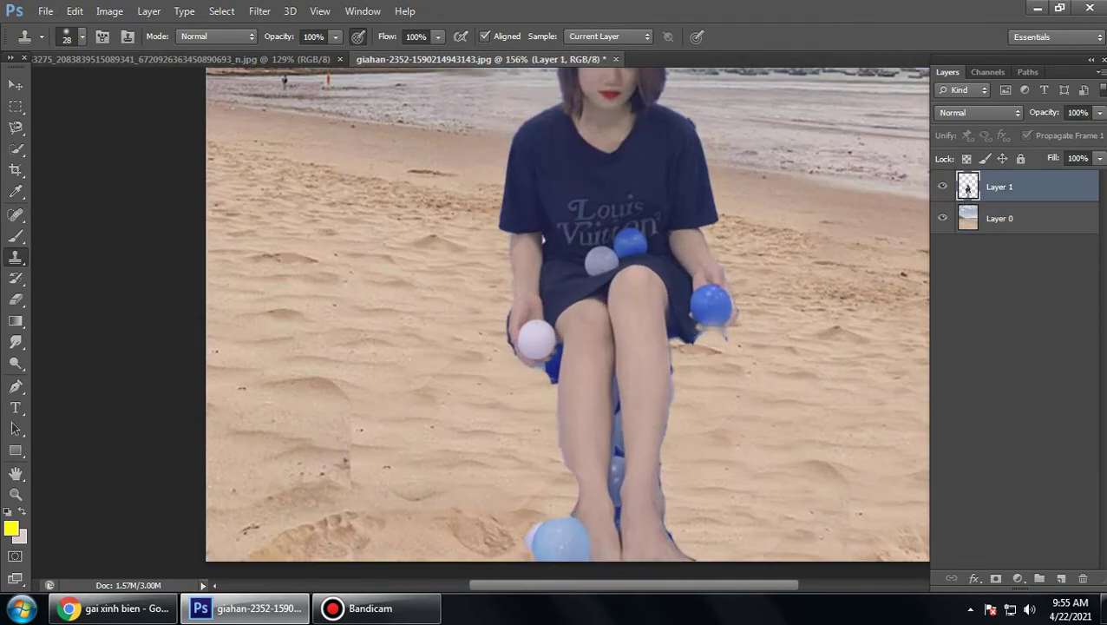
scroll(677, 317, up, 1)
Step: Erase the blue fringe around the knee, hand, shorts and one leg edge
key(e)
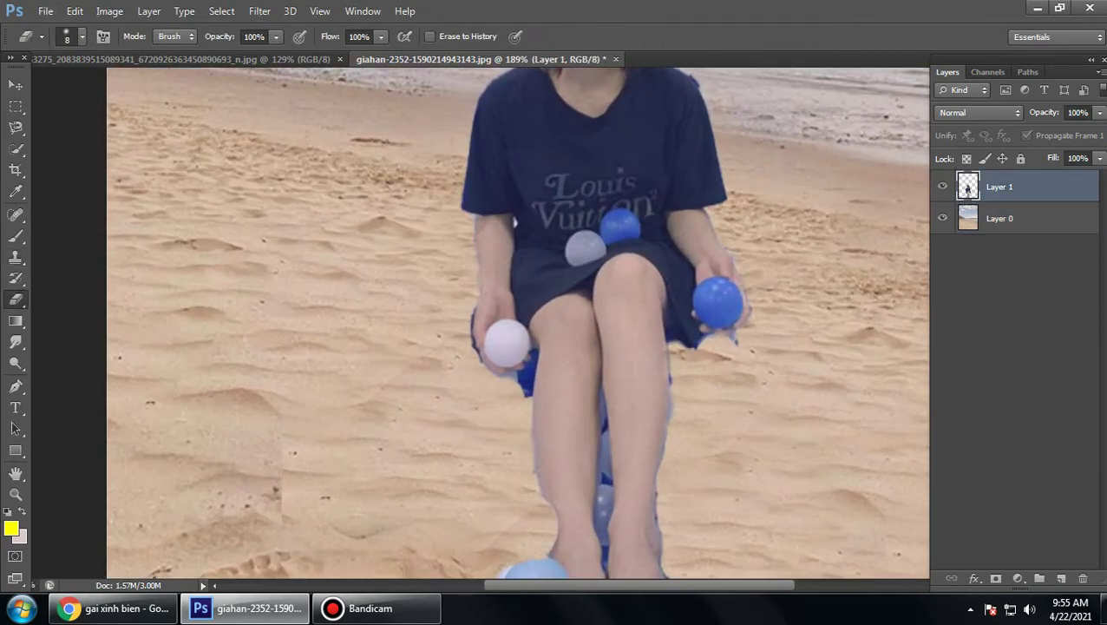
mouse_move(512, 373)
mouse_down()
mouse_move(531, 351)
mouse_move(528, 389)
mouse_move(519, 382)
mouse_move(533, 349)
mouse_move(494, 375)
mouse_up()
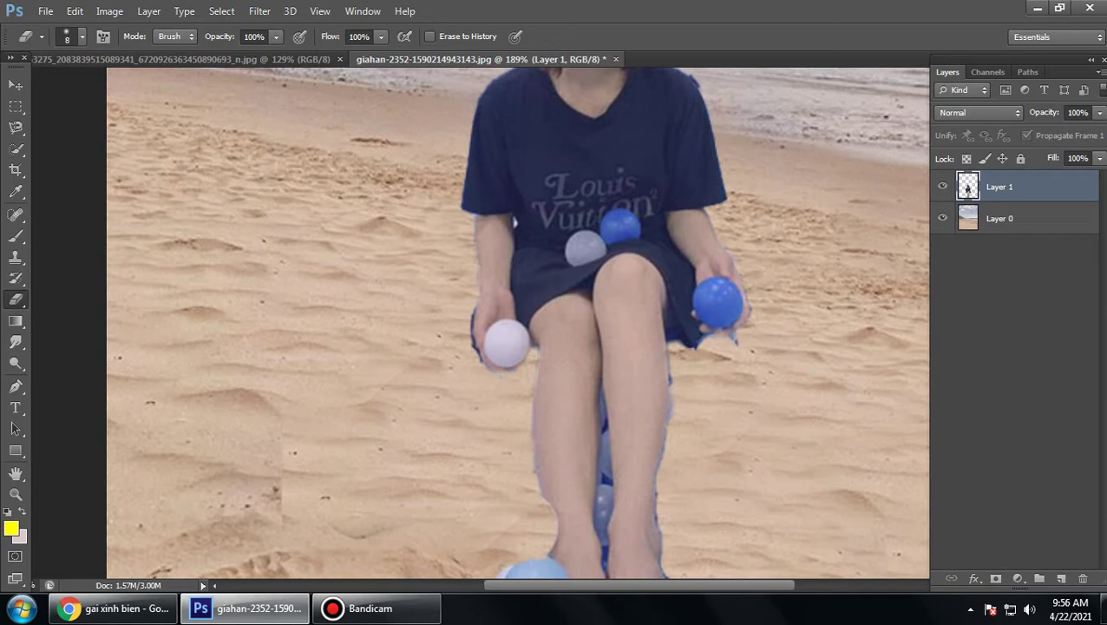
drag(472, 309, 480, 360)
drag(675, 337, 668, 340)
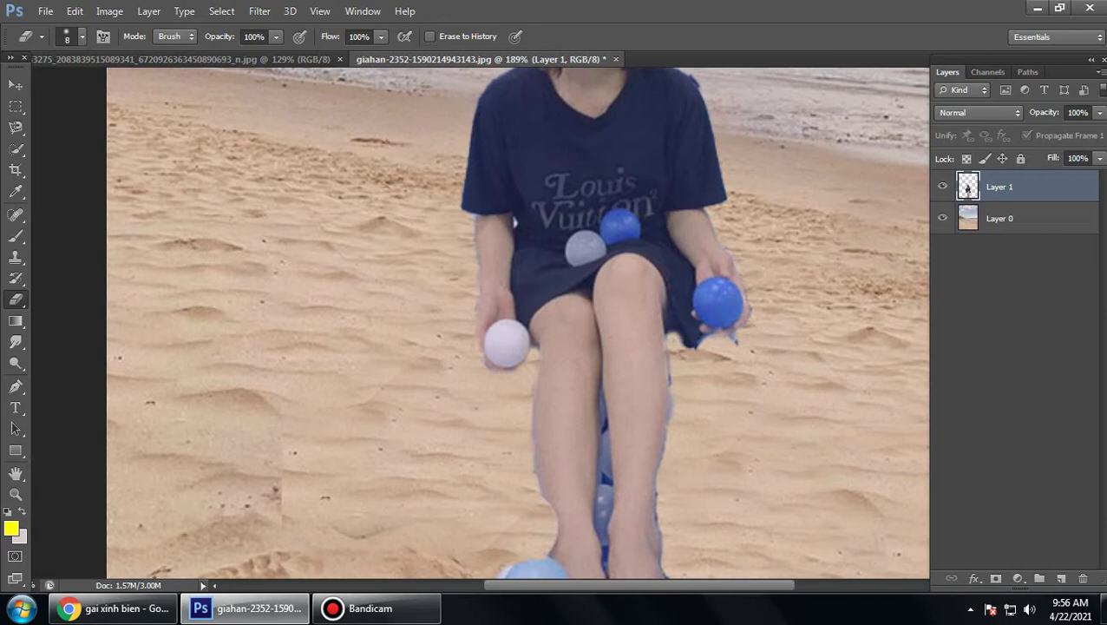
mouse_move(671, 399)
mouse_down()
mouse_move(654, 499)
mouse_move(665, 574)
mouse_up()
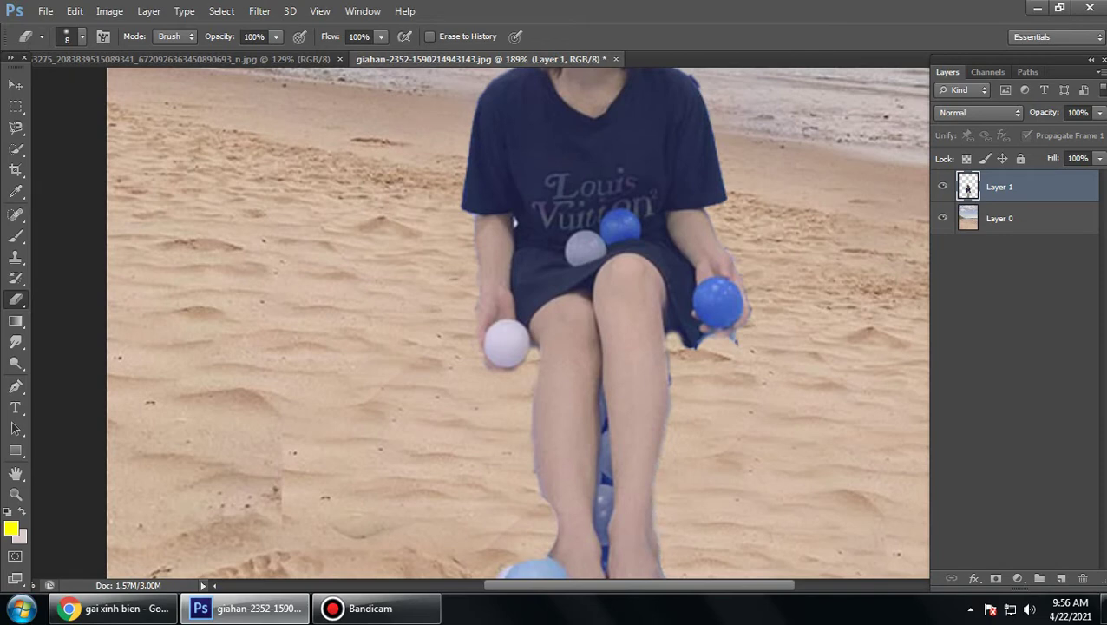
mouse_move(667, 354)
mouse_down()
mouse_move(668, 368)
mouse_move(692, 344)
mouse_move(732, 338)
mouse_up()
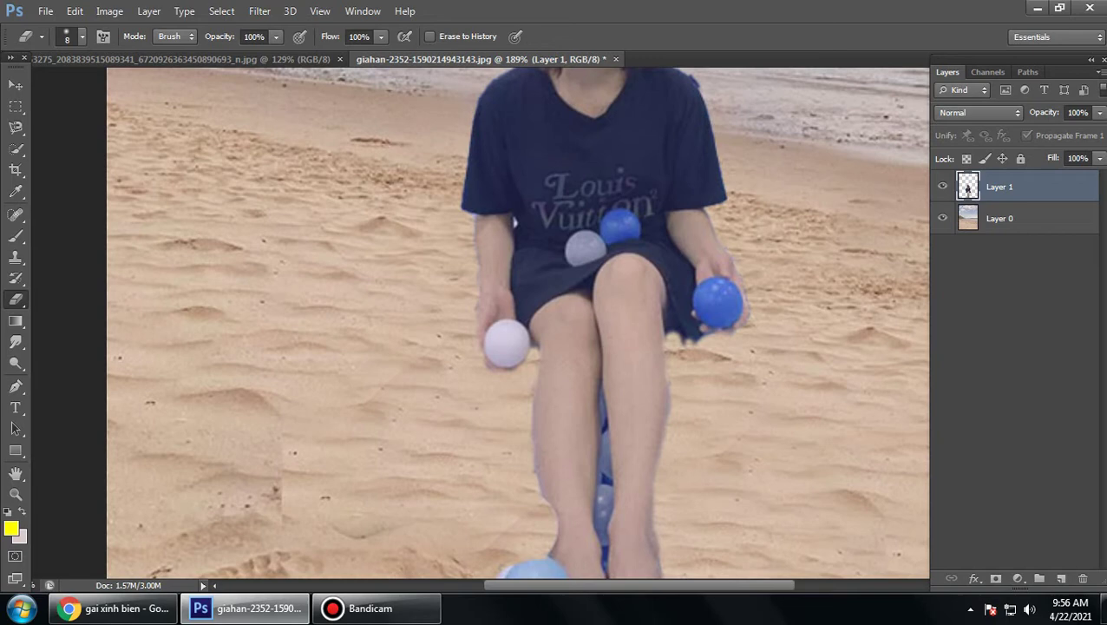
mouse_move(682, 331)
mouse_down()
mouse_move(686, 341)
mouse_move(666, 334)
mouse_move(715, 332)
mouse_up()
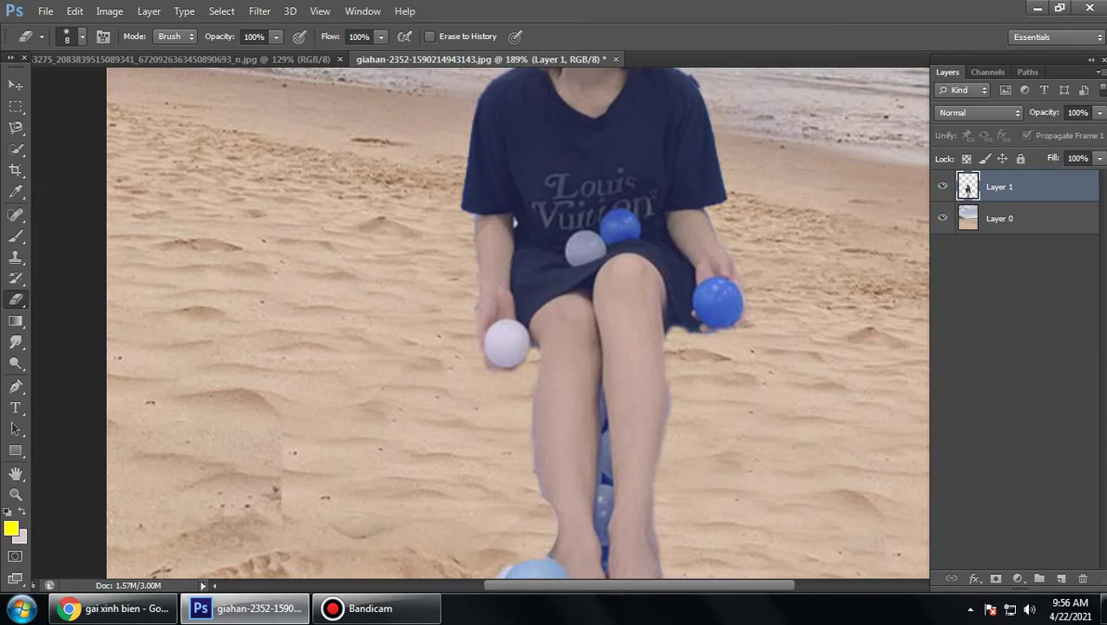
Step: Erase the remaining fringe between and along the legs and part of the ball at the feet
mouse_move(604, 430)
mouse_down()
mouse_move(605, 566)
mouse_move(602, 391)
mouse_up()
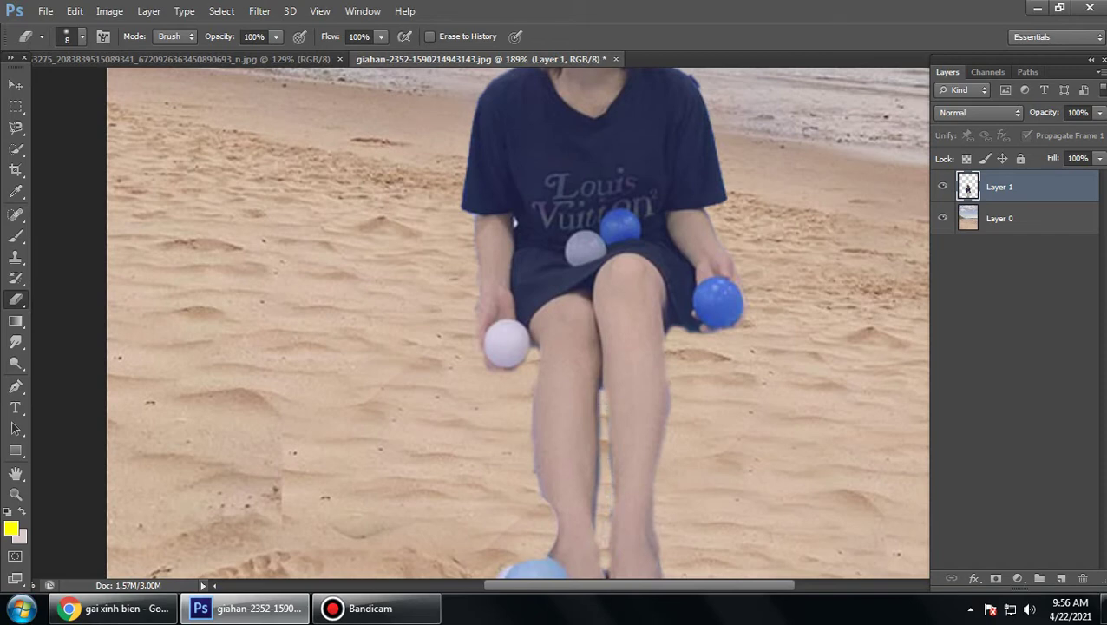
drag(592, 521, 596, 401)
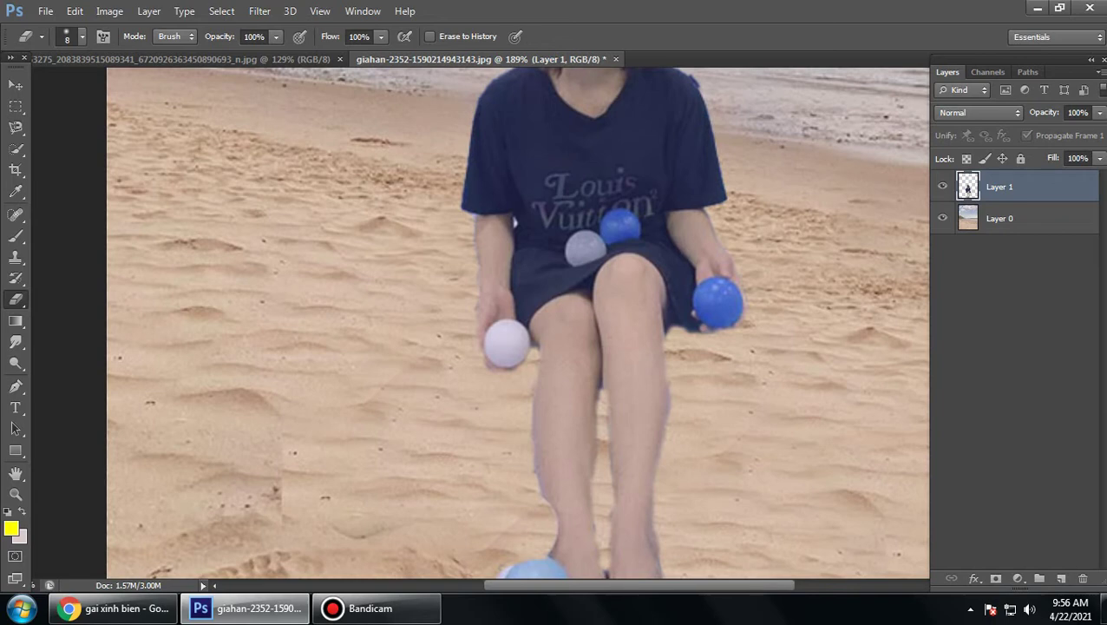
drag(550, 550, 550, 555)
drag(544, 495, 531, 423)
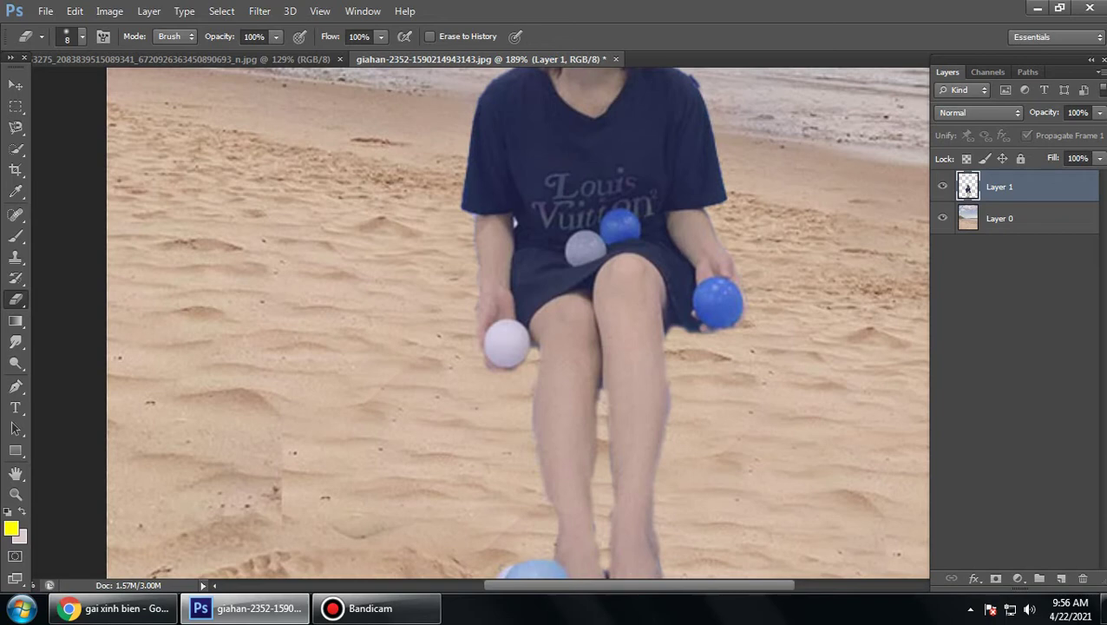
drag(666, 388, 667, 413)
drag(547, 560, 547, 574)
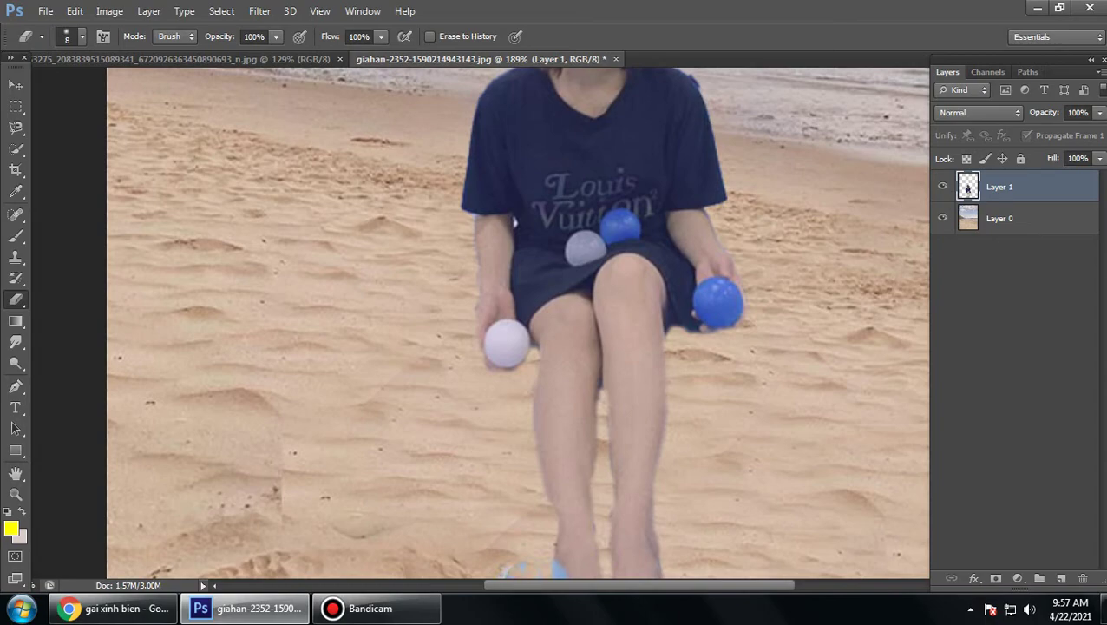
scroll(504, 570, down, 2)
scroll(504, 570, down, 1)
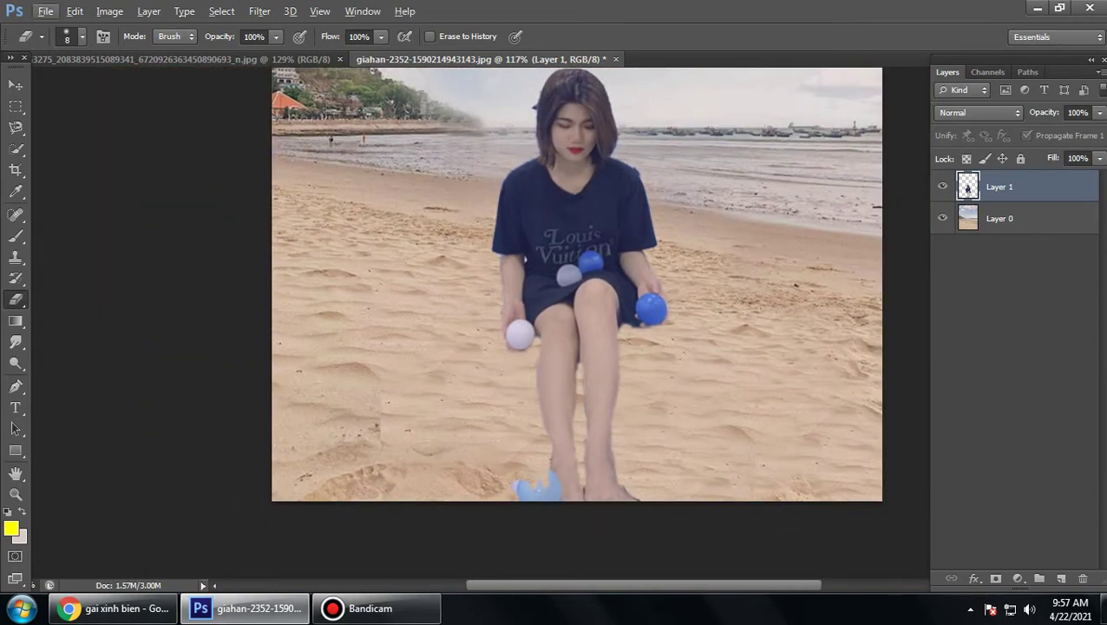
Step: Set up the Clone Stamp at 15 px on the cut-out girl layer
scroll(659, 131, up, 3)
scroll(659, 130, up, 3)
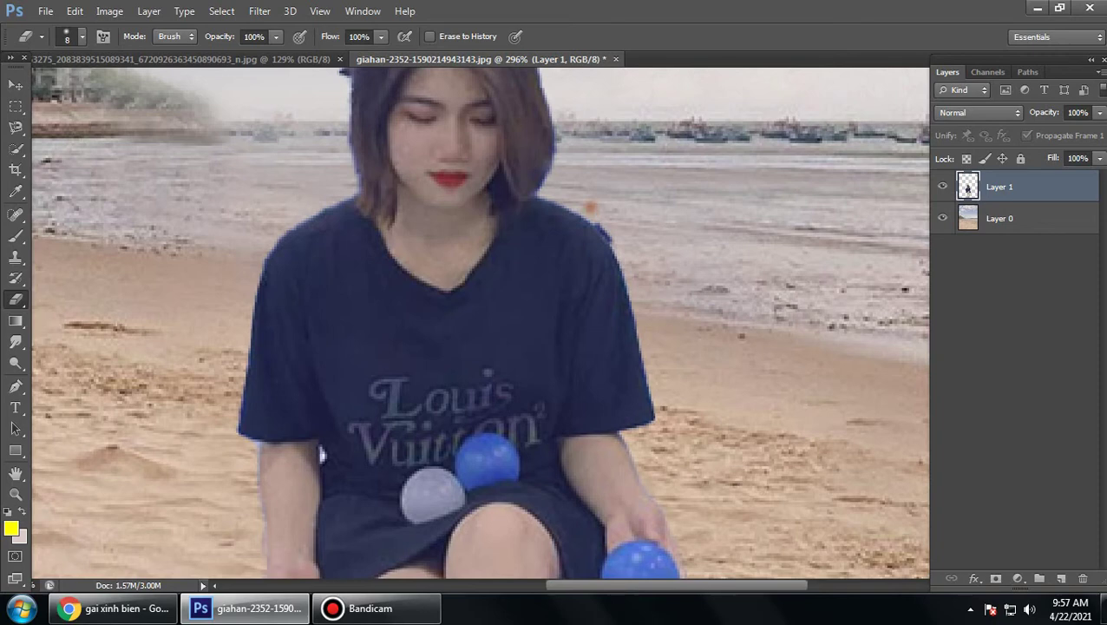
key(alt+bracketleft)
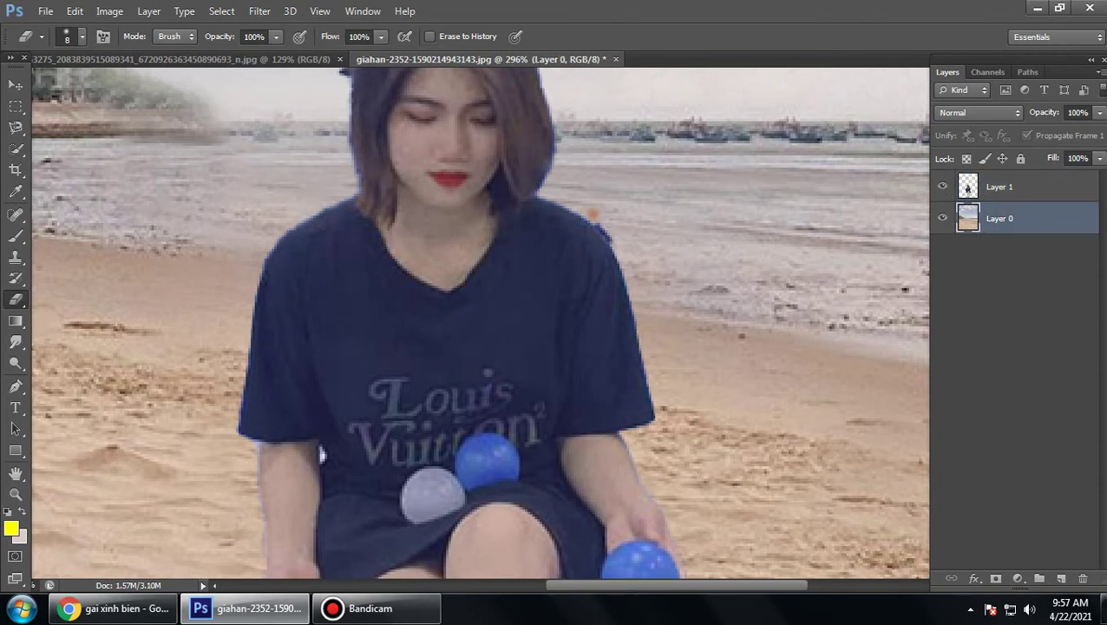
key(alt+bracketright)
click(15, 257)
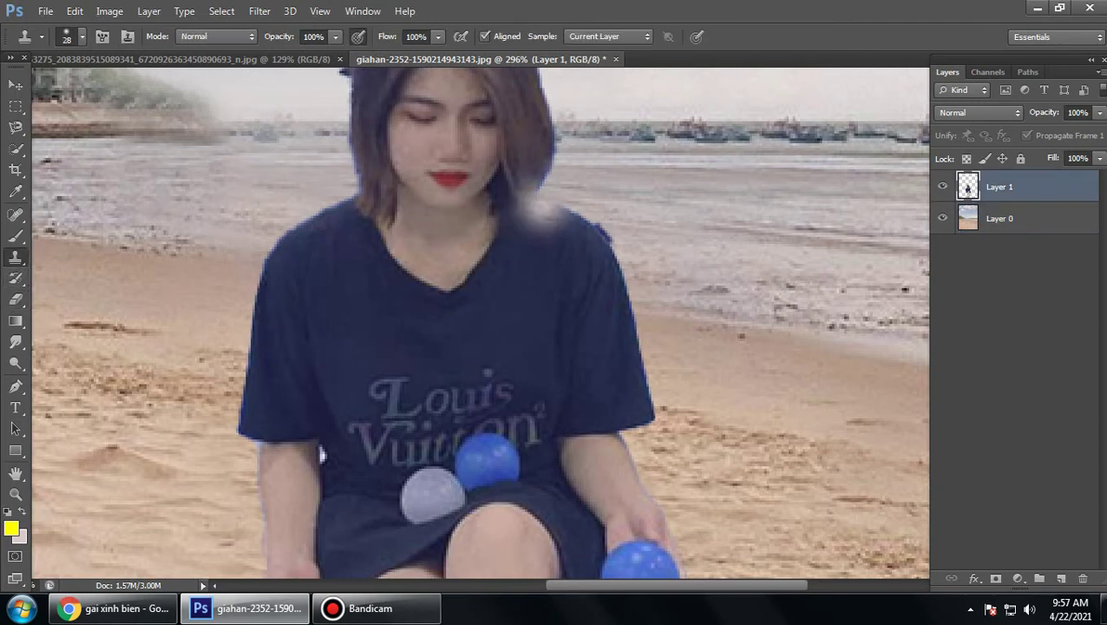
click(82, 36)
text(15)
key(Return)
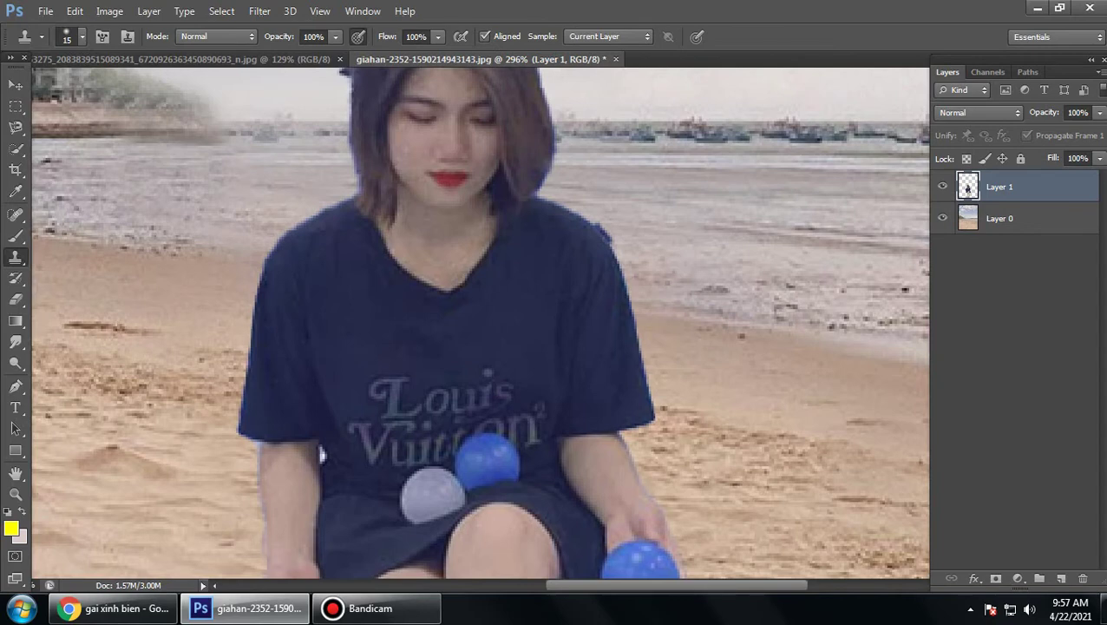
Step: Sample beside the shoulder and clone over the jagged right and left shirt shoulder edges
click(613, 223)
key(alt+bracketleft)
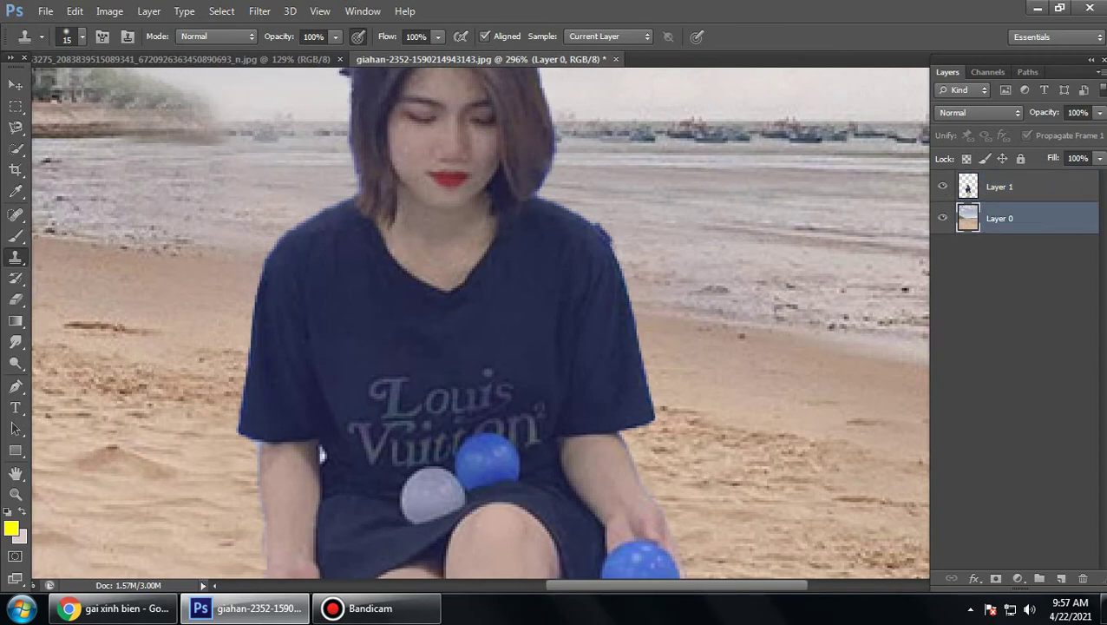
key(alt+bracketright)
mouse_move(576, 220)
mouse_down()
mouse_move(555, 196)
mouse_move(590, 230)
mouse_move(594, 262)
mouse_move(612, 279)
mouse_up()
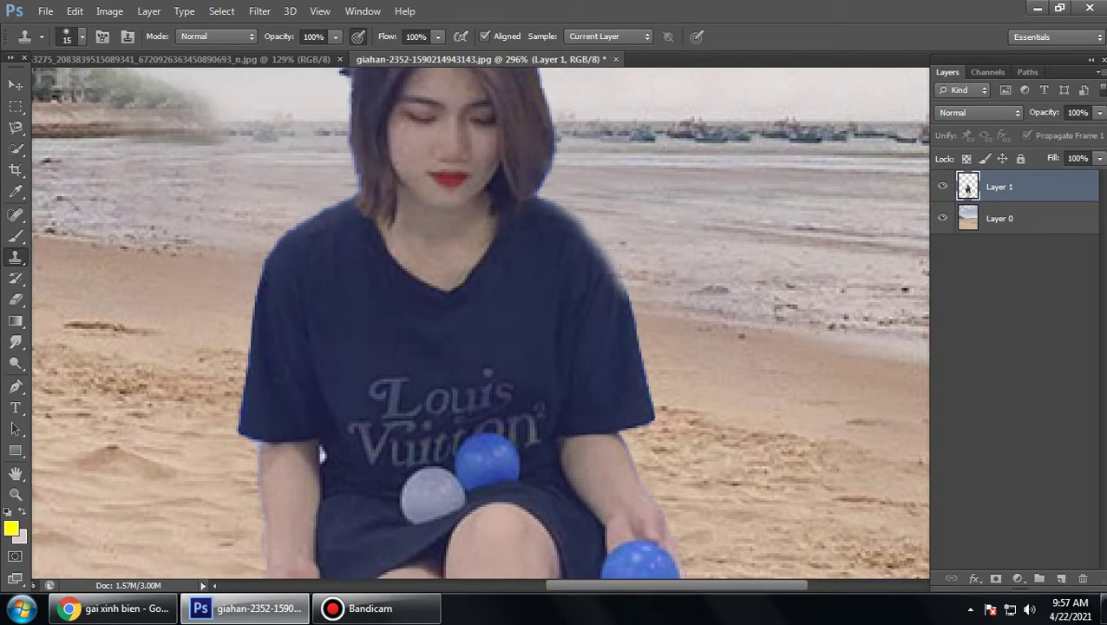
mouse_move(346, 203)
mouse_down()
mouse_move(287, 233)
mouse_move(271, 260)
mouse_up()
scroll(321, 455, down, 3)
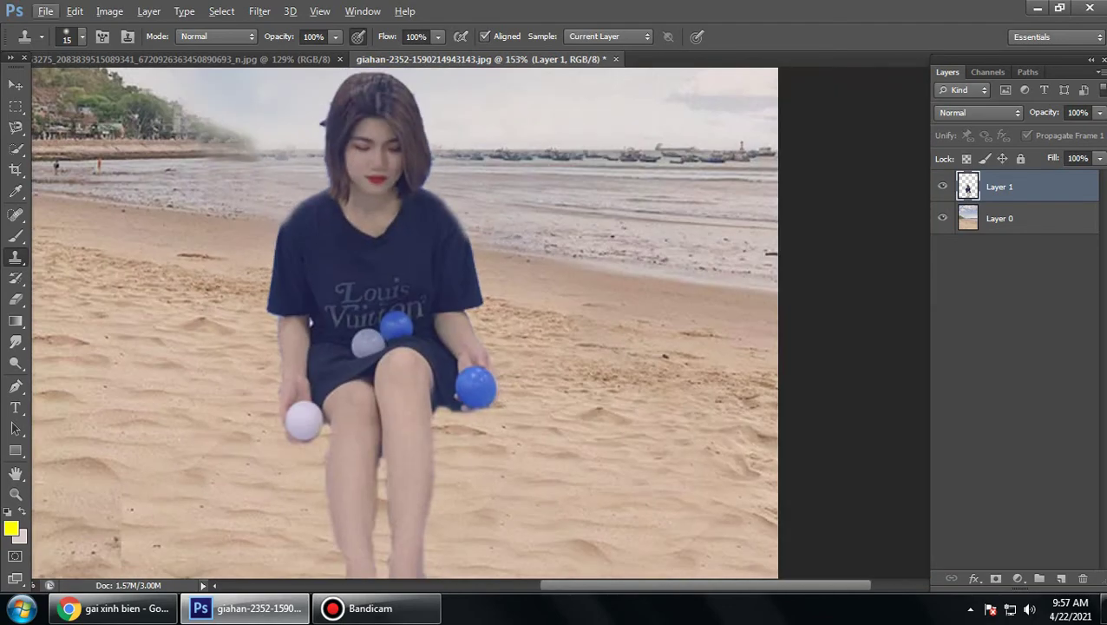
scroll(321, 455, down, 2)
scroll(321, 455, down, 1)
scroll(517, 196, up, 3)
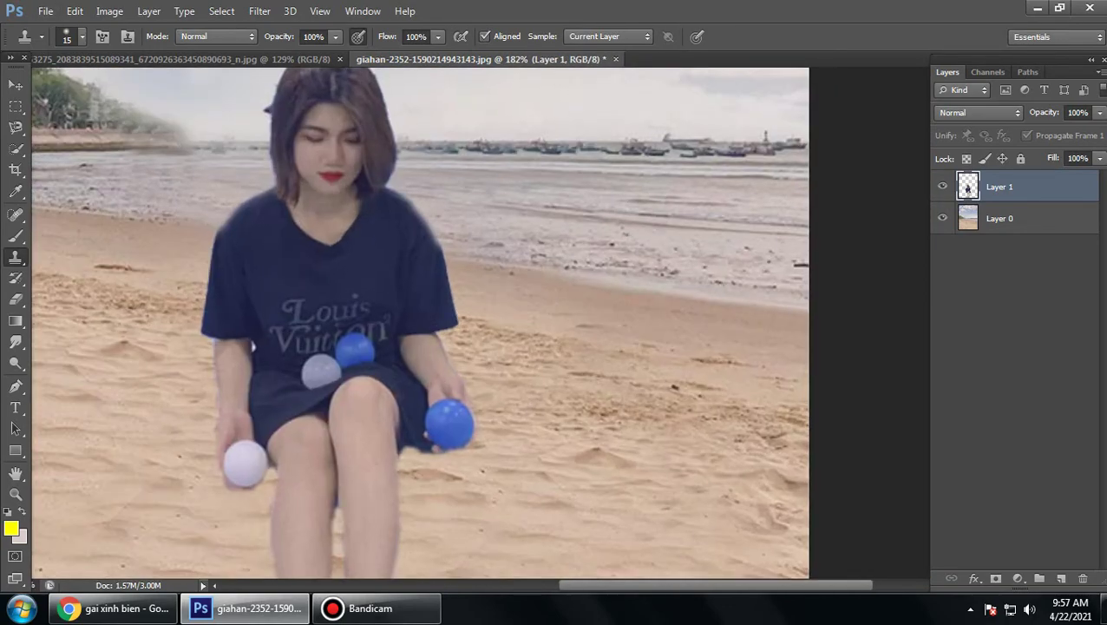
scroll(419, 322, down, 3)
scroll(419, 322, down, 2)
scroll(419, 322, down, 2)
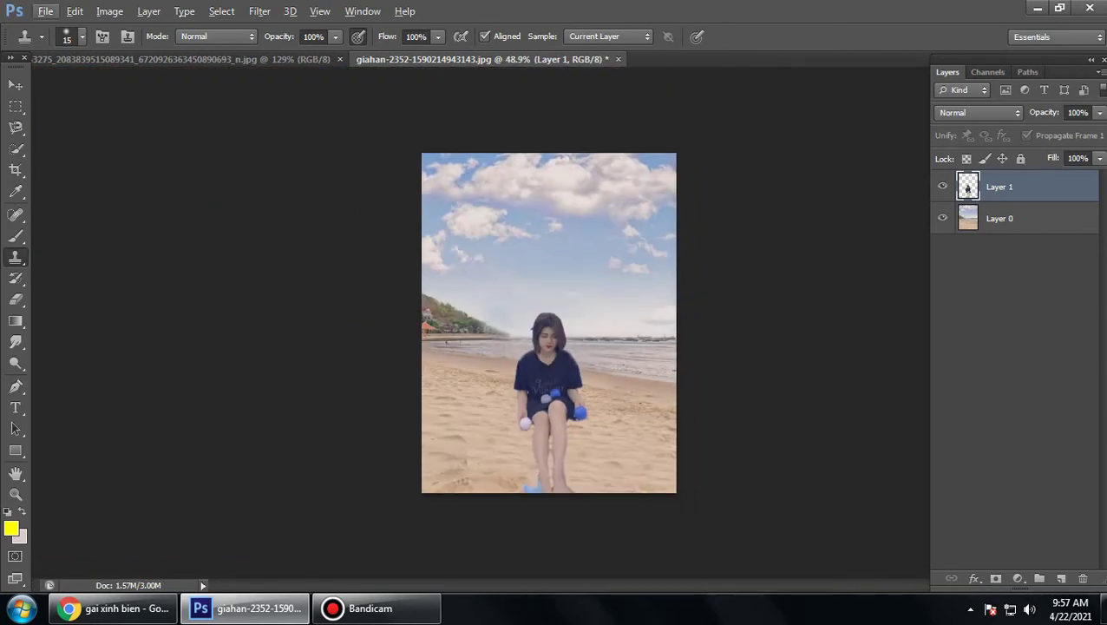
scroll(552, 309, up, 1)
scroll(552, 309, up, 3)
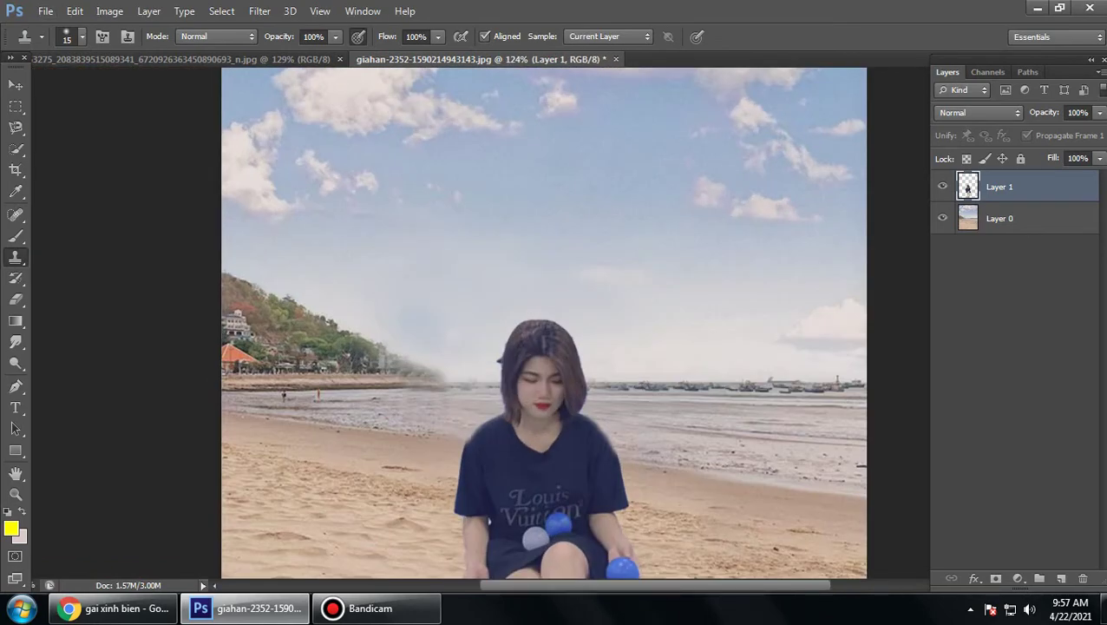
Step: Close the beach composite without saving, returning to the ball-pit photo
click(616, 59)
click(544, 240)
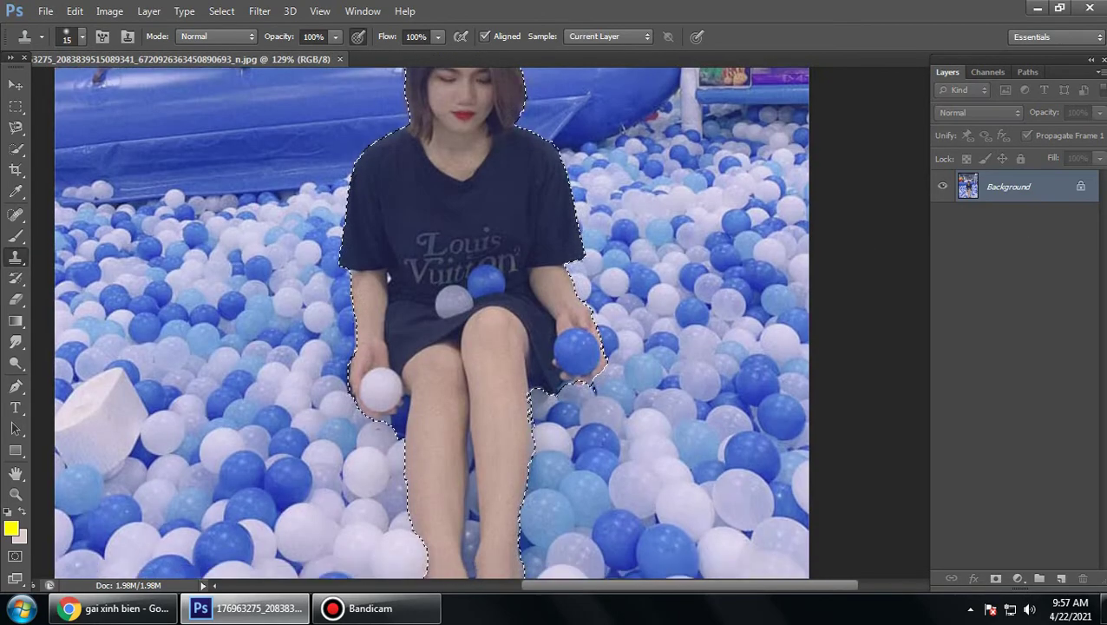
scroll(431, 322, up, 1)
scroll(431, 322, up, 1)
scroll(431, 322, up, 1)
scroll(431, 322, up, 2)
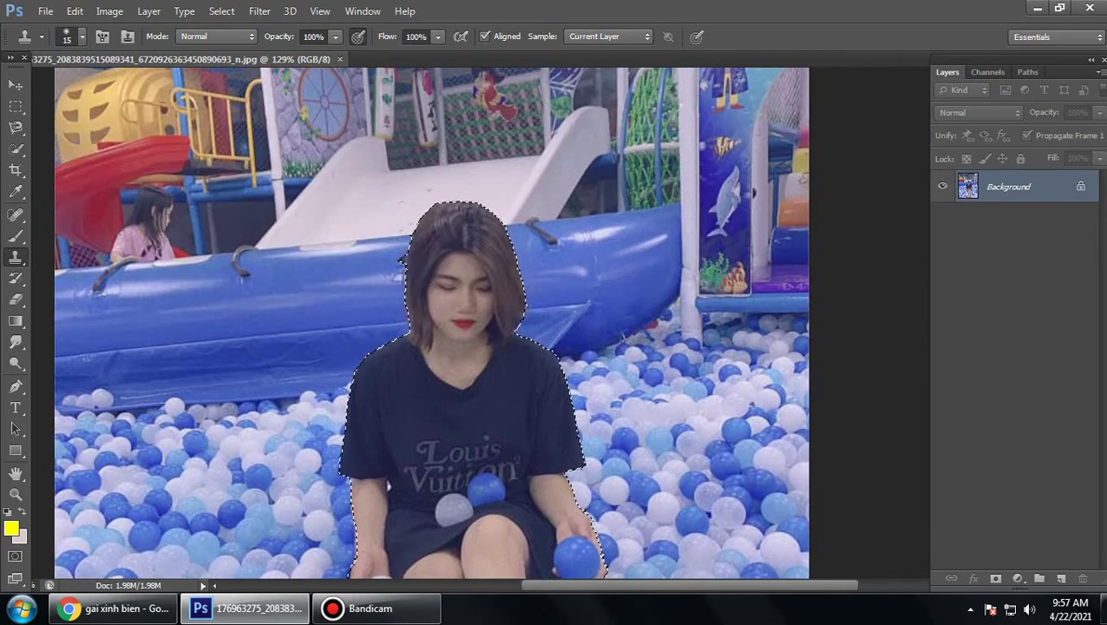
scroll(432, 322, up, 2)
scroll(432, 322, down, 2)
scroll(432, 322, down, 1)
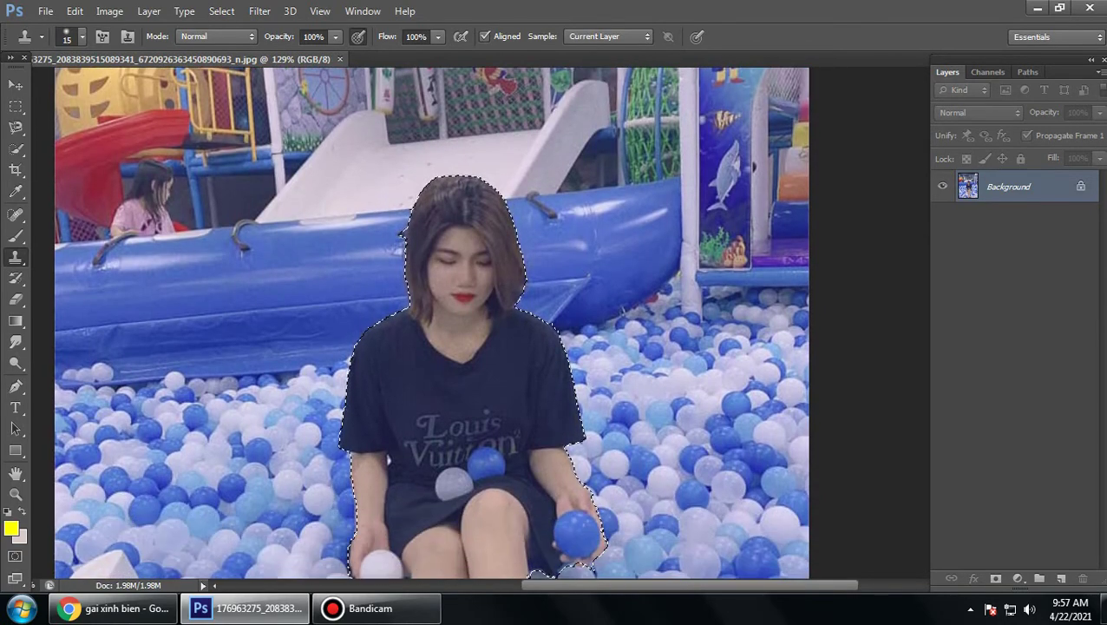
scroll(431, 322, down, 3)
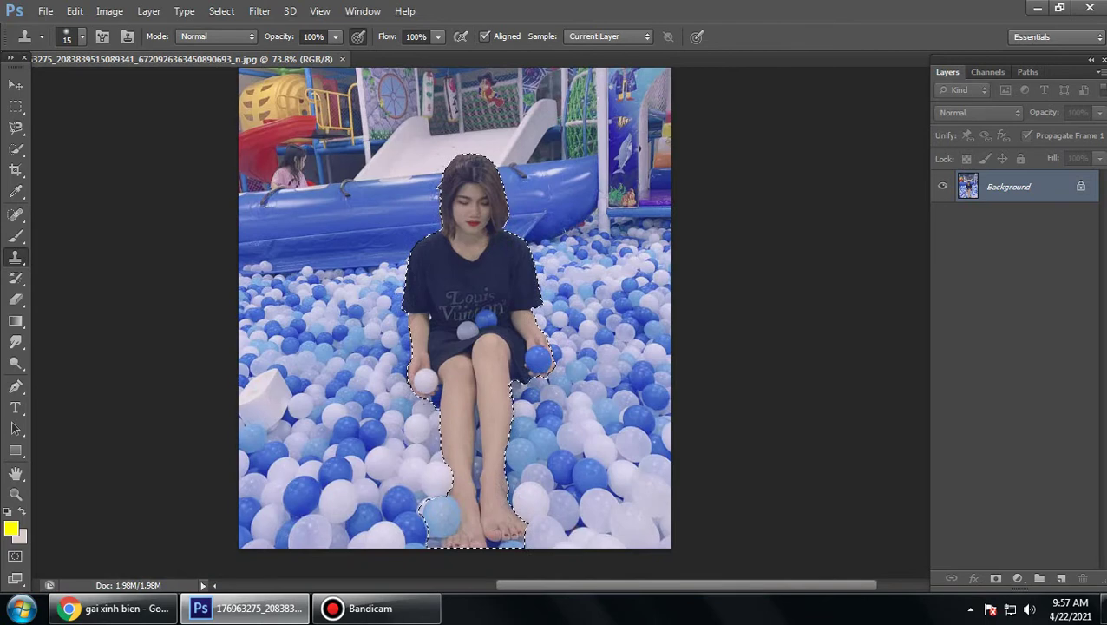
scroll(431, 322, up, 2)
scroll(432, 322, up, 2)
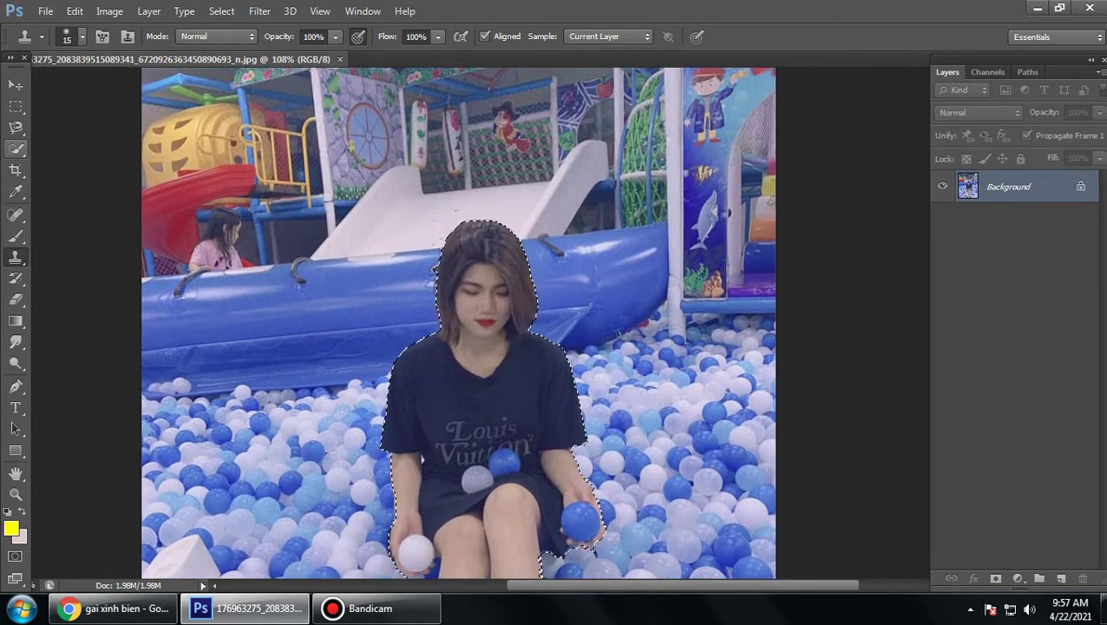
Step: Choose Quick Selection with a 154 brush size and clear the existing selection
click(16, 149)
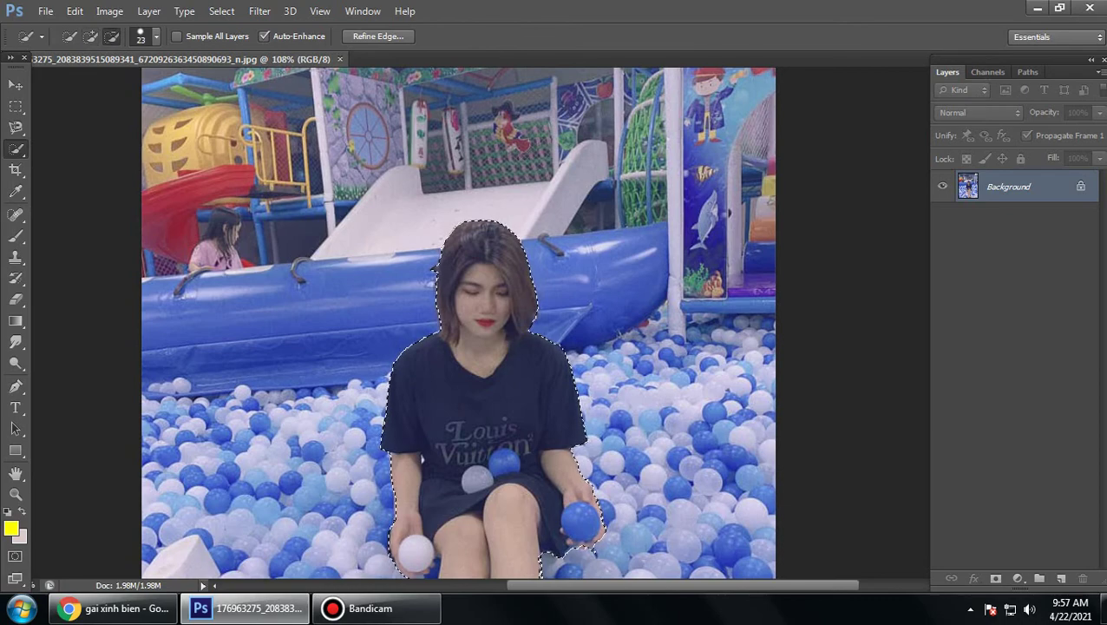
click(156, 35)
double_click(206, 65)
text(154)
key(Return)
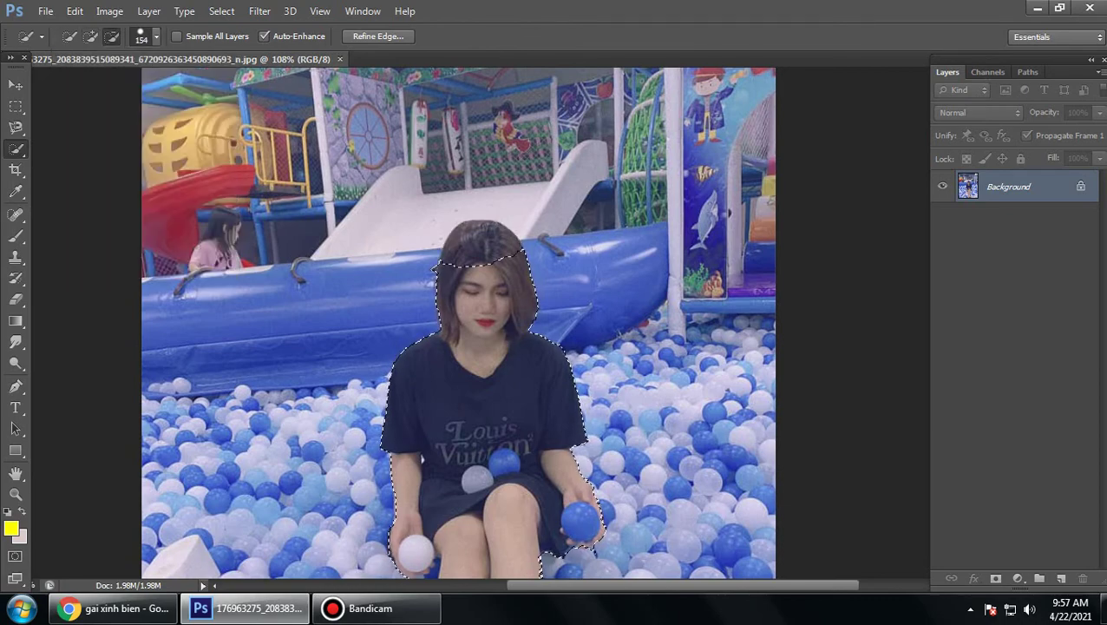
key(ctrl+d)
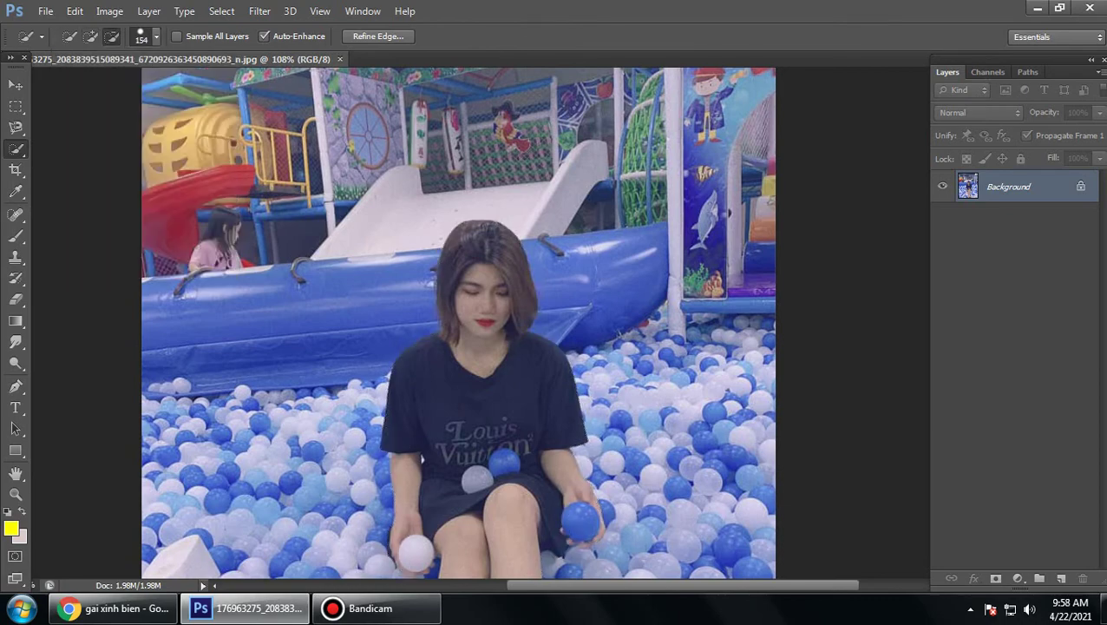
scroll(458, 323, down, 3)
scroll(459, 323, up, 3)
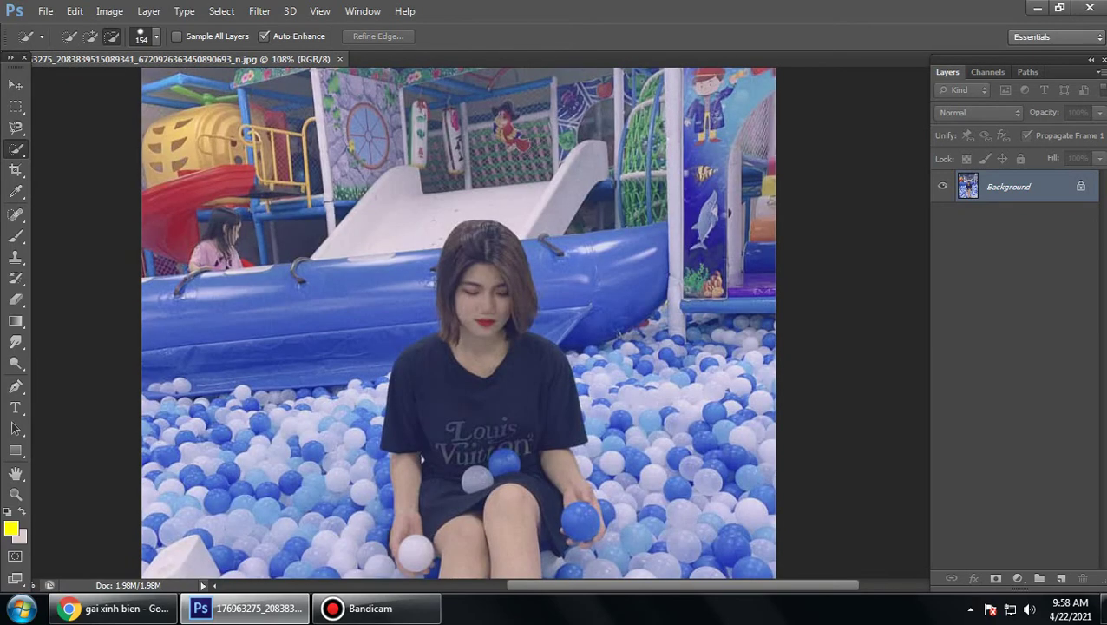
Step: Trial-select the playground background, boat and hair edge, then deselect it
click(15, 236)
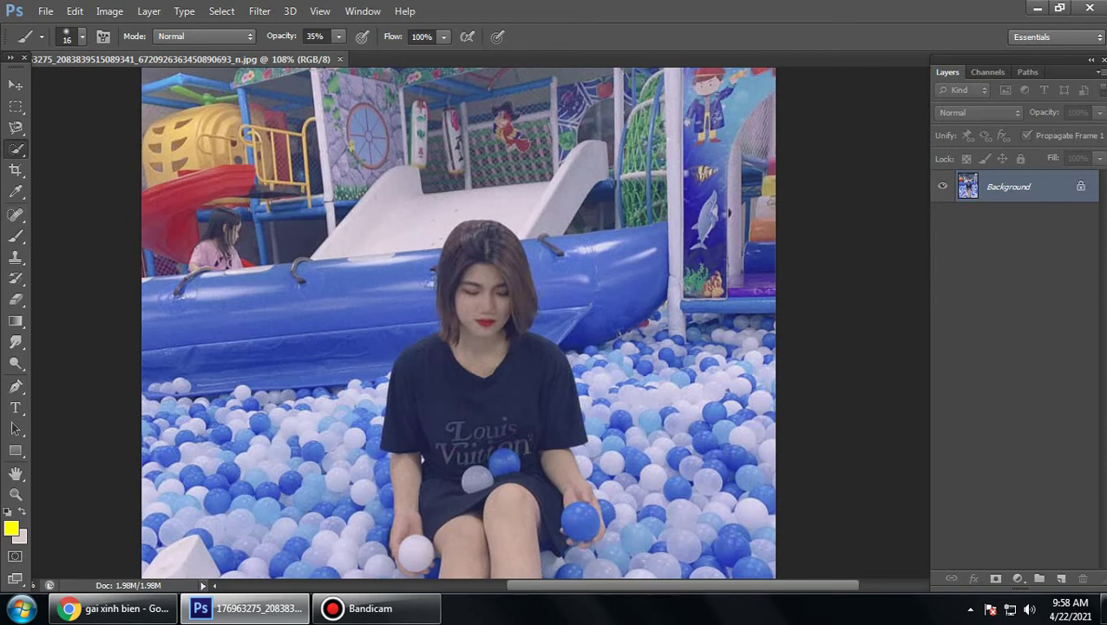
click(15, 149)
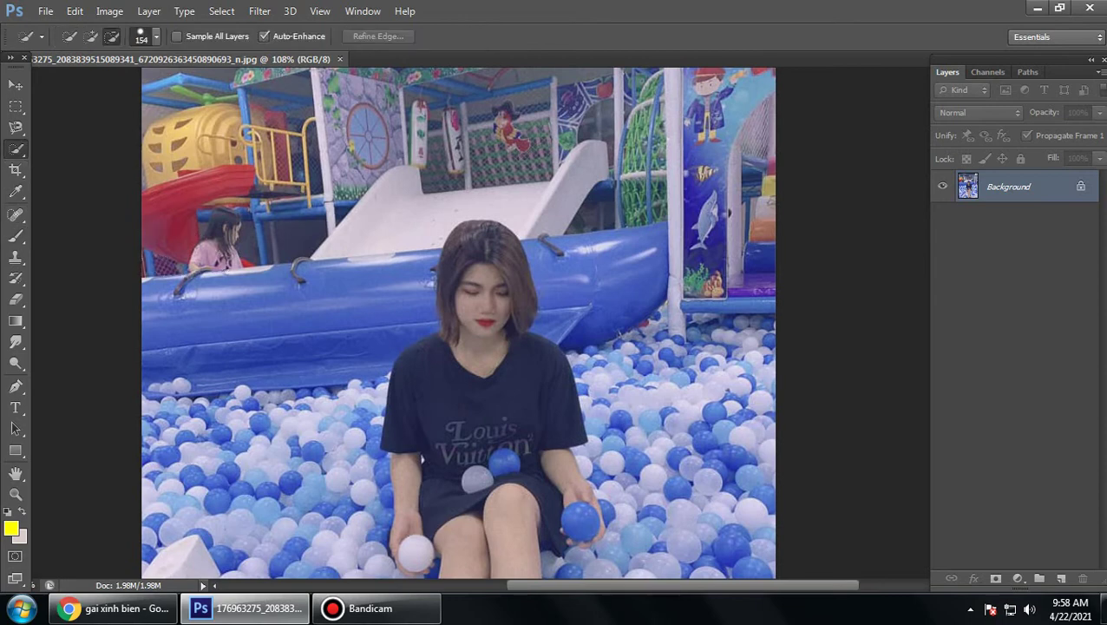
drag(260, 226, 677, 156)
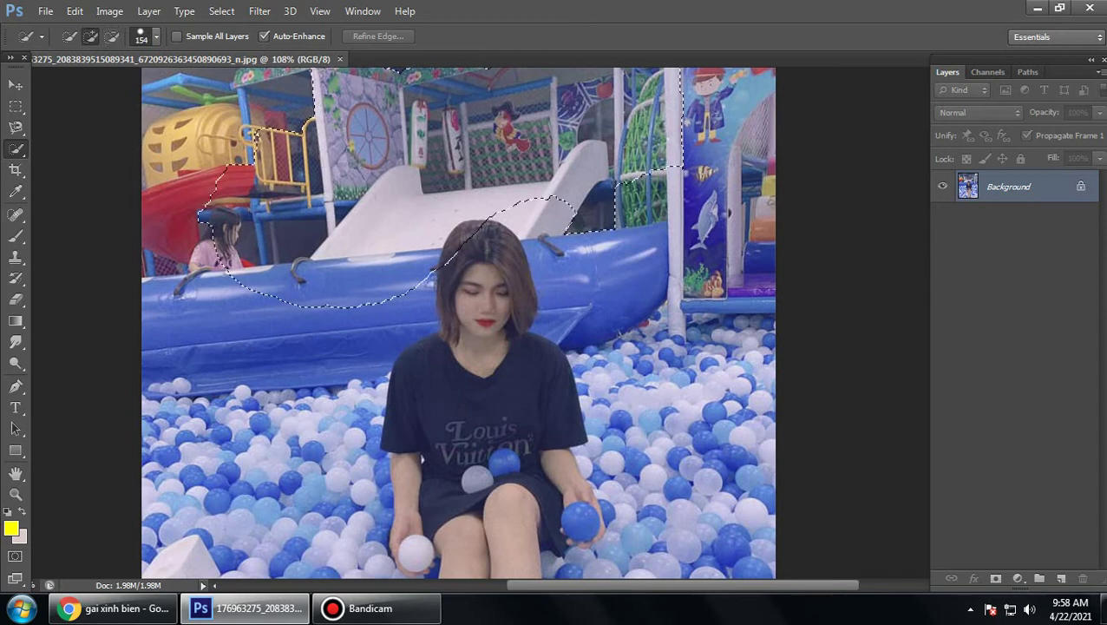
drag(625, 248, 672, 321)
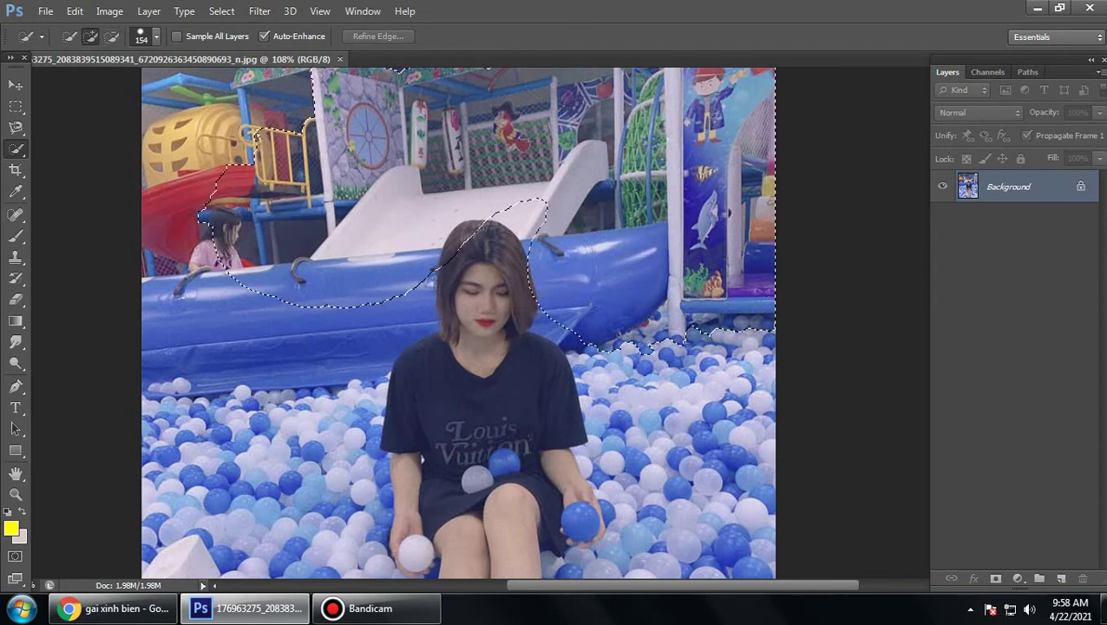
drag(633, 299, 664, 345)
key(ctrl+d)
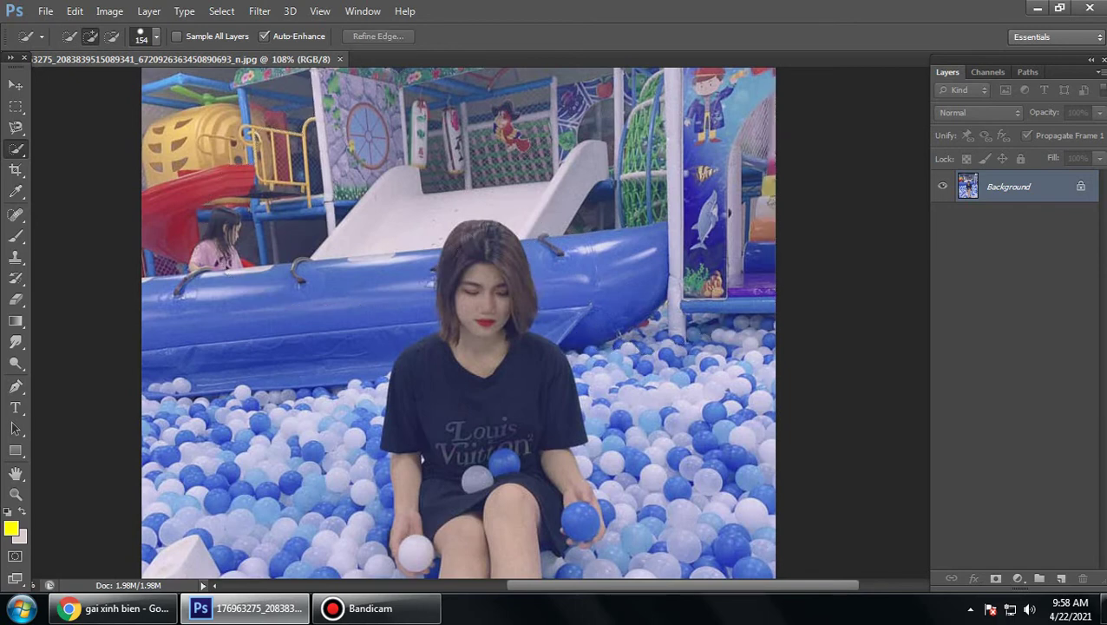
Step: Place Pen anchors from the left edge over the shoulder and head to the right edge and top-right corner
key(p)
click(442, 260)
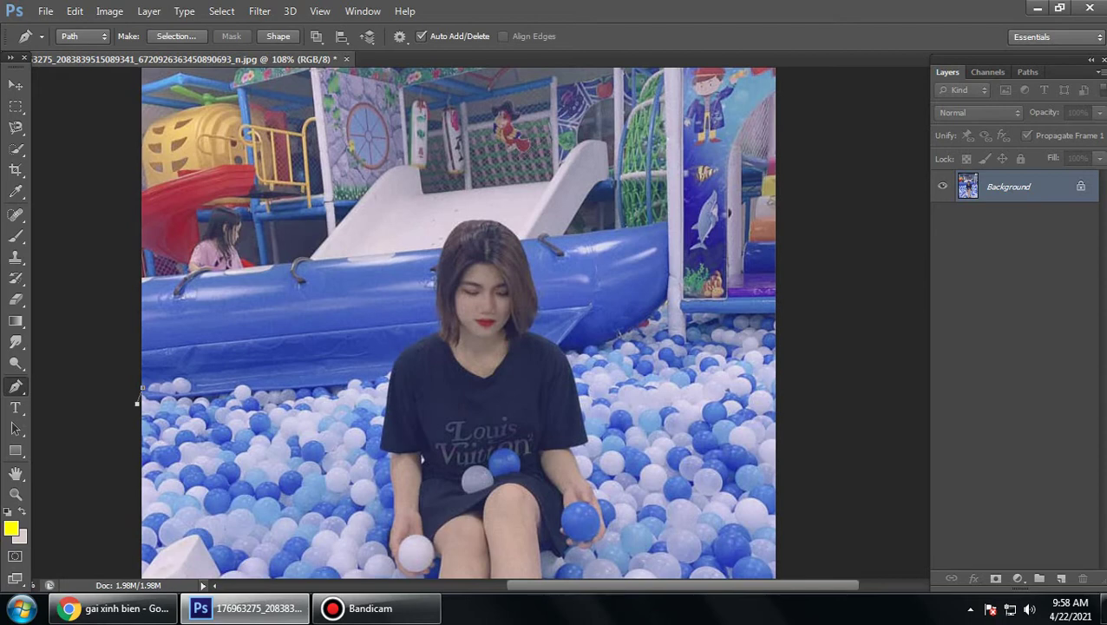
click(388, 387)
click(485, 216)
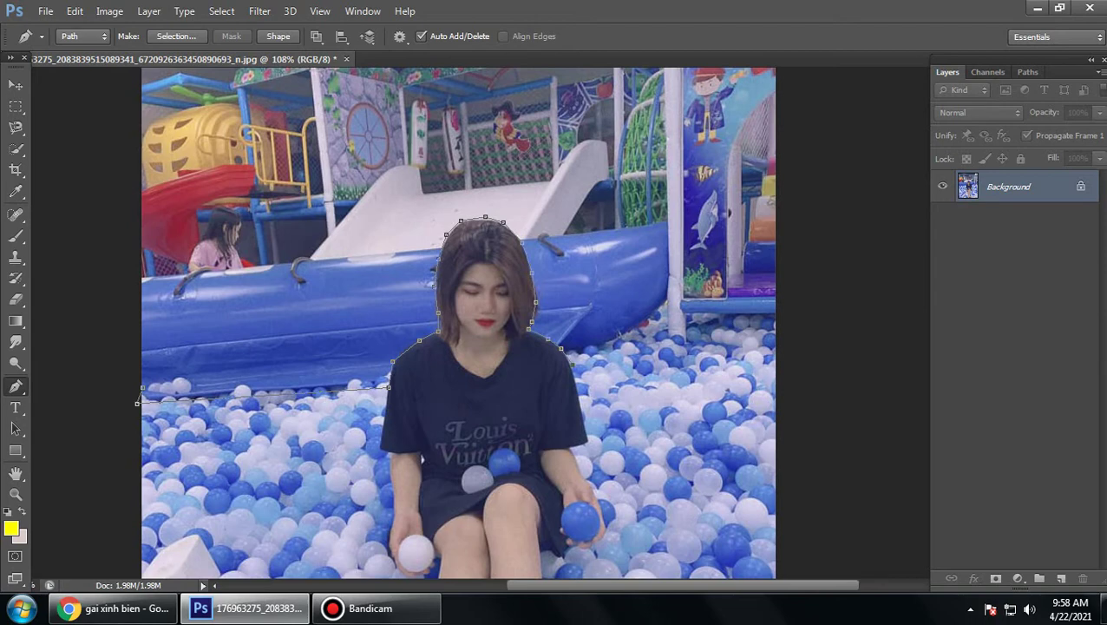
click(775, 363)
click(782, 72)
scroll(781, 71, up, 2)
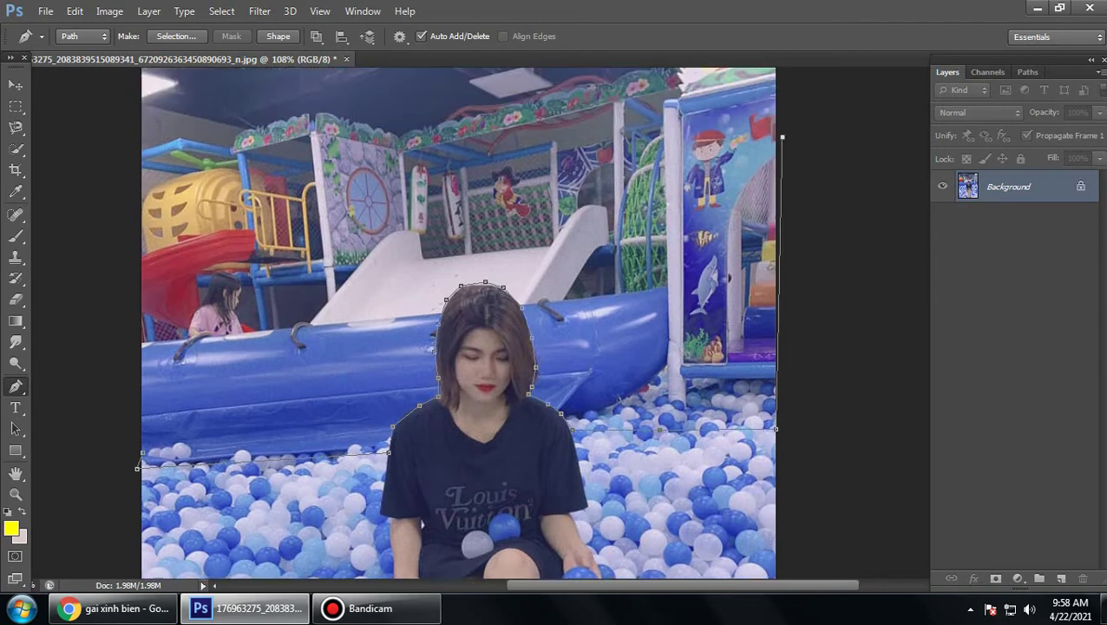
scroll(782, 95, up, 2)
Step: Close the pen path around the girl and ball pit and convert it to a selection
click(88, 92)
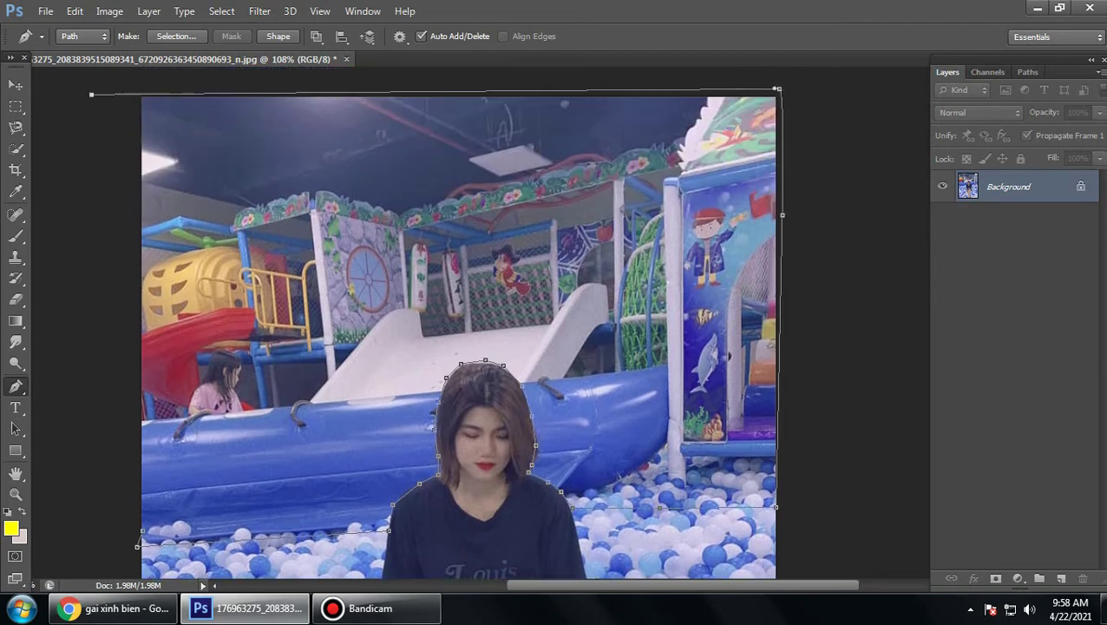
scroll(89, 92, down, 2)
scroll(459, 322, down, 1)
click(138, 442)
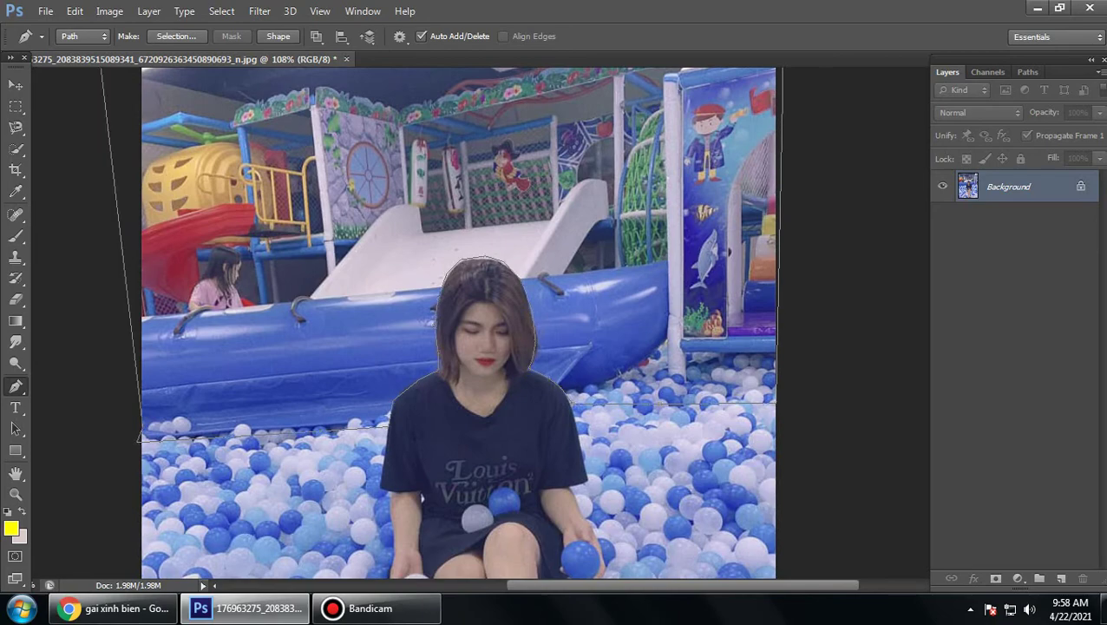
right_click(253, 211)
click(287, 290)
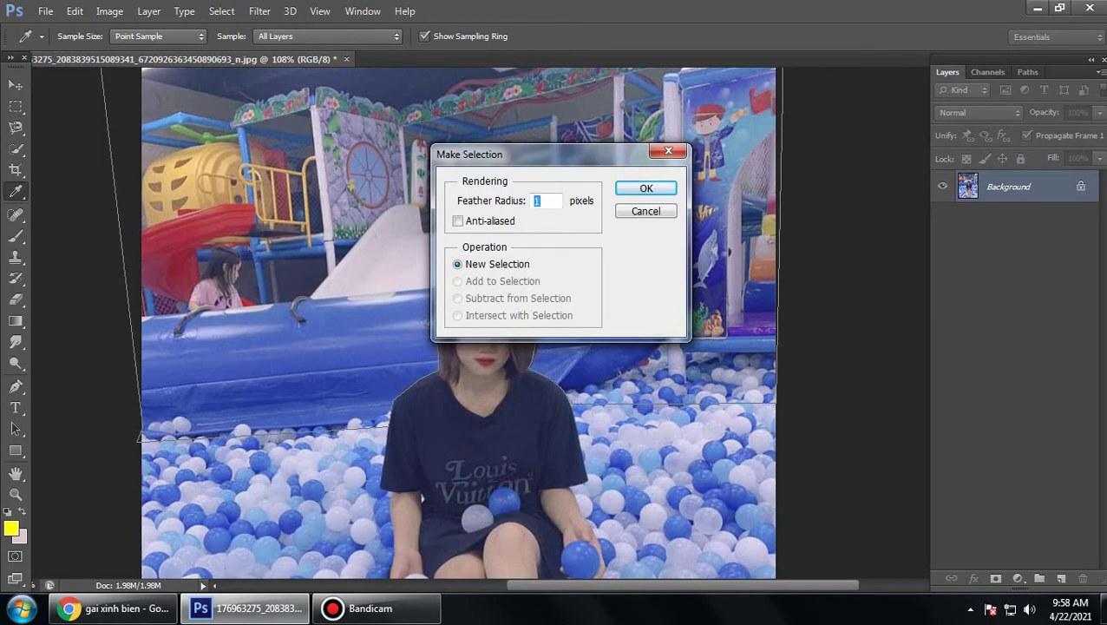
key(Return)
Step: Add a layer mask, invert it with Ctrl+I, and apply it permanently
alt+click(996, 578)
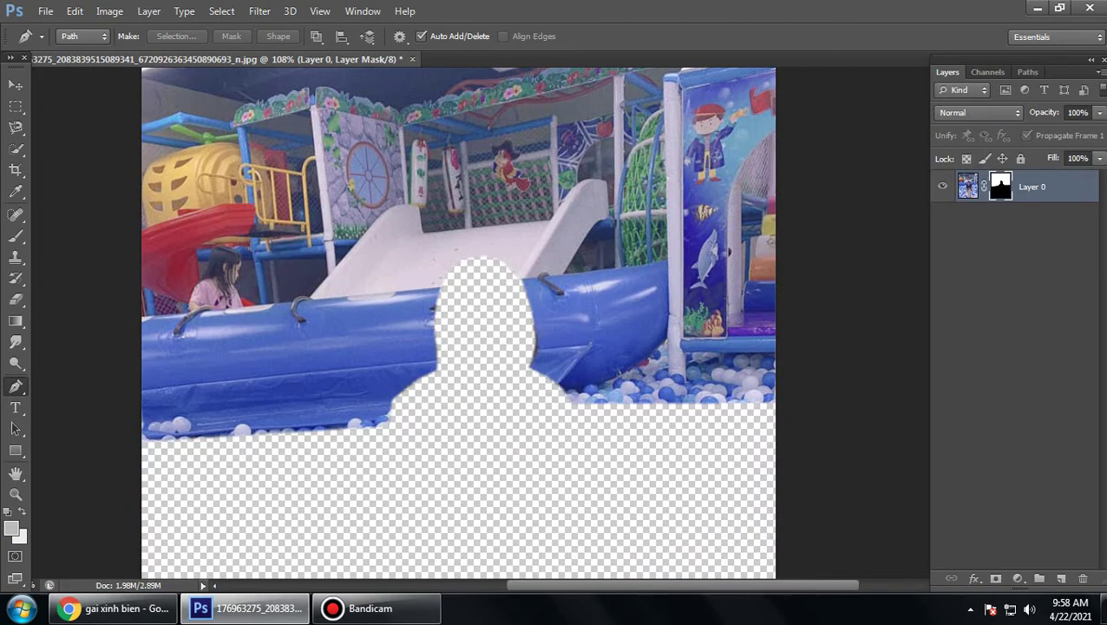
key(ctrl+i)
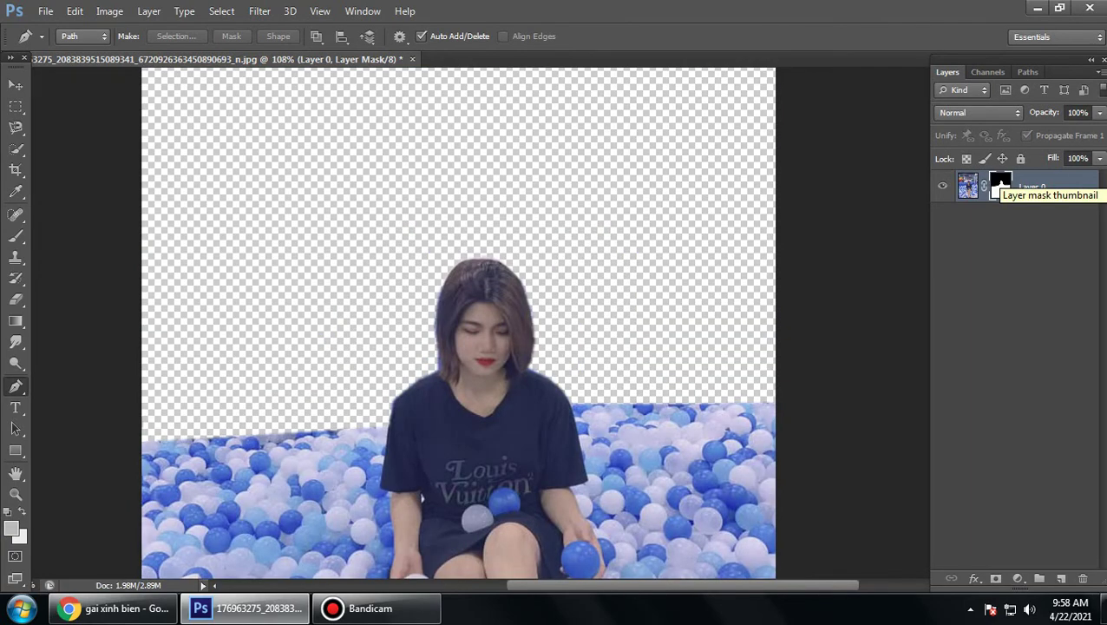
right_click(1000, 184)
click(972, 242)
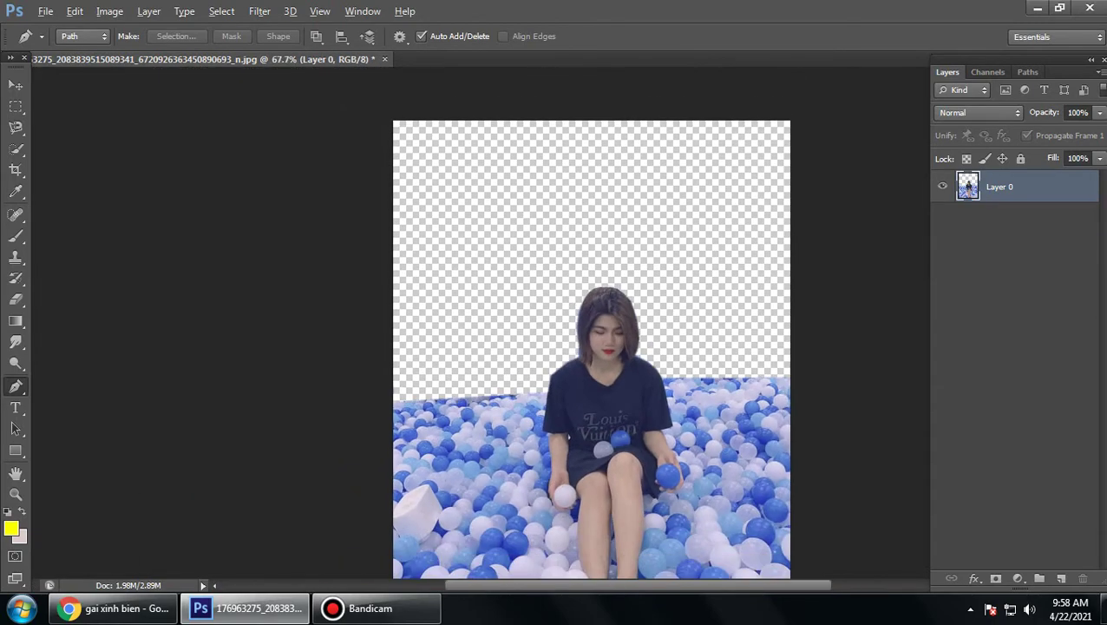
Step: Zoom to inspect the cutout, then return to Chrome with the old search text selected
key(ctrl+0)
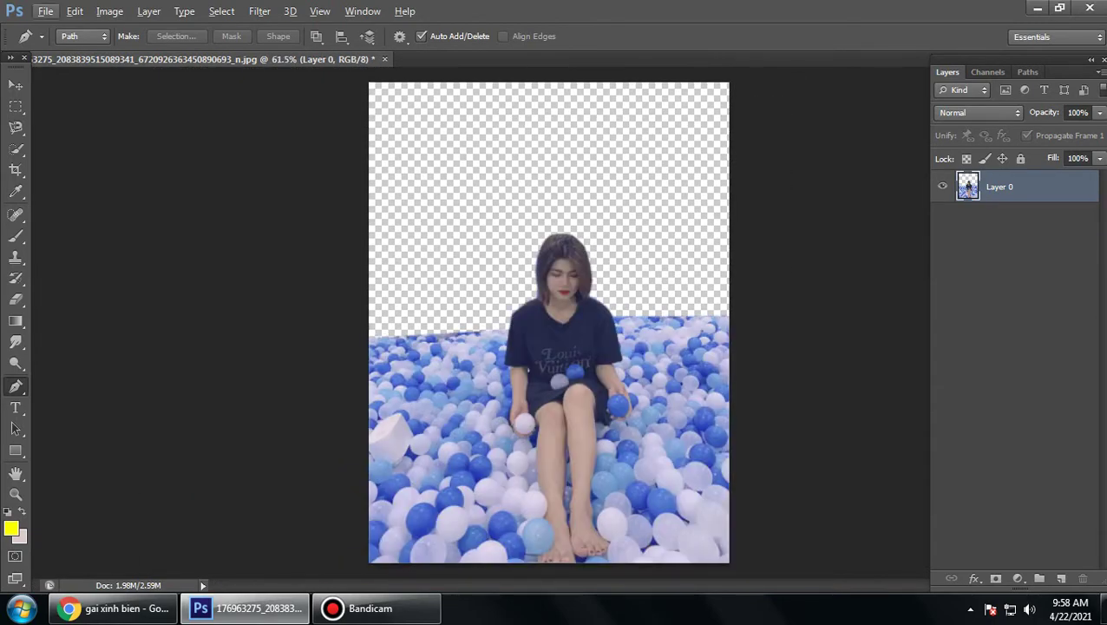
key(ctrl+plus)
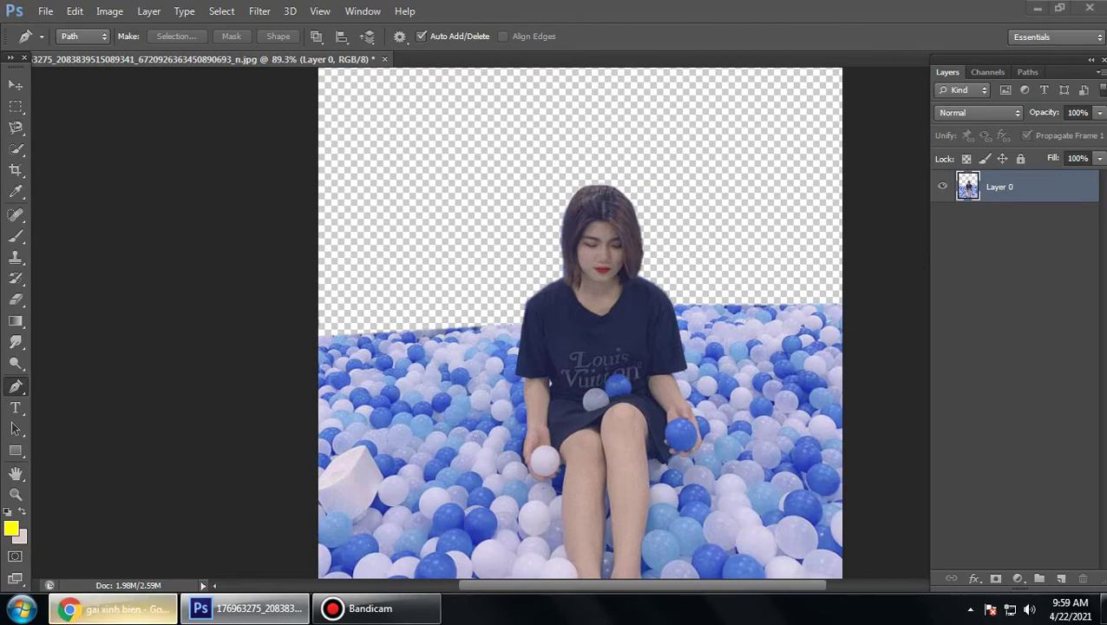
click(112, 608)
drag(222, 92, 146, 92)
Step: Search Google Images for 'galaxy sky ful hd'
text(g)
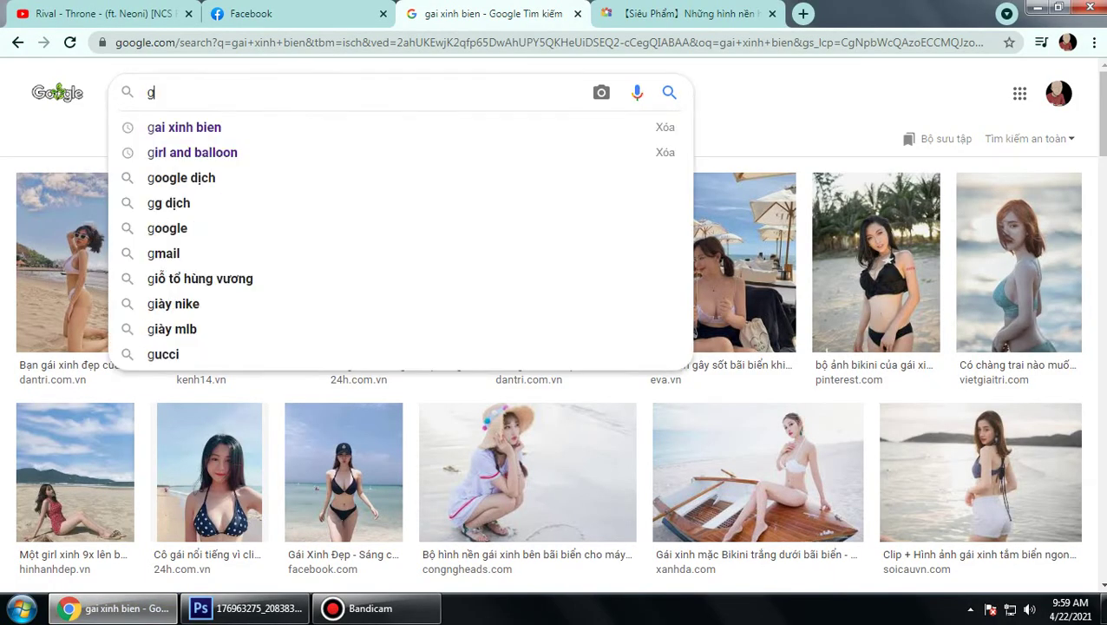
text(la)
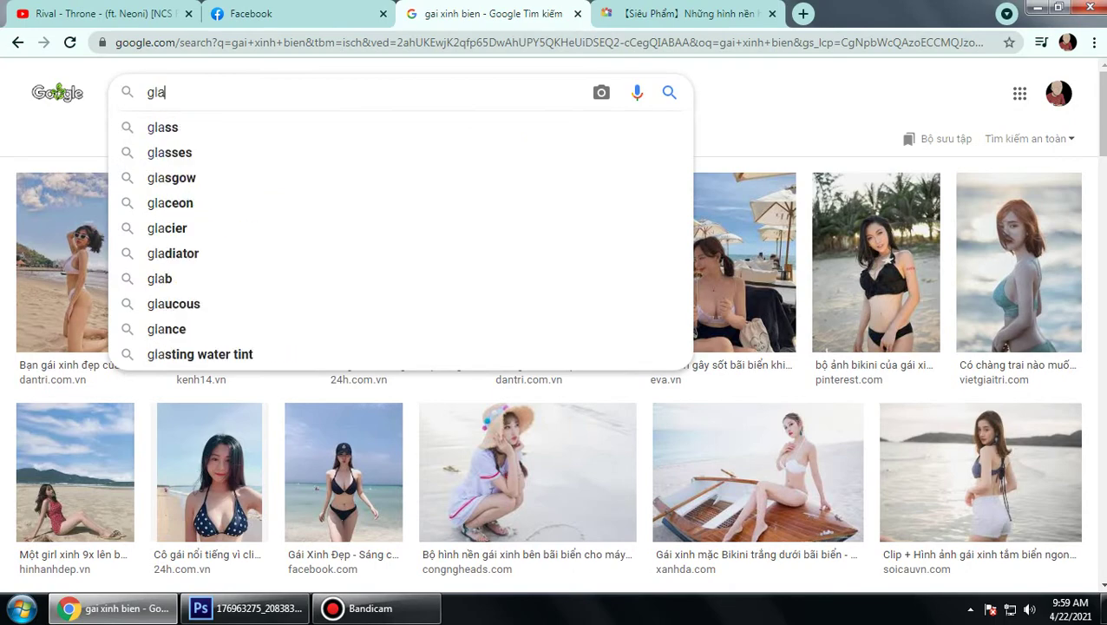
key(BackSpace)
key(BackSpace)
text(ala)
key(Down)
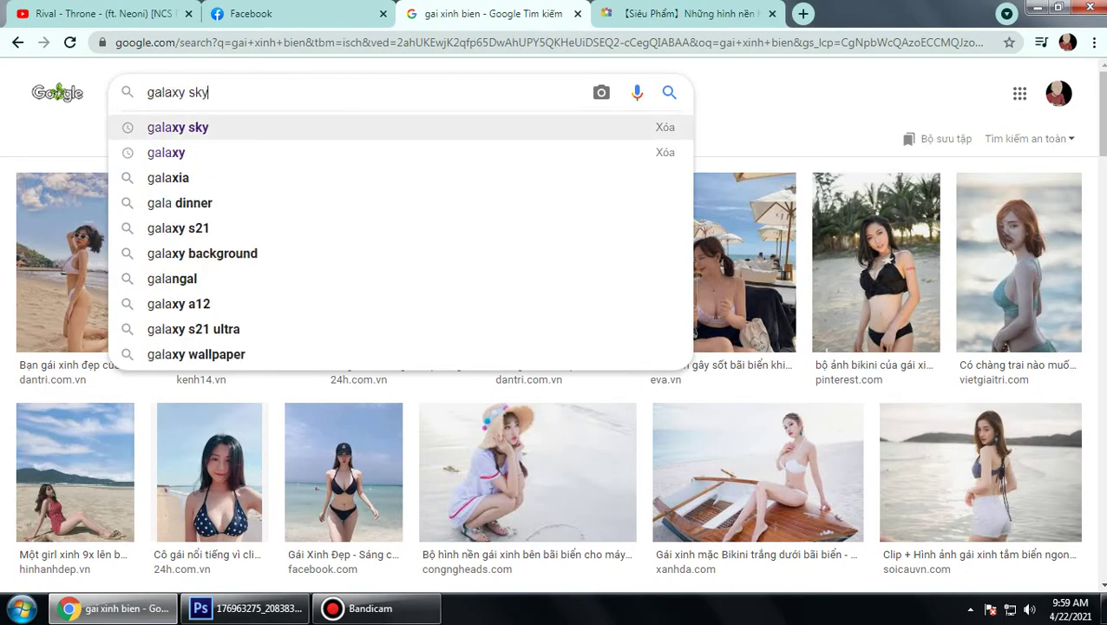
key(Return)
scroll(553, 333, down, 1)
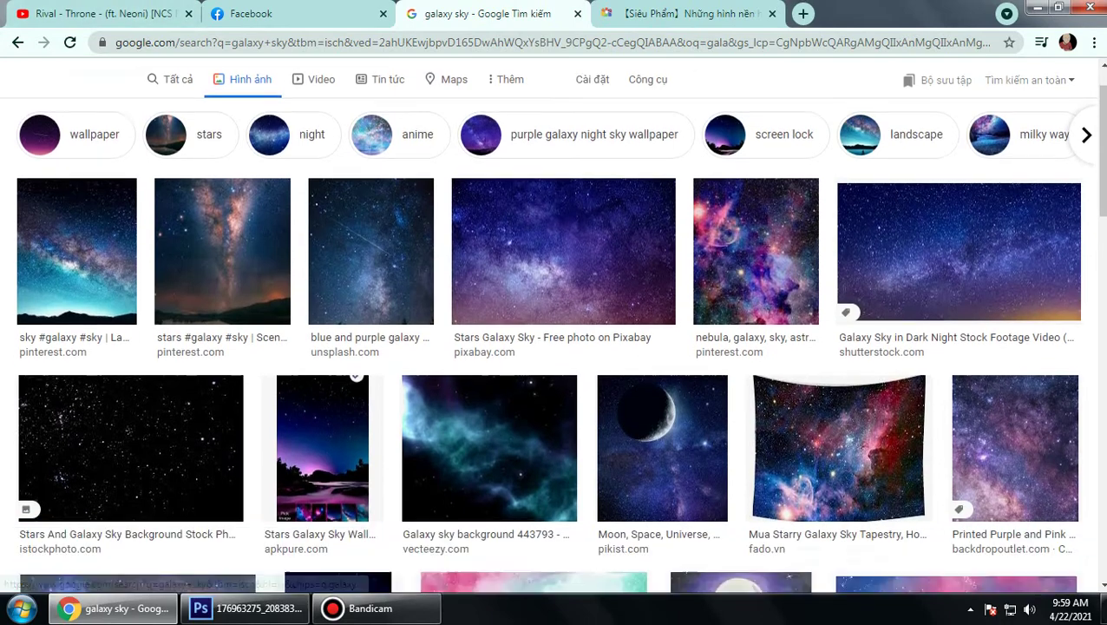
scroll(554, 332, down, 8)
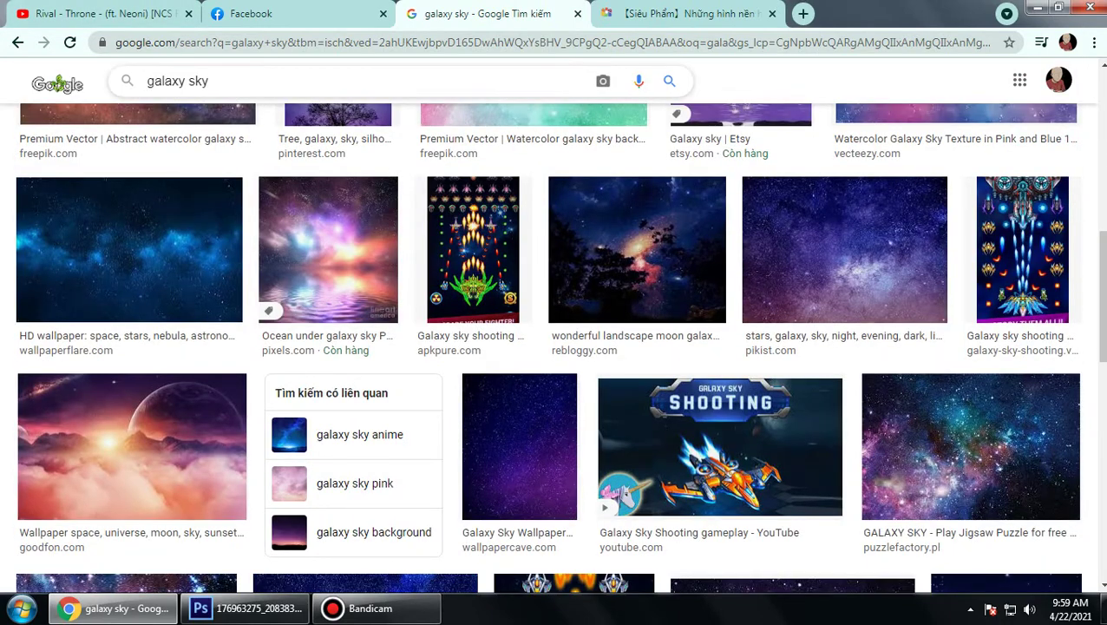
text( ful )
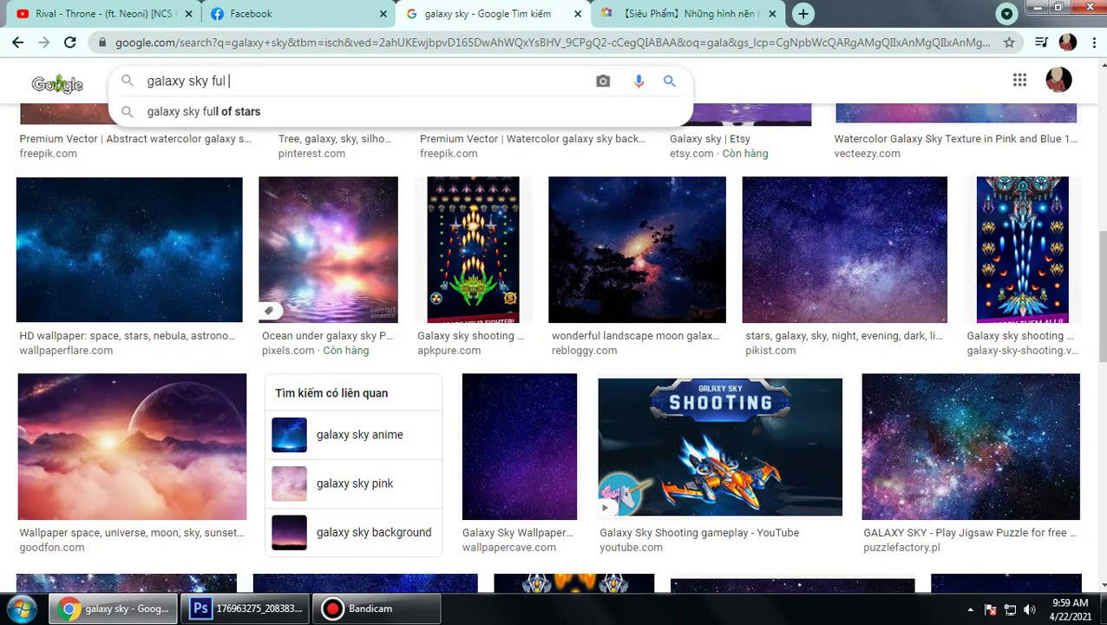
text(hd)
key(Return)
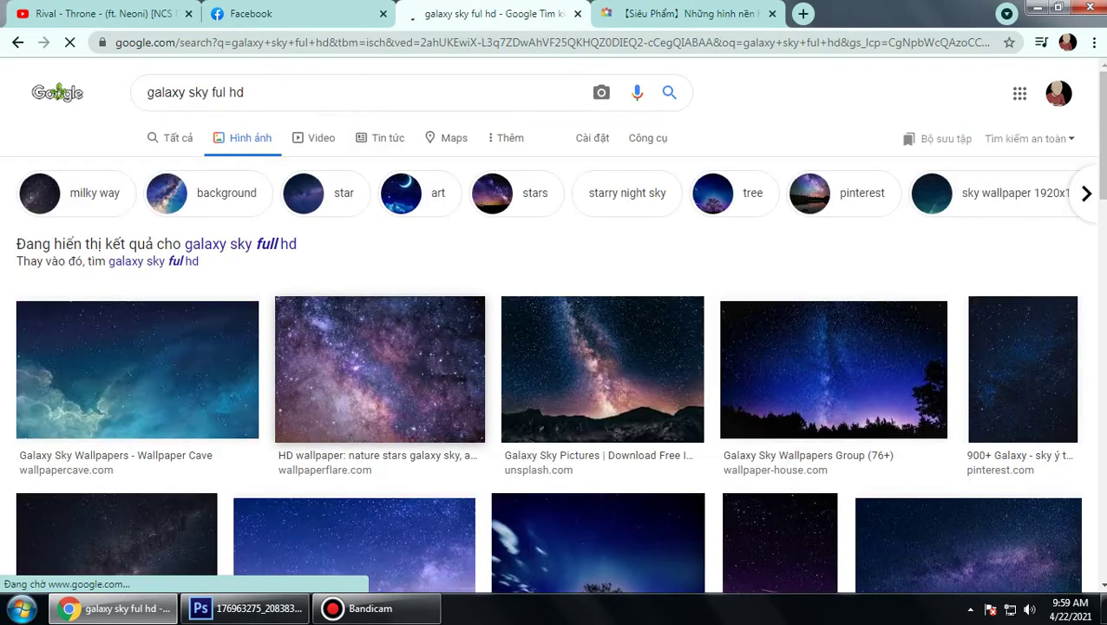
Step: Preview the blue nebula and Colorful Space Sky wallpapers and their related images
scroll(554, 347, down, 4)
scroll(554, 348, down, 5)
scroll(554, 347, down, 5)
scroll(554, 347, up, 4)
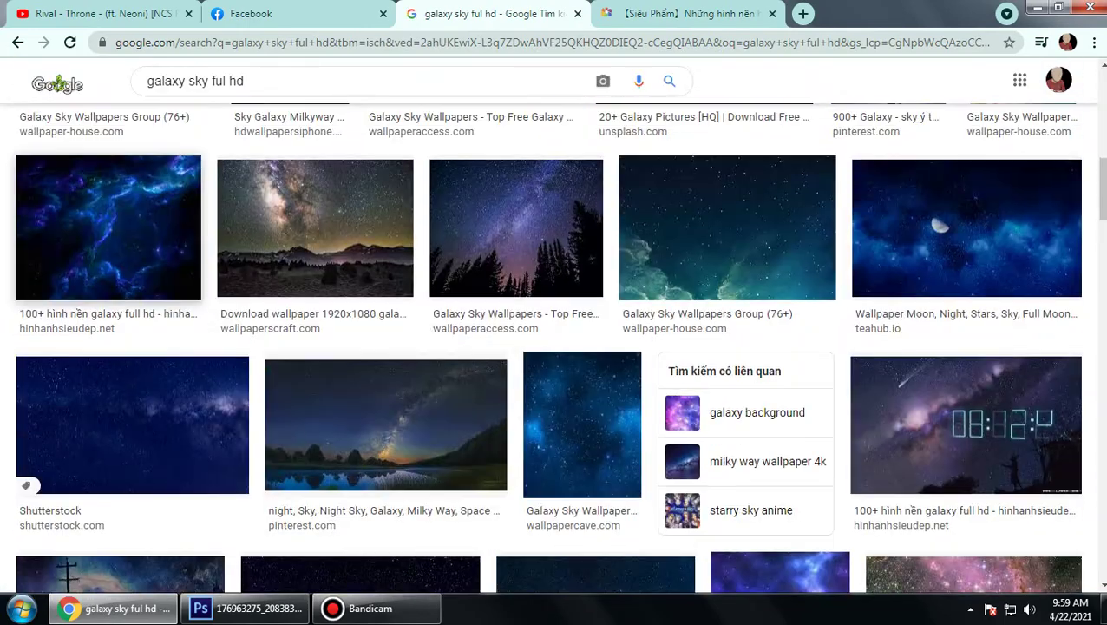
click(108, 228)
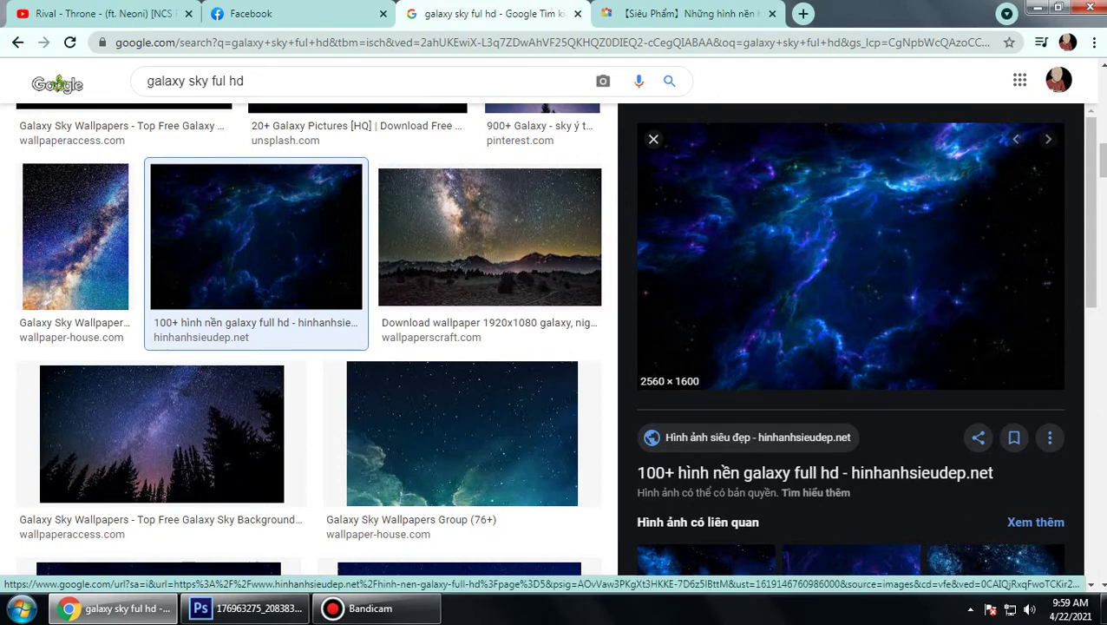
scroll(851, 338, down, 3)
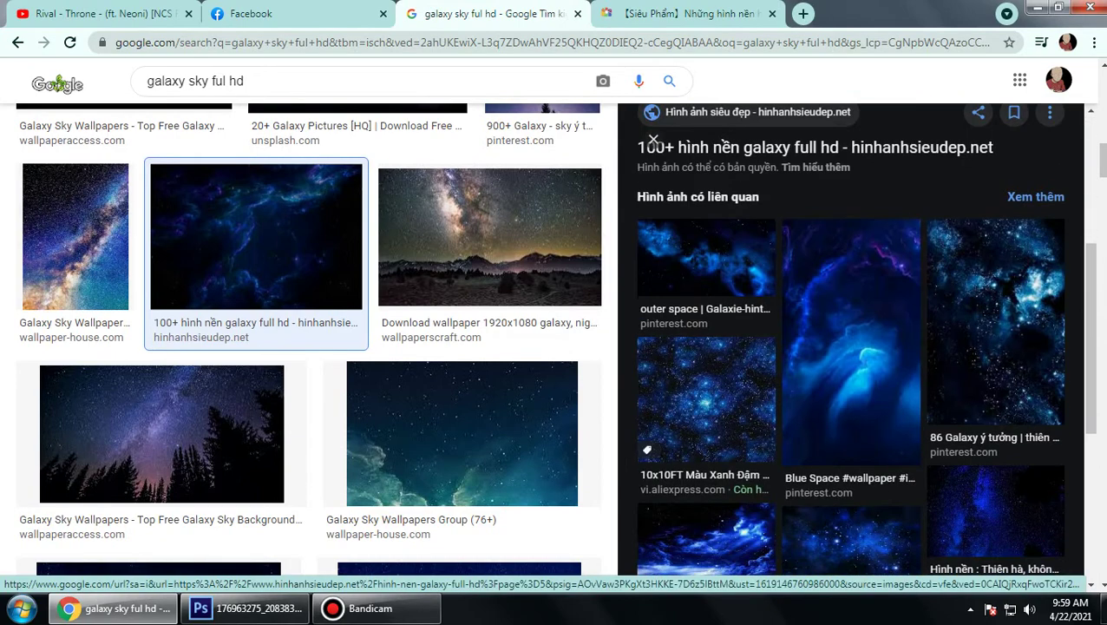
scroll(851, 338, down, 4)
scroll(309, 339, down, 3)
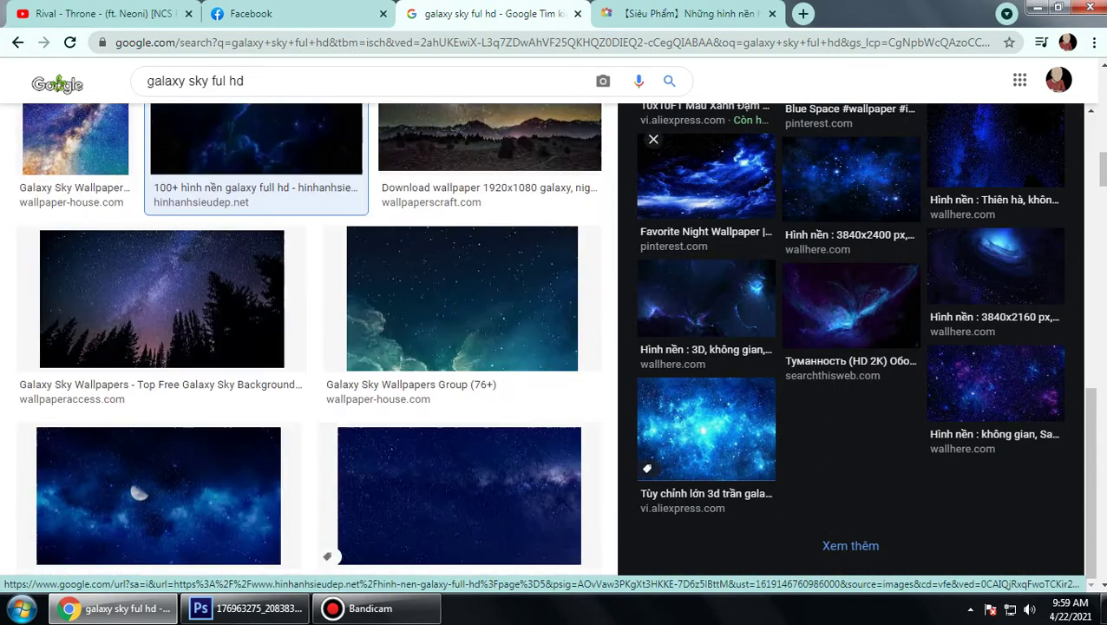
scroll(309, 338, down, 3)
scroll(309, 338, down, 3)
scroll(309, 338, up, 1)
scroll(309, 339, down, 3)
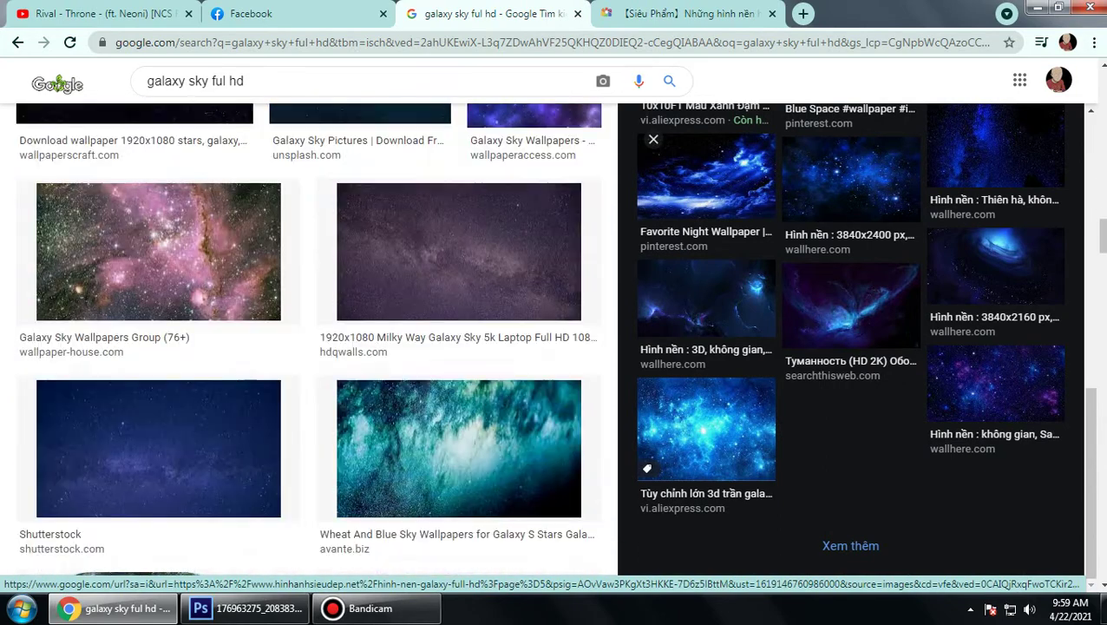
scroll(309, 338, down, 3)
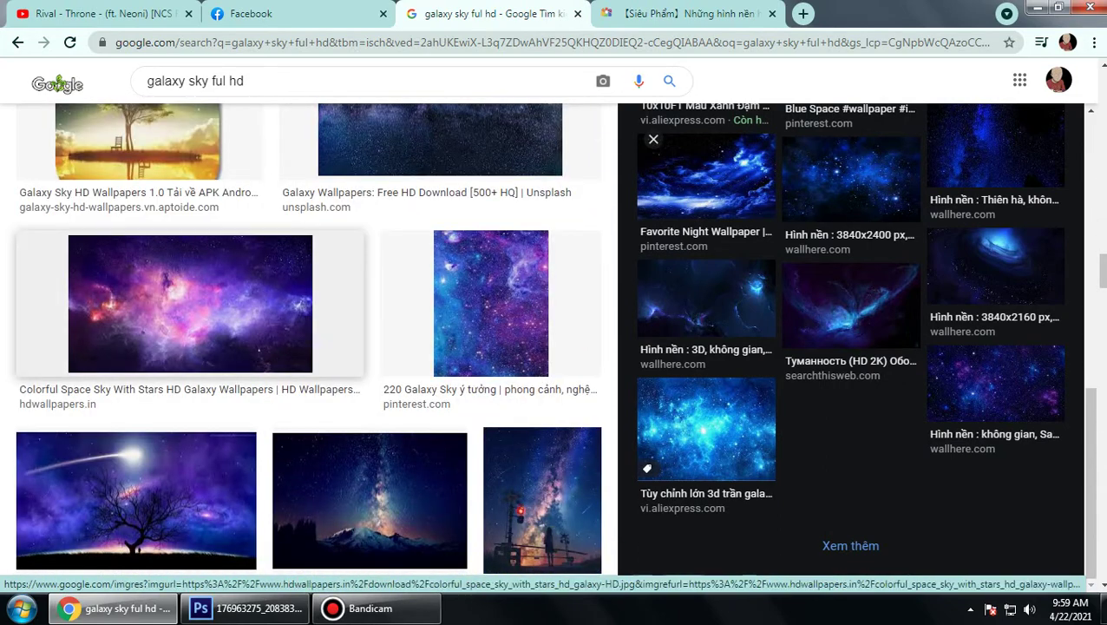
click(190, 304)
scroll(850, 338, down, 1)
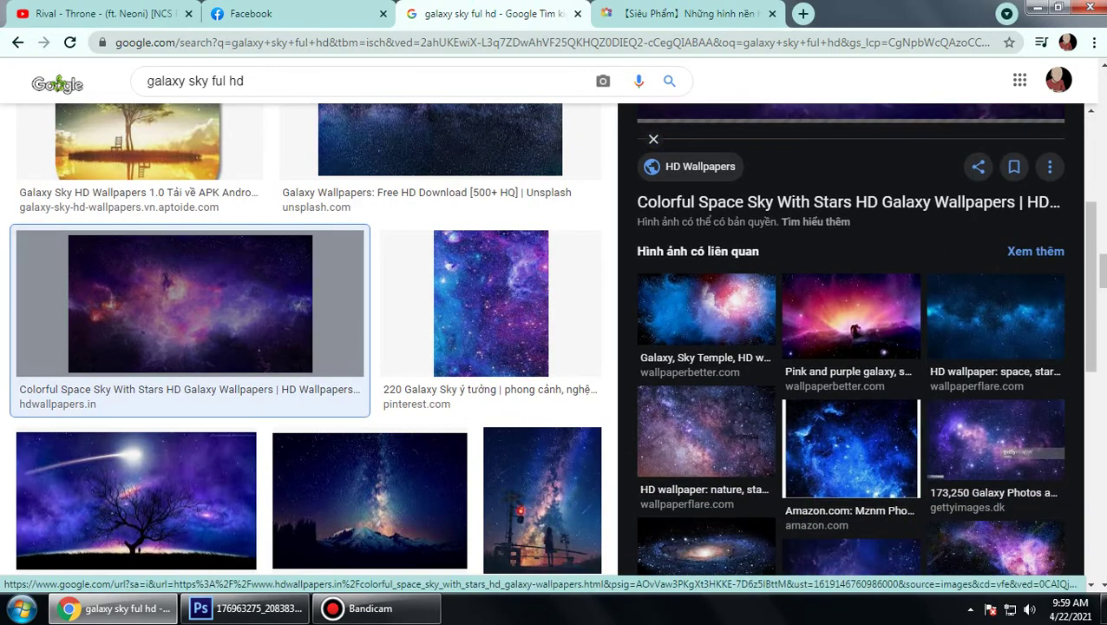
scroll(850, 338, down, 1)
scroll(851, 339, down, 2)
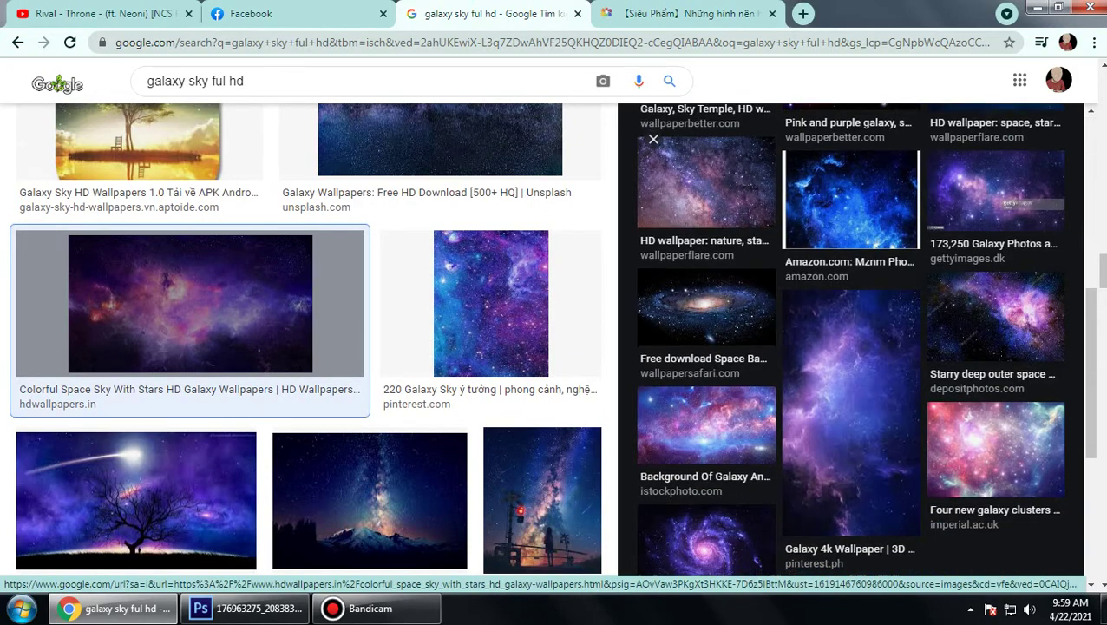
scroll(850, 339, down, 4)
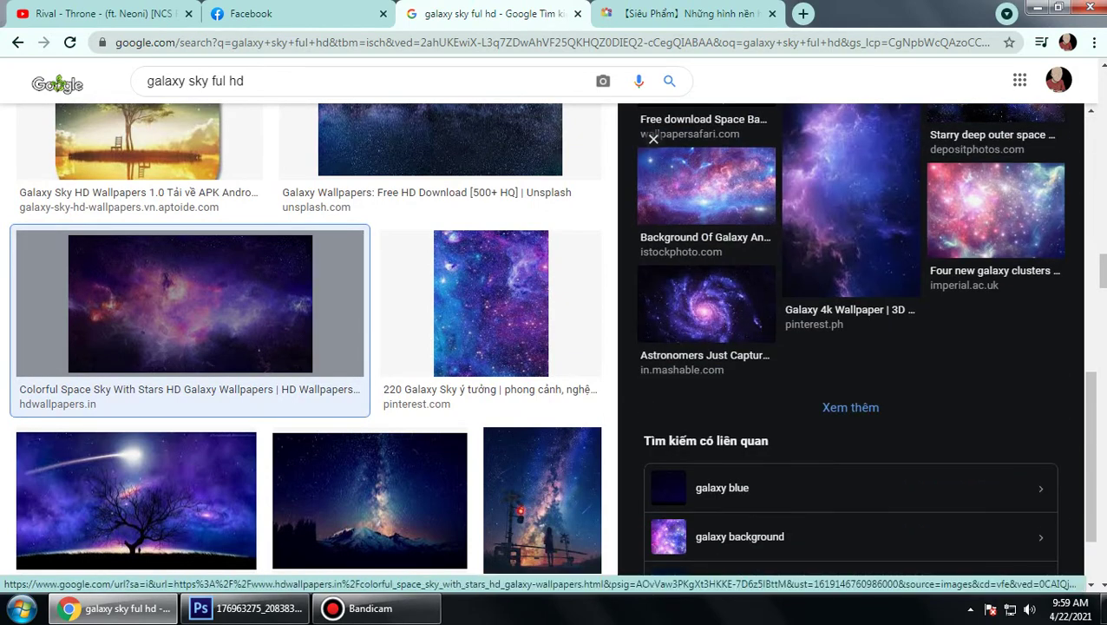
Step: Preview the dying galaxy, railway crossing galaxy, and Stargazing Starry Night images
click(706, 304)
scroll(792, 565, down, 3)
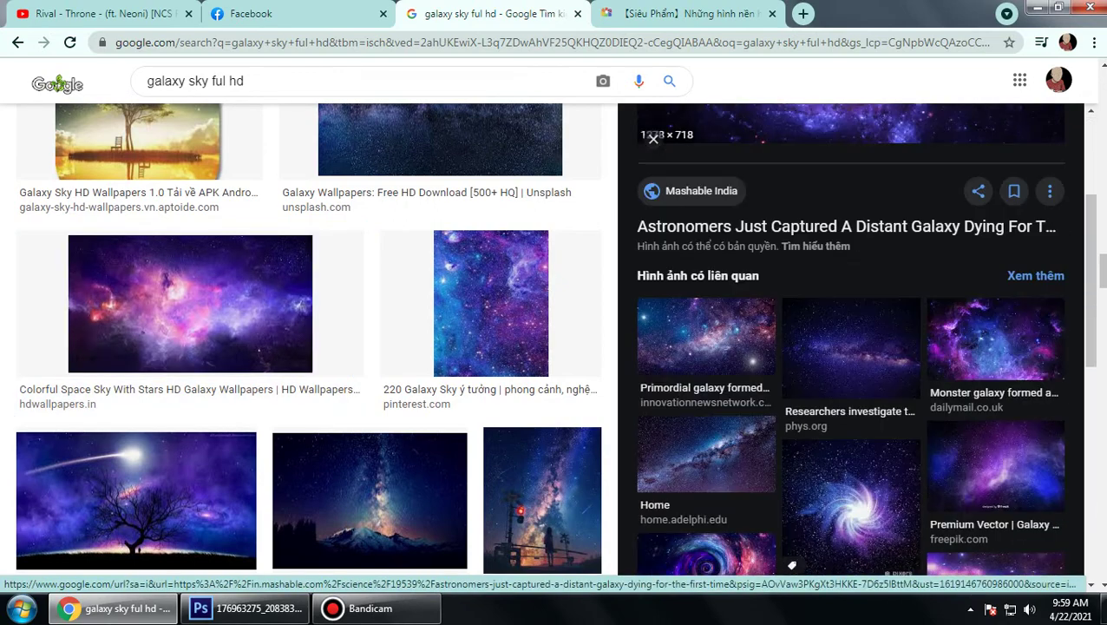
scroll(851, 338, down, 1)
scroll(792, 460, down, 4)
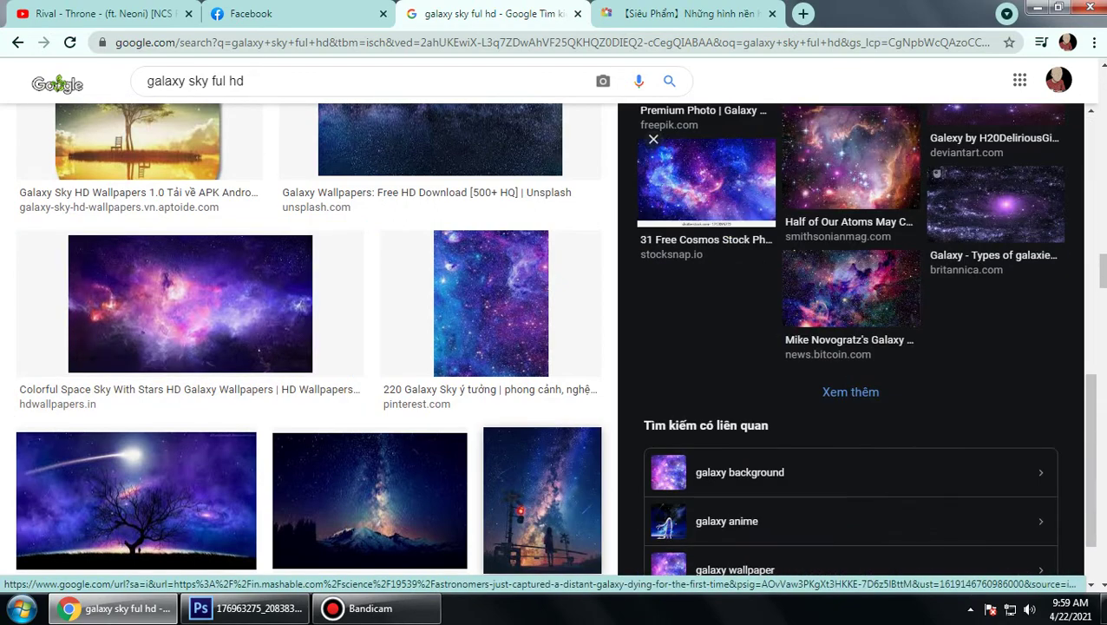
click(542, 499)
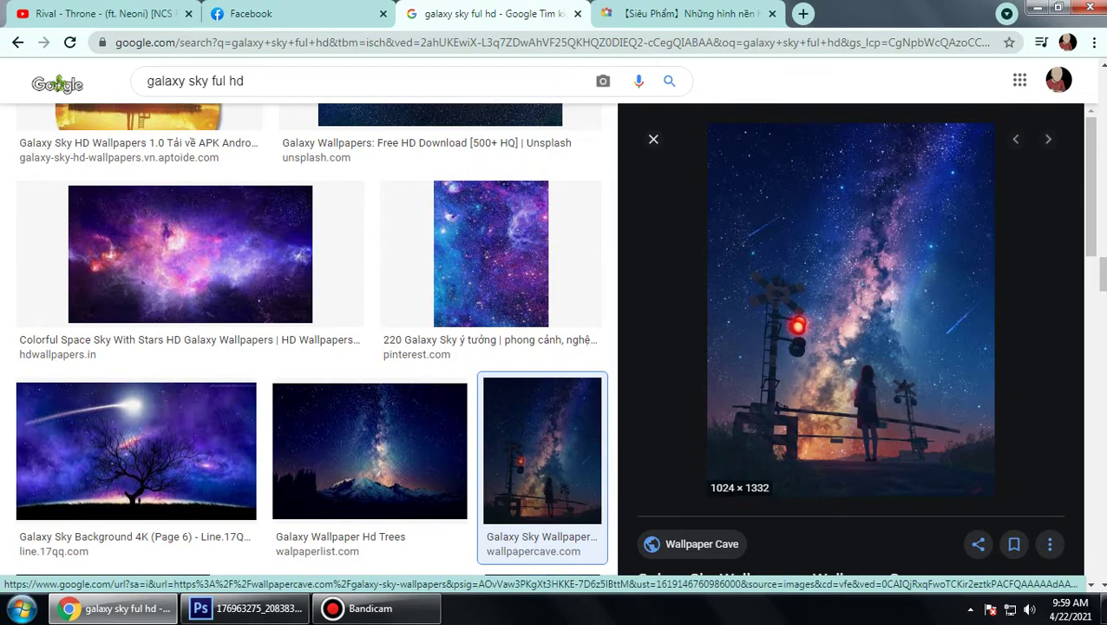
scroll(851, 338, down, 2)
scroll(851, 338, down, 4)
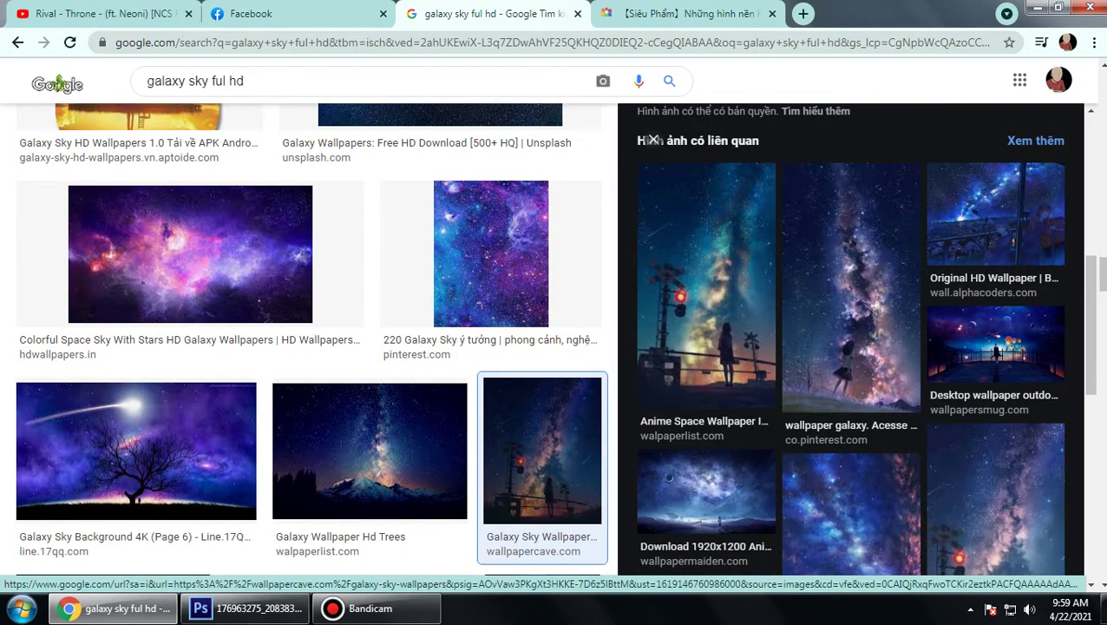
scroll(850, 338, down, 5)
scroll(851, 339, down, 1)
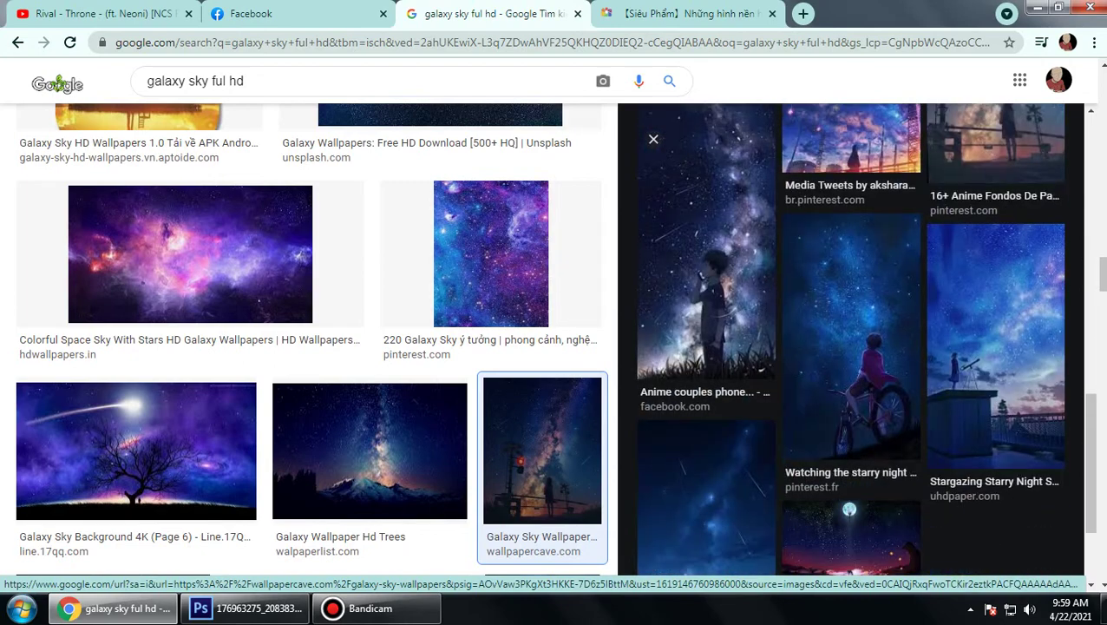
click(996, 347)
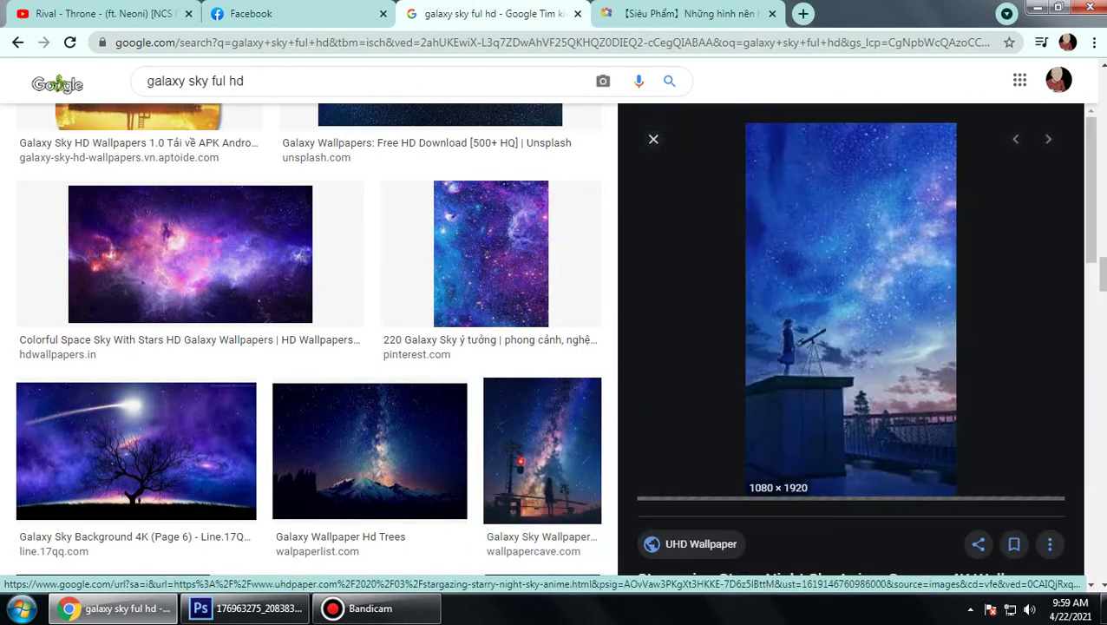
scroll(851, 339, down, 5)
scroll(850, 338, down, 2)
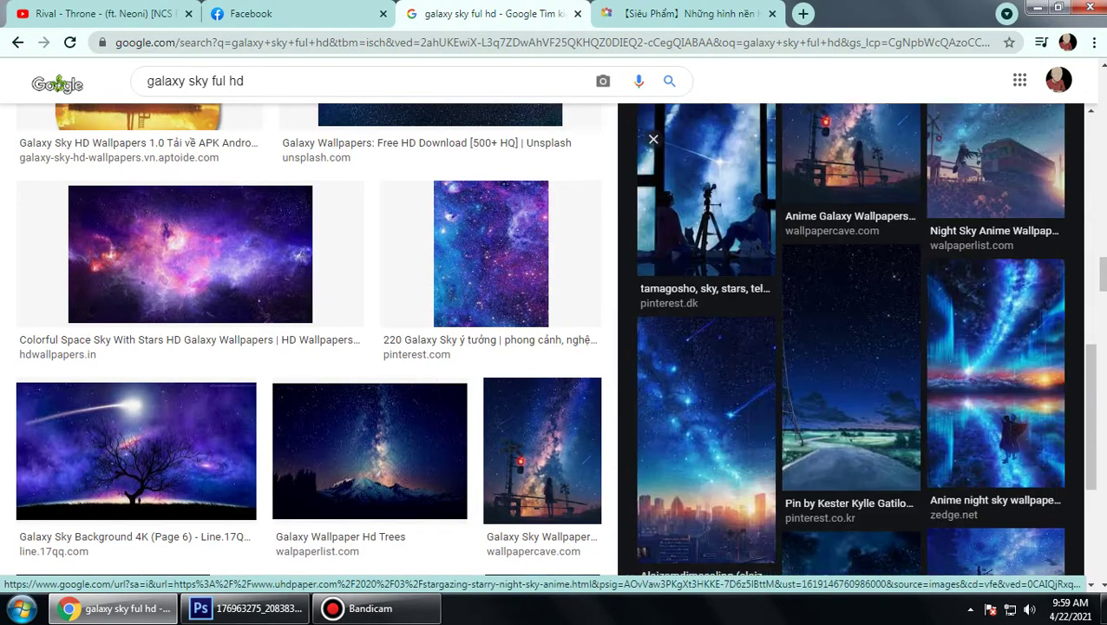
scroll(850, 339, down, 3)
Step: Preview the Universe Landscape wallpaper, then dismiss its save options without saving
click(706, 517)
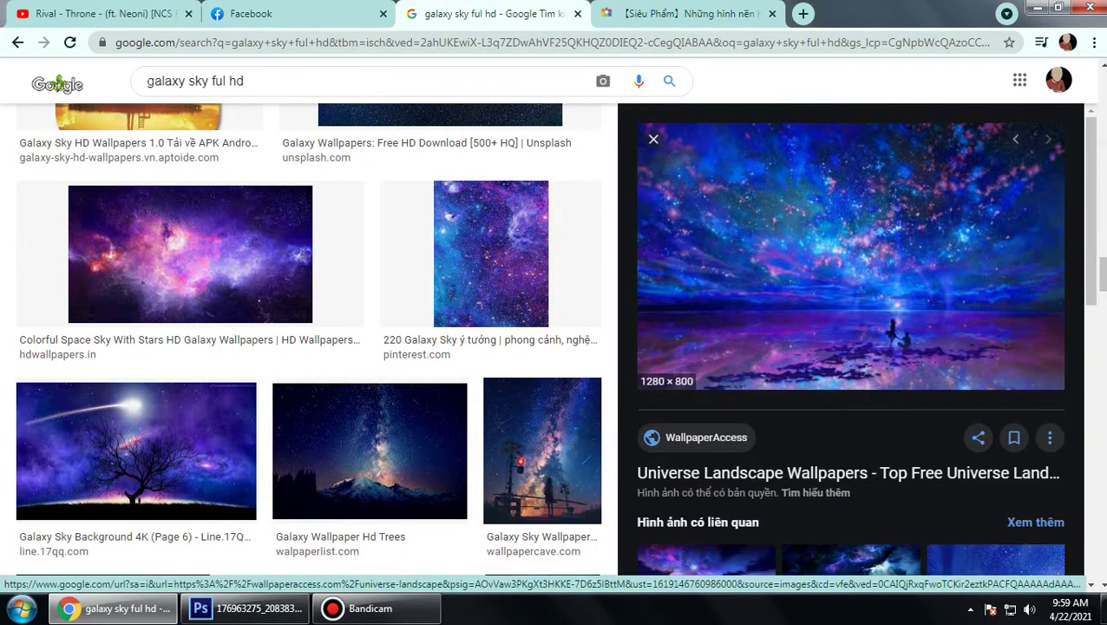
right_click(792, 276)
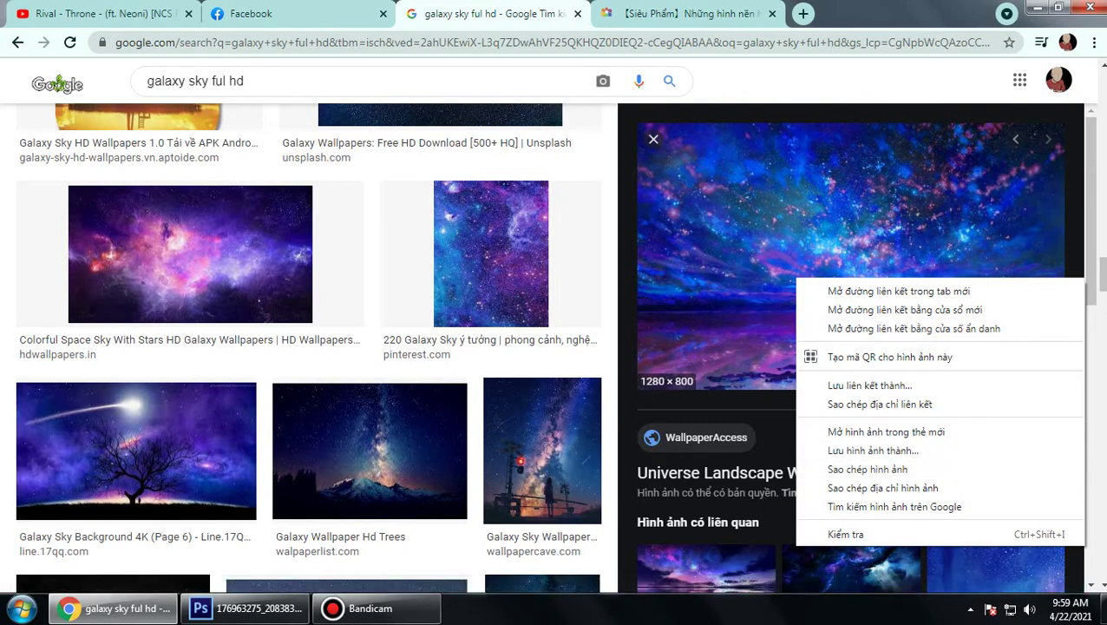
key(Escape)
scroll(851, 338, down, 3)
scroll(653, 137, down, 1)
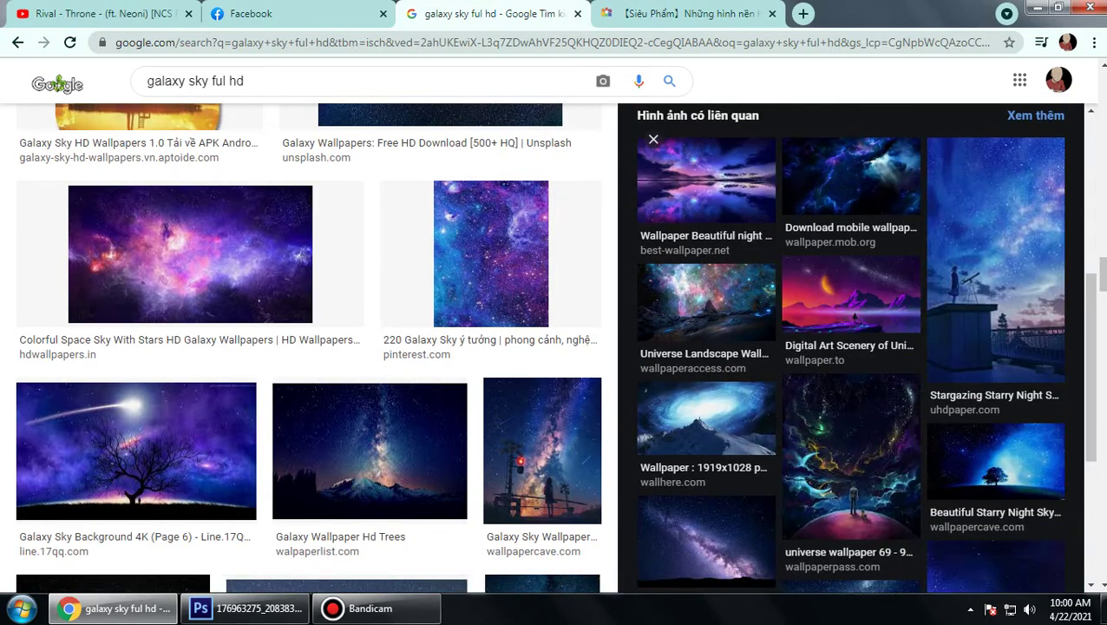
Step: Save the Digital Art Scenery of Universe mountain image and close the viewer
click(852, 295)
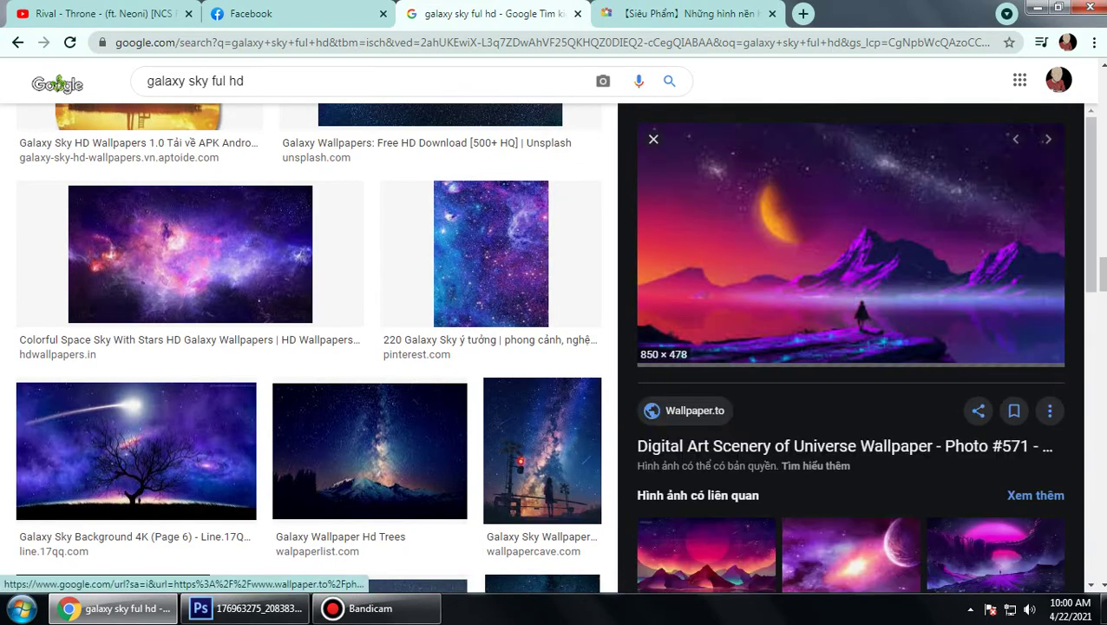
right_click(821, 312)
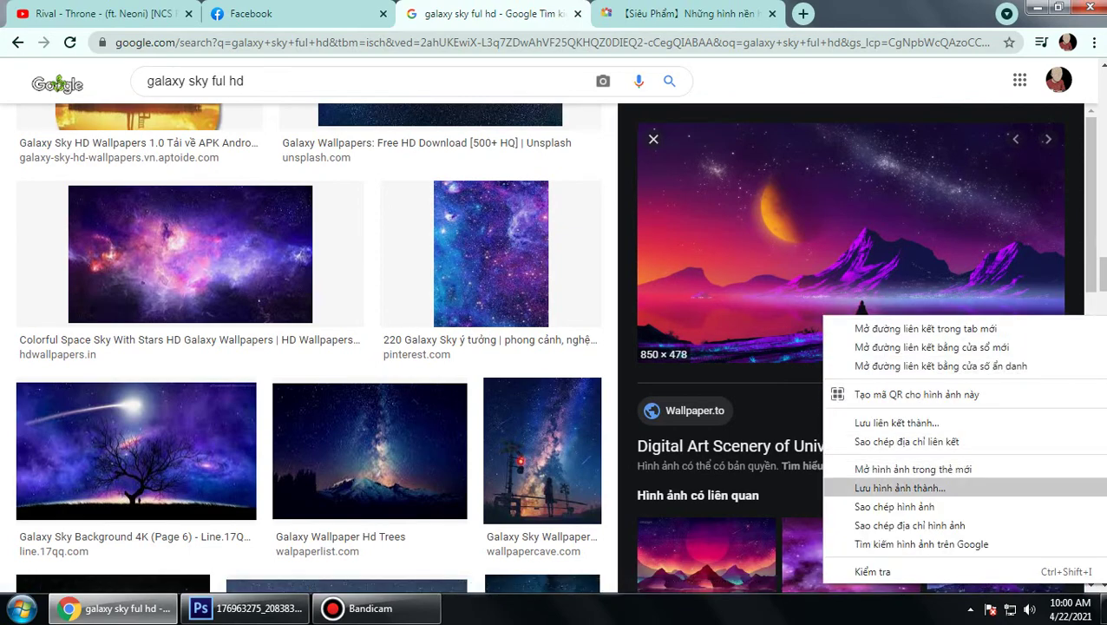
click(868, 486)
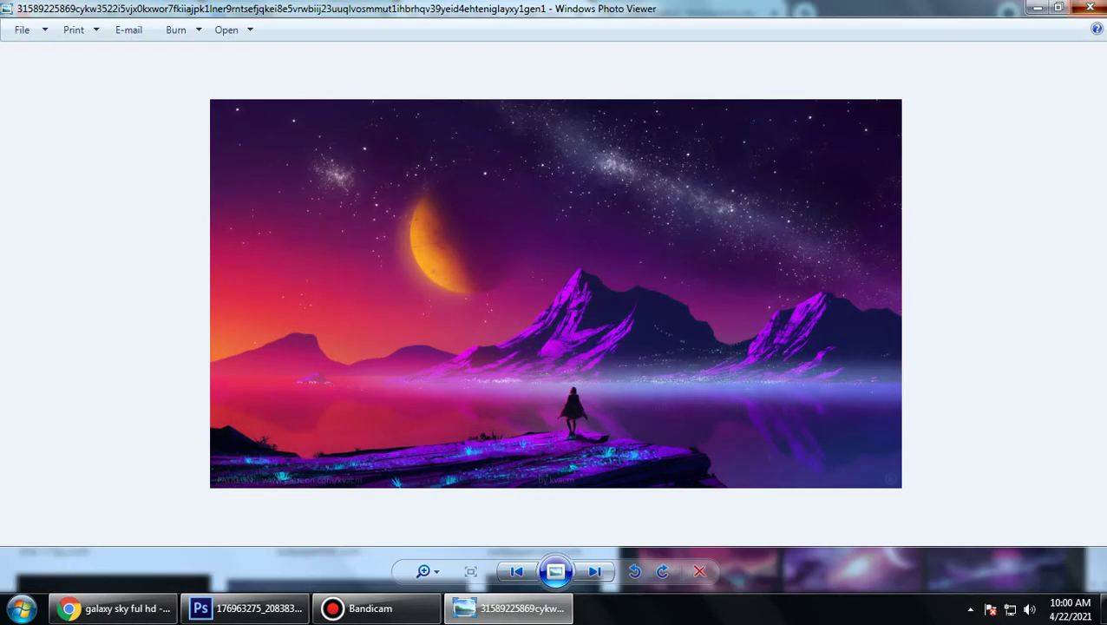
click(1090, 8)
Step: Save the pink tree-reflection galaxy image as a PNG
click(850, 295)
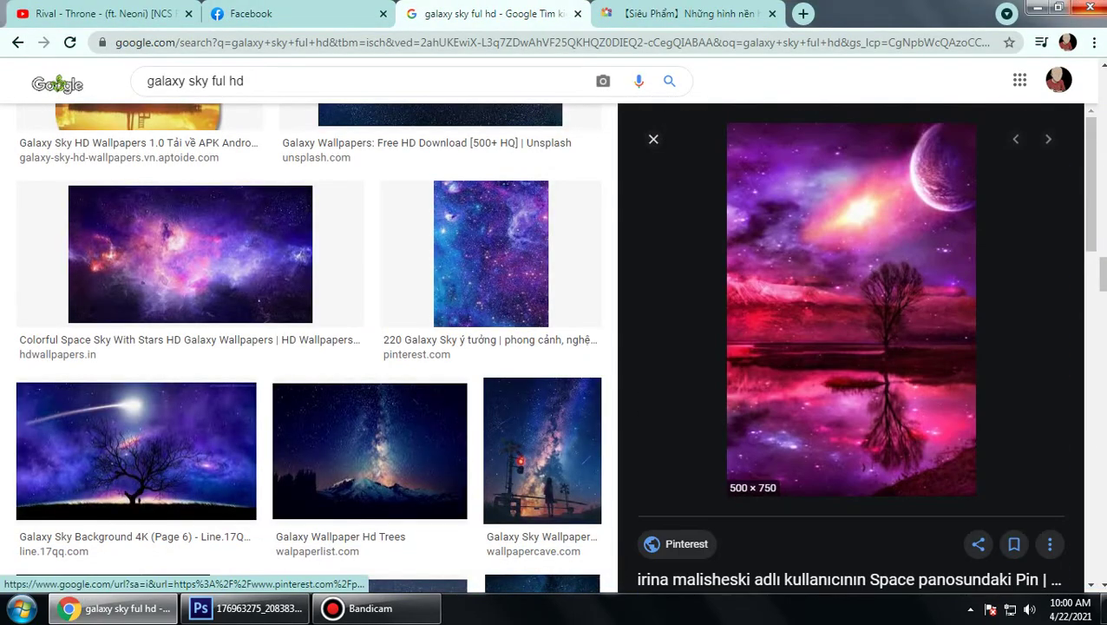
right_click(823, 276)
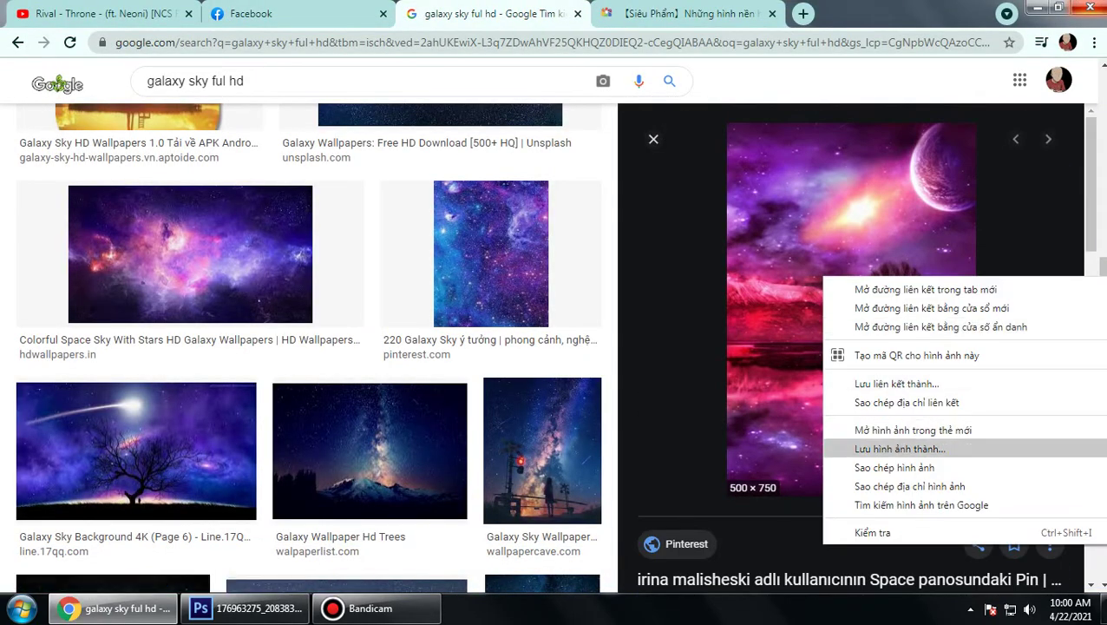
click(900, 449)
key(Return)
scroll(851, 330, down, 5)
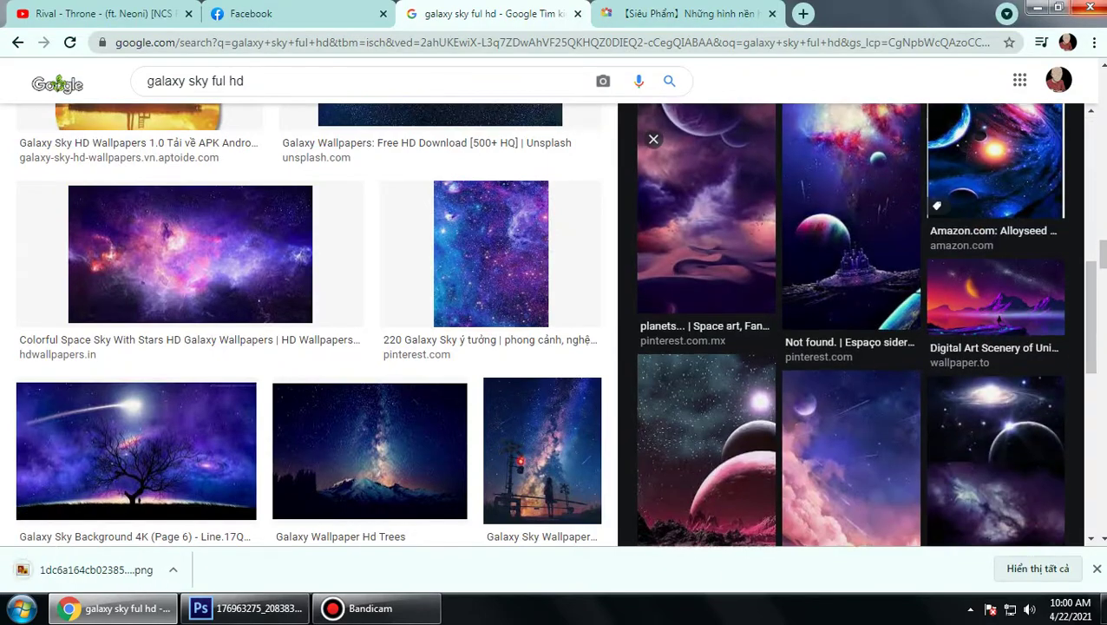
Step: Open the downloaded 1dc6a164 PNG from the Desktop in Photoshop
key(alt+Tab)
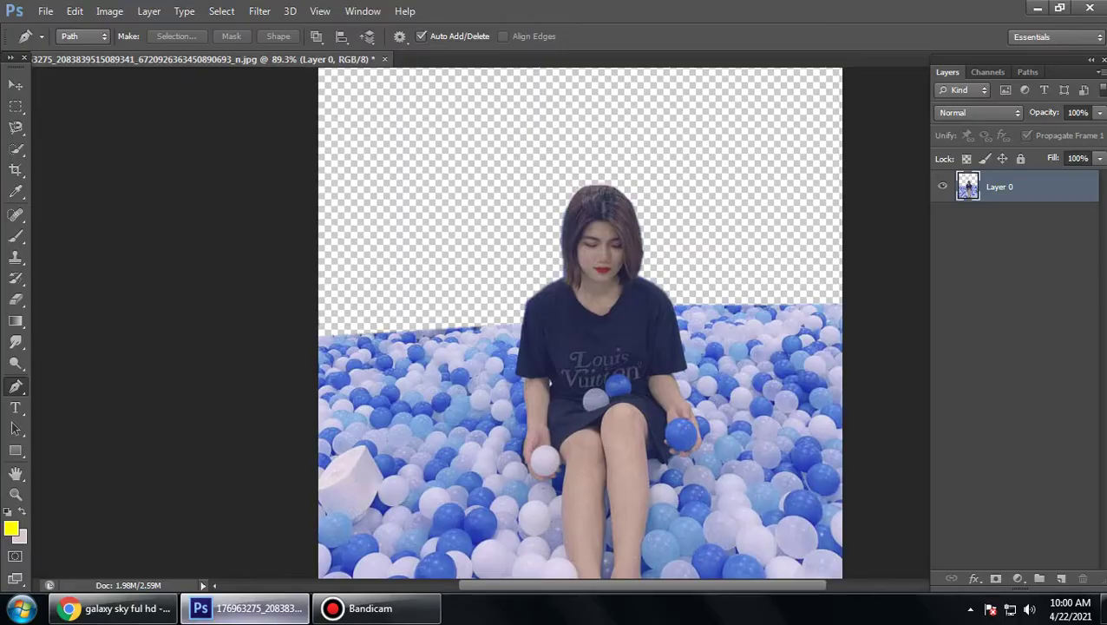
click(45, 10)
click(53, 42)
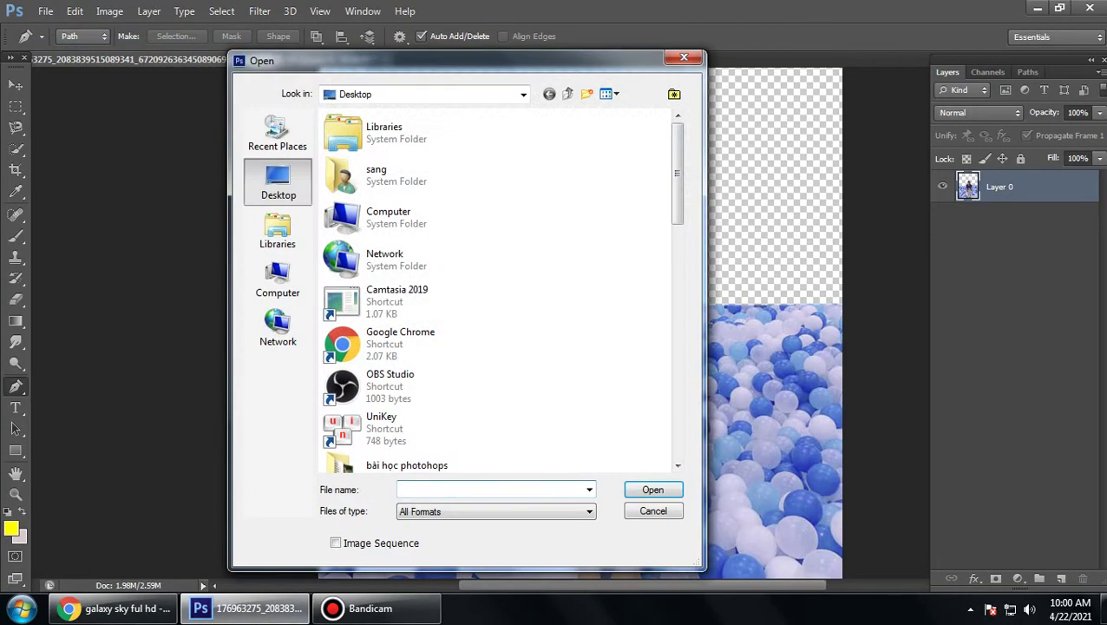
scroll(408, 270, down, 5)
scroll(408, 269, down, 1)
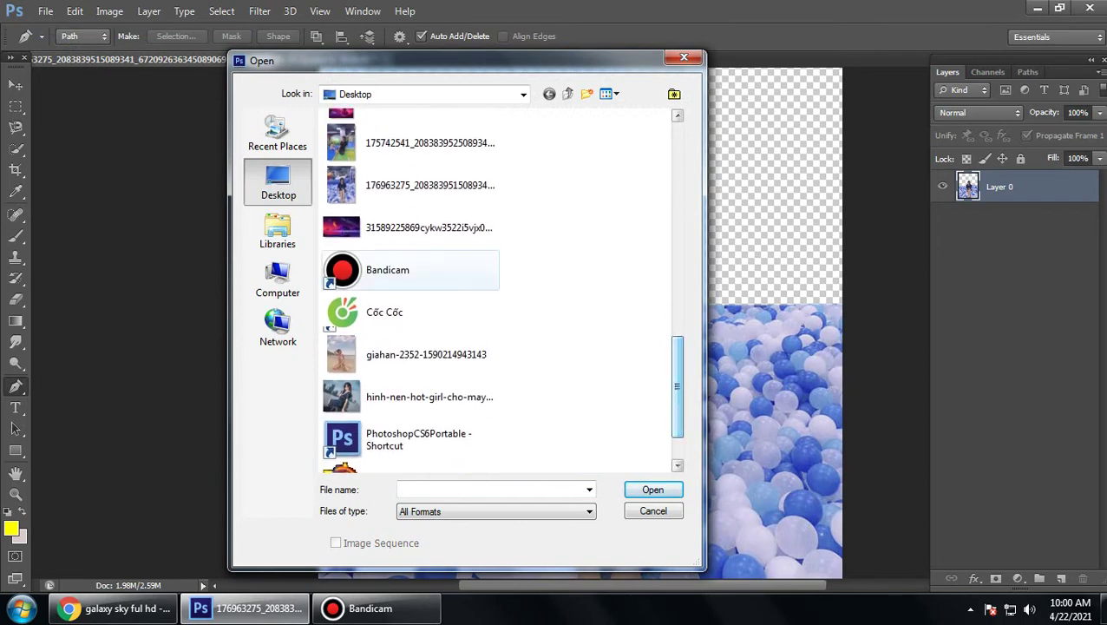
click(408, 227)
scroll(408, 286, up, 3)
click(408, 320)
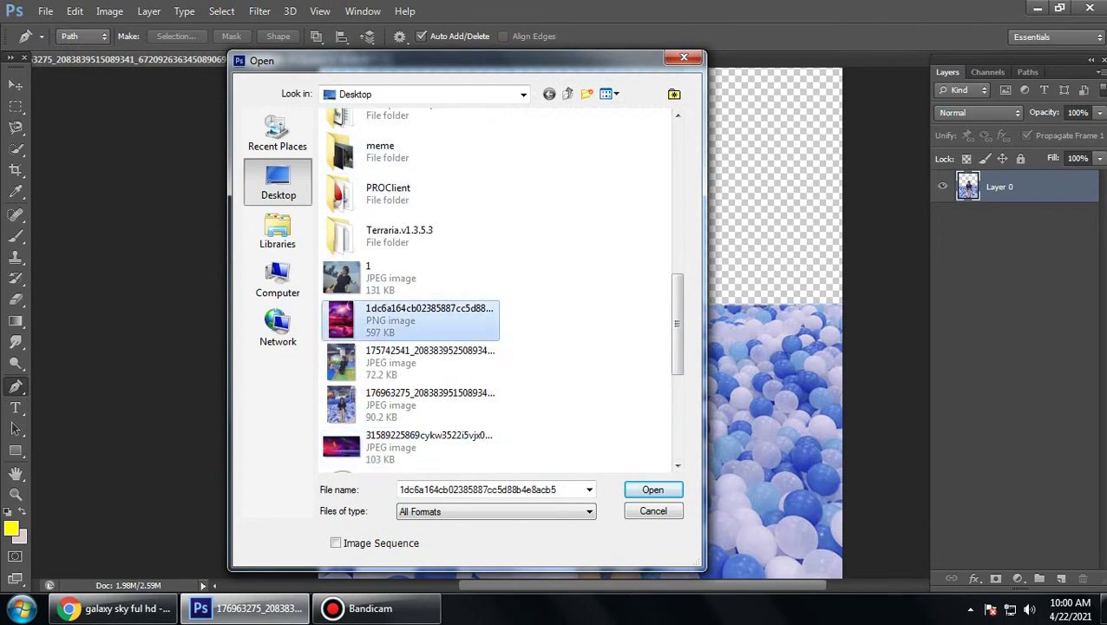
key(Return)
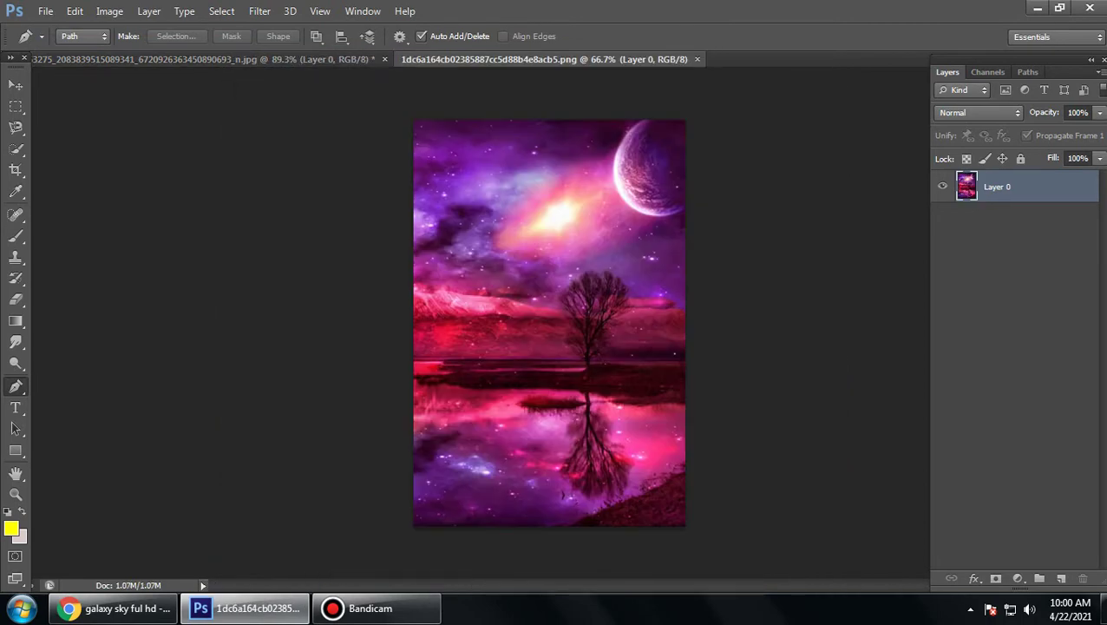
Step: Make the wallpaper an editable Layer 0, leaving layer style settings unchanged
double_click(998, 186)
key(Return)
double_click(1059, 186)
key(Escape)
Step: Drag the galaxy picture with the Move tool into the ball-pit photo
key(p)
key(v)
drag(517, 187, 321, 30)
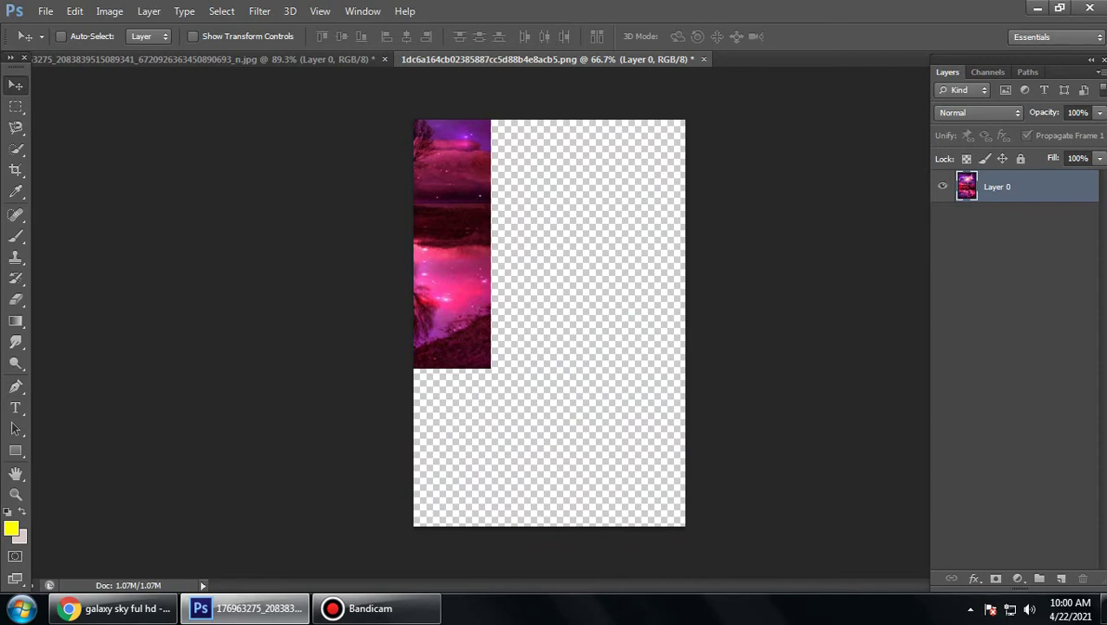
drag(208, 59, 559, 325)
Step: Scale the galaxy layer to about 160% covering the canvas and send it behind the girl
key(ctrl+t)
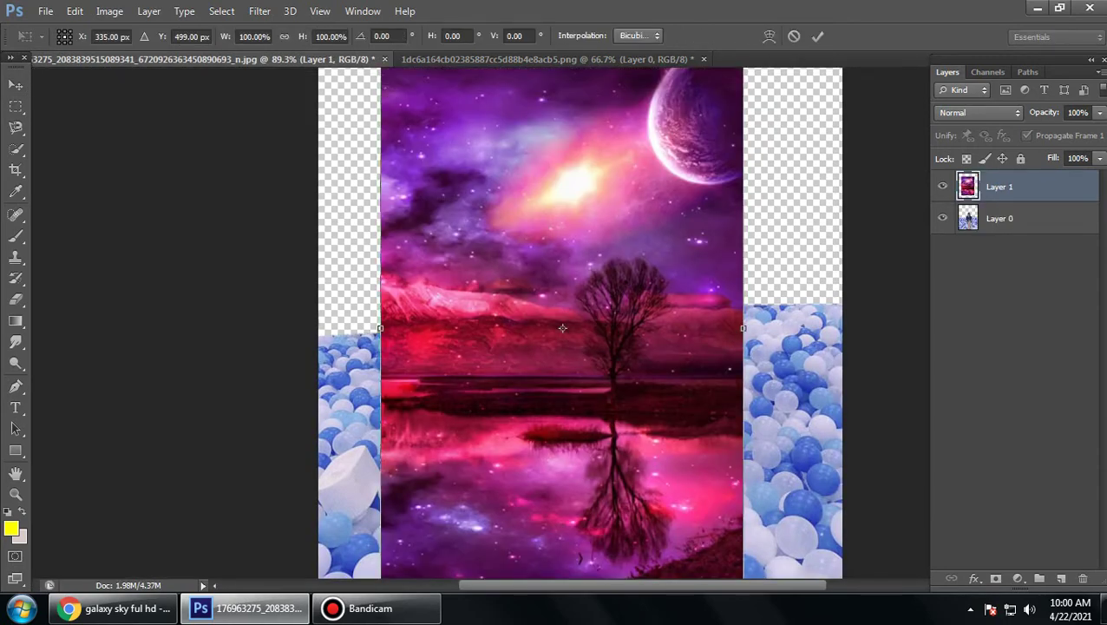
drag(521, 169, 532, 251)
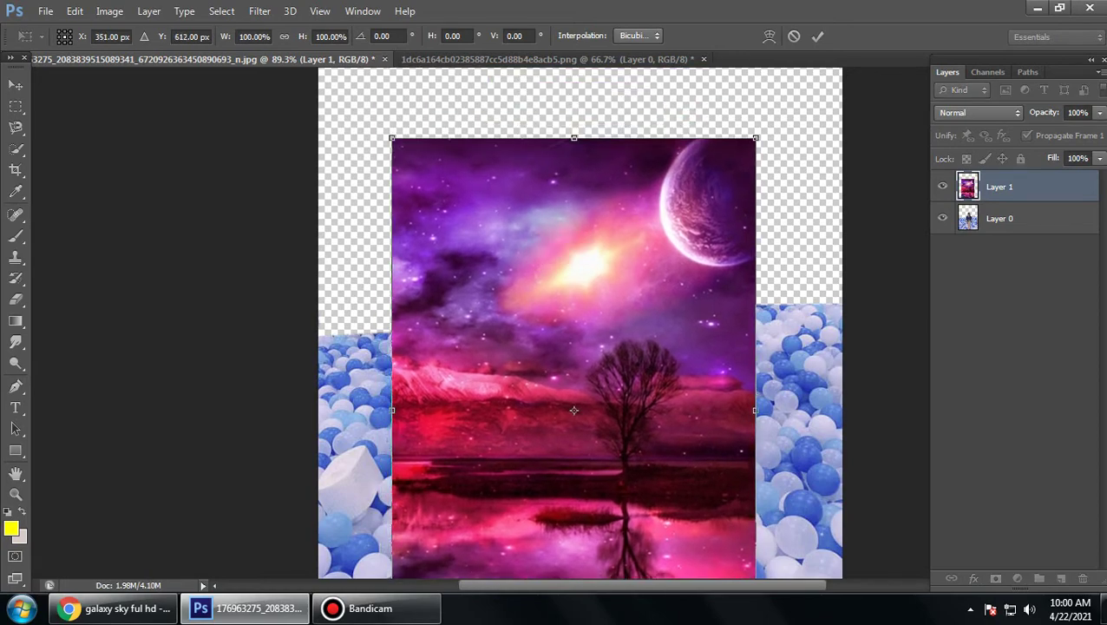
drag(393, 138, 287, 26)
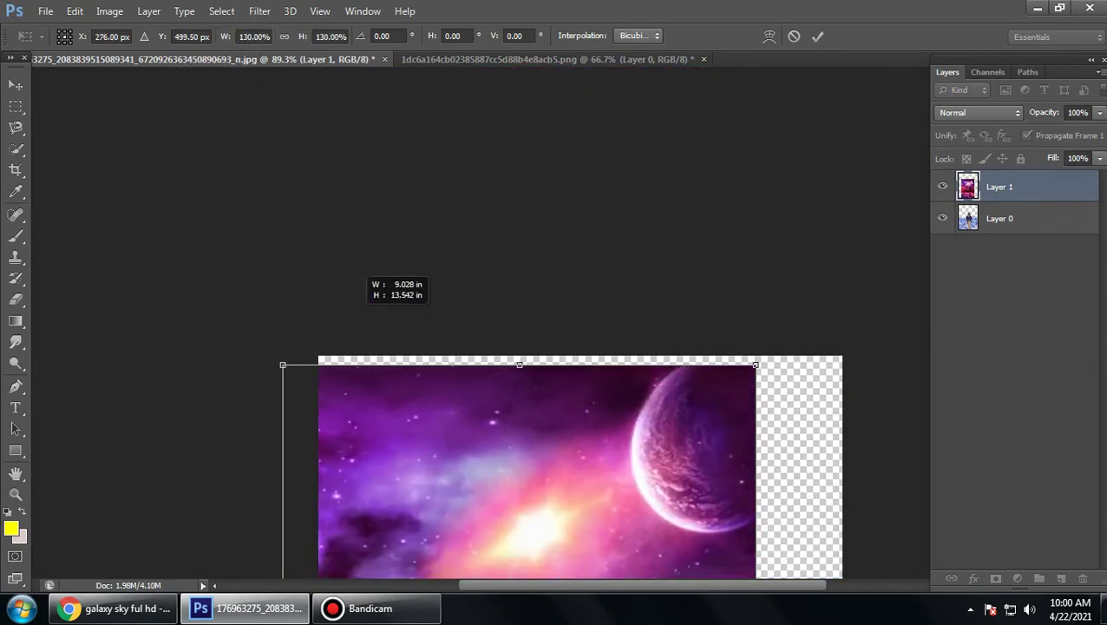
drag(193, 27, 612, 279)
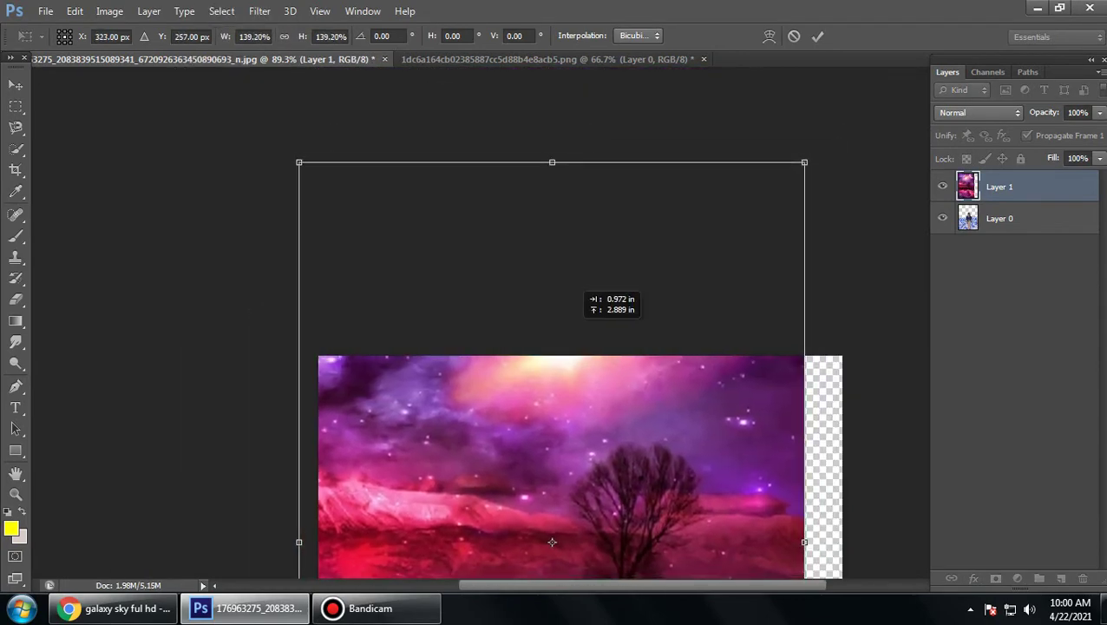
mouse_move(589, 524)
mouse_down()
mouse_move(525, 336)
mouse_move(501, 466)
mouse_up()
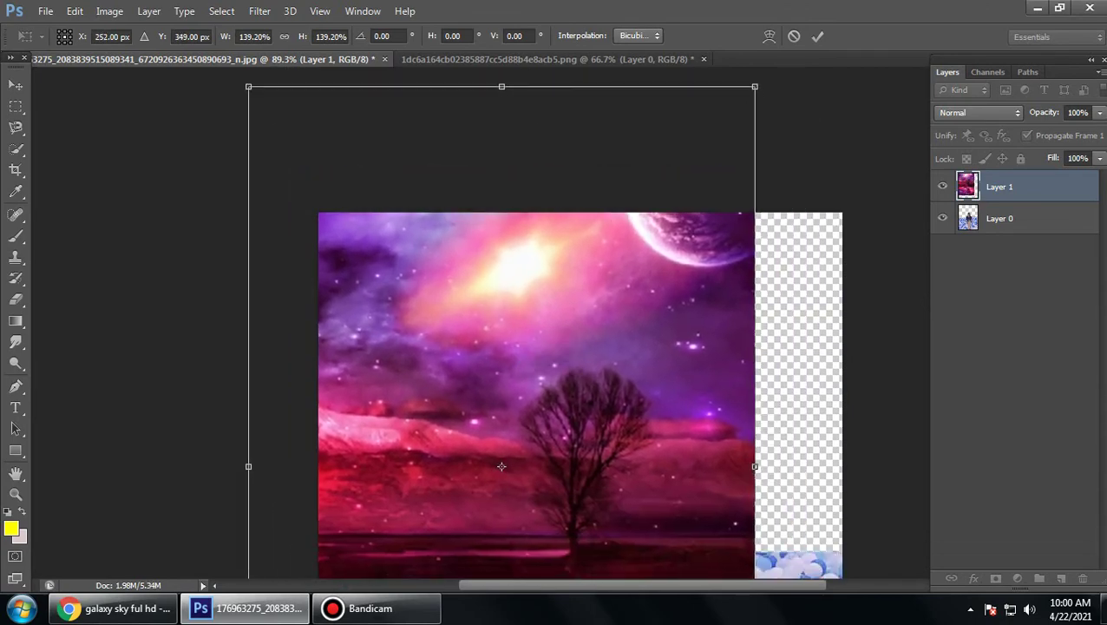
drag(755, 87, 831, 69)
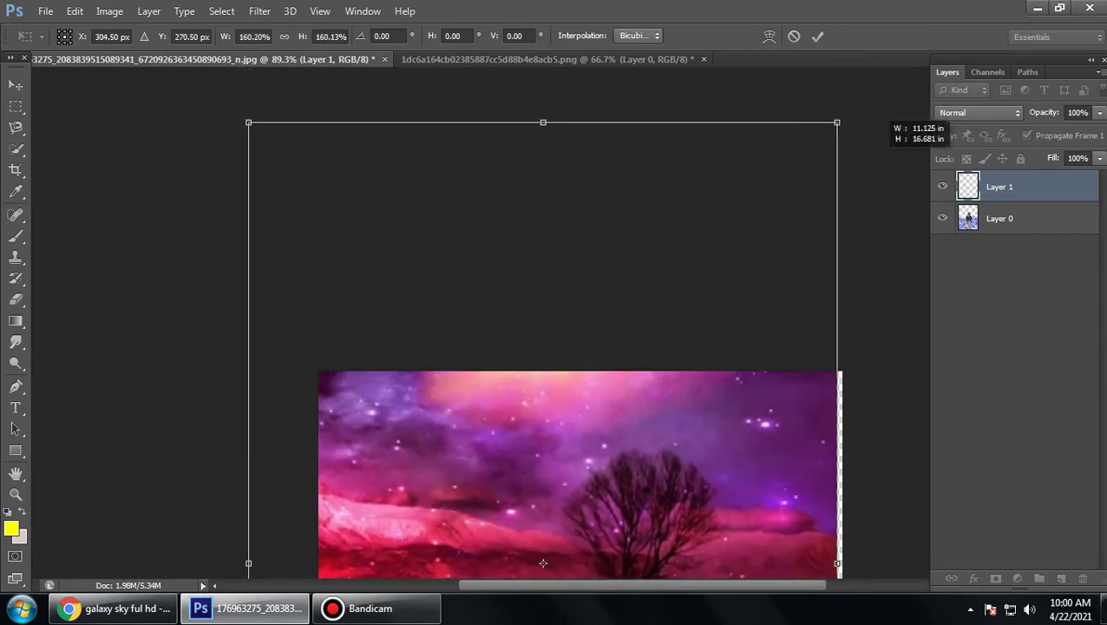
drag(540, 437, 580, 556)
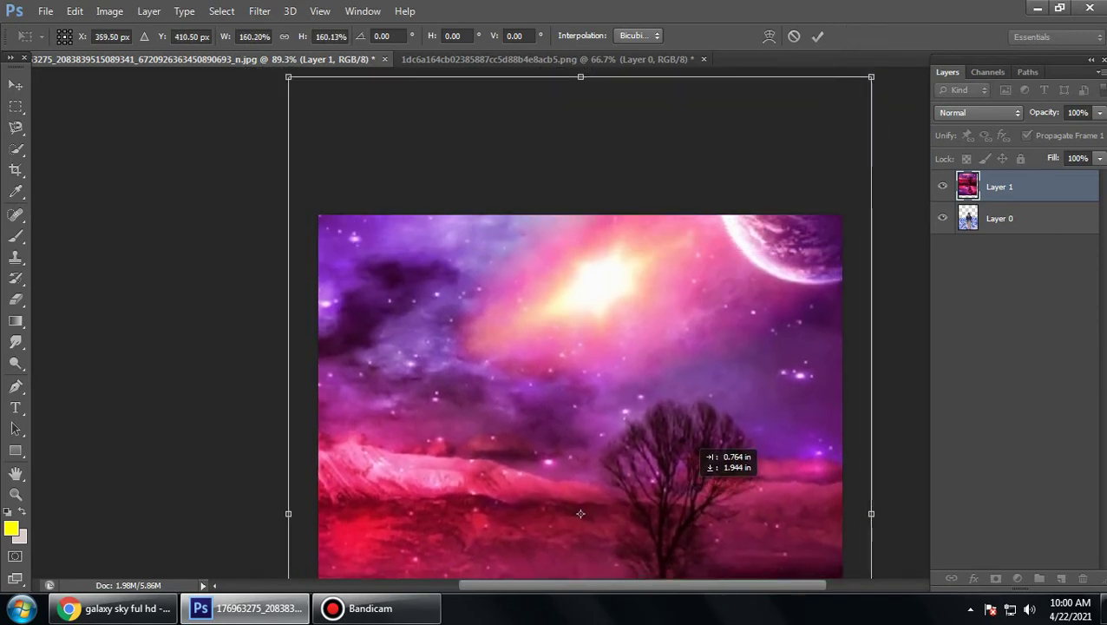
key(v)
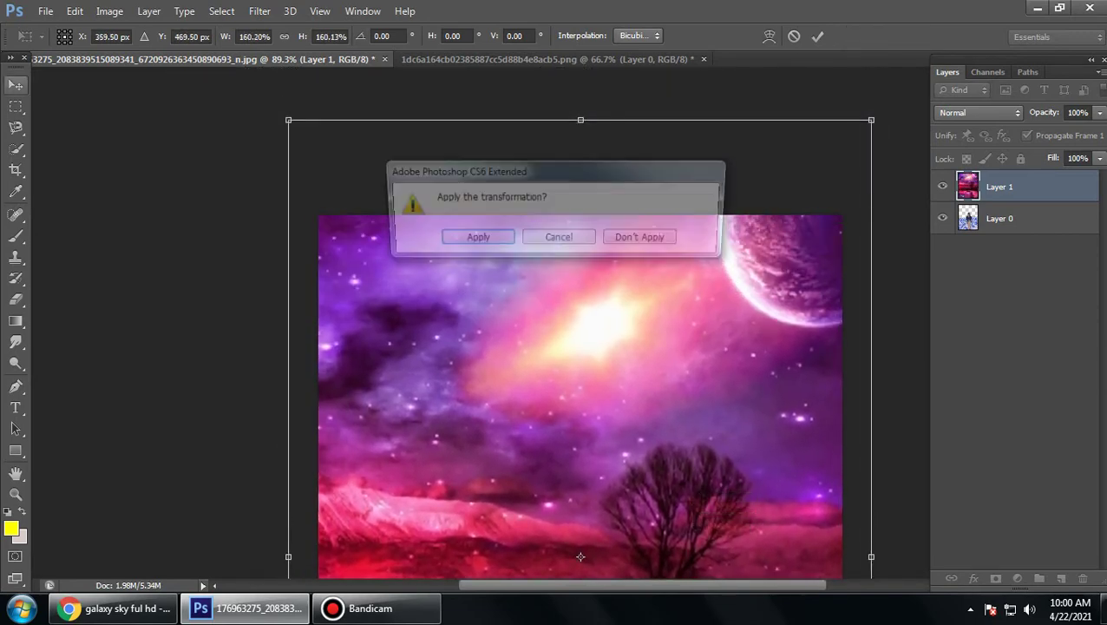
key(Return)
key(ctrl+bracketleft)
Step: Try repositioning the galaxy layer to show the red horizon, then delete Layer 1
scroll(579, 375, down, 1)
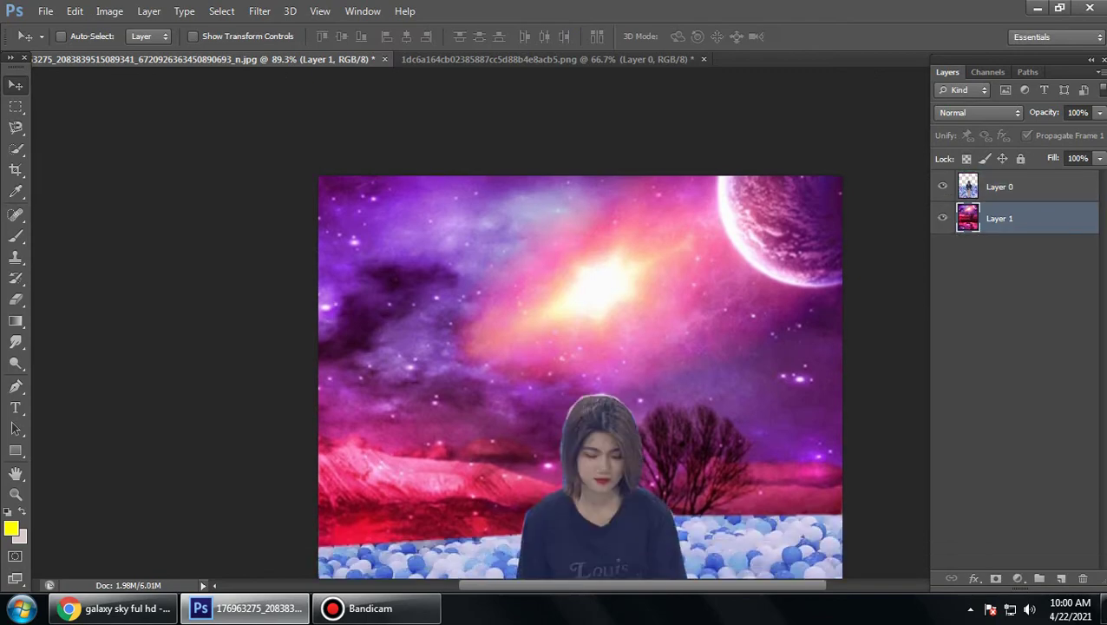
scroll(579, 376, down, 1)
drag(708, 291, 733, 363)
drag(664, 300, 646, 286)
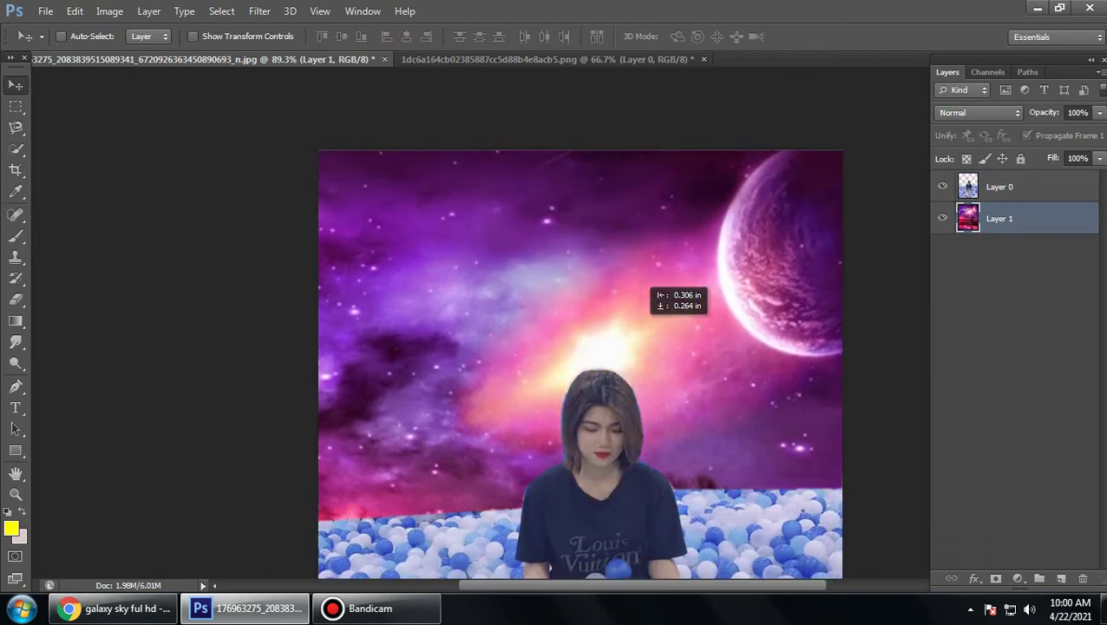
key(ctrl+0)
mouse_move(634, 160)
mouse_down()
mouse_move(564, 213)
mouse_move(612, 228)
mouse_up()
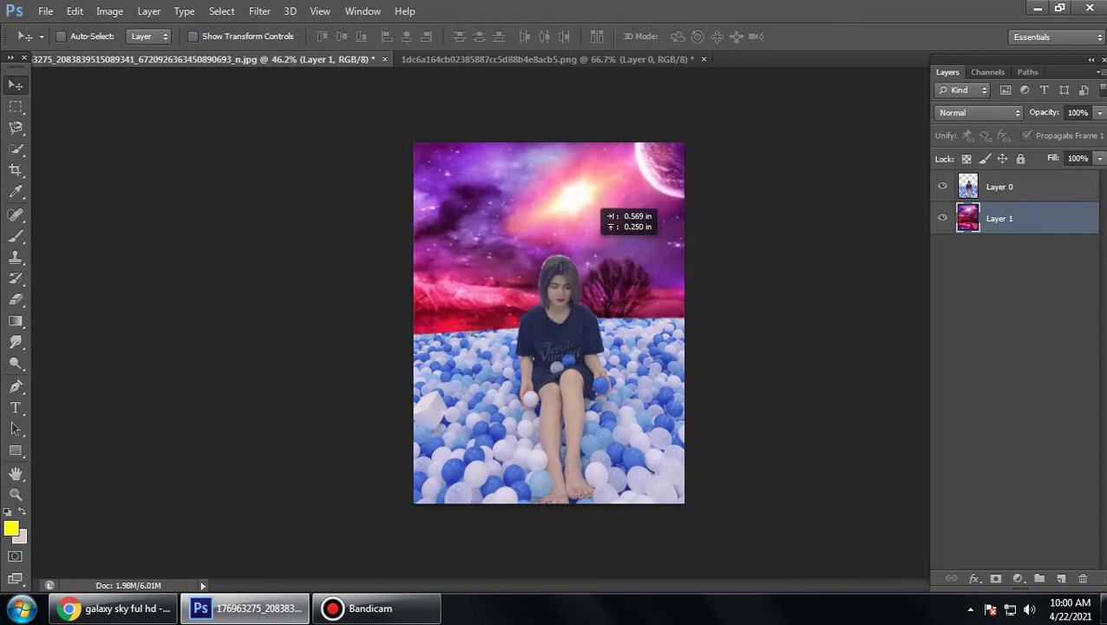
drag(606, 178, 606, 200)
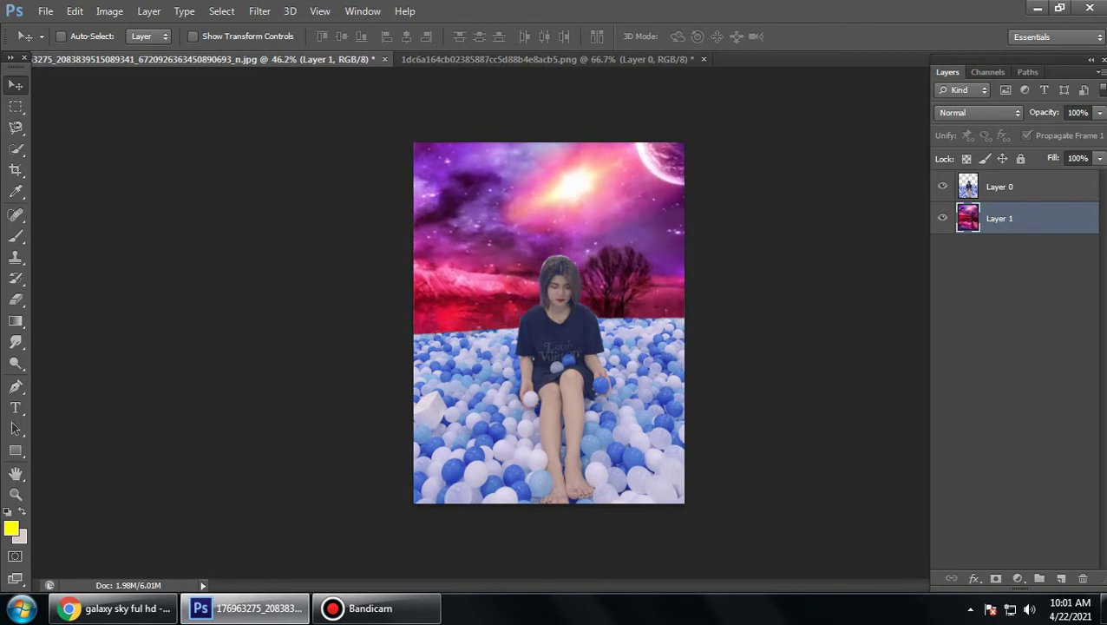
drag(644, 262, 644, 236)
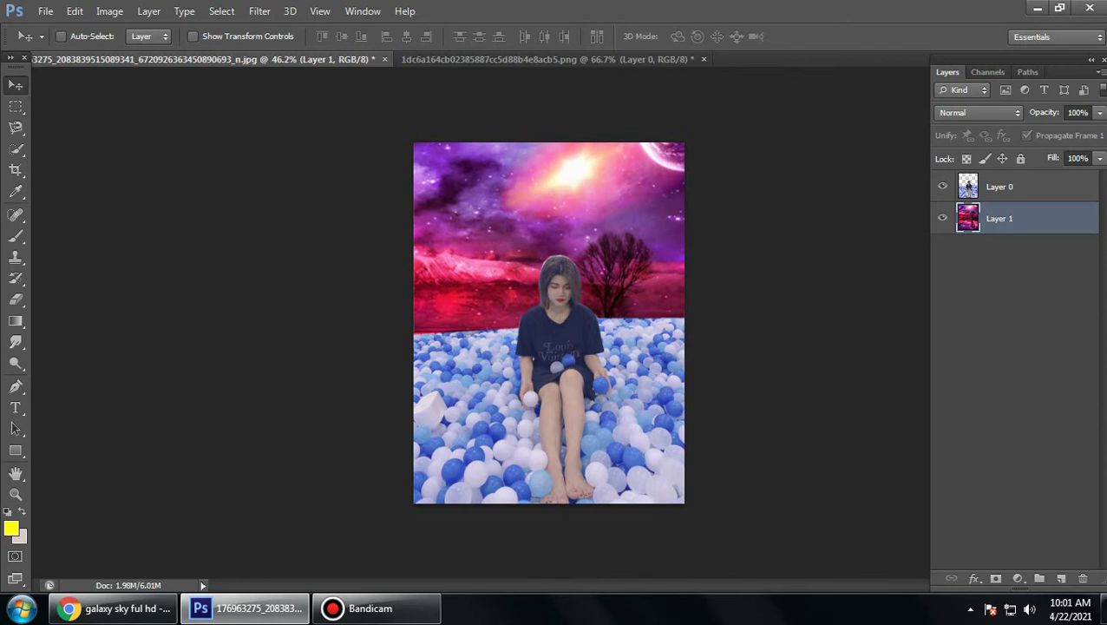
key(Delete)
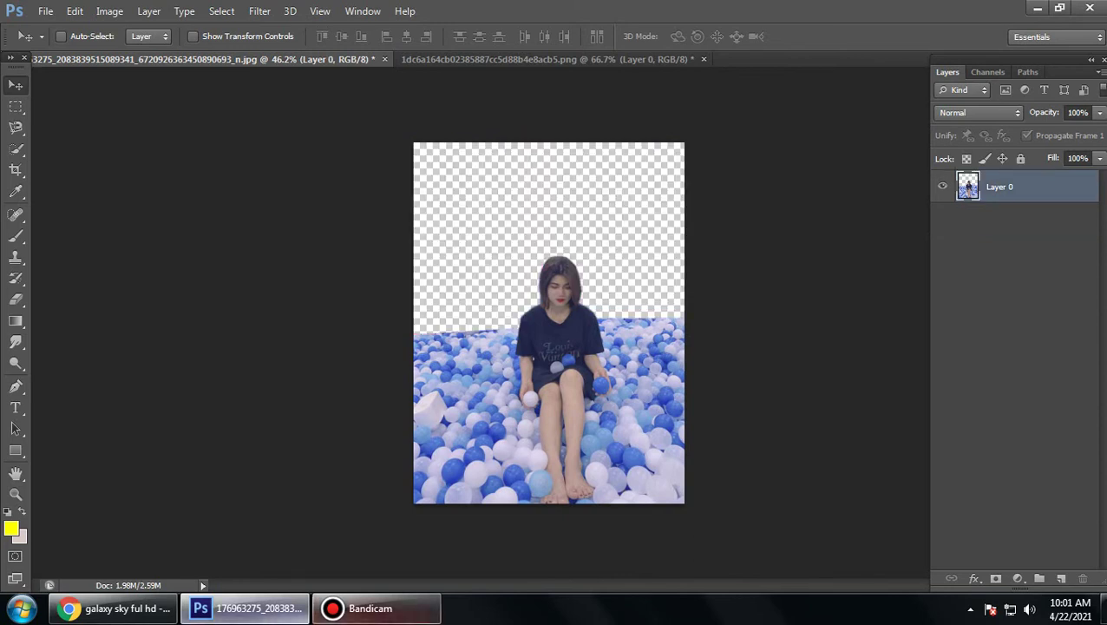
Step: Search Google Images for 'blue sky ful hd' in Chrome
click(113, 608)
scroll(309, 347, up, 5)
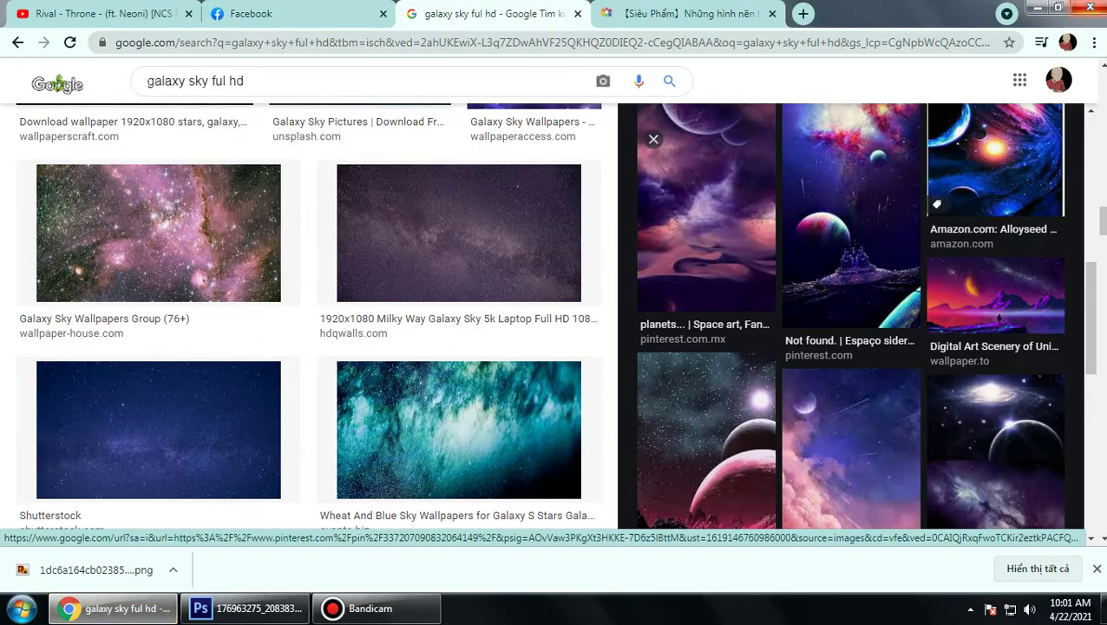
scroll(309, 347, up, 5)
scroll(309, 348, up, 5)
scroll(309, 347, up, 5)
scroll(694, 347, up, 2)
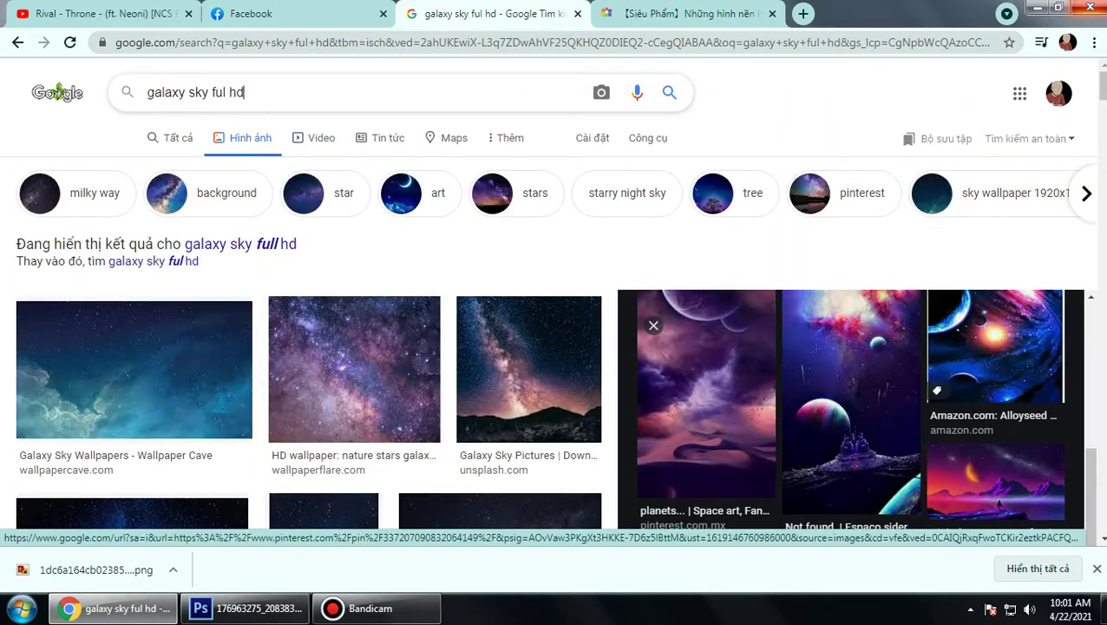
click(162, 92)
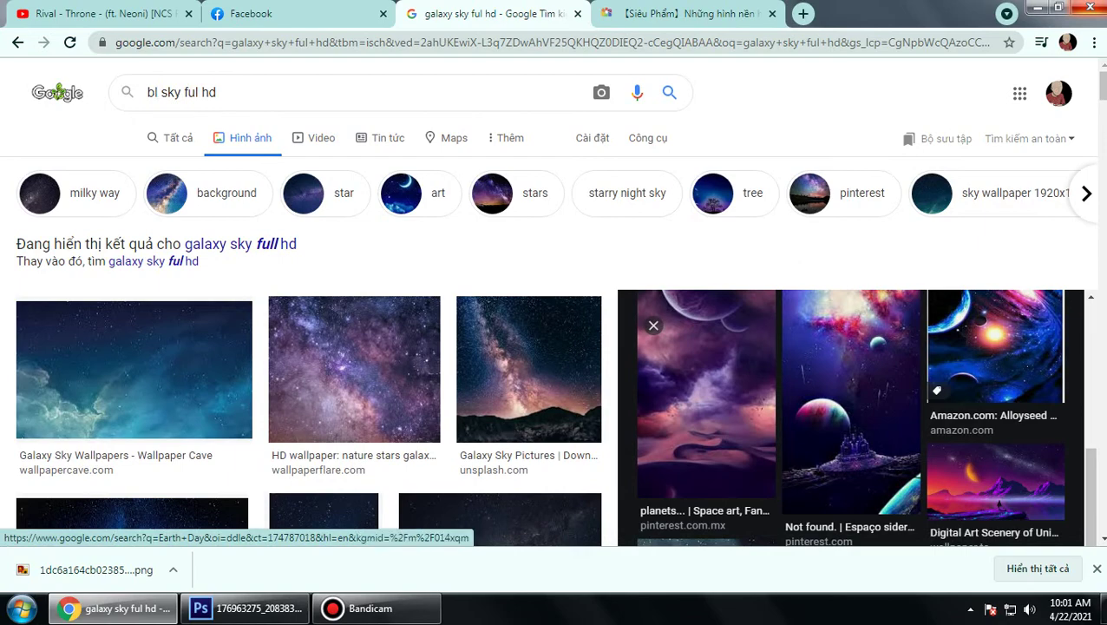
text(ue)
key(Return)
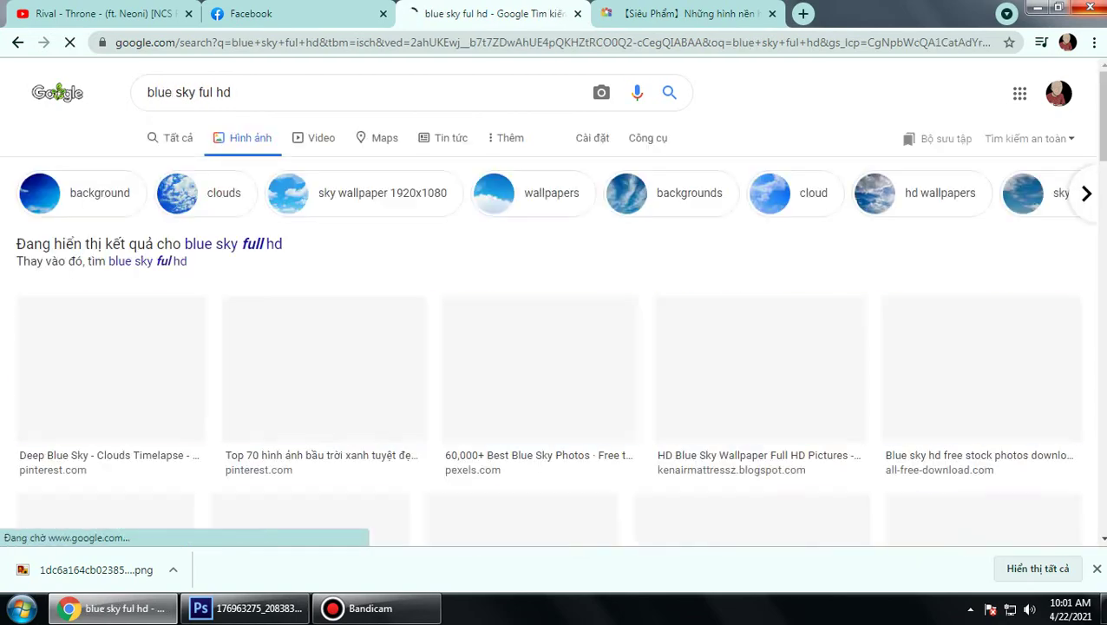
scroll(304, 164, down, 5)
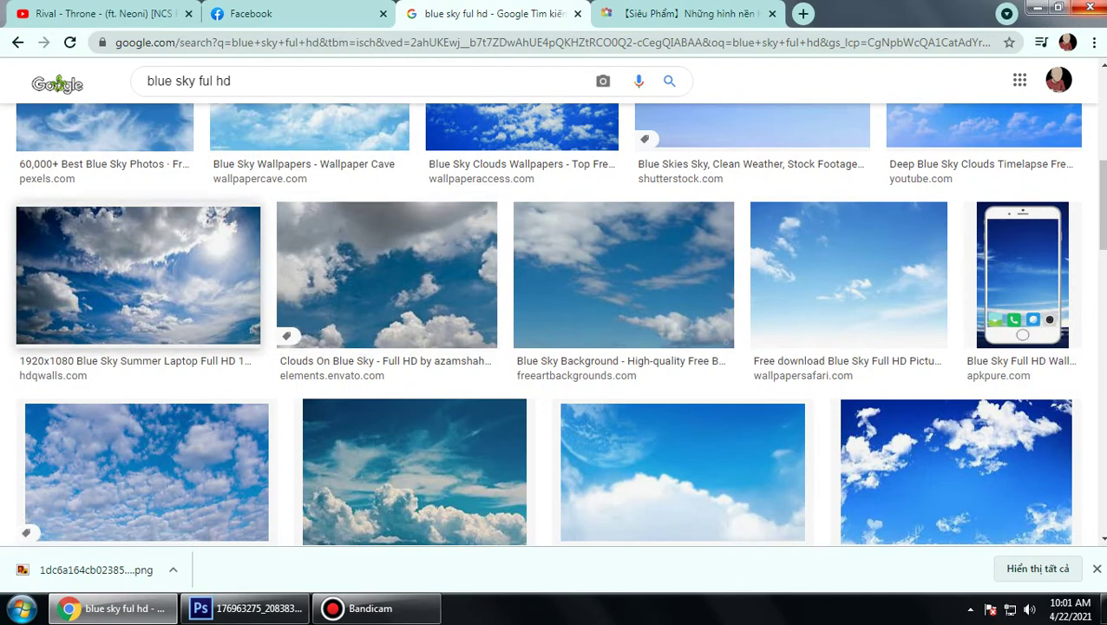
Step: Save the sunny cloudy sky as blue-sky-summer-dv-1920x1080 and return to Photoshop
click(139, 276)
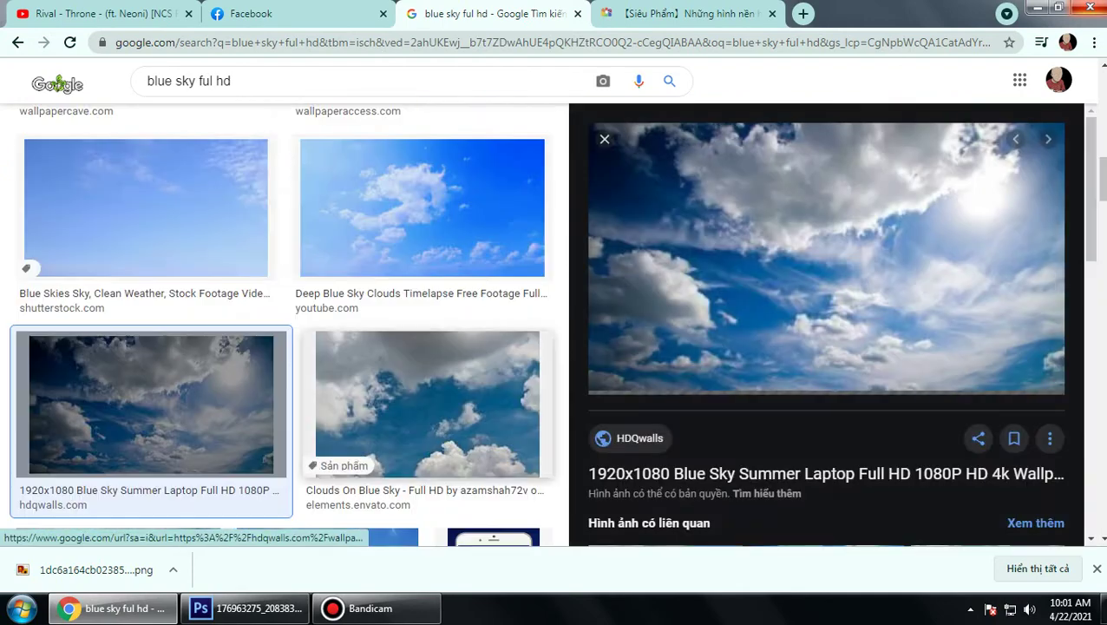
right_click(753, 287)
click(833, 458)
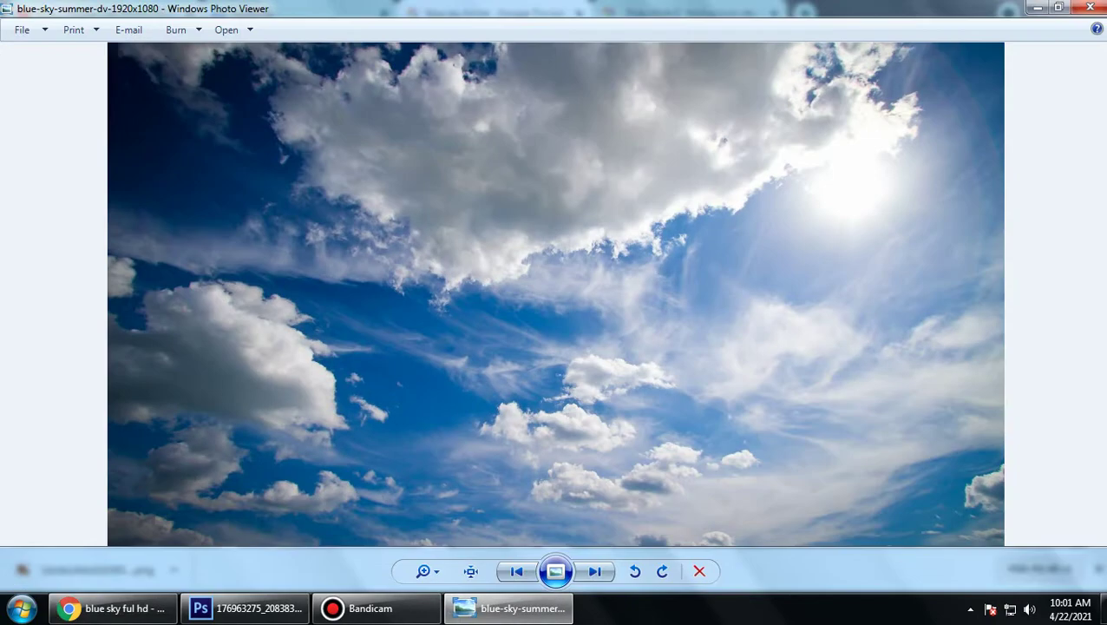
click(1090, 6)
click(245, 609)
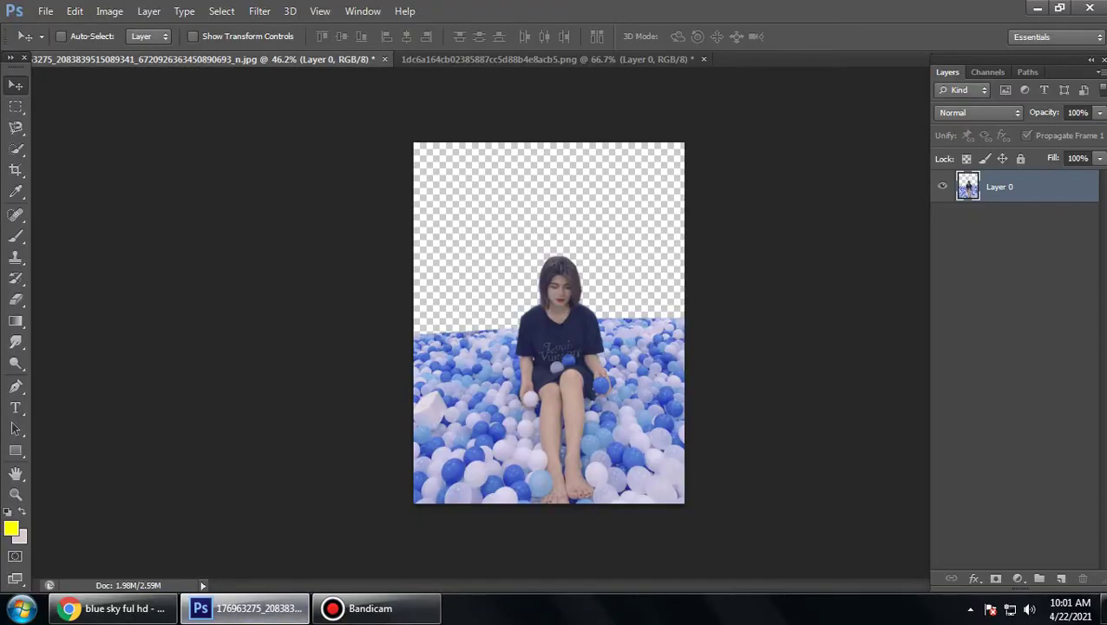
Step: Open the downloaded blue sky image and convert its background into an editable layer
click(45, 11)
click(52, 41)
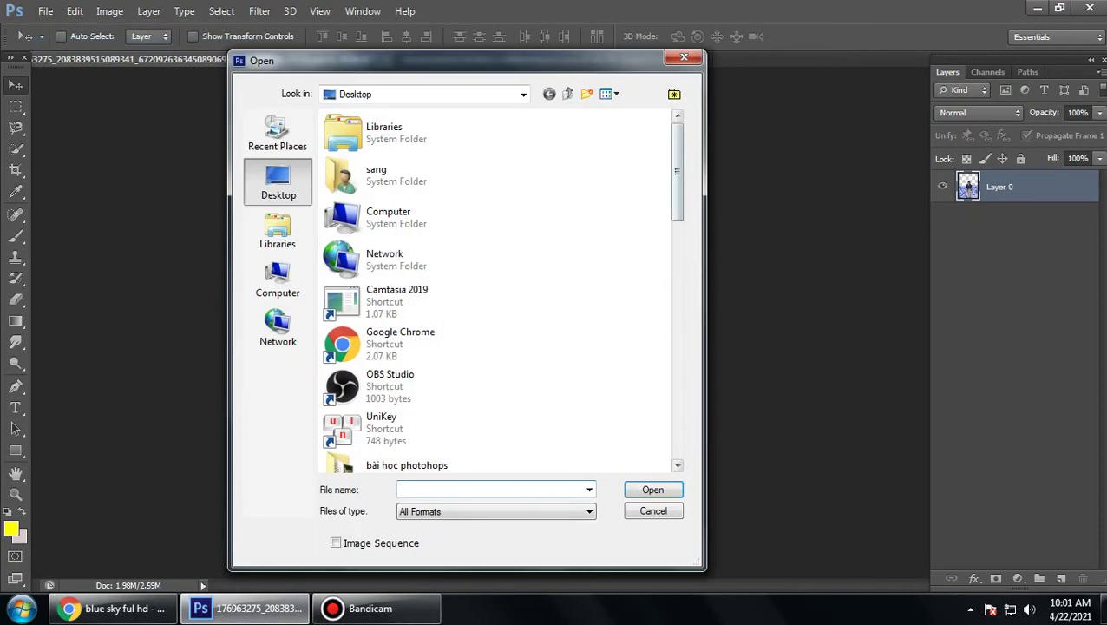
scroll(499, 289, down, 2)
scroll(499, 290, down, 3)
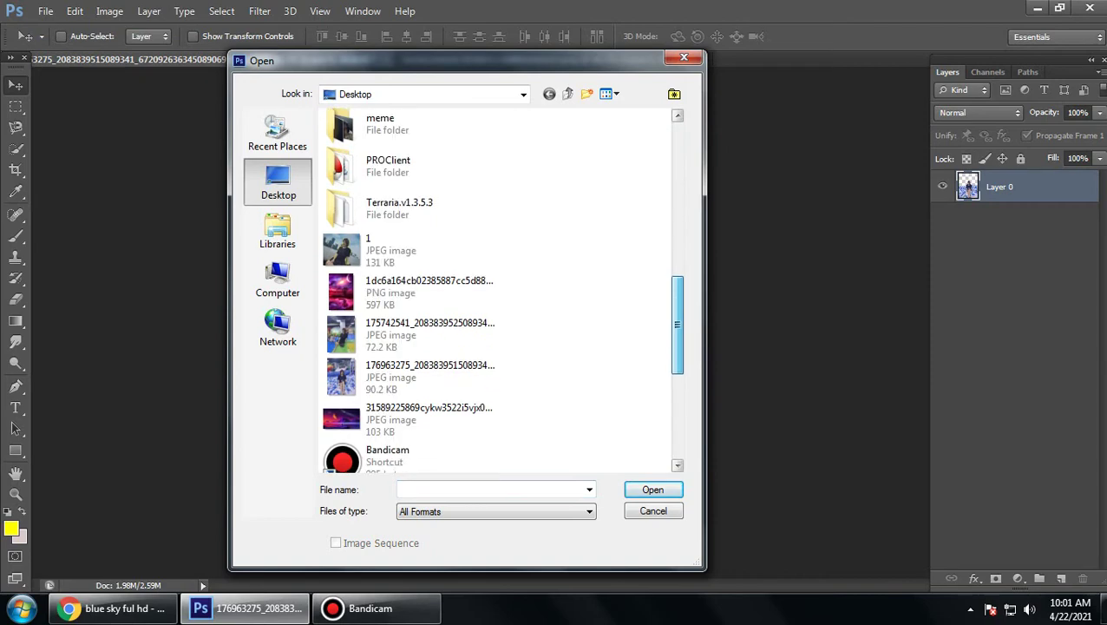
scroll(499, 290, down, 3)
double_click(417, 198)
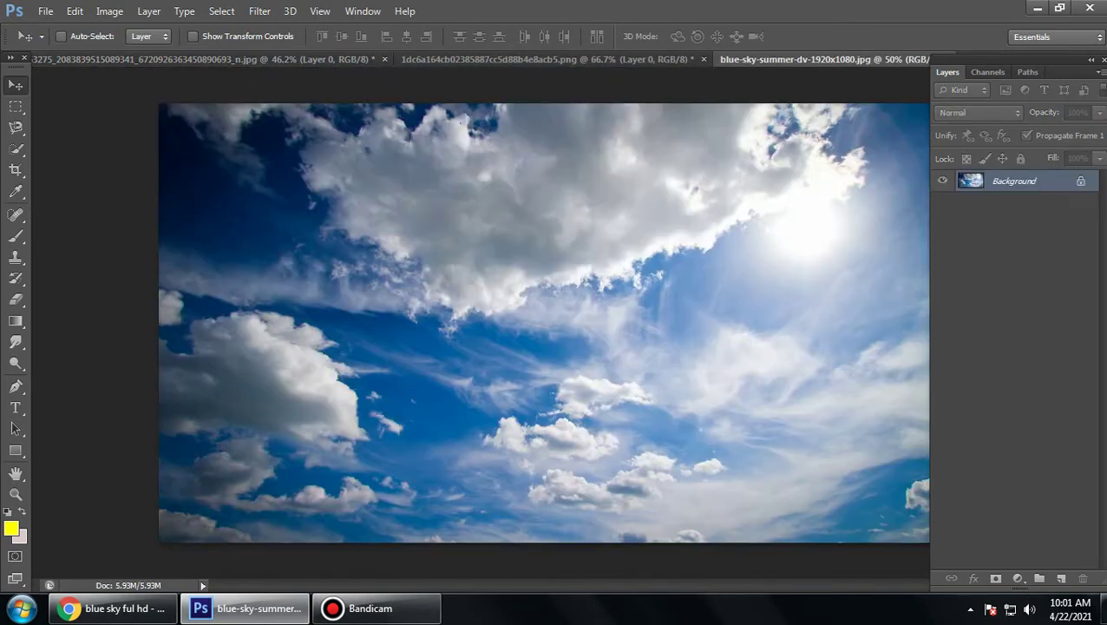
double_click(1015, 181)
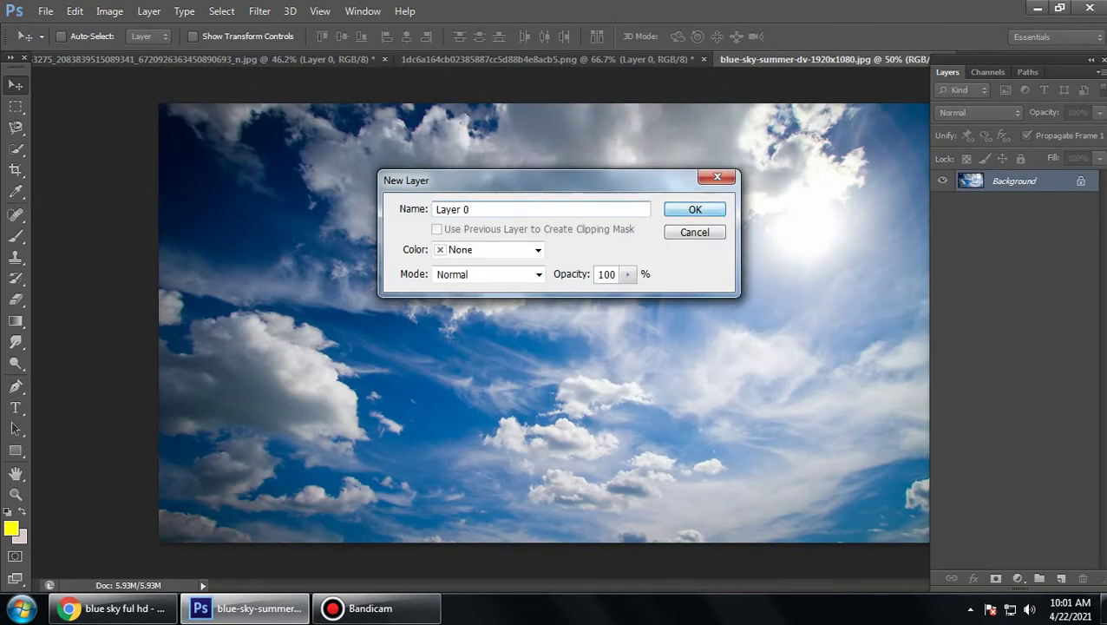
key(Return)
Step: Drag the sky into the girl photo and scale it over the upper canvas
mouse_move(547, 260)
mouse_down()
mouse_move(217, 59)
mouse_move(549, 321)
mouse_up()
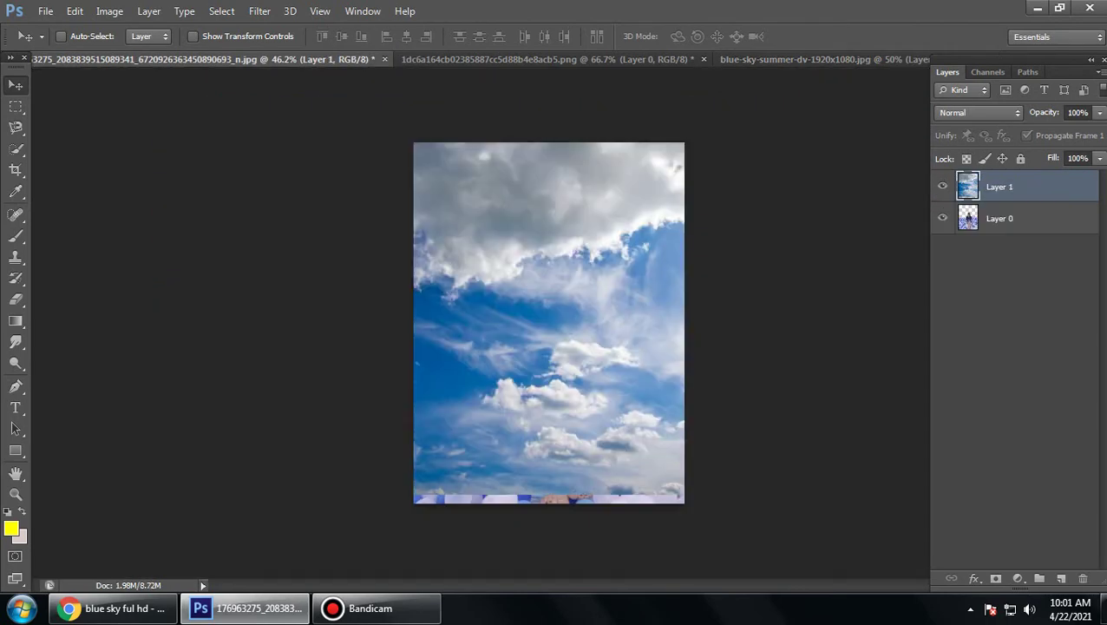
key(ctrl+t)
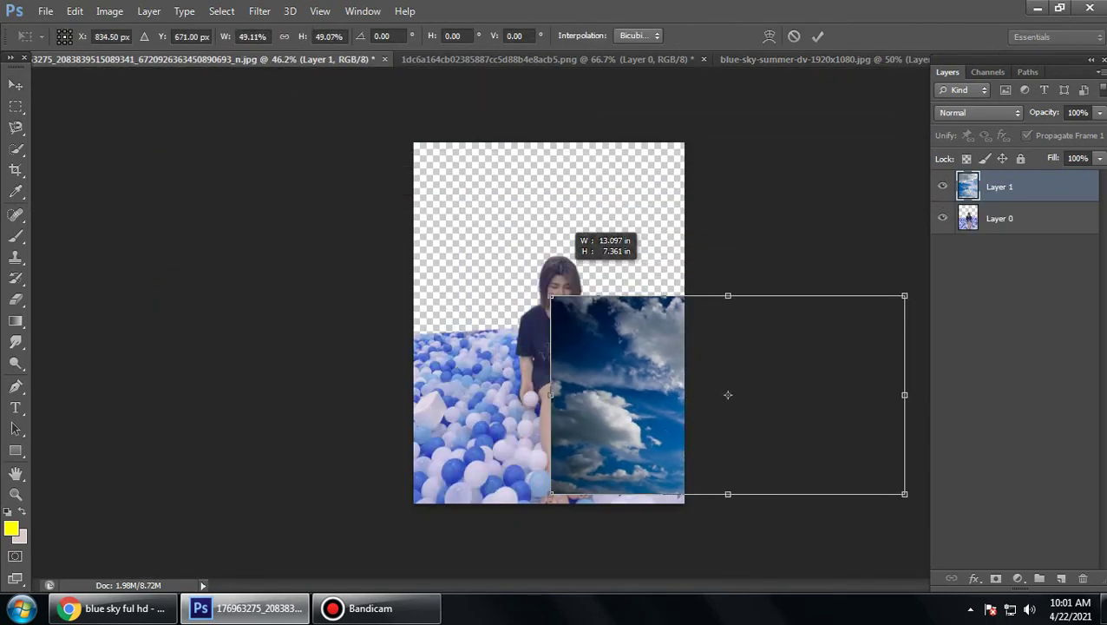
mouse_move(183, 87)
mouse_down()
mouse_move(594, 315)
mouse_move(455, 156)
mouse_move(393, 136)
mouse_up()
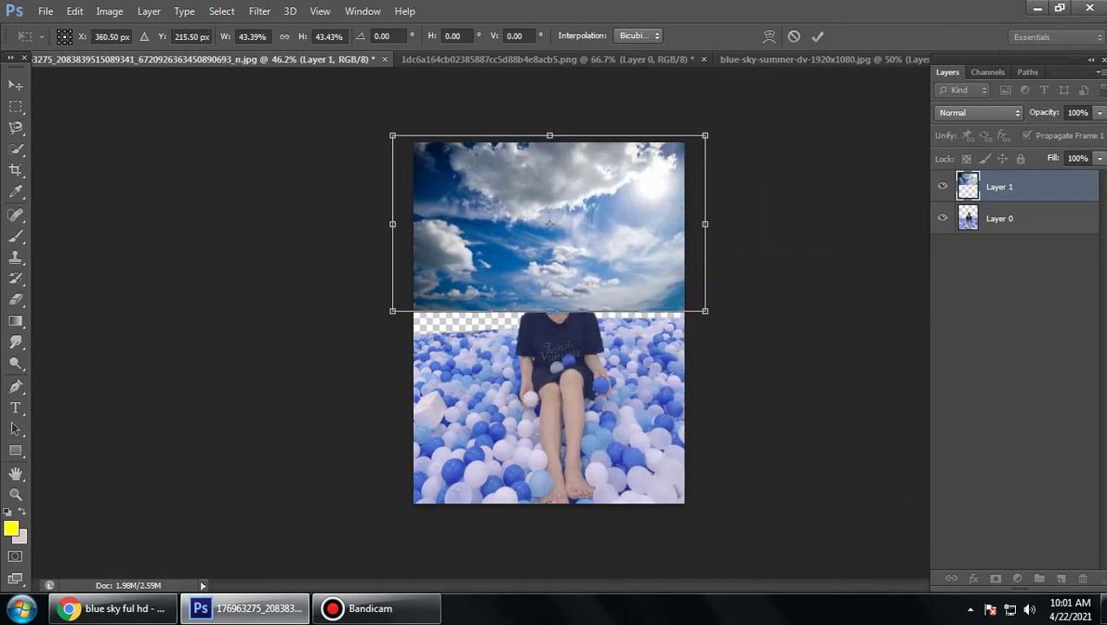
drag(705, 314, 730, 325)
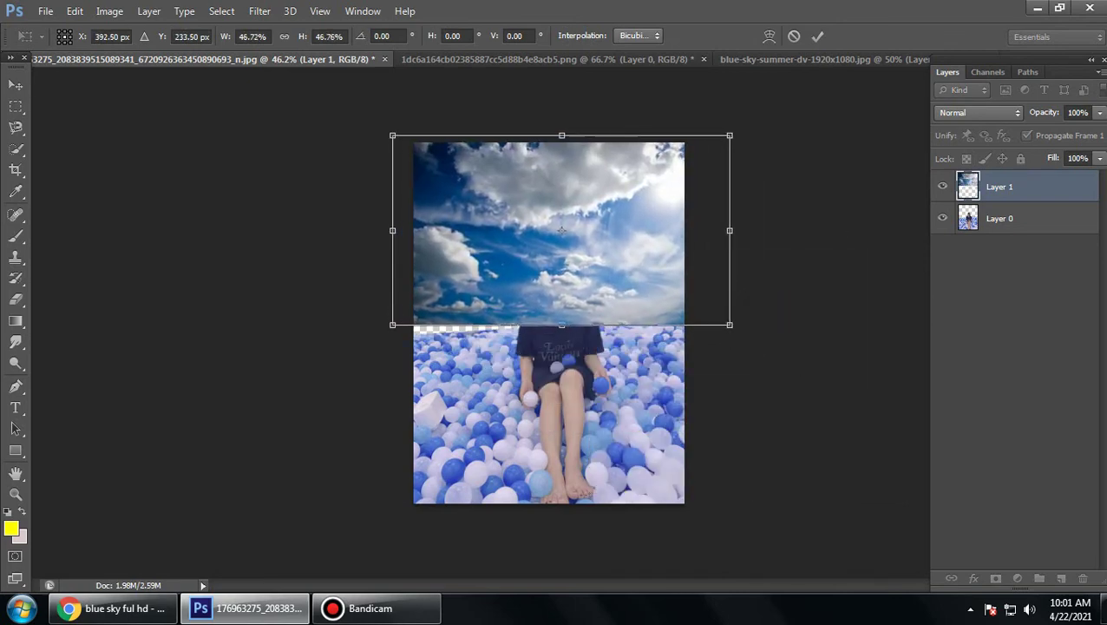
click(16, 85)
Step: Move the sky layer beneath the girl's layer and enlarge it to about 112%
click(460, 239)
drag(998, 186, 998, 230)
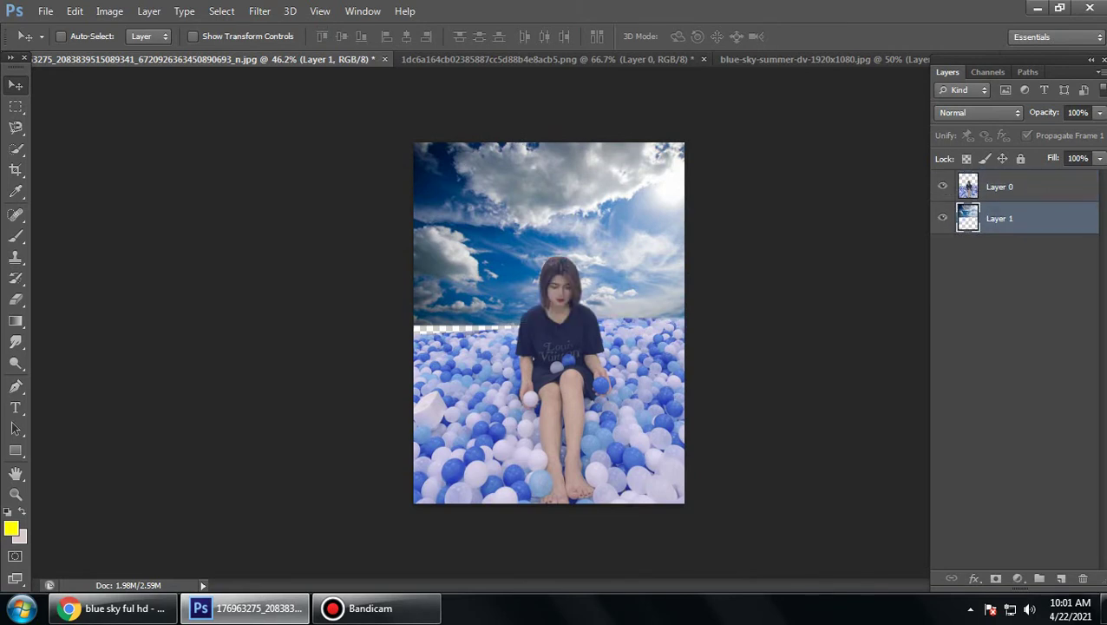
drag(624, 227, 612, 227)
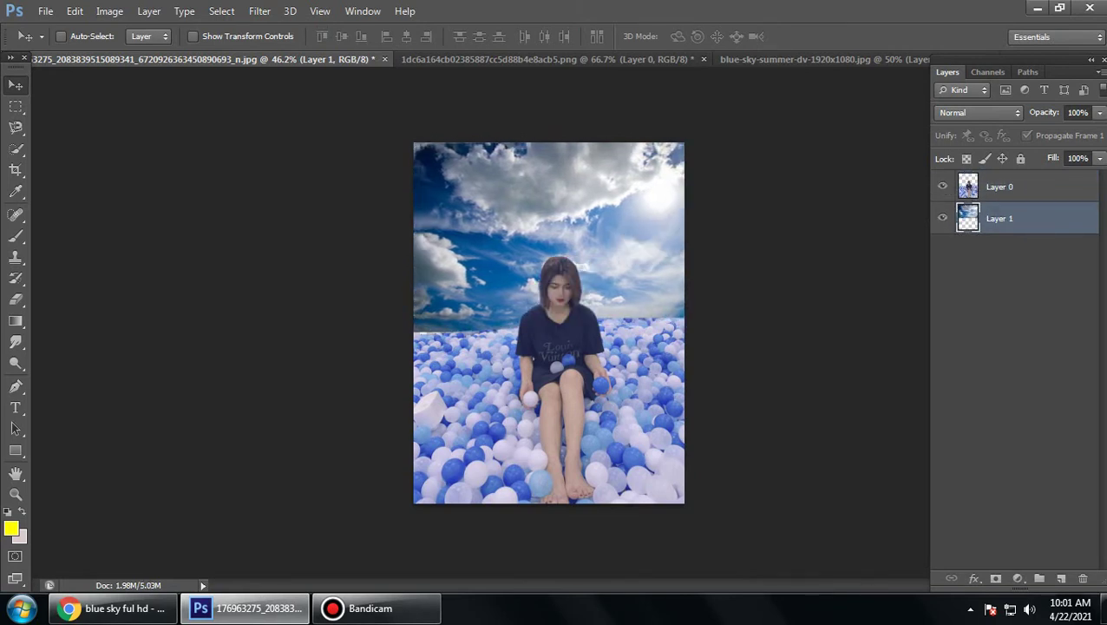
key(ctrl+t)
drag(717, 237, 737, 240)
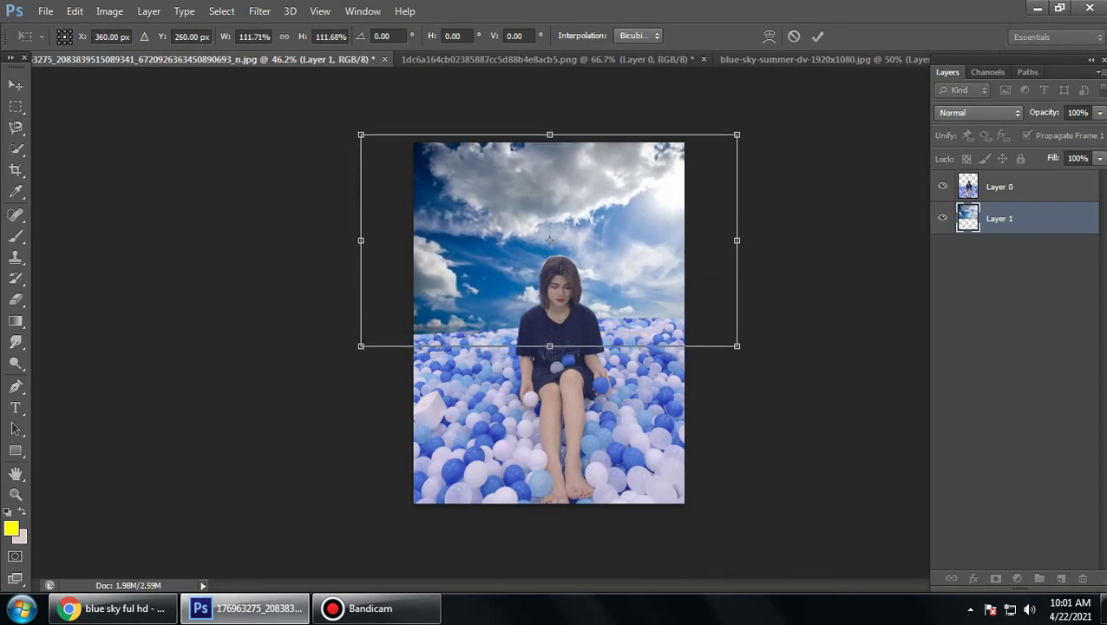
key(v)
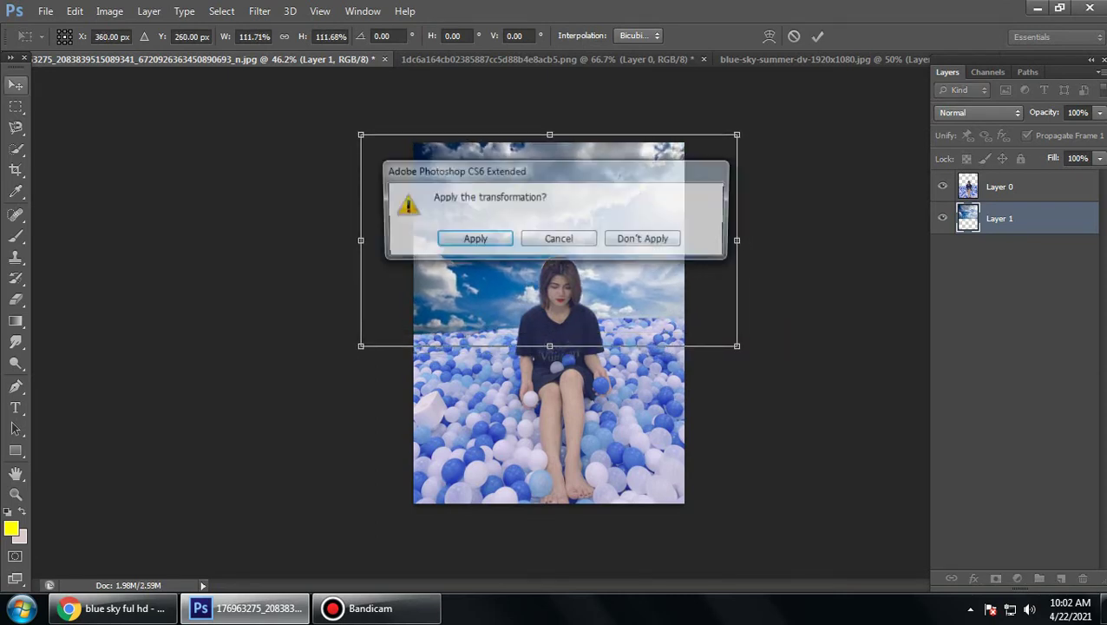
click(469, 240)
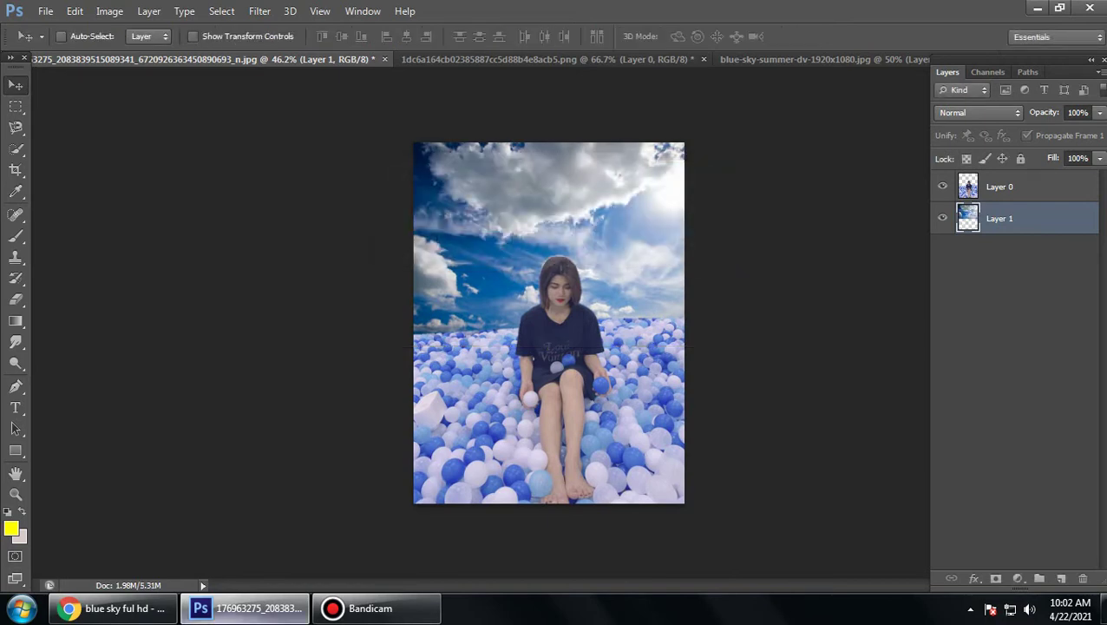
Step: Replace the 'blue sky ful hd' Google query with 'smoke png' and search images
click(113, 608)
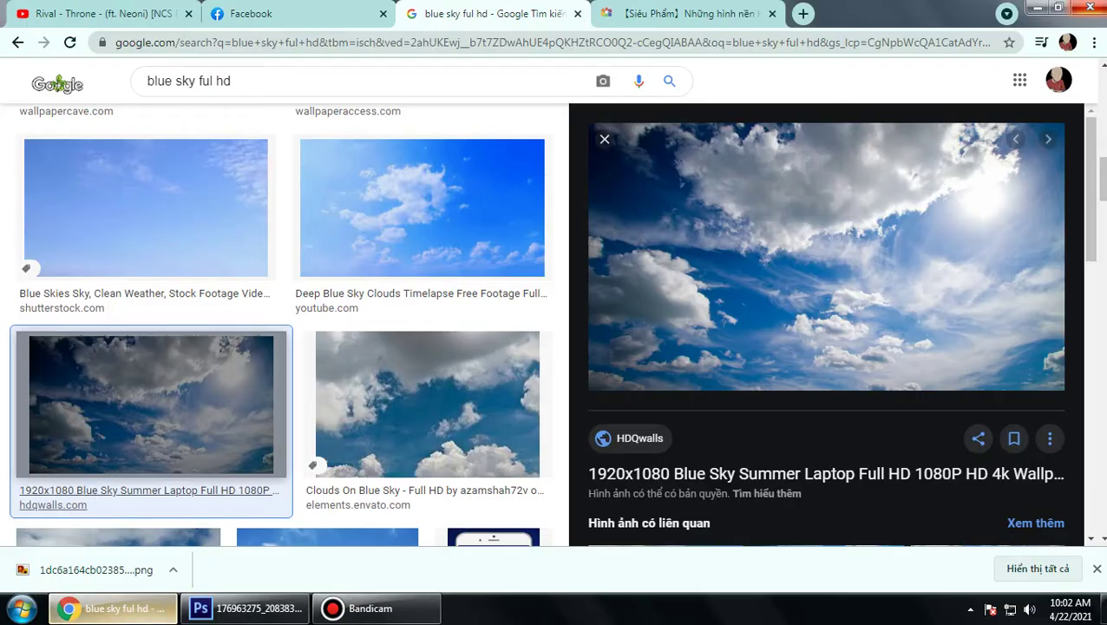
triple_click(189, 80)
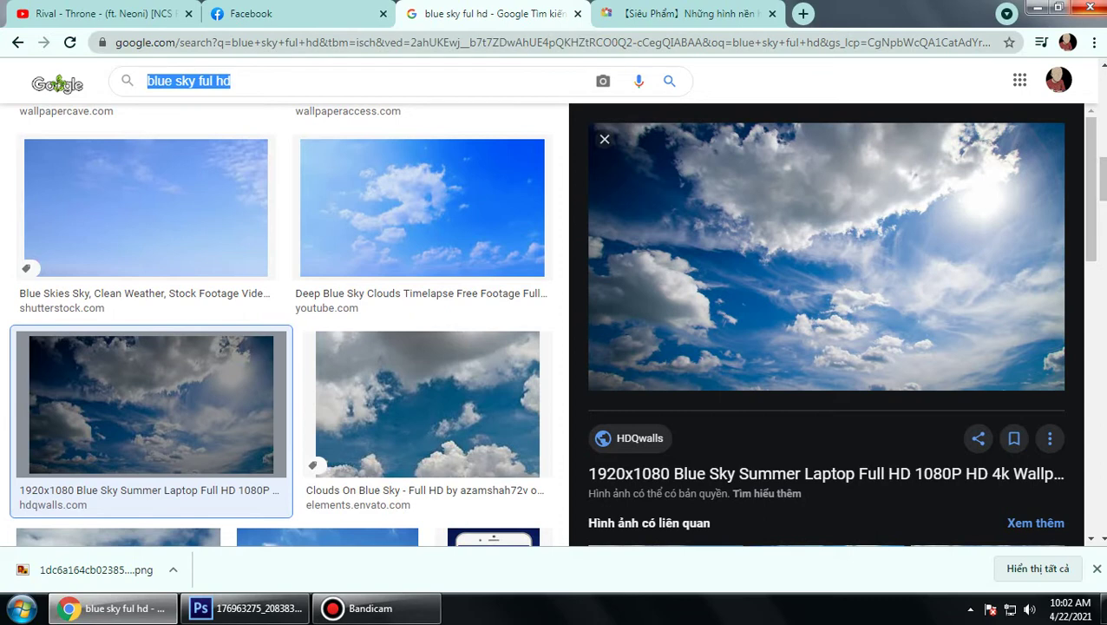
text(i)
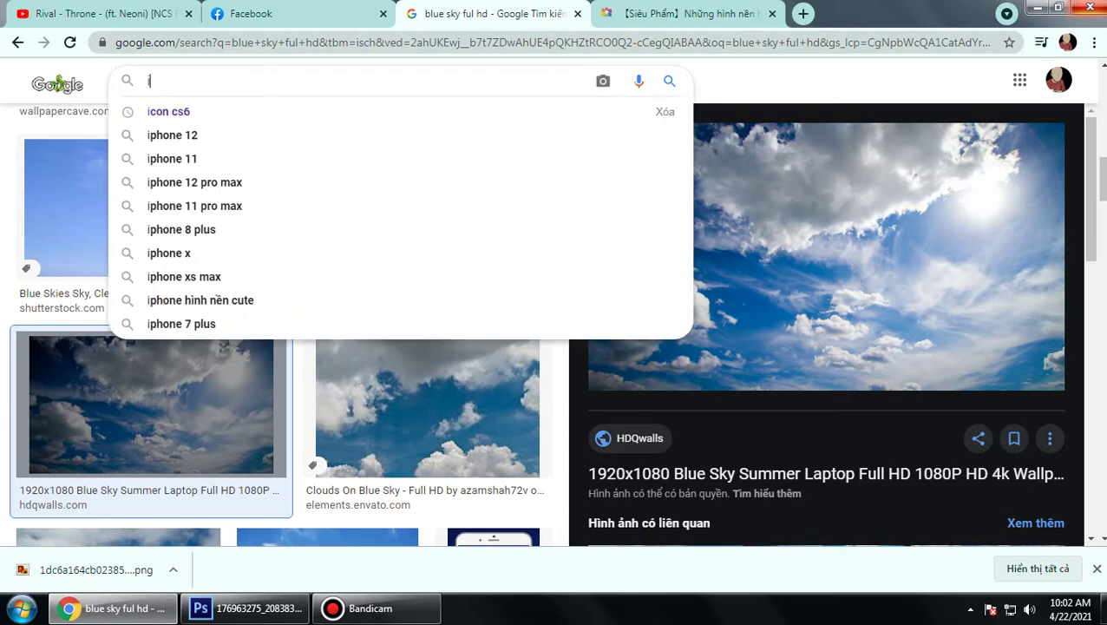
key(BackSpace)
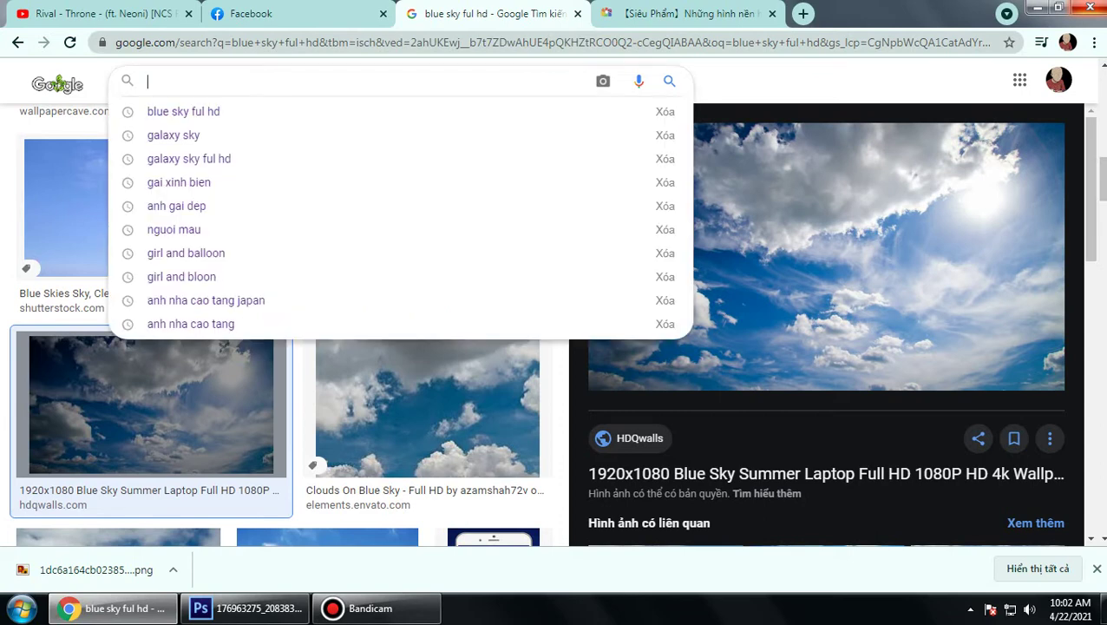
text(sm)
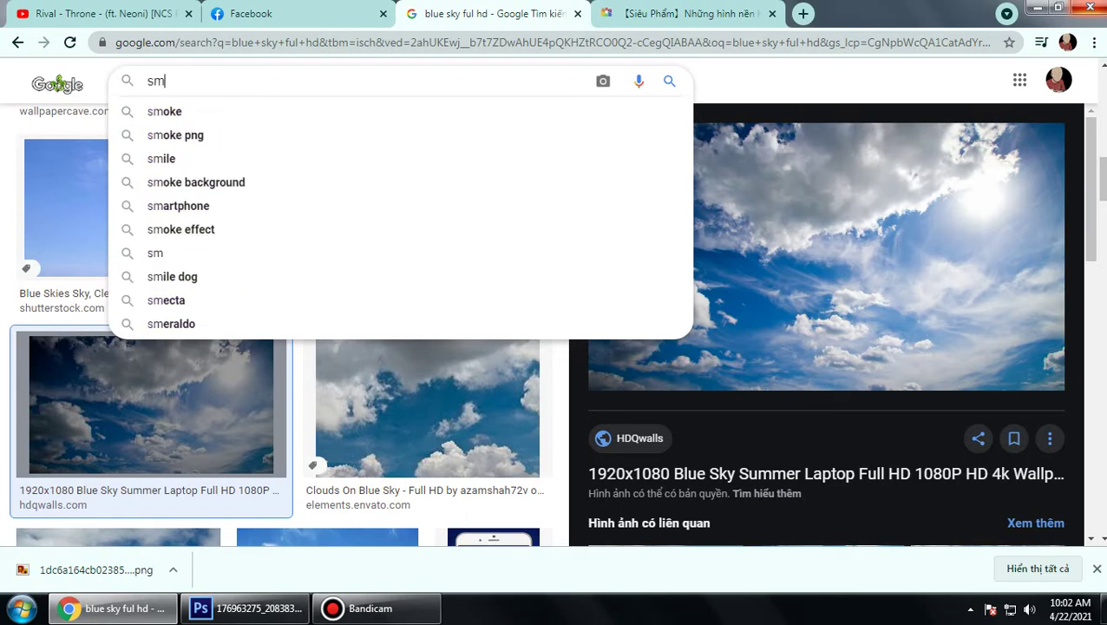
text(oo)
key(BackSpace)
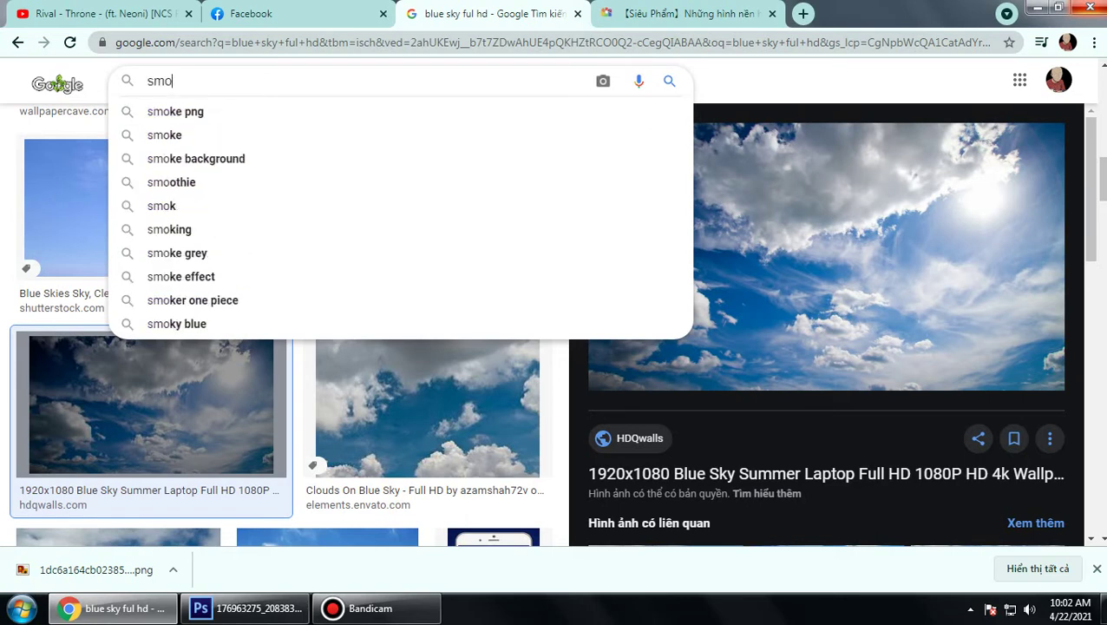
text(ke)
key(Down)
key(Return)
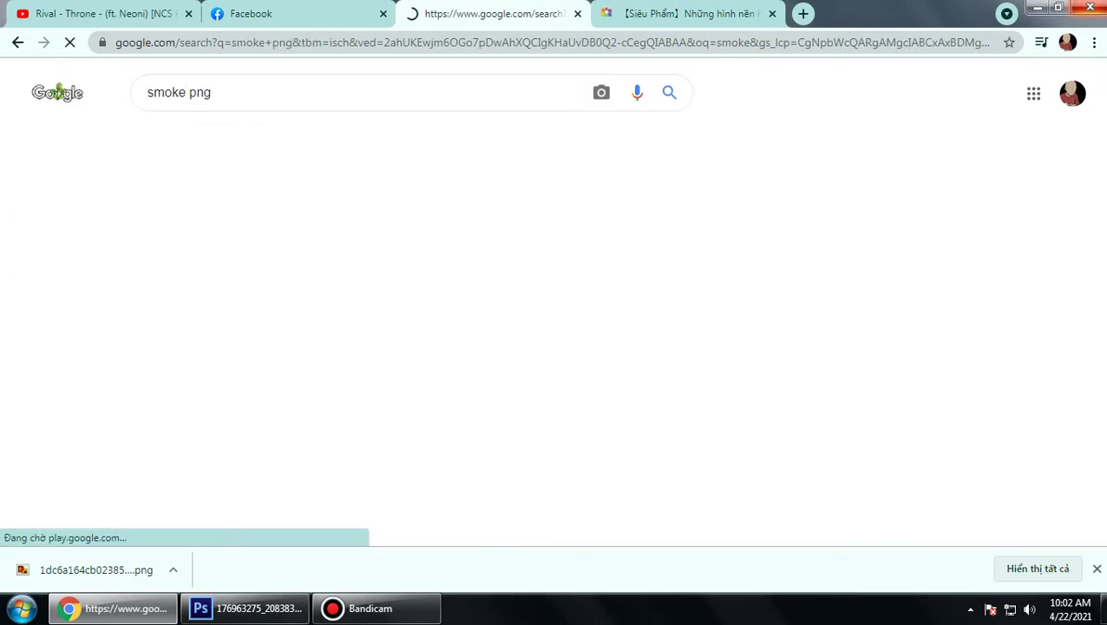
Step: Preview the Lovepik and Brusheezy smoke images and a Lovepik cloud image
scroll(620, 377, down, 5)
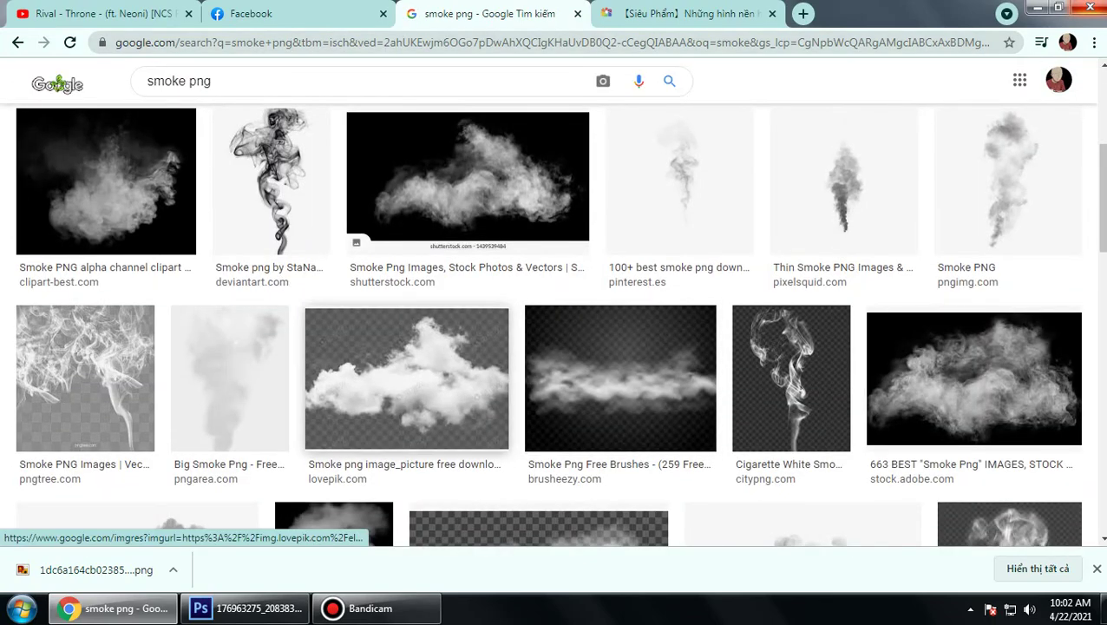
click(407, 379)
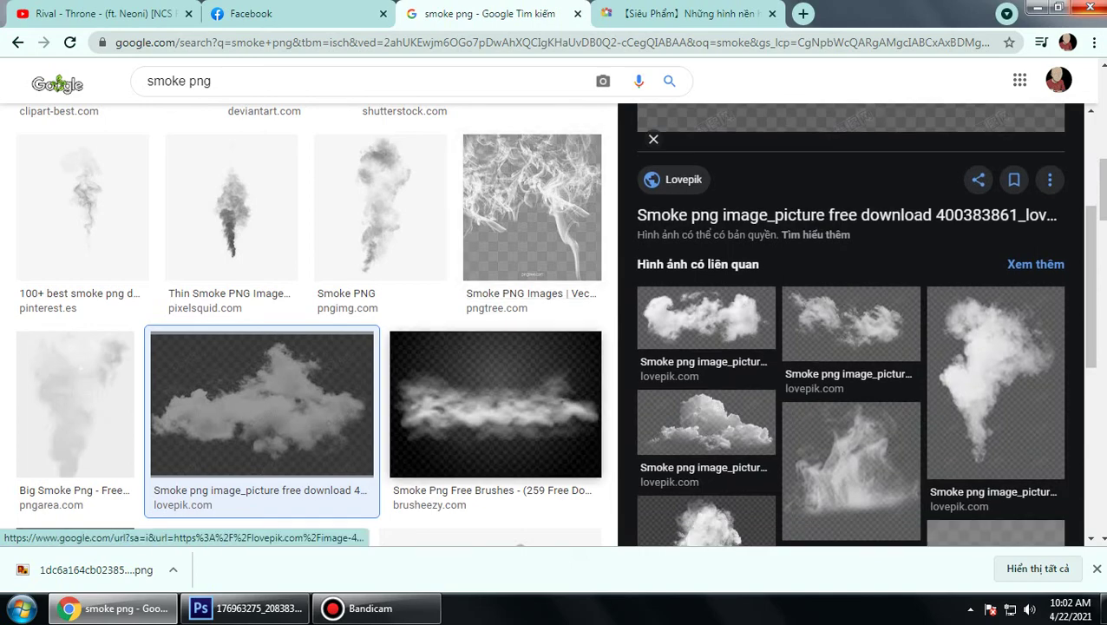
click(494, 403)
scroll(850, 261, up, 5)
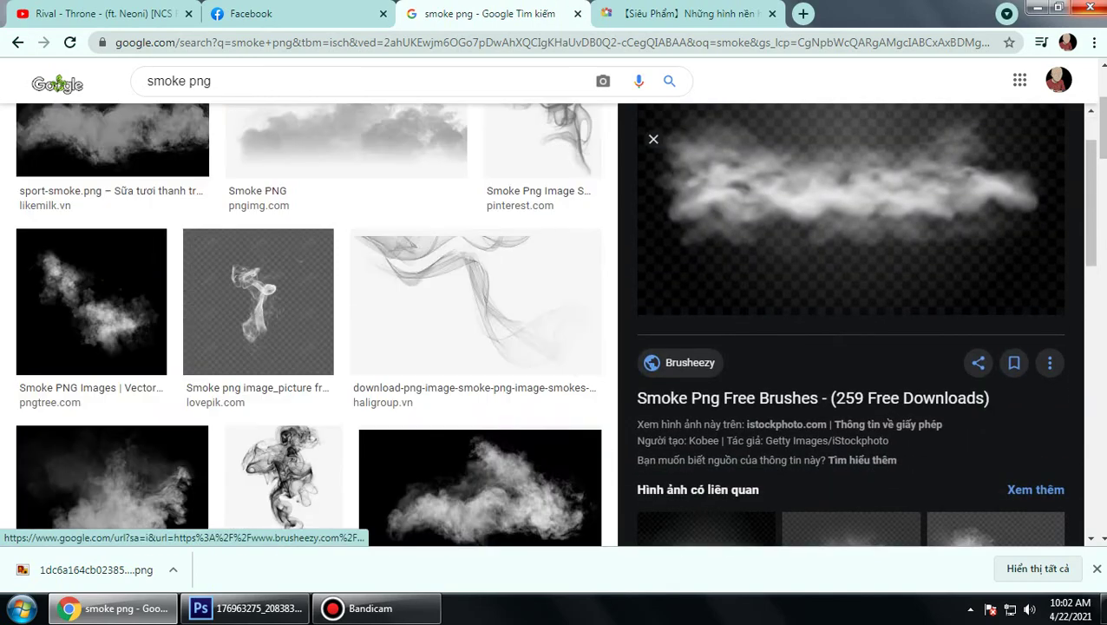
scroll(850, 260, up, 3)
scroll(552, 304, down, 1)
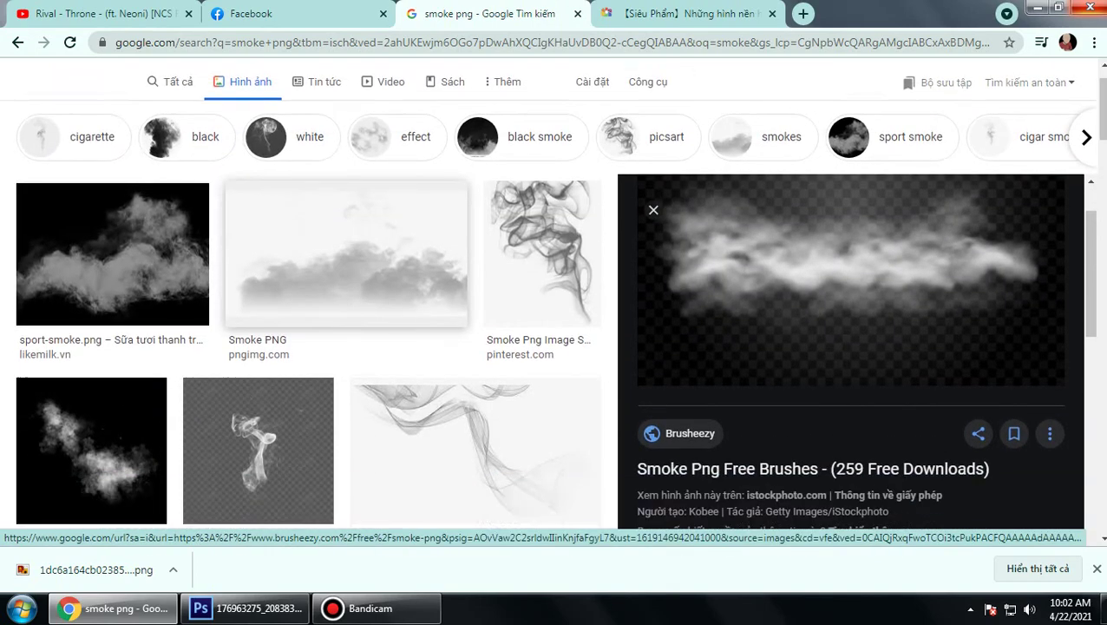
scroll(552, 303, down, 7)
scroll(552, 304, down, 2)
scroll(552, 304, up, 1)
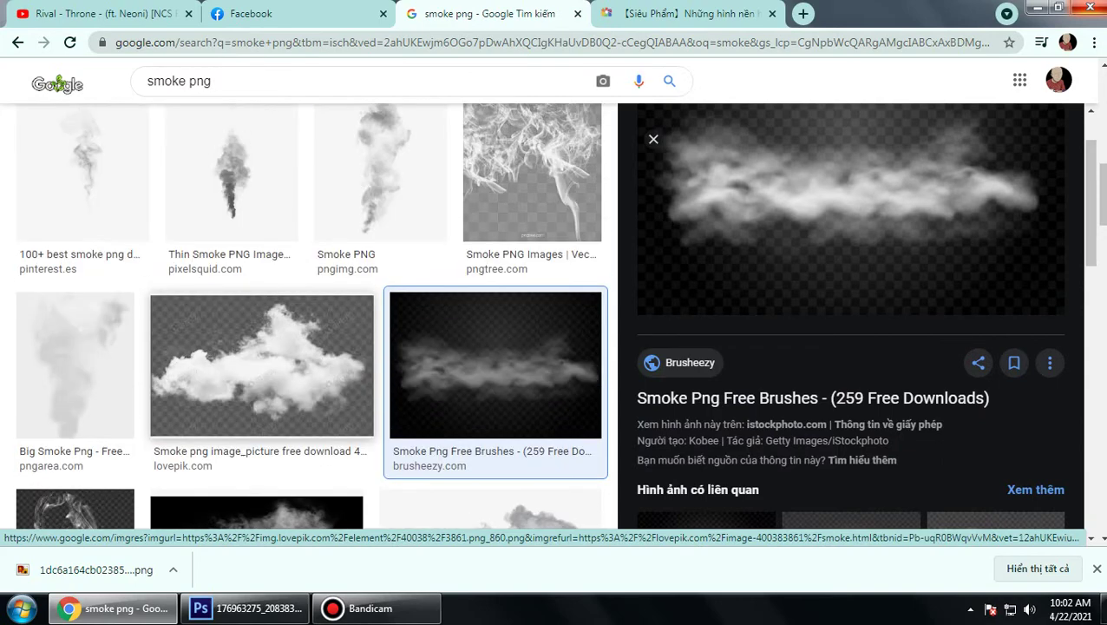
click(261, 365)
scroll(261, 365, down, 5)
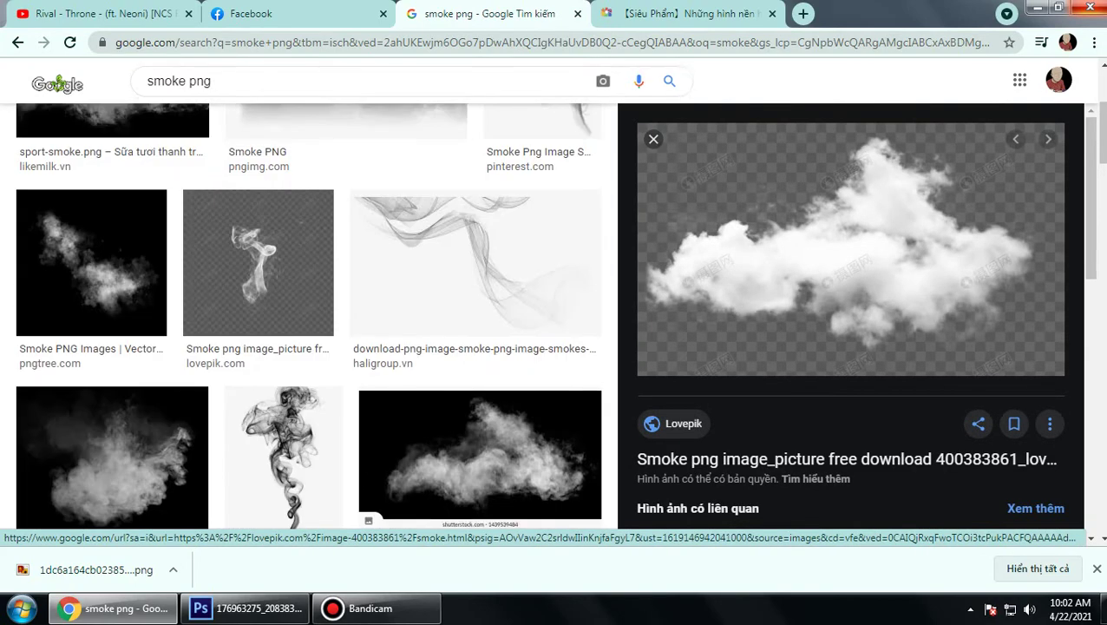
Step: Search 'sky png' and preview the Clouds In Sky PNG result before closing the preview
double_click(162, 81)
text(sk)
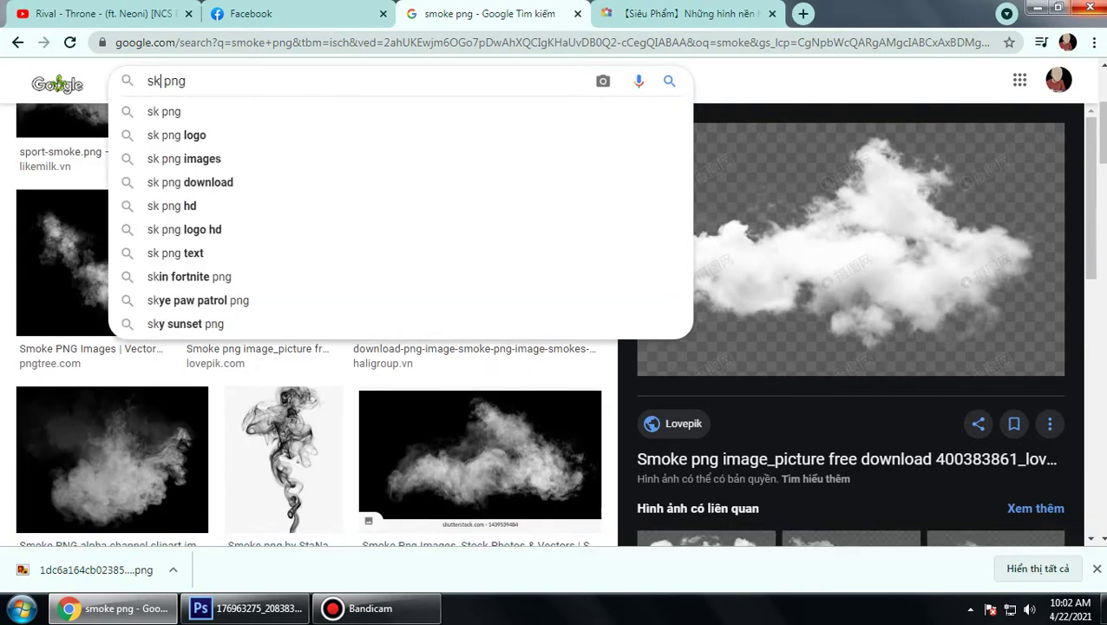
text(y)
key(Return)
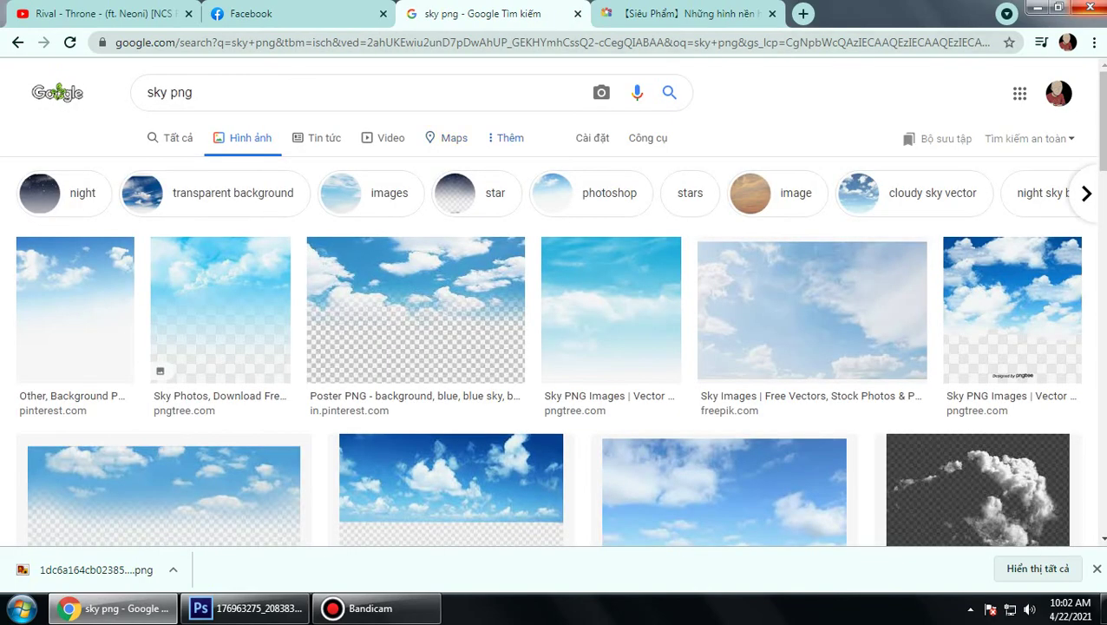
scroll(554, 304, down, 4)
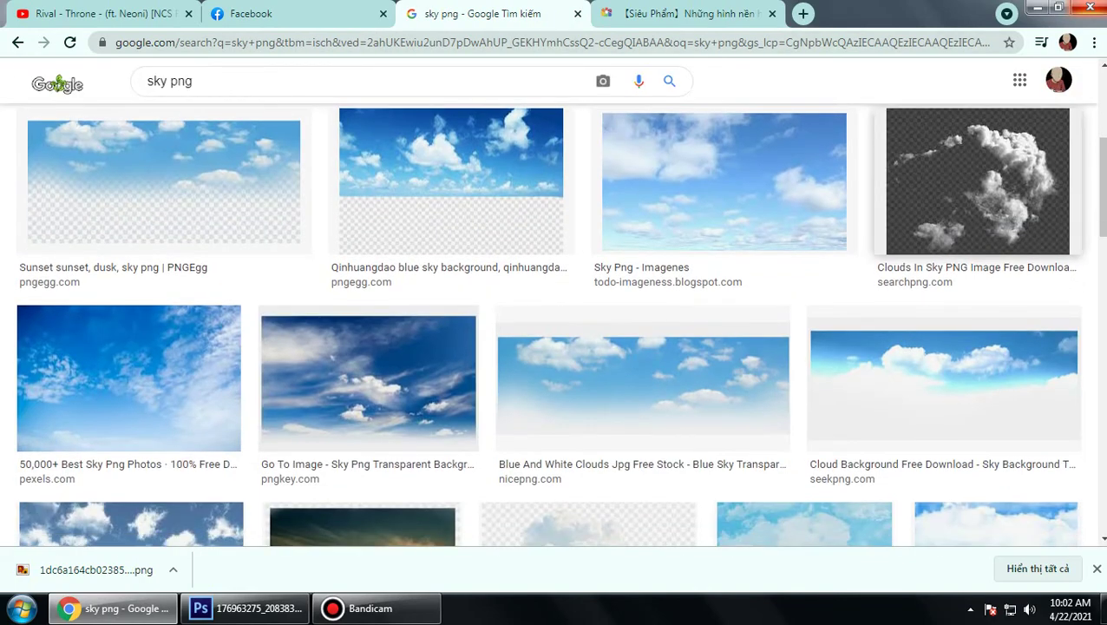
click(978, 180)
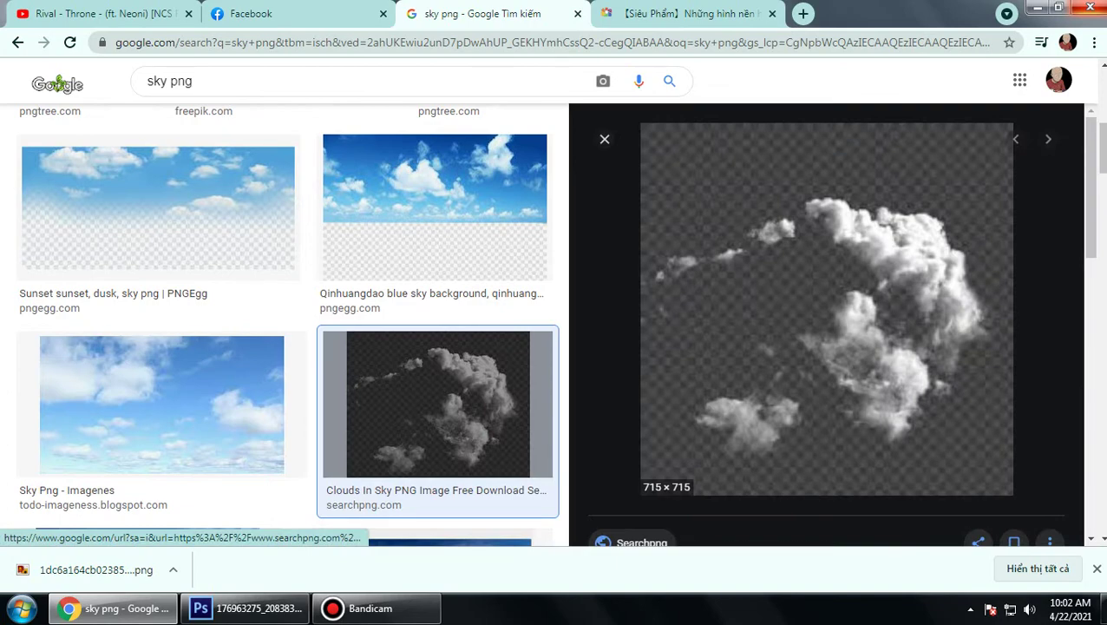
scroll(826, 321, down, 4)
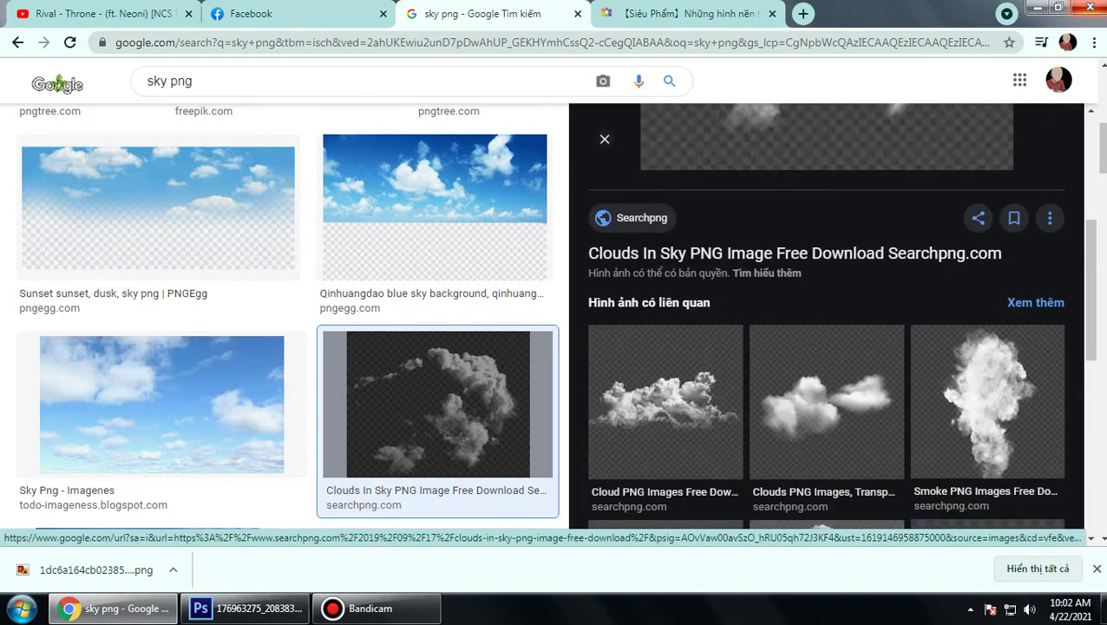
scroll(827, 348, down, 3)
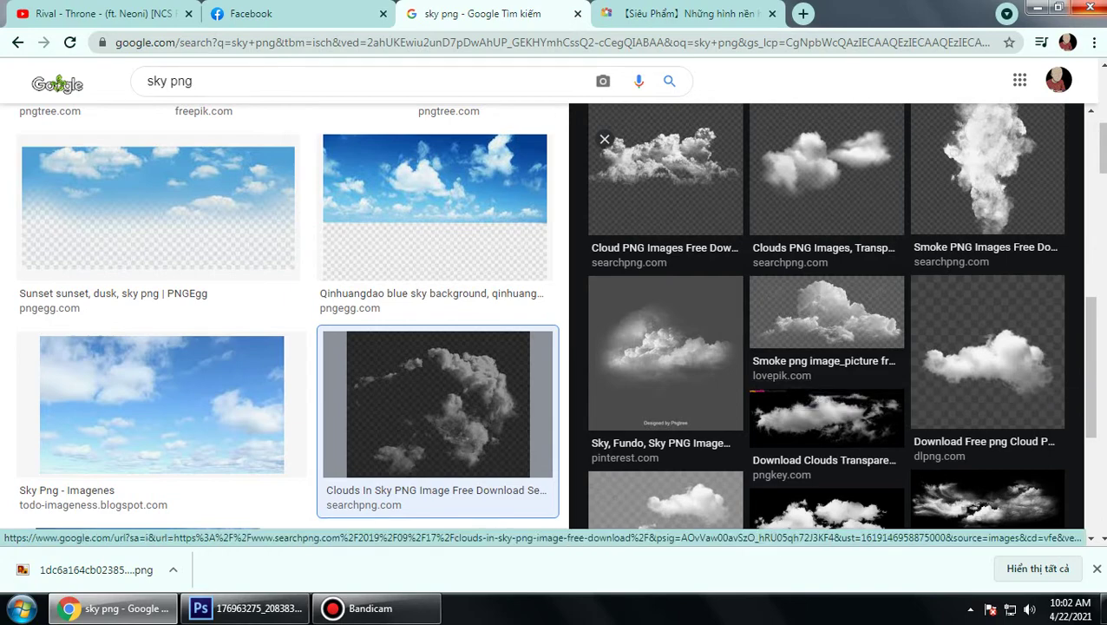
scroll(826, 321, down, 3)
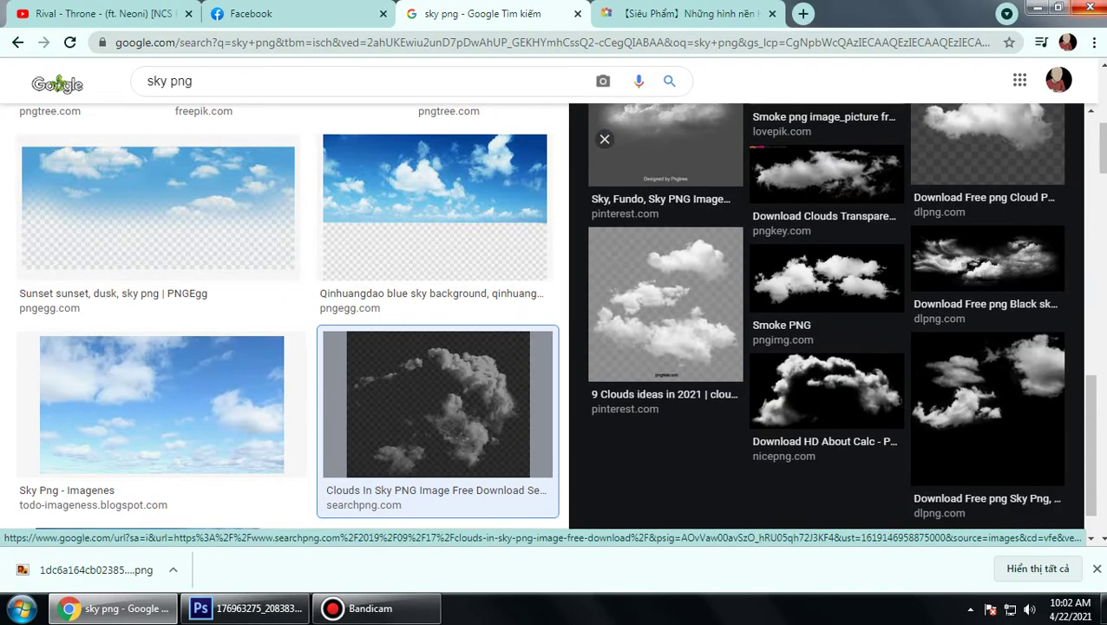
scroll(826, 321, up, 3)
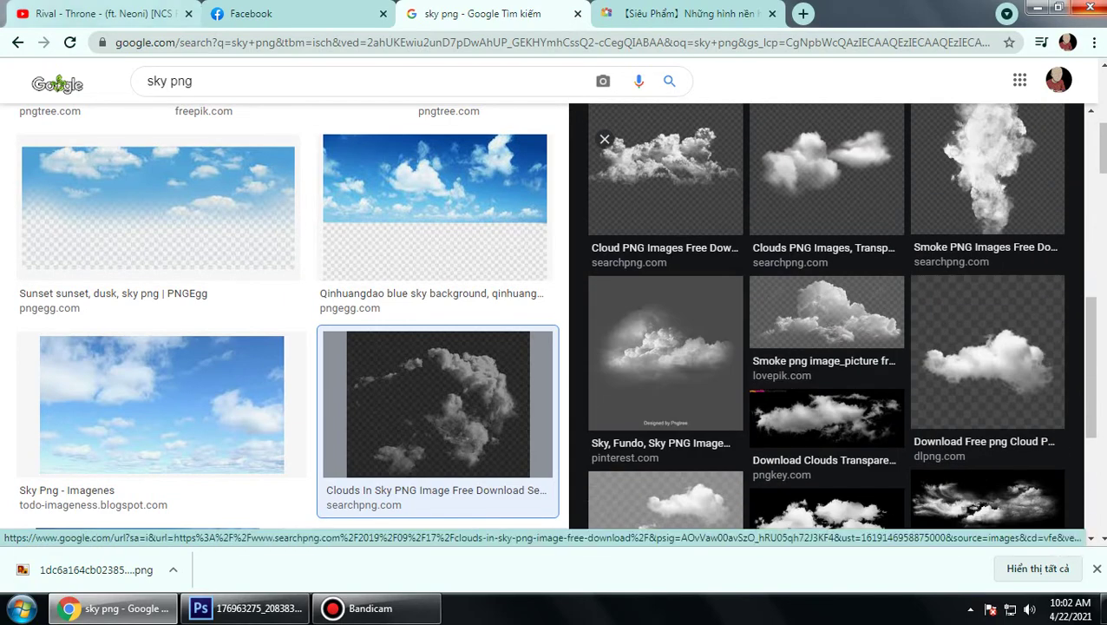
key(Escape)
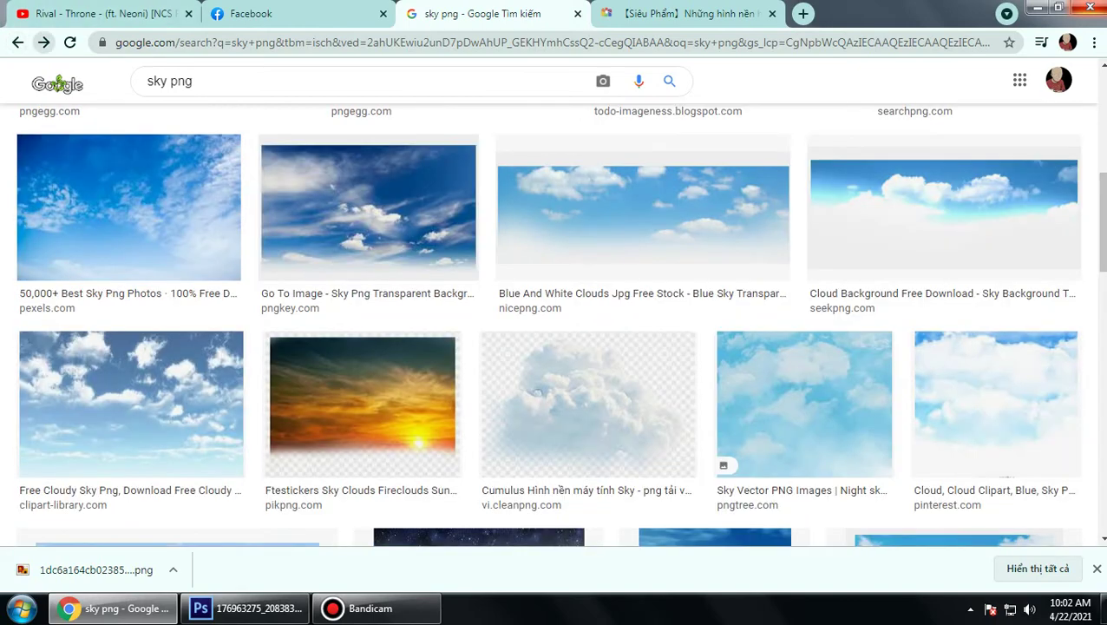
right_click(17, 41)
click(193, 81)
Step: Change the Google Images query back to 'smoke png' and search
double_click(157, 81)
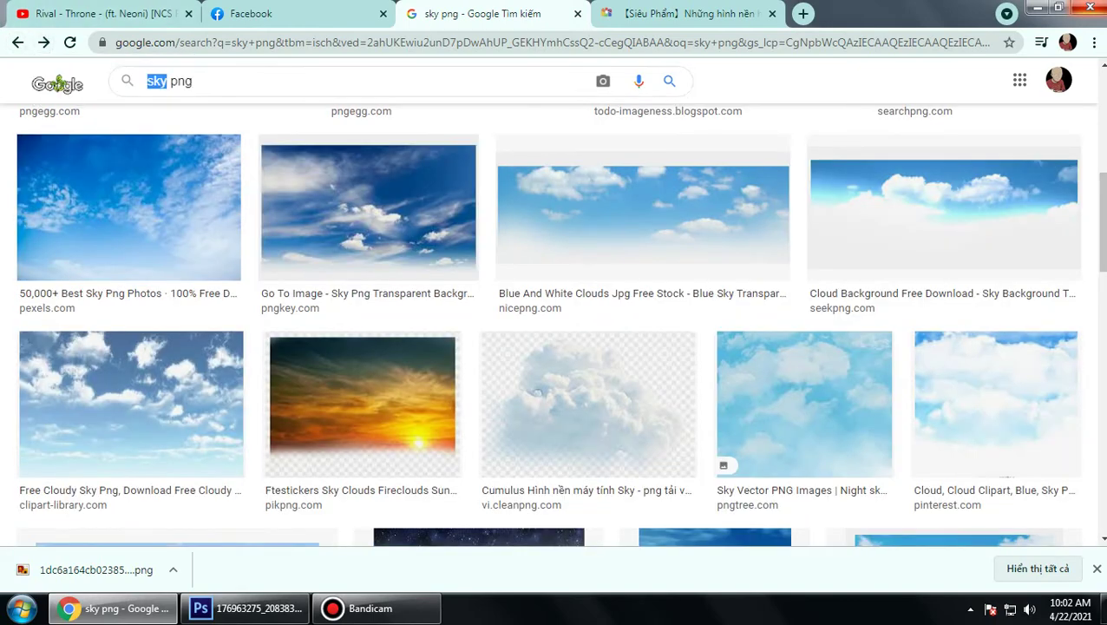
text(sml)
key(BackSpace)
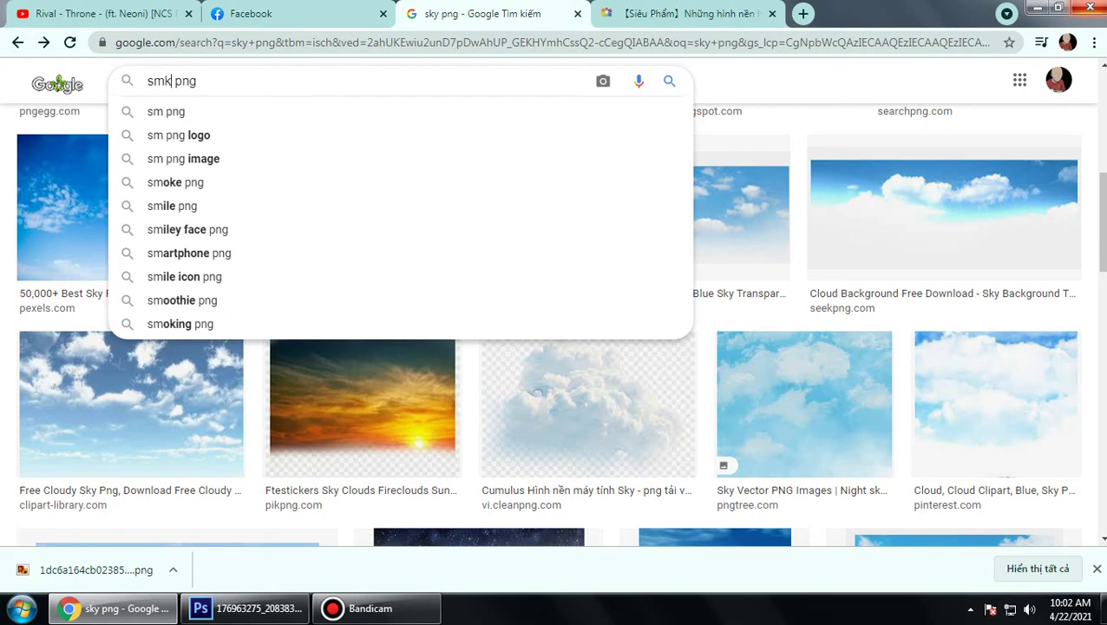
text(k)
key(BackSpace)
text(k)
key(BackSpace)
text(oke)
key(Return)
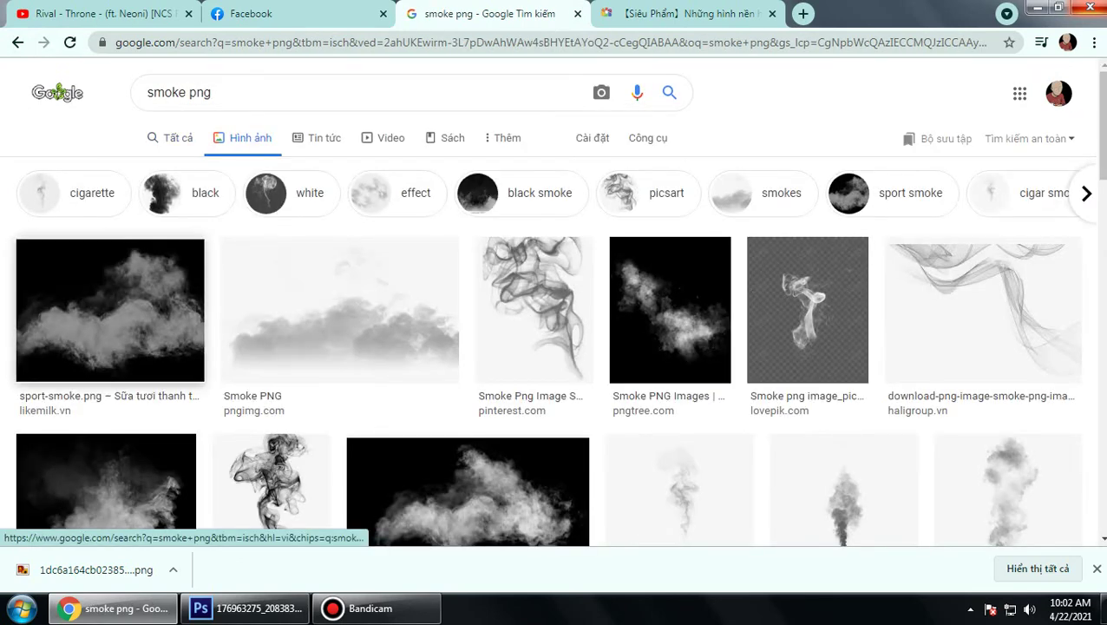
Step: Preview the clipart-best and '663 BEST Smoke Png' images, starting then cancelling a save
scroll(554, 301, down, 4)
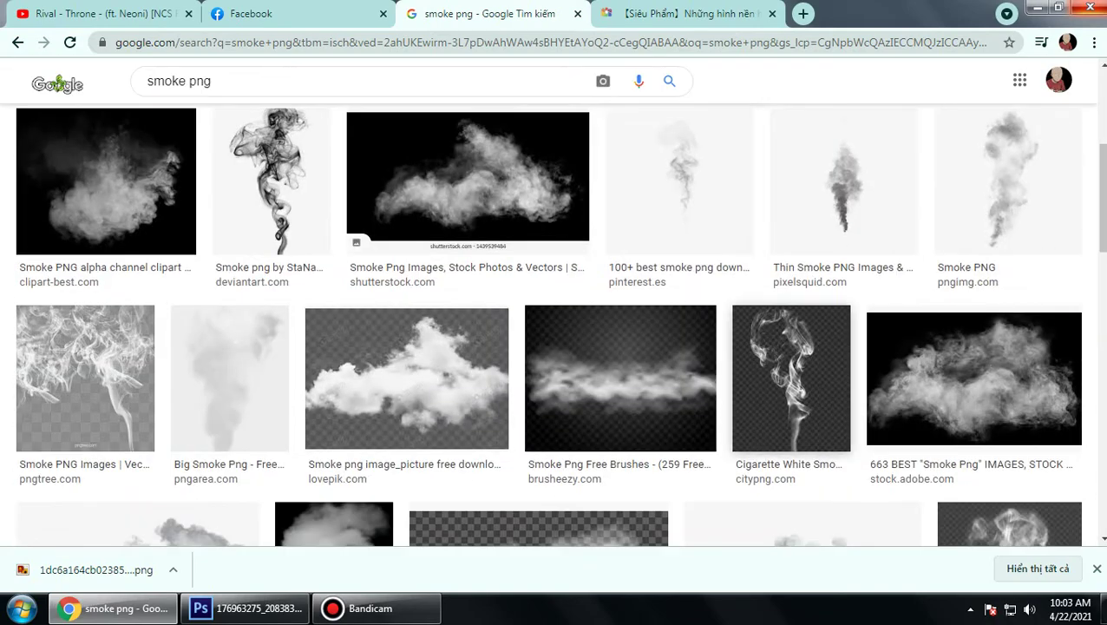
scroll(554, 326, down, 3)
scroll(554, 326, down, 1)
scroll(554, 325, down, 1)
click(802, 174)
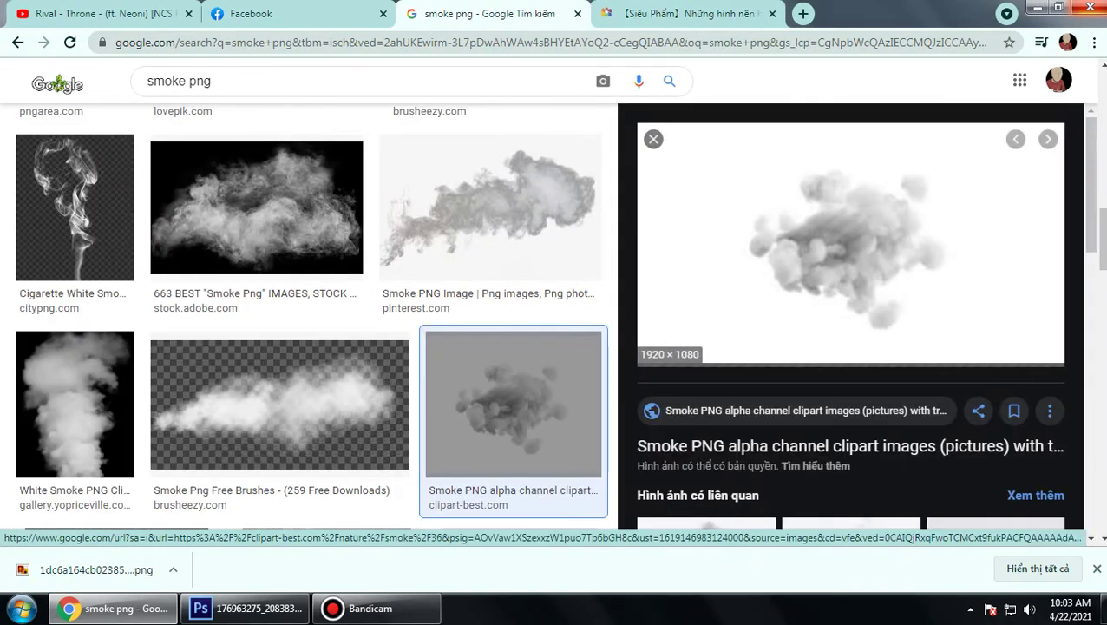
scroll(851, 312, down, 3)
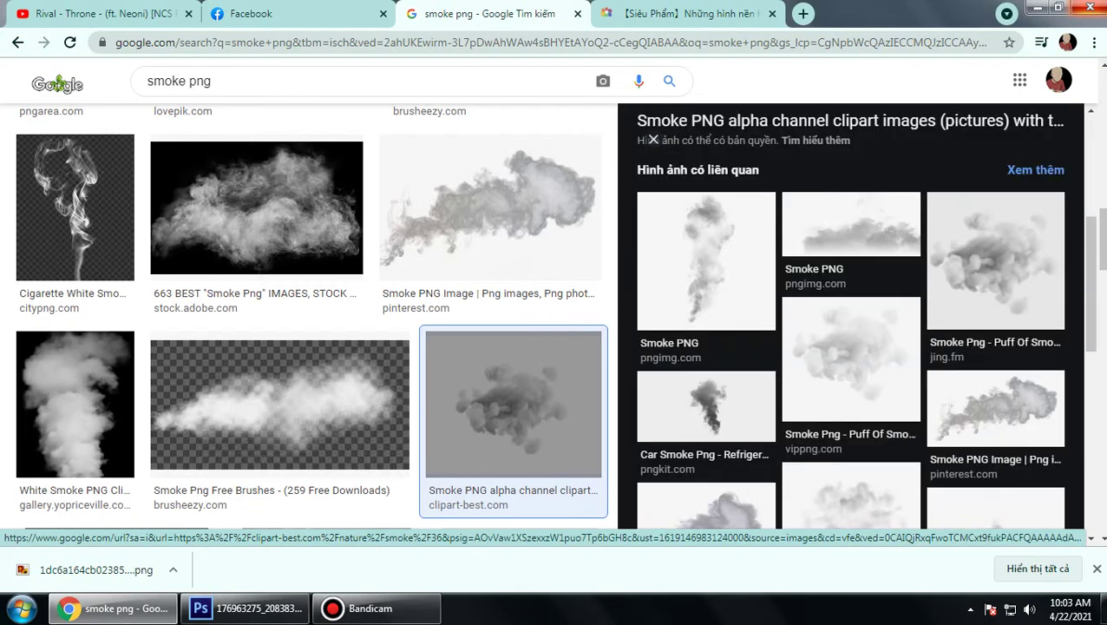
scroll(257, 348, down, 3)
scroll(257, 347, up, 3)
click(256, 209)
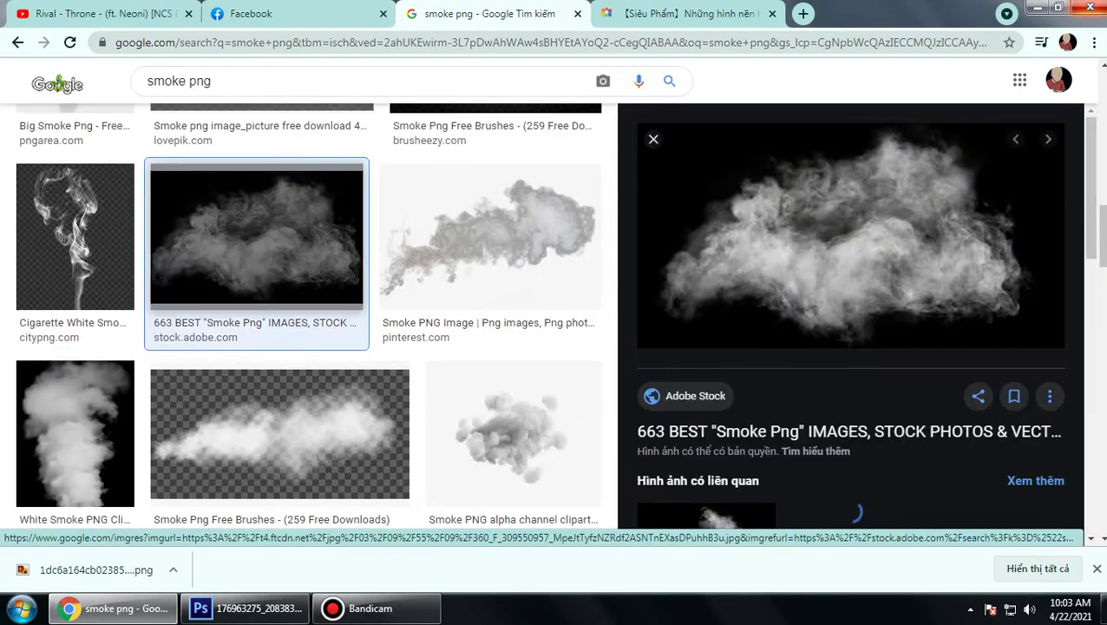
right_click(813, 263)
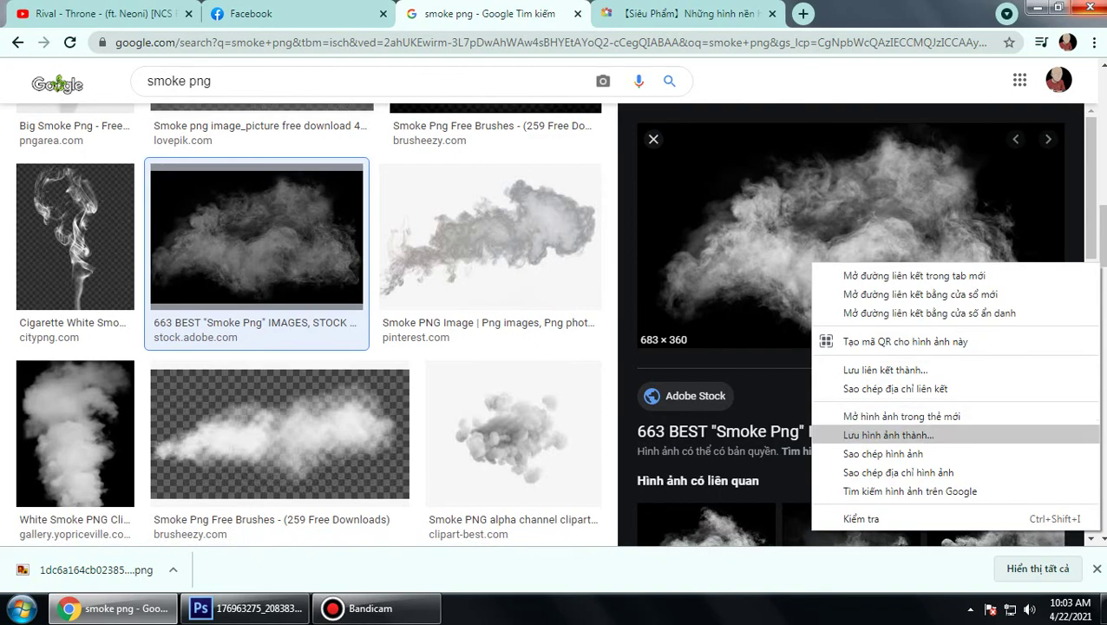
click(888, 435)
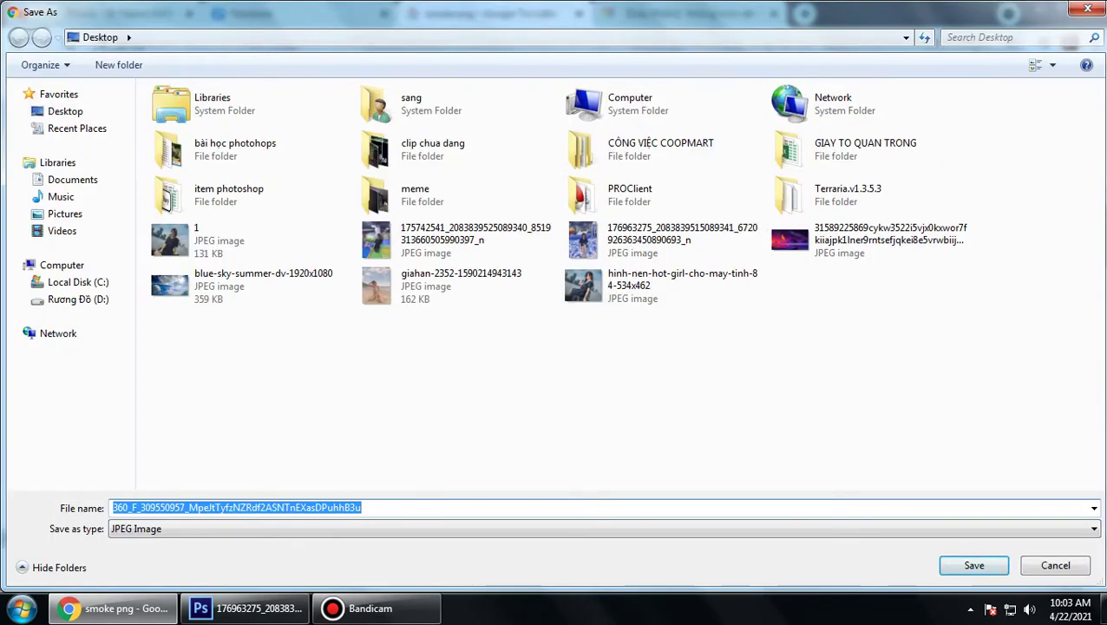
key(Escape)
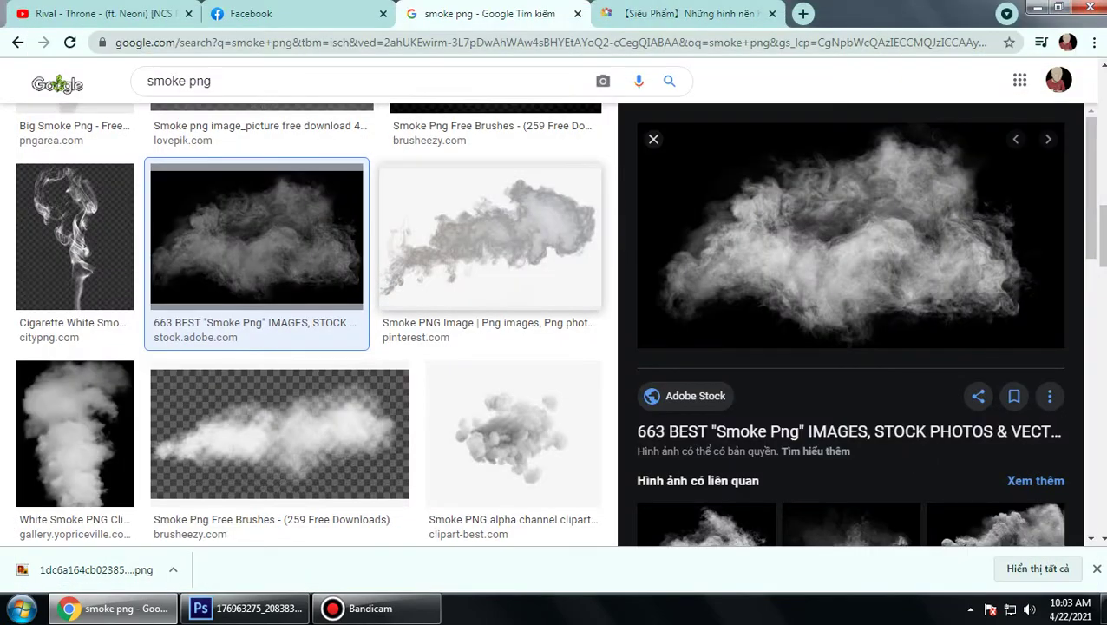
Step: Save the Lovepik smoke image as 3861.png_300.png and return to Photoshop
scroll(279, 365, down, 1)
click(280, 364)
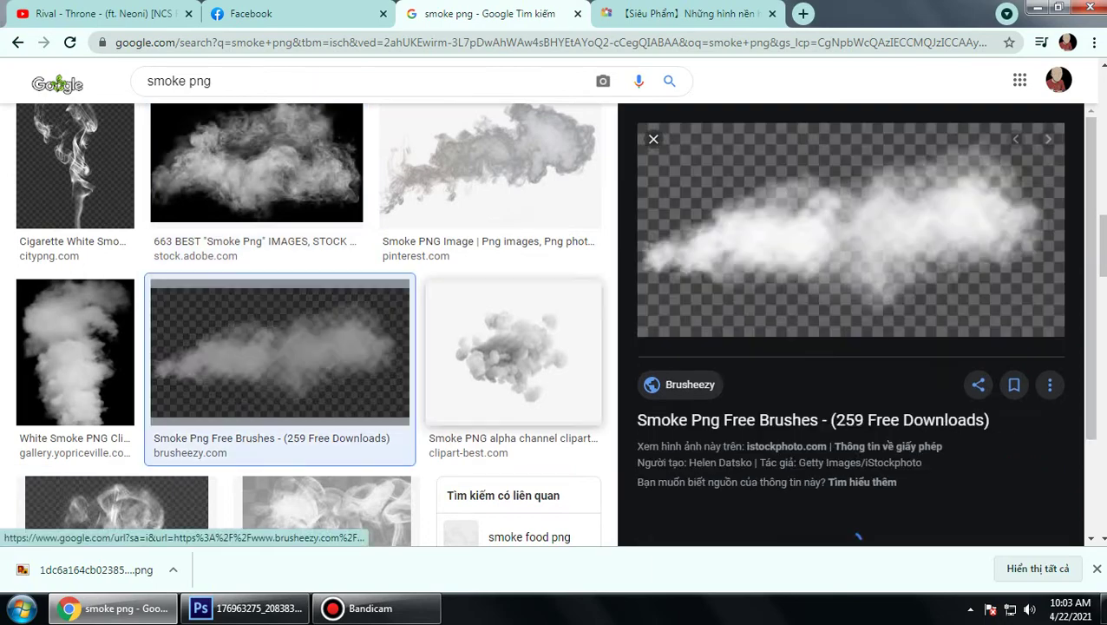
scroll(850, 260, down, 4)
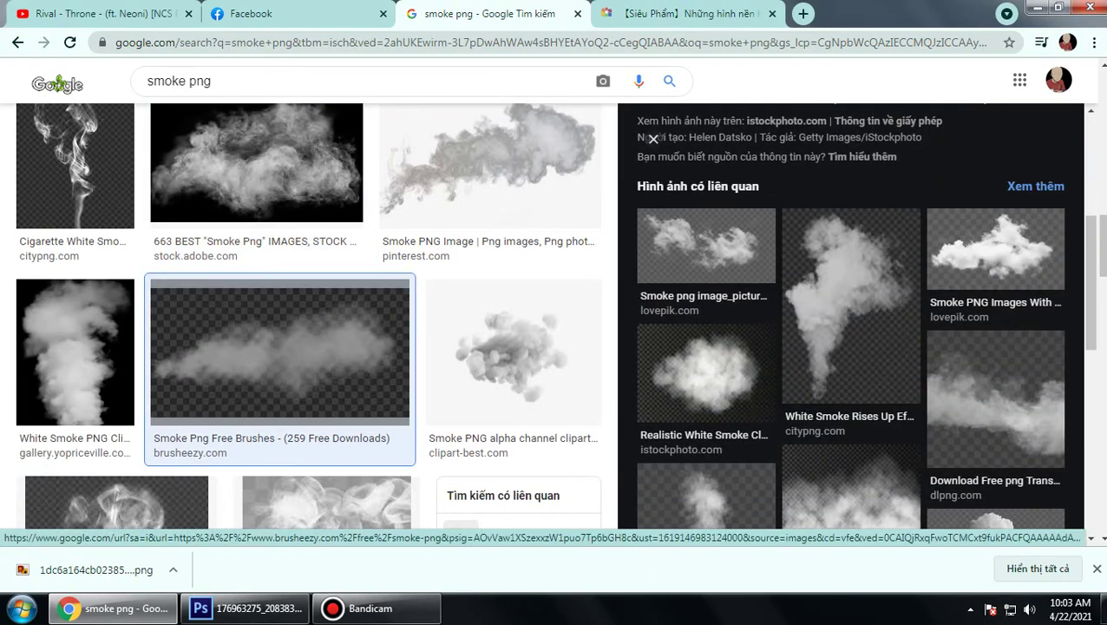
click(995, 252)
right_click(819, 228)
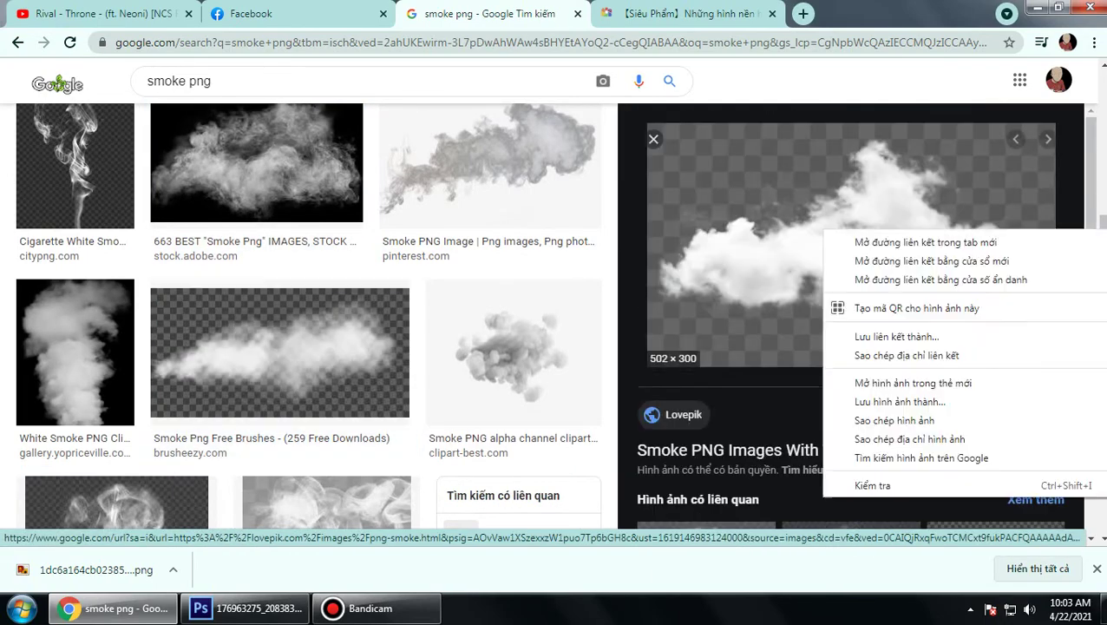
click(868, 400)
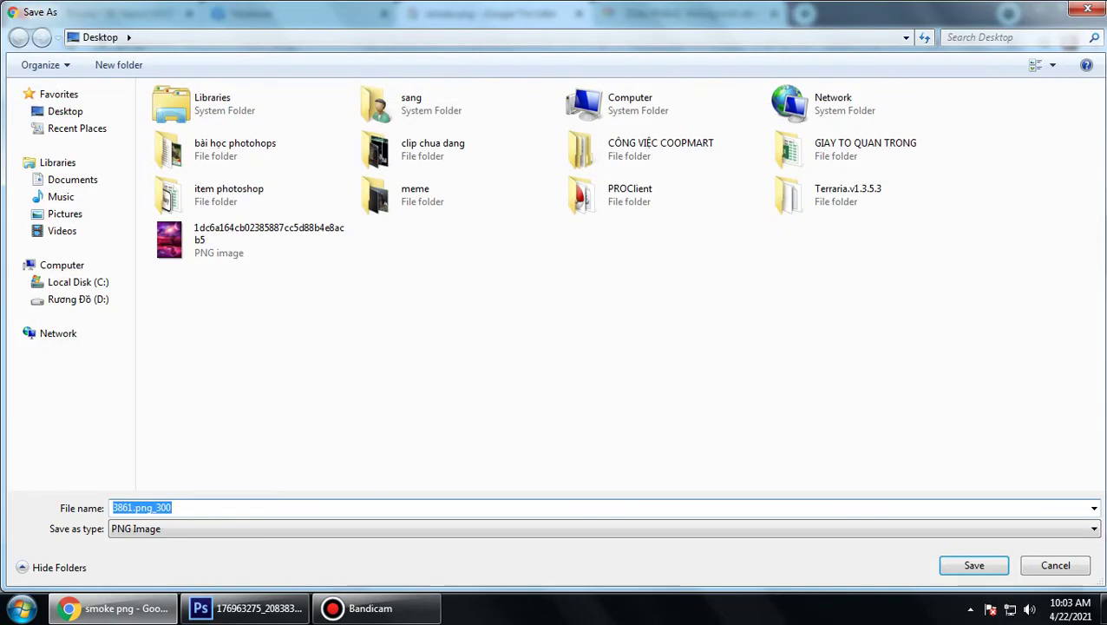
key(Return)
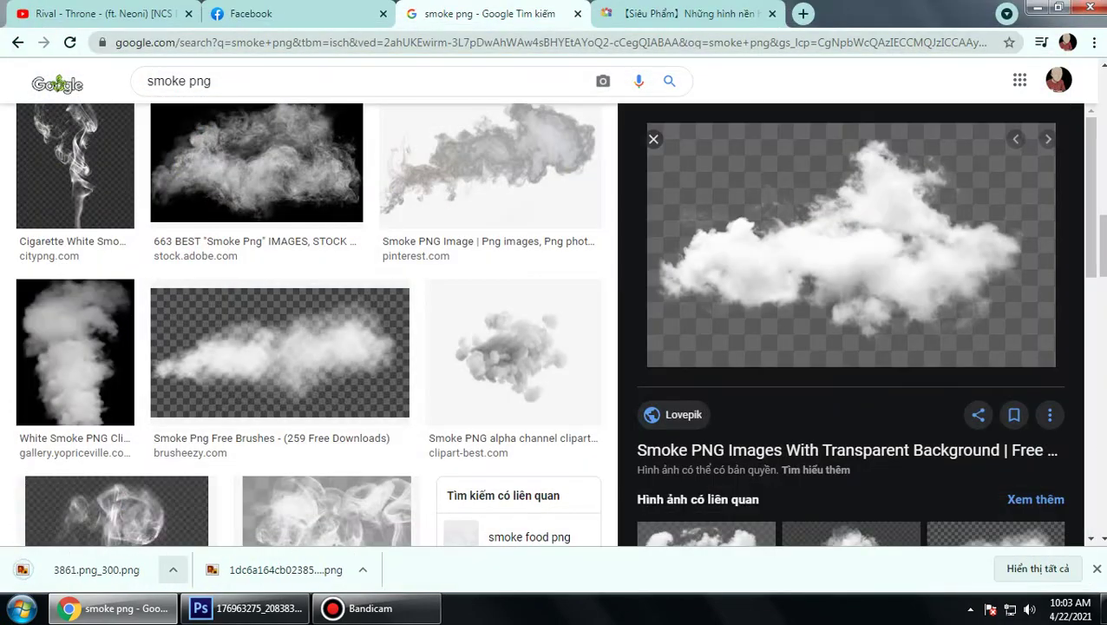
click(246, 609)
Step: Open the downloaded 3861.png_300 smoke image, dismissing the locked-layer warnings
click(45, 11)
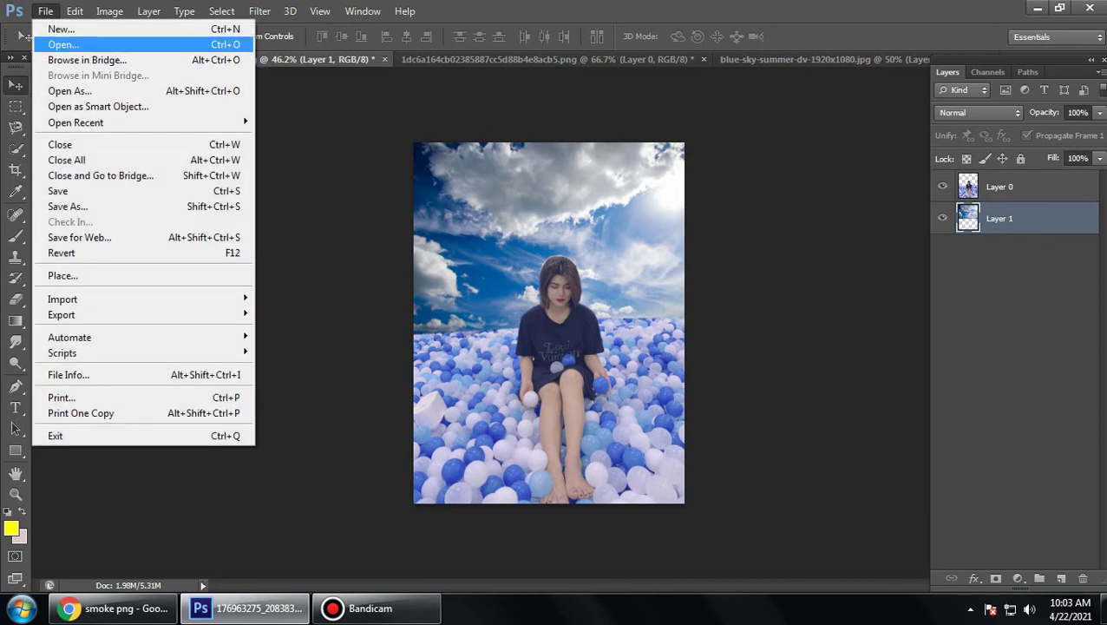
click(69, 44)
scroll(411, 287, down, 5)
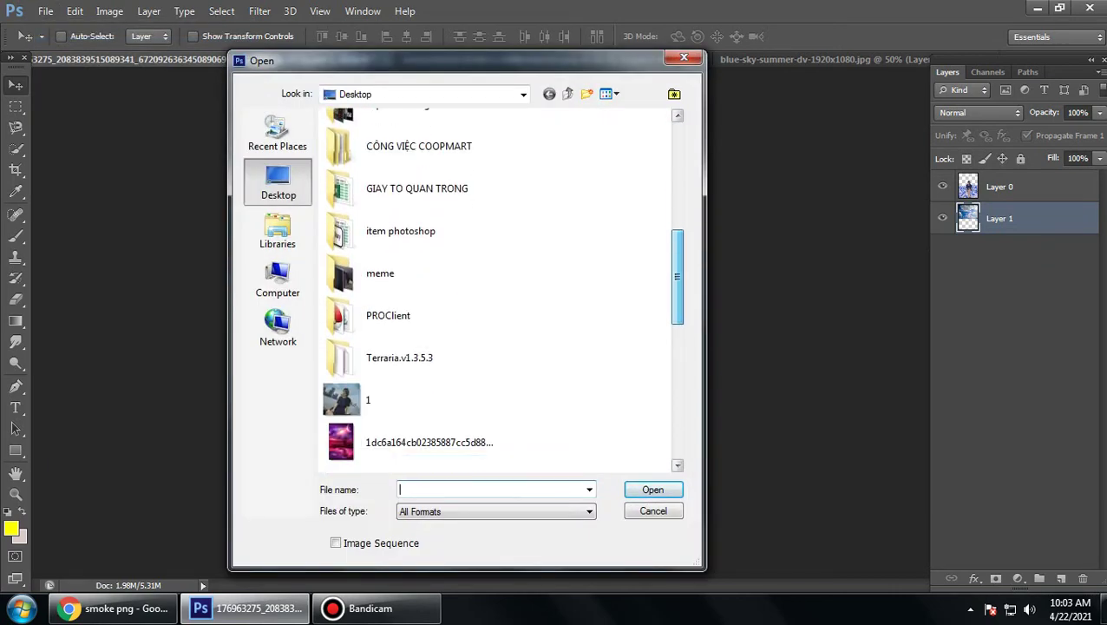
scroll(410, 287, down, 3)
scroll(411, 287, down, 2)
click(410, 228)
key(Return)
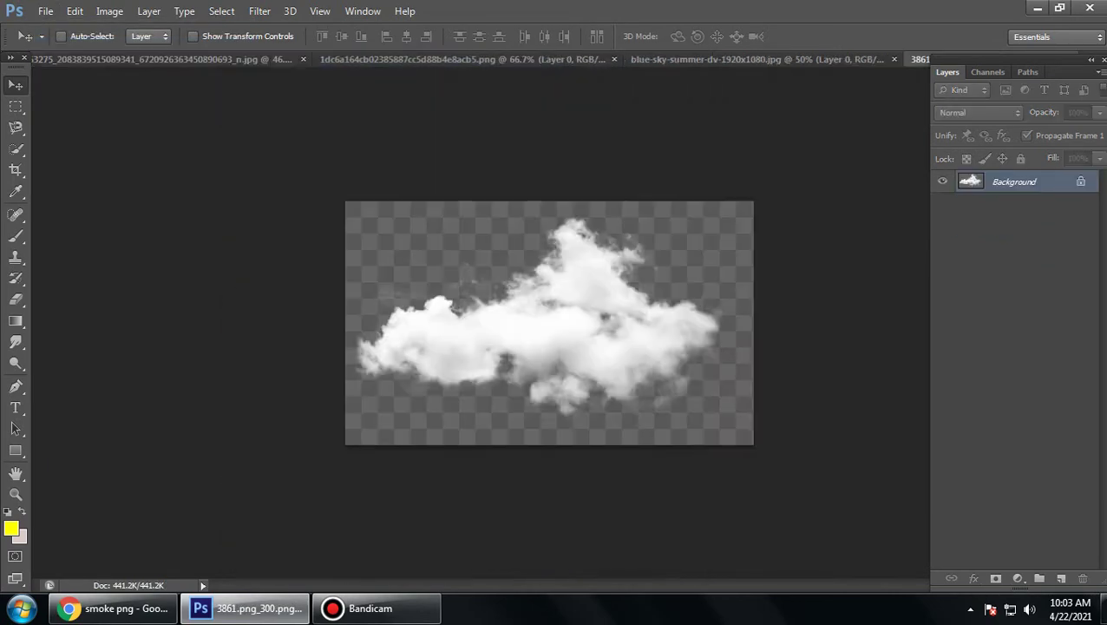
key(Right)
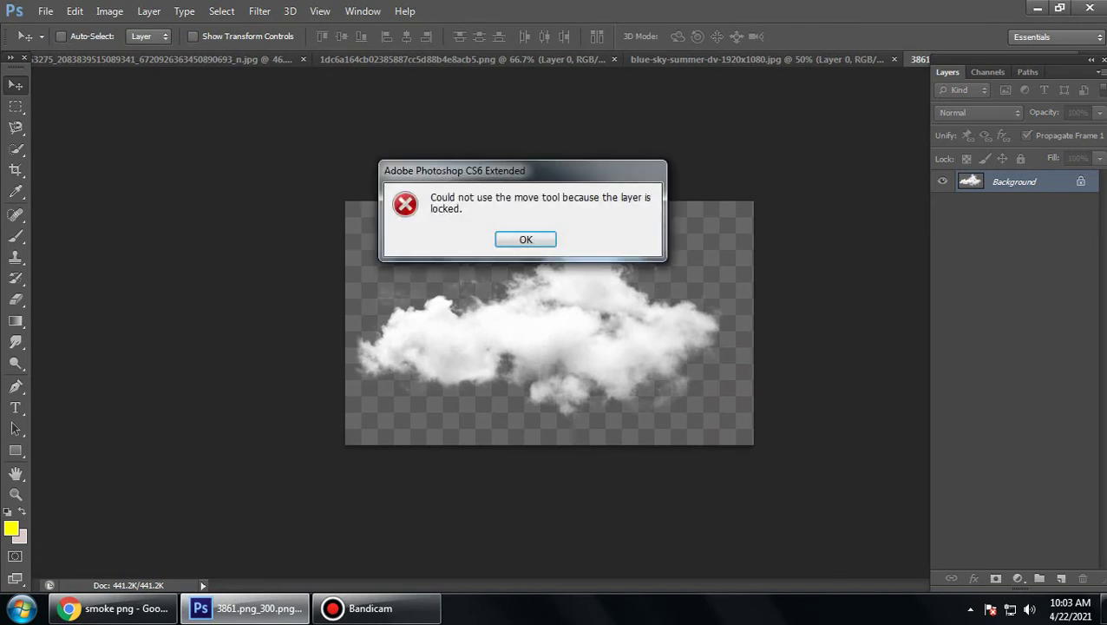
key(Return)
key(Right)
key(Return)
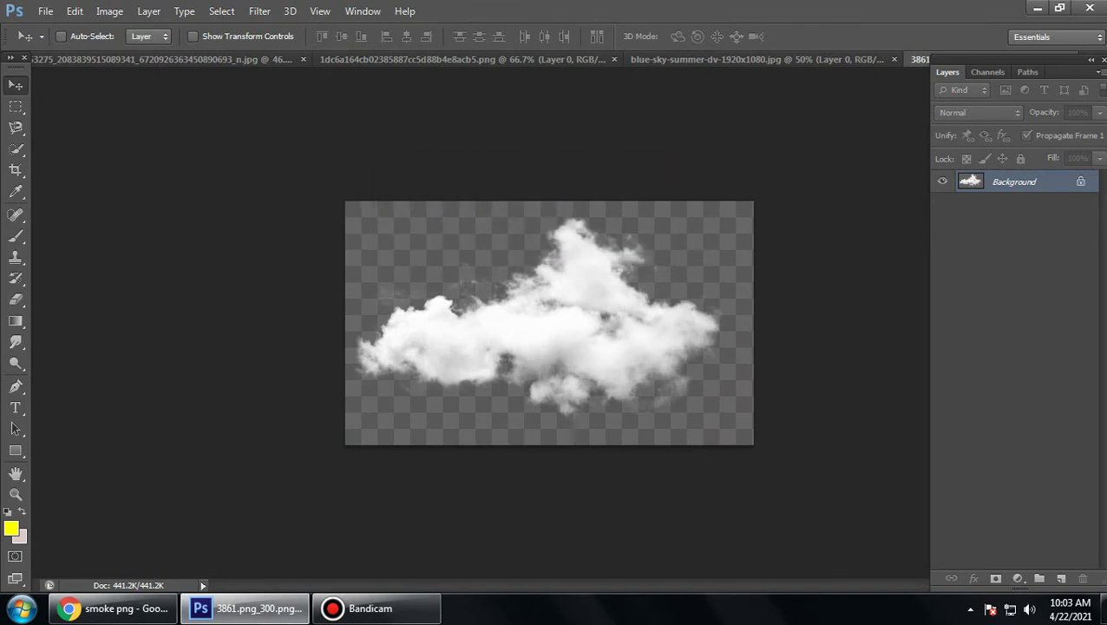
Step: Close the blue-sky, smoke and galaxy documents without saving changes
click(894, 59)
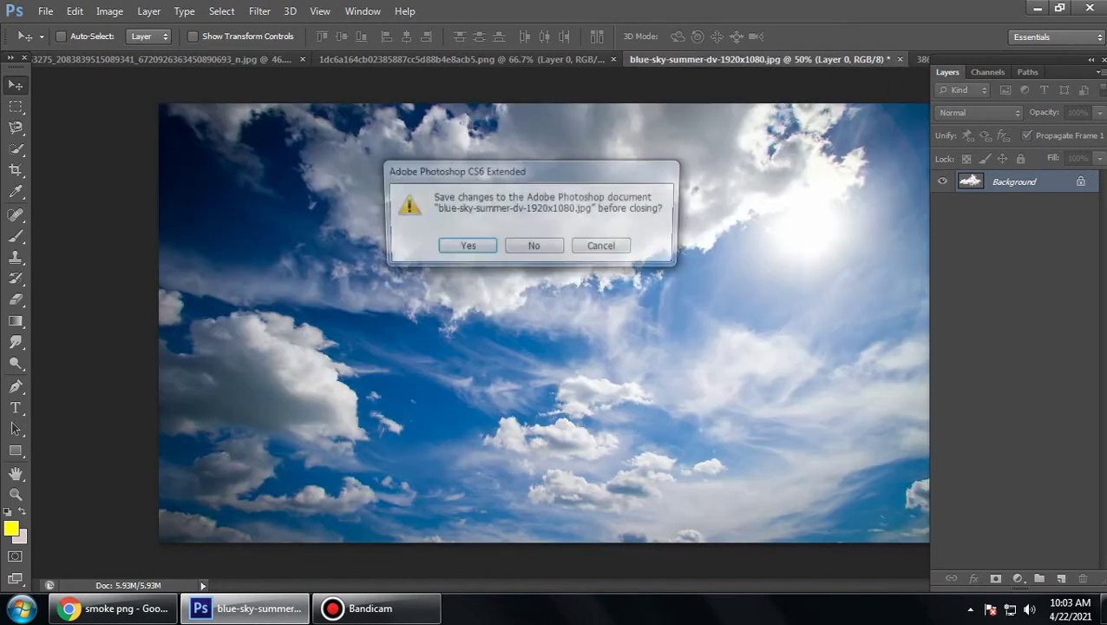
key(Return)
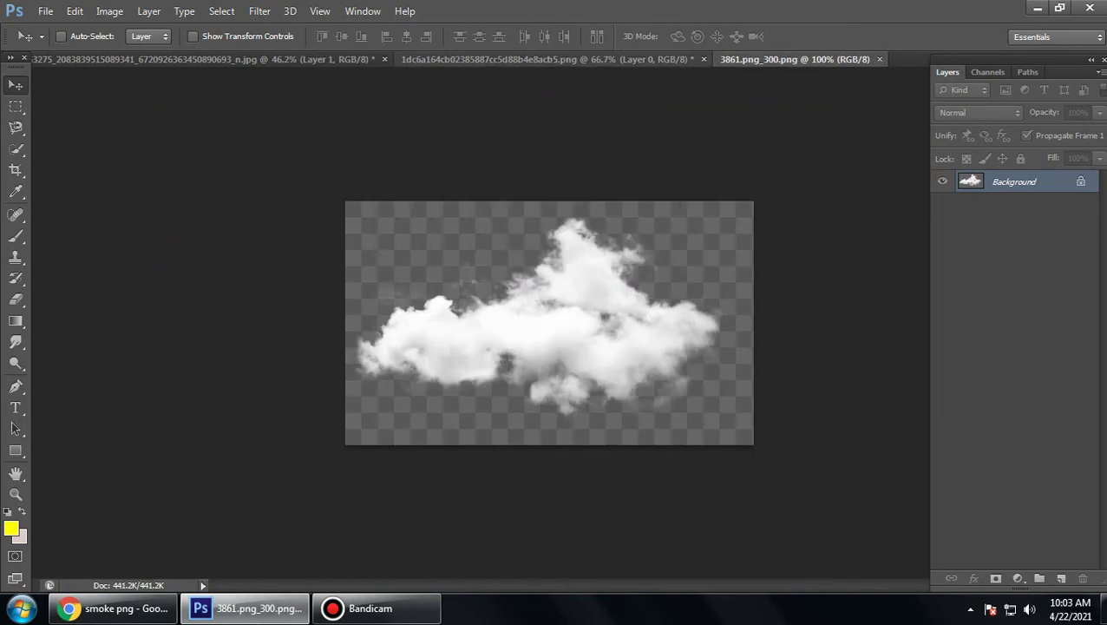
key(ctrl+shift+Tab)
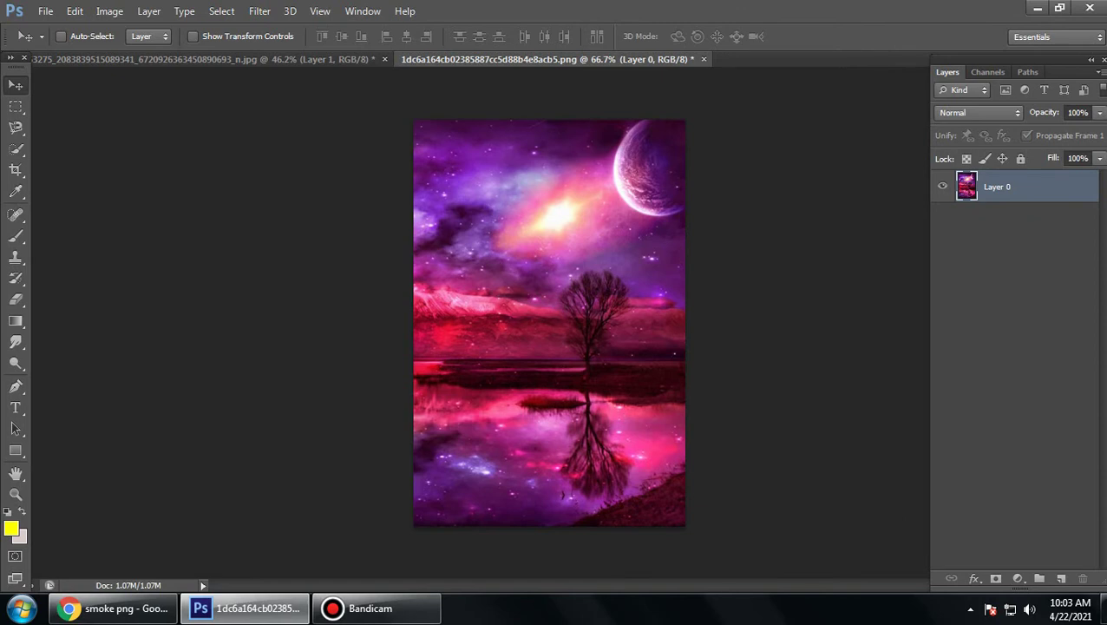
click(703, 59)
click(531, 246)
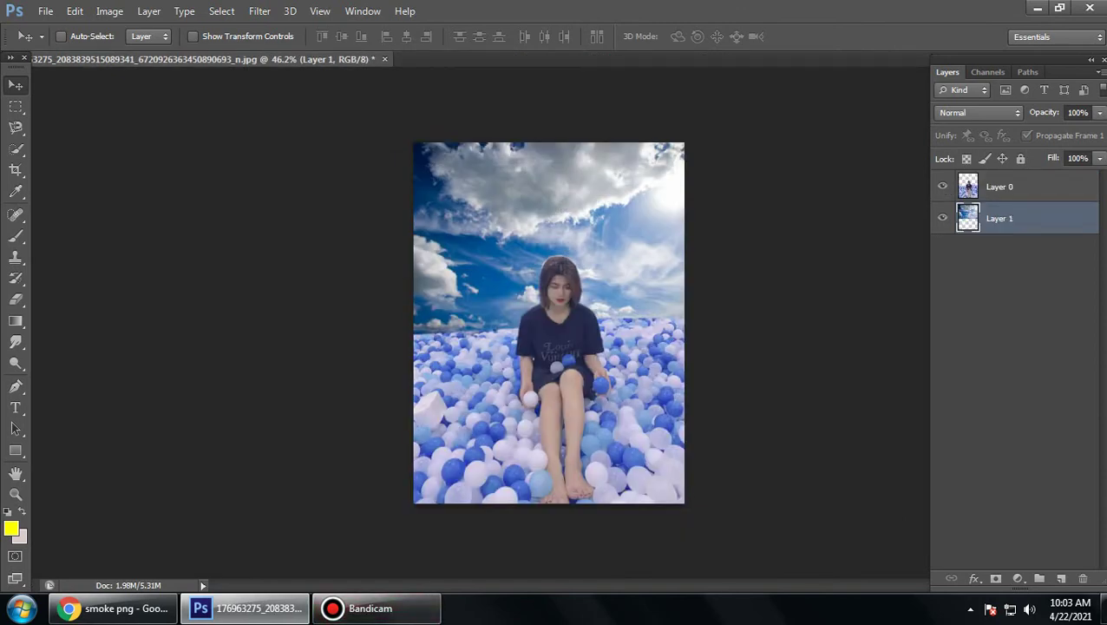
Step: Select the Eraser on Layer 0 with a soft 116 px brush at 0% hardness
key(e)
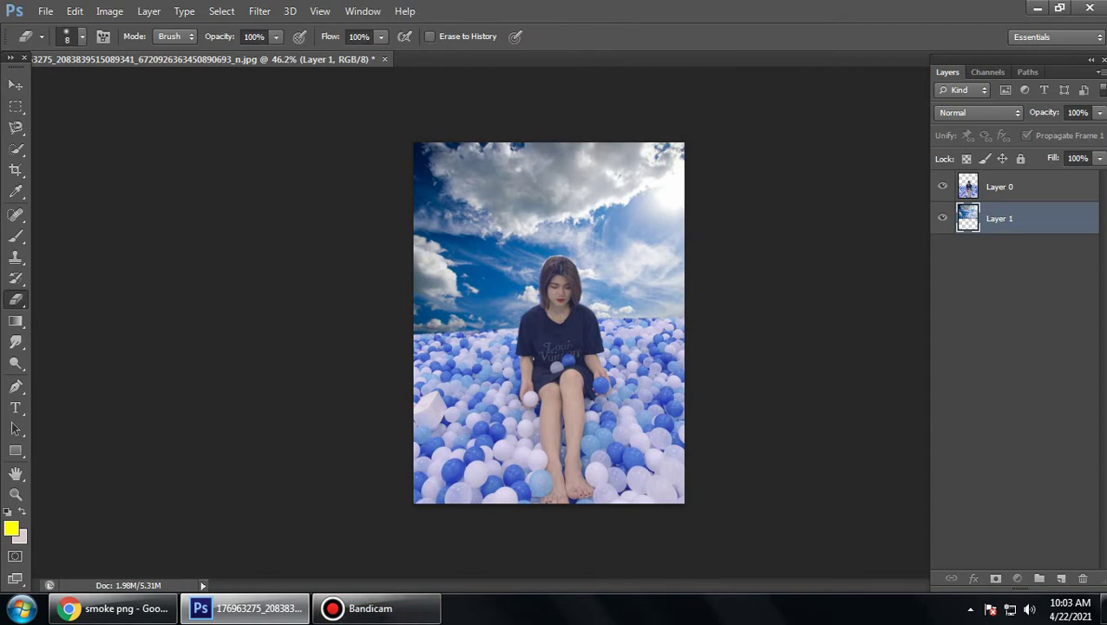
key(alt+bracketright)
click(82, 36)
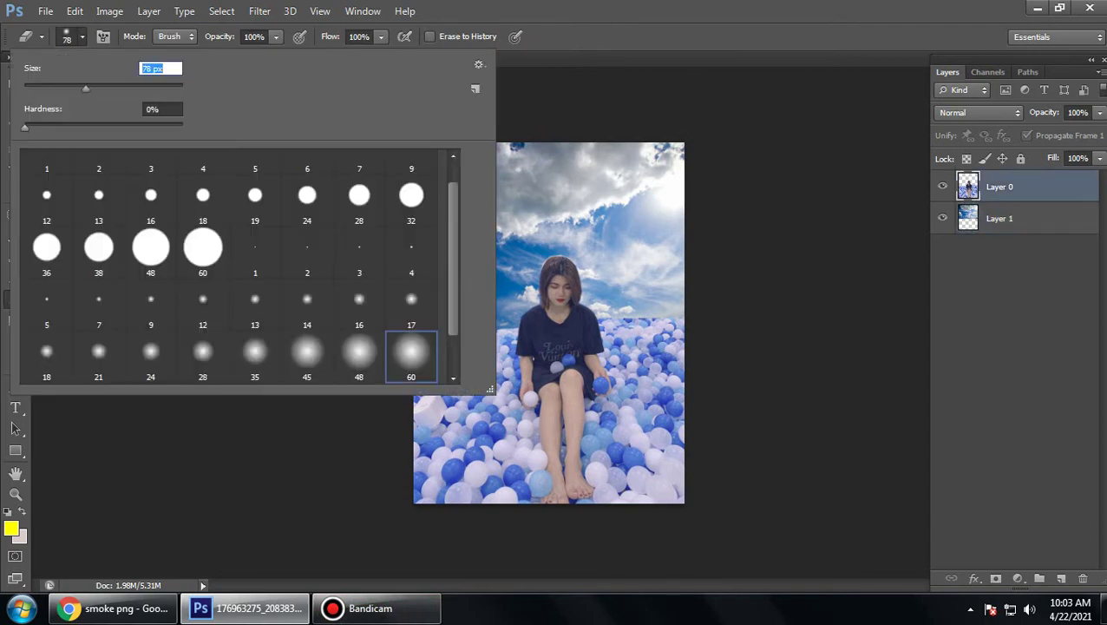
text(116)
key(Return)
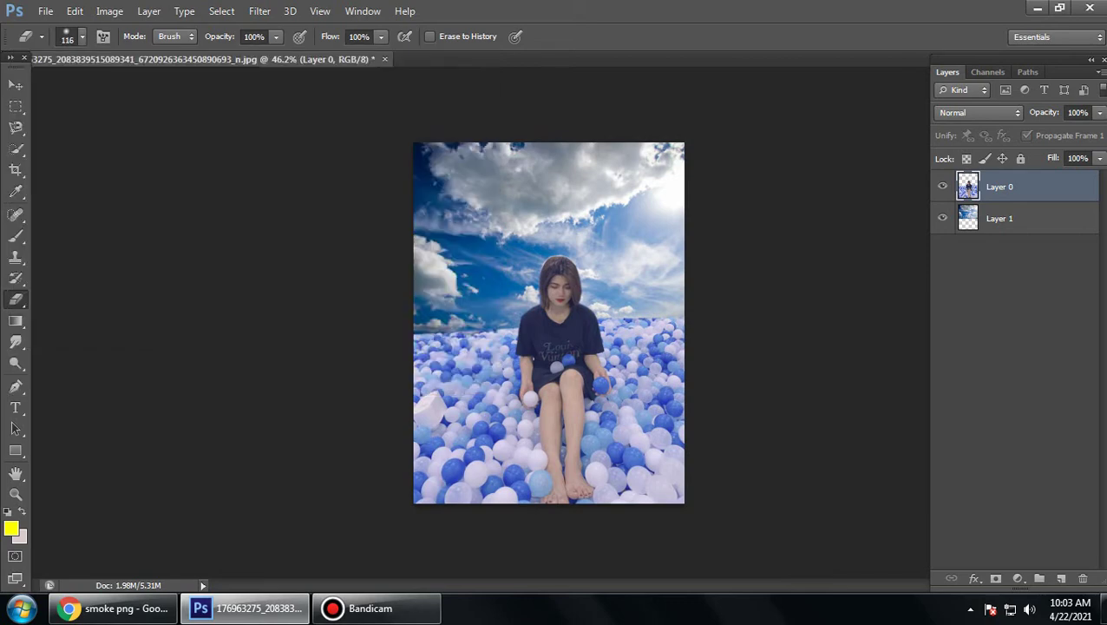
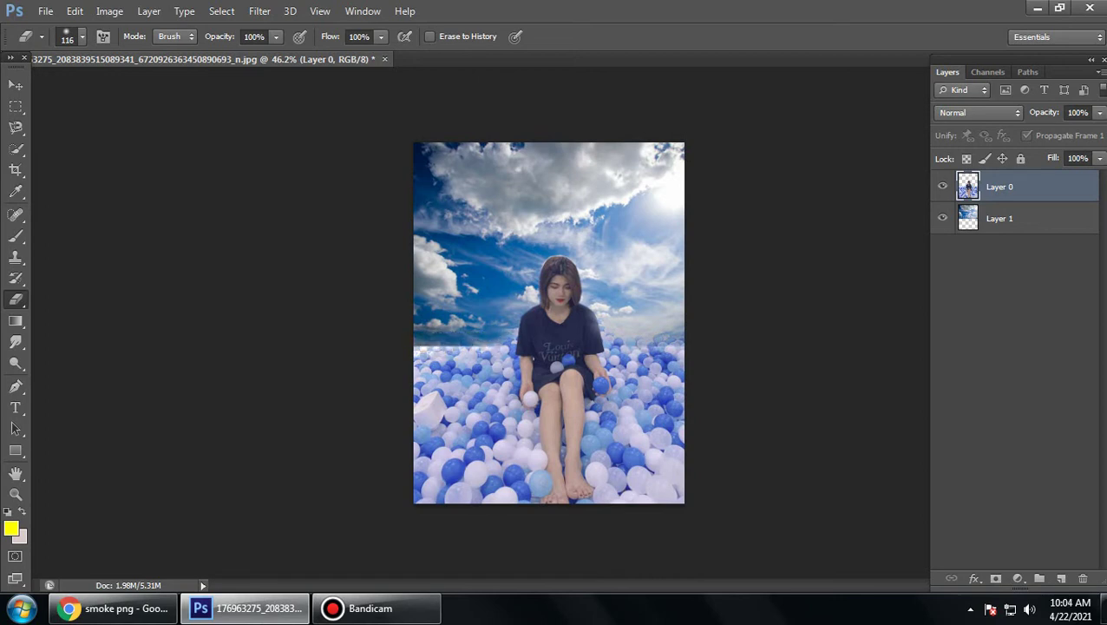
Step: Select the sky background Layer 1 and nudge it slightly down
key(v)
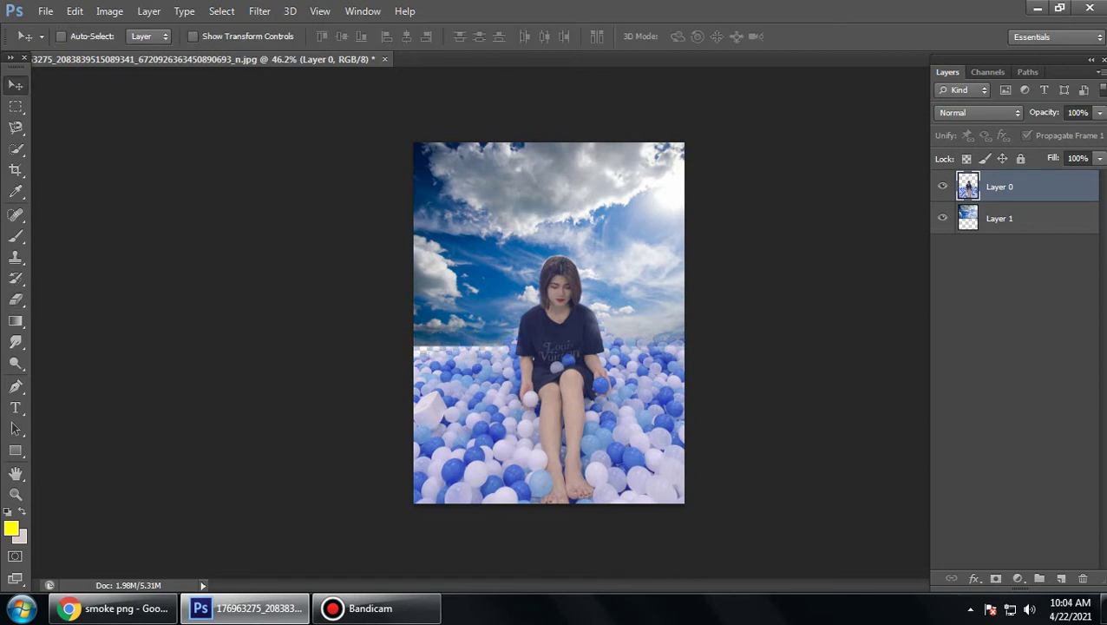
click(1000, 218)
drag(486, 217, 486, 229)
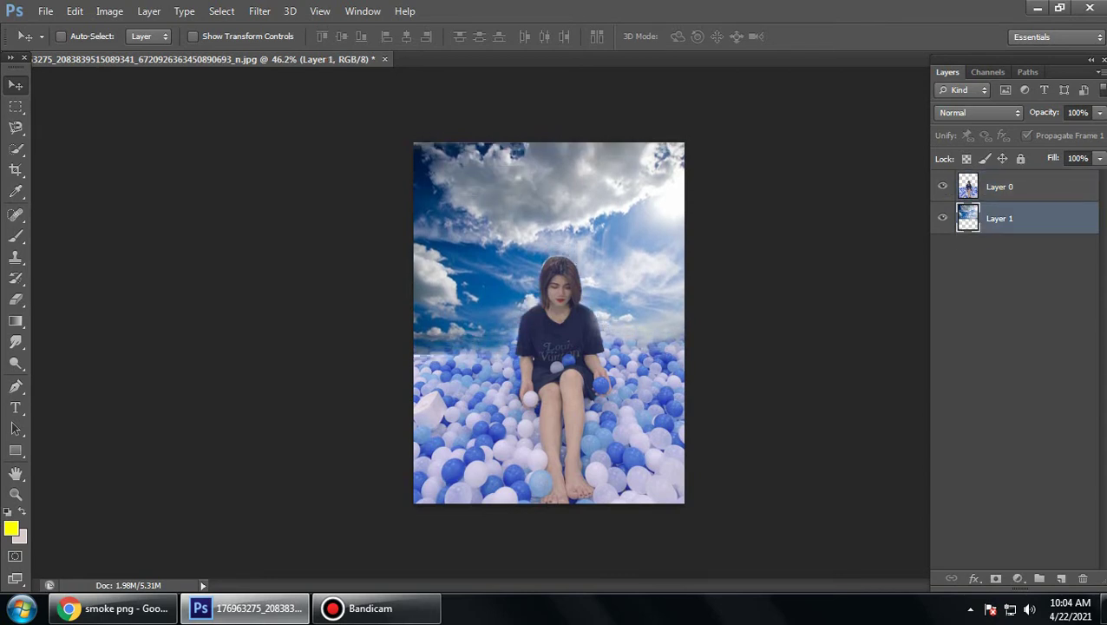
Step: Scale the sky layer to about 108%, shift it left, and apply the transform
key(ctrl+t)
drag(736, 354, 766, 369)
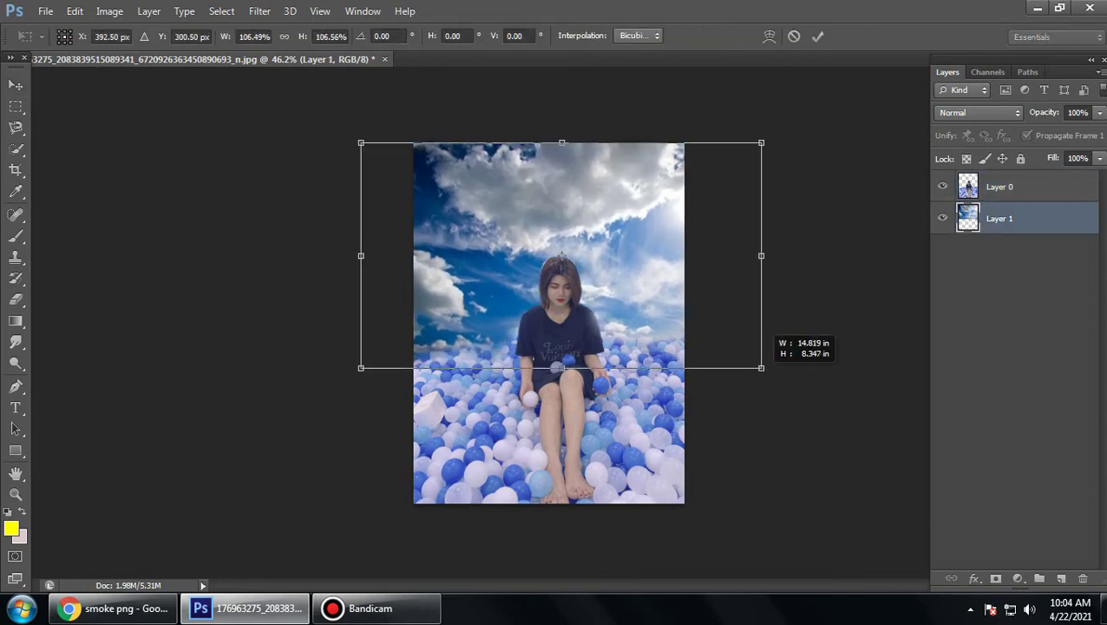
drag(686, 244, 659, 243)
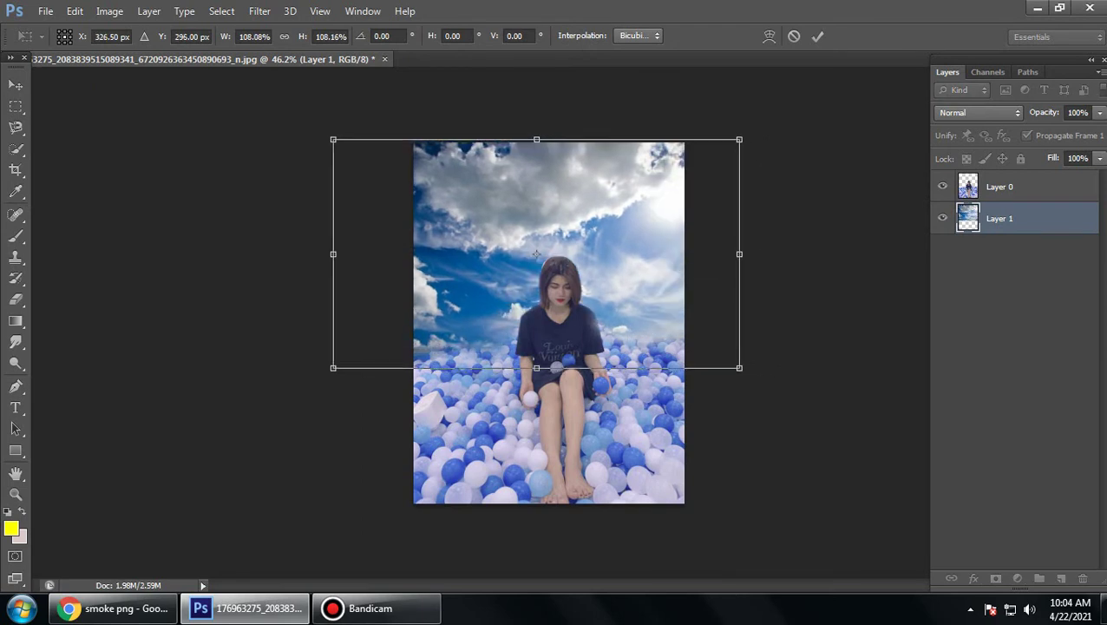
key(v)
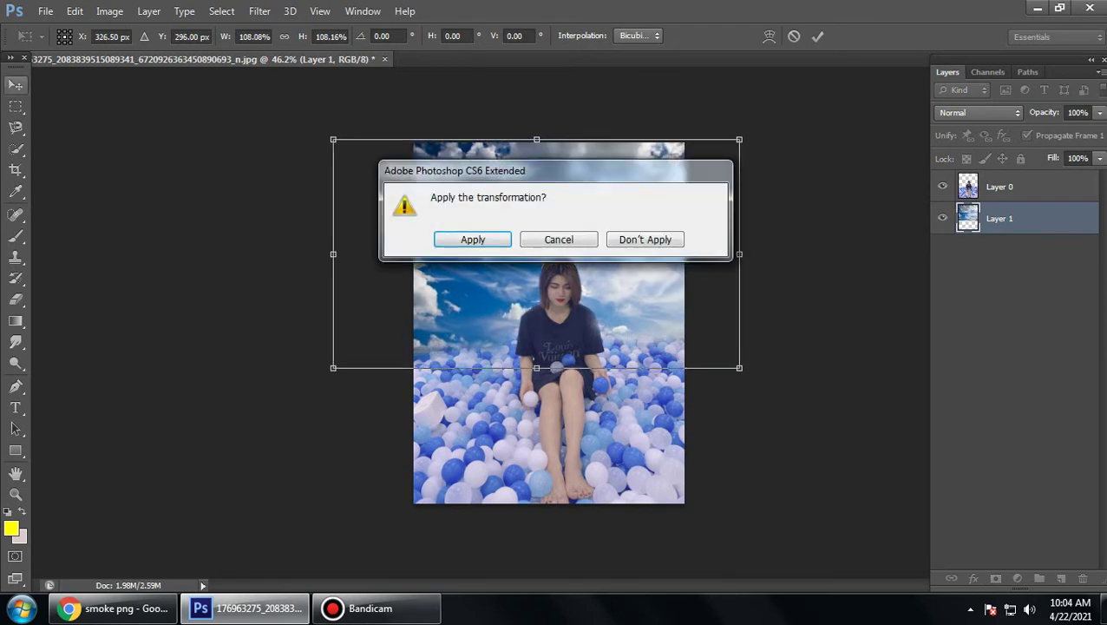
key(Return)
scroll(542, 303, up, 2)
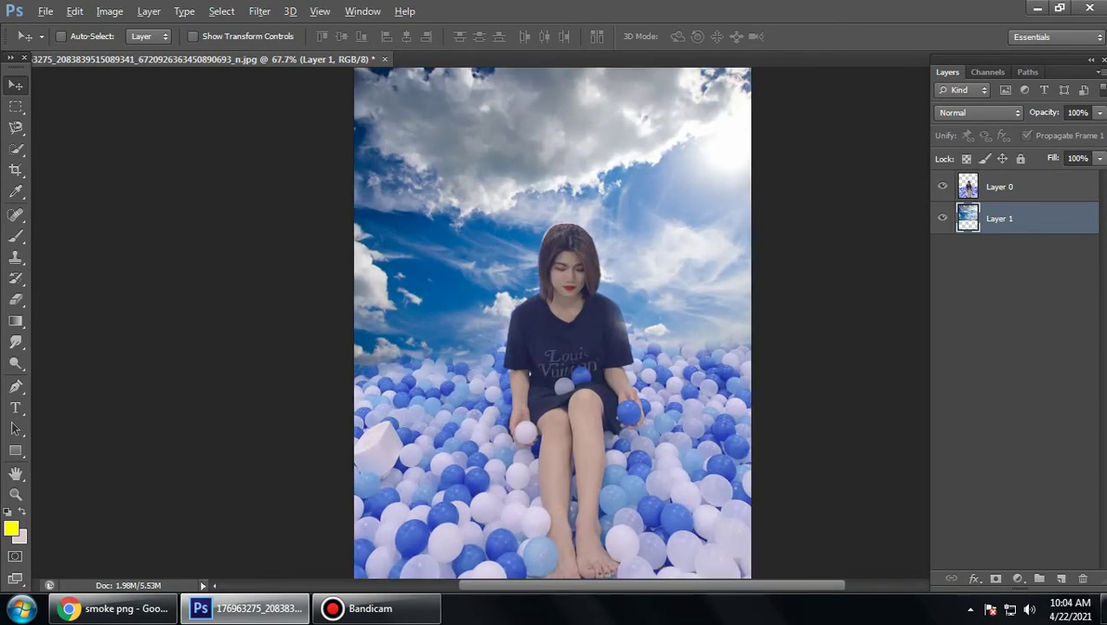
scroll(534, 287, down, 1)
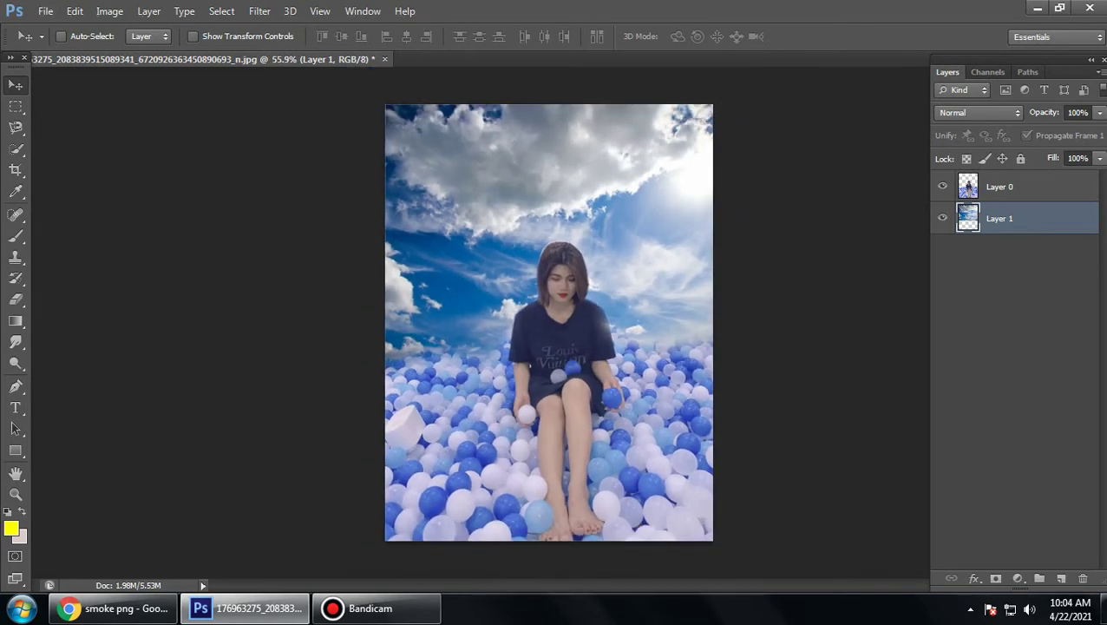
scroll(534, 286, up, 1)
scroll(534, 286, up, 2)
scroll(534, 287, up, 2)
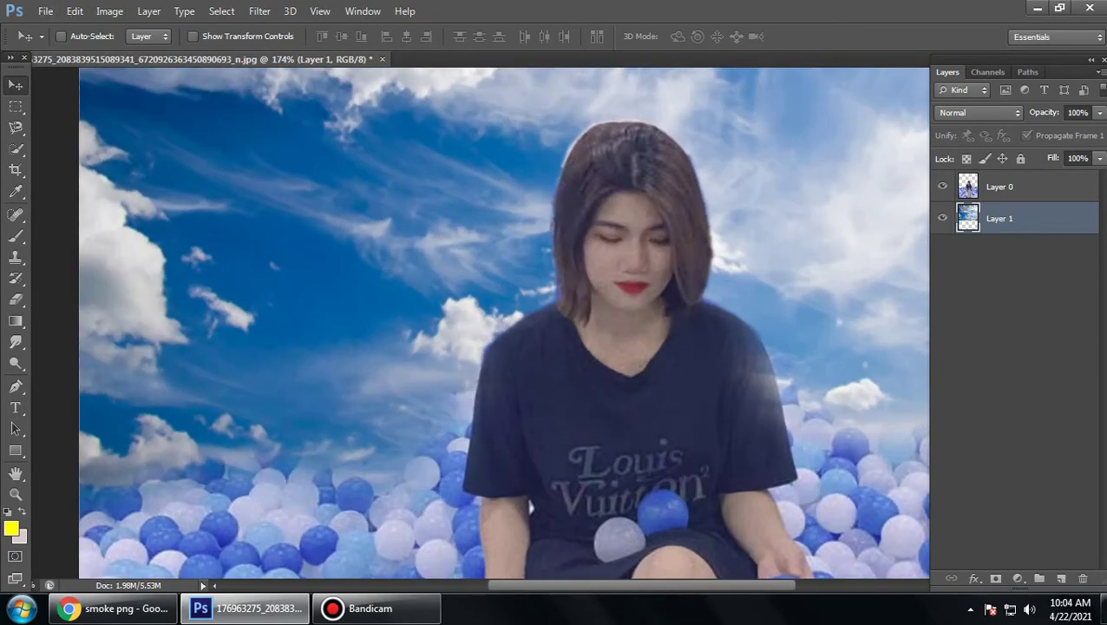
Step: Ready a 26 px Eraser on Layer 0 after checking the background with the layer hidden
key(e)
click(998, 186)
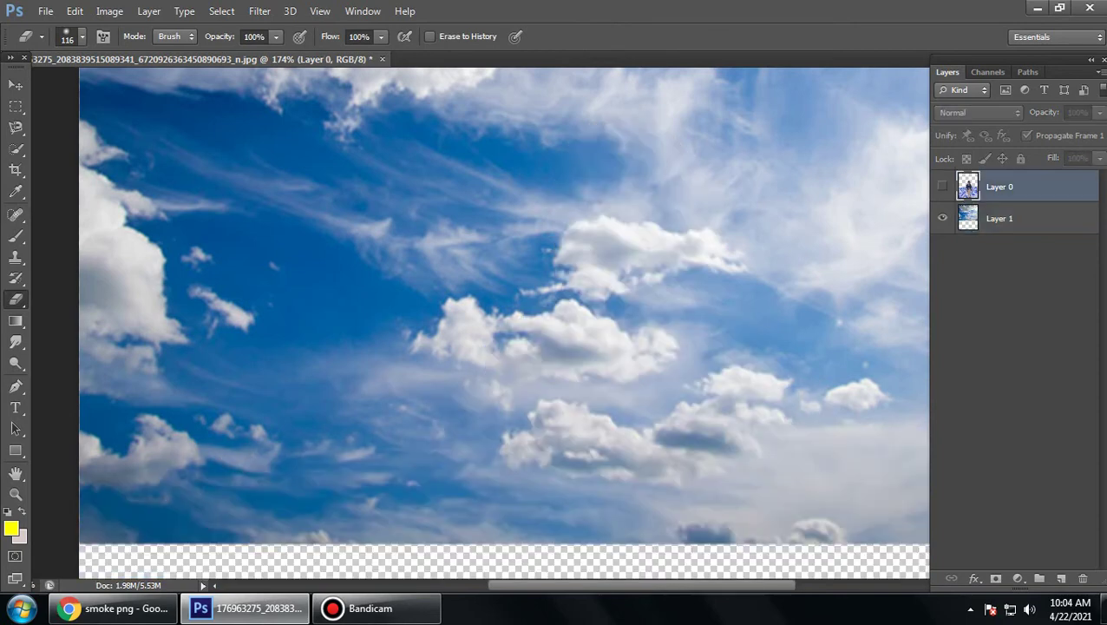
click(942, 185)
click(82, 36)
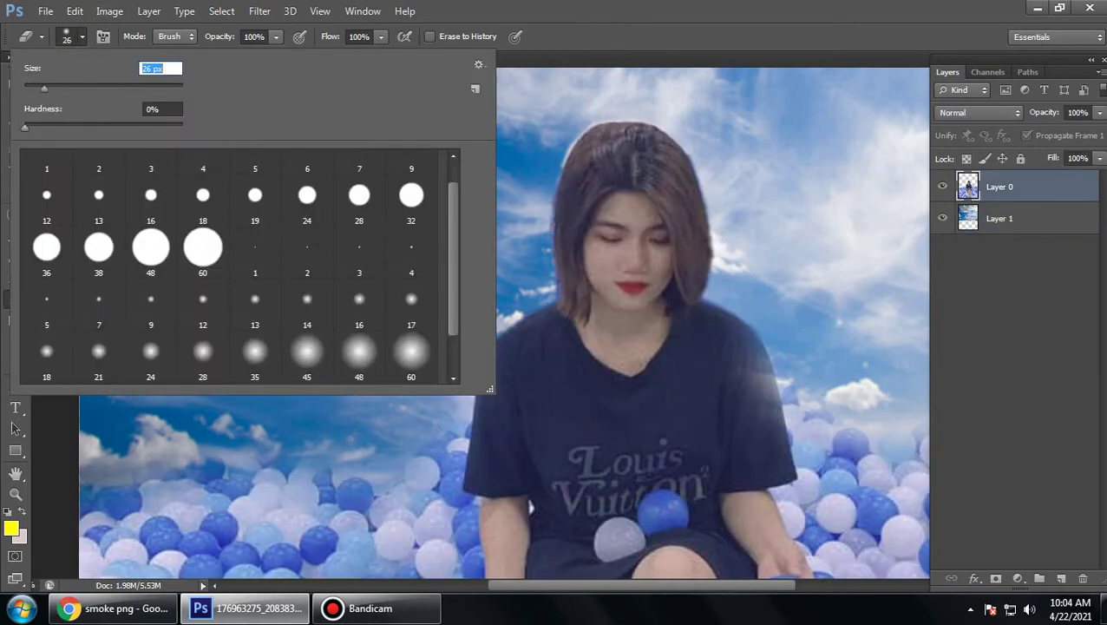
key(Escape)
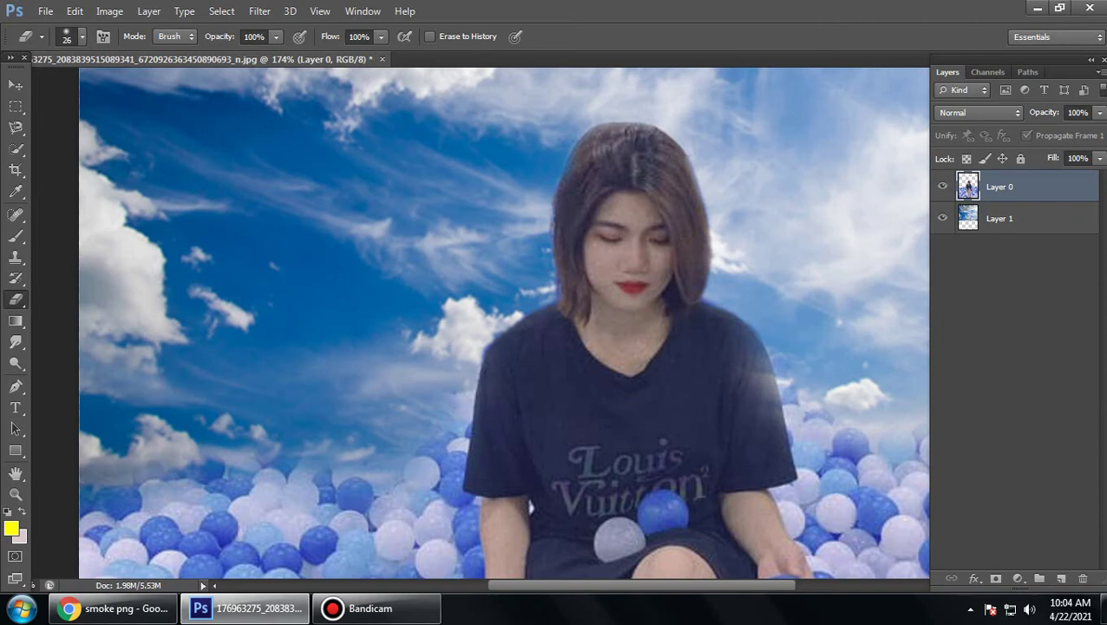
scroll(504, 322, down, 2)
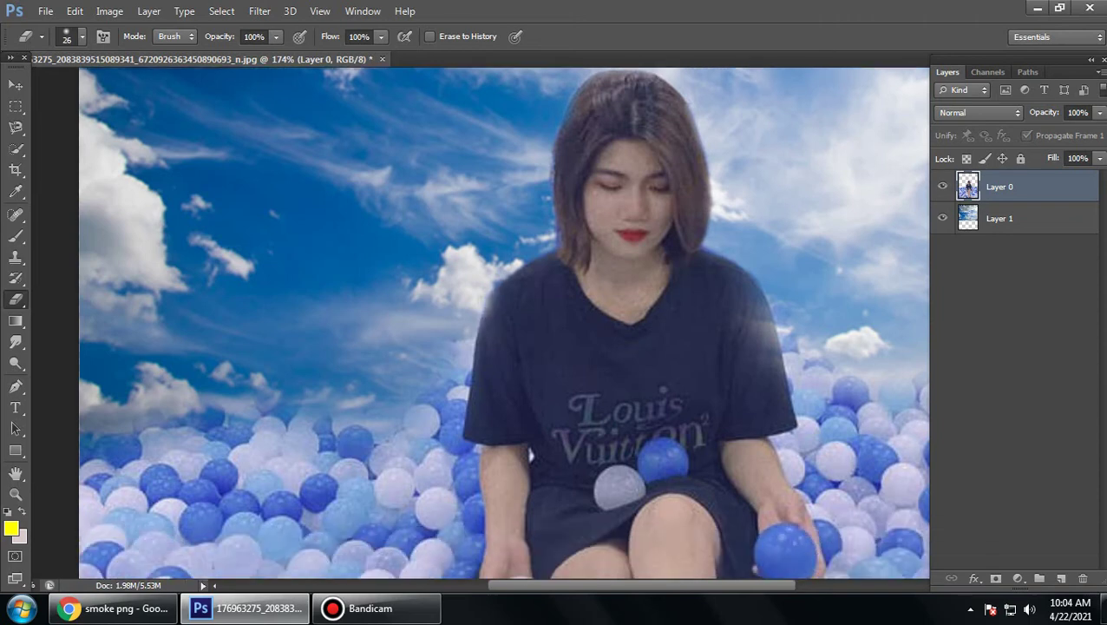
scroll(504, 322, down, 2)
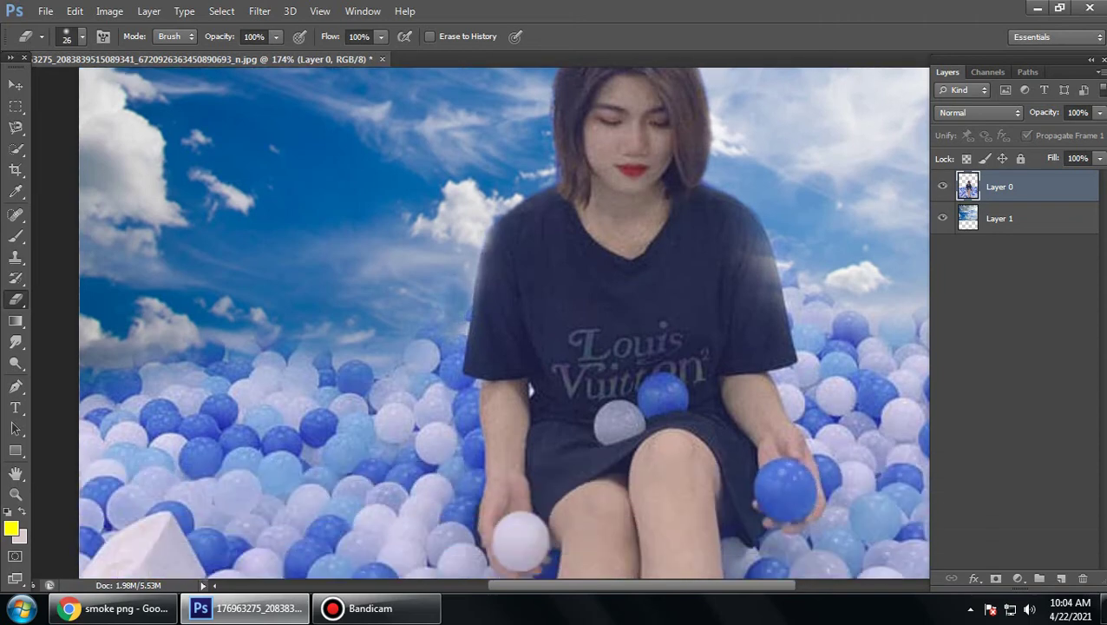
scroll(503, 322, down, 1)
scroll(503, 322, down, 4)
scroll(503, 322, down, 1)
scroll(709, 373, down, 3)
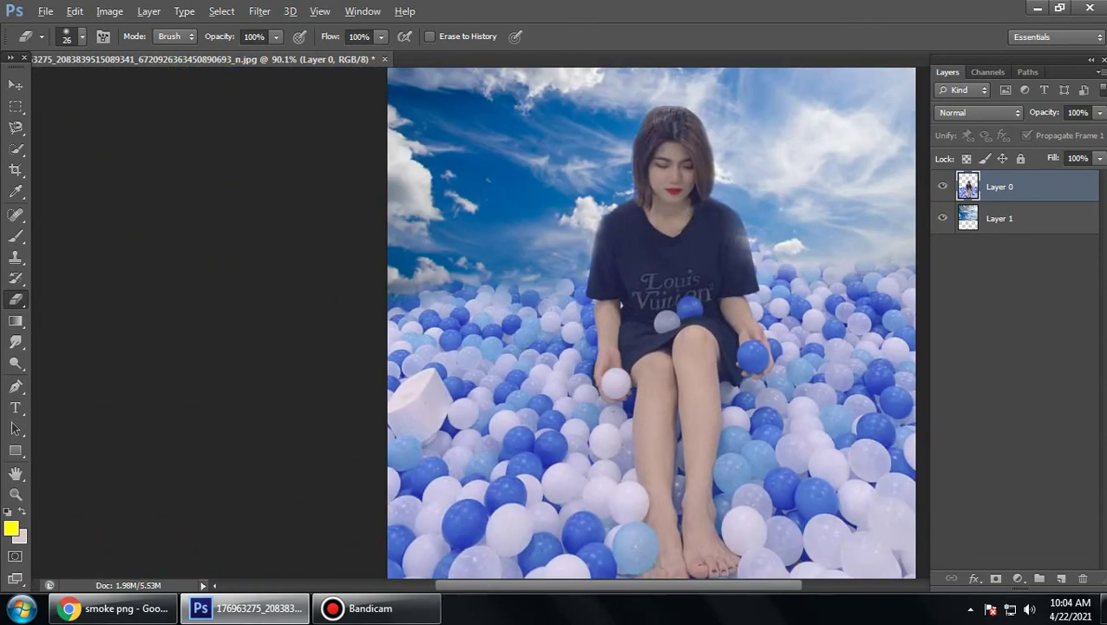
scroll(709, 373, down, 1)
scroll(709, 374, down, 2)
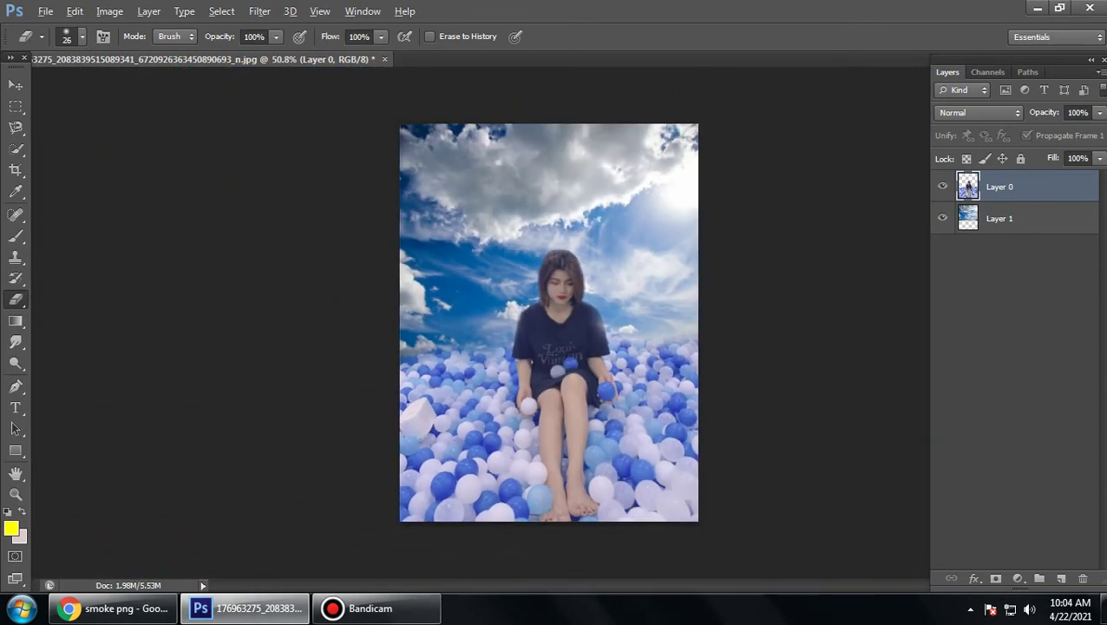
scroll(709, 374, up, 3)
scroll(709, 373, down, 2)
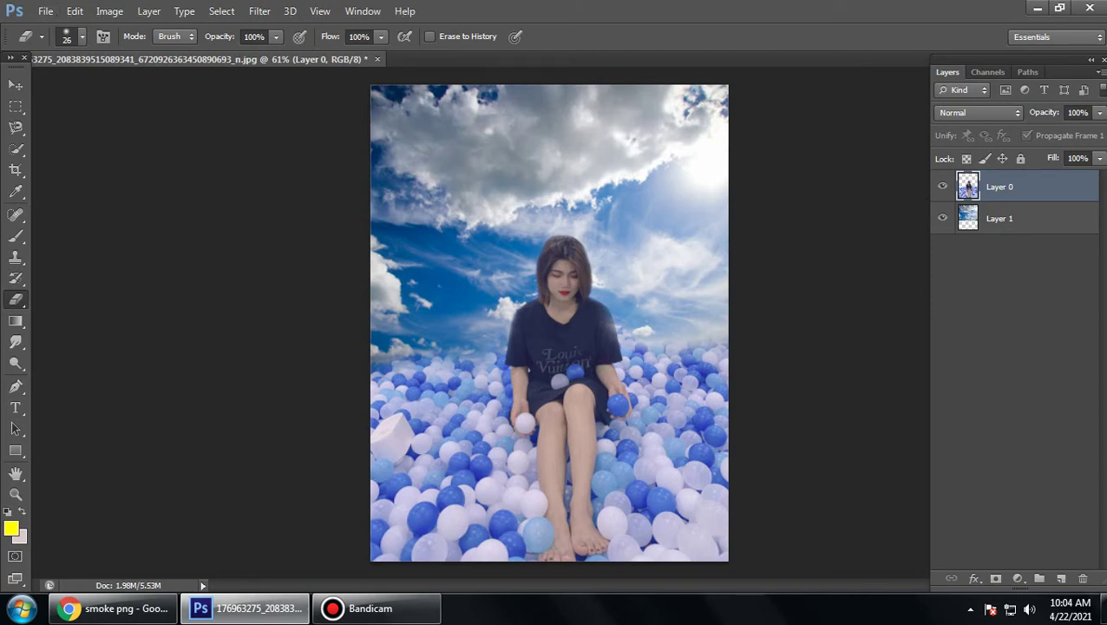
Step: Return to Chrome's smoke png image results and preview the vhv.rs smoke image
click(113, 608)
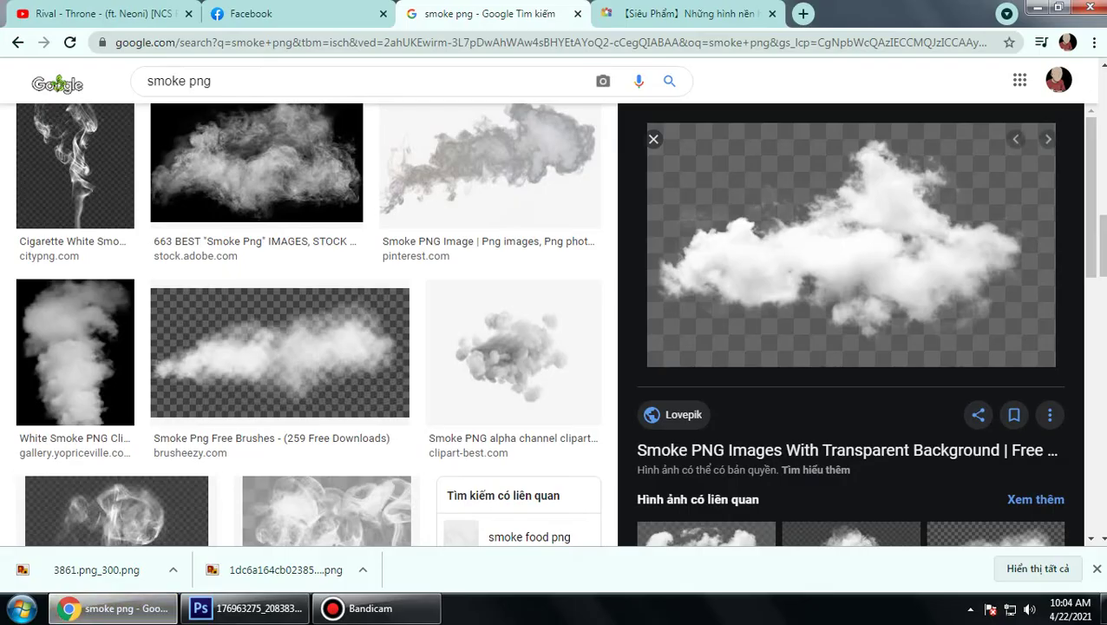
scroll(309, 321, down, 2)
scroll(309, 321, down, 1)
scroll(309, 321, down, 3)
scroll(351, 261, down, 3)
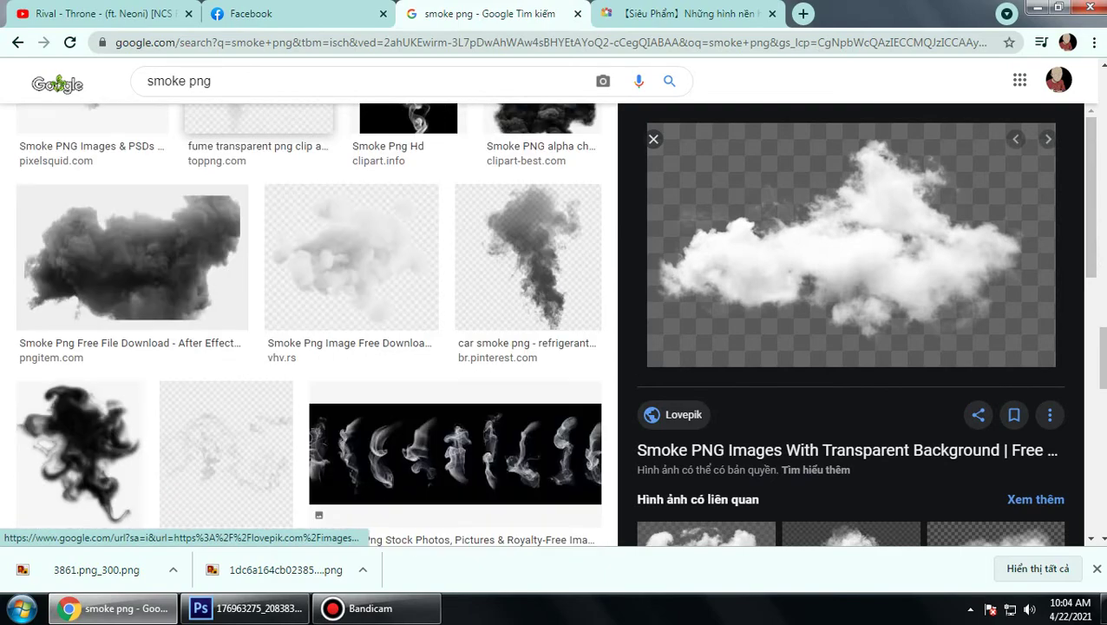
scroll(352, 260, down, 1)
scroll(352, 261, up, 1)
click(352, 243)
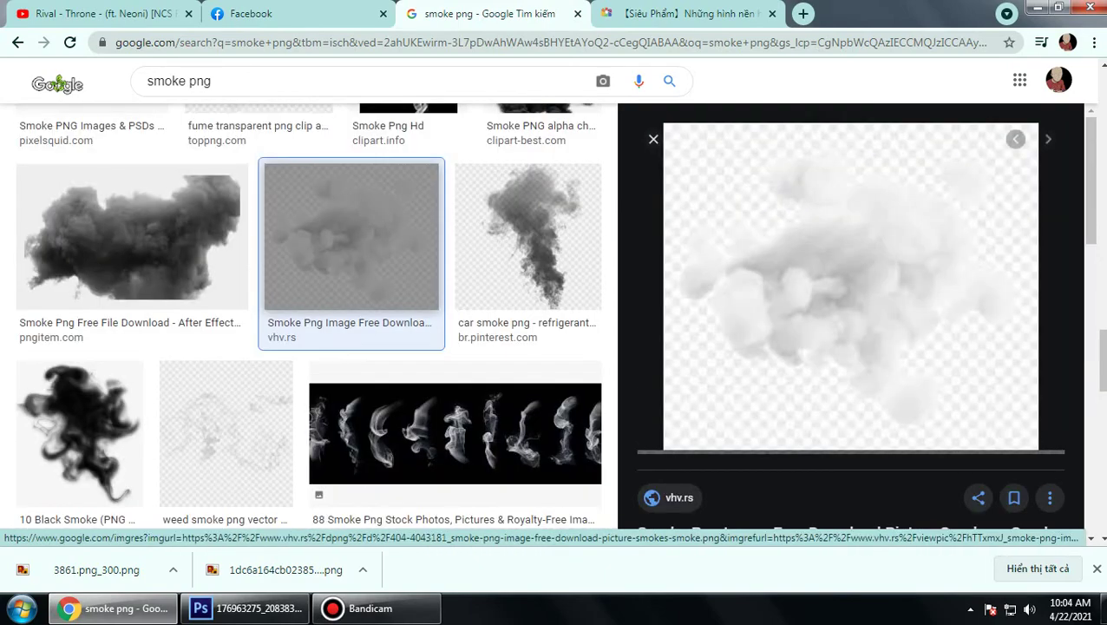
Step: Bring up the previewed smoke image's context menu, then dismiss it
scroll(309, 321, down, 2)
scroll(308, 321, down, 3)
scroll(309, 321, down, 3)
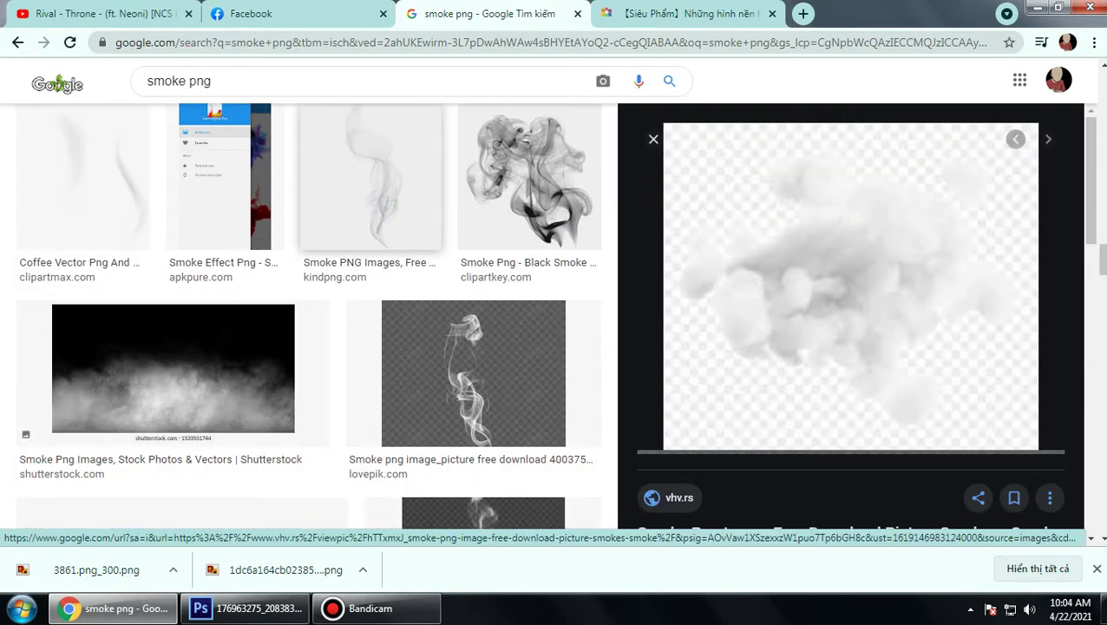
scroll(309, 321, down, 2)
right_click(767, 297)
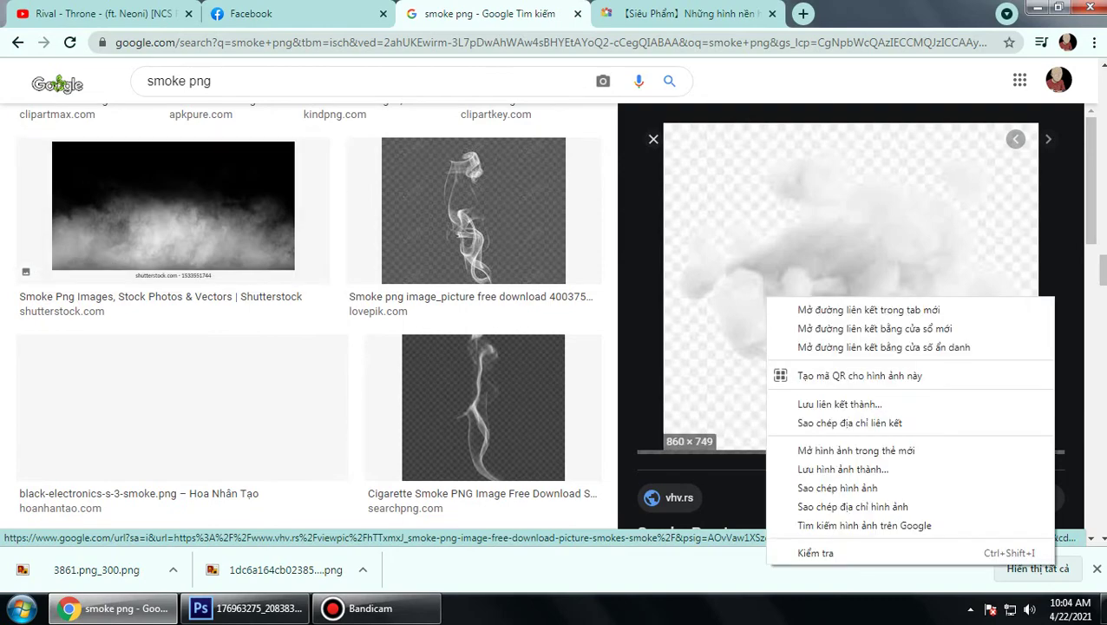
key(Escape)
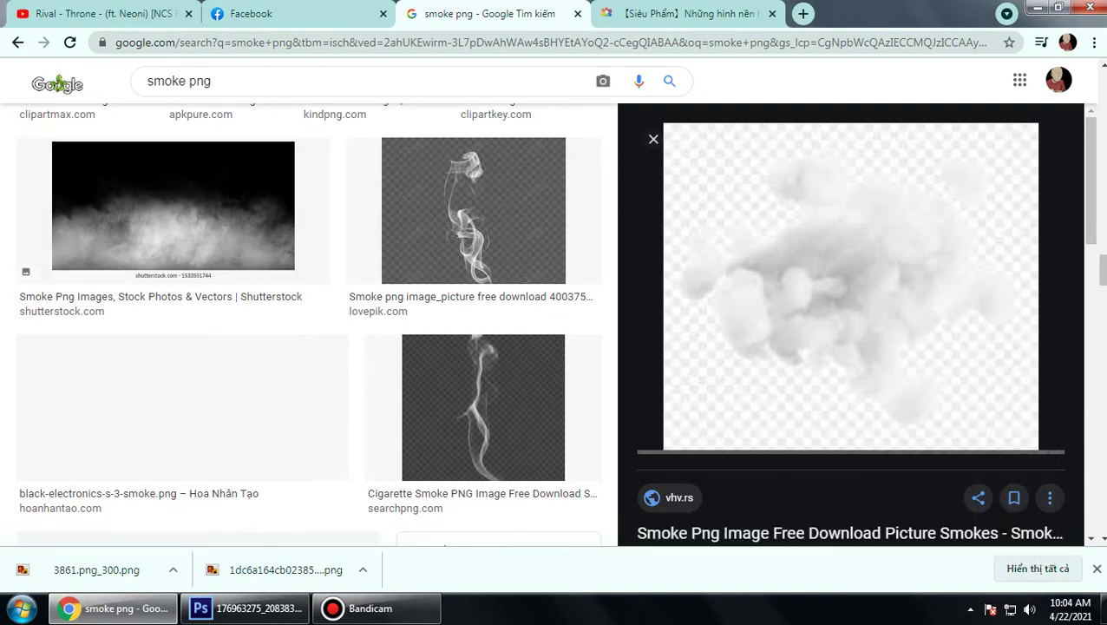
Step: Scroll the image results and preview the sport-smoke image
scroll(851, 329, down, 5)
scroll(850, 330, up, 5)
scroll(347, 260, down, 5)
scroll(347, 260, down, 5)
scroll(347, 260, down, 5)
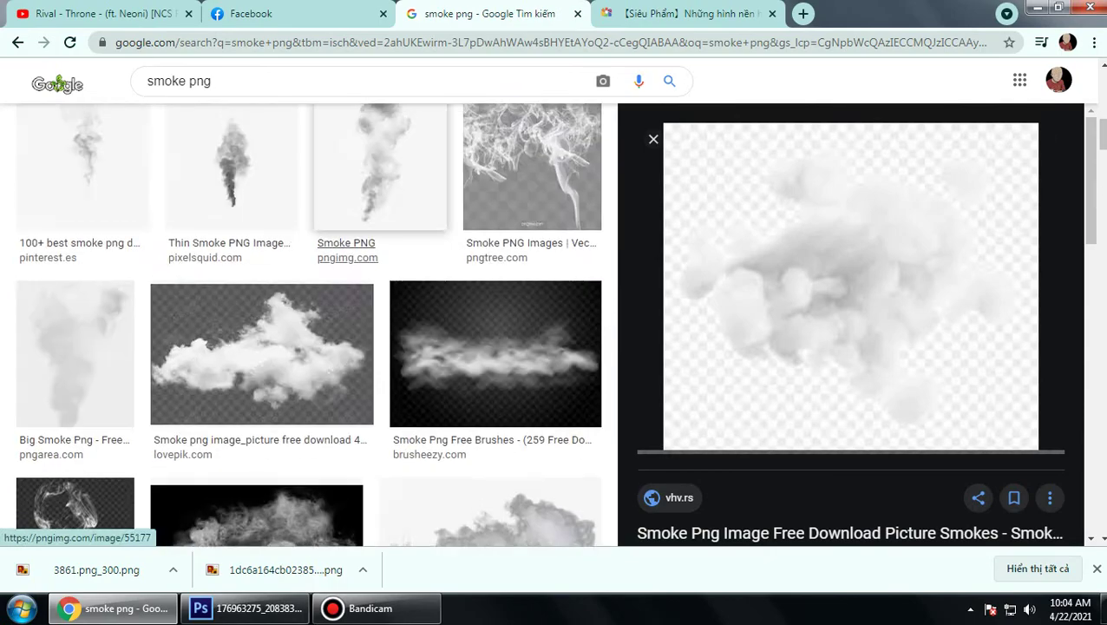
scroll(347, 261, down, 5)
scroll(347, 199, up, 2)
click(111, 304)
Step: Start saving the sport-smoke image, then cancel the save dialog
right_click(823, 286)
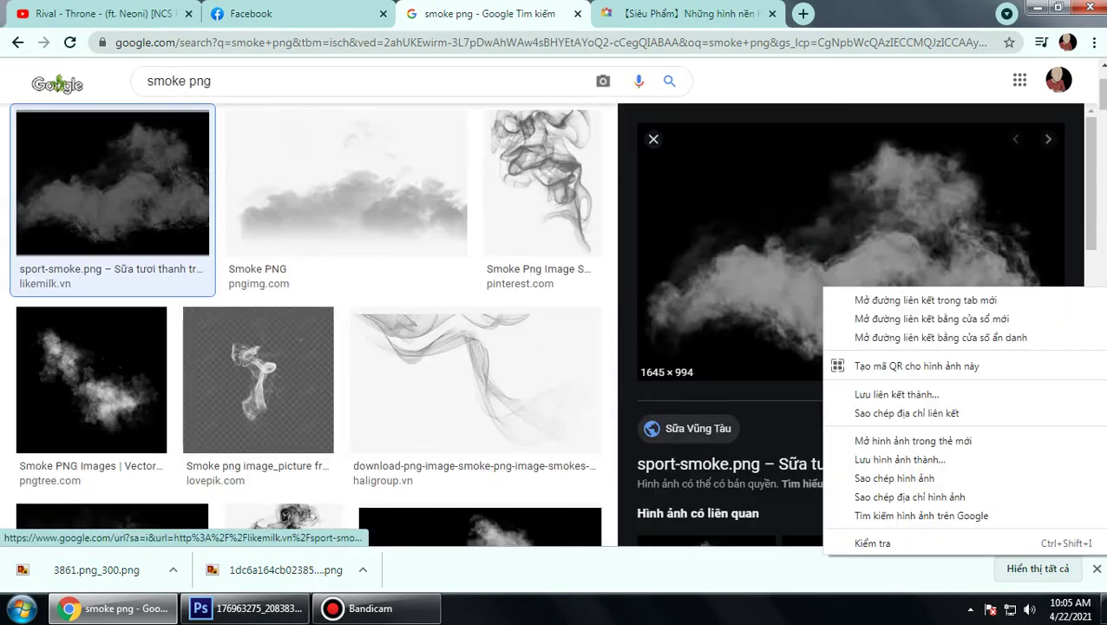
click(900, 459)
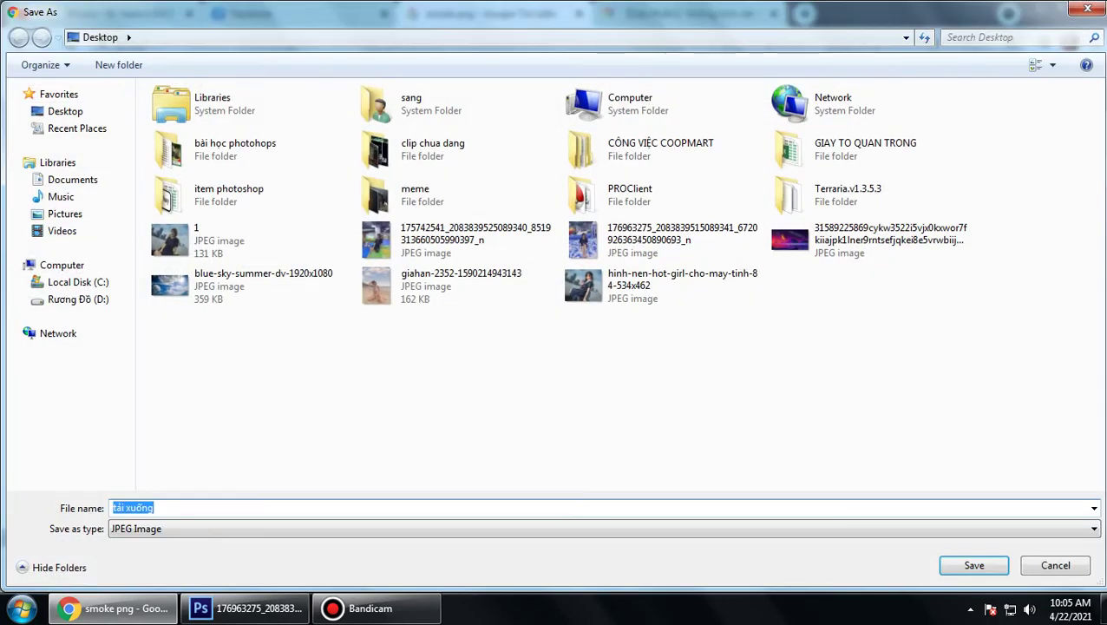
key(Escape)
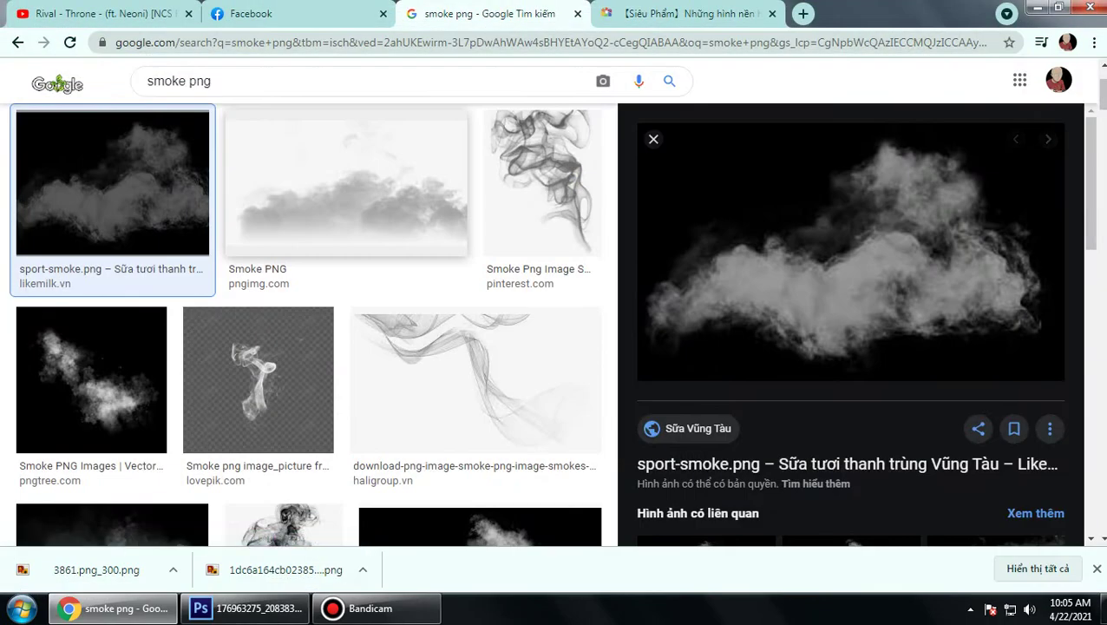
Step: Preview the pngimg, Shutterstock and Brusheezy smoke images in turn
click(348, 200)
scroll(347, 217, down, 3)
scroll(347, 217, down, 1)
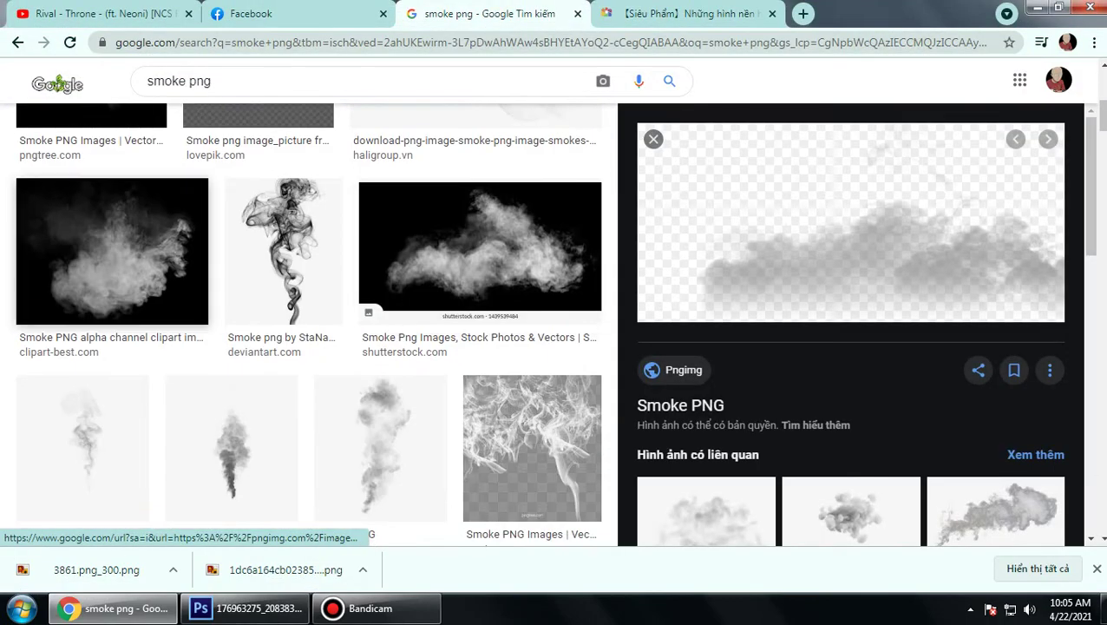
click(480, 252)
scroll(480, 252, down, 3)
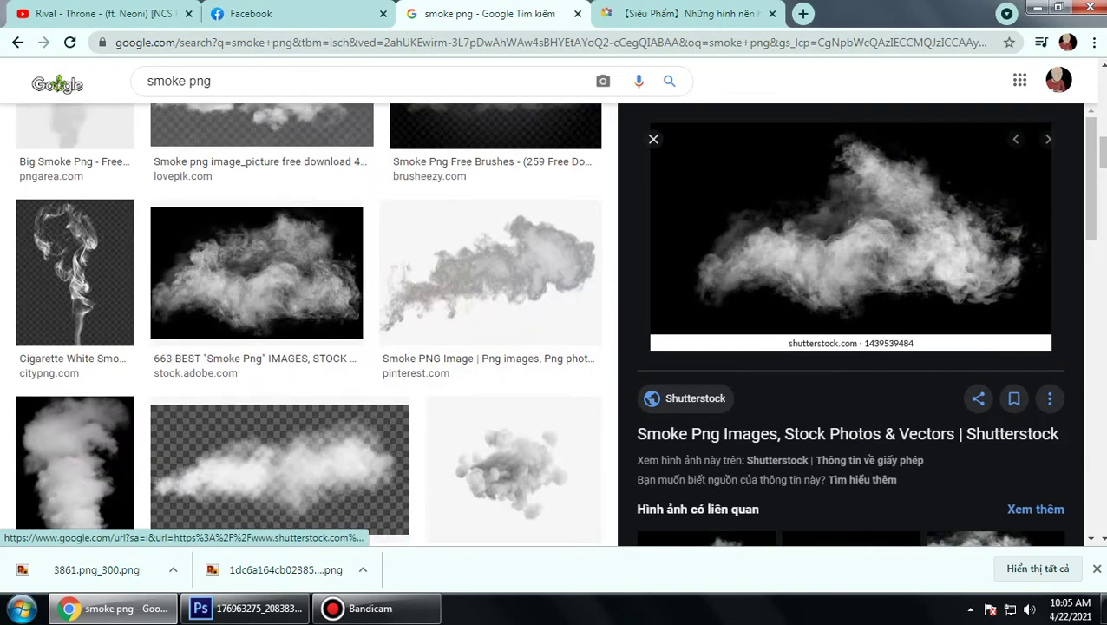
scroll(850, 260, down, 5)
scroll(851, 261, down, 3)
scroll(304, 347, down, 3)
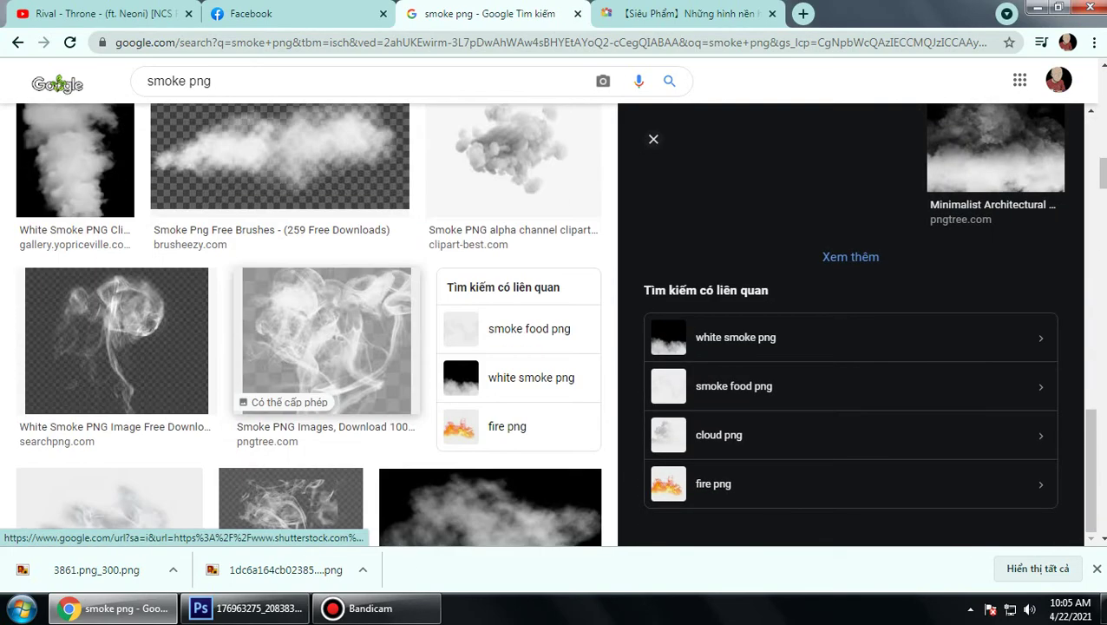
click(279, 165)
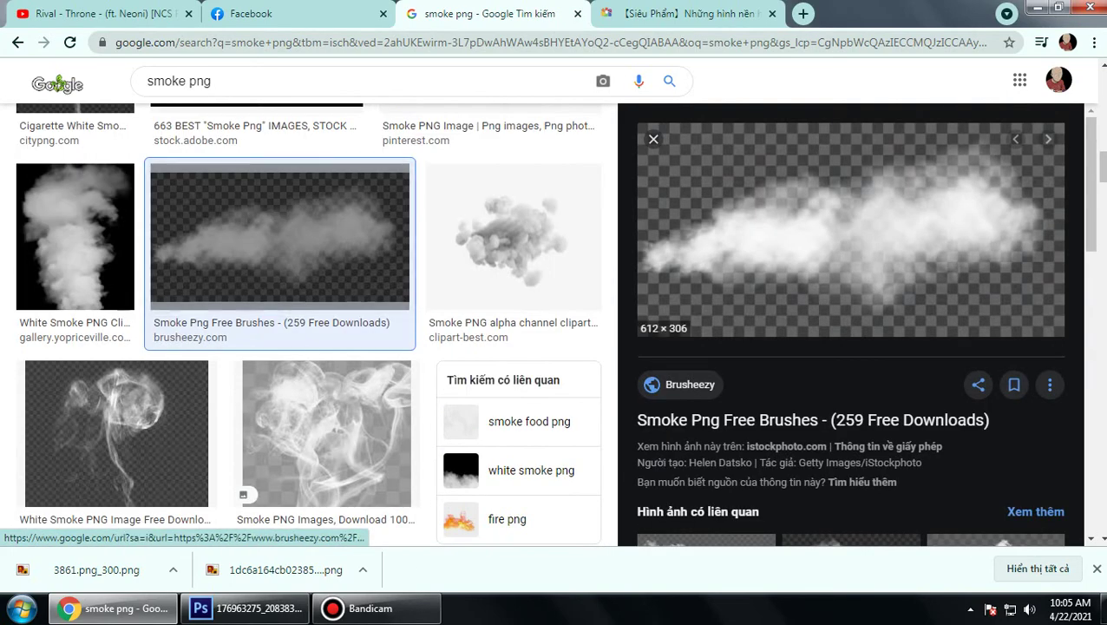
Step: Start saving the Brusheezy smoke image, then cancel the save dialog
right_click(824, 217)
click(900, 388)
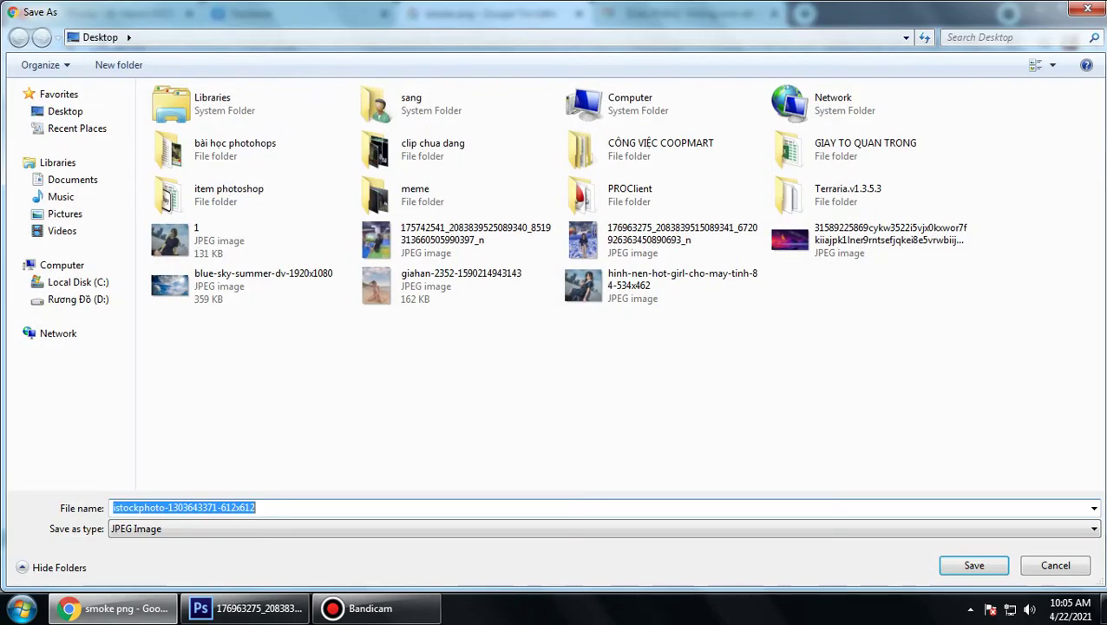
key(Escape)
Step: Preview the Adobe Stock smoke cloud image and cancel saving it
scroll(851, 261, down, 5)
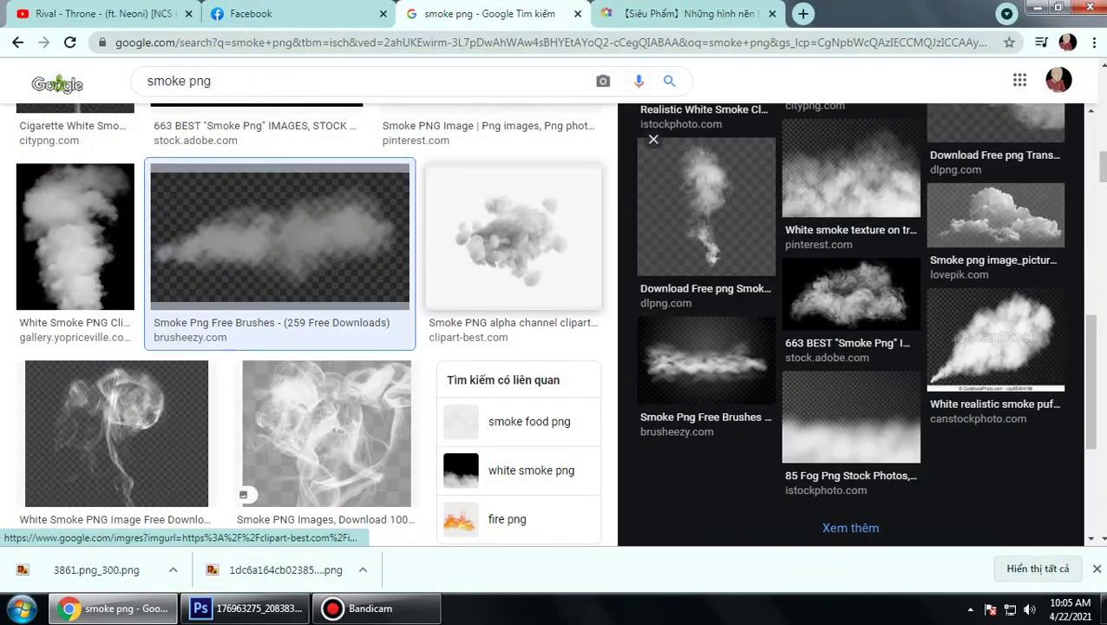
scroll(530, 274, down, 5)
scroll(538, 269, down, 5)
click(850, 299)
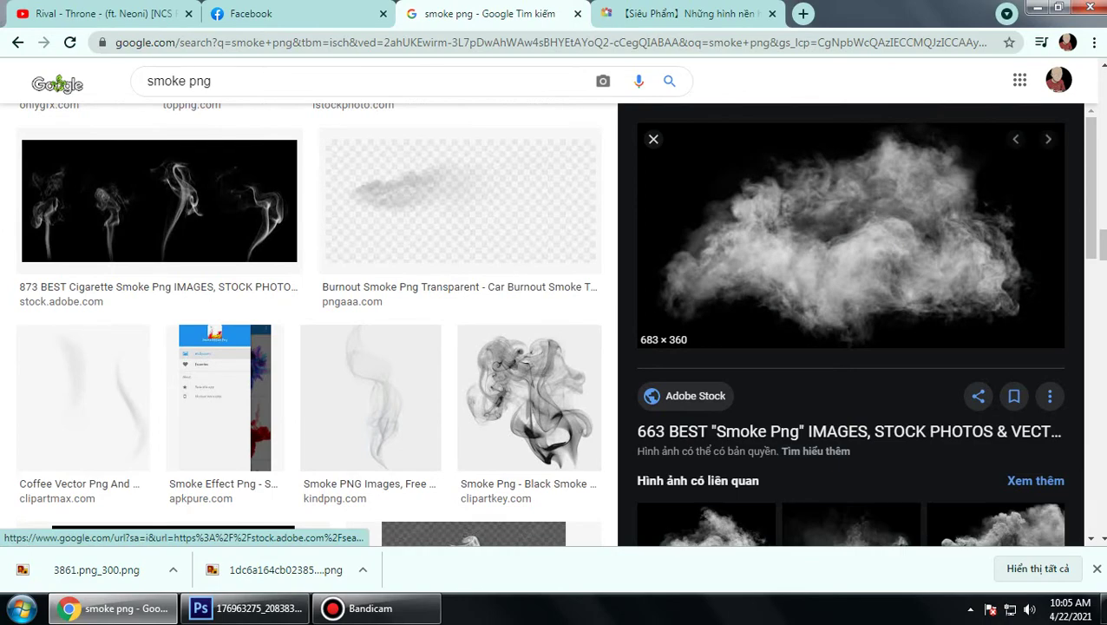
right_click(815, 311)
click(893, 483)
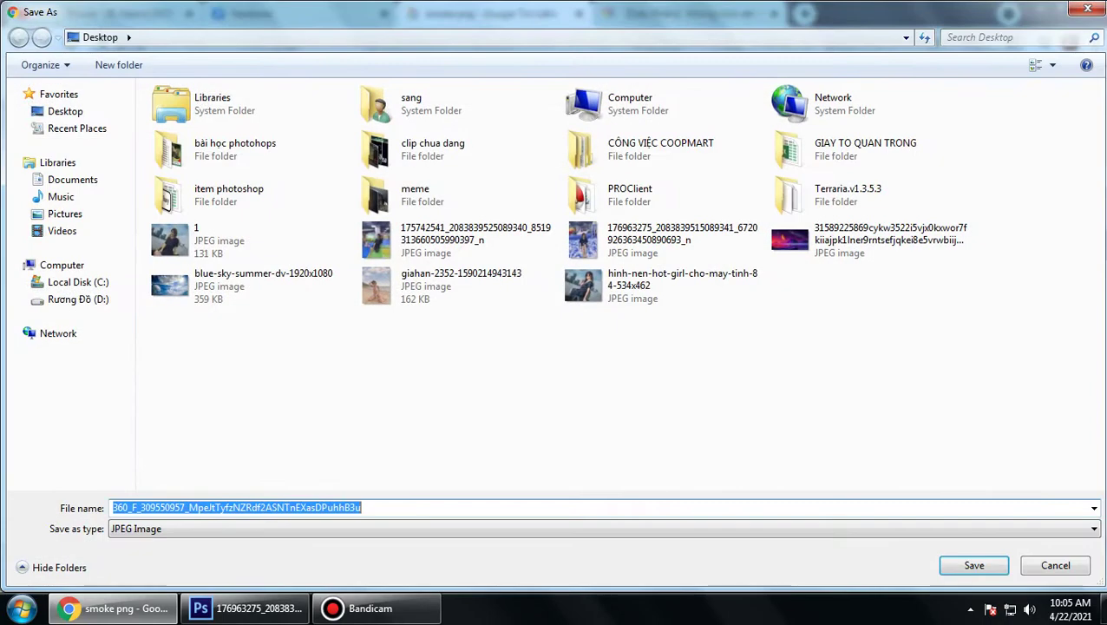
key(Escape)
scroll(304, 304, down, 5)
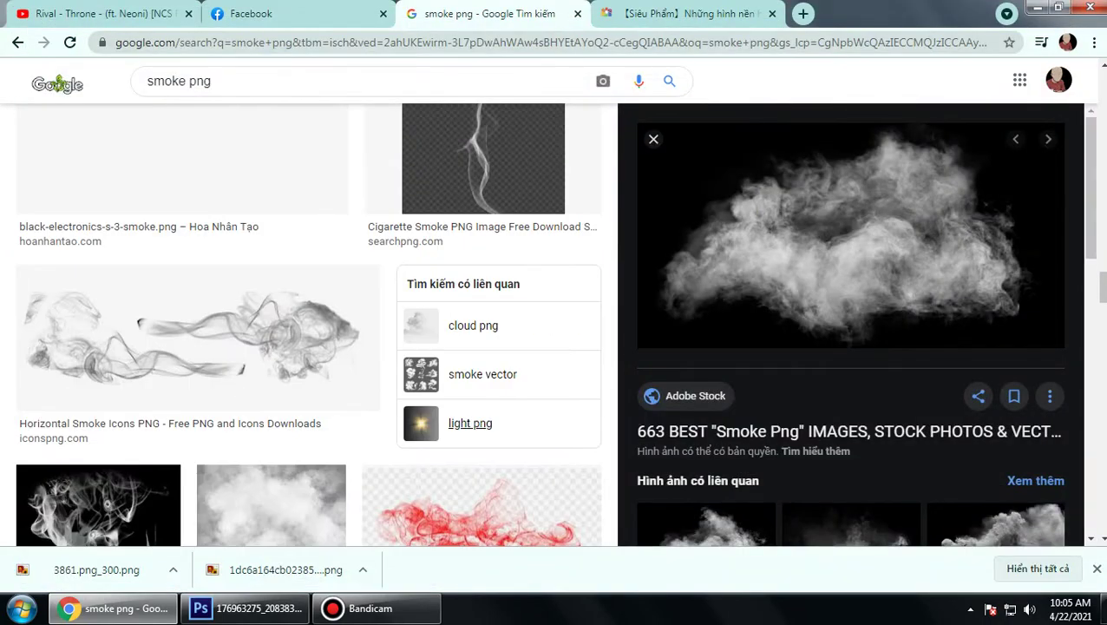
scroll(304, 304, down, 5)
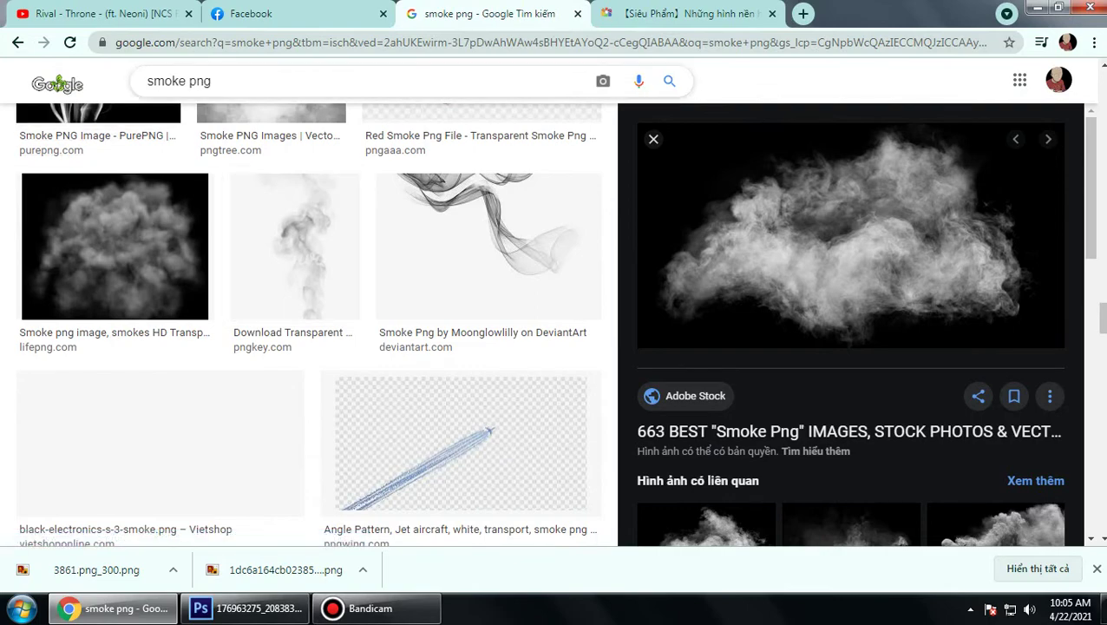
scroll(304, 321, down, 5)
scroll(304, 321, down, 5)
Step: Go from the web results to DeviantArt and search for 'smoke'
scroll(304, 321, up, 15)
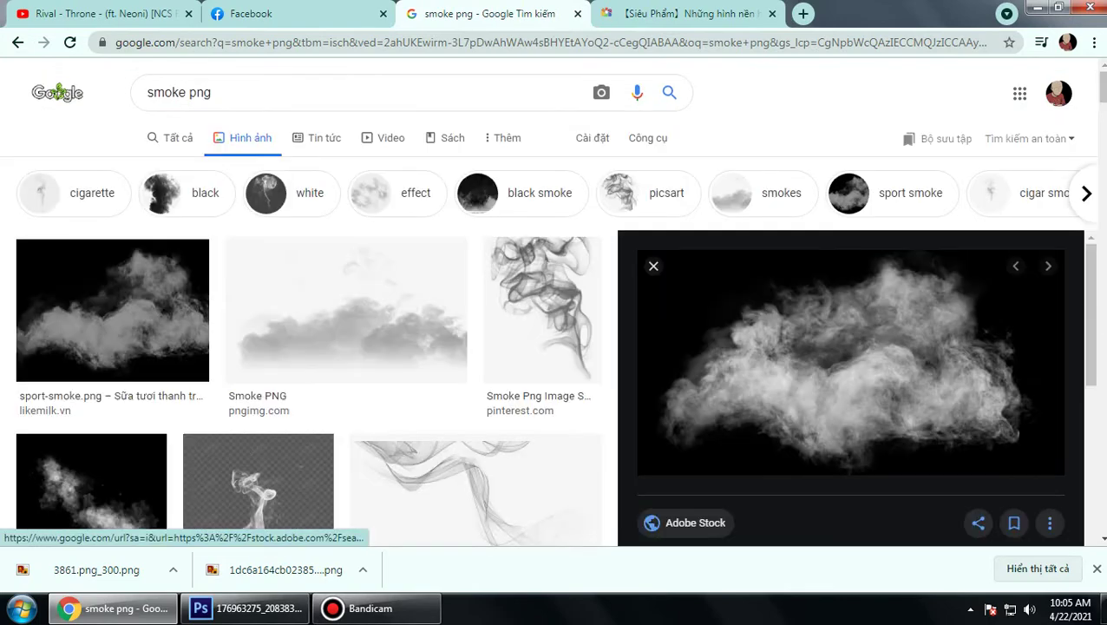
click(171, 137)
click(217, 41)
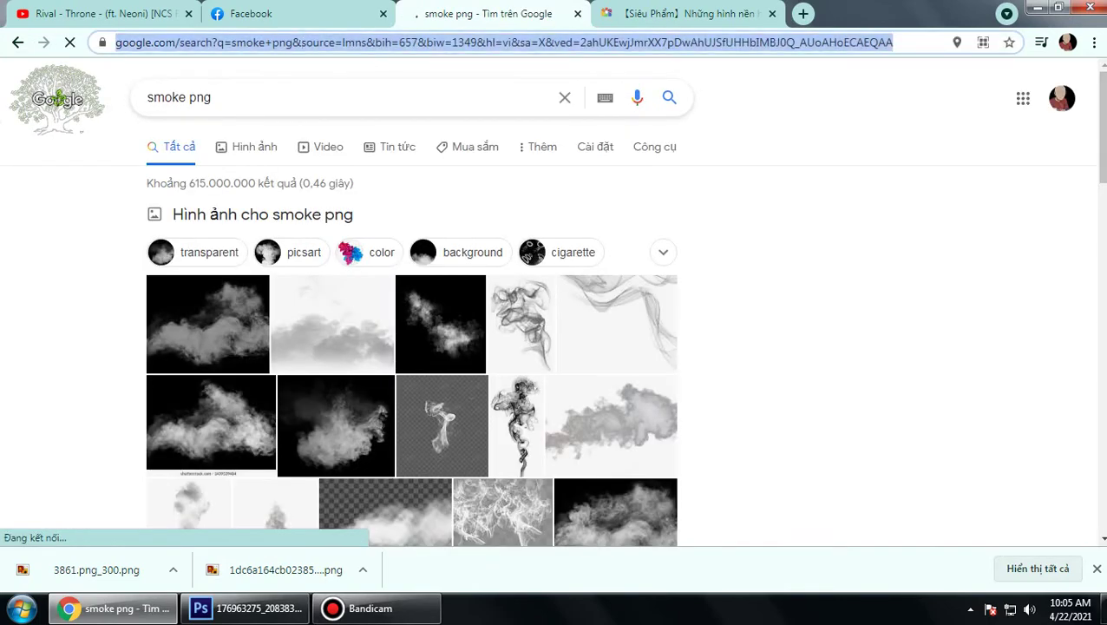
text(d)
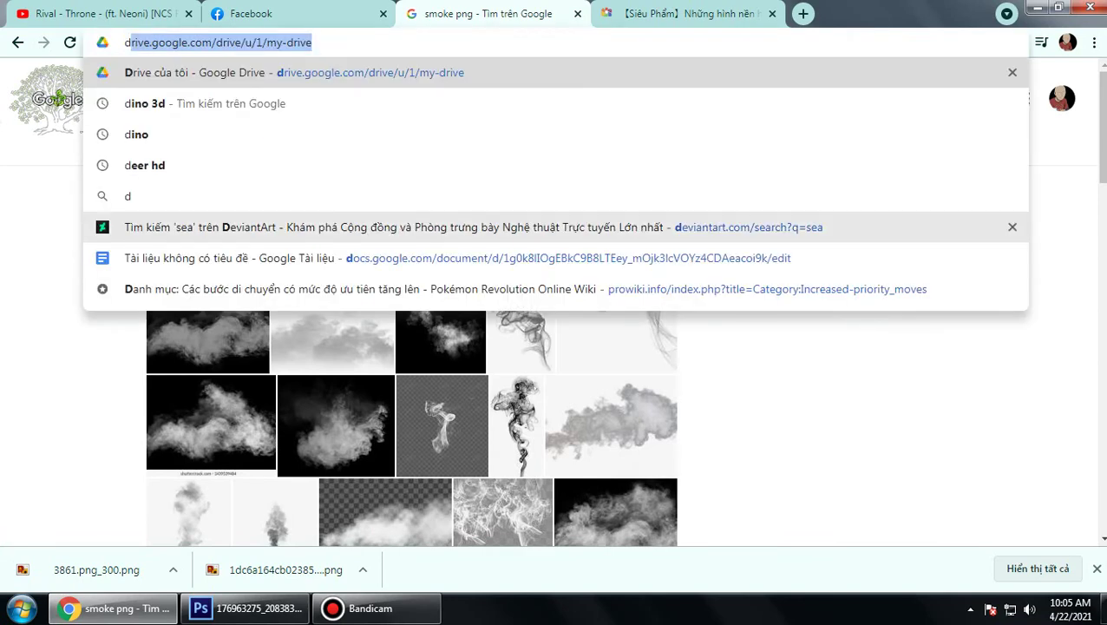
click(261, 226)
text(smoke)
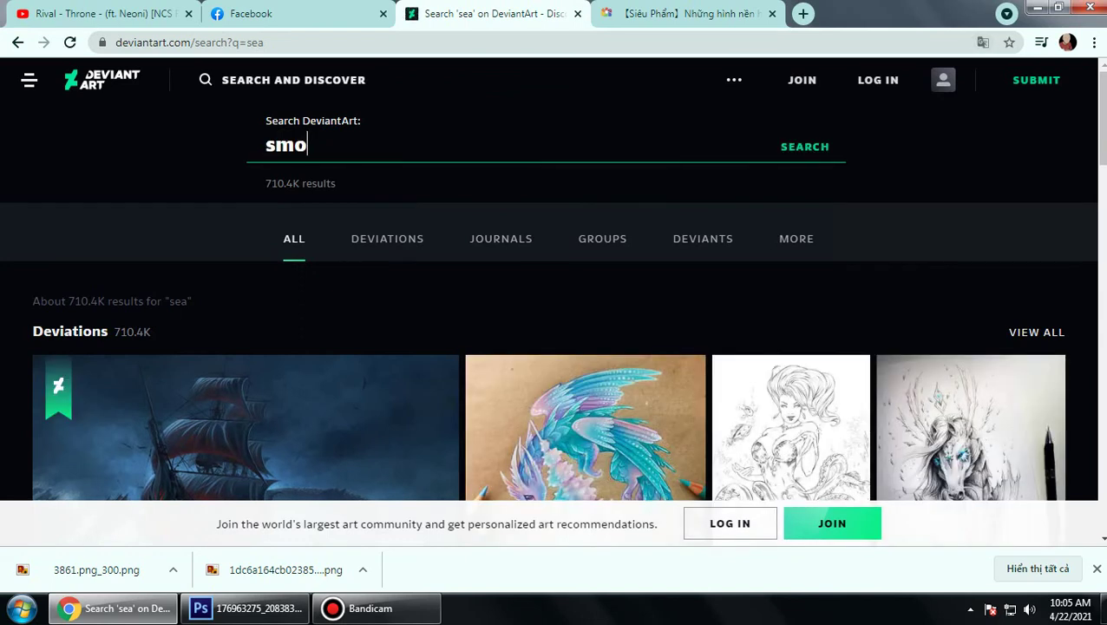
key(Return)
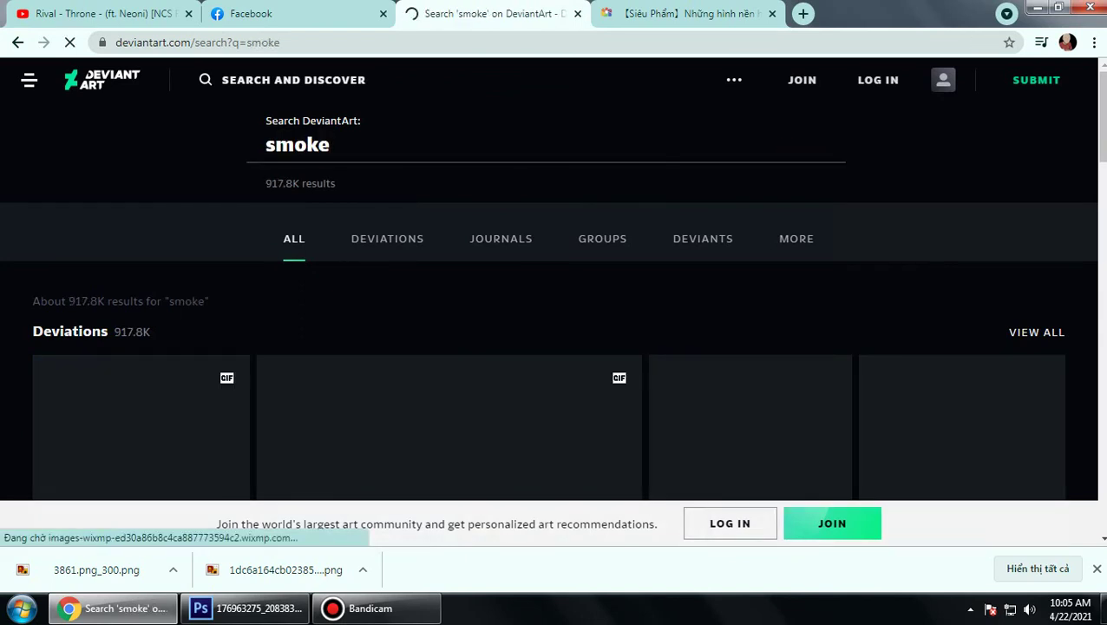
Step: Scroll the DeviantArt smoke results to reach the Smoke favourites collection
scroll(554, 330, down, 5)
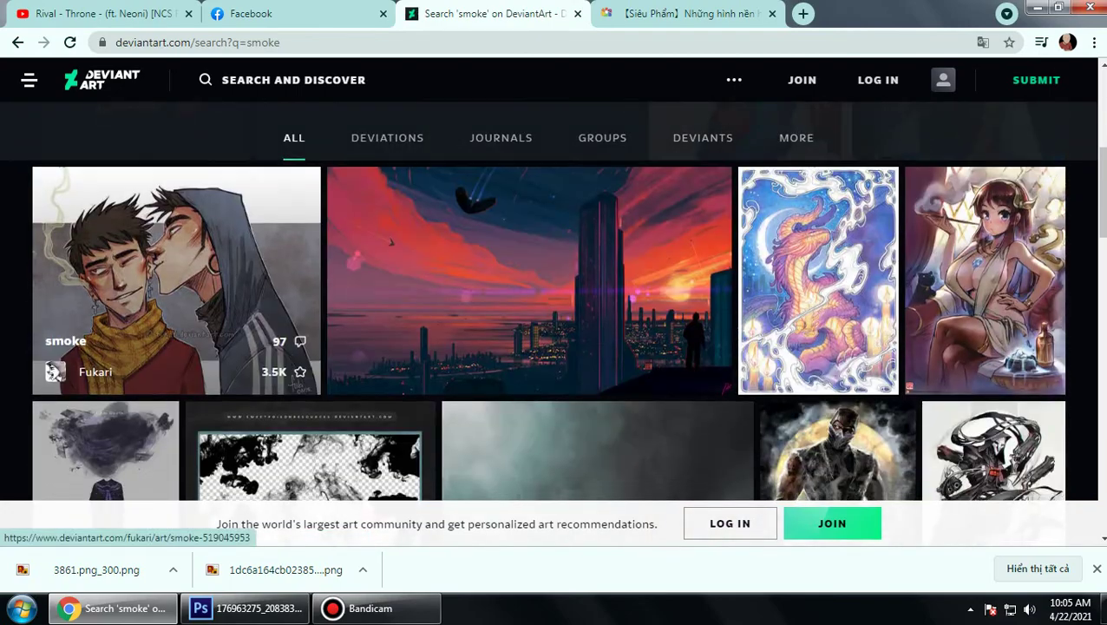
scroll(555, 347, down, 5)
scroll(556, 347, down, 2)
scroll(555, 348, down, 5)
scroll(449, 251, down, 3)
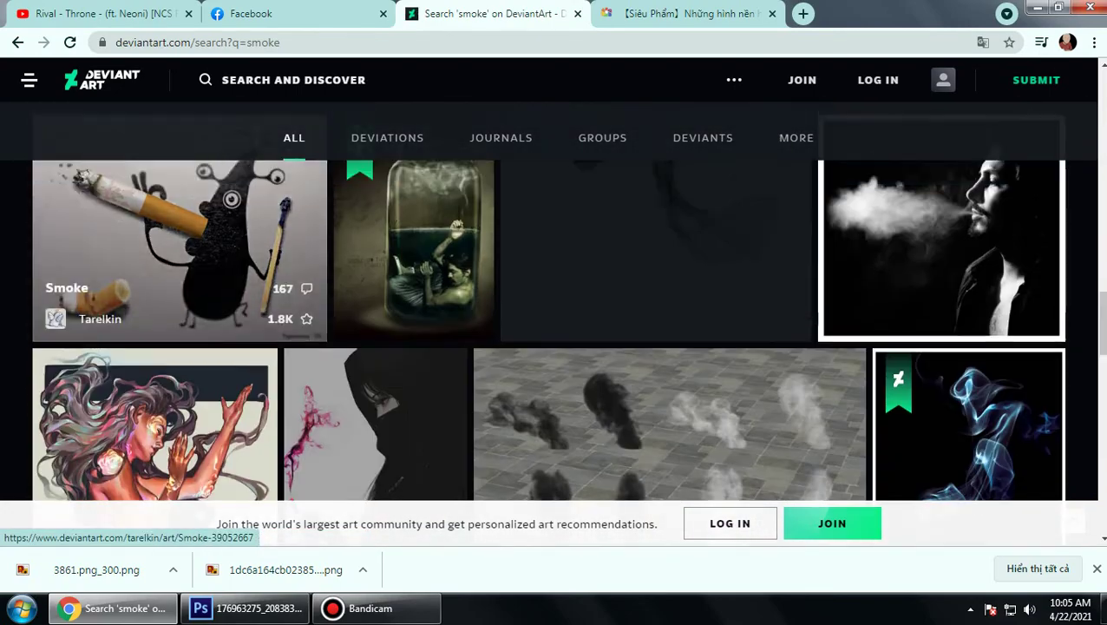
scroll(449, 252, up, 3)
scroll(449, 252, up, 4)
scroll(449, 252, down, 3)
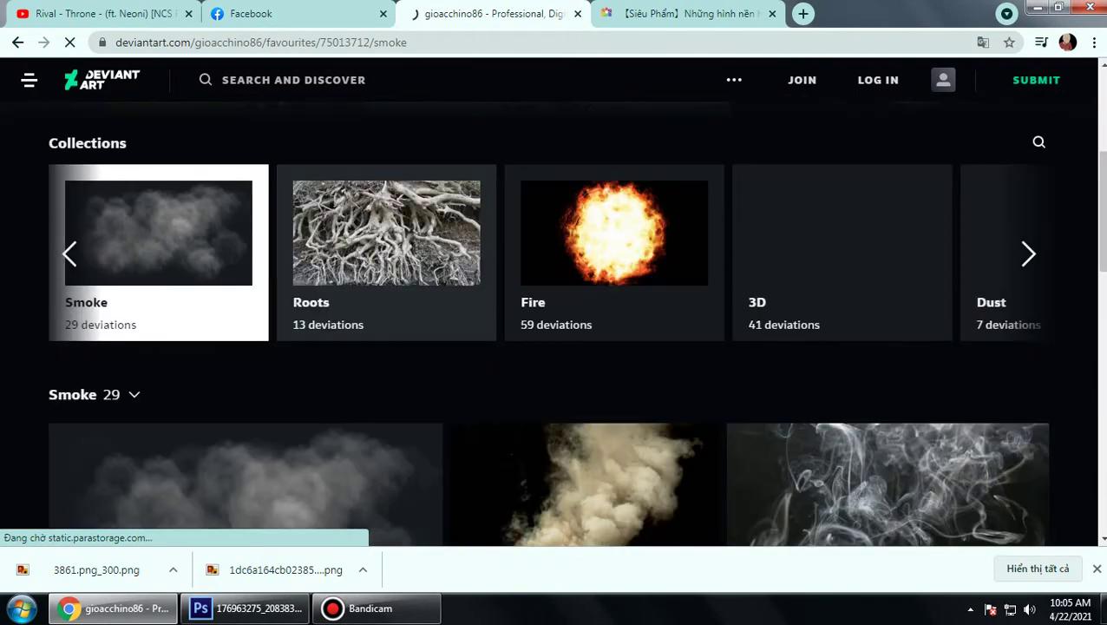
Step: Scroll through the 29 deviations in the Smoke favourites collection
scroll(521, 347, down, 3)
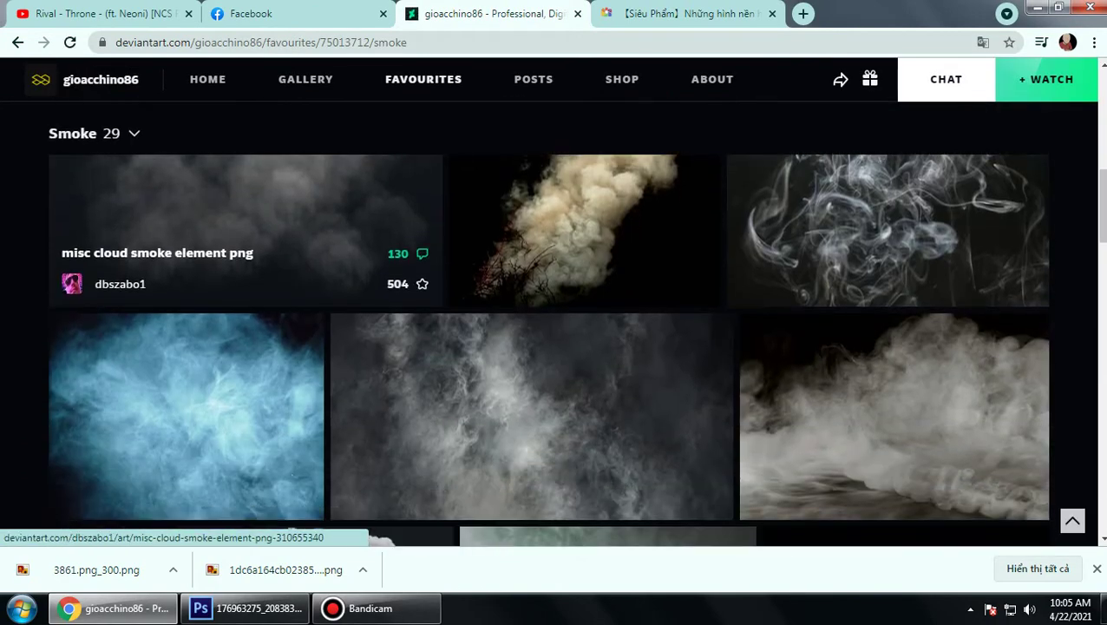
scroll(521, 347, down, 2)
scroll(412, 287, down, 3)
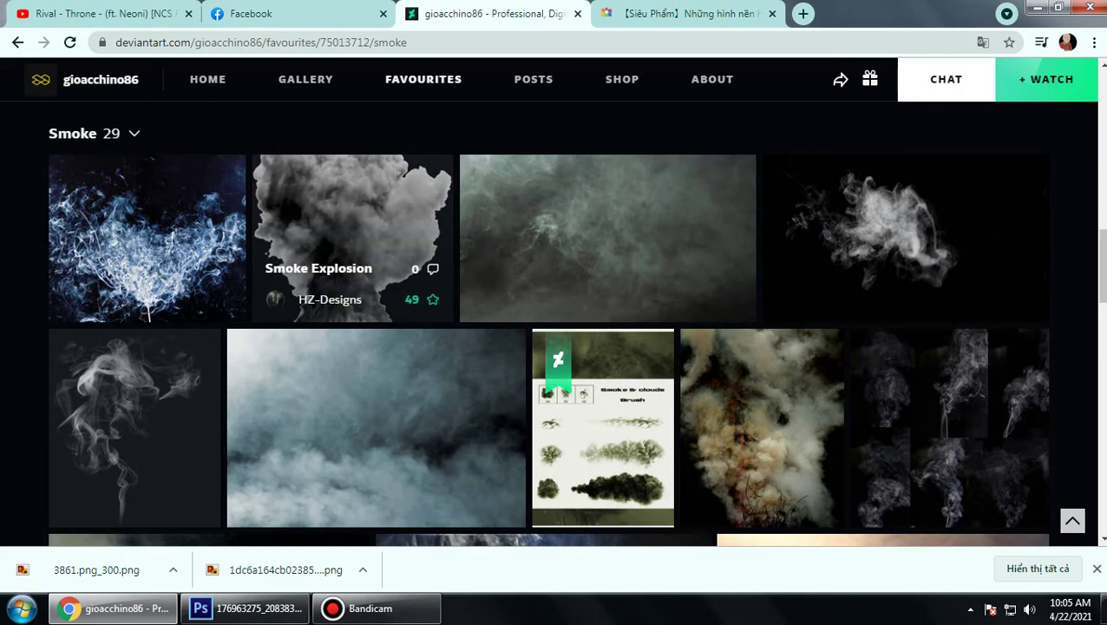
scroll(412, 287, down, 3)
scroll(547, 347, up, 2)
scroll(547, 348, down, 5)
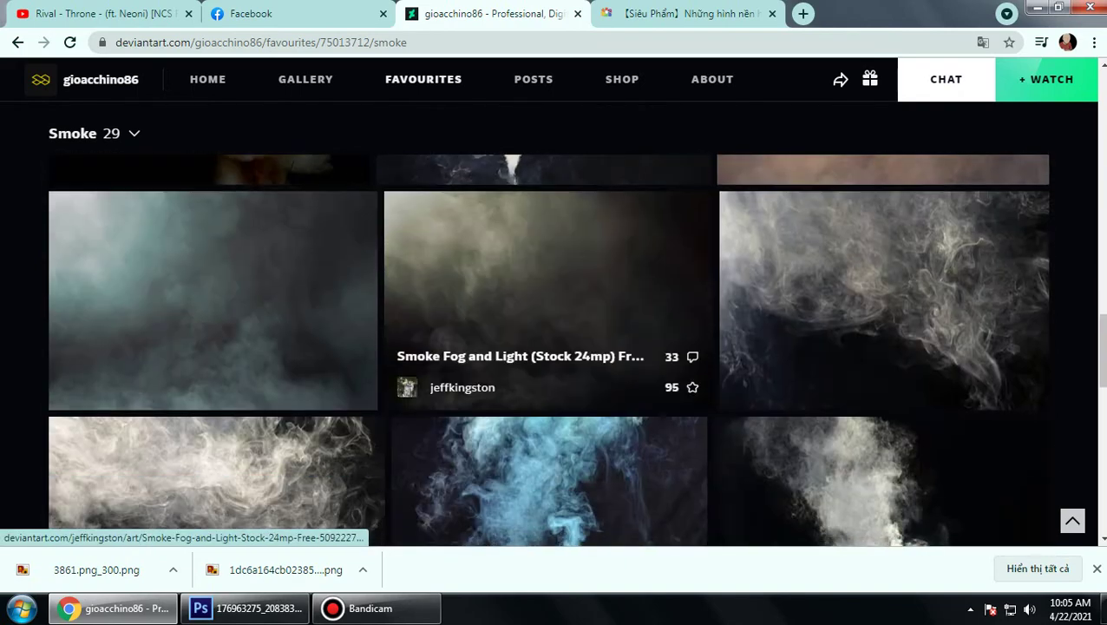
scroll(547, 347, down, 3)
scroll(547, 348, down, 5)
scroll(547, 348, up, 5)
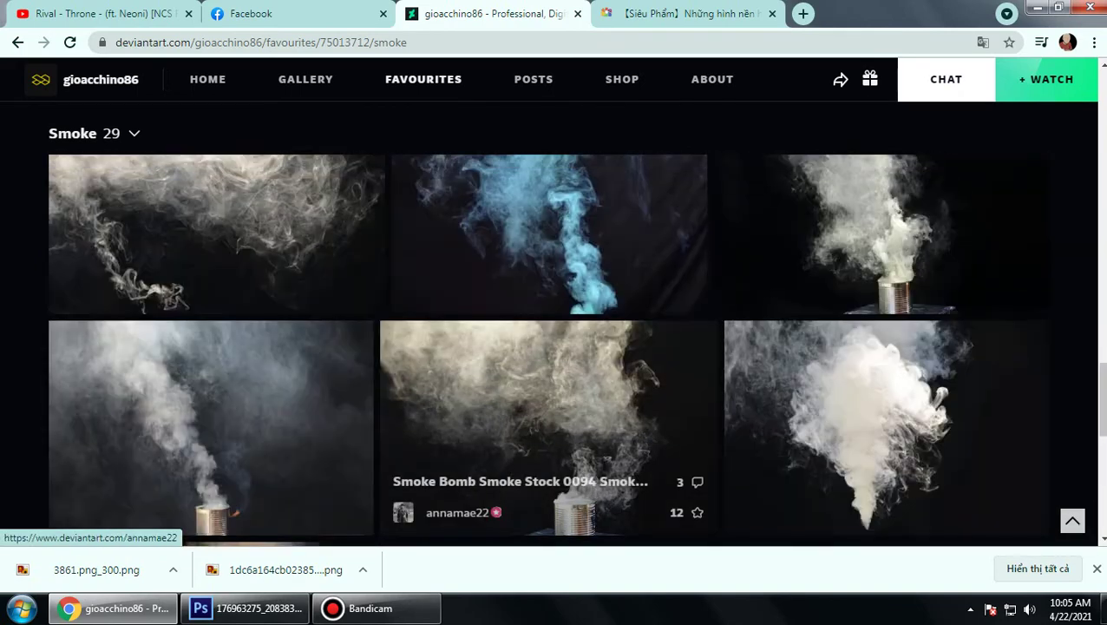
scroll(547, 347, up, 5)
scroll(547, 347, up, 3)
scroll(547, 348, up, 2)
scroll(547, 348, up, 4)
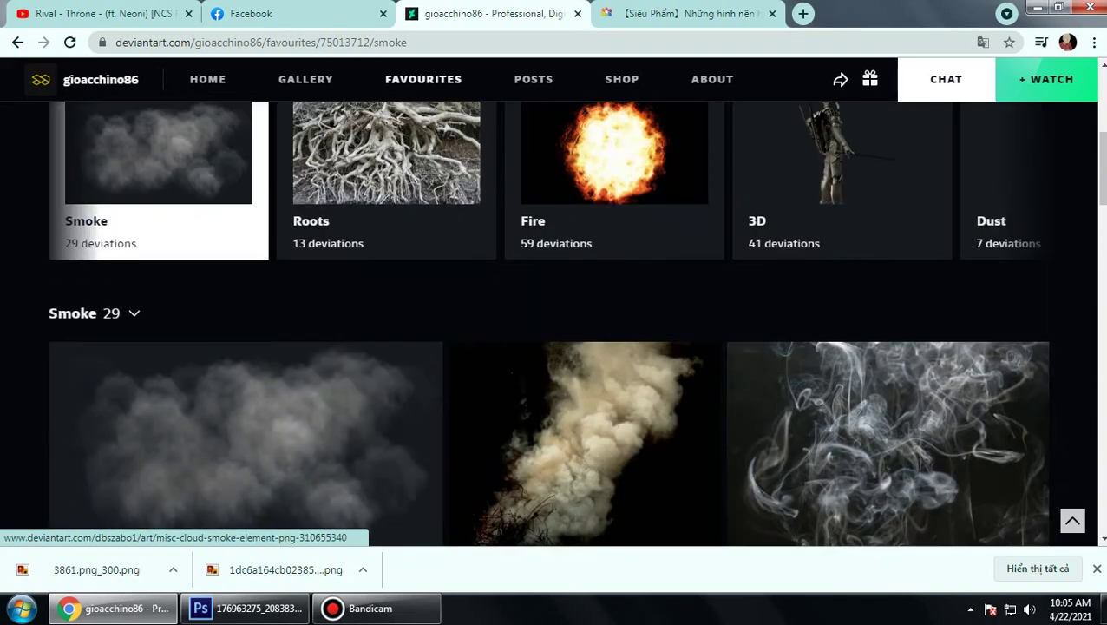
scroll(547, 347, up, 2)
scroll(547, 347, up, 4)
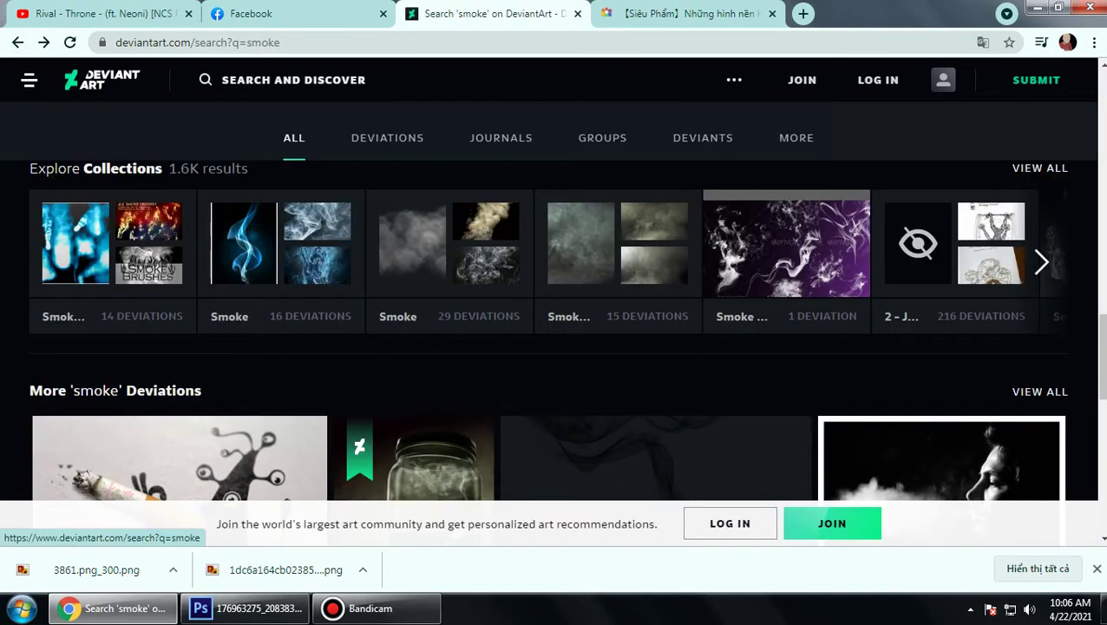
Step: Scroll the 'smoke' search results back up to the search box
scroll(373, 235, down, 4)
scroll(373, 234, up, 2)
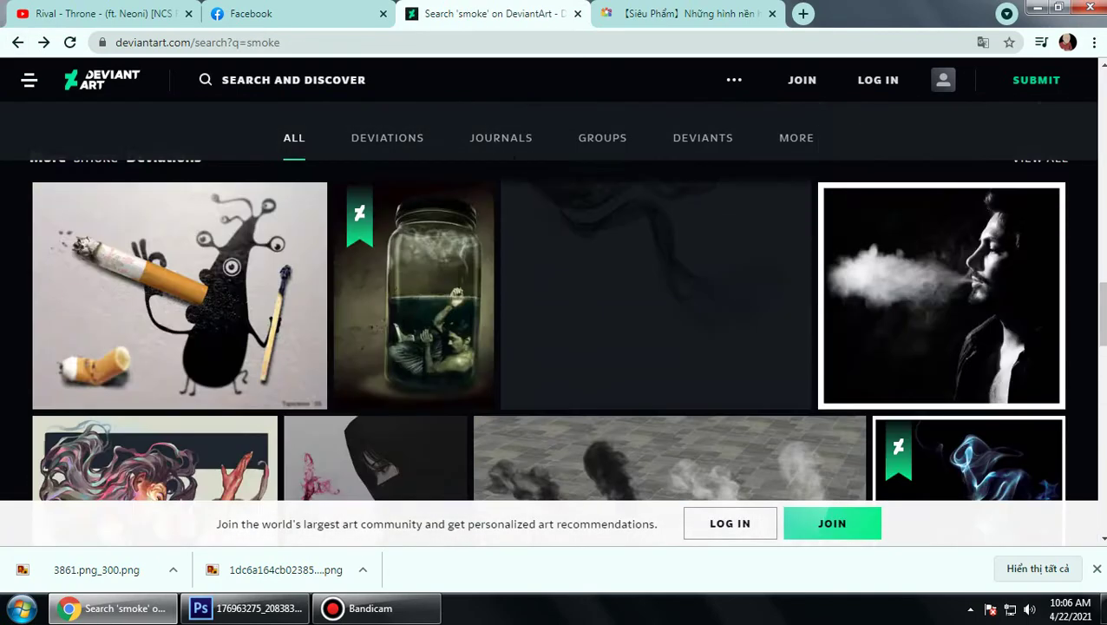
scroll(373, 234, down, 2)
scroll(374, 234, down, 2)
scroll(373, 234, down, 3)
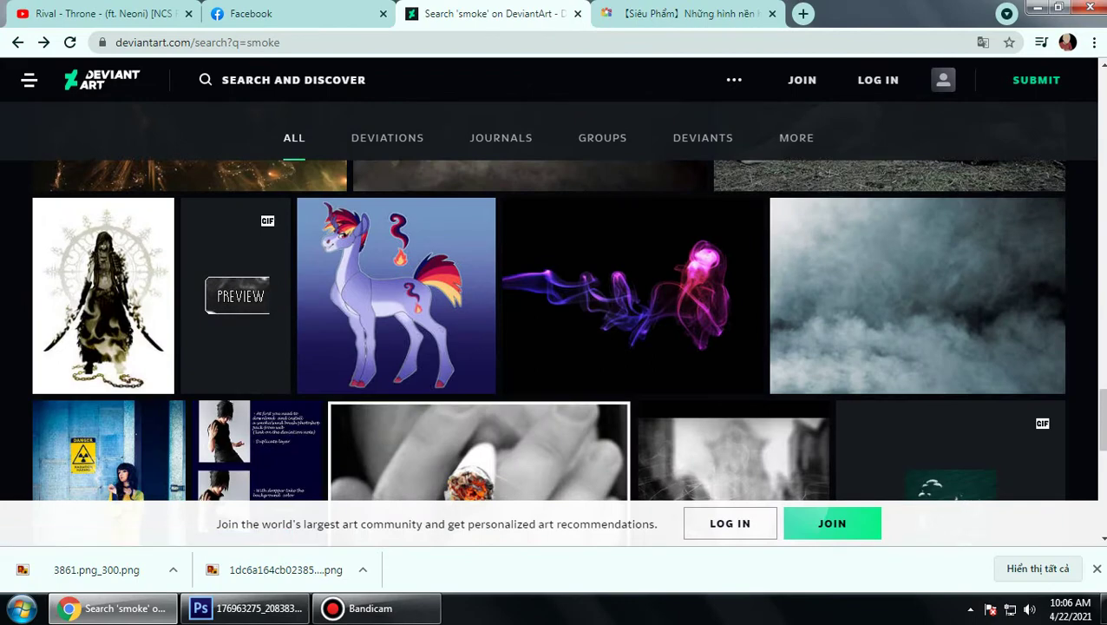
scroll(373, 235, up, 1)
scroll(373, 234, up, 4)
scroll(373, 234, up, 1)
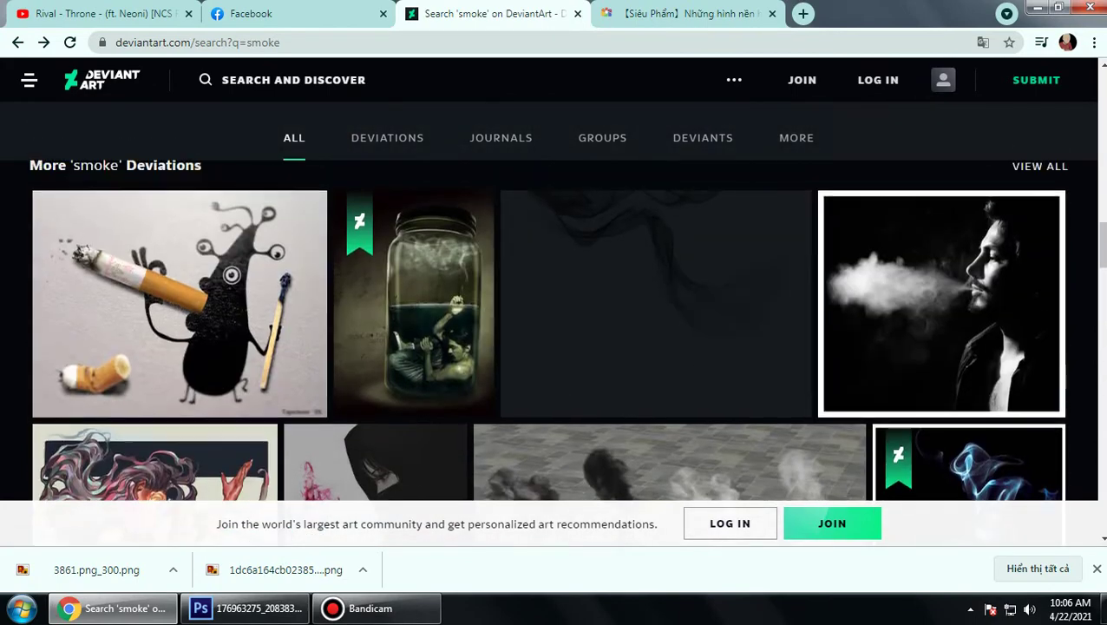
scroll(373, 235, up, 1)
scroll(373, 234, up, 4)
scroll(373, 235, up, 1)
scroll(373, 234, down, 6)
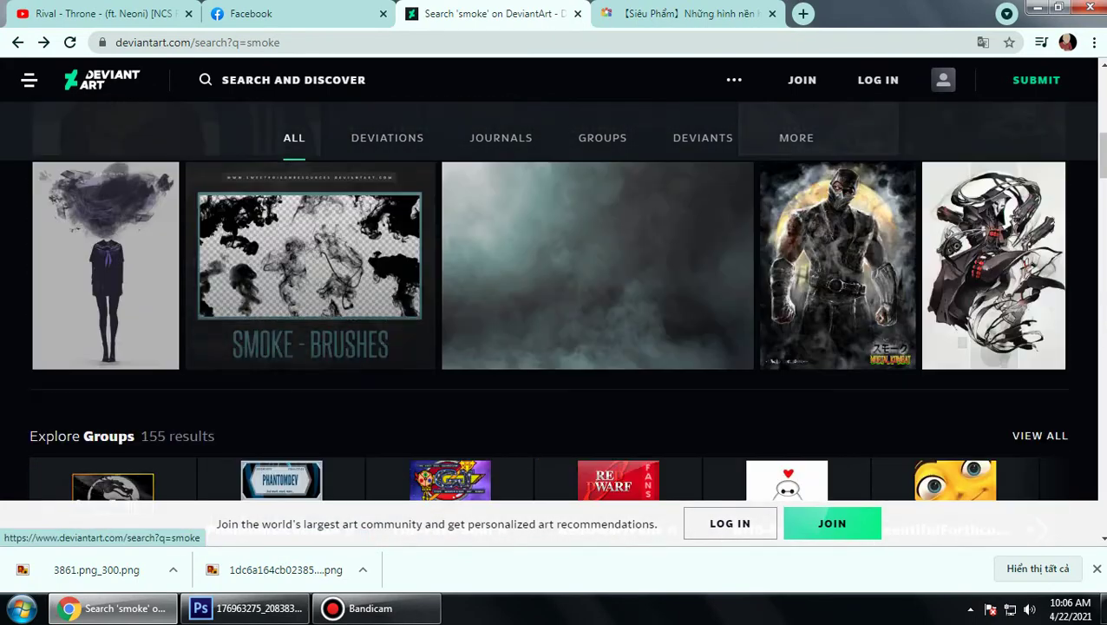
scroll(373, 235, up, 15)
Step: Search DeviantArt for 'sky' and scroll through the results
text(s)
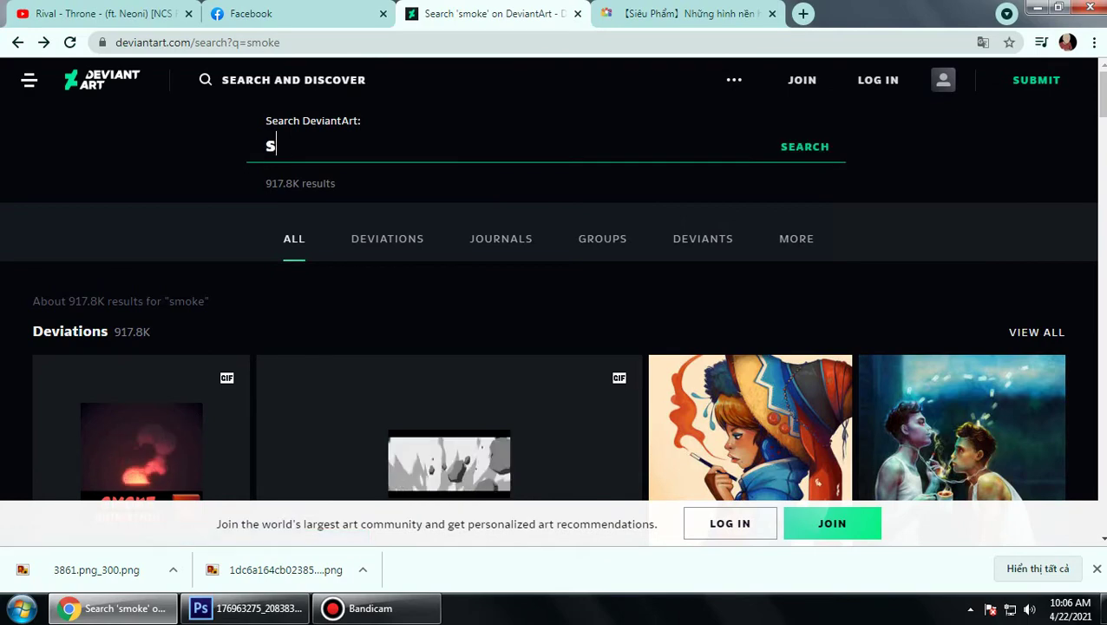
text(ky)
key(Return)
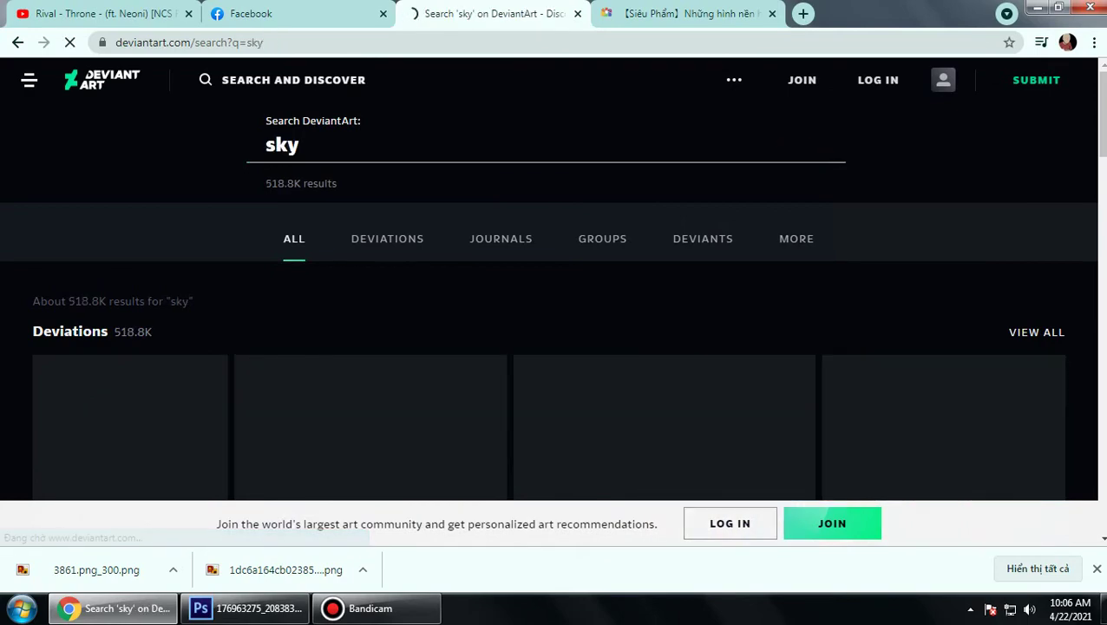
scroll(374, 234, down, 1)
scroll(373, 234, down, 2)
scroll(373, 235, down, 3)
scroll(373, 235, up, 2)
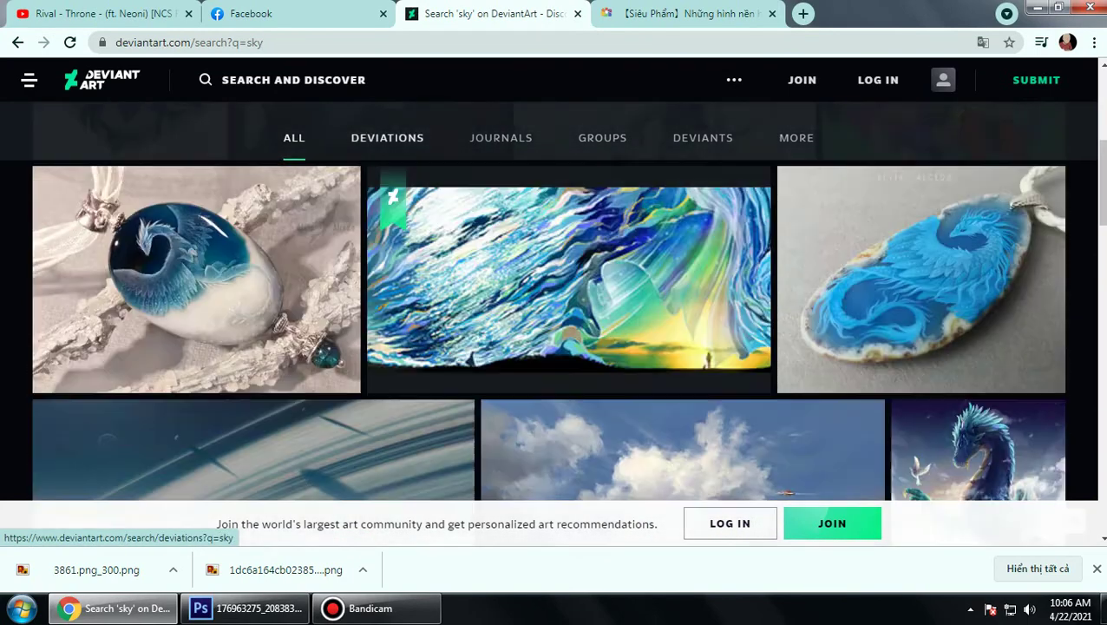
scroll(374, 234, up, 4)
Step: Switch the search to 'cloud', browse those results, then reload the 'sky' artwork results
double_click(293, 148)
text(clou)
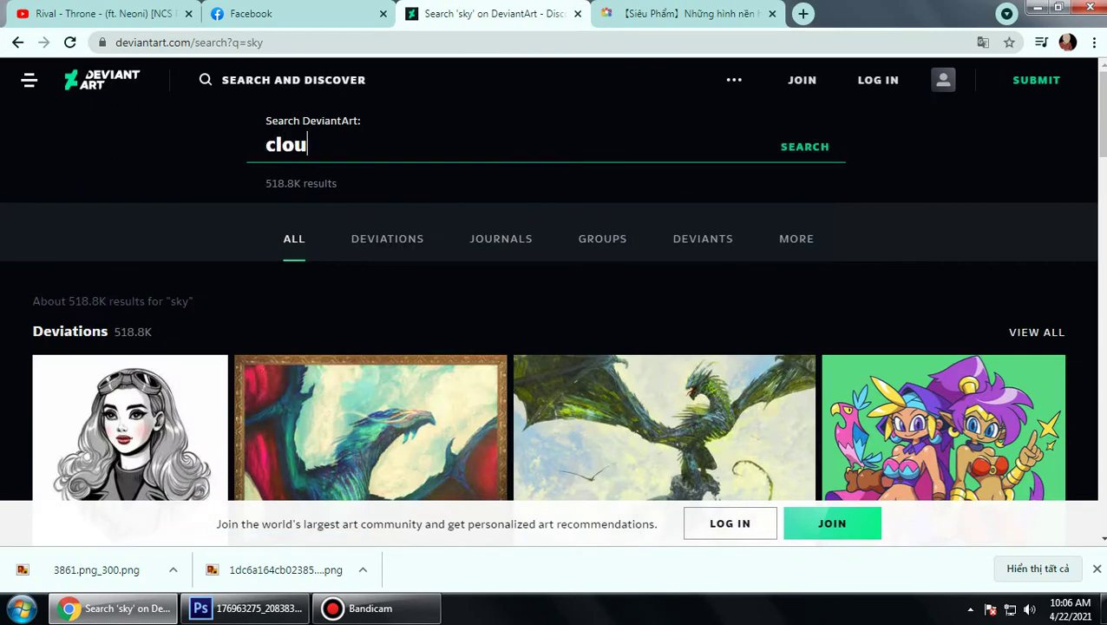
text(d)
key(Return)
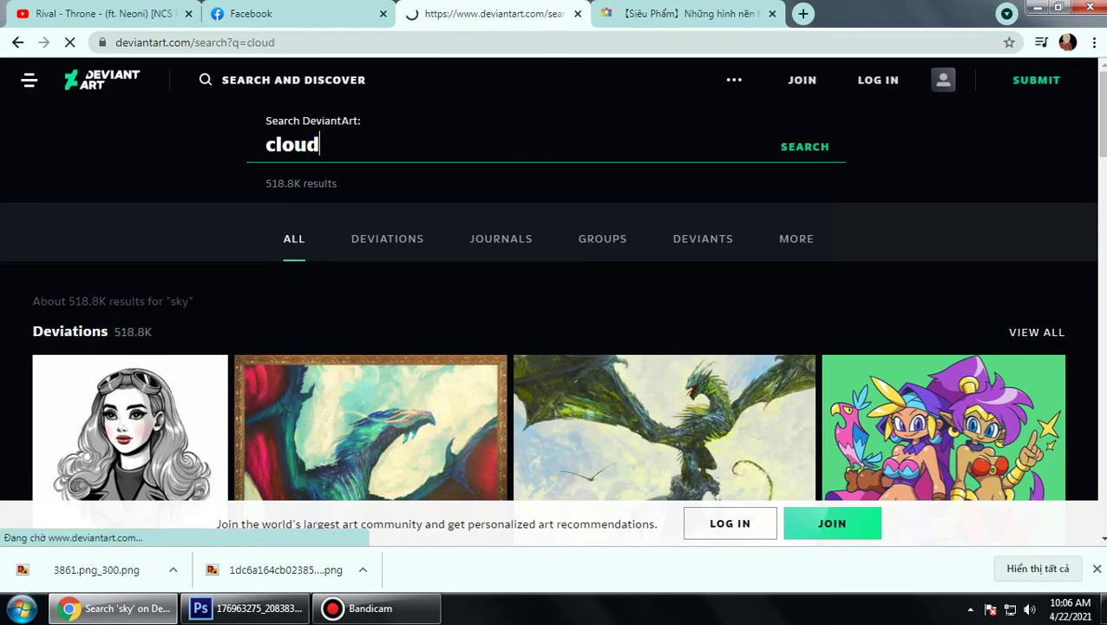
scroll(391, 252, down, 3)
scroll(390, 252, up, 1)
scroll(390, 252, down, 2)
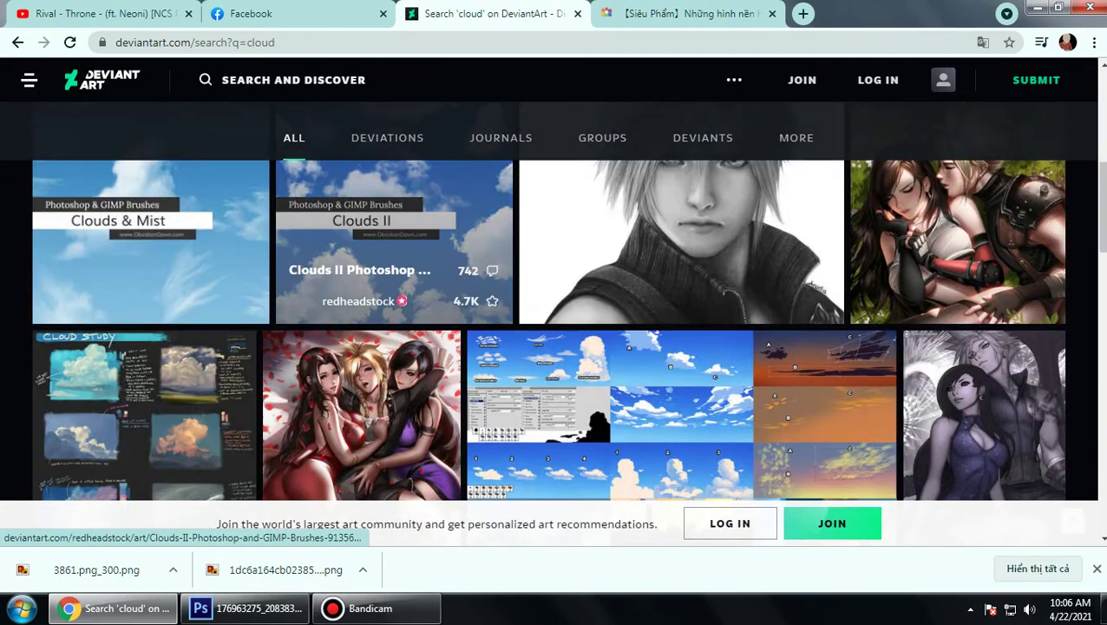
scroll(391, 261, up, 5)
scroll(347, 303, down, 6)
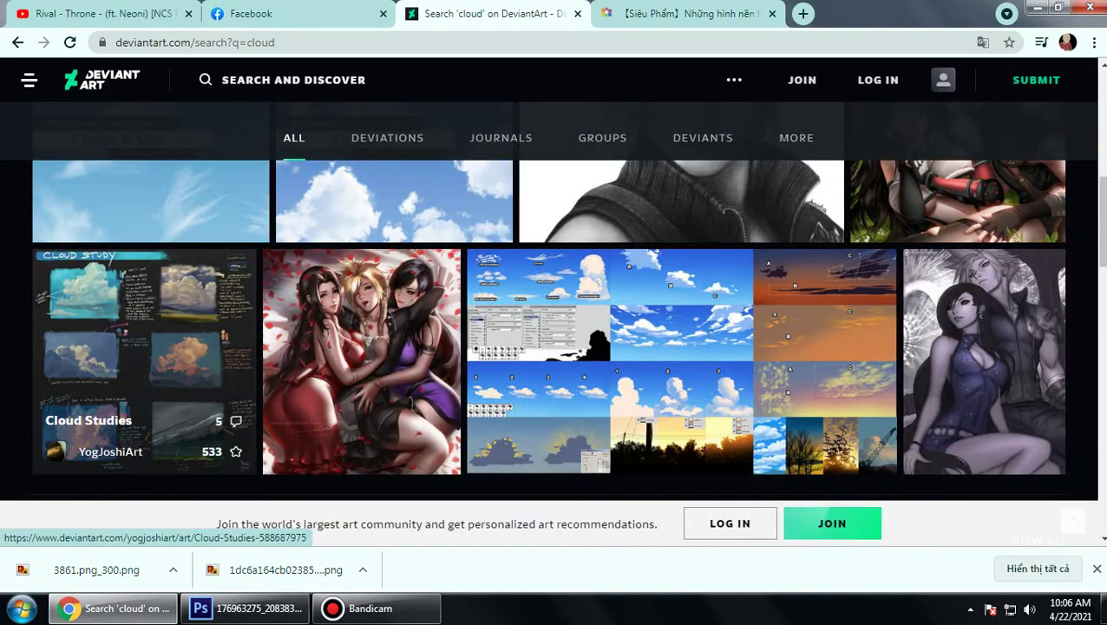
scroll(148, 347, down, 1)
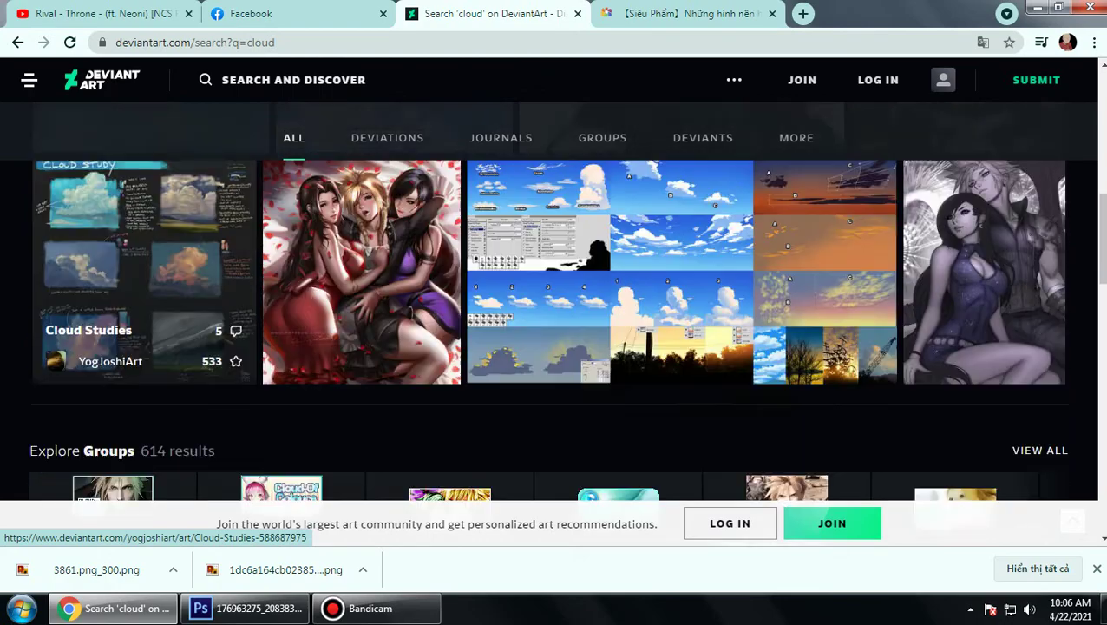
scroll(148, 347, down, 3)
scroll(147, 347, down, 3)
scroll(174, 347, down, 5)
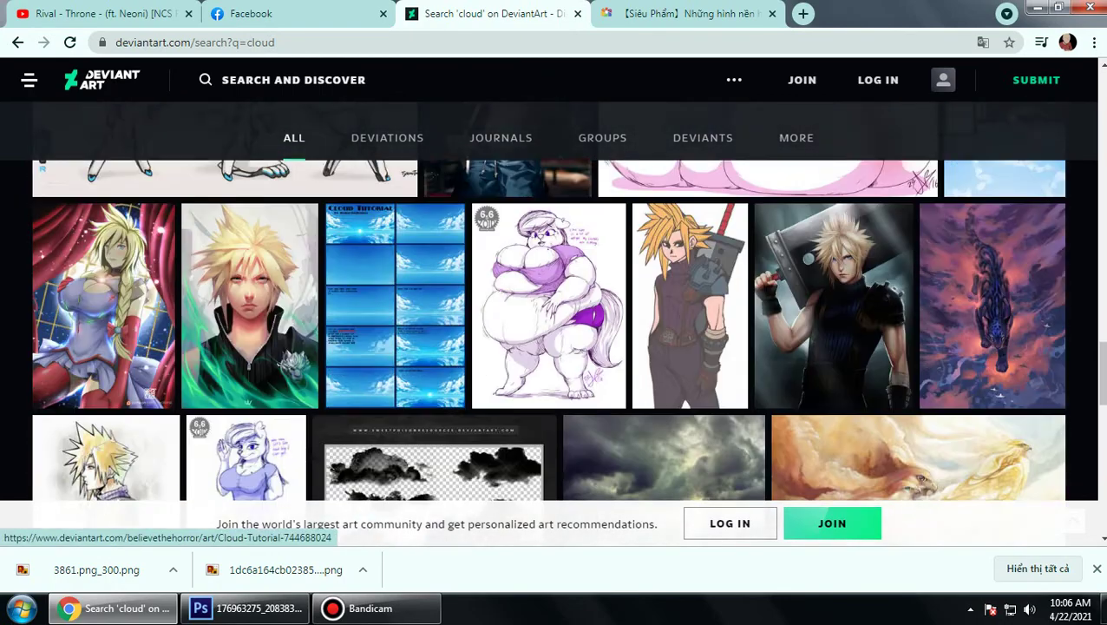
scroll(173, 347, down, 3)
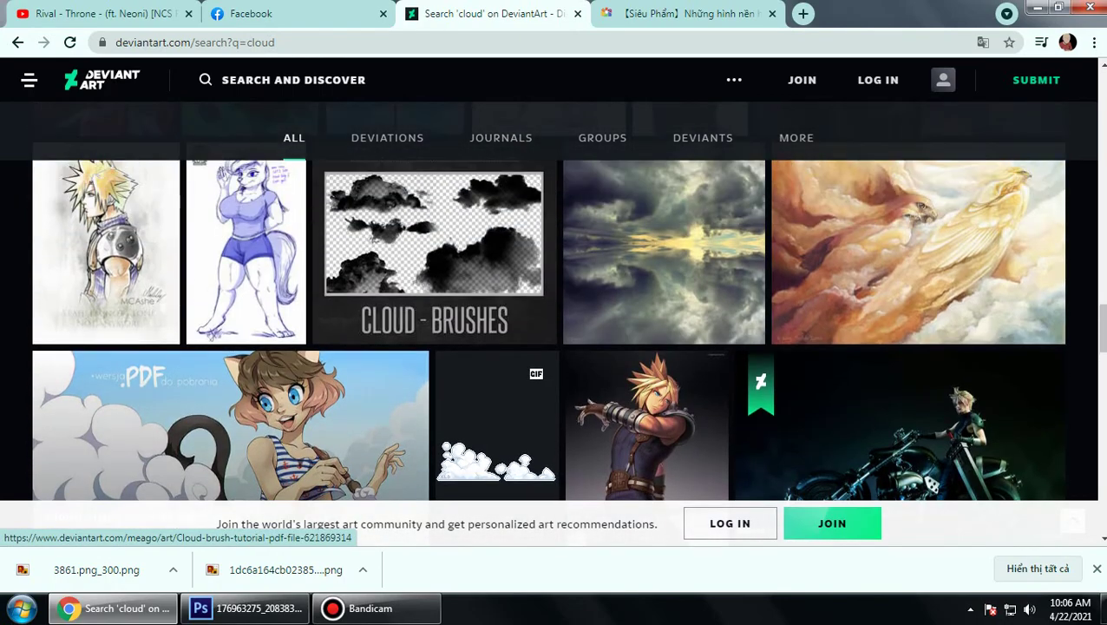
scroll(313, 352, down, 5)
scroll(312, 351, down, 3)
scroll(315, 354, down, 2)
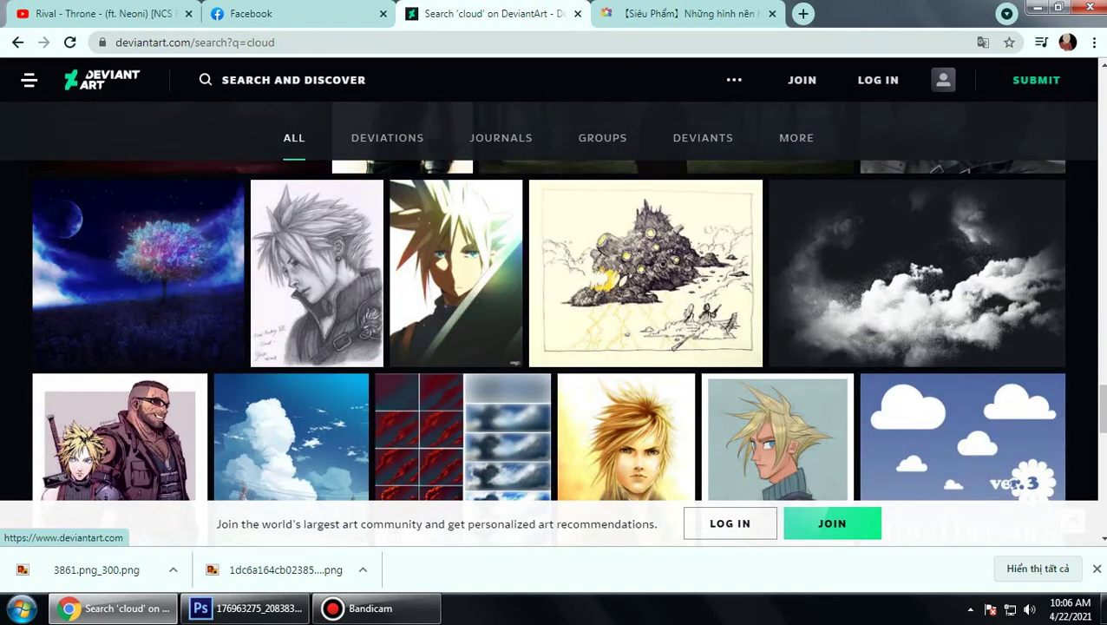
key(F5)
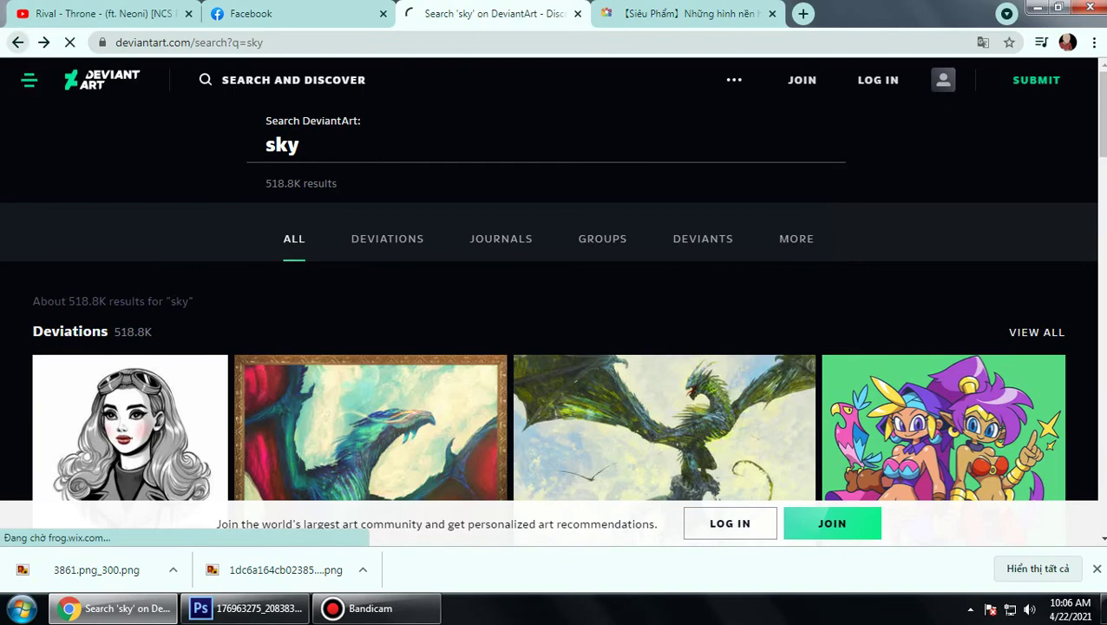
Step: Browse the 16-deviation Smoke collection, then return to the smoke search results
scroll(599, 408, down, 5)
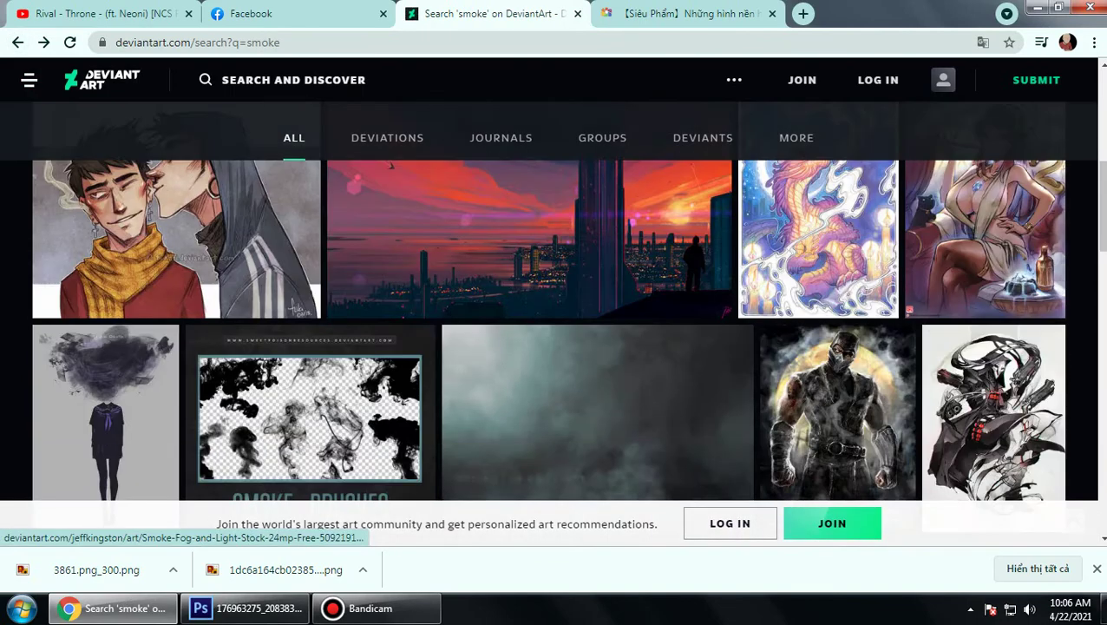
scroll(625, 417, down, 3)
scroll(625, 417, down, 3)
scroll(624, 417, down, 2)
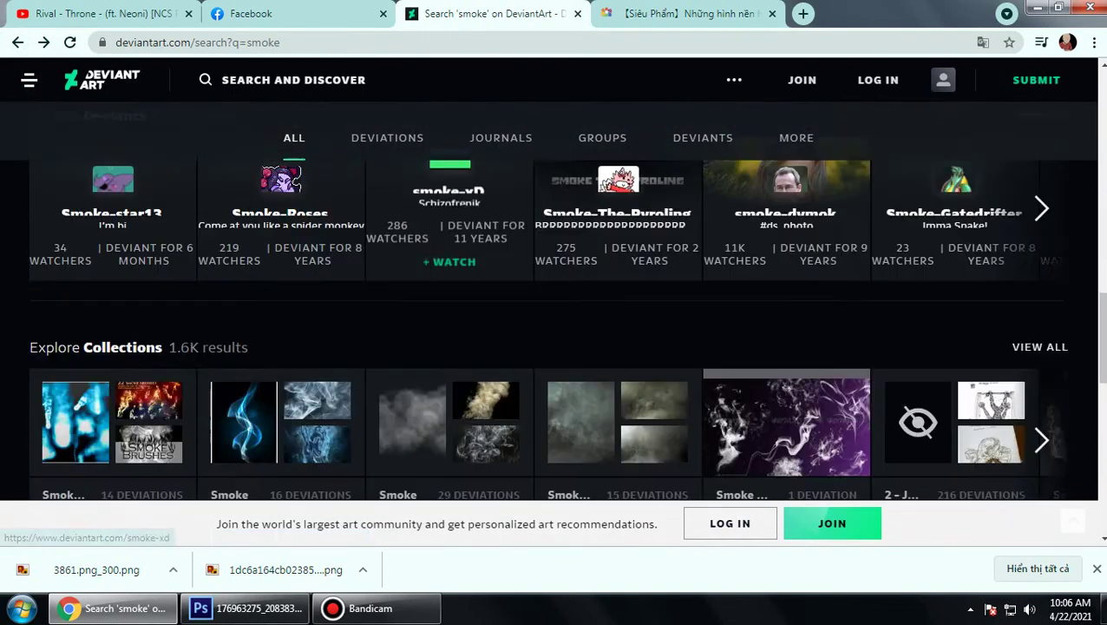
scroll(625, 417, down, 3)
scroll(618, 348, up, 2)
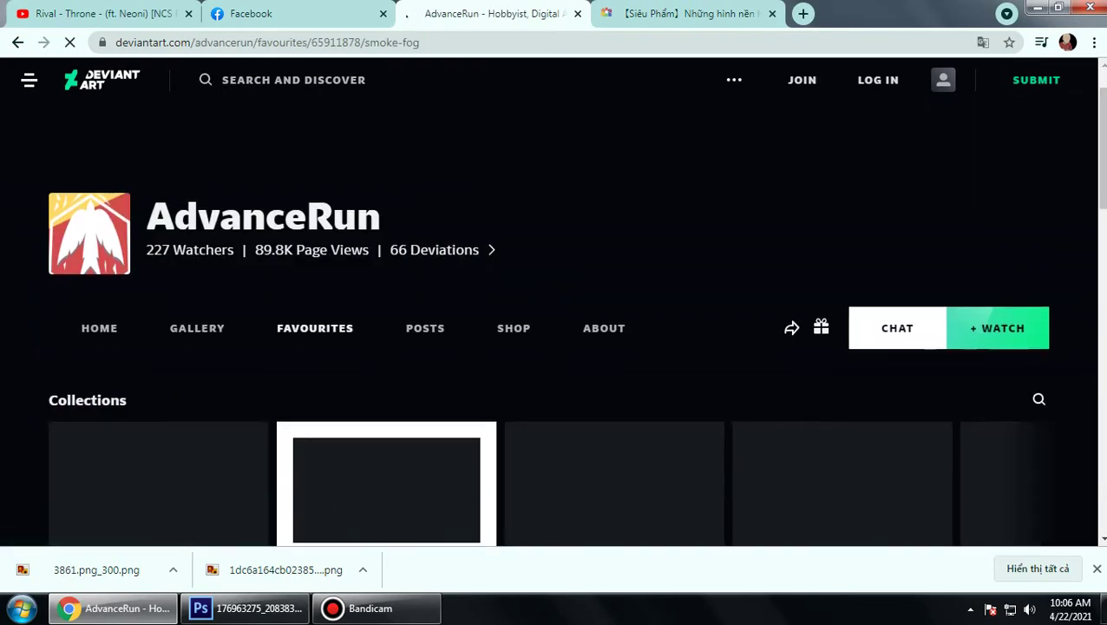
scroll(520, 417, down, 1)
scroll(521, 417, down, 3)
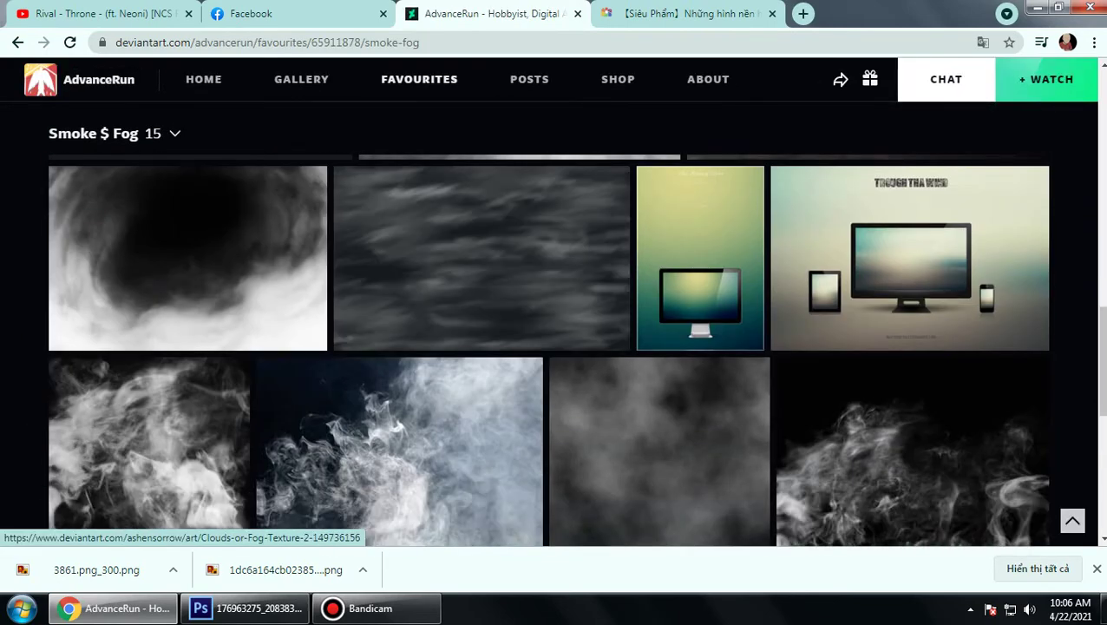
scroll(520, 416, down, 3)
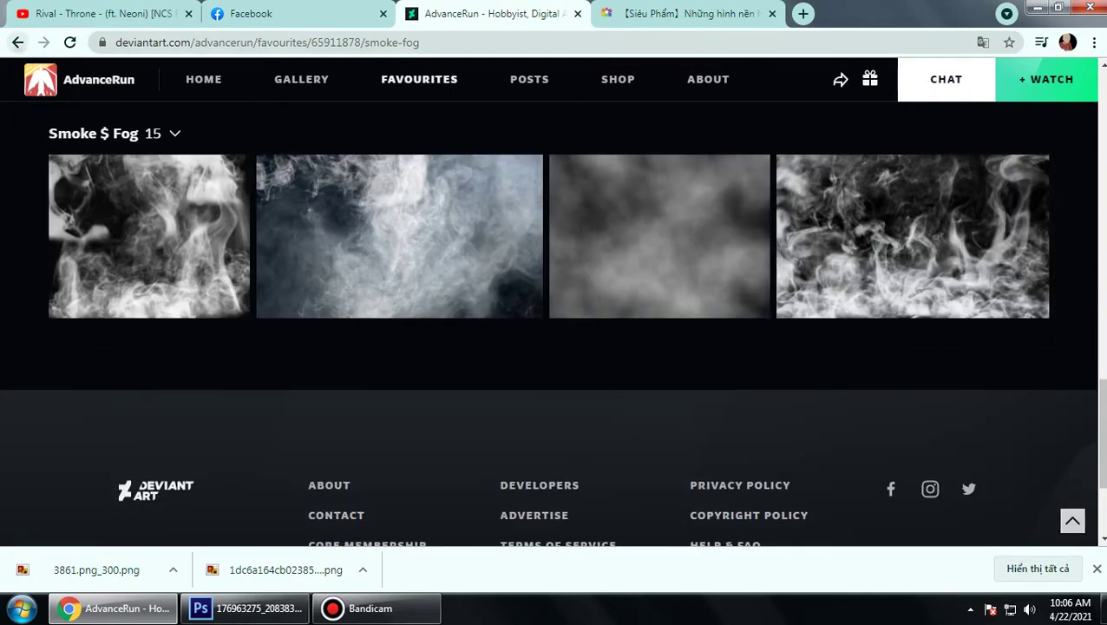
click(17, 41)
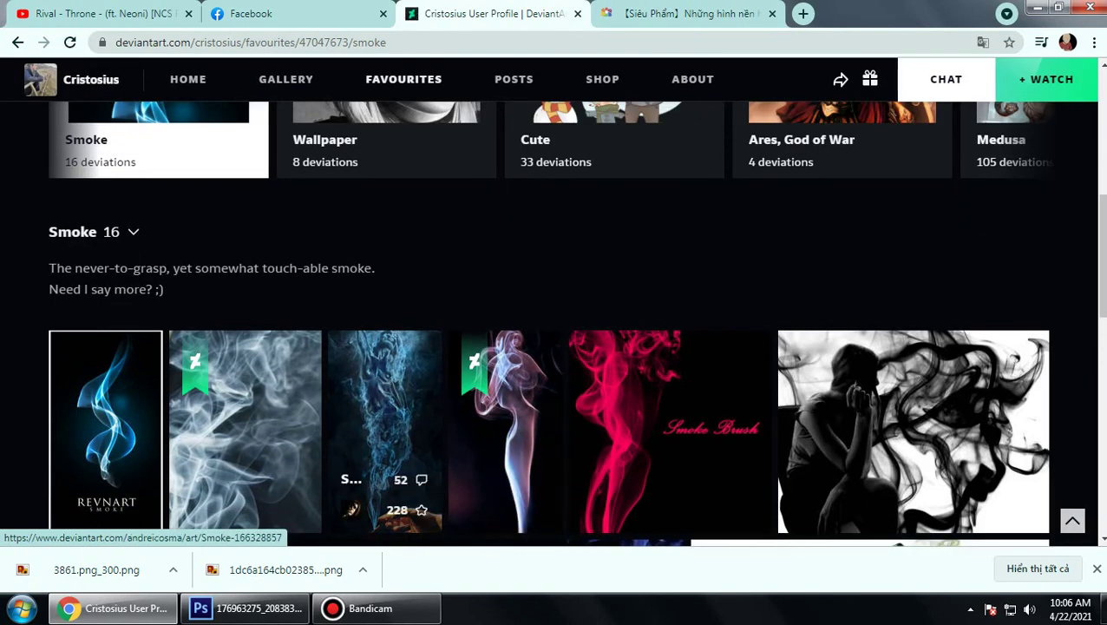
Step: Look through the smoke search results, then close the DeviantArt tab
scroll(382, 417, up, 3)
scroll(327, 413, down, 4)
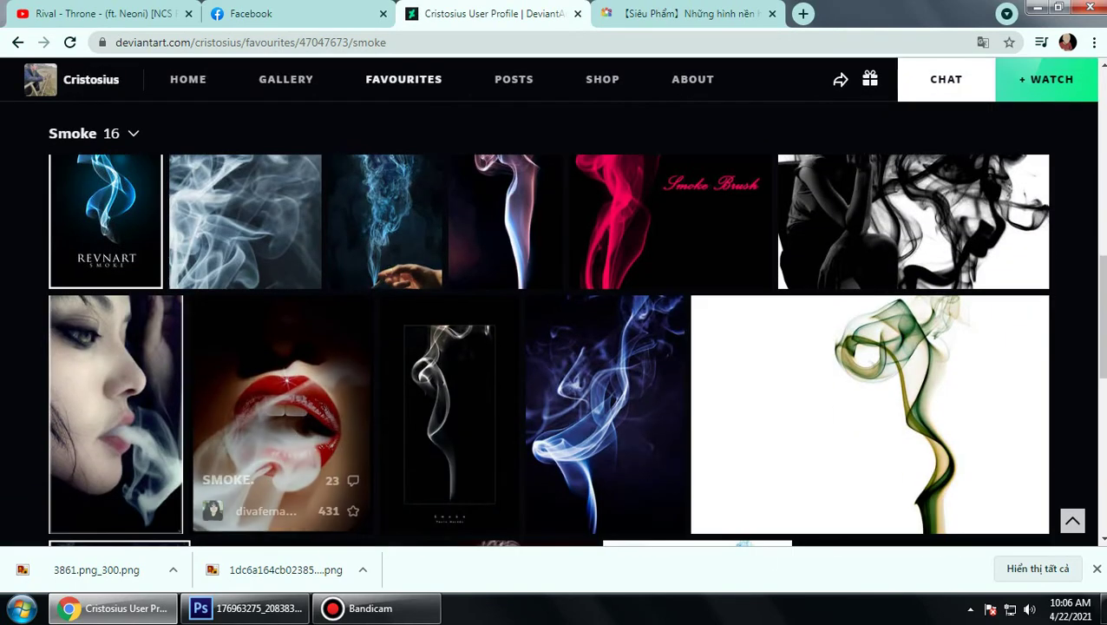
scroll(278, 339, down, 2)
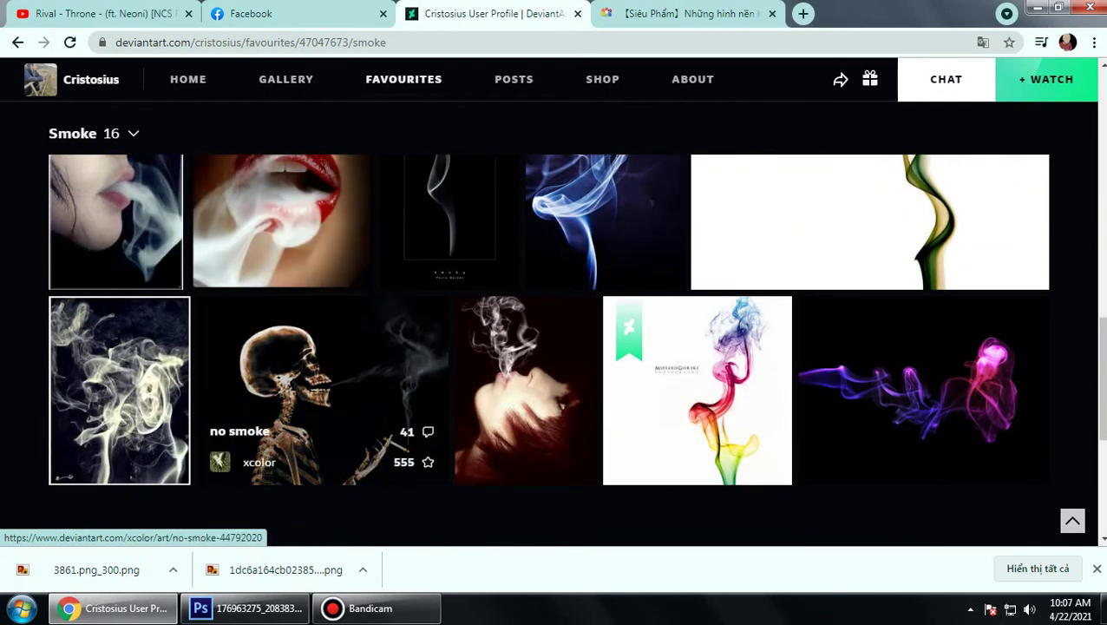
scroll(278, 339, up, 1)
scroll(278, 339, down, 1)
scroll(278, 417, down, 2)
scroll(278, 417, down, 3)
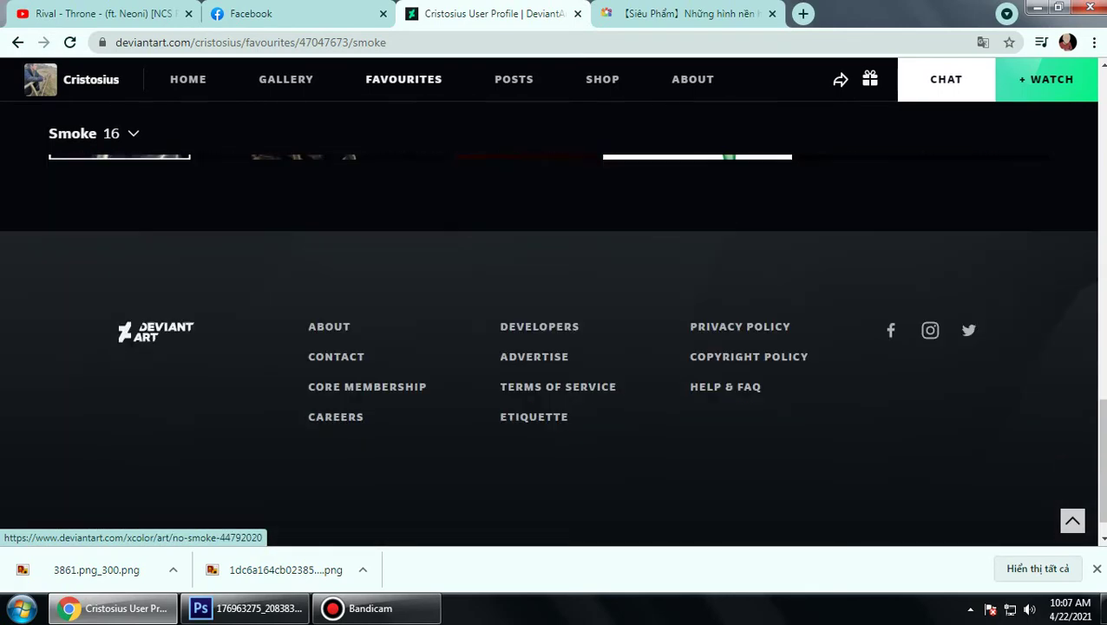
scroll(278, 416, up, 2)
scroll(278, 417, up, 3)
scroll(555, 348, up, 3)
scroll(556, 347, up, 3)
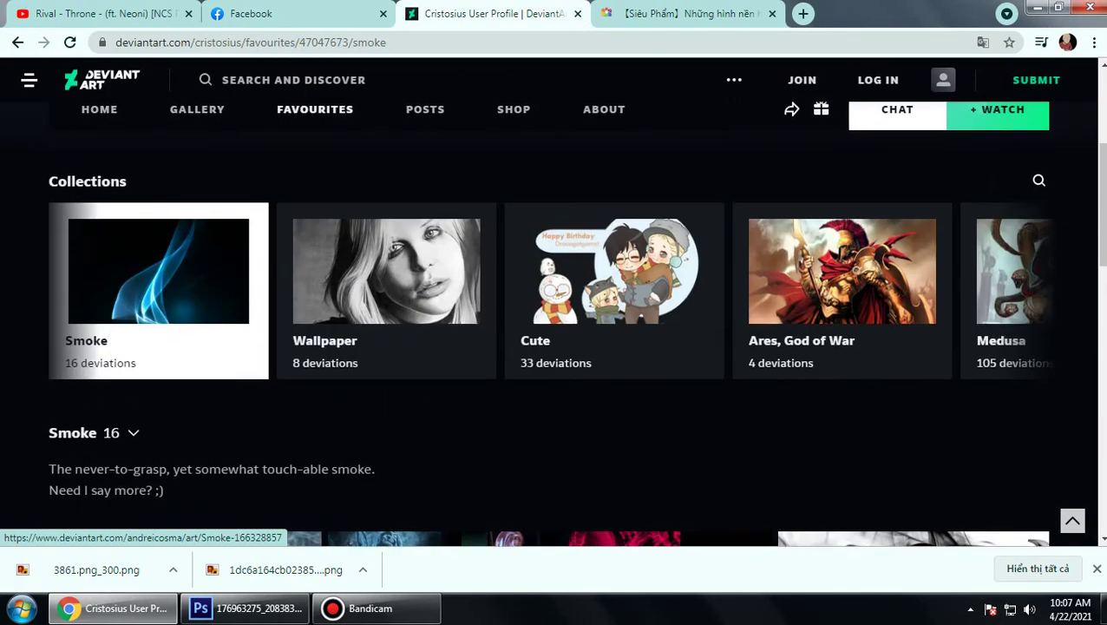
scroll(556, 347, up, 2)
scroll(556, 347, up, 2)
scroll(556, 347, down, 5)
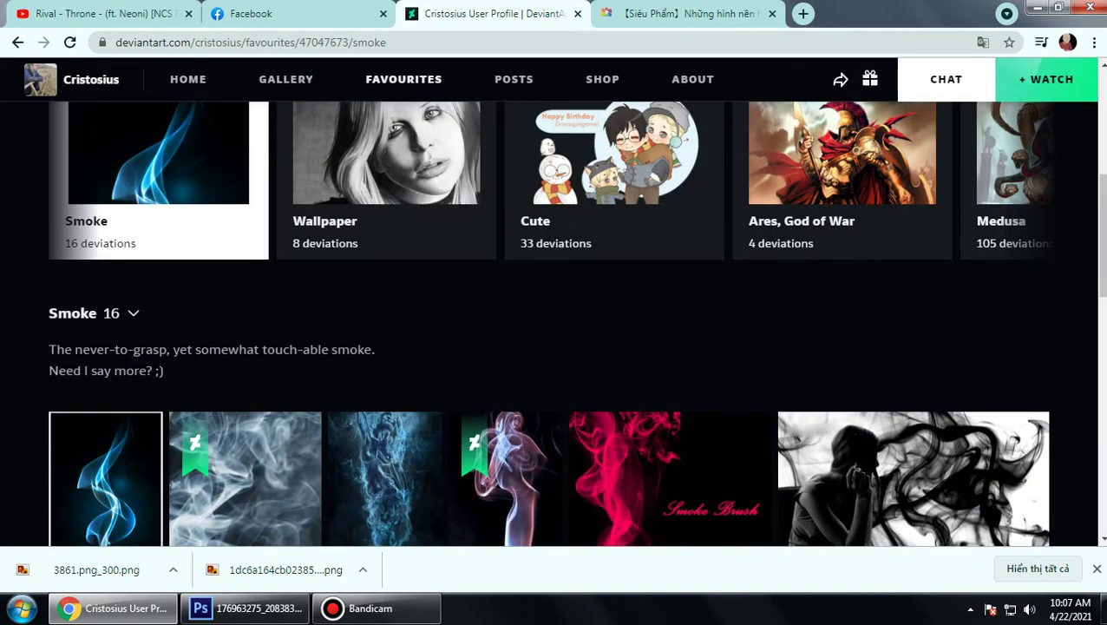
click(583, 13)
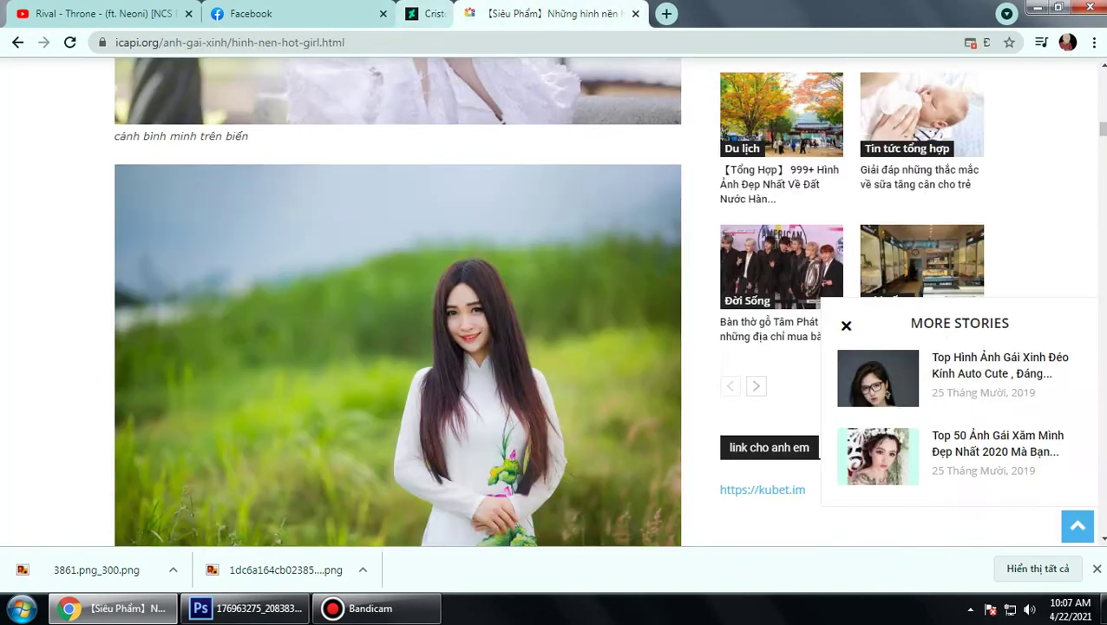
Step: Run a Google search for 'smoke png' from the address bar
key(ctrl+l)
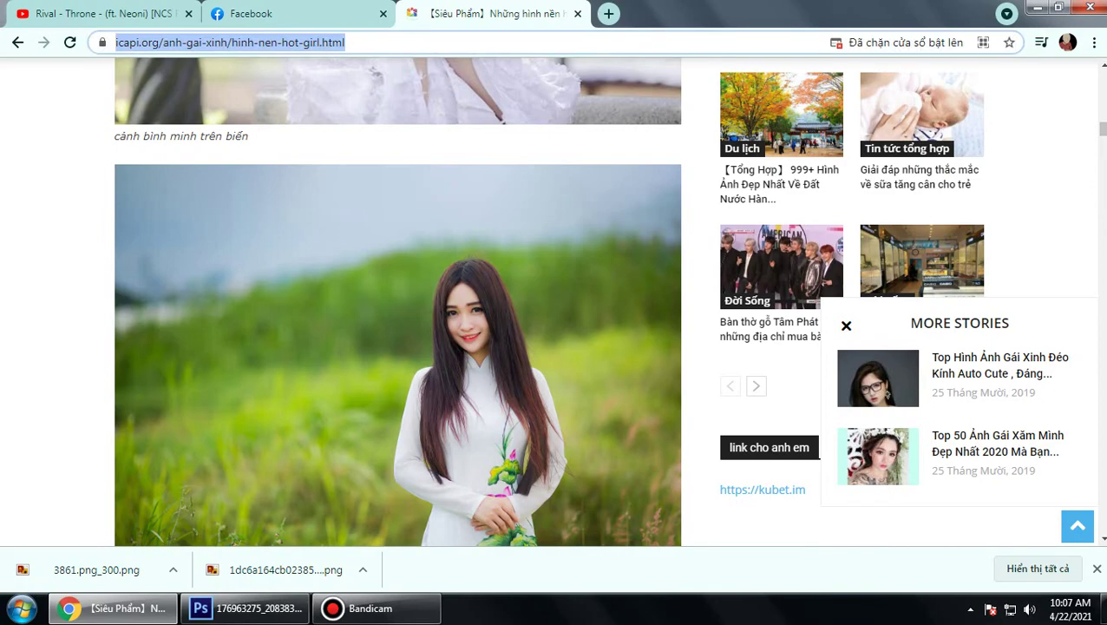
text(smoke)
key(Return)
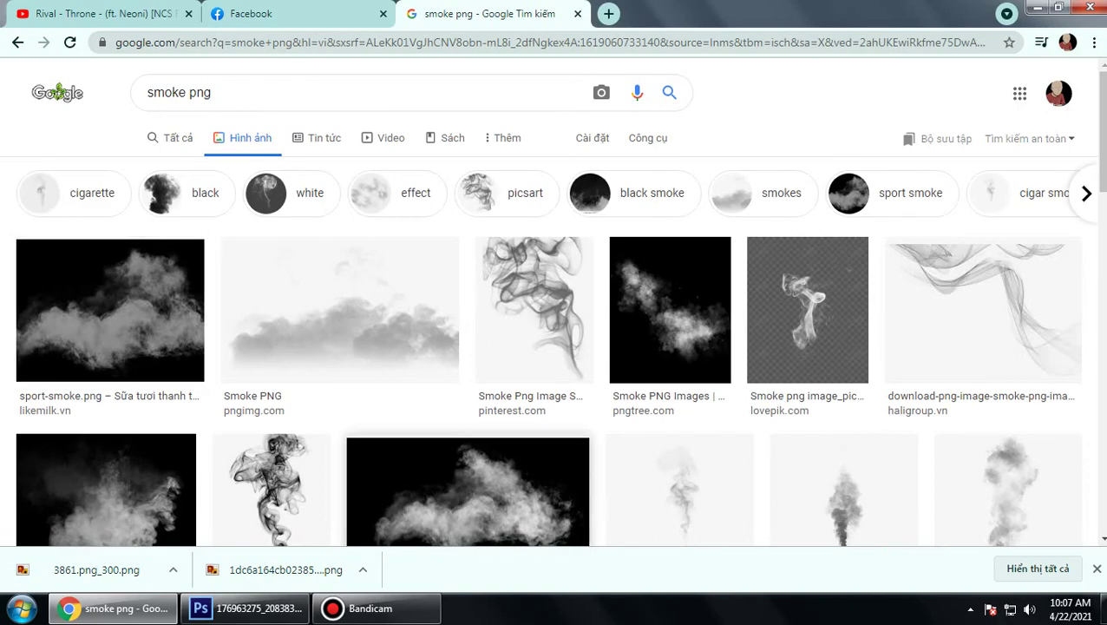
Step: Save the first previewed smoke image from Google Images to the Desktop
click(467, 490)
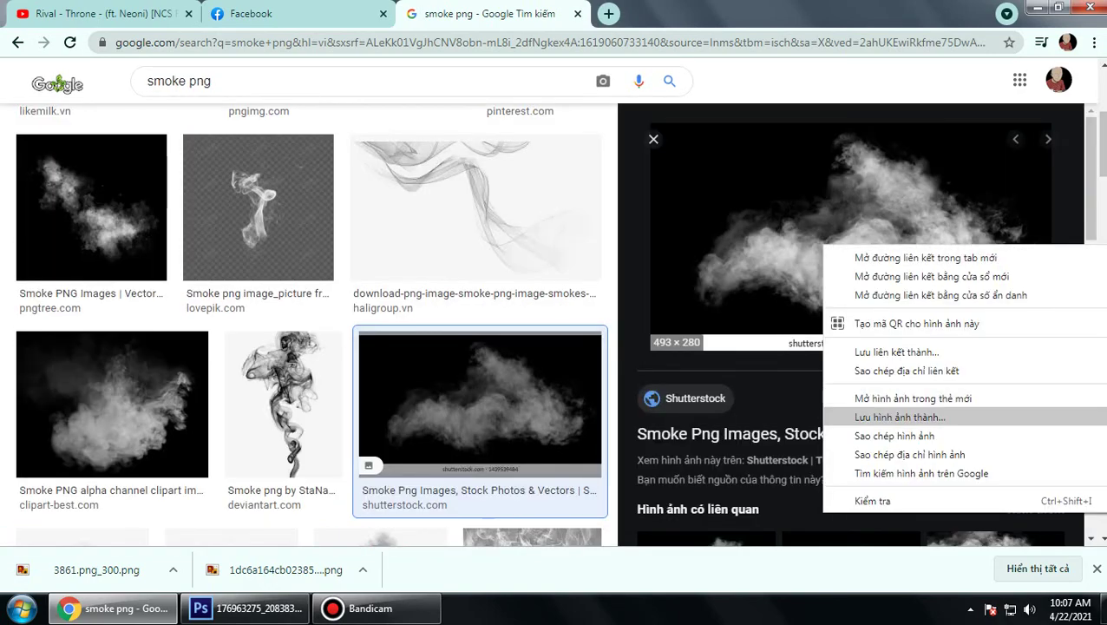
click(900, 417)
click(970, 564)
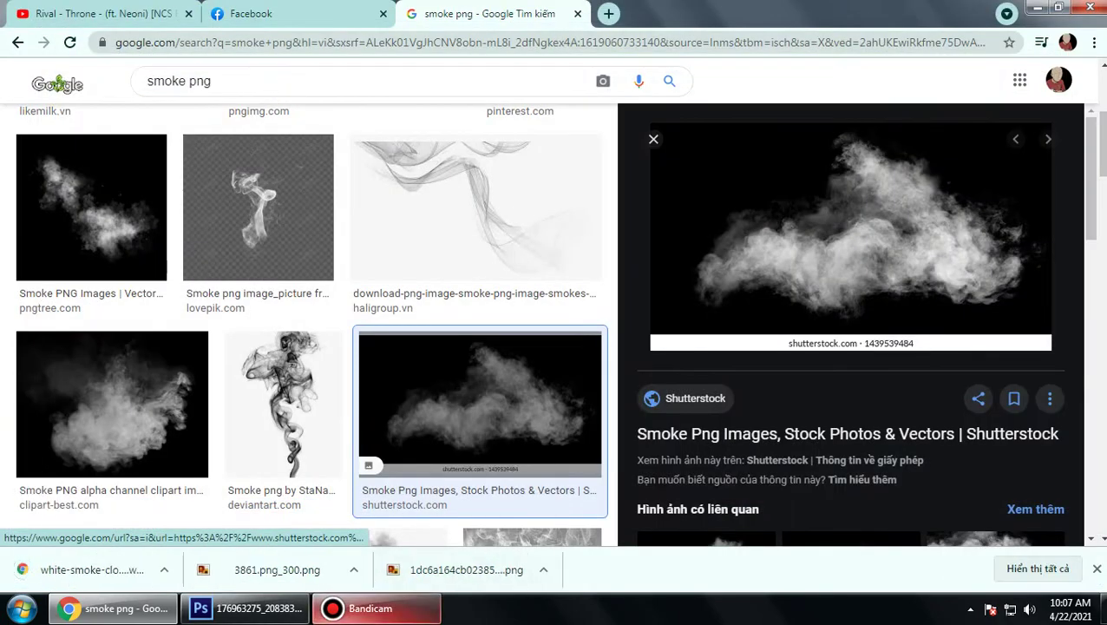
click(243, 609)
Step: Save a second, larger smoke-on-black image to the Desktop as 'tải xuống' and return to Photoshop
click(112, 608)
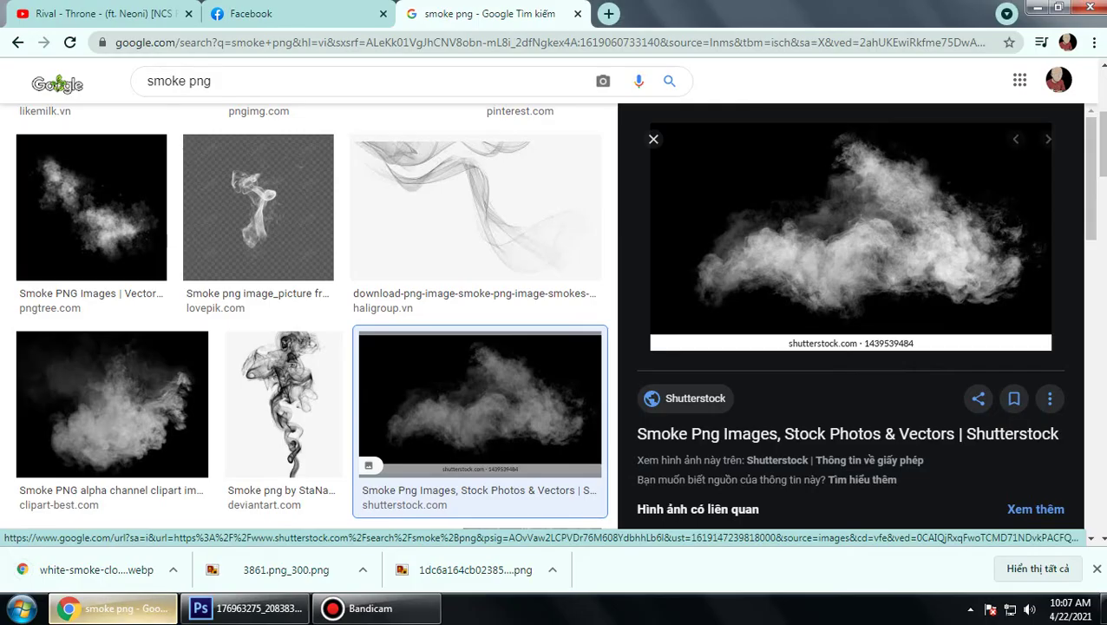
scroll(113, 312, up, 3)
click(111, 396)
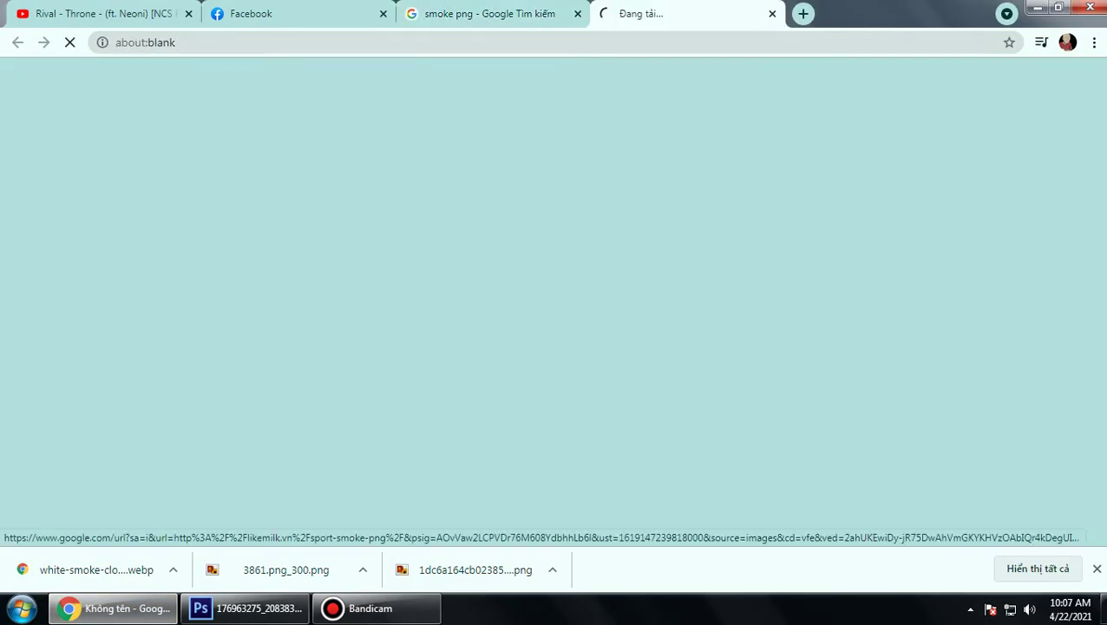
click(773, 13)
right_click(823, 253)
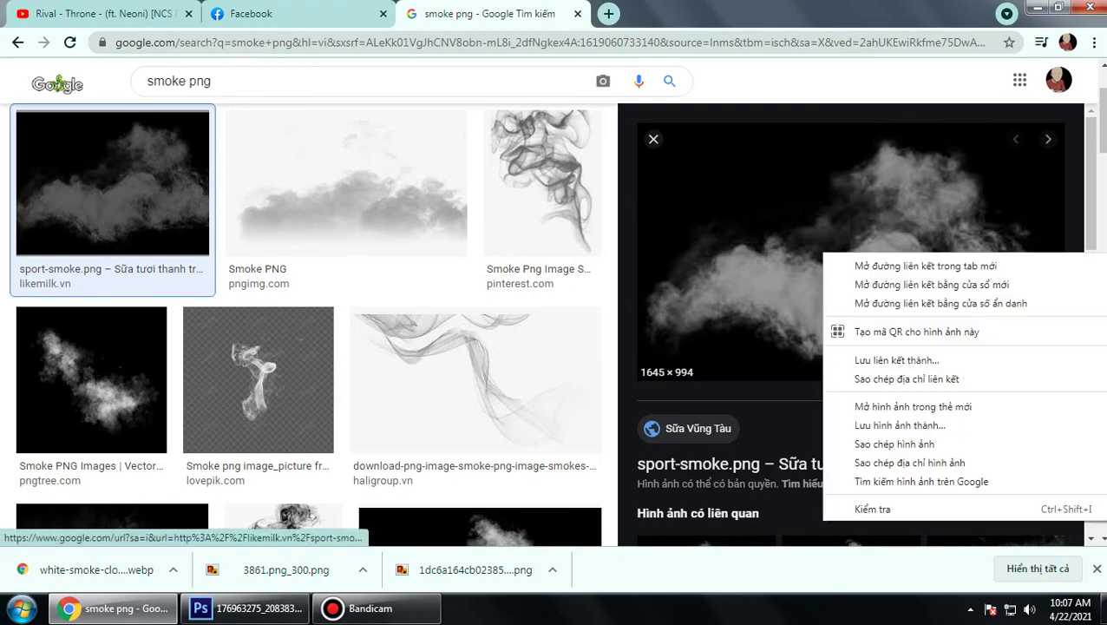
click(900, 425)
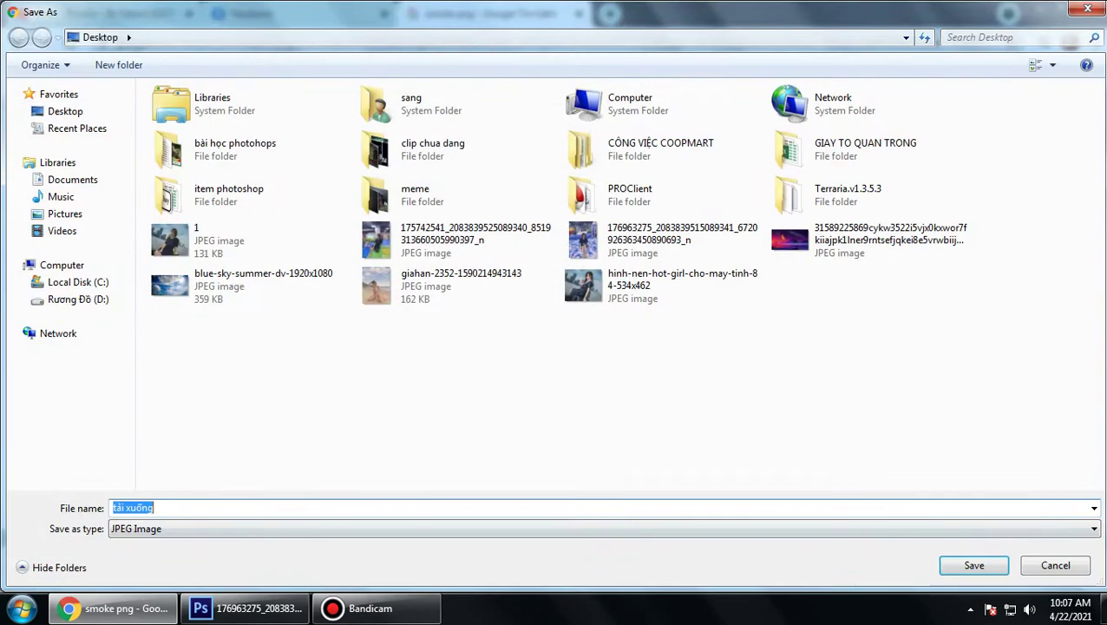
click(971, 563)
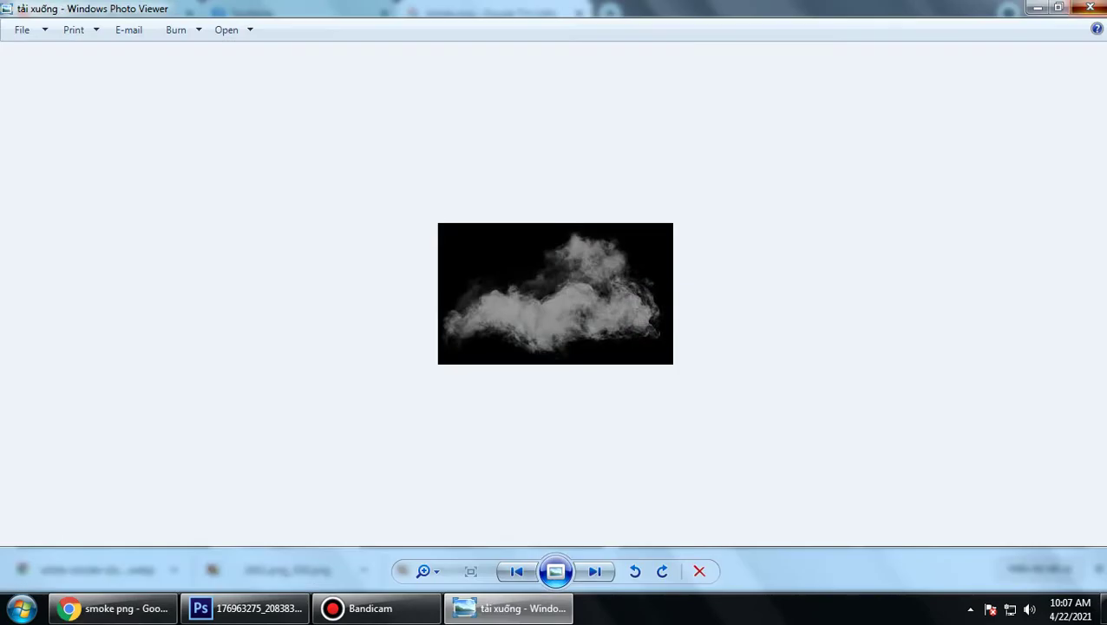
key(alt+F4)
click(245, 609)
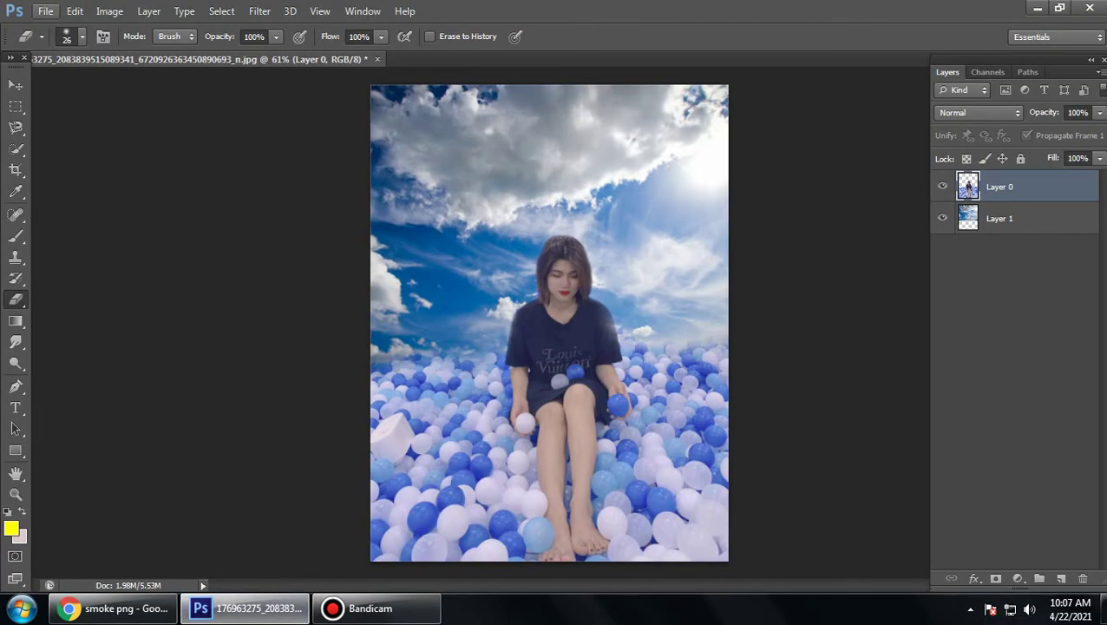
Step: Open the smoke image 'tải xuống.jpg' in Photoshop
click(45, 11)
click(61, 41)
scroll(499, 291, down, 3)
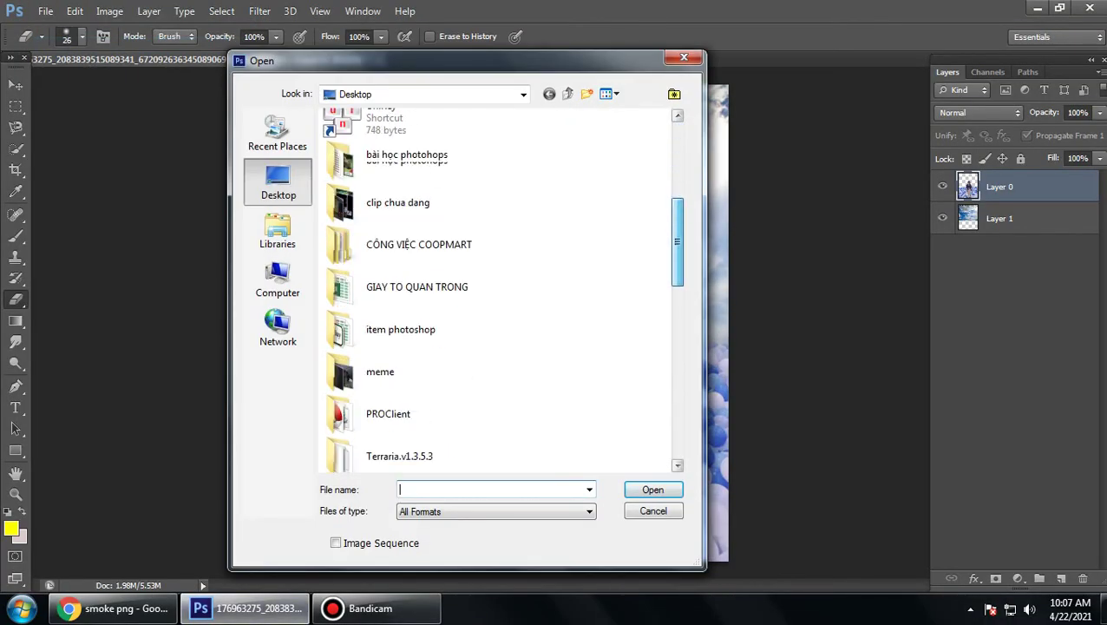
scroll(499, 290, down, 1)
scroll(499, 290, down, 2)
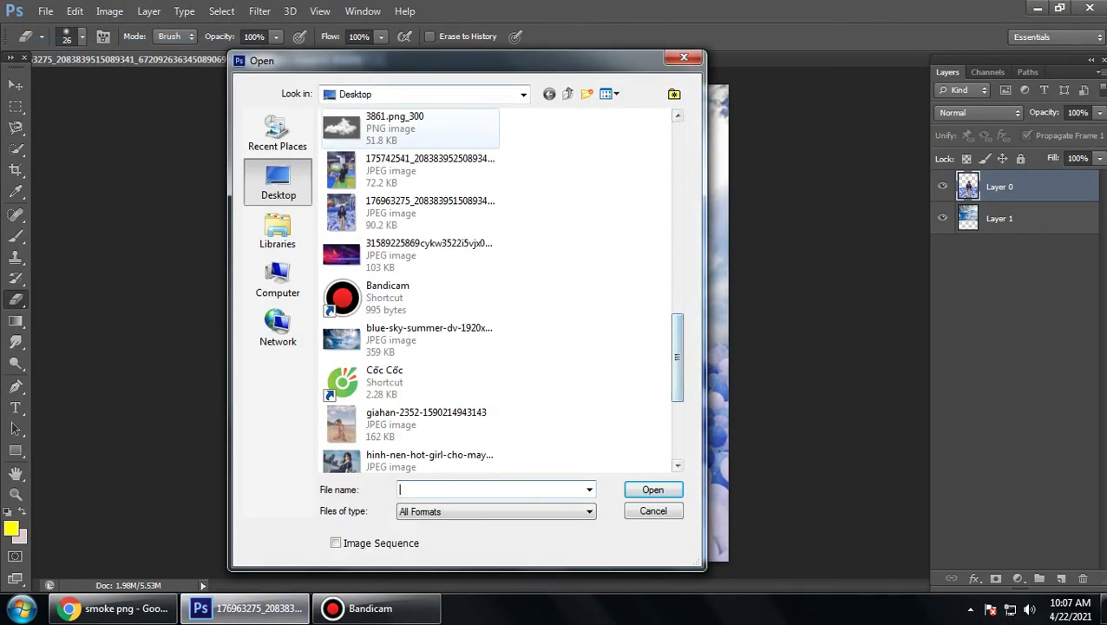
scroll(499, 291, down, 3)
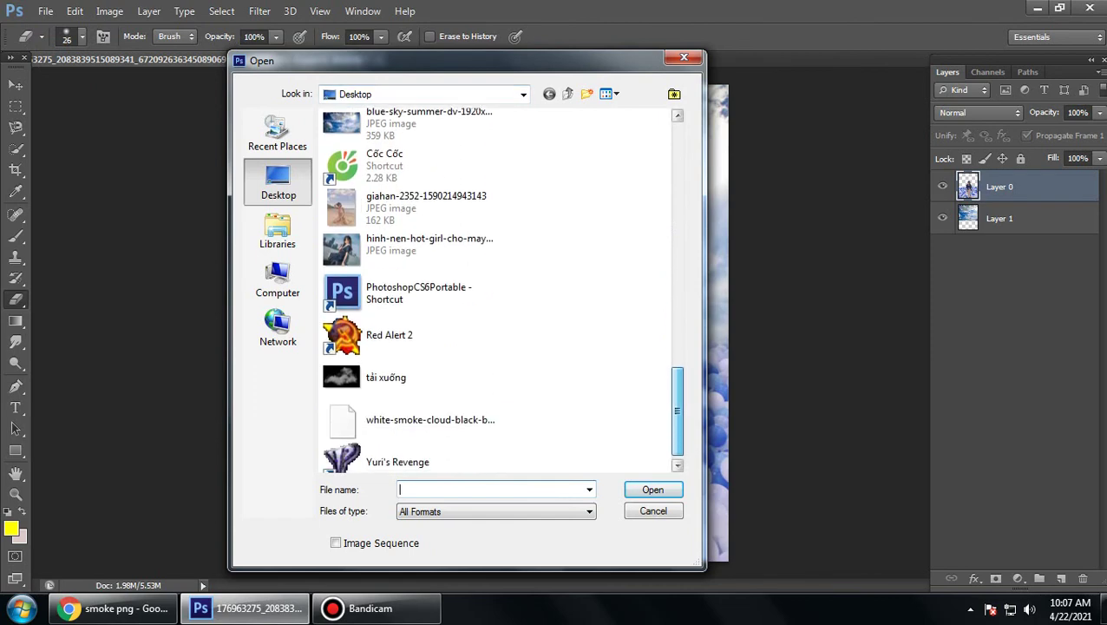
scroll(499, 291, down, 1)
double_click(399, 366)
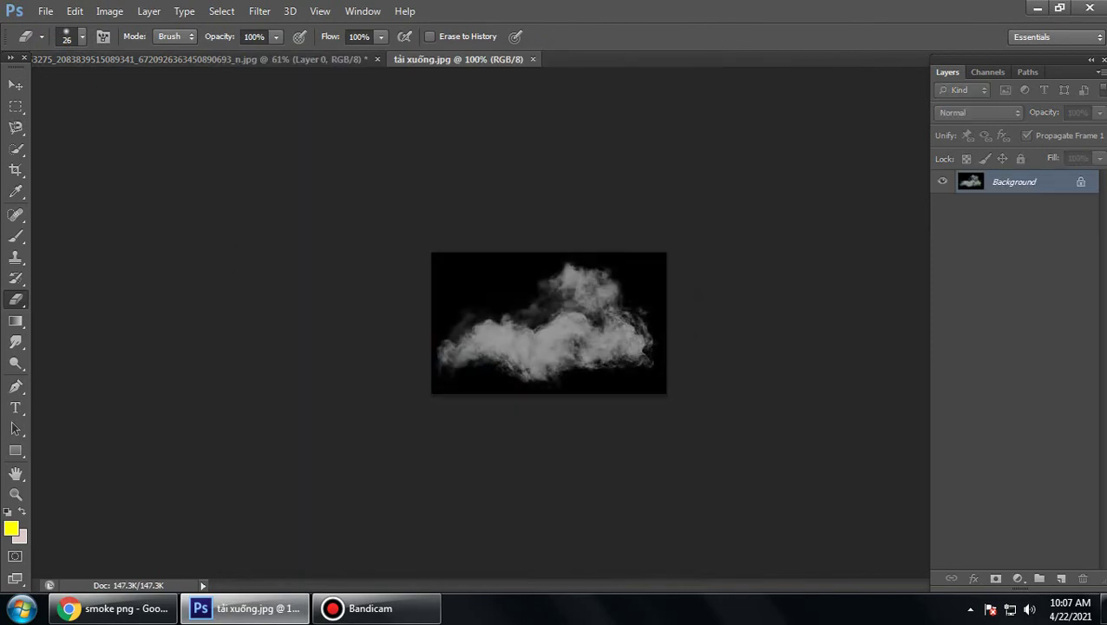
Step: Convert its Background to Layer 0 and drag the smoke into the ball-pit composite
key(v)
double_click(1014, 182)
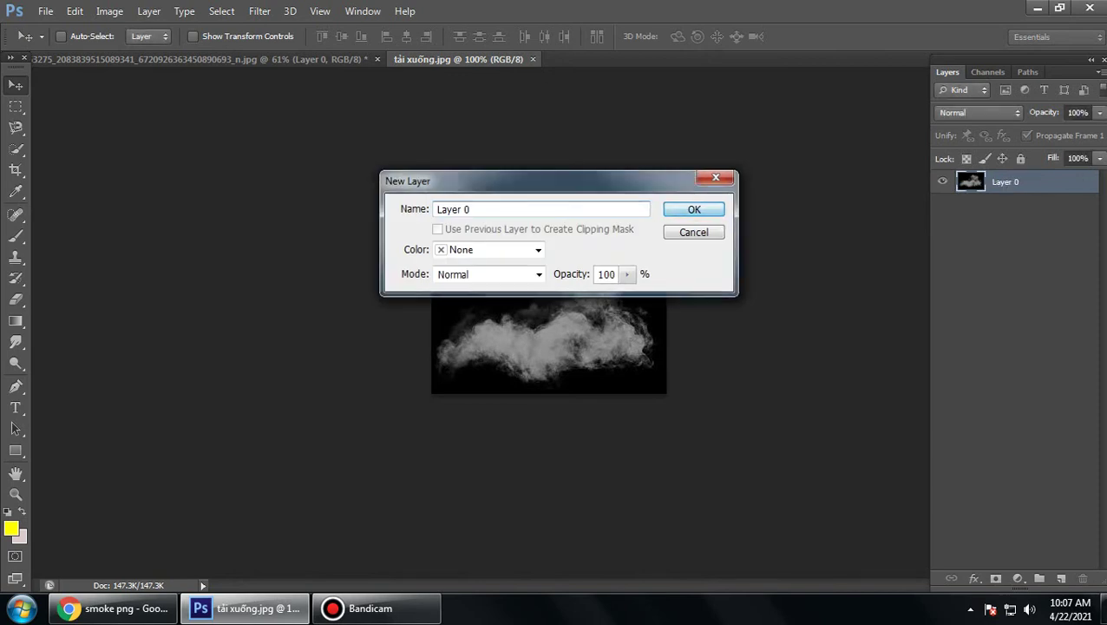
key(Return)
drag(527, 339, 489, 328)
mouse_move(499, 248)
mouse_down()
mouse_move(477, 340)
mouse_move(431, 333)
mouse_up()
Step: Enlarge the smoke over the image's middle and nudge it slightly higher
key(ctrl+t)
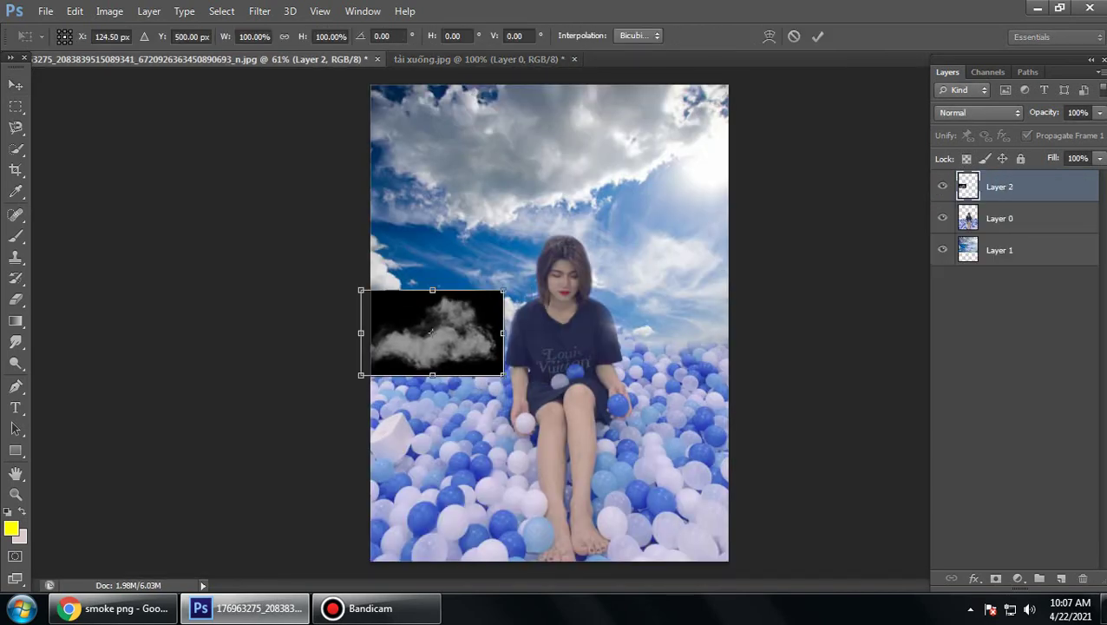
drag(503, 376, 735, 515)
drag(648, 335, 649, 305)
key(v)
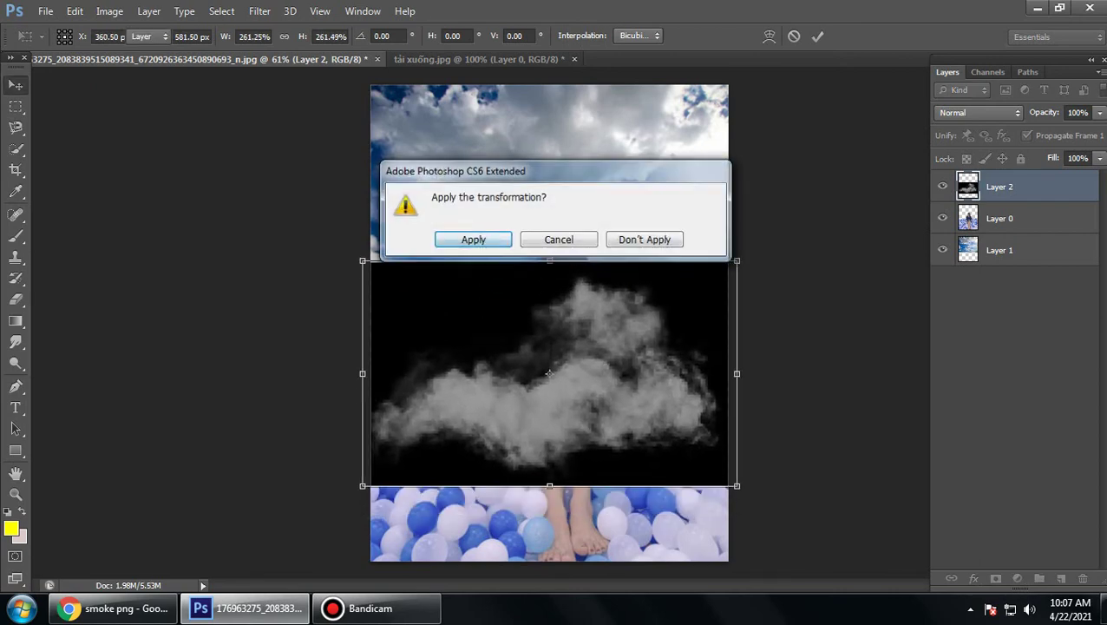
key(Return)
drag(543, 380, 543, 353)
Step: Set Layer 2's blend mode to Screen so the black backdrop drops out
click(979, 112)
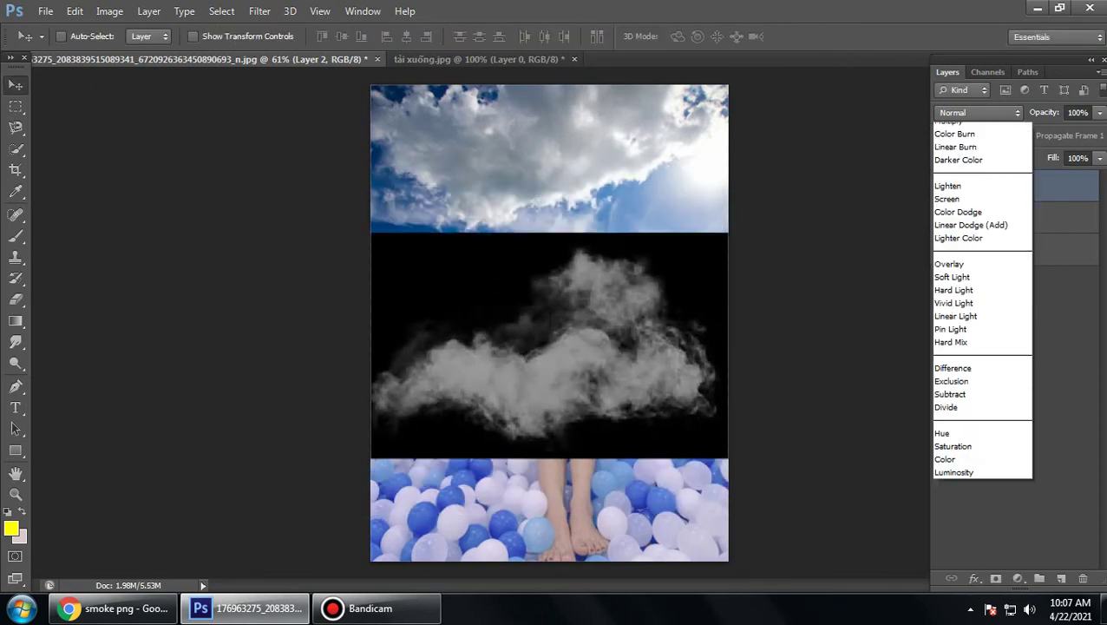
click(959, 68)
key(Down)
key(Down)
key(Down)
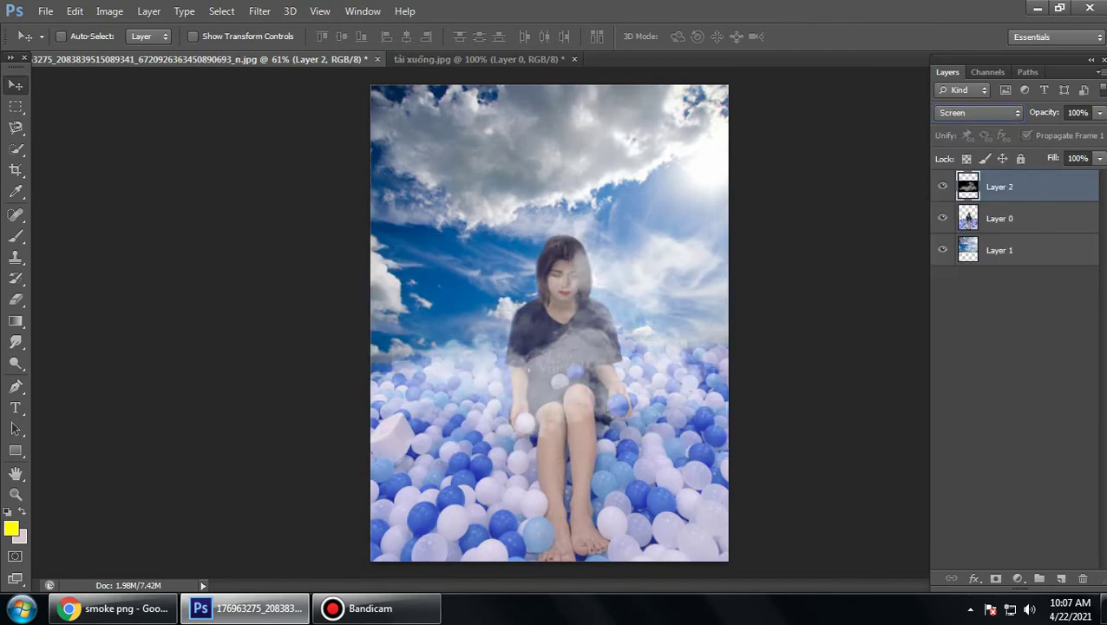
key(Up)
key(Down)
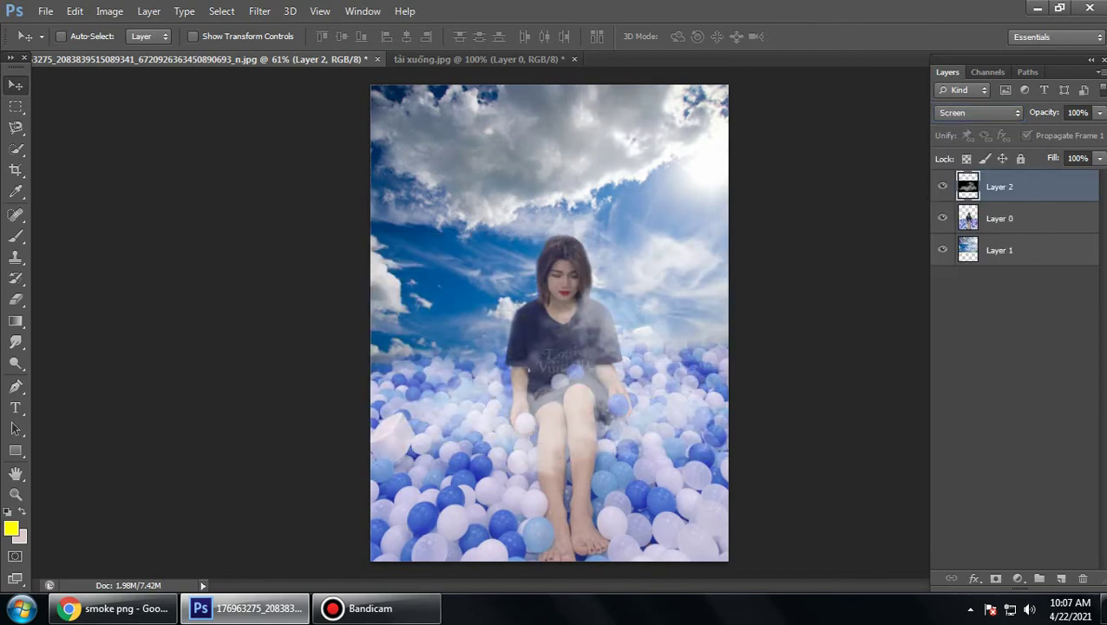
Step: Scale the smoke to about 60% and place it beside the girl's right arm
key(ctrl+t)
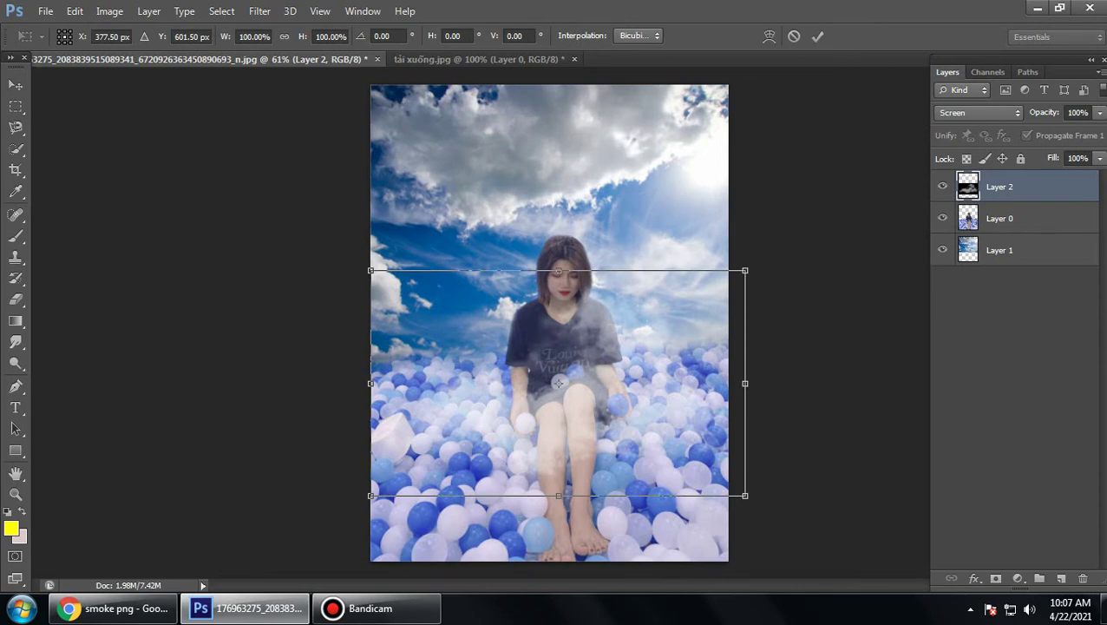
mouse_move(371, 270)
mouse_down()
mouse_move(303, 230)
mouse_move(523, 361)
mouse_up()
mouse_move(635, 429)
mouse_down()
mouse_move(673, 329)
mouse_move(713, 330)
mouse_up()
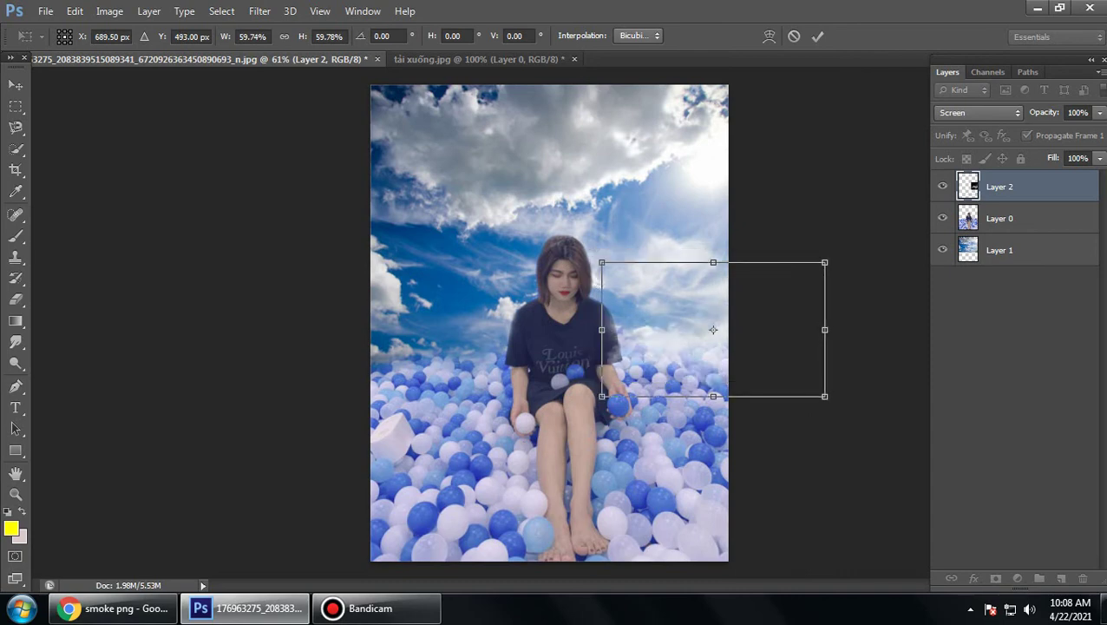
key(v)
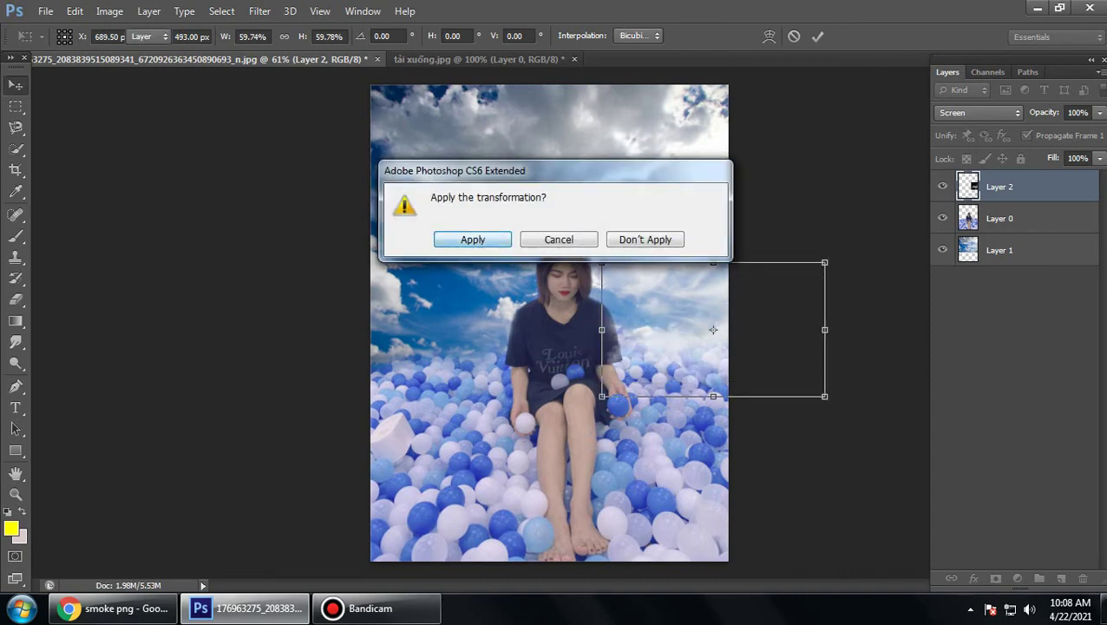
key(Return)
Step: Duplicate Layer 2 as 'Layer 2 copy', move it over the left clouds, and stack it below Layer 0
right_click(994, 187)
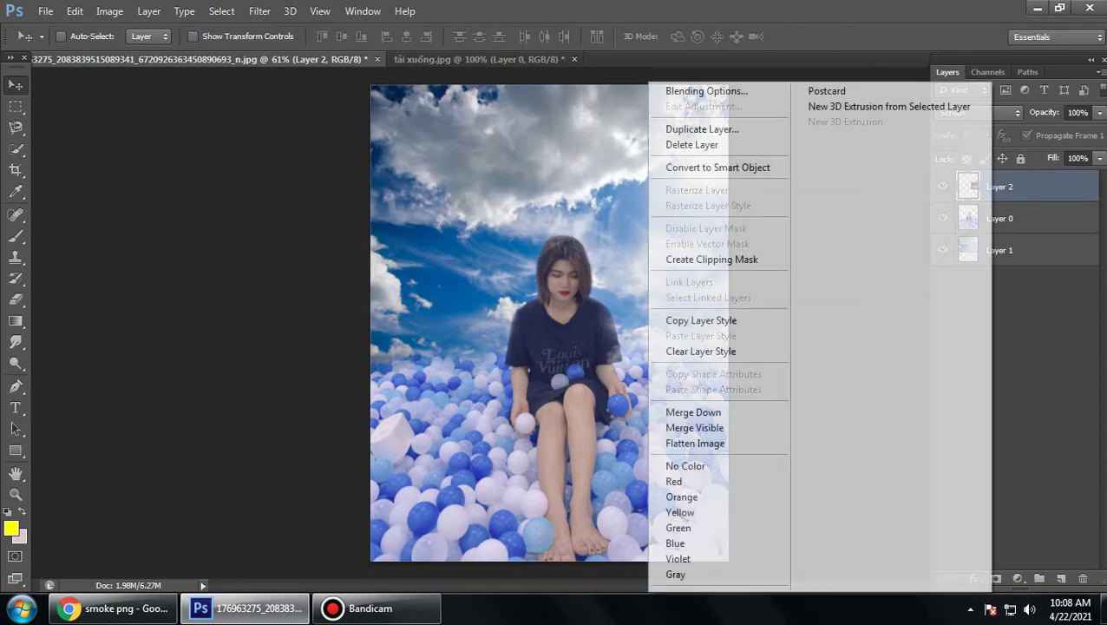
click(701, 129)
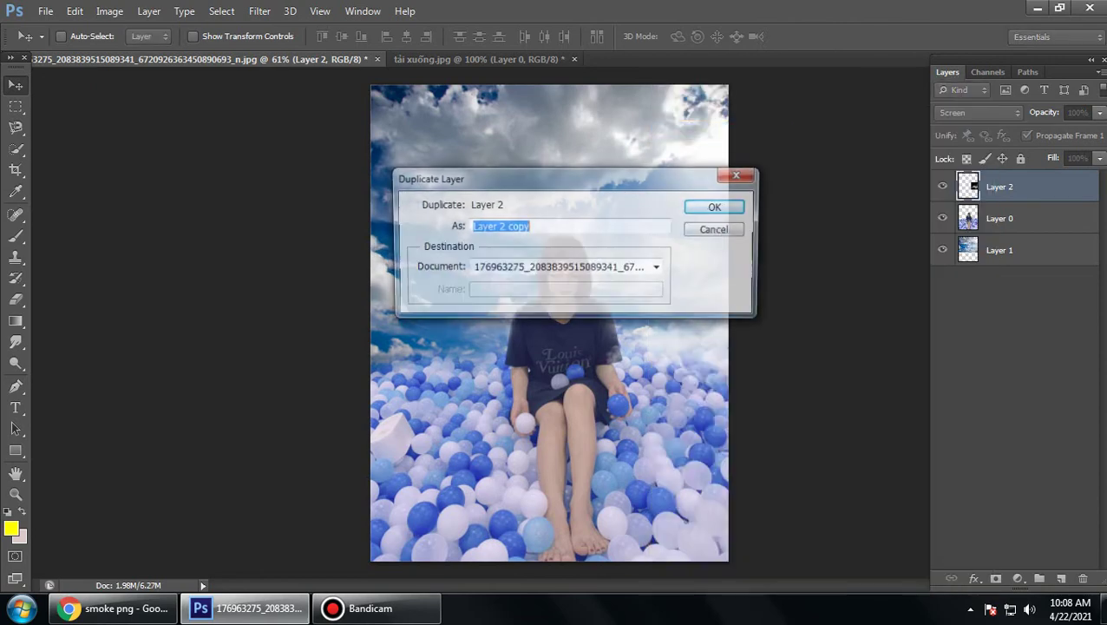
click(716, 207)
drag(608, 347, 388, 313)
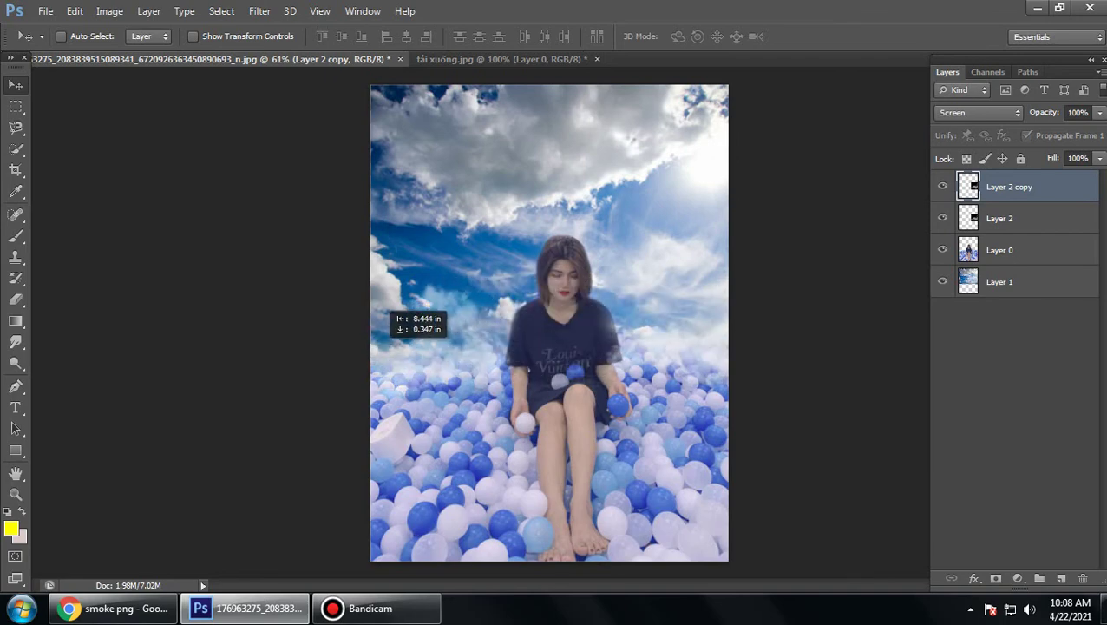
drag(1007, 222, 1007, 257)
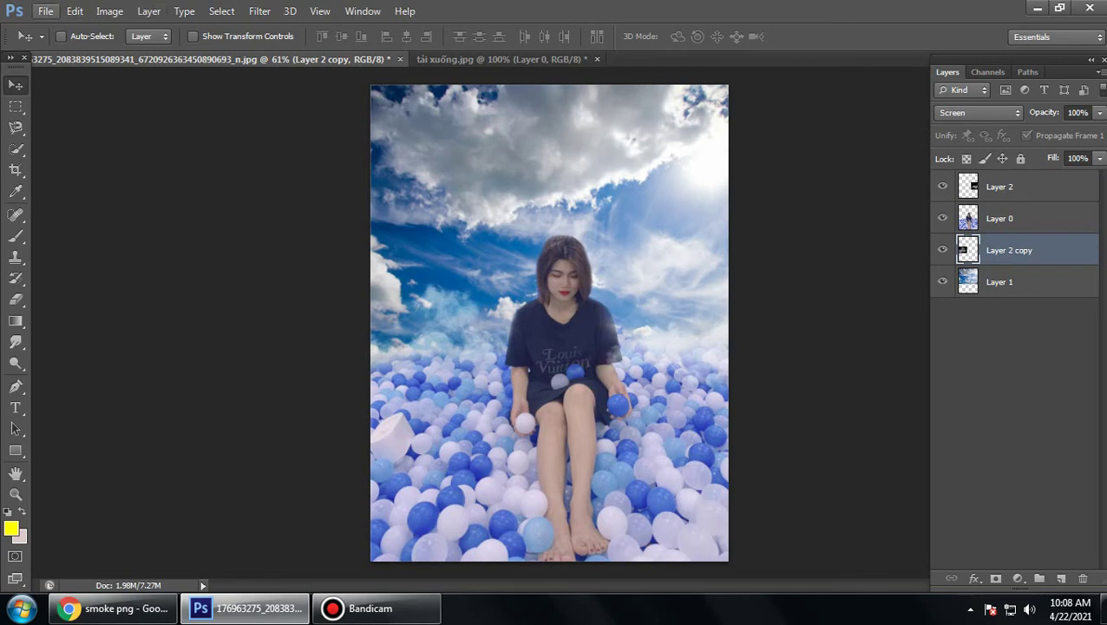
Step: Save the composite to the Desktop as JPEG '2' at Maximum quality 12, then centre it on the desktop
click(45, 11)
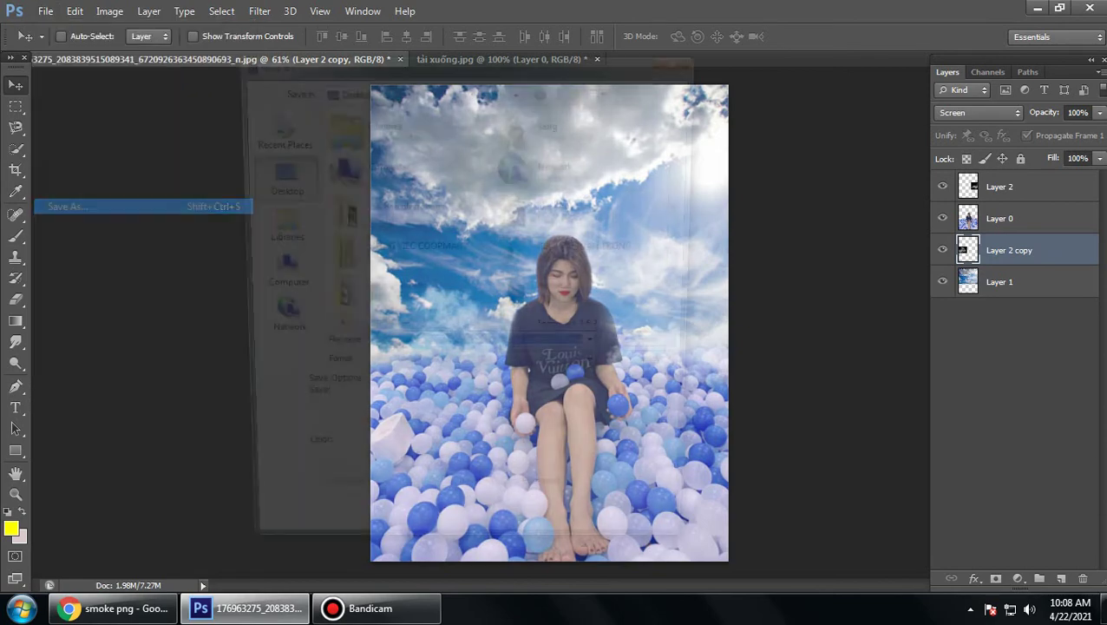
click(67, 206)
click(602, 371)
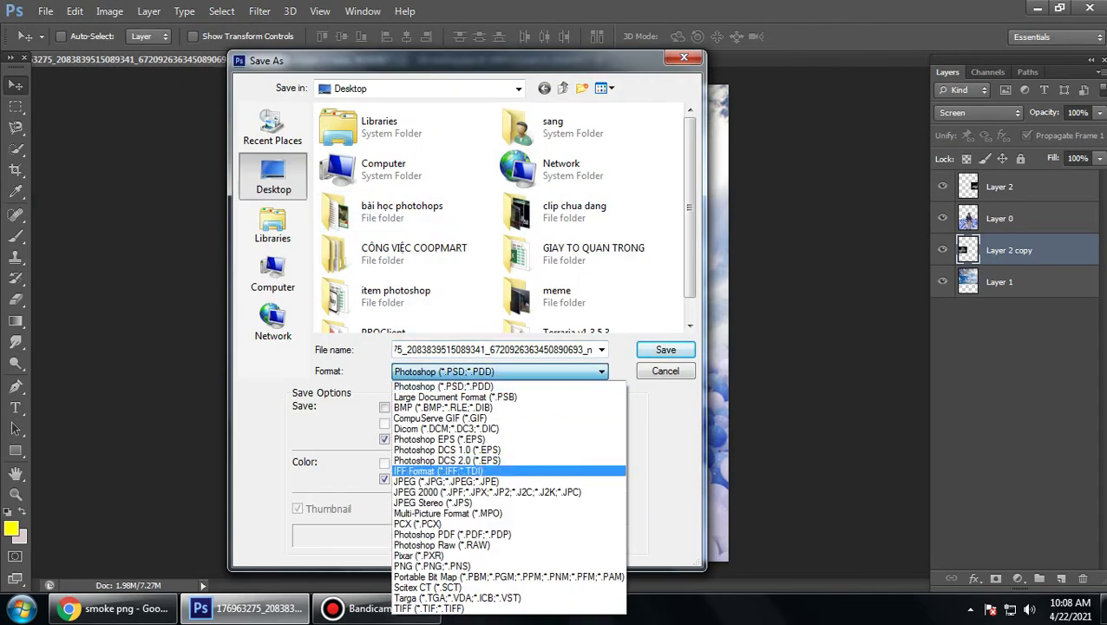
click(434, 470)
text(2)
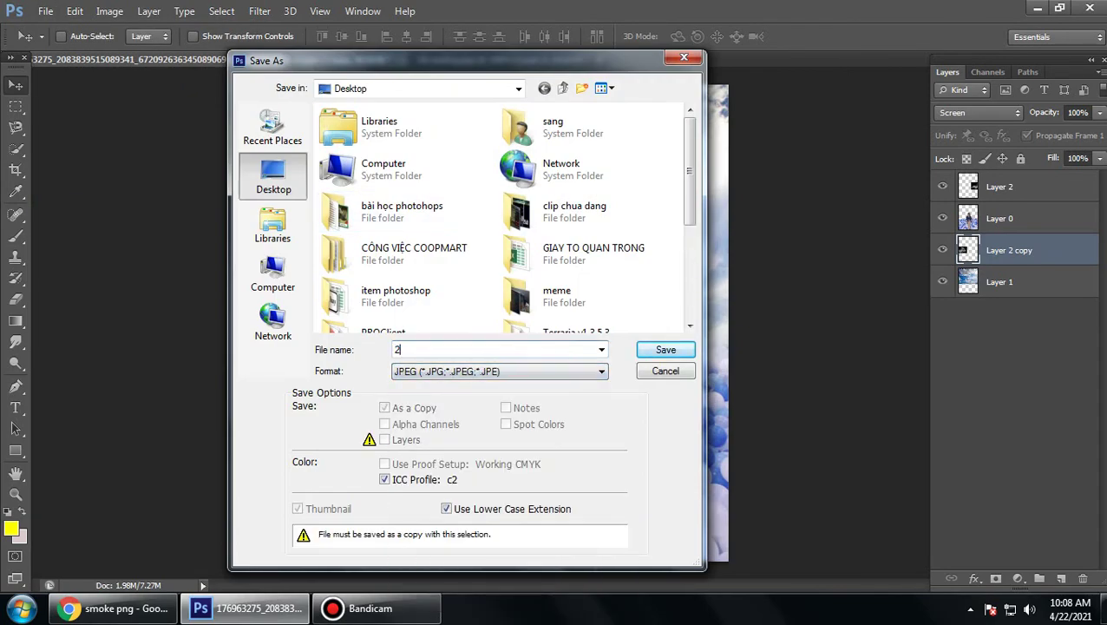
key(Return)
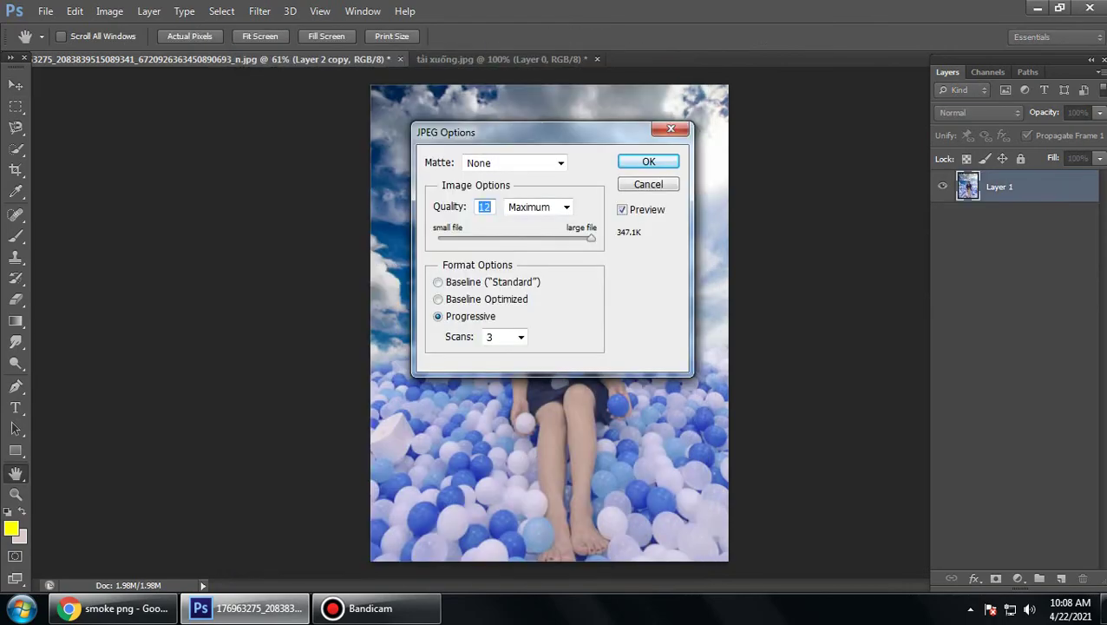
key(Return)
click(1038, 6)
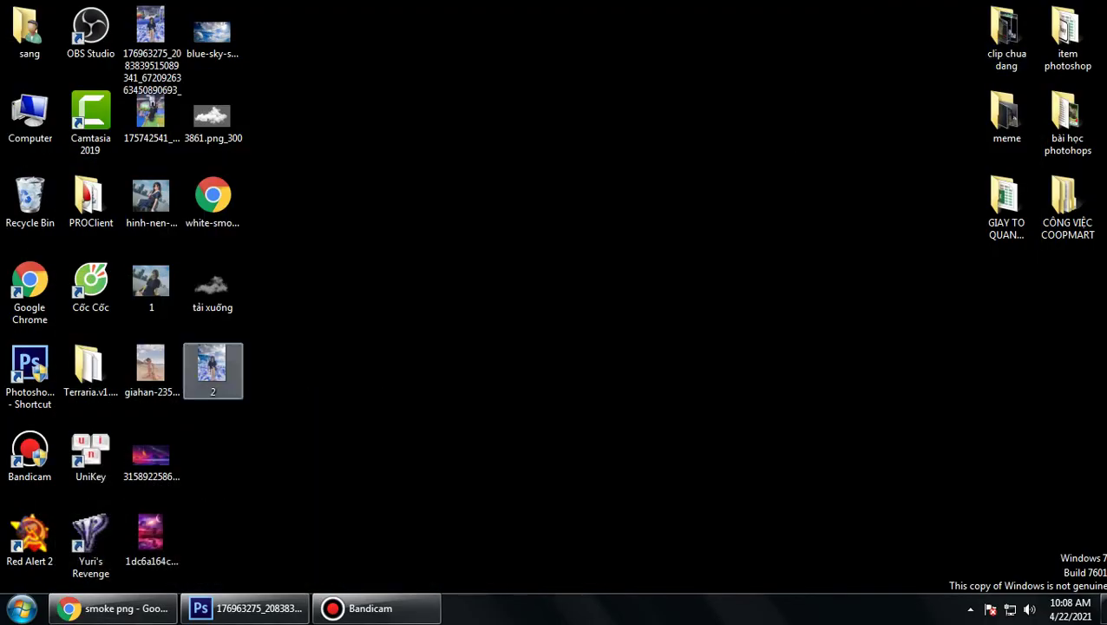
drag(212, 365, 518, 369)
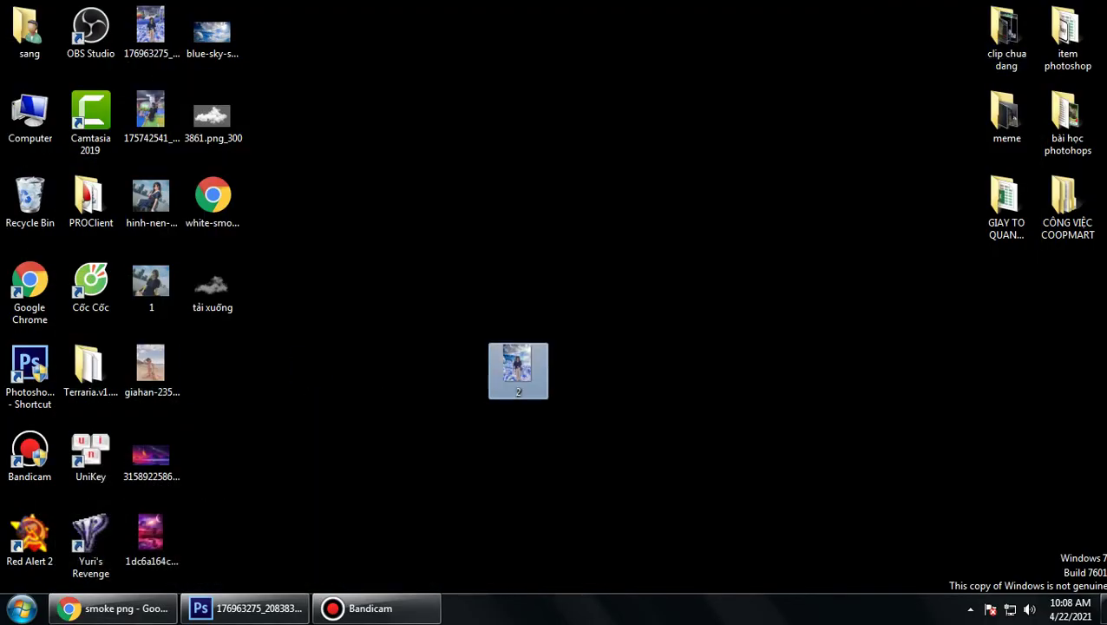
Step: Preview the saved '2' and the original photo '1' in Photo Viewer, then return to Chrome
key(Return)
key(Escape)
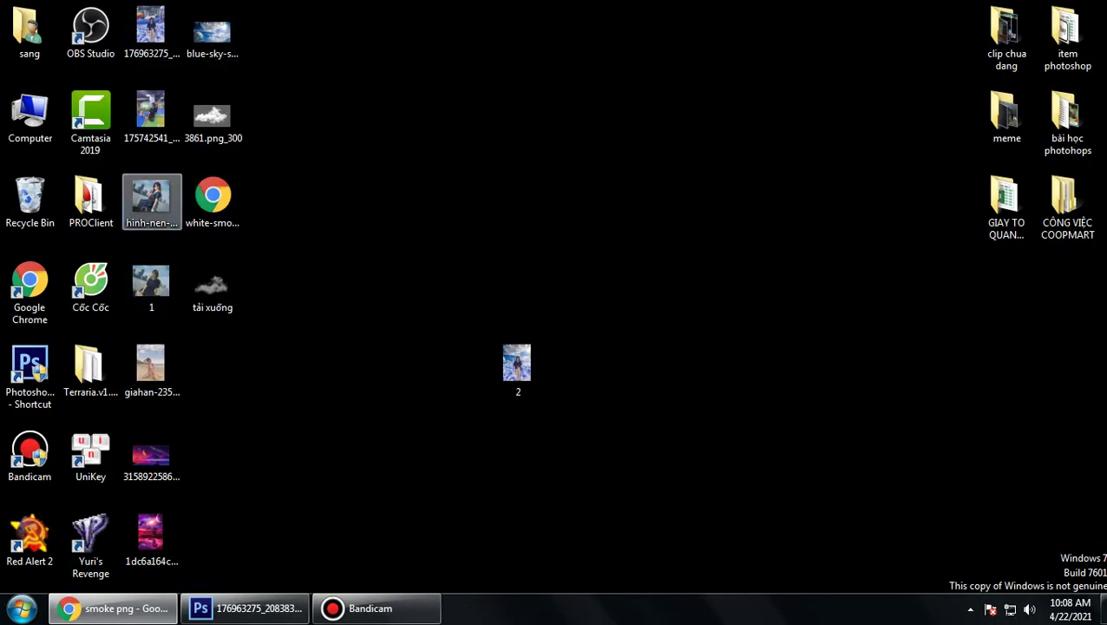
mouse_move(151, 282)
mouse_down()
mouse_move(463, 313)
mouse_move(457, 369)
mouse_up()
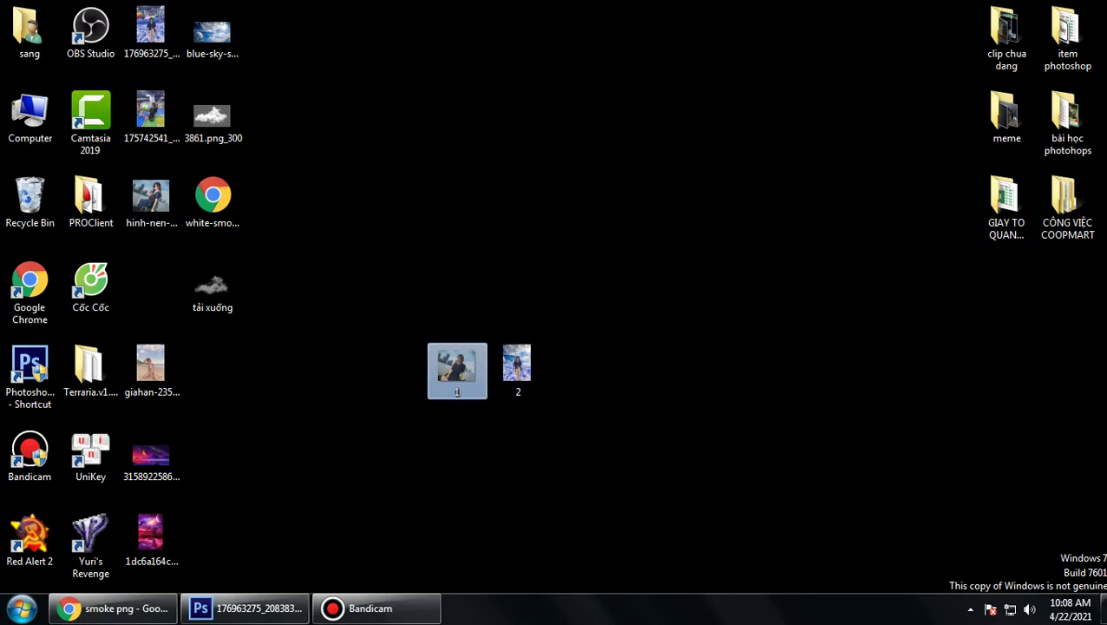
double_click(457, 391)
click(1090, 8)
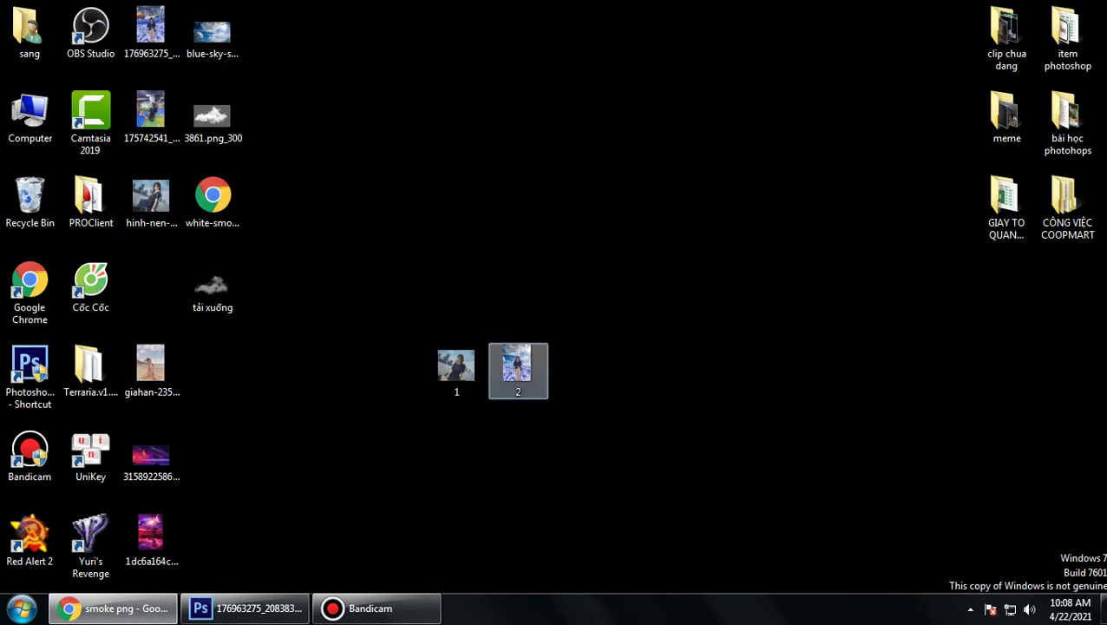
click(113, 608)
Step: On the Facebook feed, expand the photo post's hidden comments and the reply to the first one
click(251, 13)
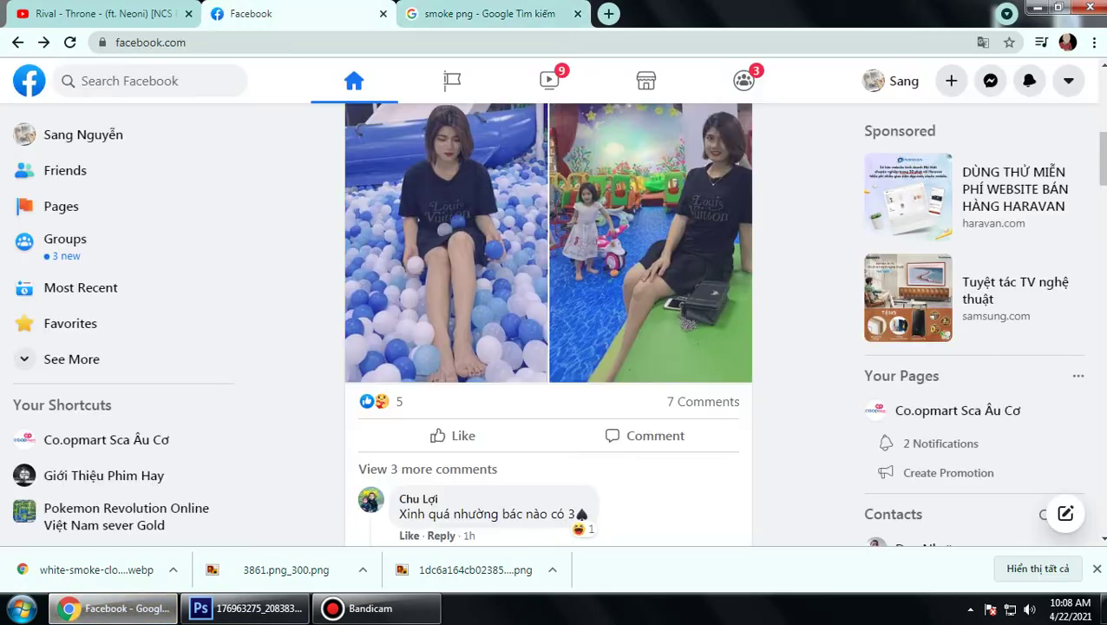
scroll(547, 260, down, 2)
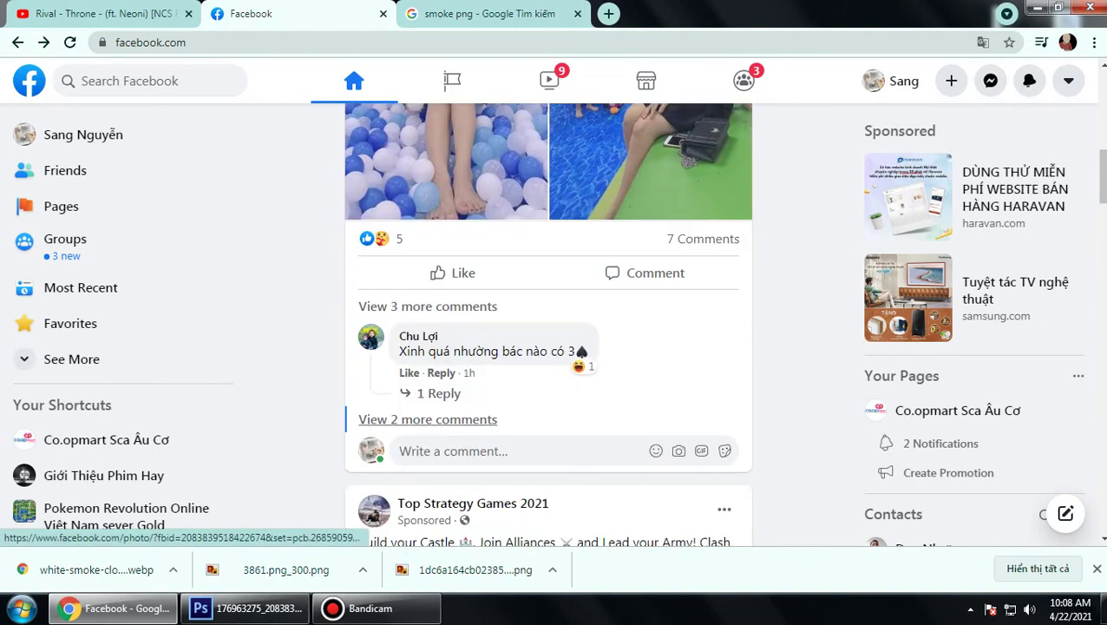
scroll(655, 272, down, 2)
scroll(656, 272, down, 5)
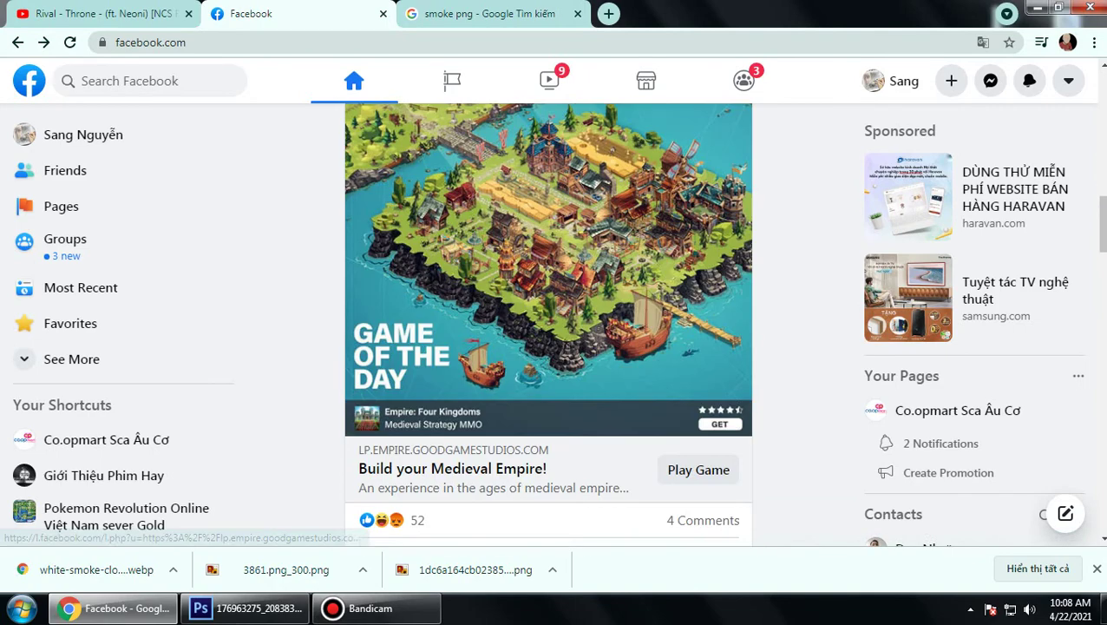
scroll(655, 273, up, 5)
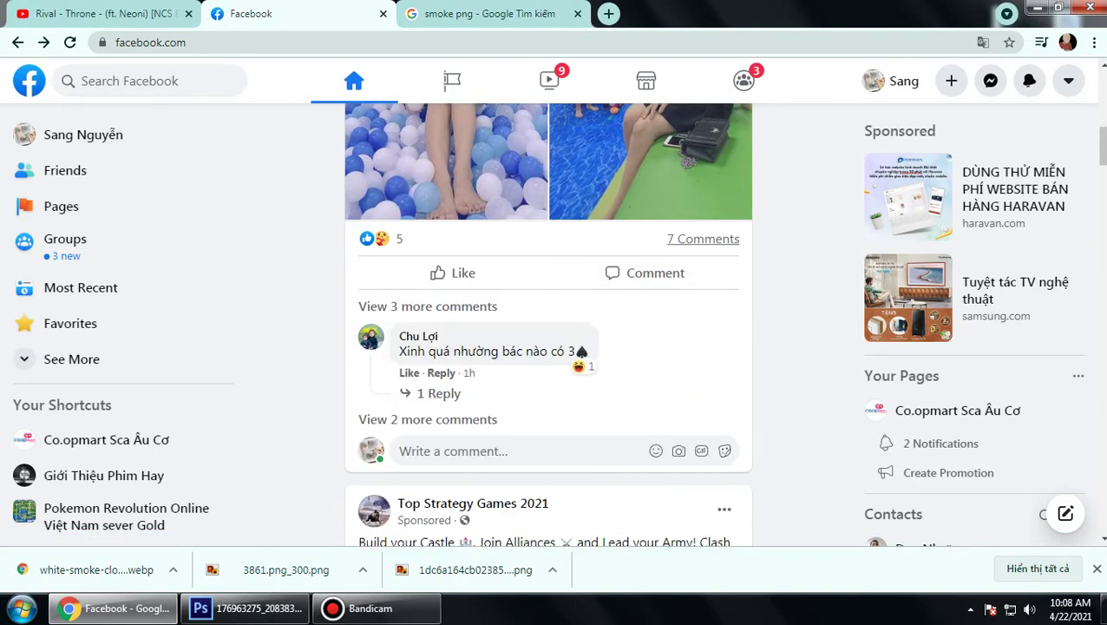
click(428, 419)
scroll(428, 419, down, 4)
scroll(428, 420, up, 4)
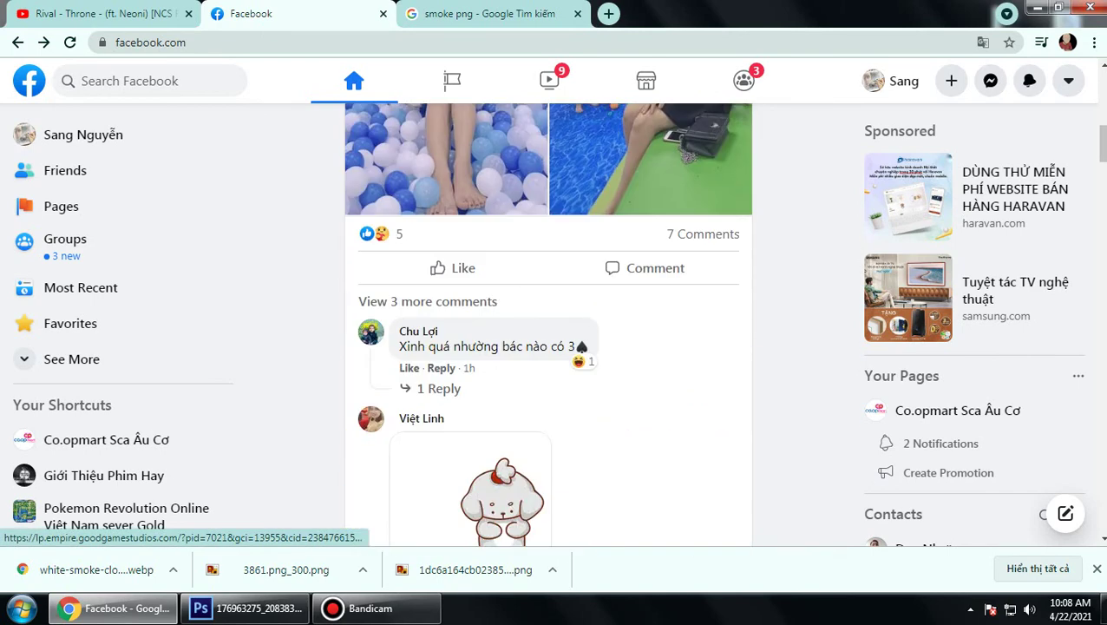
scroll(428, 419, down, 2)
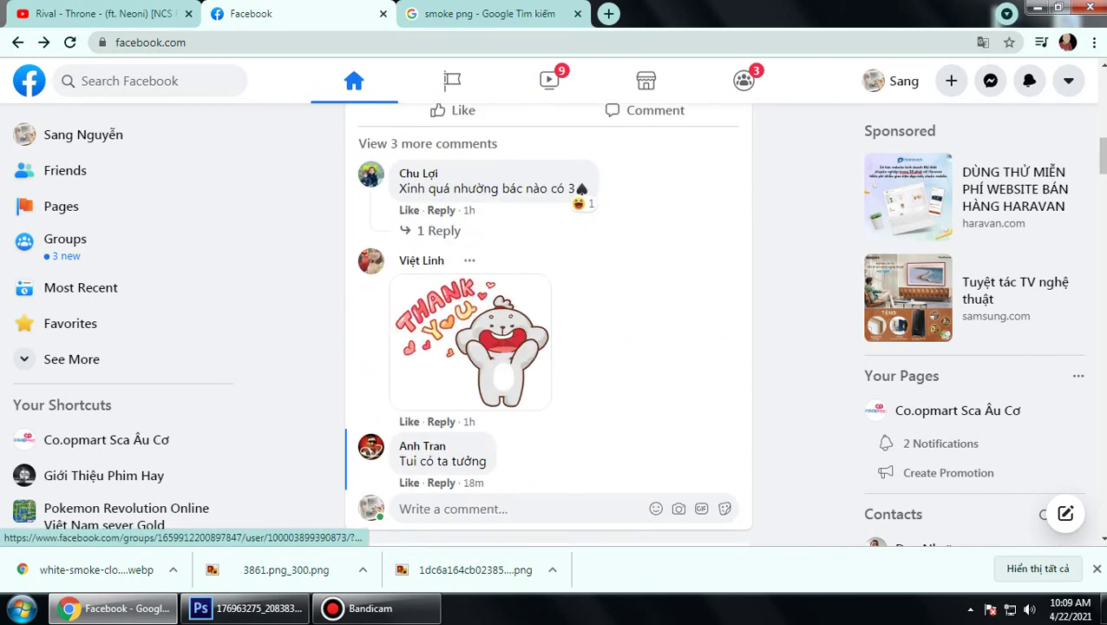
scroll(547, 313, up, 1)
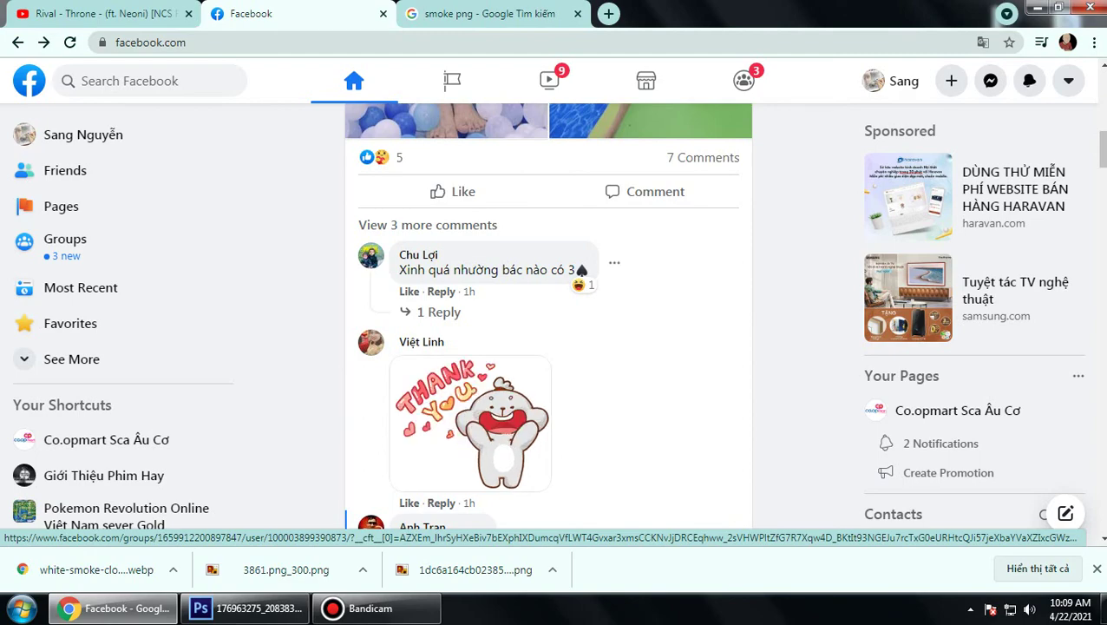
click(439, 312)
scroll(439, 312, down, 4)
scroll(438, 312, down, 1)
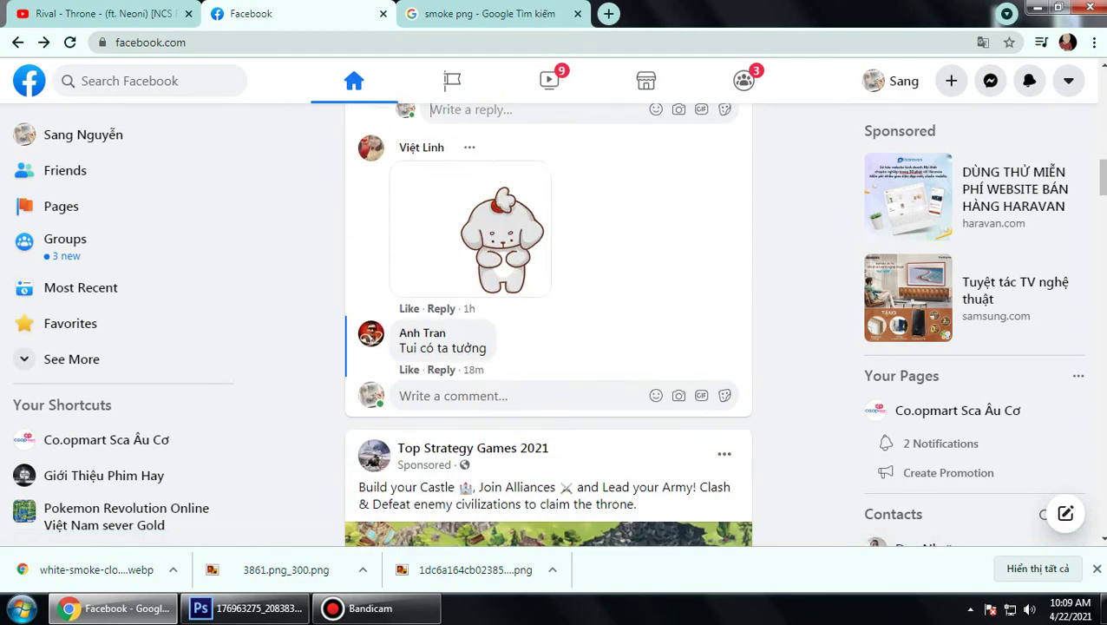
scroll(438, 311, down, 1)
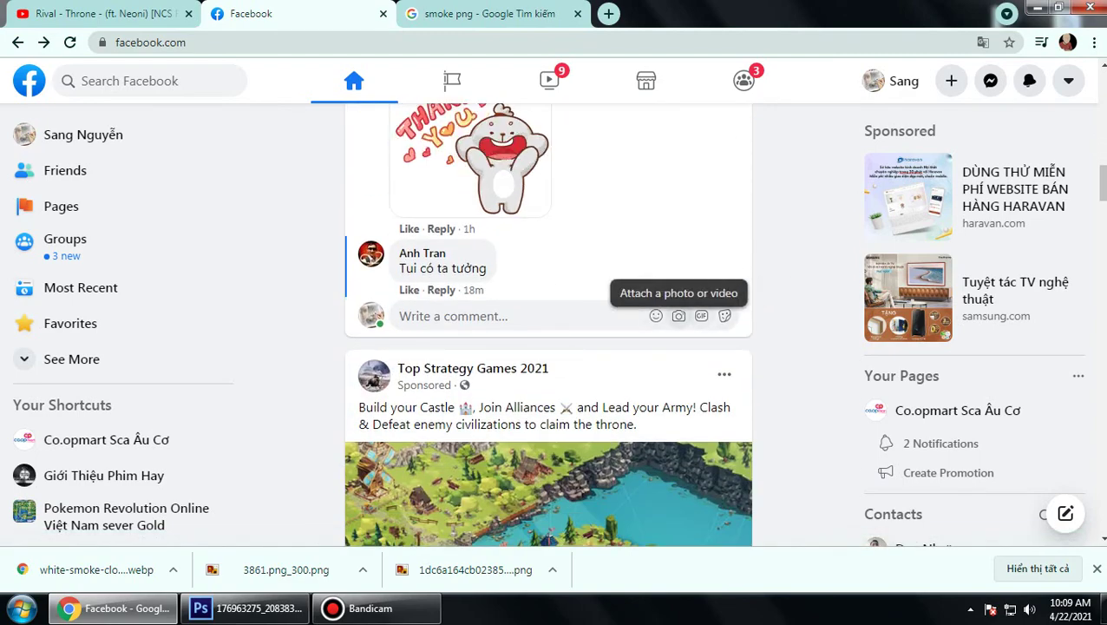
Step: Attach image '1' to a new comment and post it
click(678, 316)
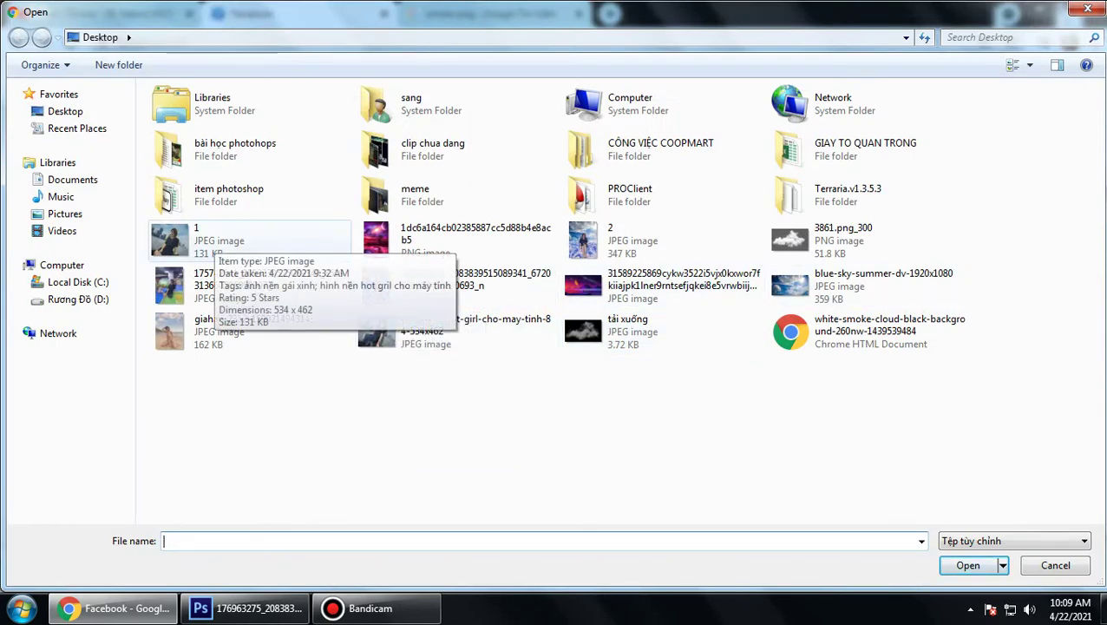
click(209, 239)
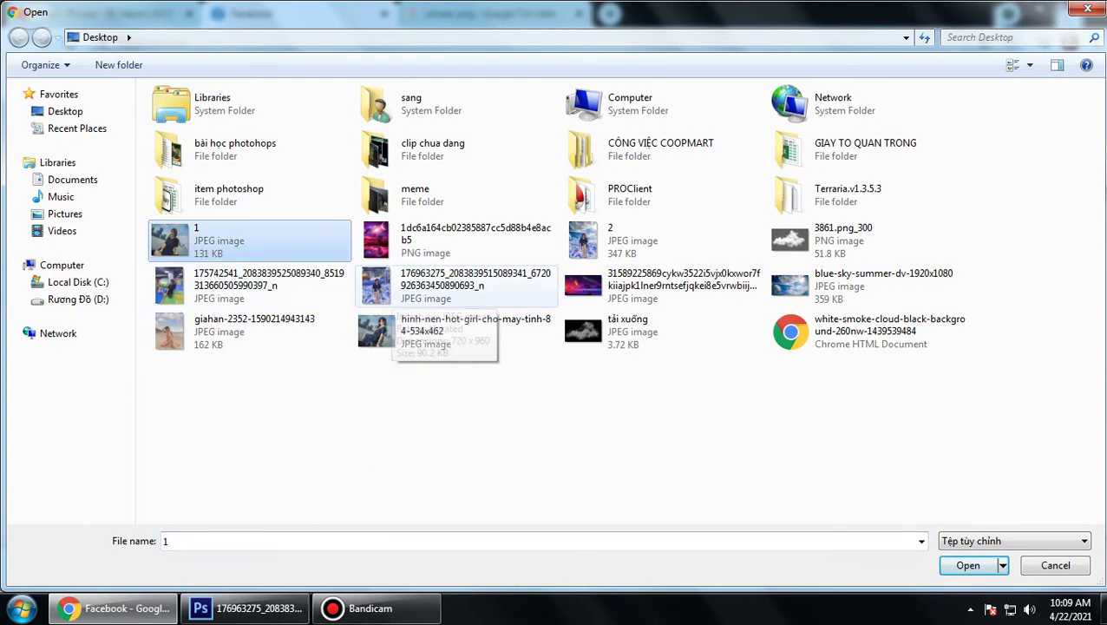
click(625, 240)
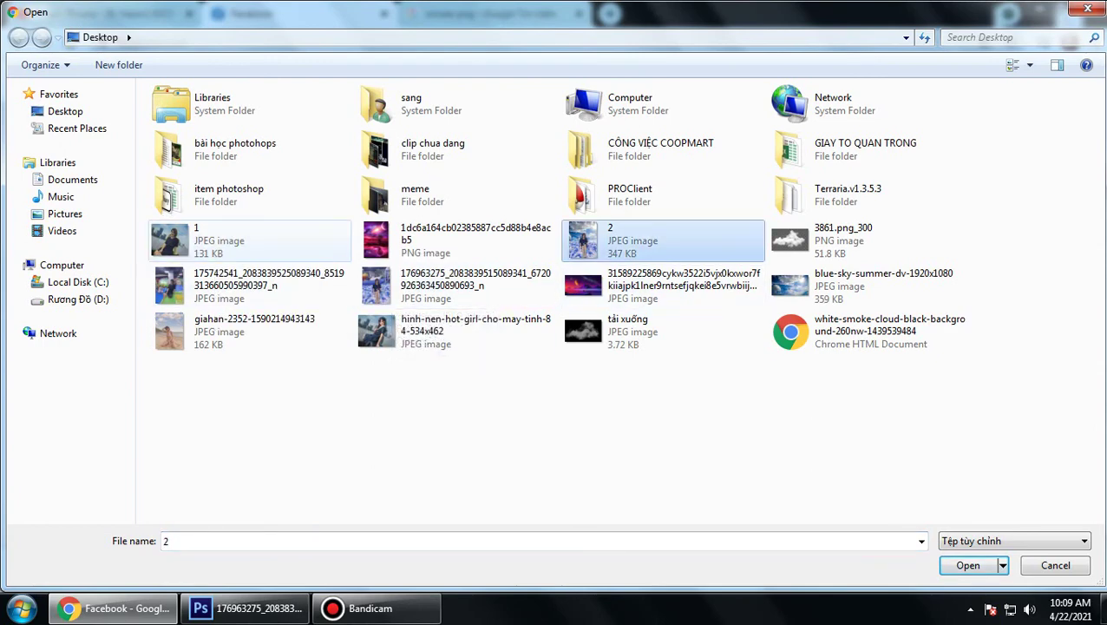
click(208, 239)
click(625, 240)
click(209, 239)
click(625, 241)
click(208, 238)
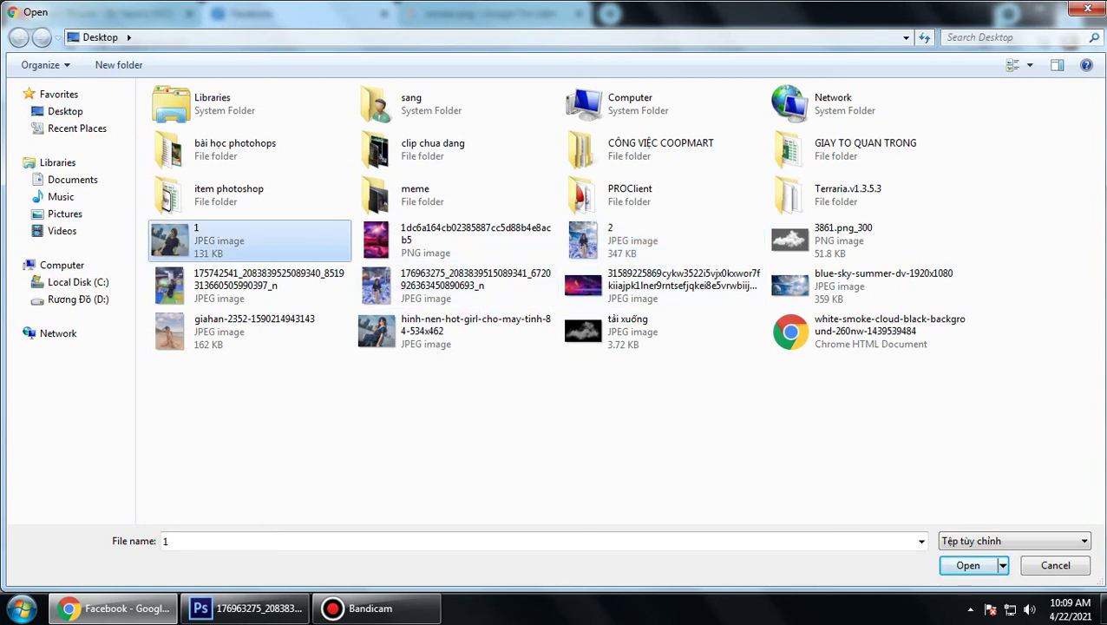
click(969, 565)
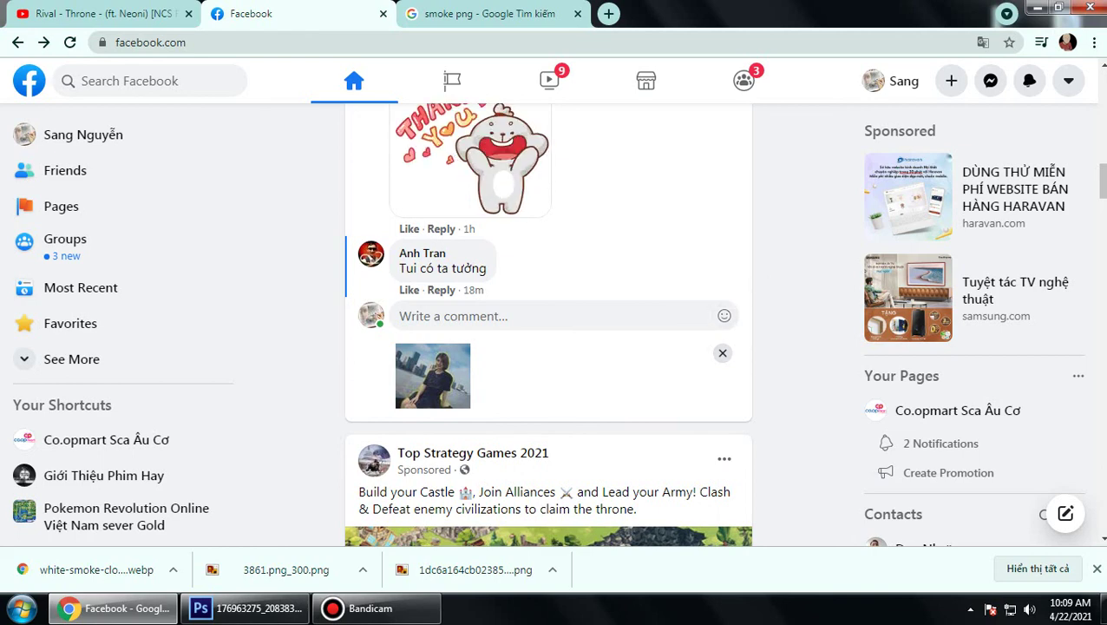
key(Return)
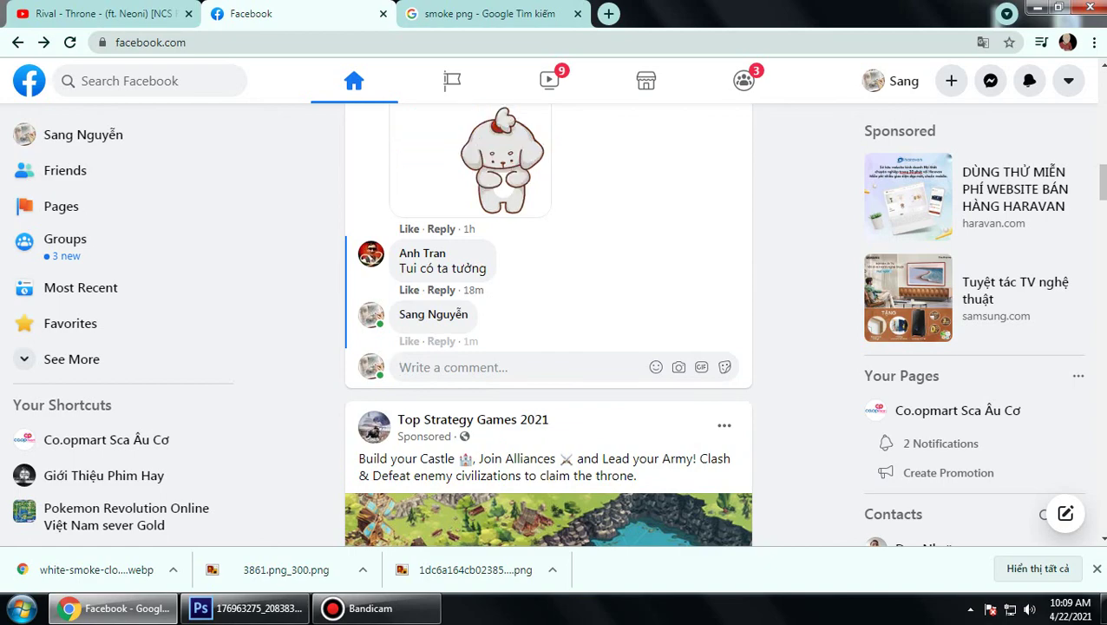
Step: Attach image file 2, the ball-pit composite, to a new comment and post it
click(678, 367)
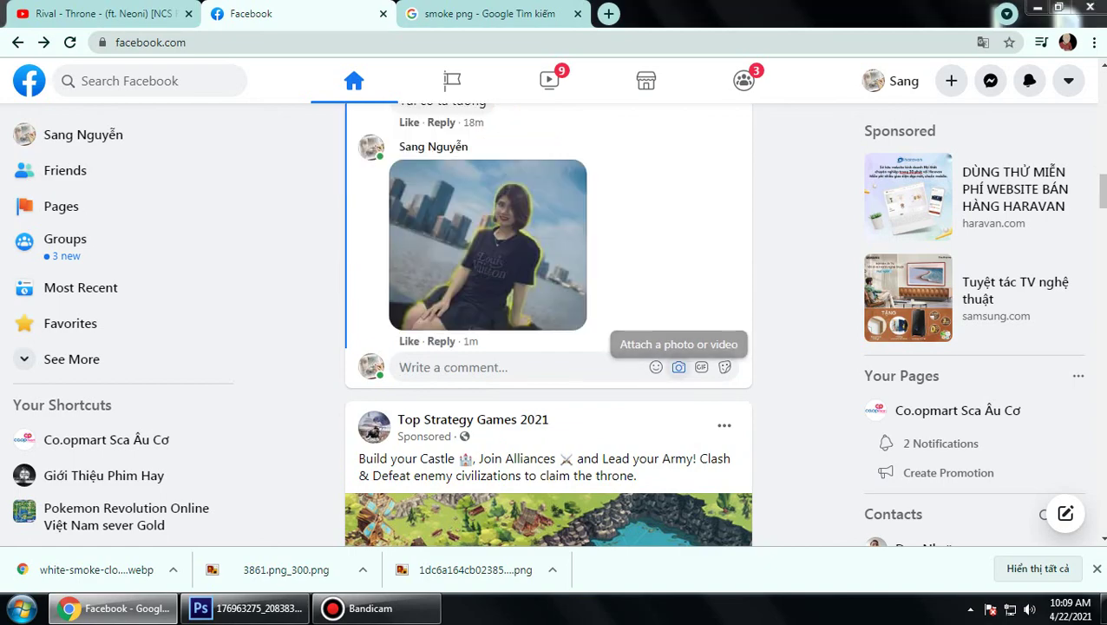
double_click(599, 239)
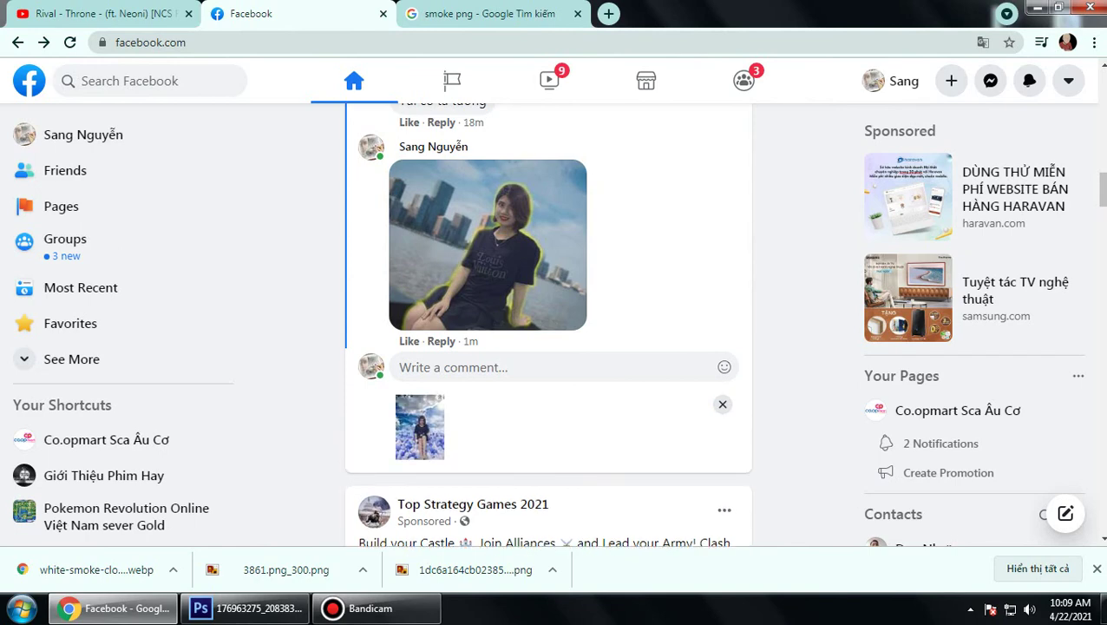
click(722, 403)
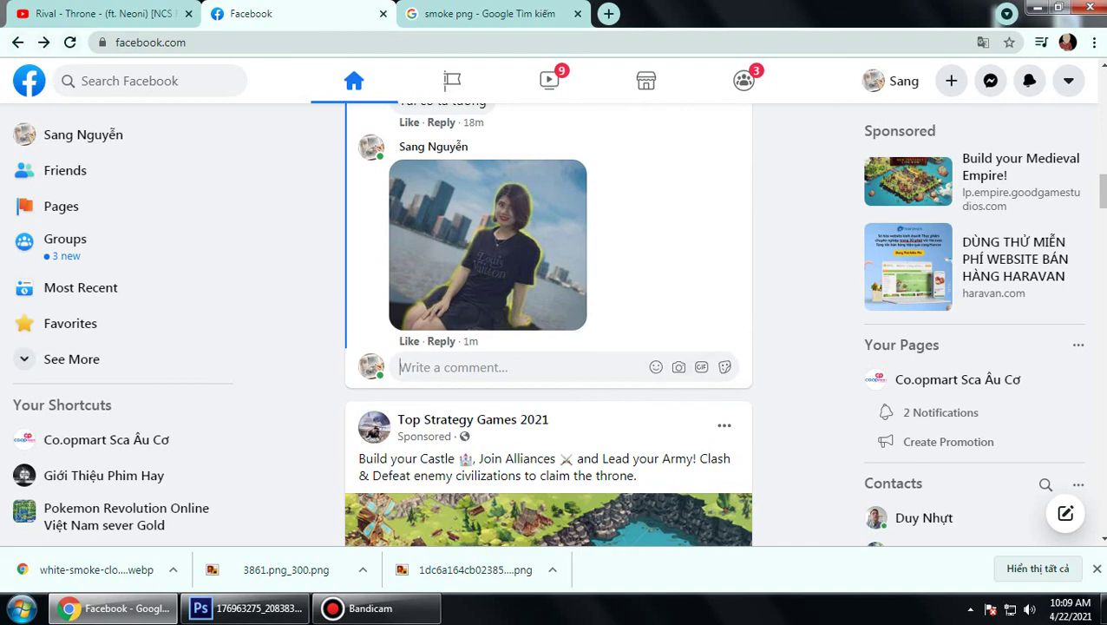
click(679, 368)
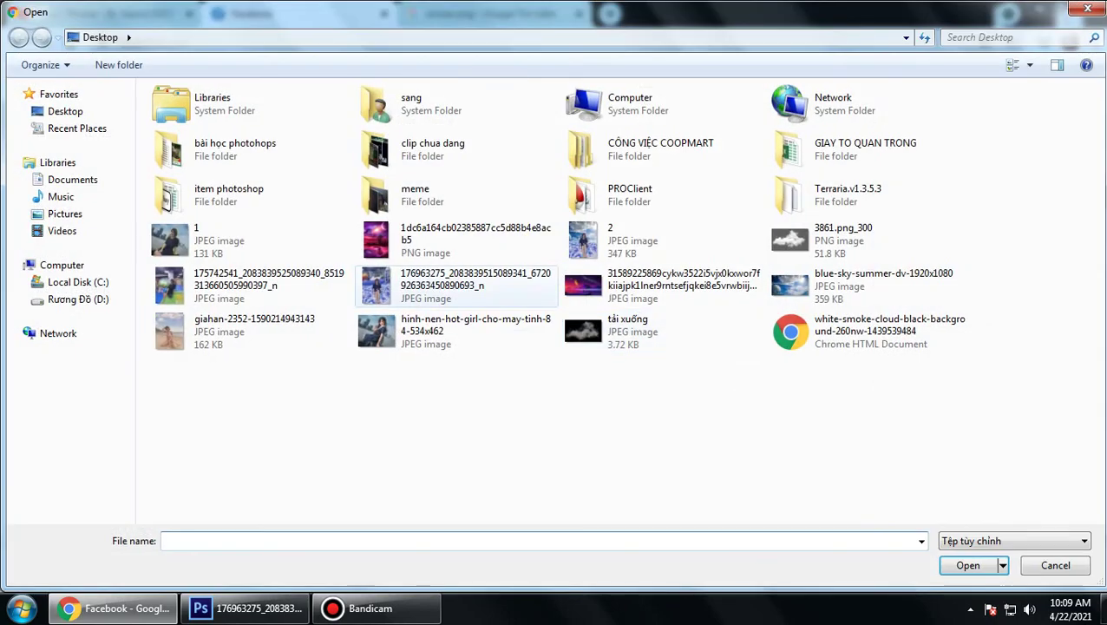
click(593, 230)
double_click(593, 230)
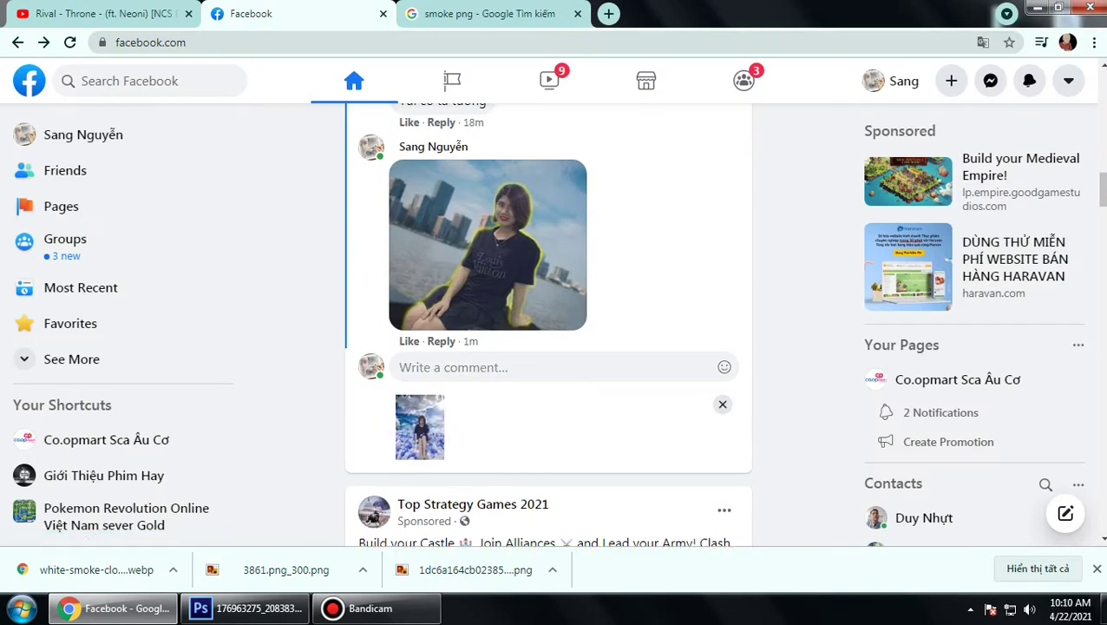
key(Return)
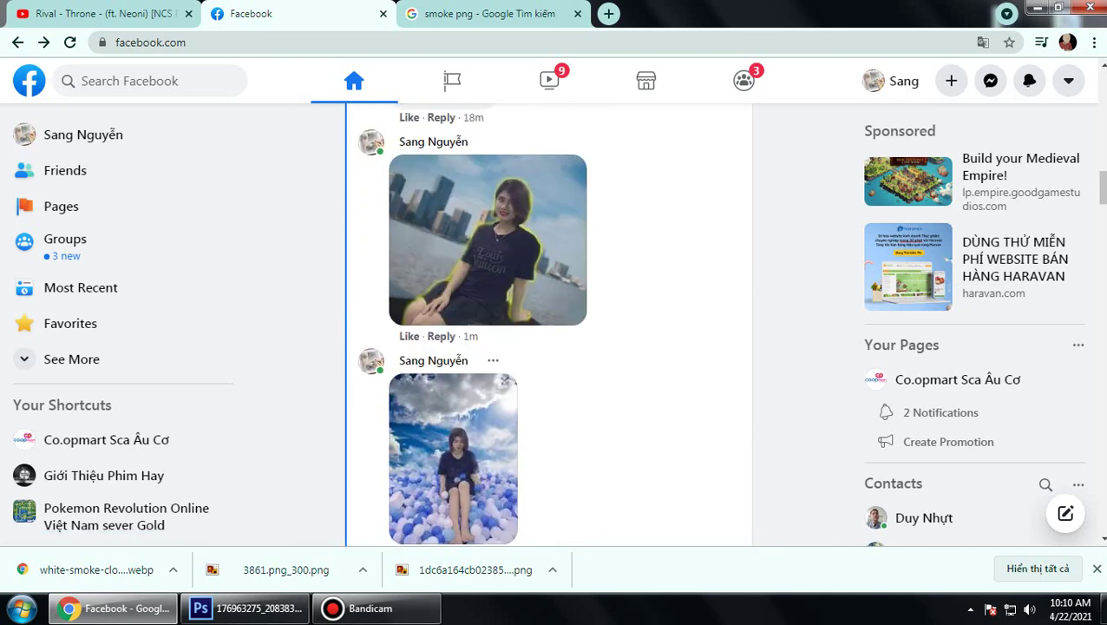
Step: Expand the Your Shortcuts list and open the Cùng Học Với Photoshops CS6 page
scroll(548, 321, down, 1)
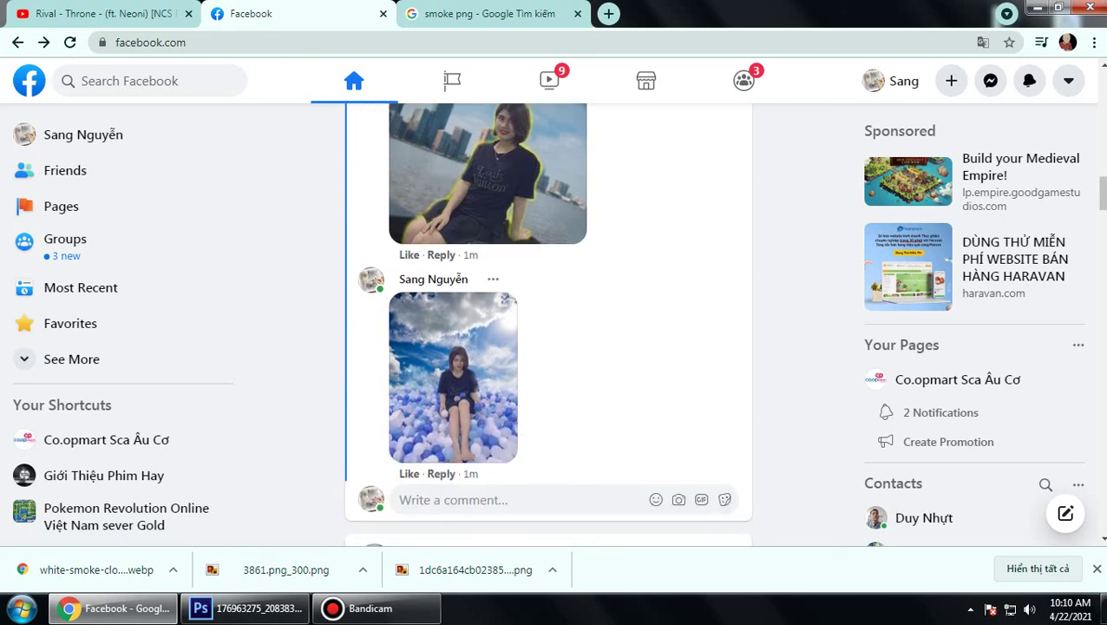
scroll(549, 321, up, 1)
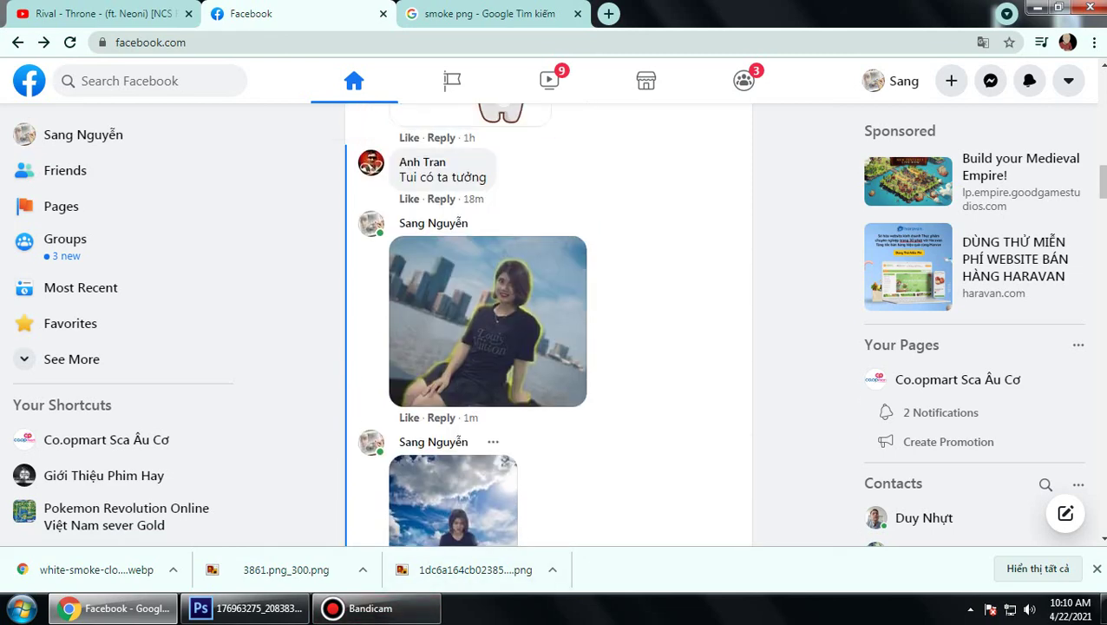
scroll(469, 313, down, 3)
scroll(469, 312, up, 4)
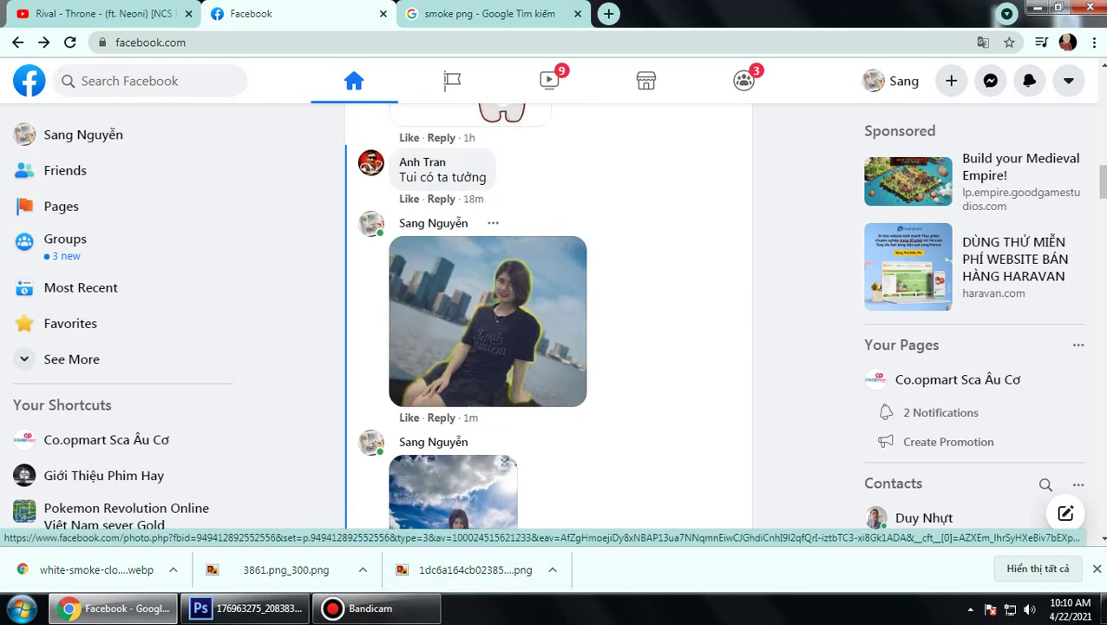
scroll(468, 312, down, 1)
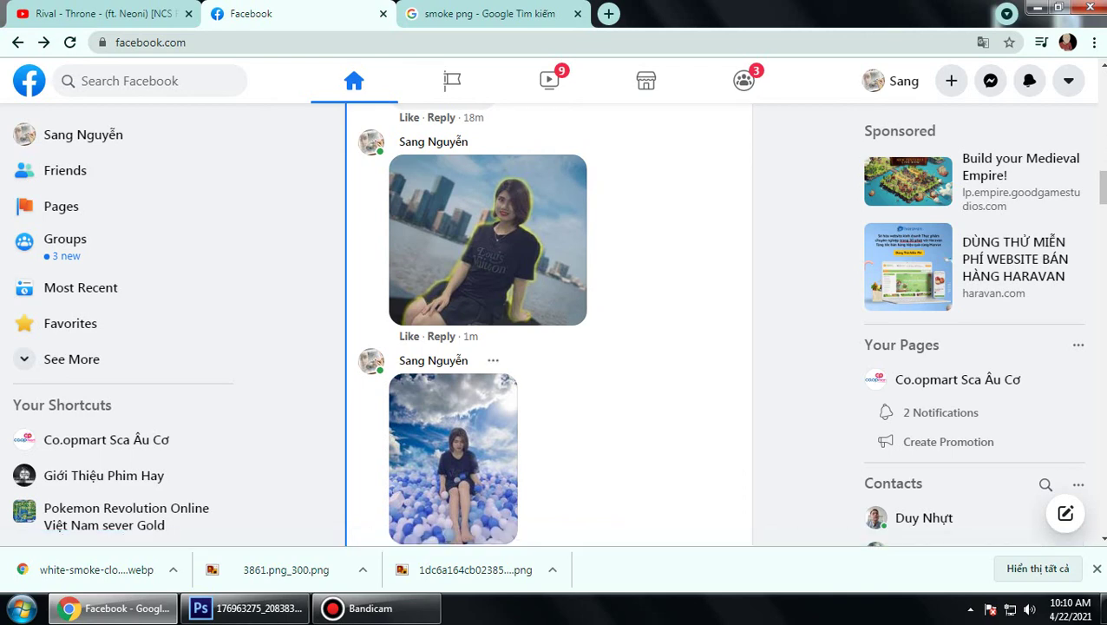
scroll(122, 261, down, 2)
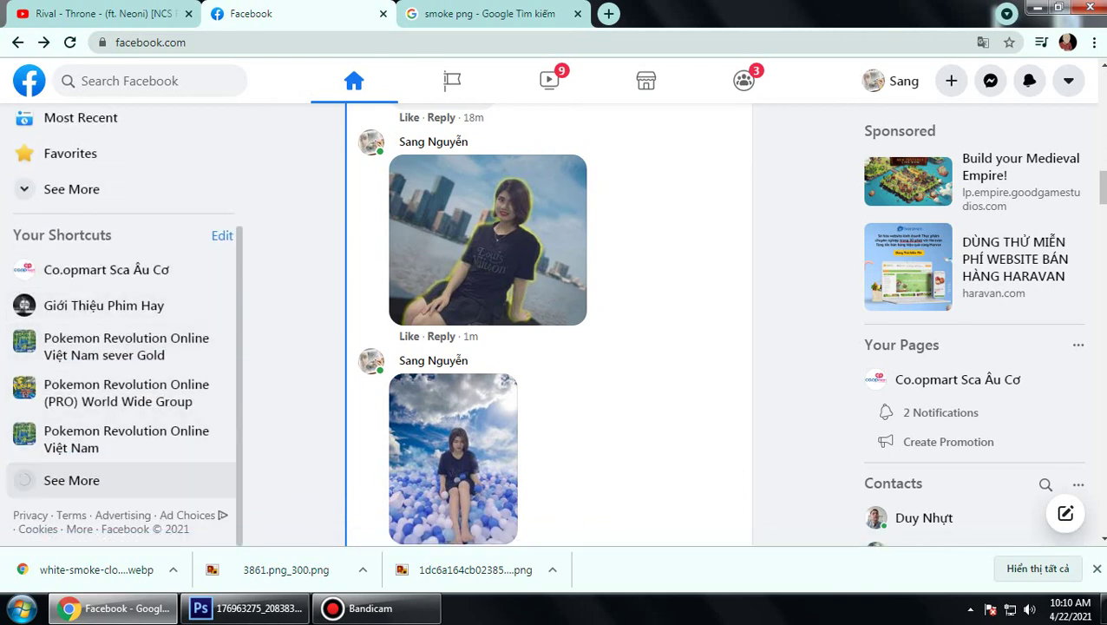
click(71, 480)
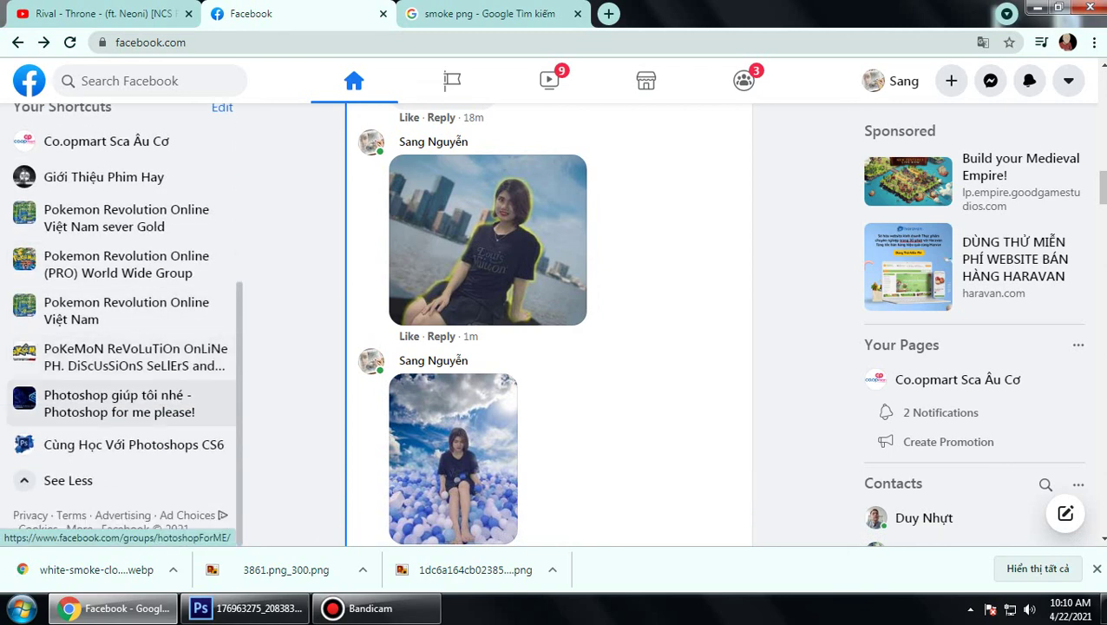
click(131, 444)
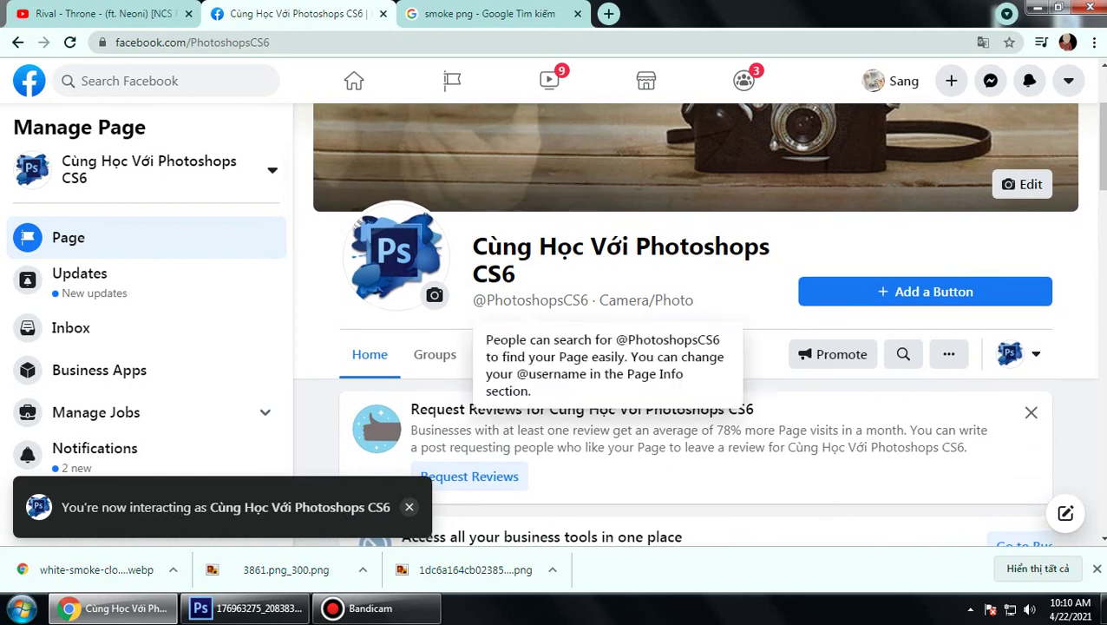
Step: Close the Request Reviews card on the Cùng Học Với Photoshops CS6 page
scroll(530, 298, up, 2)
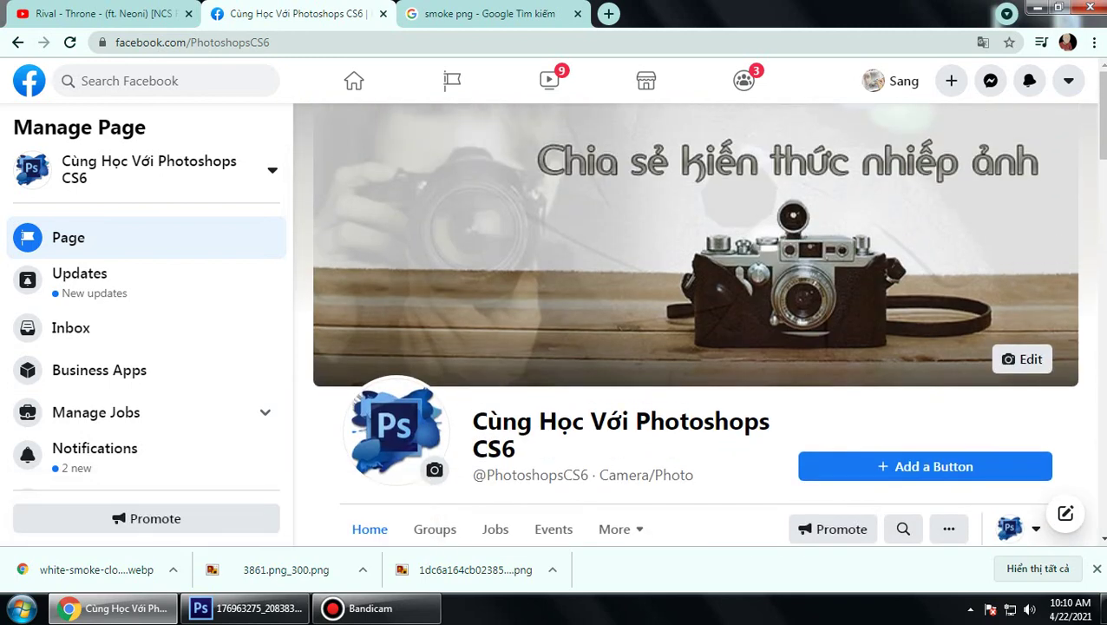
scroll(530, 394, down, 1)
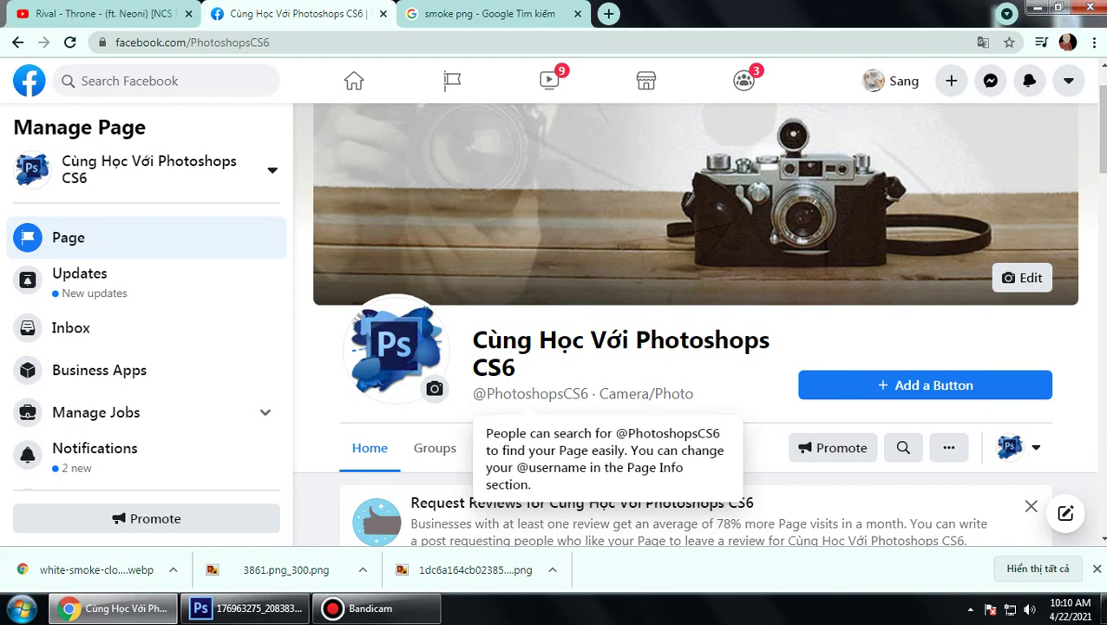
scroll(531, 393, down, 3)
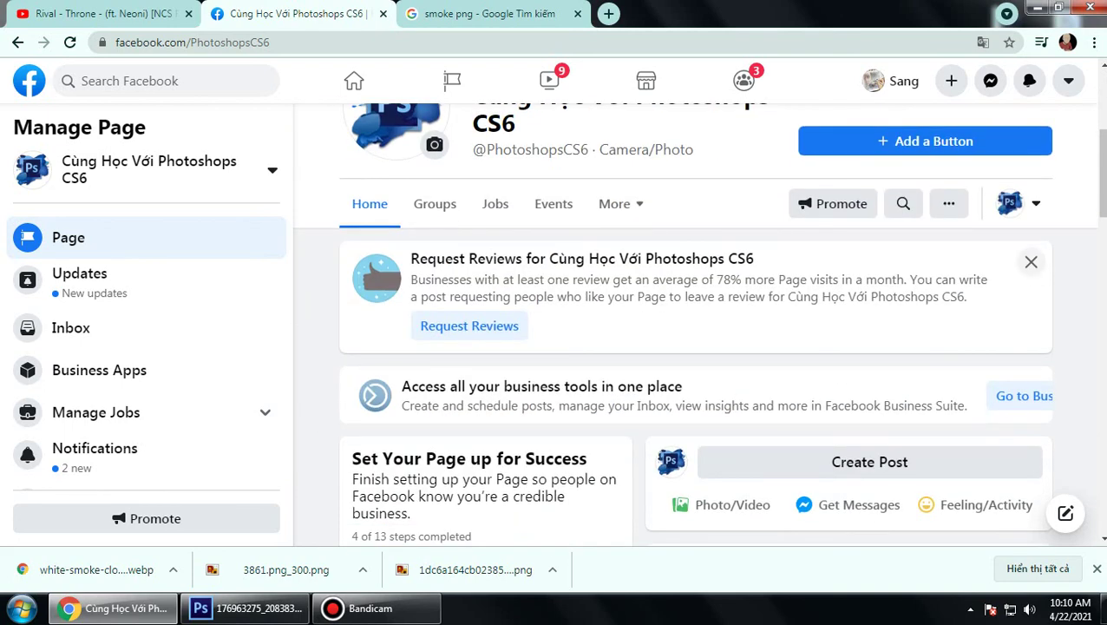
click(1031, 262)
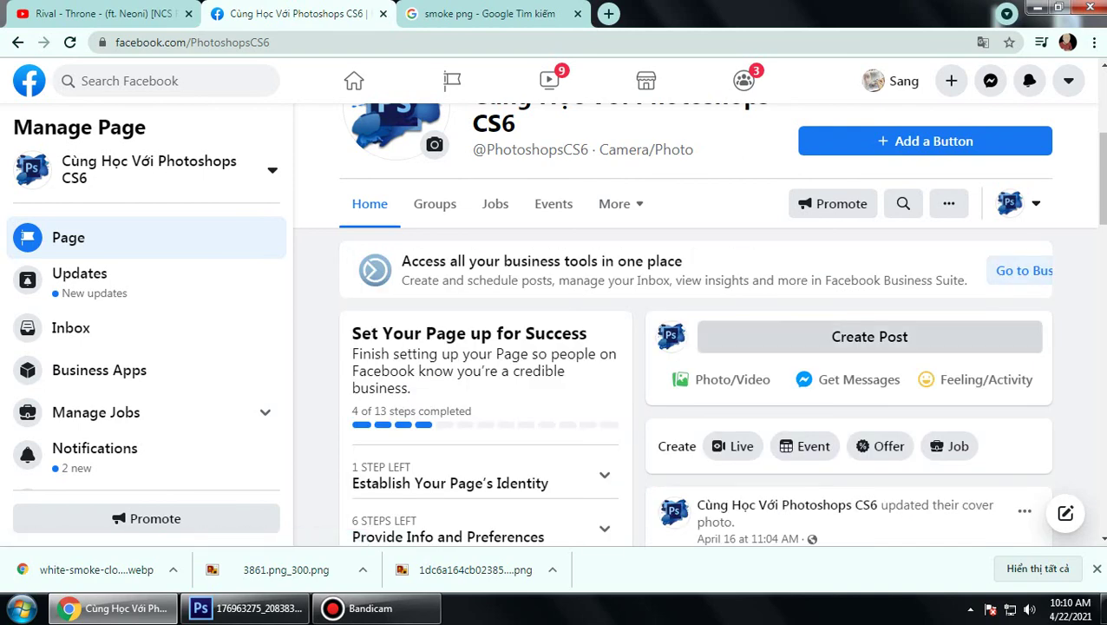
scroll(868, 338, up, 3)
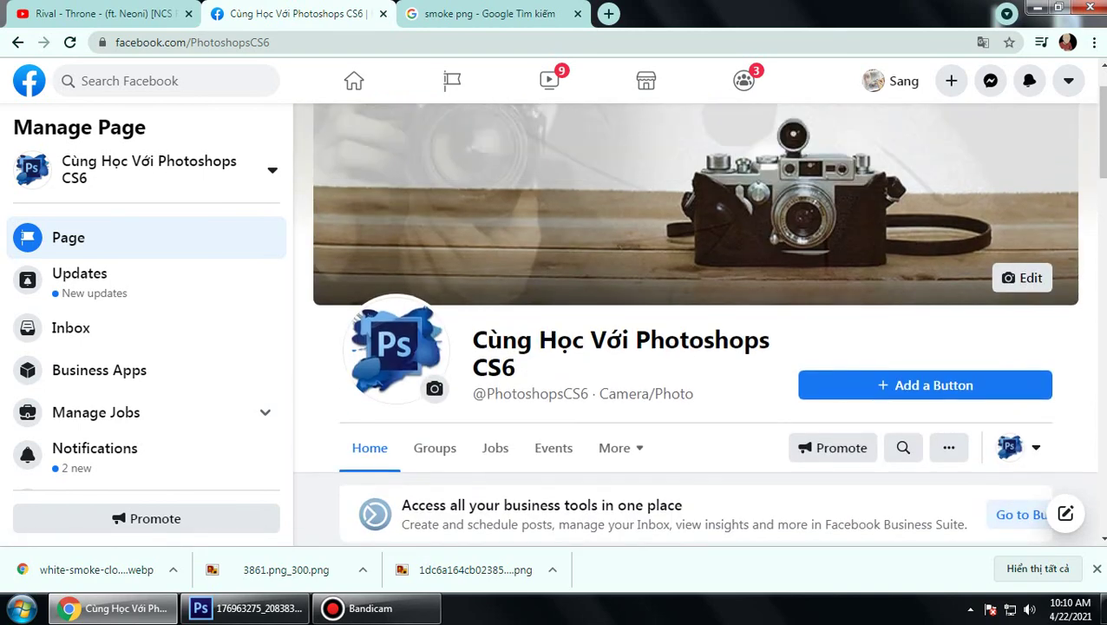